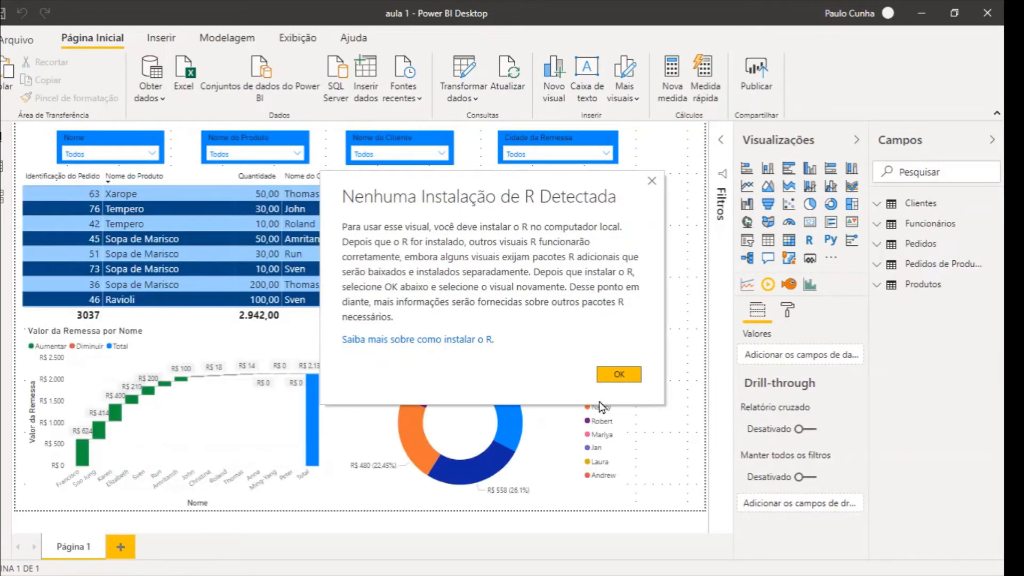
Dismiss the R installation notice and inspect the order table, the Valor da Remessa waterfall chart and the Taxa da Remessa donut chart
left_click(619, 376)
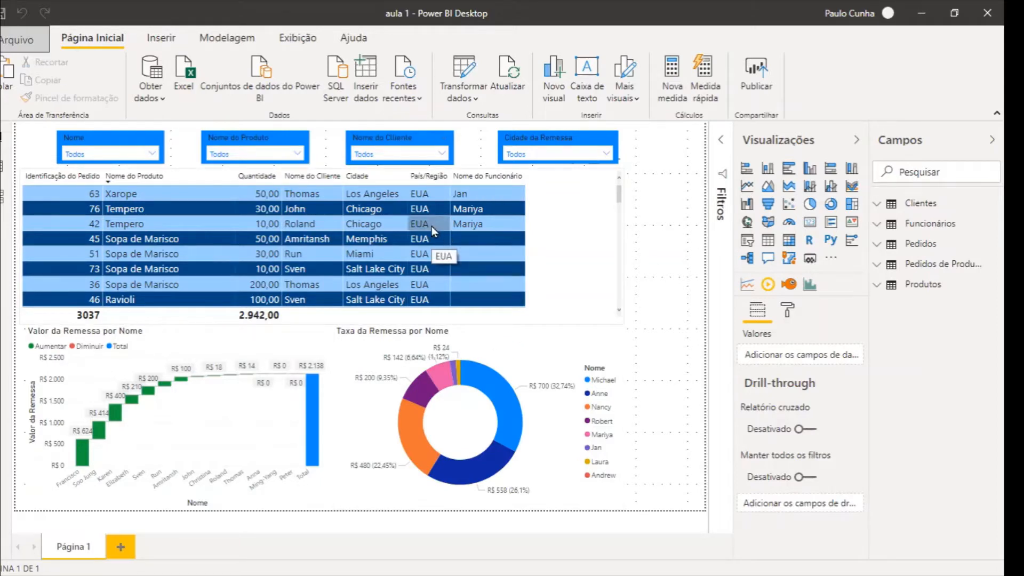
left_click(462, 242)
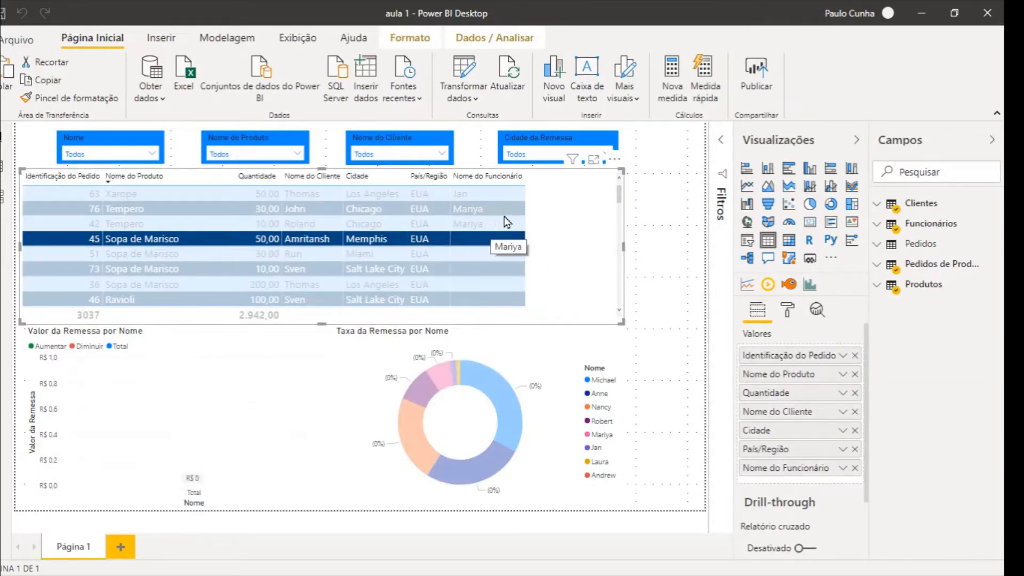
left_click(554, 222)
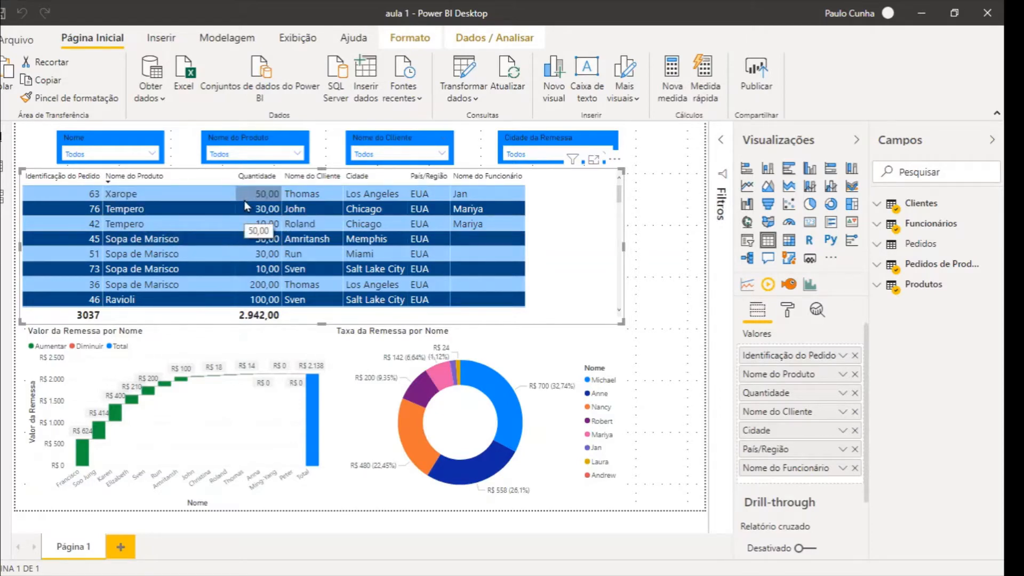
left_click(182, 402)
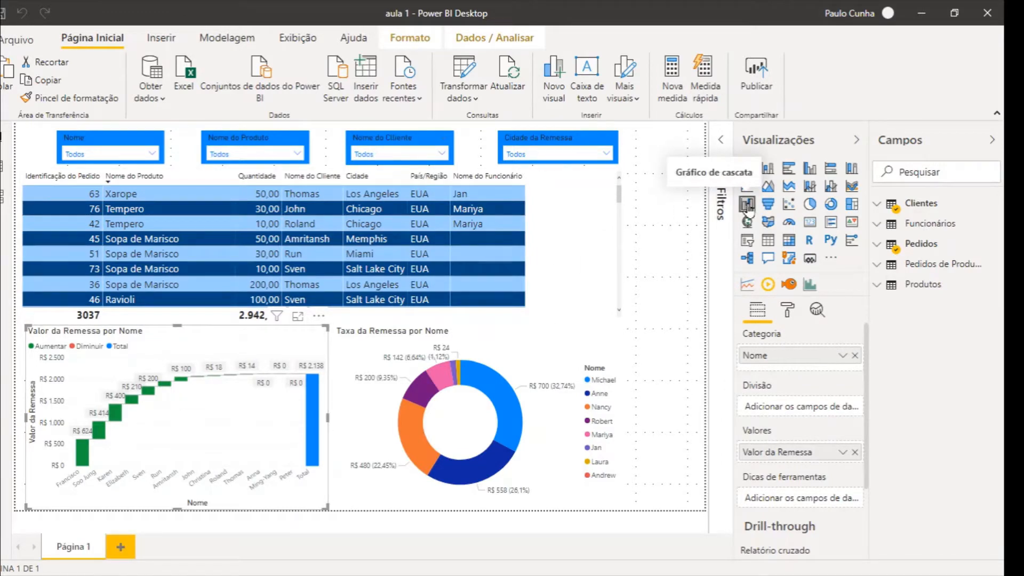
left_click(469, 420)
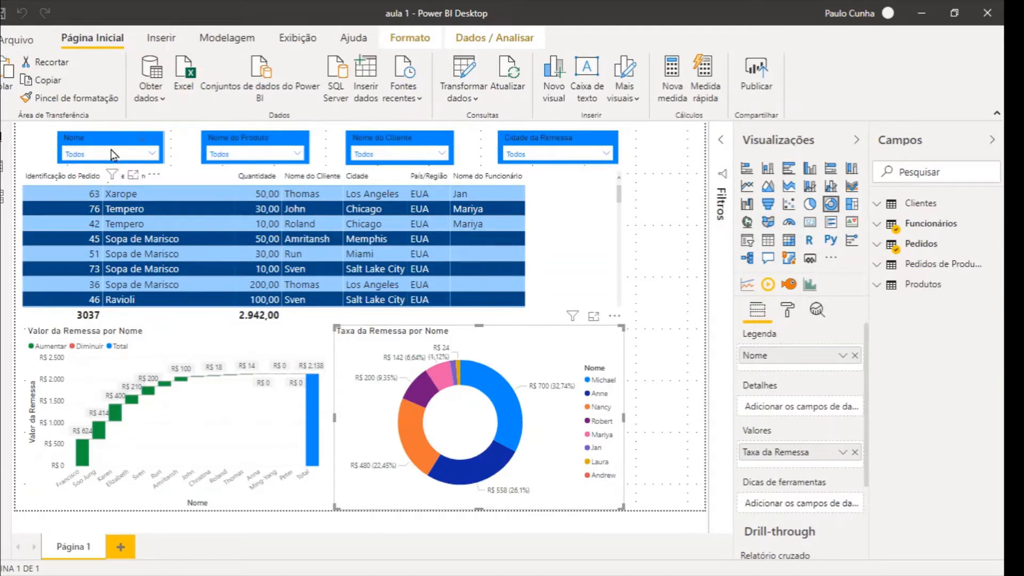
Filter the report with the Nome slicer to only the first three named employees
left_click(149, 156)
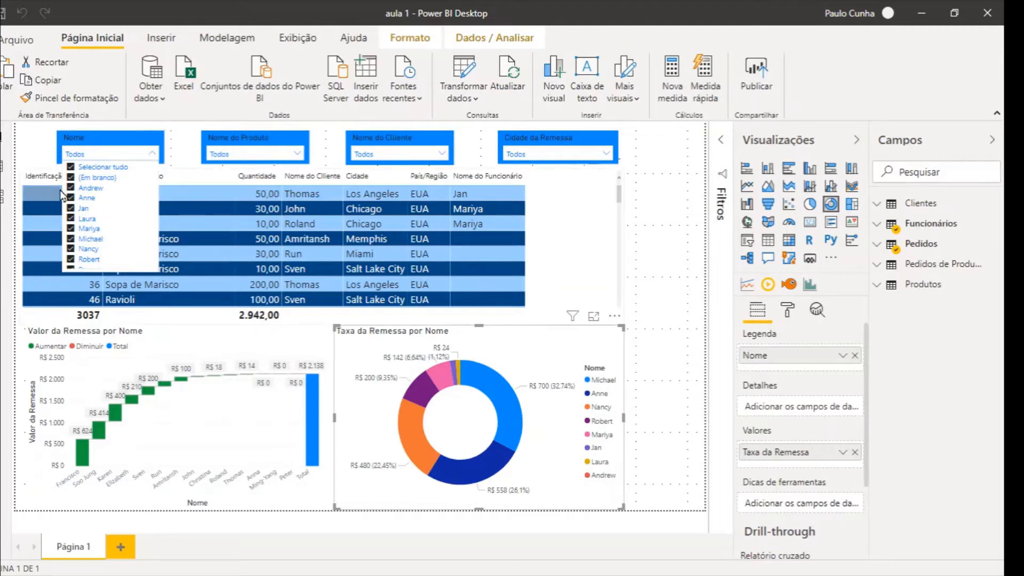
left_click(71, 167)
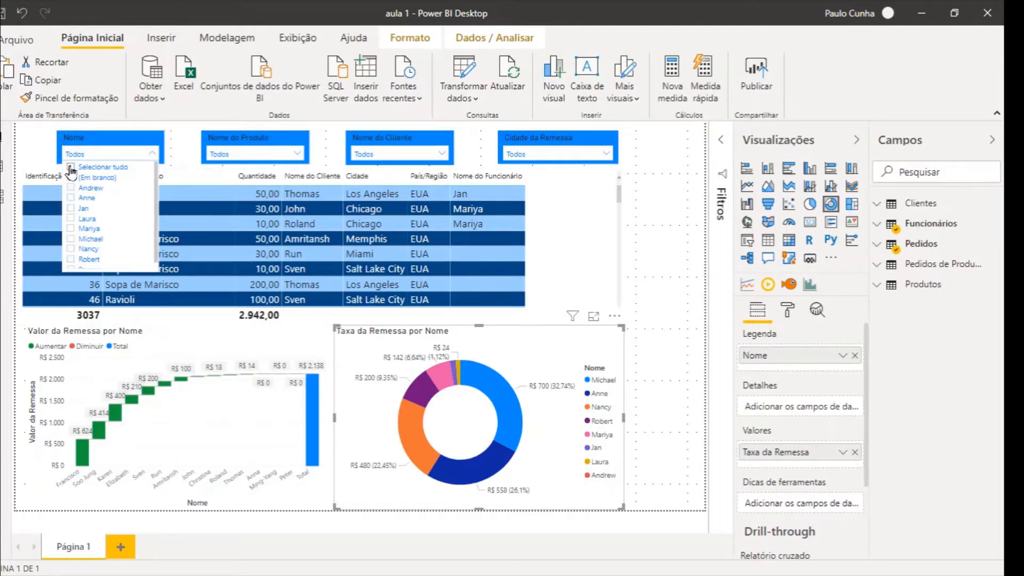
left_click(70, 188)
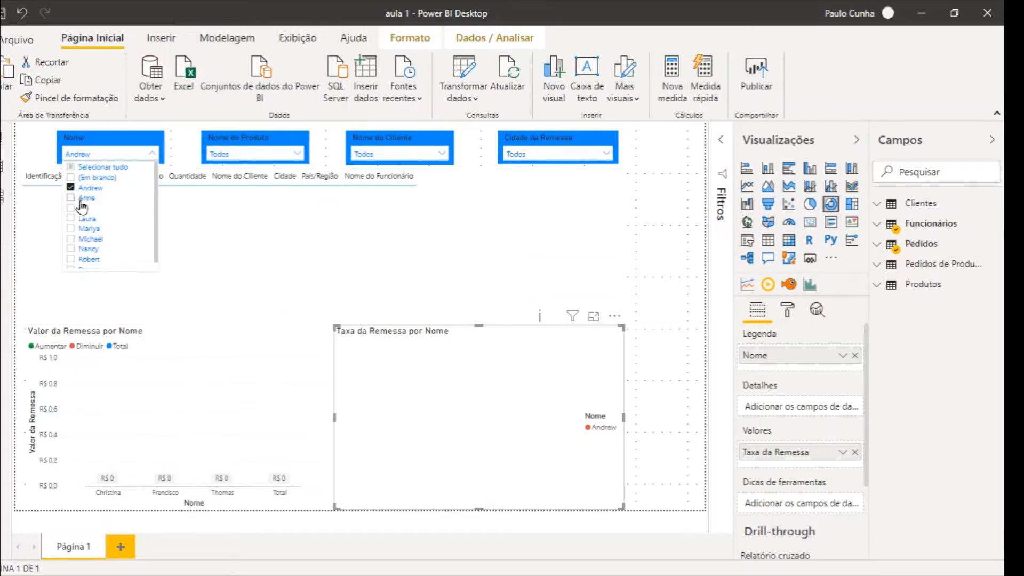
left_click(71, 197)
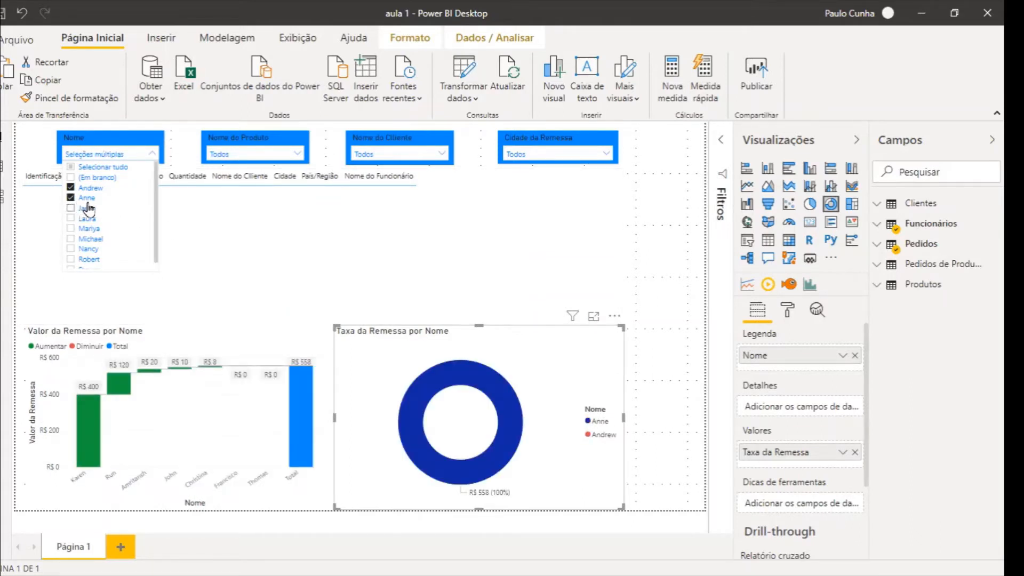
left_click(71, 209)
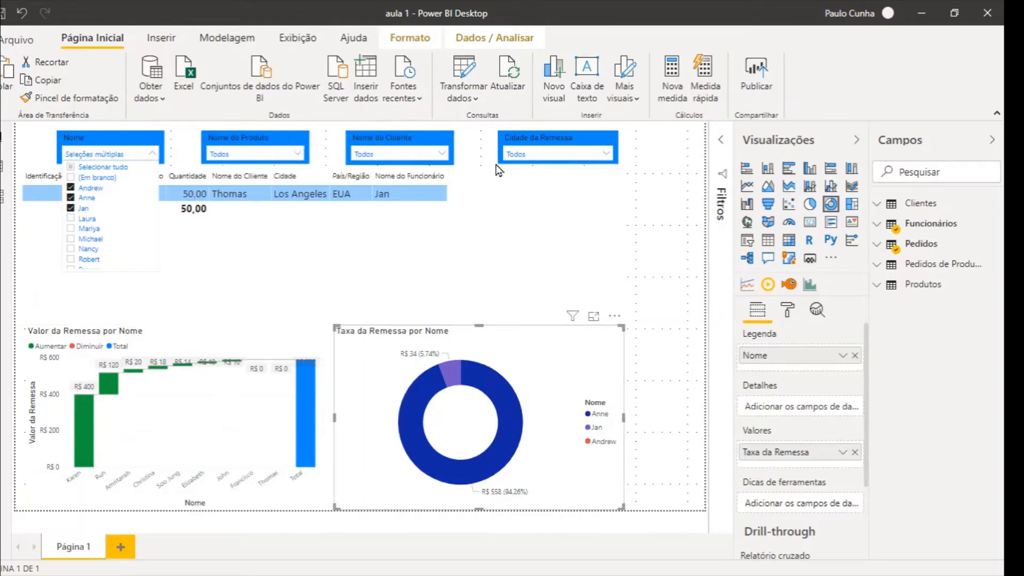
Check the product options in the Nome do Produto slicer and reset the Nome slicer to all names
left_click(297, 155)
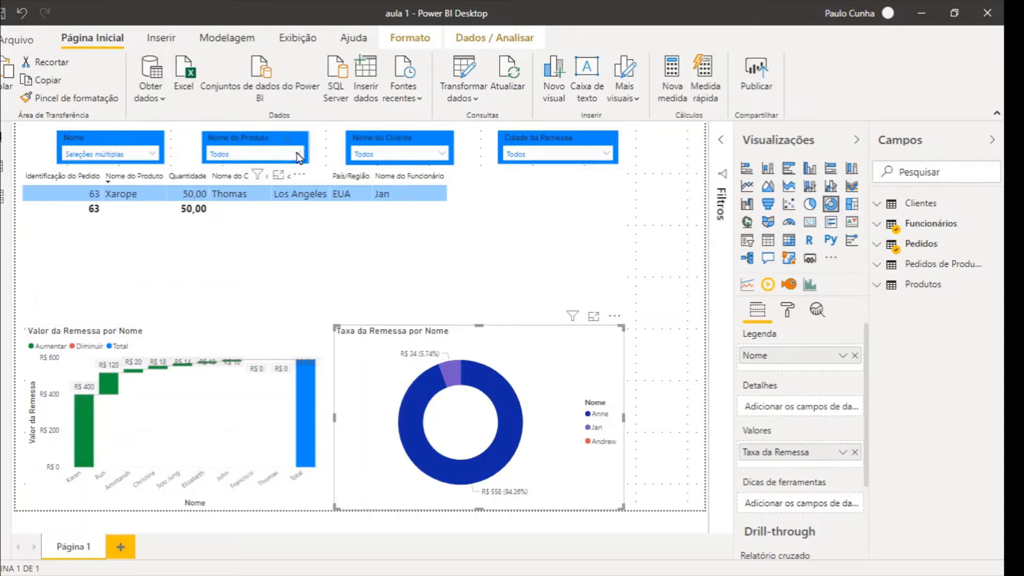
left_click(298, 155)
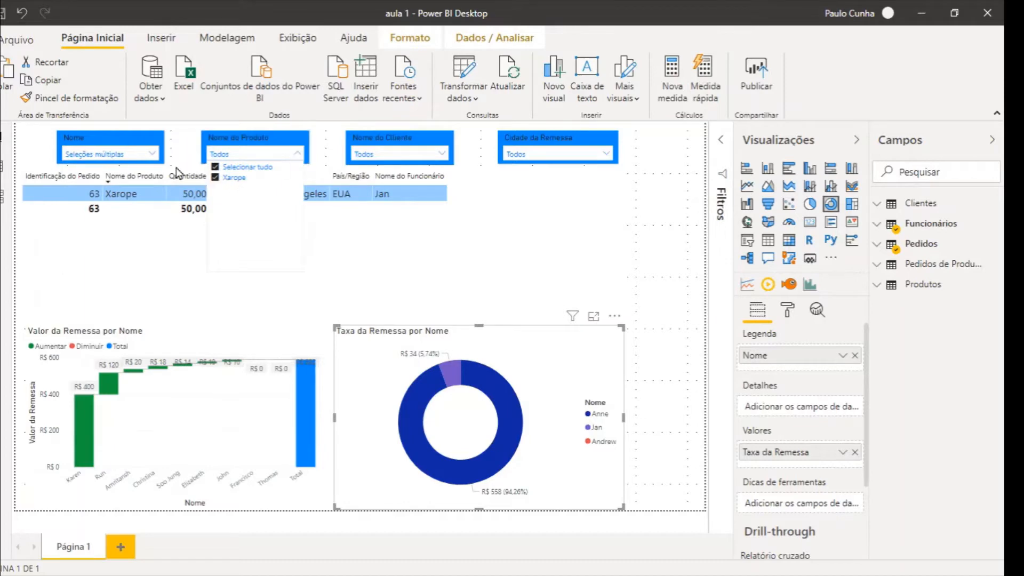
left_click(153, 156)
left_click(153, 157)
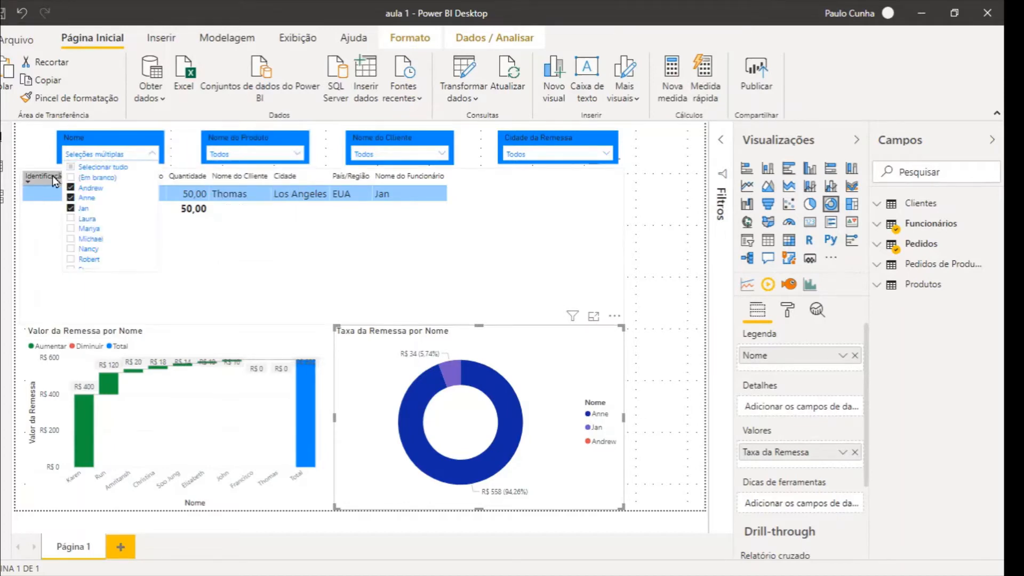
left_click(70, 168)
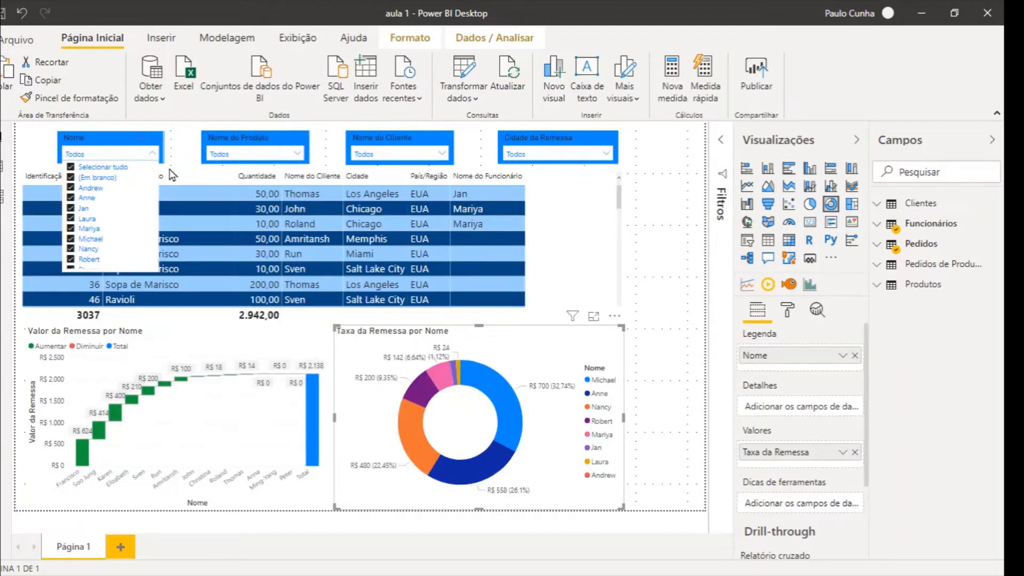
left_click(298, 155)
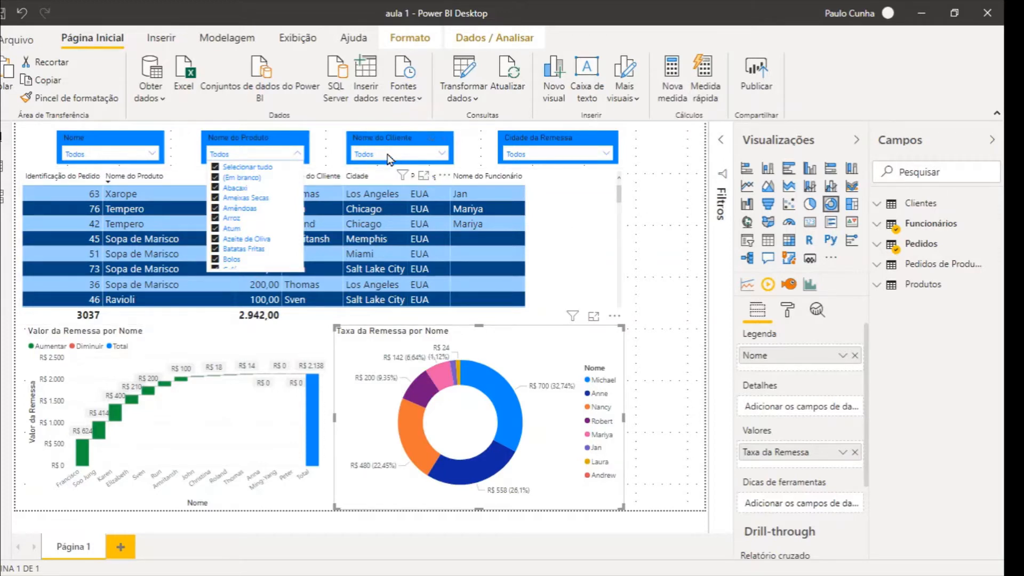
left_click(299, 154)
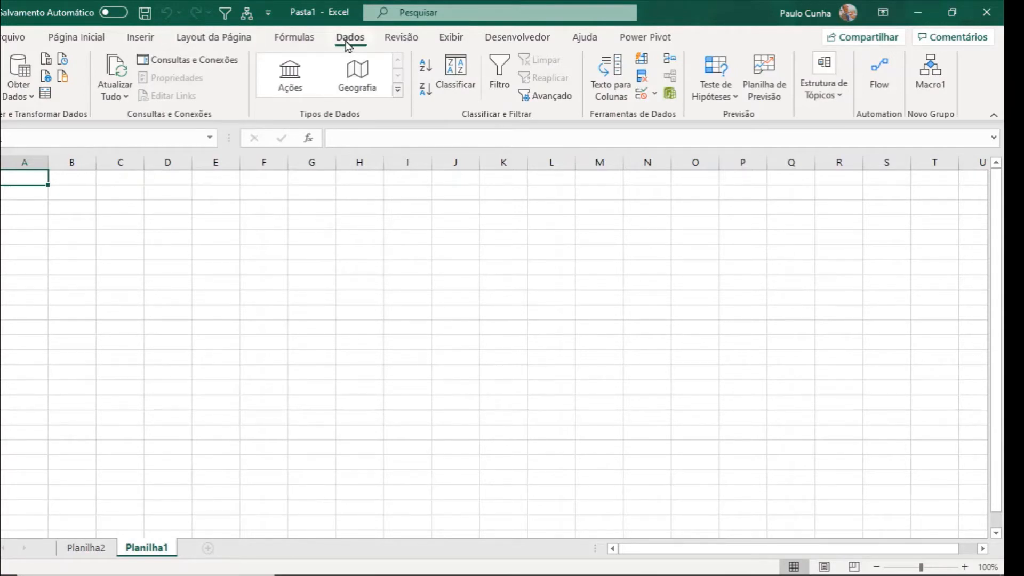
Connect the Excel workbook Pasta1 to the Microsoft Access database Database1.accdb in the Documentos folder
left_click(14, 91)
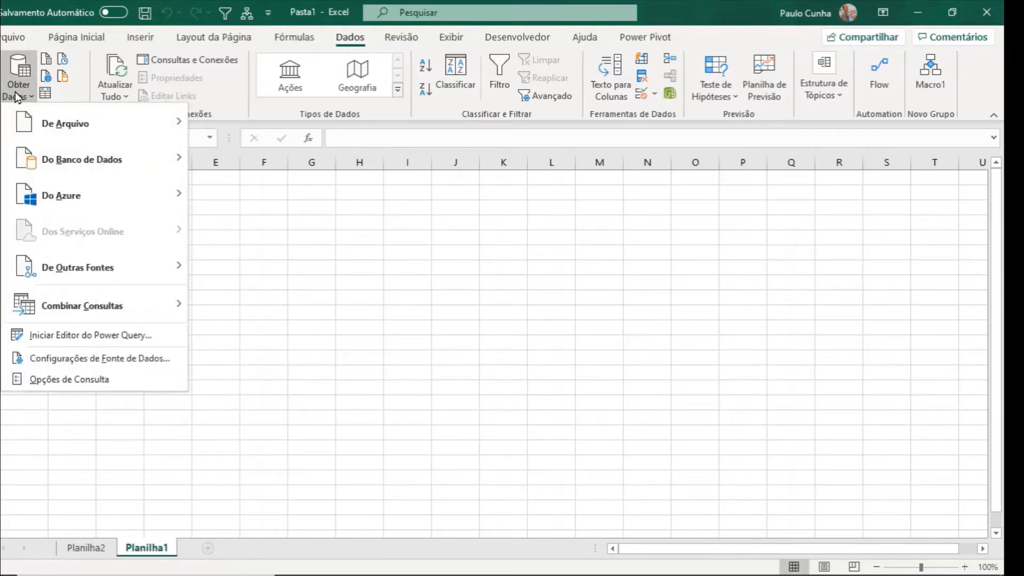
mouse_move(31, 159)
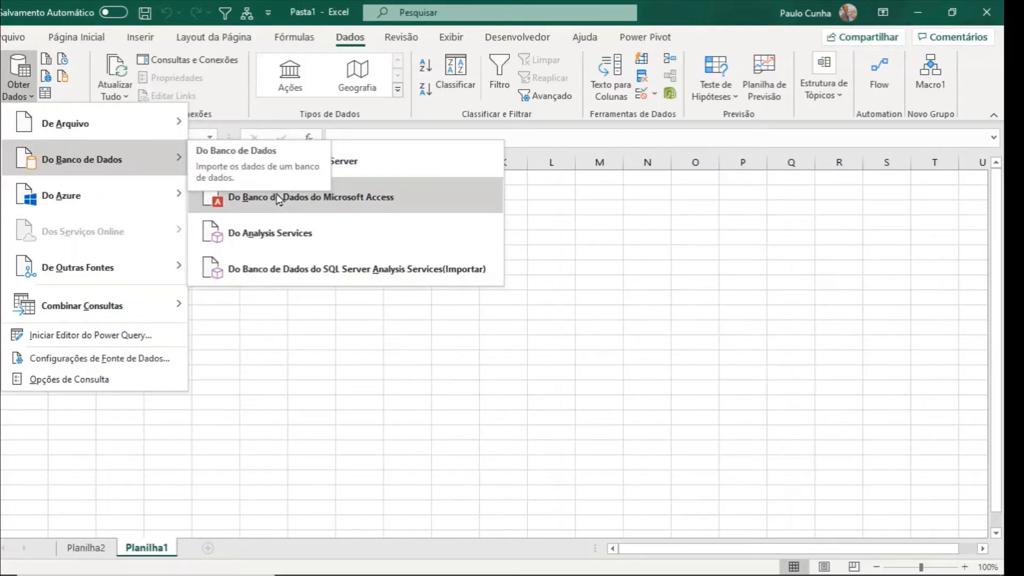
left_click(281, 208)
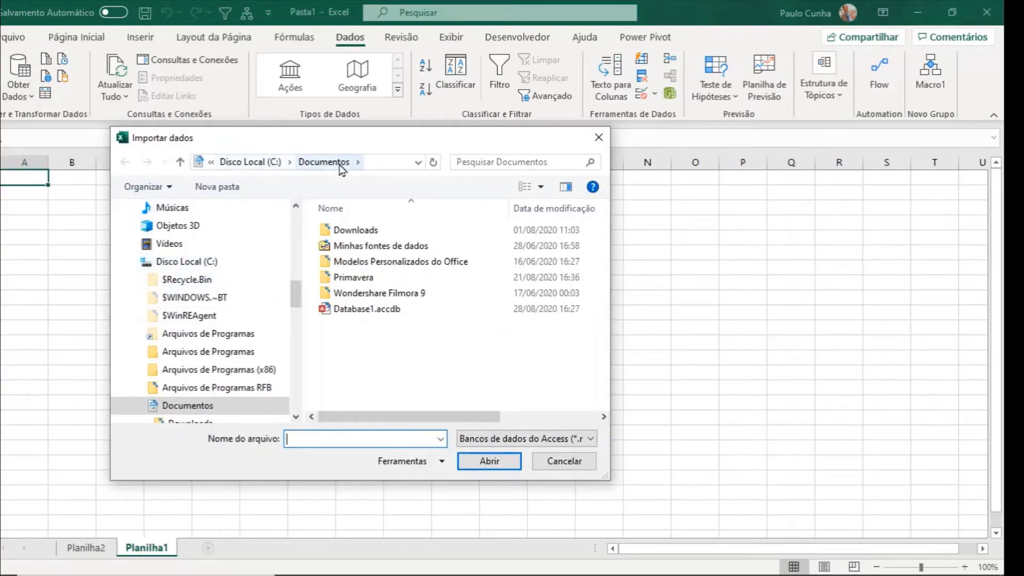
double_click(342, 311)
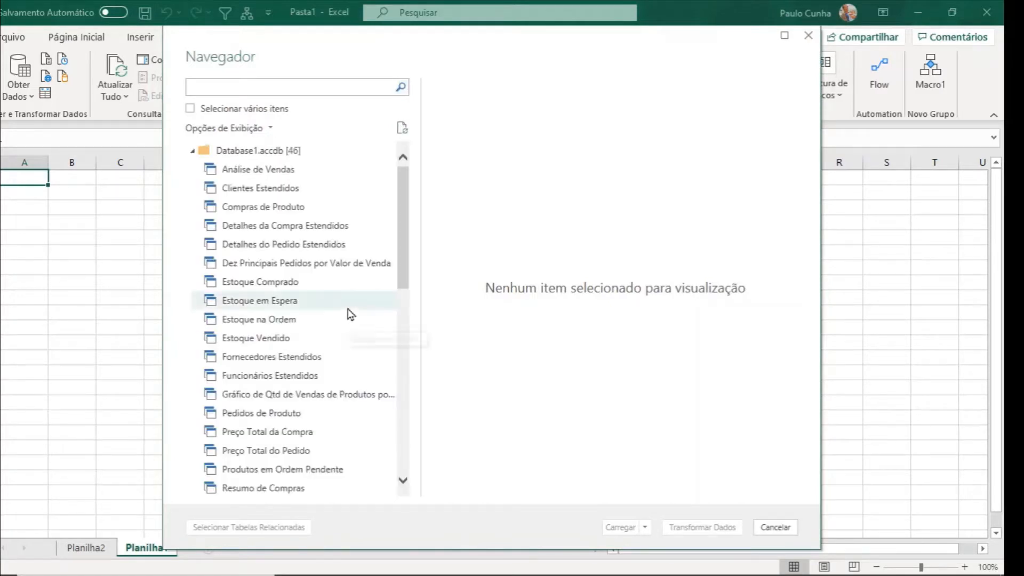
Open the Clientes table from Database1.accdb in the Power Query Editor and load it into the workbook
left_click_drag(404, 260, 398, 356)
scroll(393, 370, "down", 1)
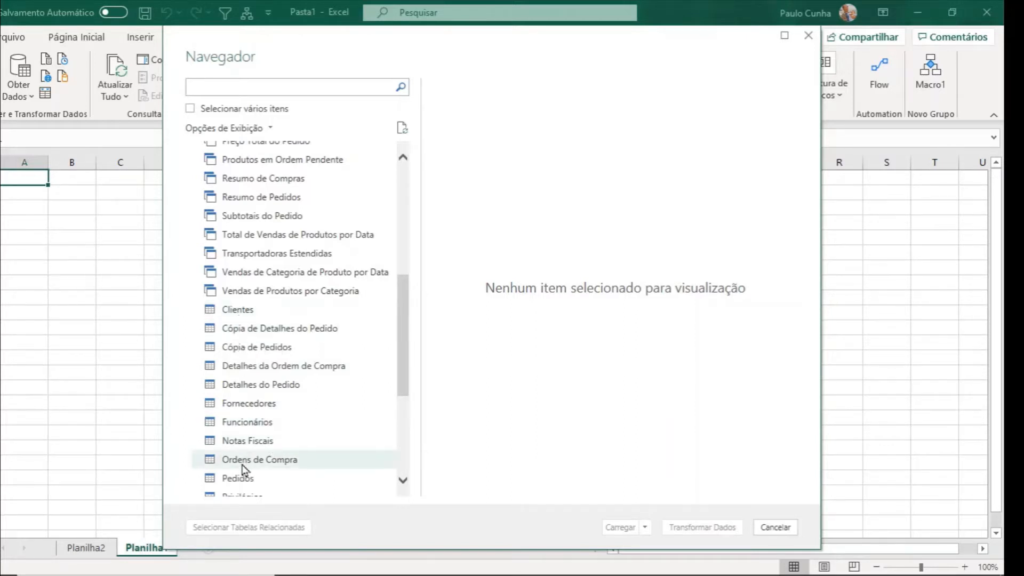
double_click(269, 312)
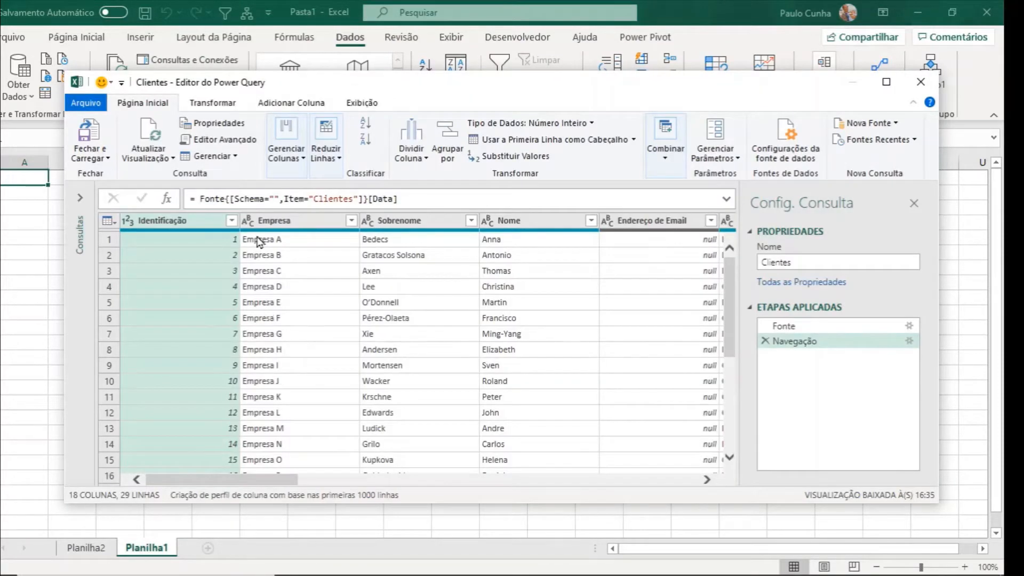
left_click(94, 148)
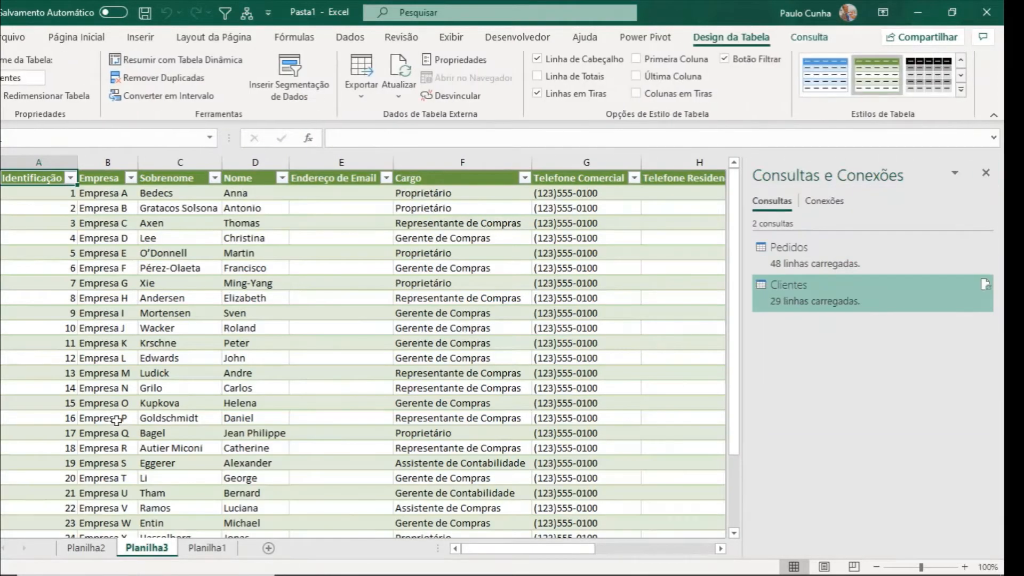
Rename the sheet holding the imported customer table as Clientes
double_click(159, 553)
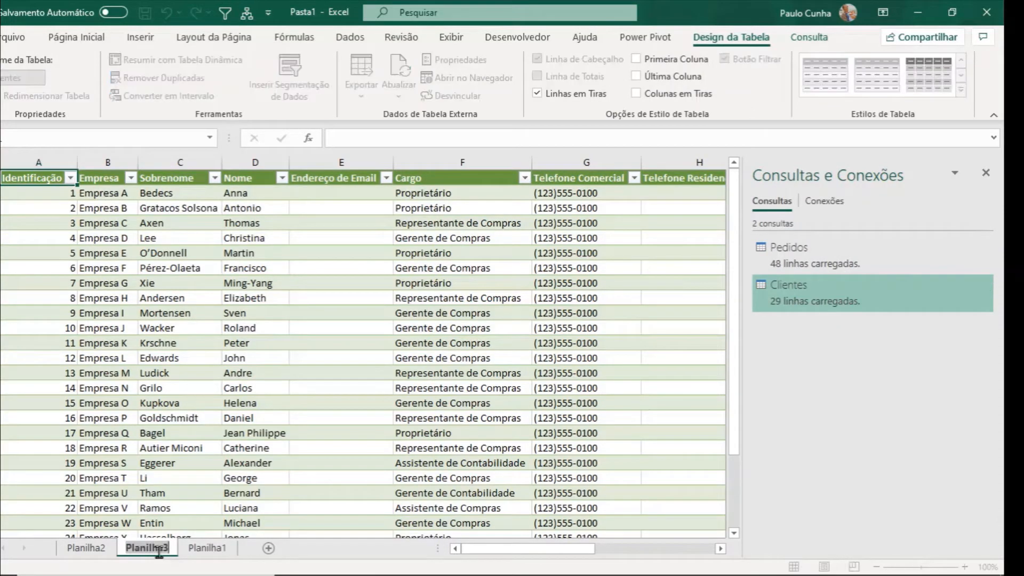
type("Clienes")
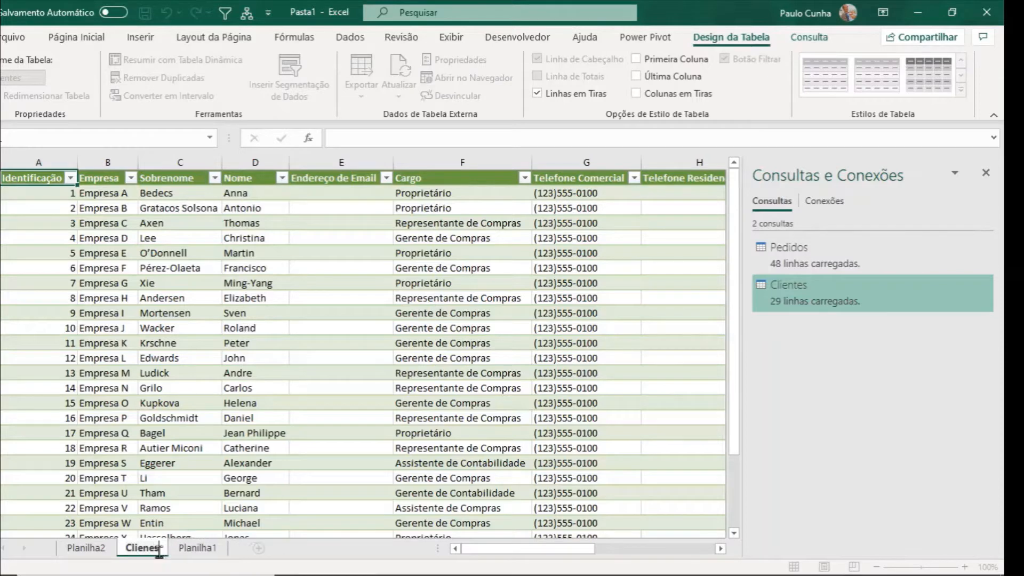
key("BackSpace")
key("BackSpace")
type("tes")
key("Return")
left_click(202, 403)
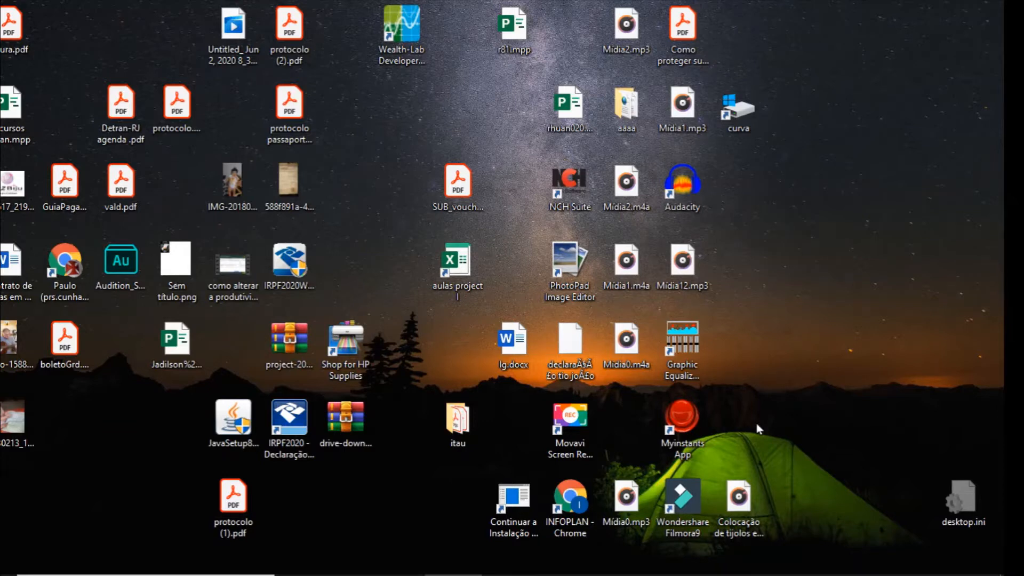
Switch to Access to look over the Database1 objects, and return to the maximized aula 1 report in Power BI Desktop
mouse_move(440, 574)
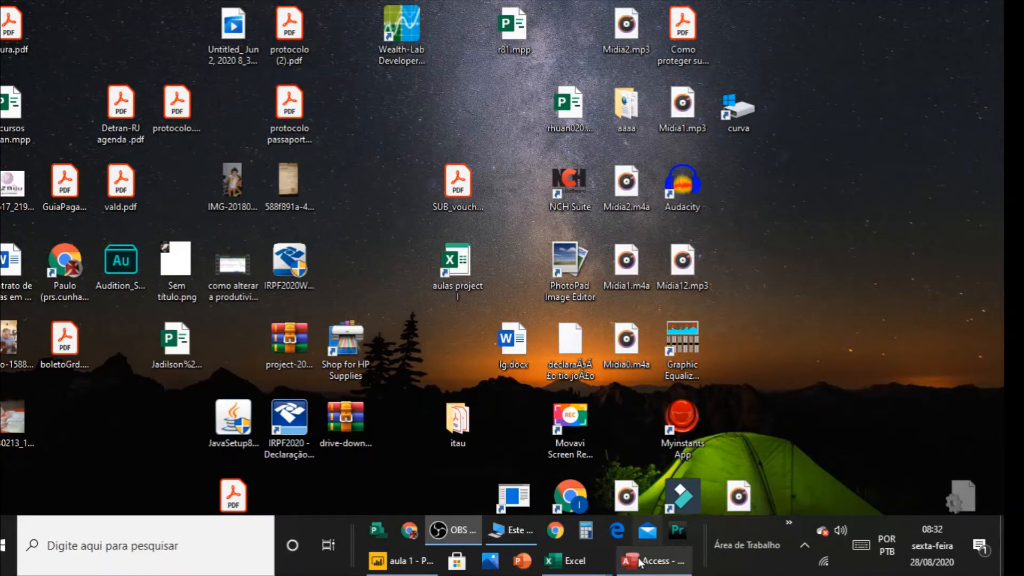
left_click(640, 567)
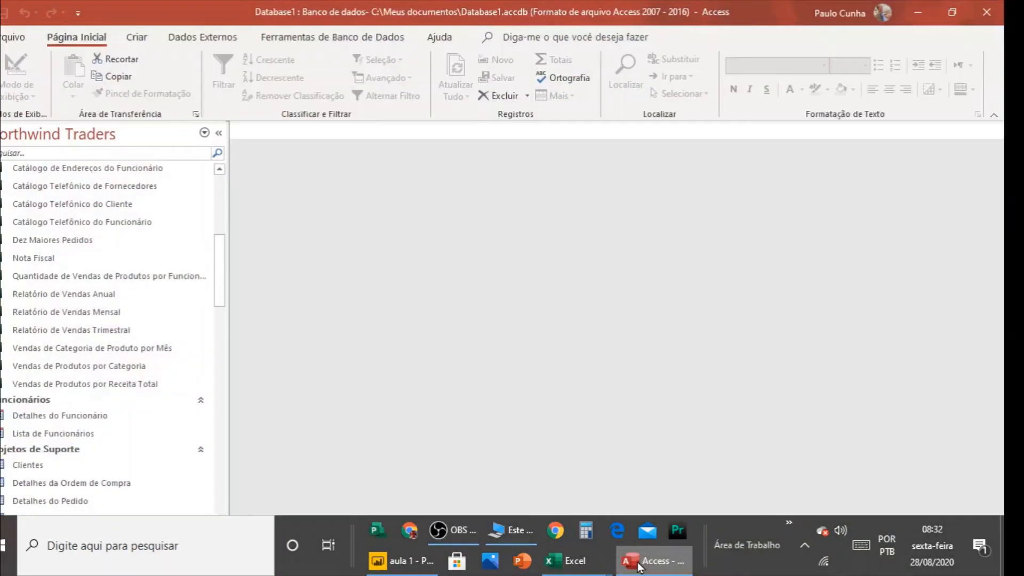
left_click(400, 561)
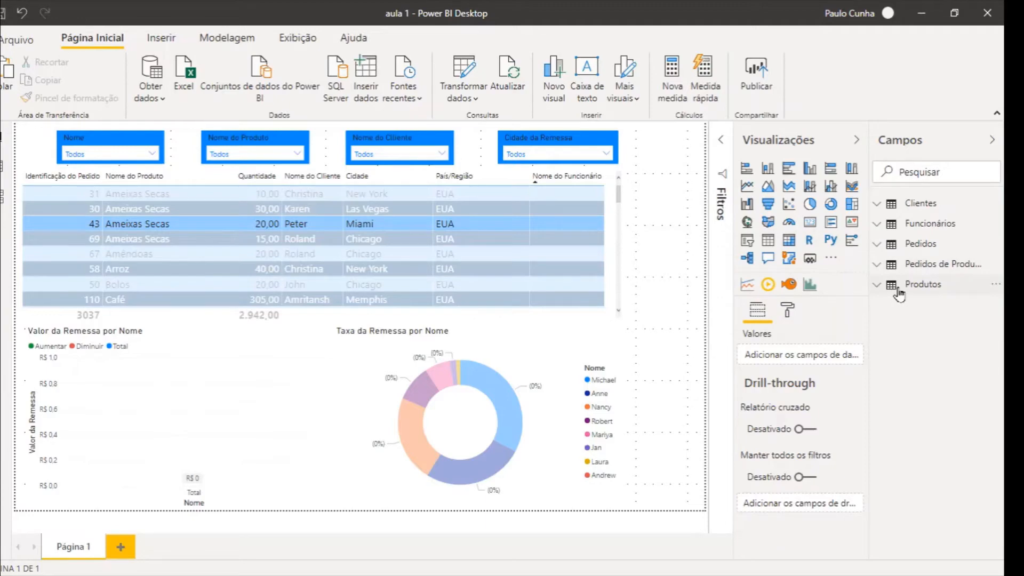
left_click(955, 16)
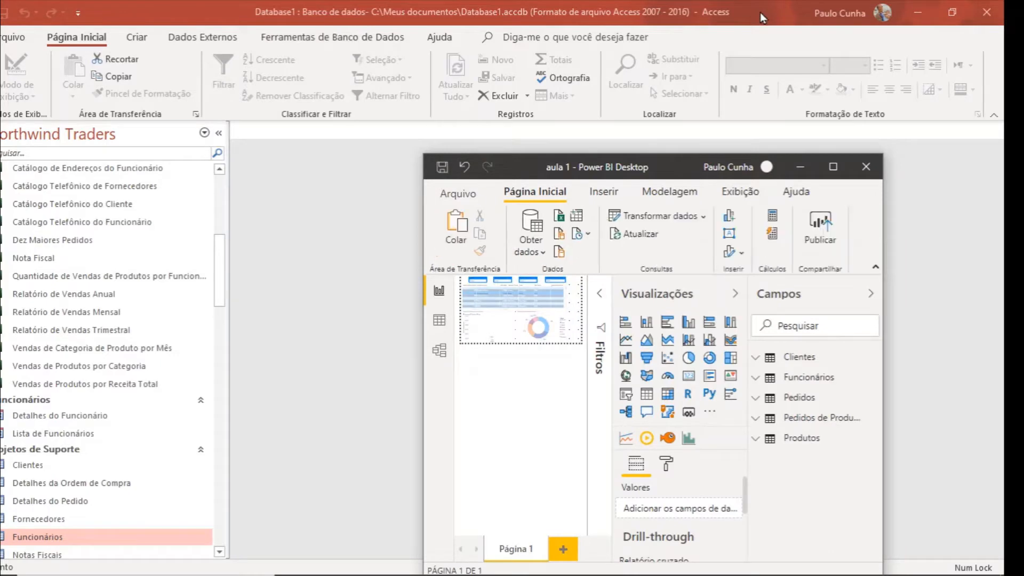
double_click(640, 177)
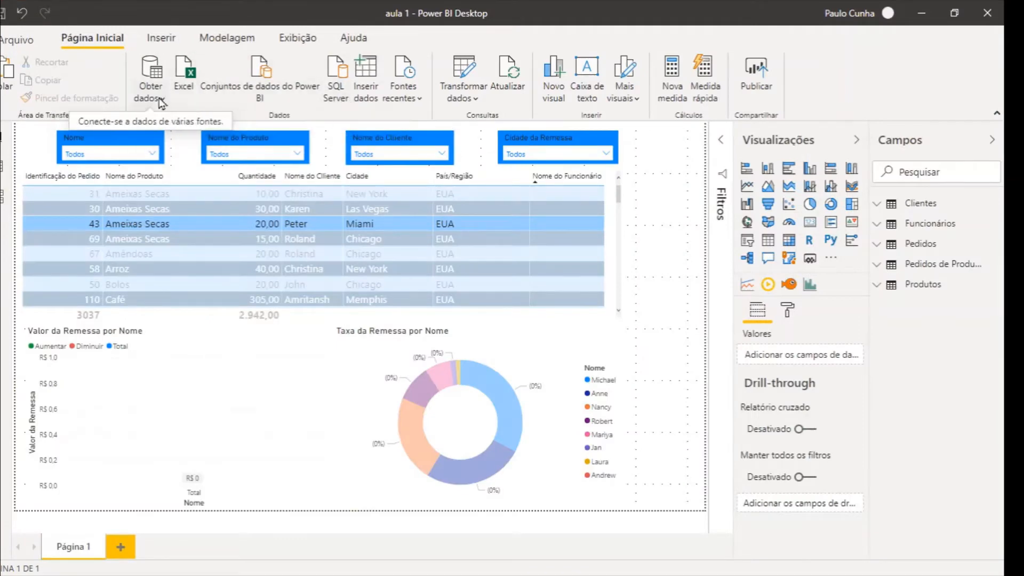
left_click(141, 101)
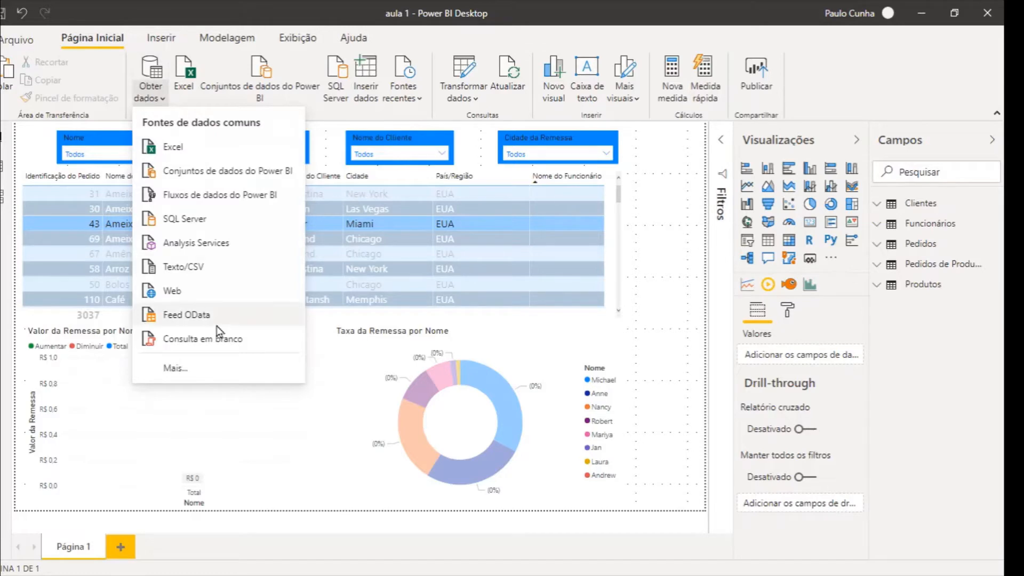
left_click(193, 369)
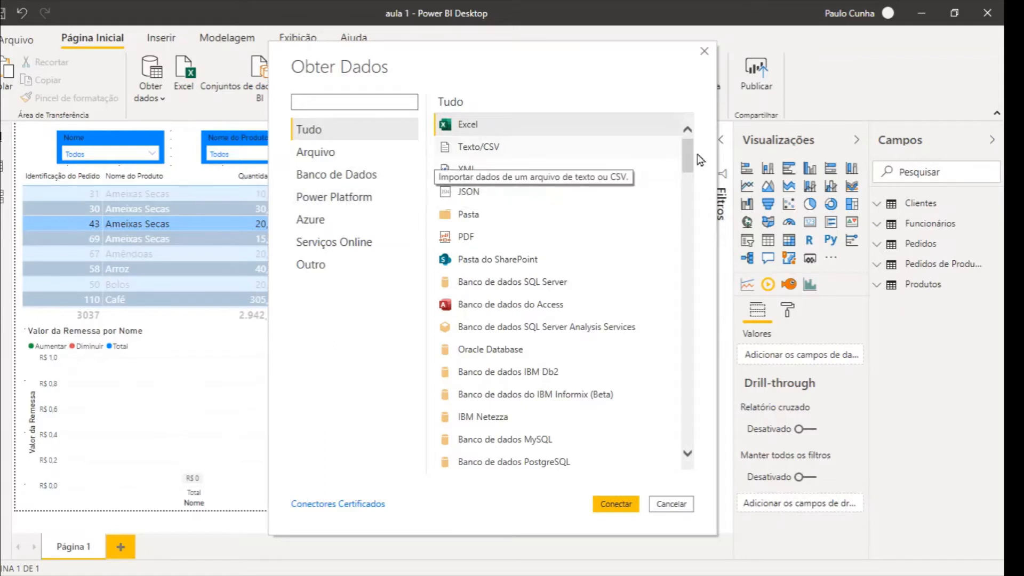
left_click(328, 176)
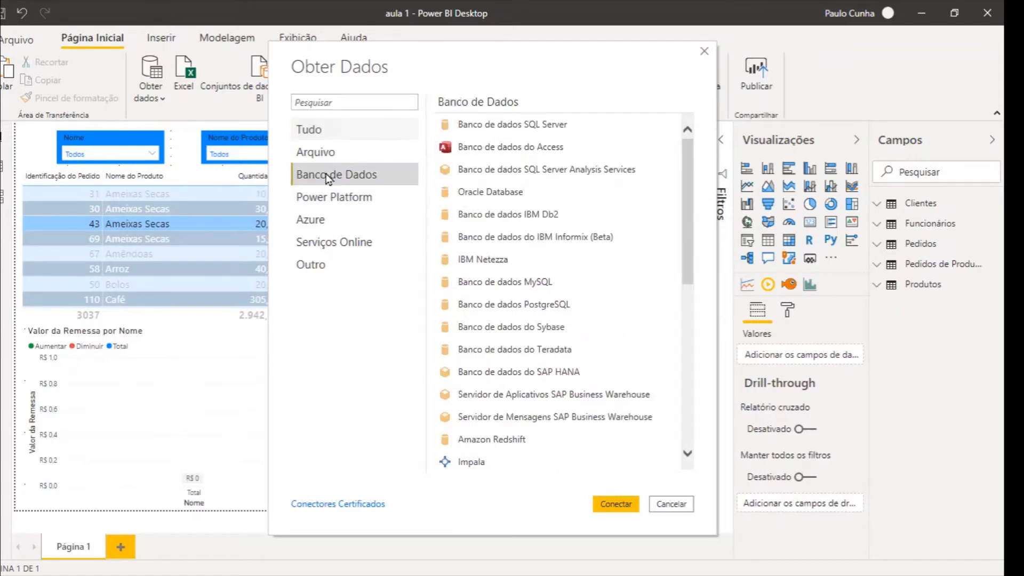
double_click(479, 148)
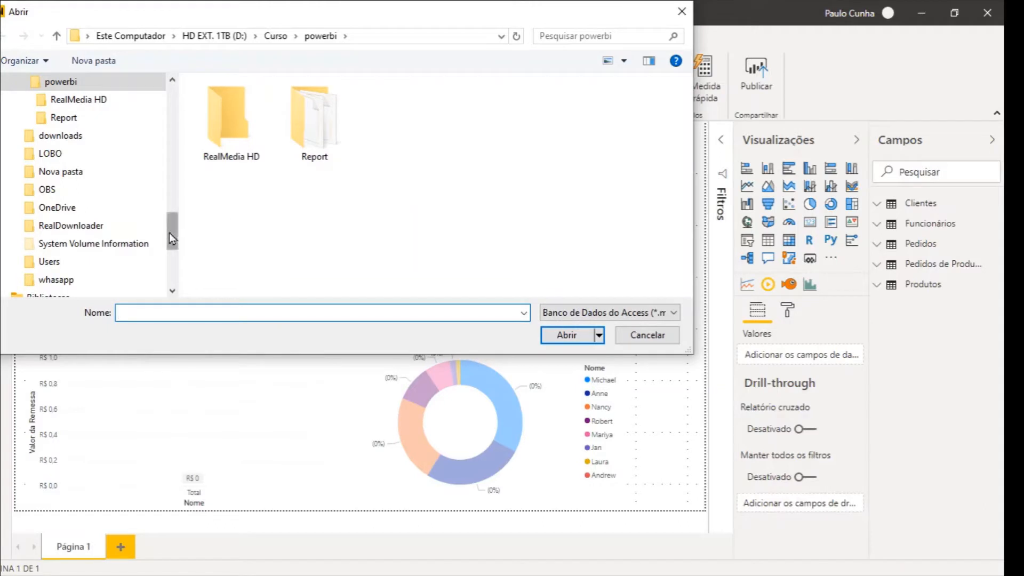
left_click_drag(170, 234, 178, 140)
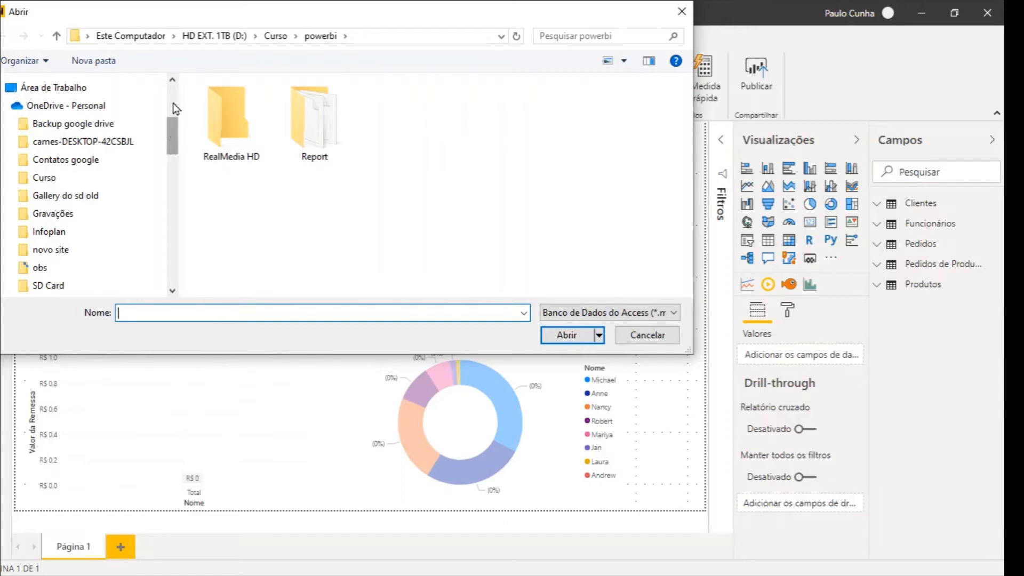
left_click_drag(171, 143, 175, 111)
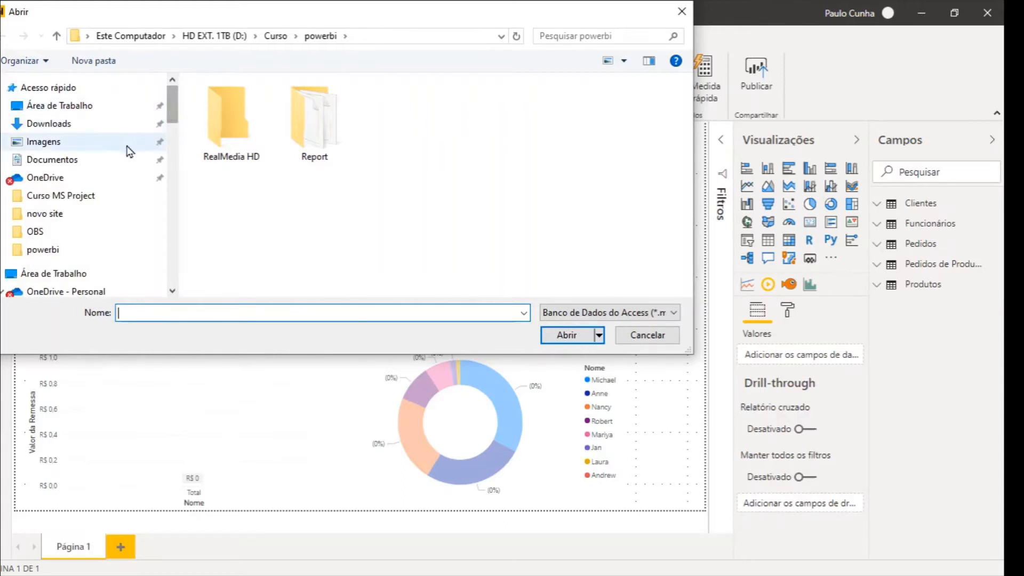
left_click(118, 163)
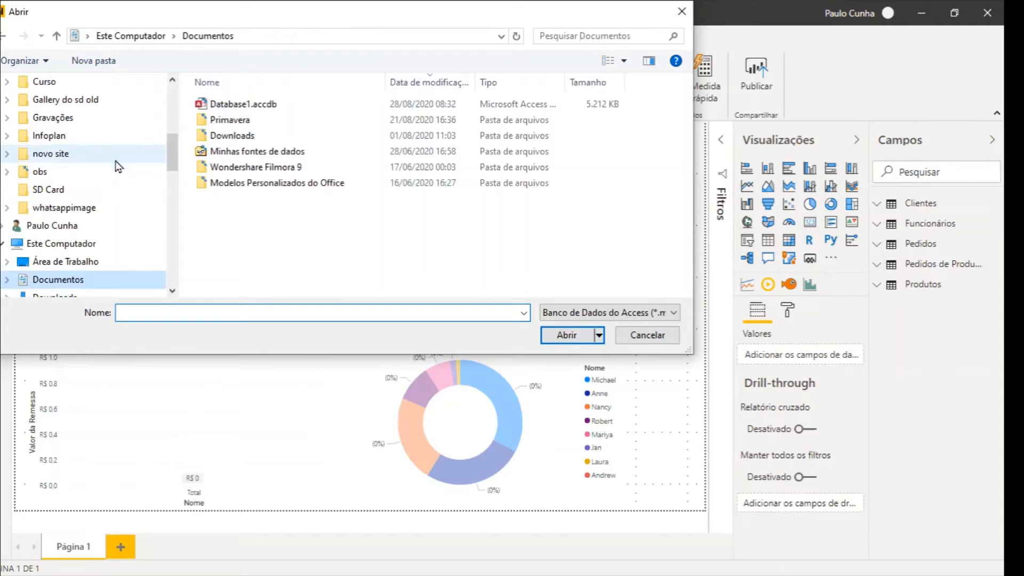
double_click(228, 109)
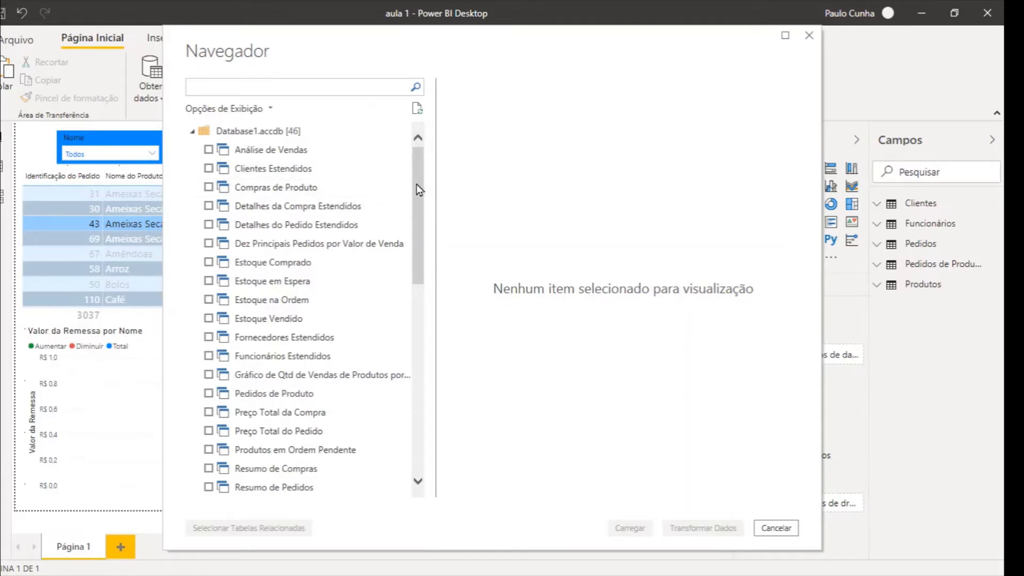
left_click_drag(420, 190, 427, 310)
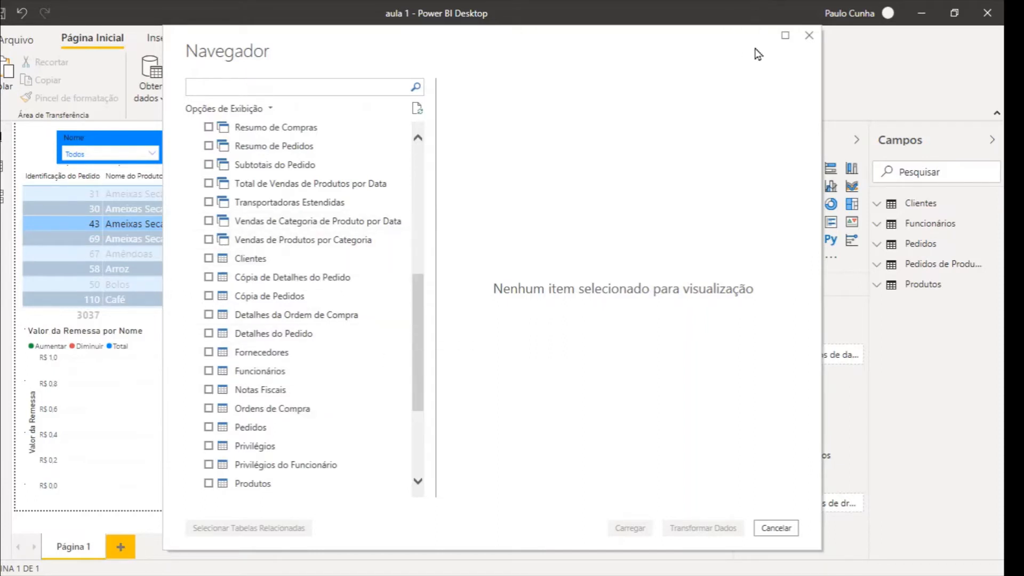
left_click(810, 37)
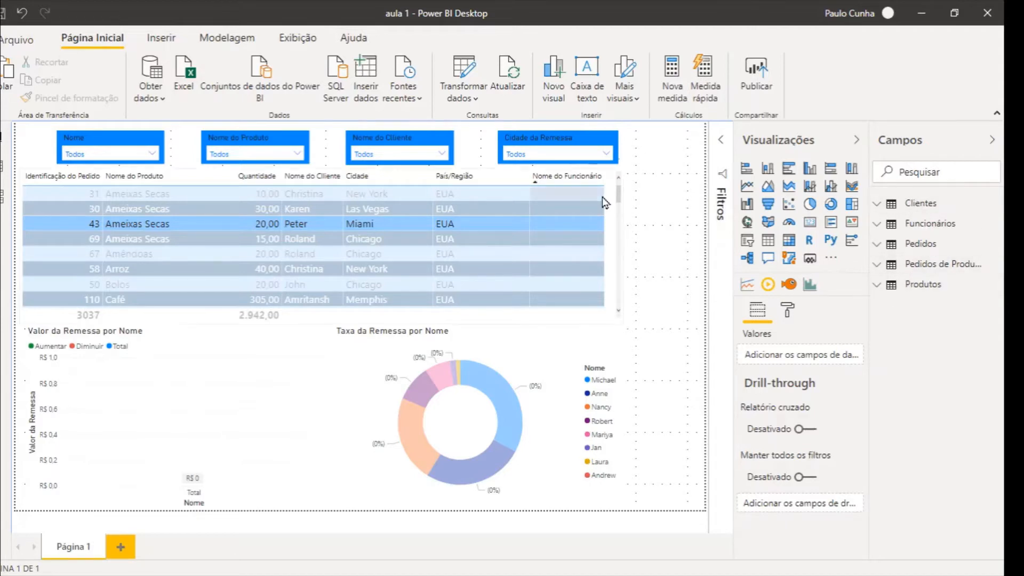
left_click(151, 99)
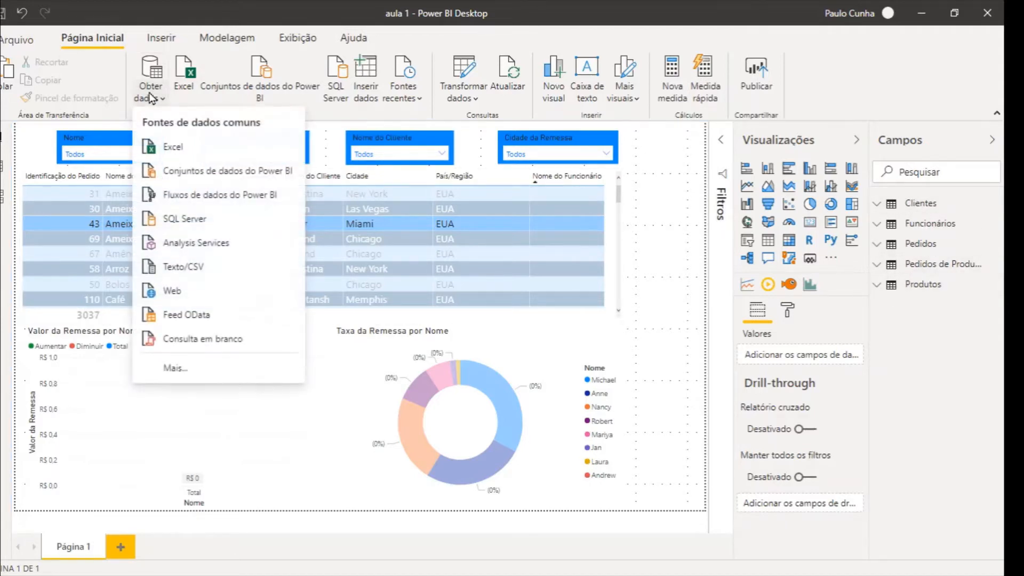
left_click(195, 373)
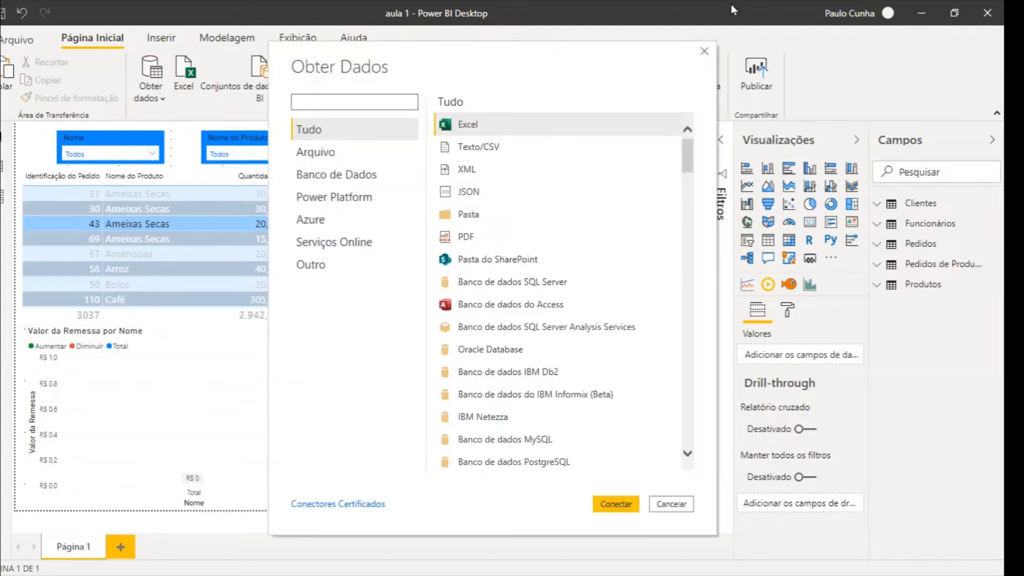
left_click(704, 52)
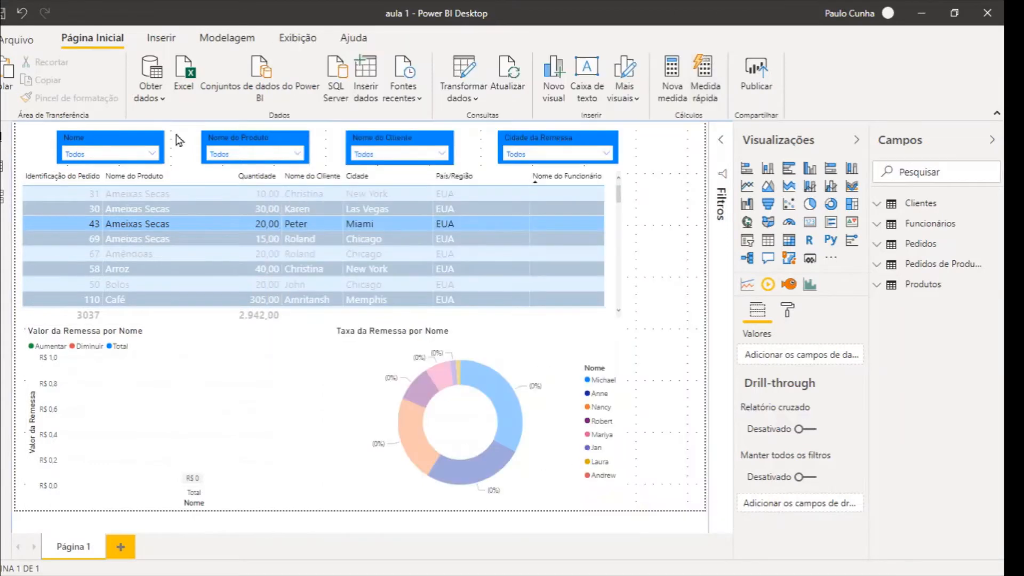
Create a new blank report and dismiss its welcome screen
left_click(19, 41)
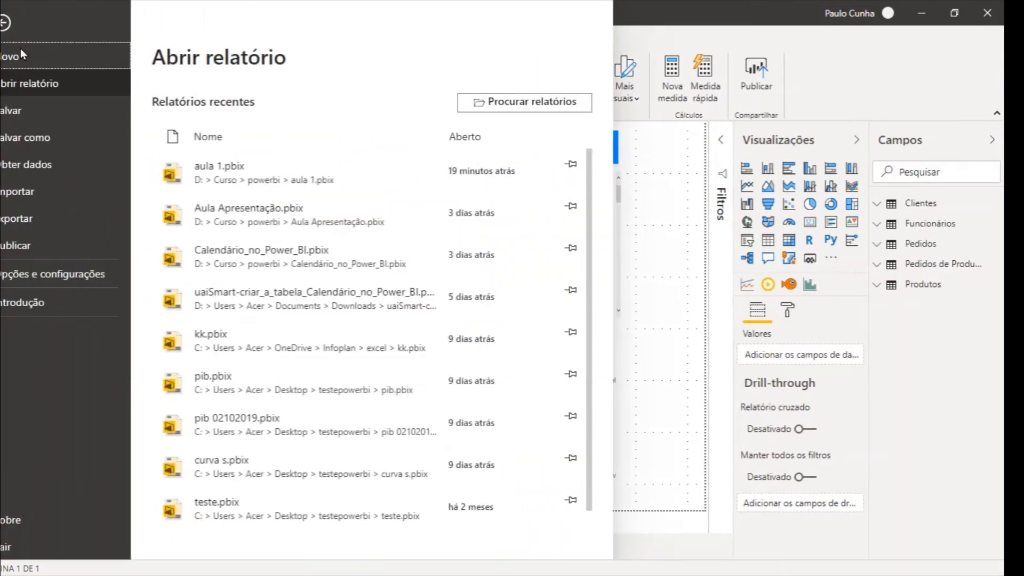
left_click(21, 61)
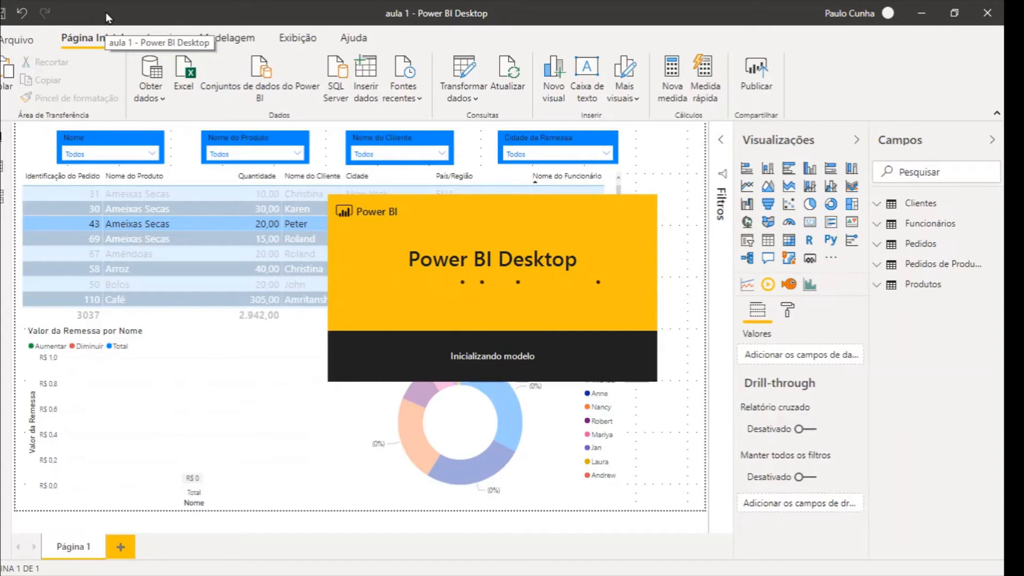
left_click_drag(105, 12, 1002, 192)
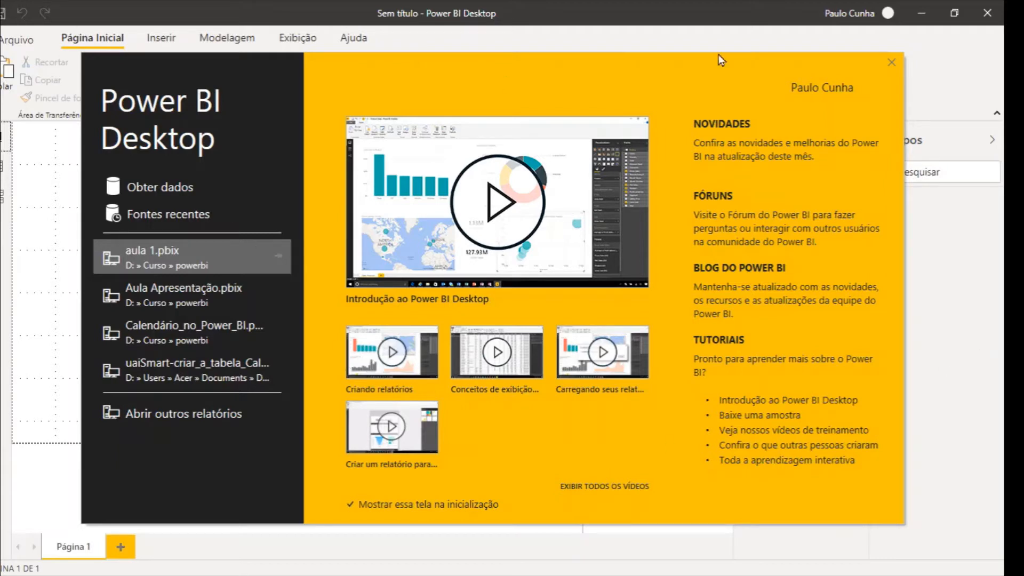
left_click(890, 64)
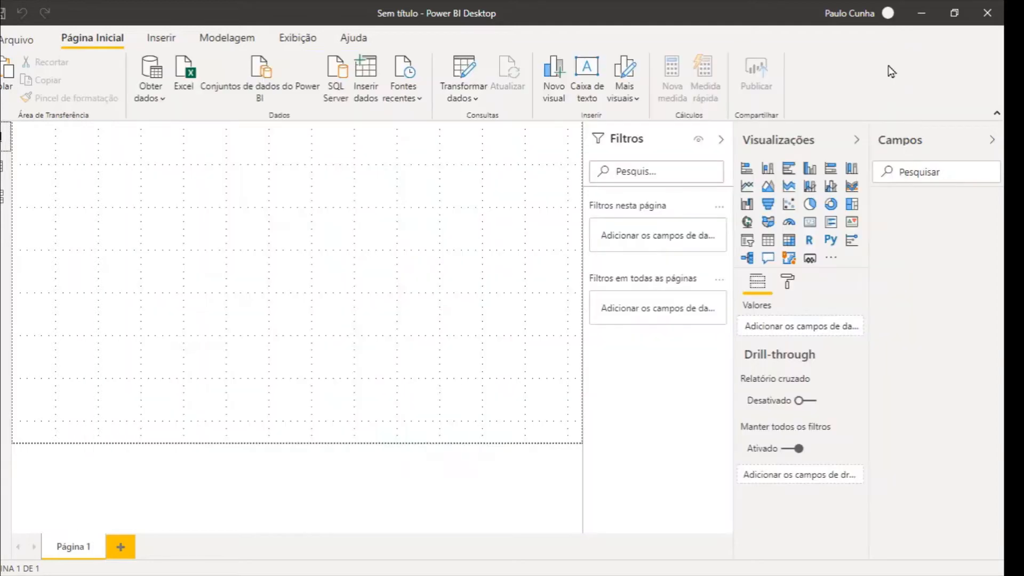
Connect the new report to the Access database Database1.accdb in the Documentos folder
left_click(154, 99)
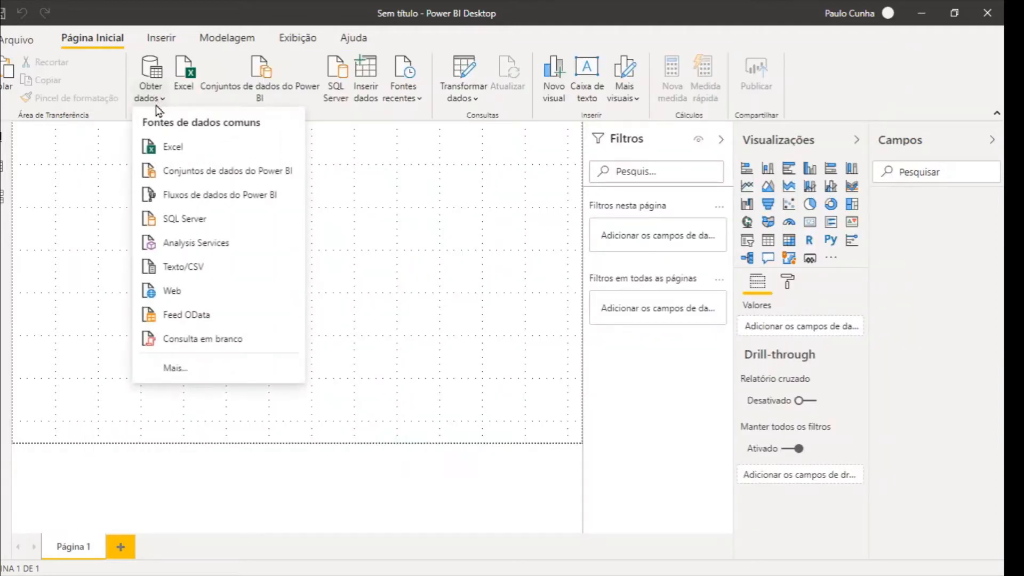
left_click(207, 372)
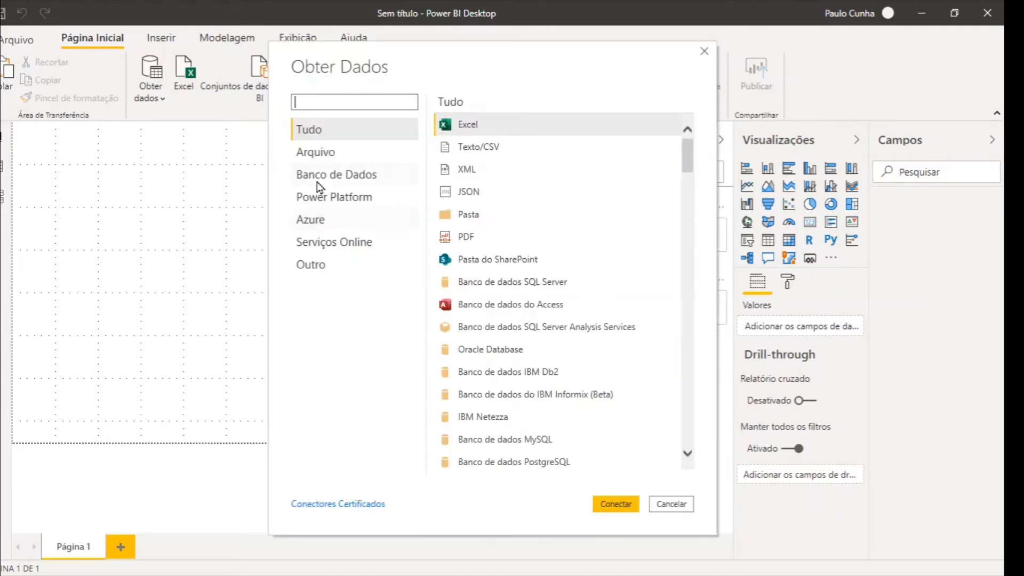
left_click(323, 180)
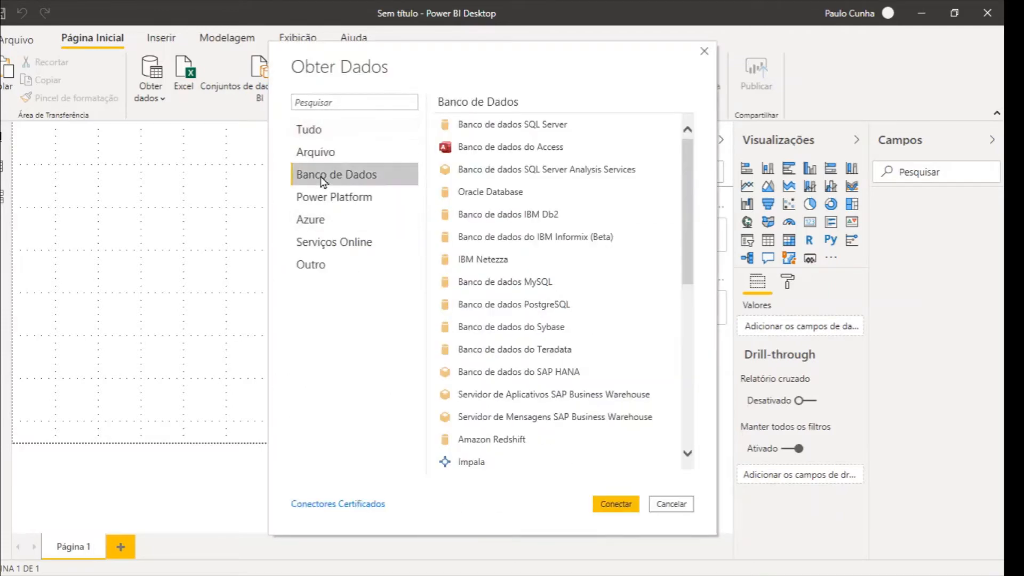
double_click(477, 147)
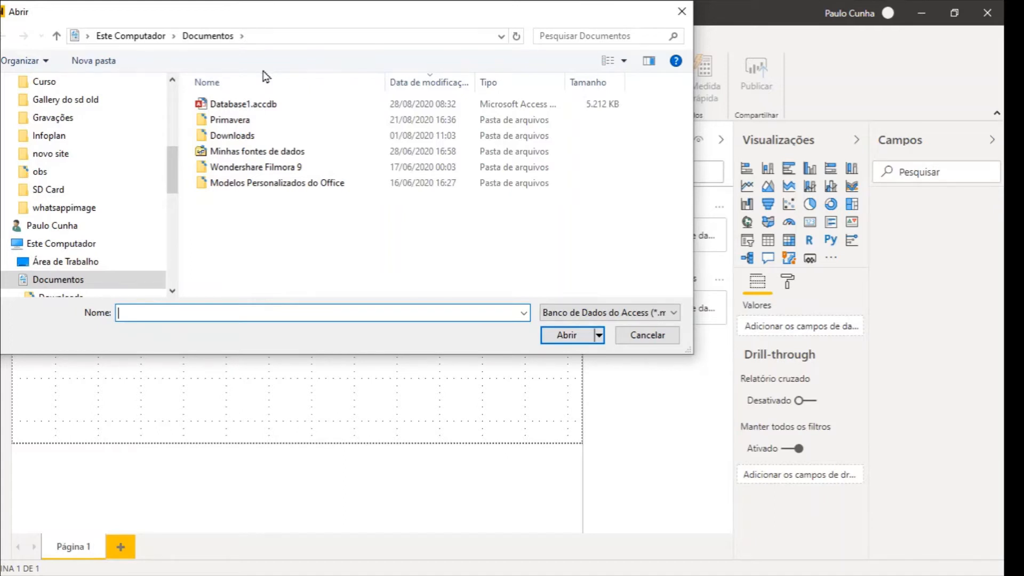
double_click(250, 107)
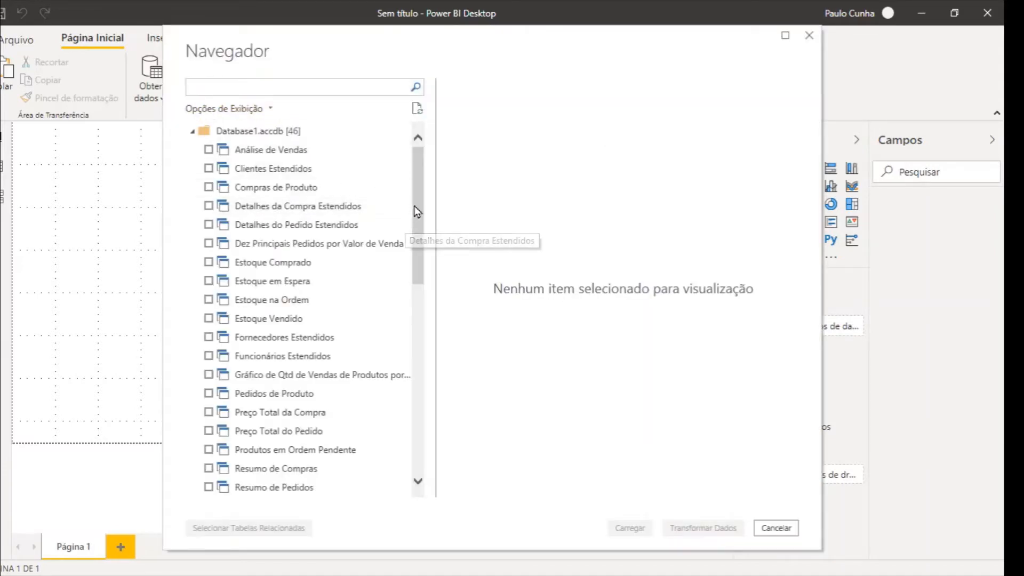
Select the Clientes, Funcionários, Pedidos and Produtos tables of Database1.accdb for import
left_click_drag(417, 208, 428, 341)
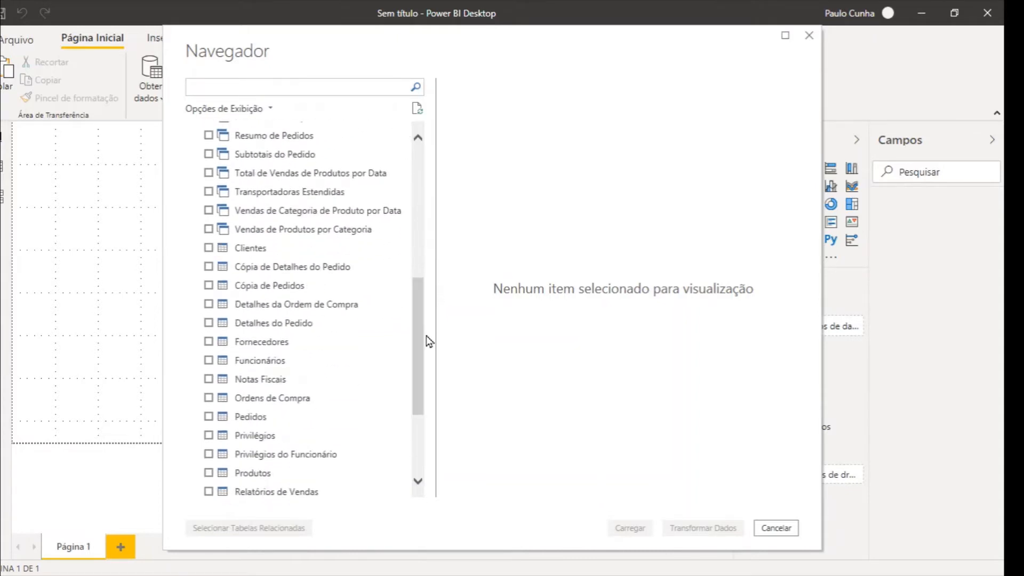
left_click(208, 249)
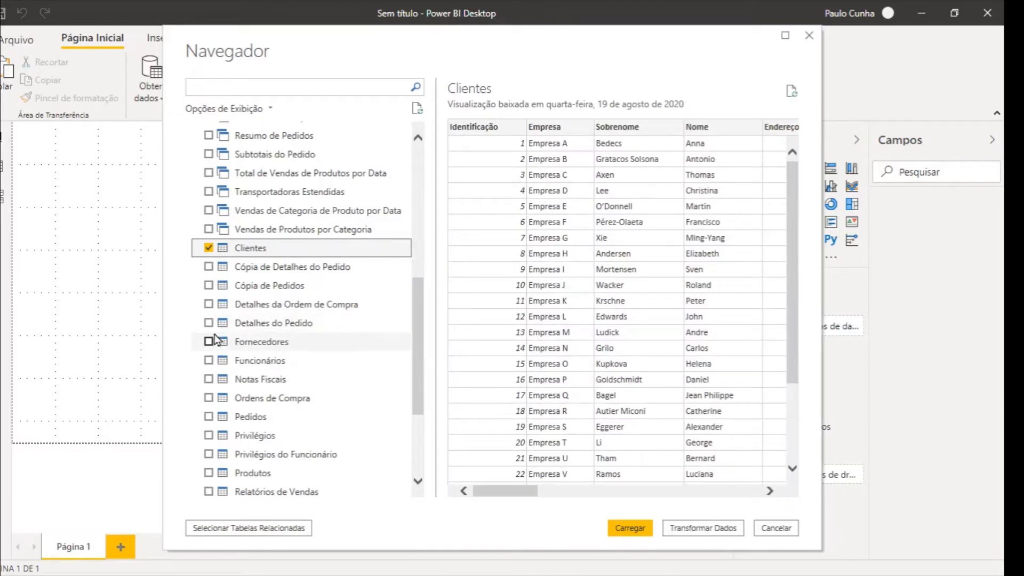
left_click(208, 361)
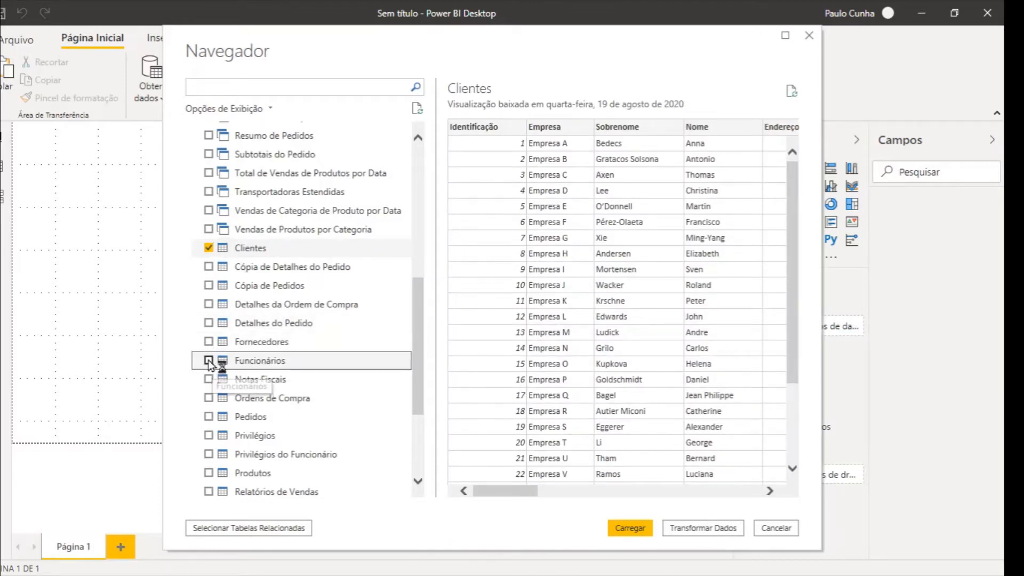
left_click(209, 417)
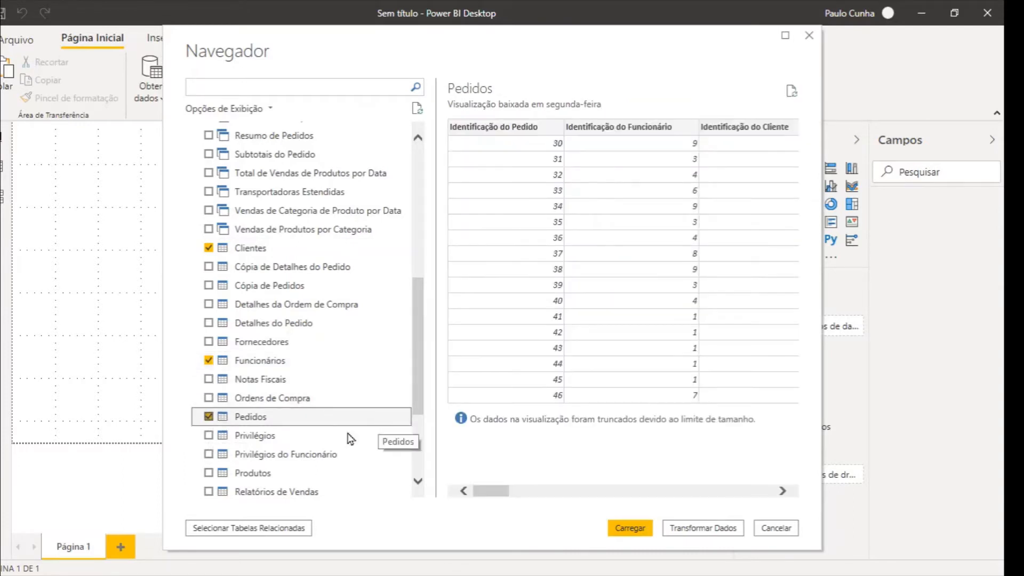
left_click(208, 473)
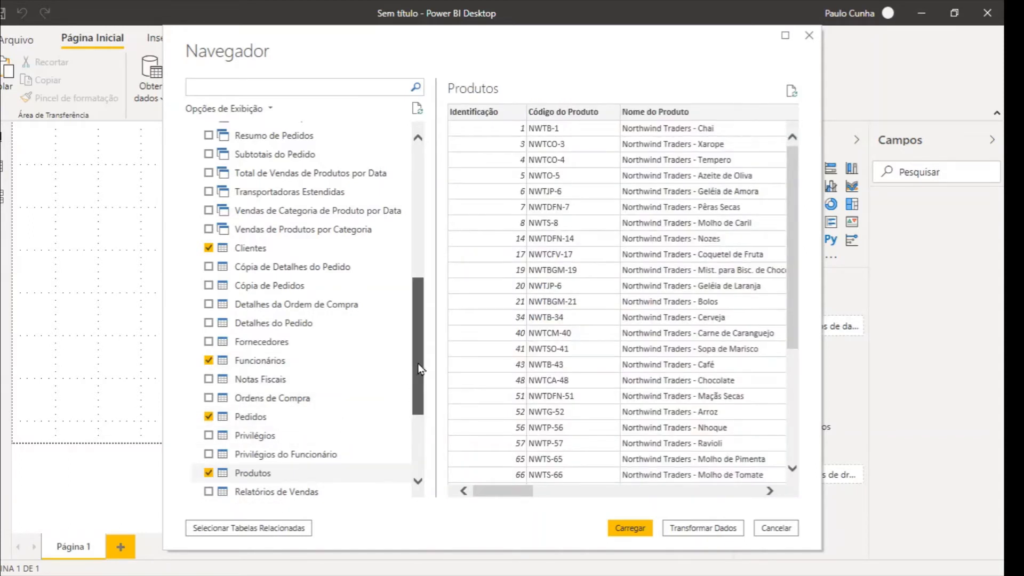
mouse_move(418, 363)
left_mouse_down()
mouse_move(415, 428)
mouse_move(415, 370)
left_mouse_up()
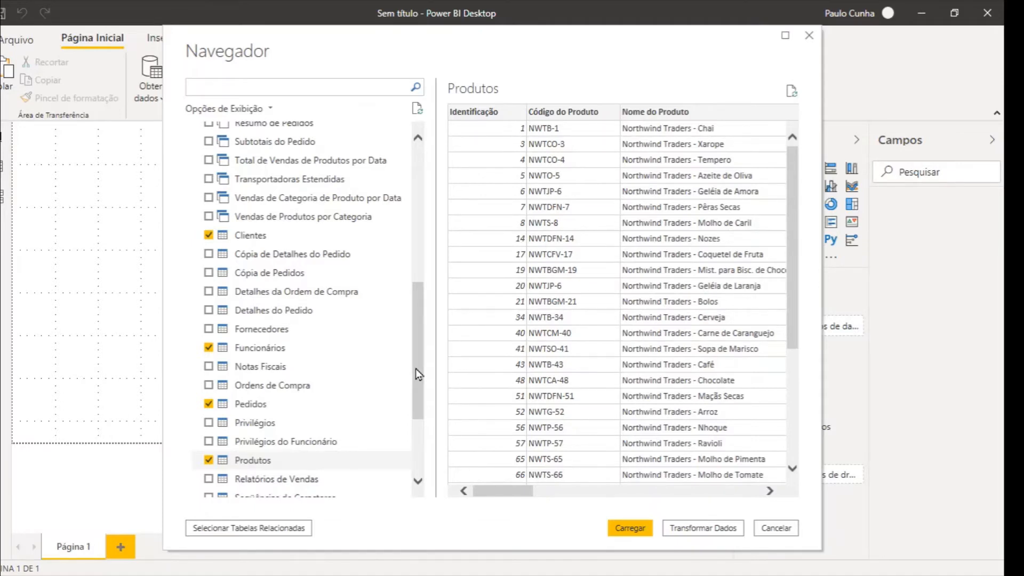
Add the Pedidos de Produto query to the import selection to preview its data, and remove it again
left_click_drag(415, 369, 419, 285)
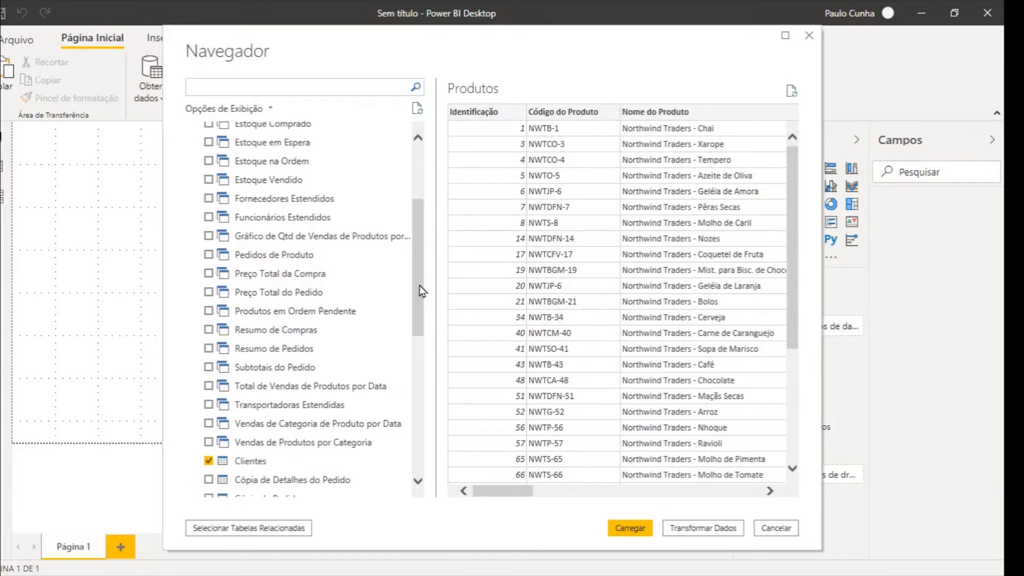
left_click(208, 256)
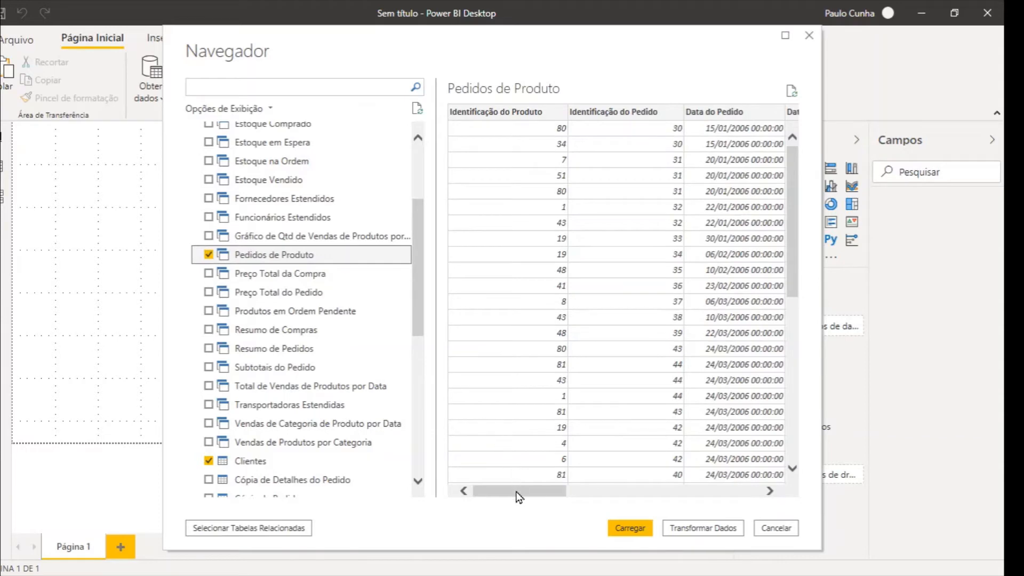
left_click_drag(519, 496, 478, 496)
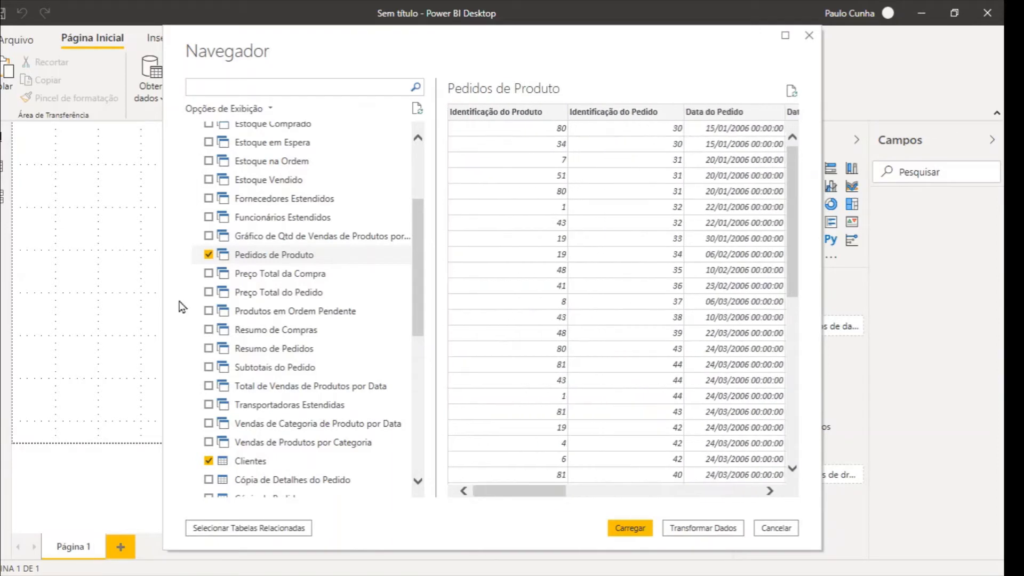
left_click(209, 255)
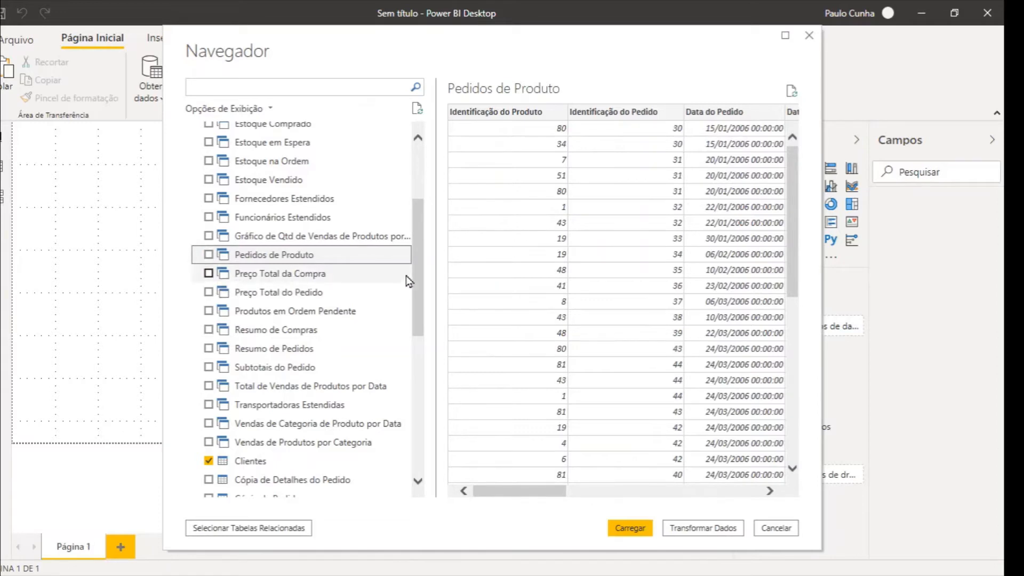
Preview the Pedidos table and examine its columns through to the order and shipping dates
left_click_drag(417, 274, 426, 396)
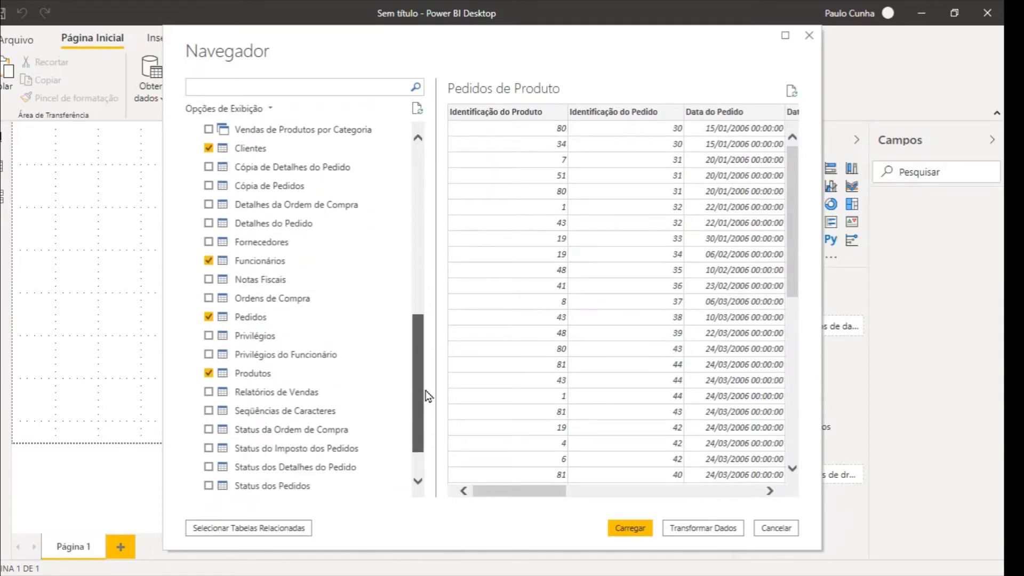
left_click(247, 319)
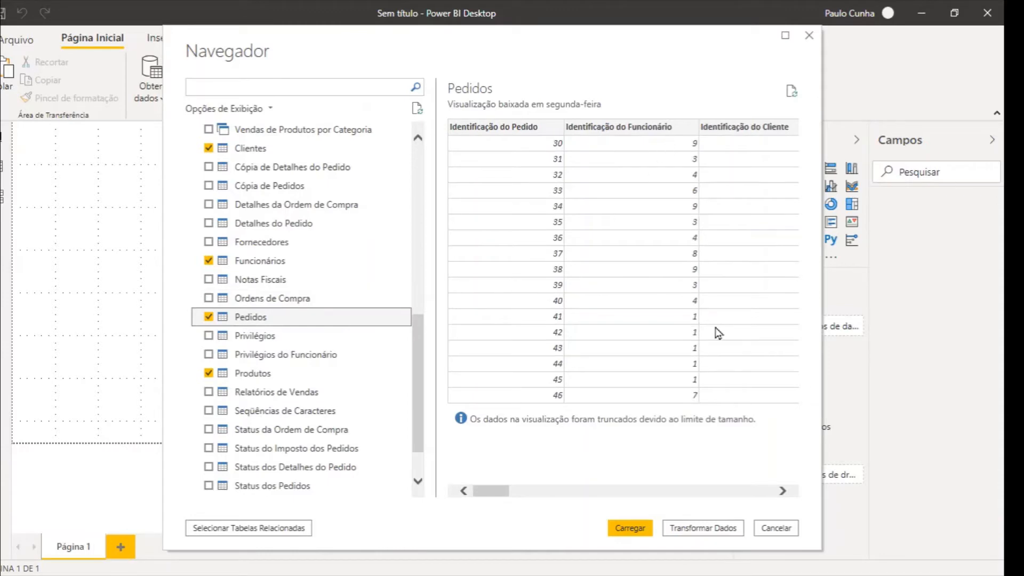
scroll(730, 497, "right", 2)
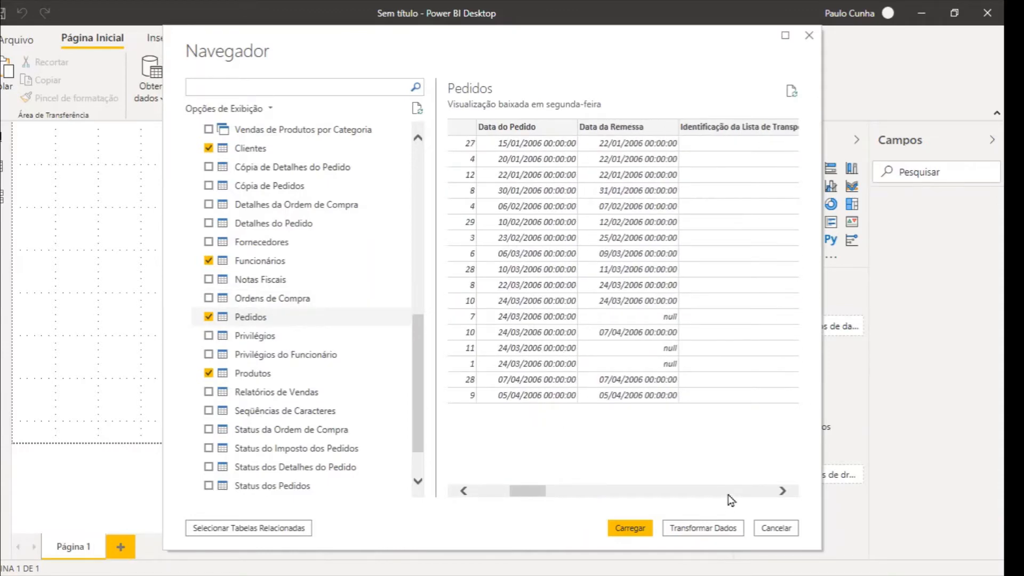
Review the remaining columns of the Pedidos preview and load the selected tables into the report
scroll(731, 499, "right", 2)
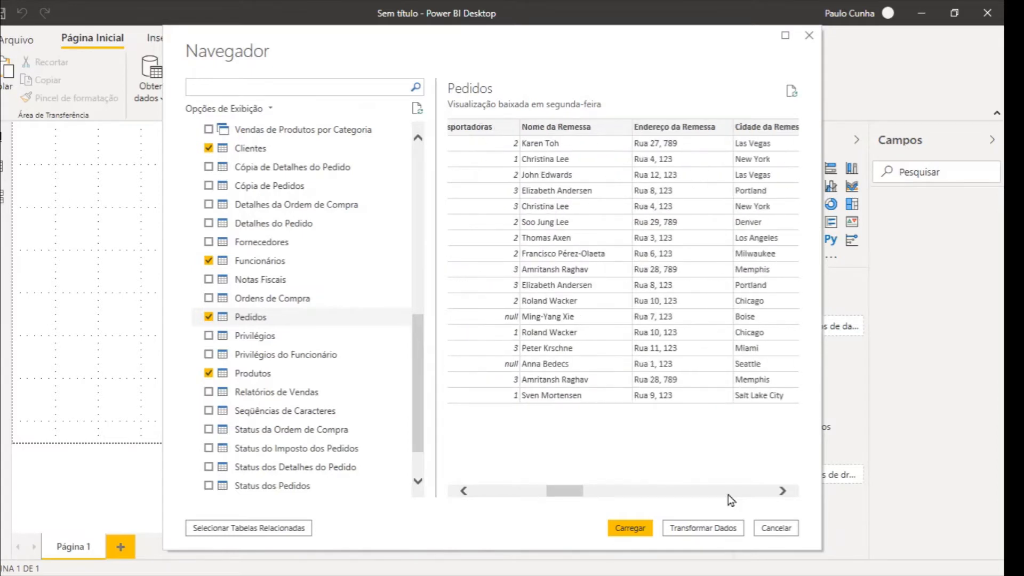
scroll(731, 500, "right", 2)
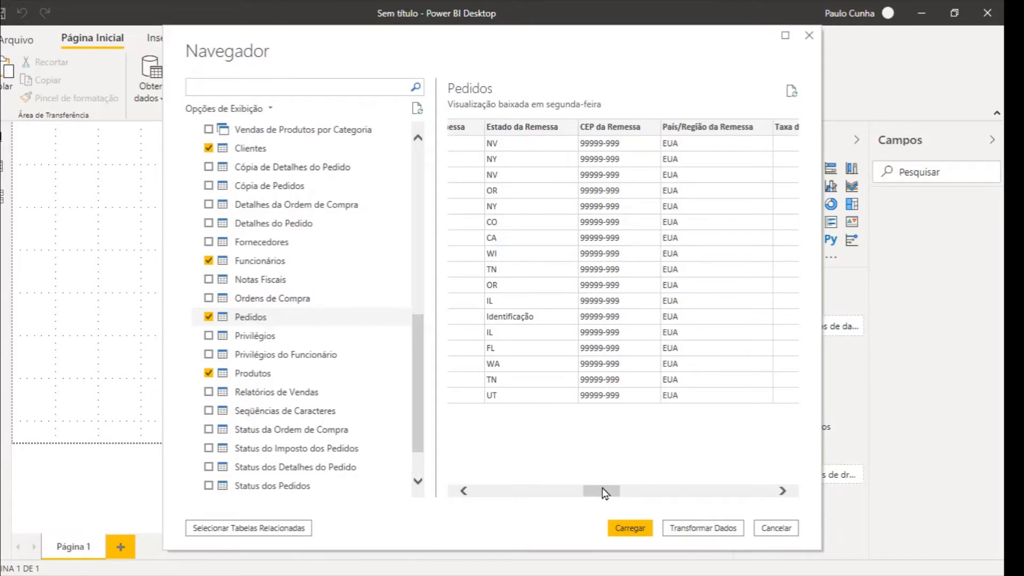
left_click_drag(603, 489, 760, 475)
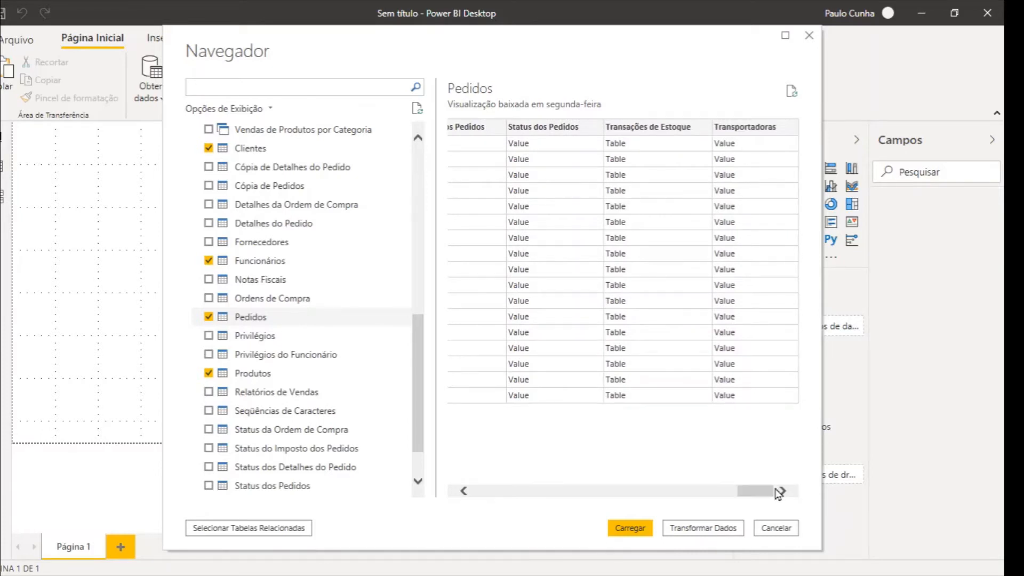
left_click(629, 525)
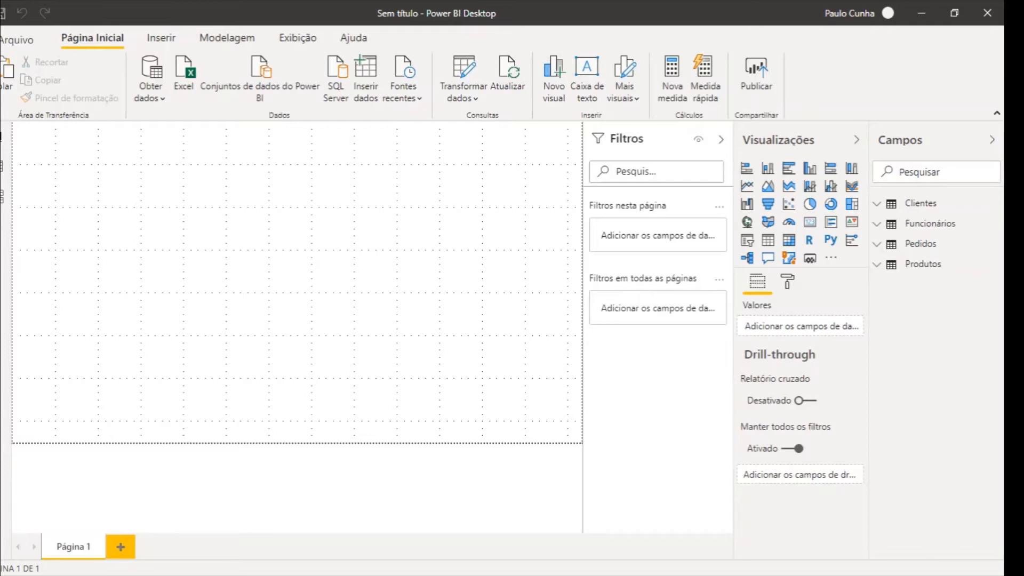
Examine the fields of the imported Clientes, Funcionários, Pedidos and Produtos tables
left_click(881, 206)
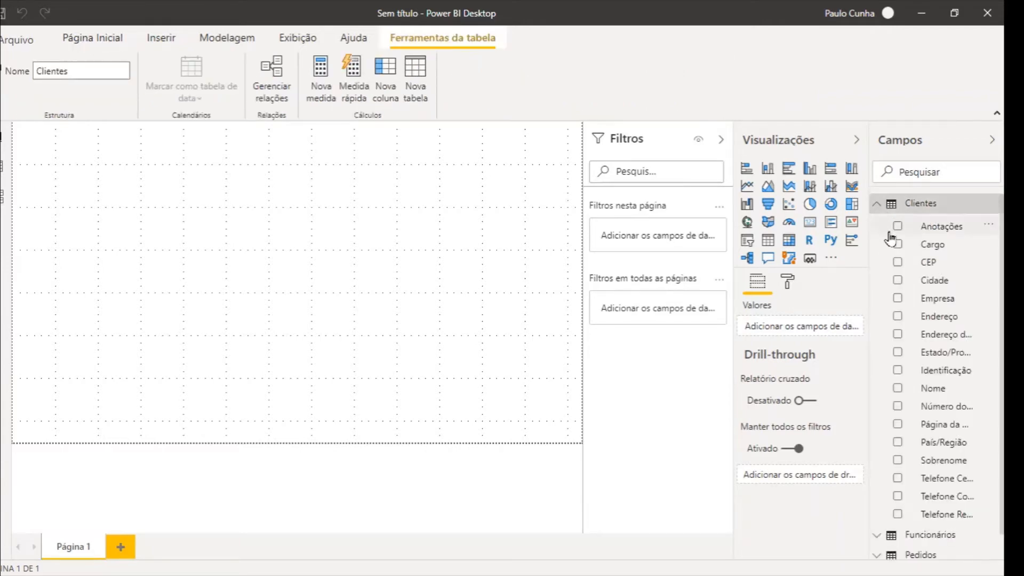
left_click(878, 539)
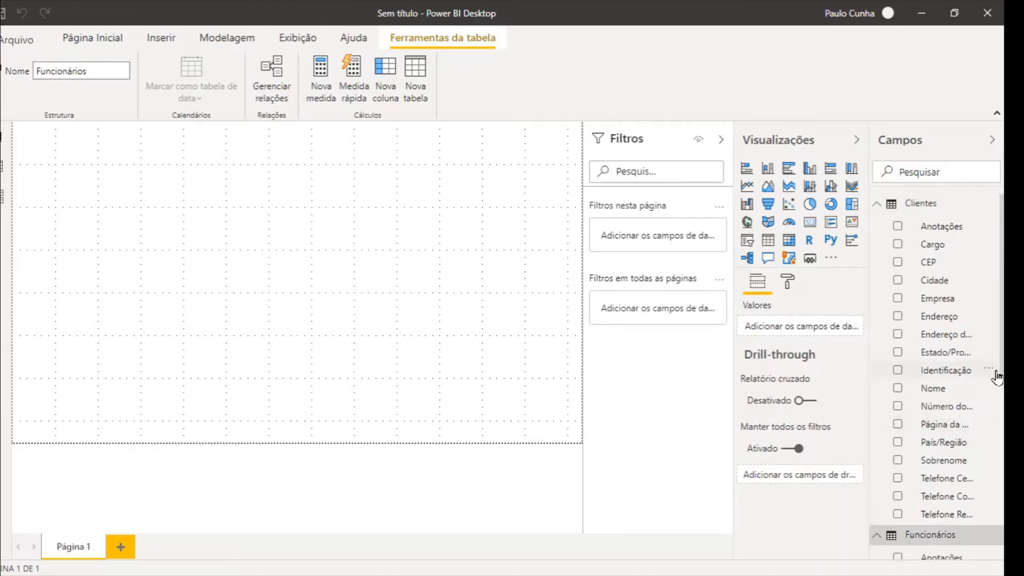
left_click_drag(1001, 360, 990, 555)
left_click(991, 554)
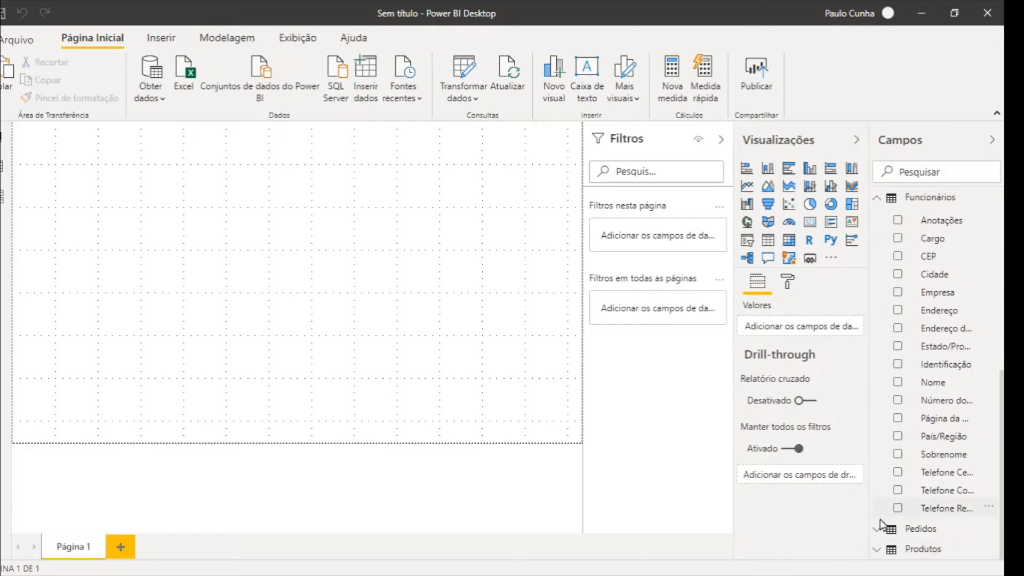
left_click(879, 530)
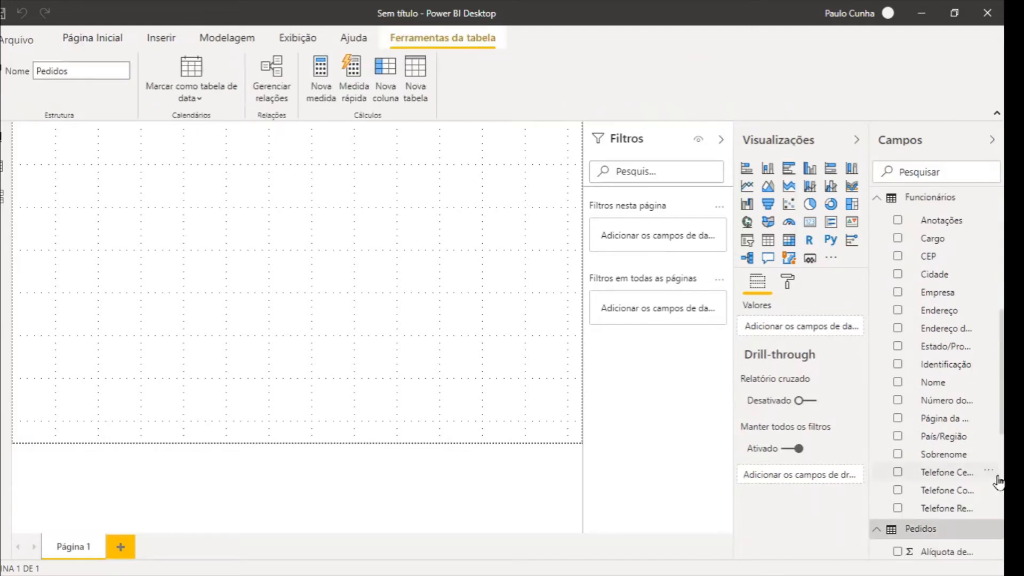
left_click_drag(1000, 426, 1000, 553)
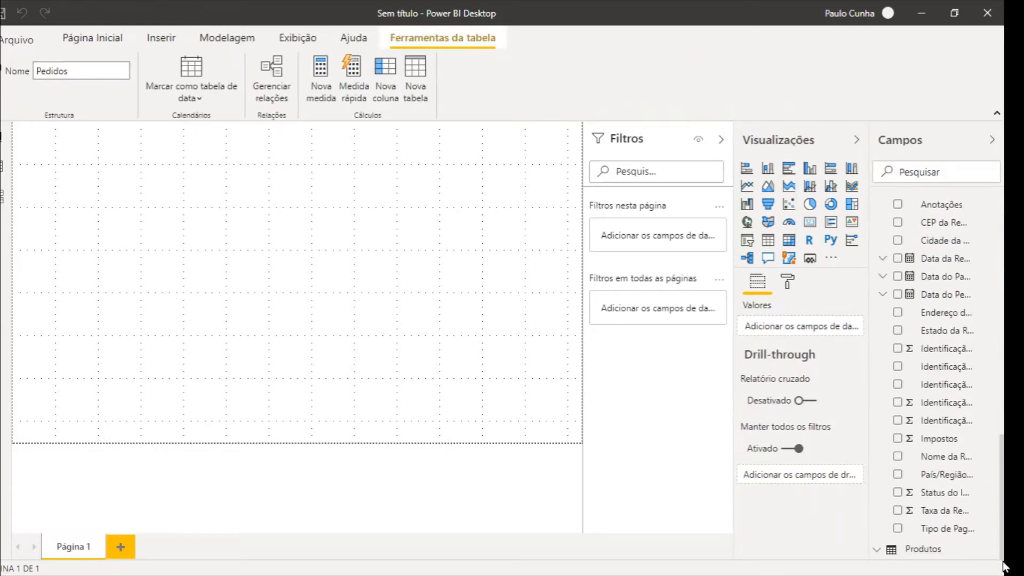
left_click(880, 553)
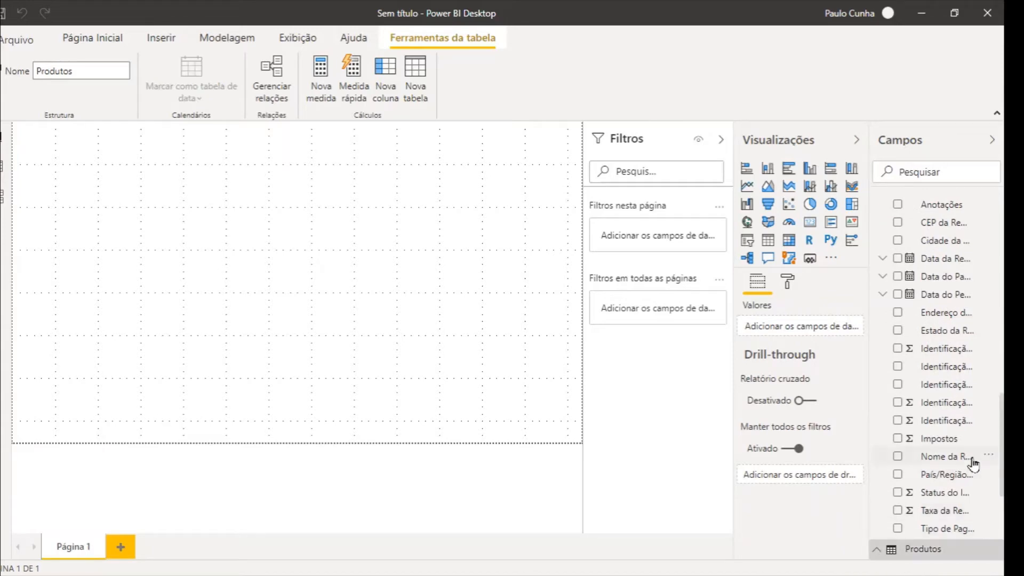
left_click_drag(1003, 425, 1002, 489)
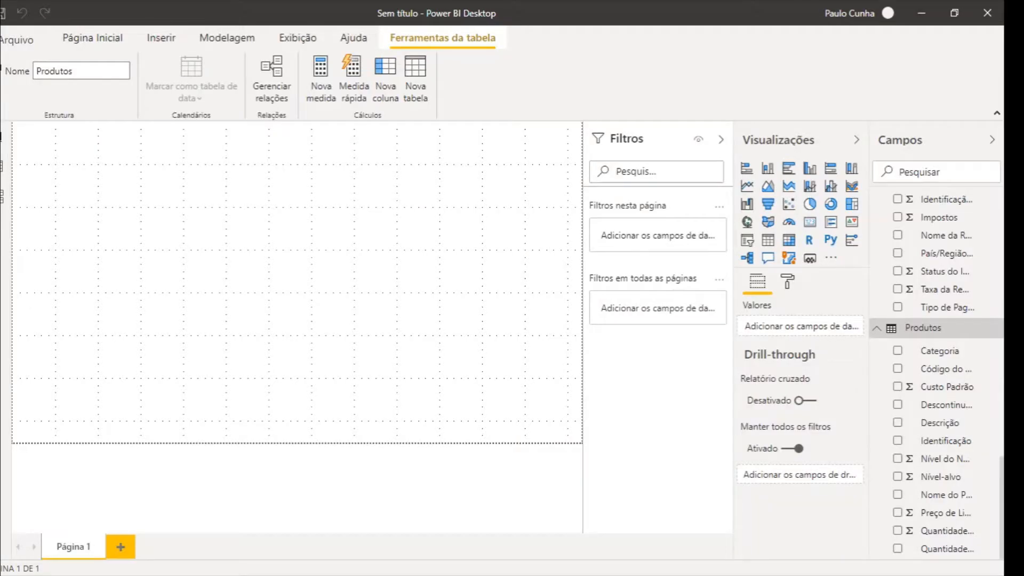
scroll(995, 258, "up", 10)
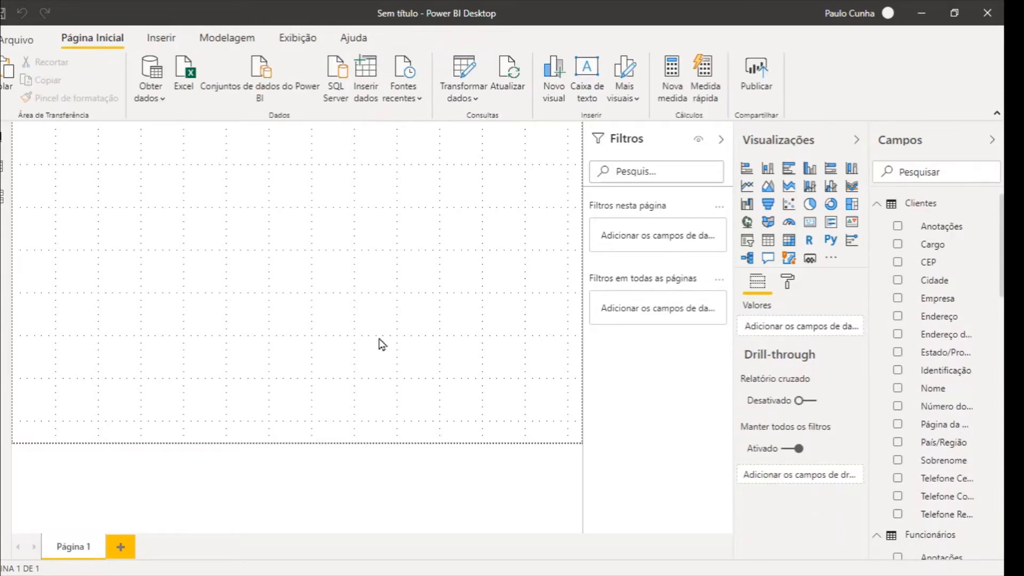
Open the relationship diagram of the model, place the Produtos table beside Clientes and move Funcionários up
left_click(1, 207)
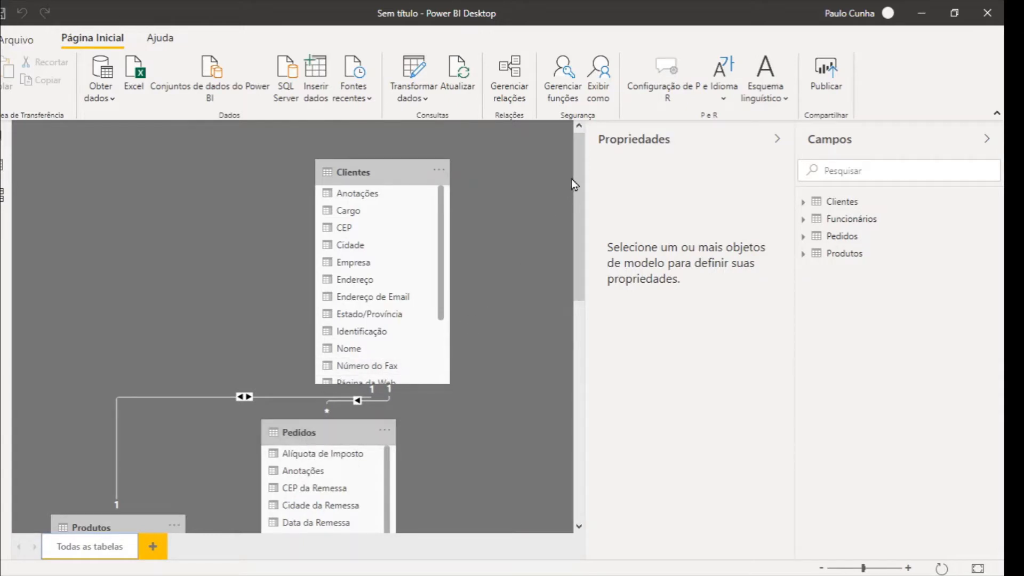
left_click_drag(575, 176, 572, 210)
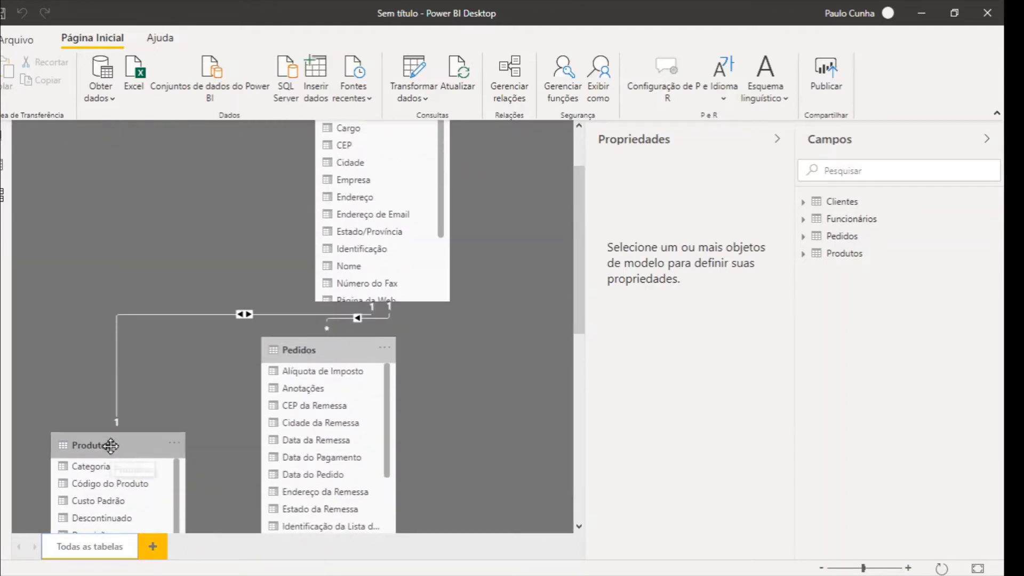
left_click_drag(112, 445, 114, 162)
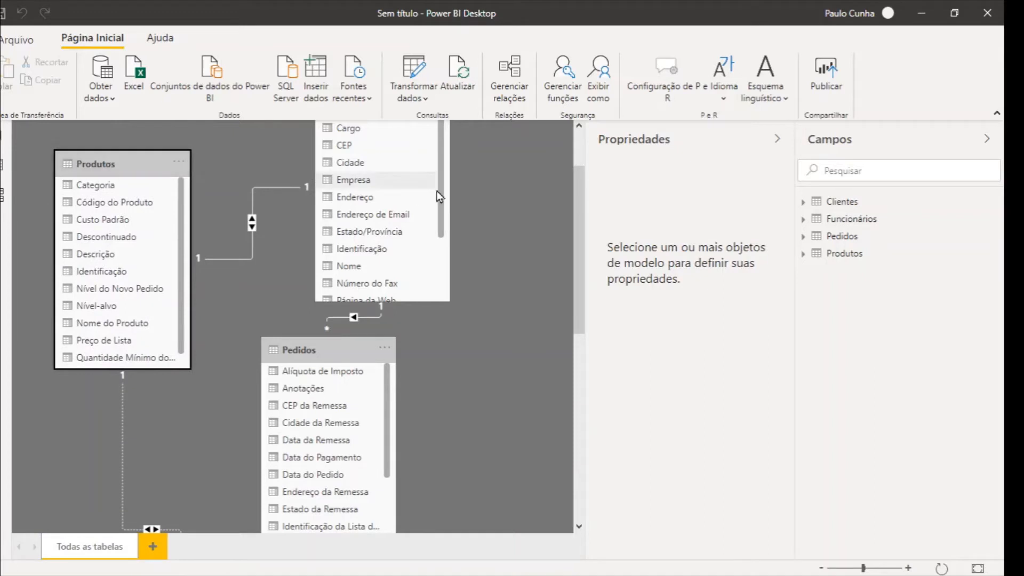
left_click_drag(581, 190, 585, 350)
left_click_drag(184, 327, 157, 161)
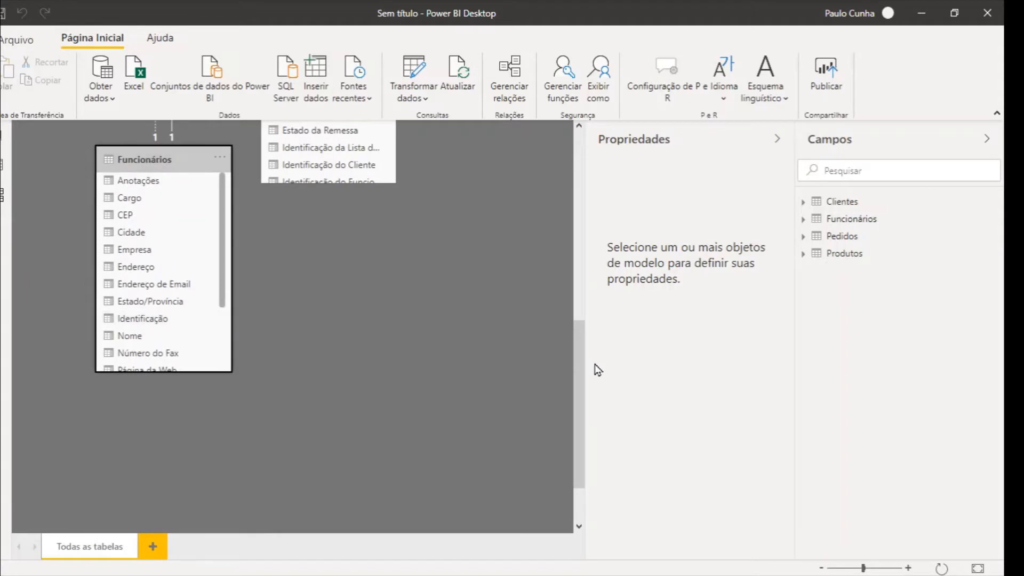
left_click_drag(581, 376, 584, 191)
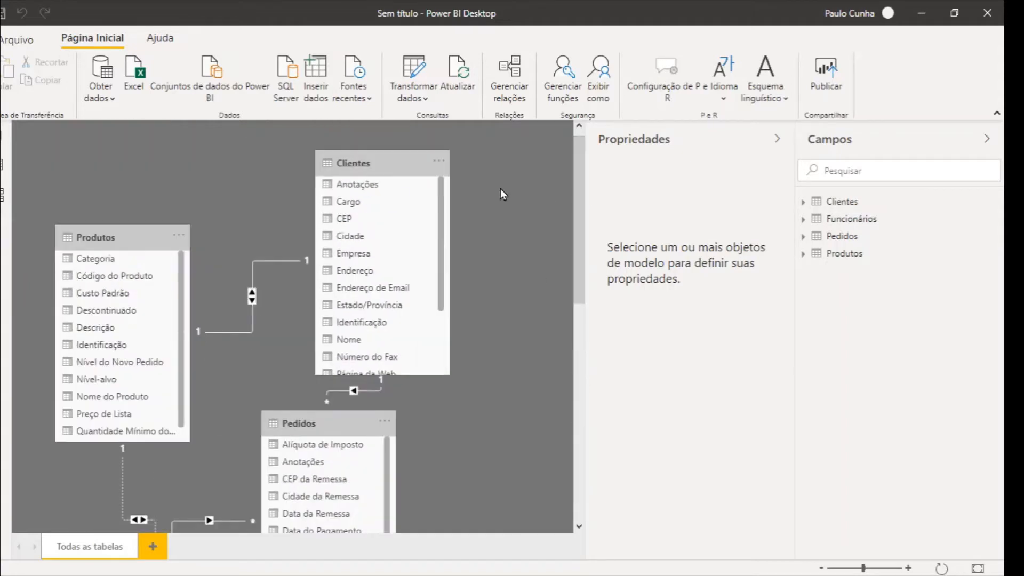
Place the Pedidos table on the other side of Clientes, collapse the properties area and move Funcionários closer to the other tables
left_click_drag(348, 418, 549, 178)
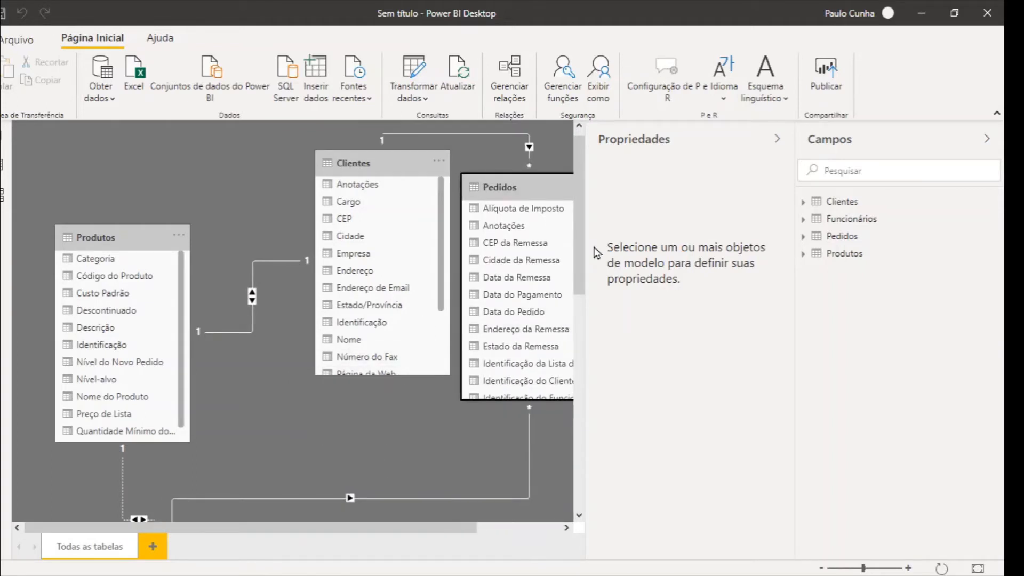
left_click(778, 143)
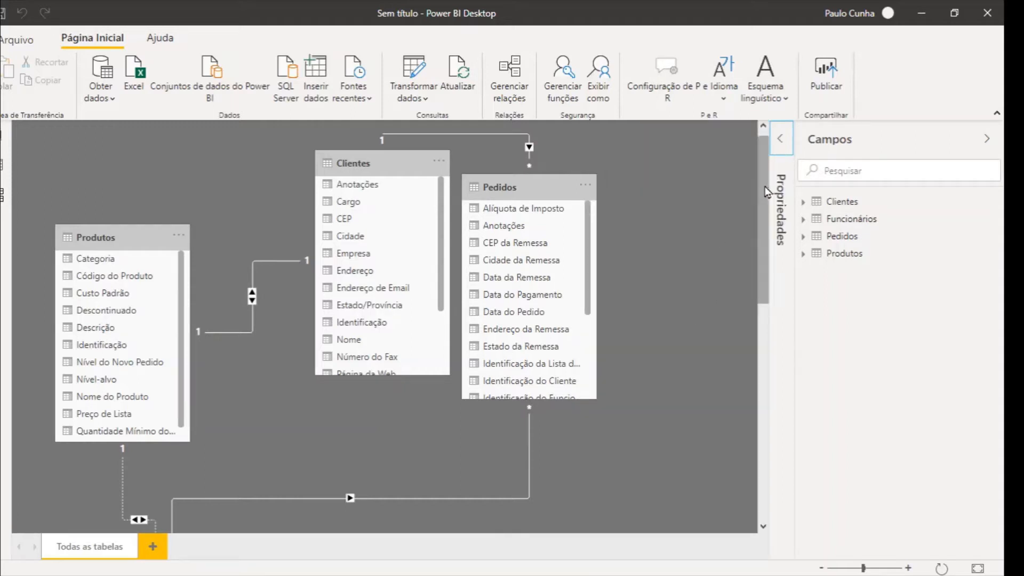
scroll(764, 259, "down", 2)
scroll(765, 258, "down", 3)
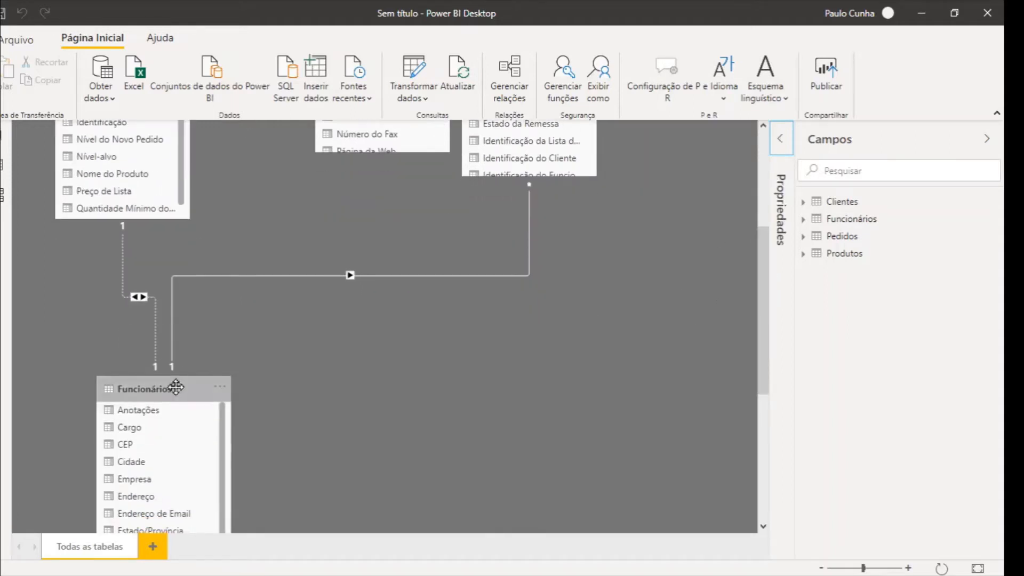
mouse_move(176, 389)
left_mouse_down()
mouse_move(359, 213)
mouse_move(285, 230)
left_mouse_up()
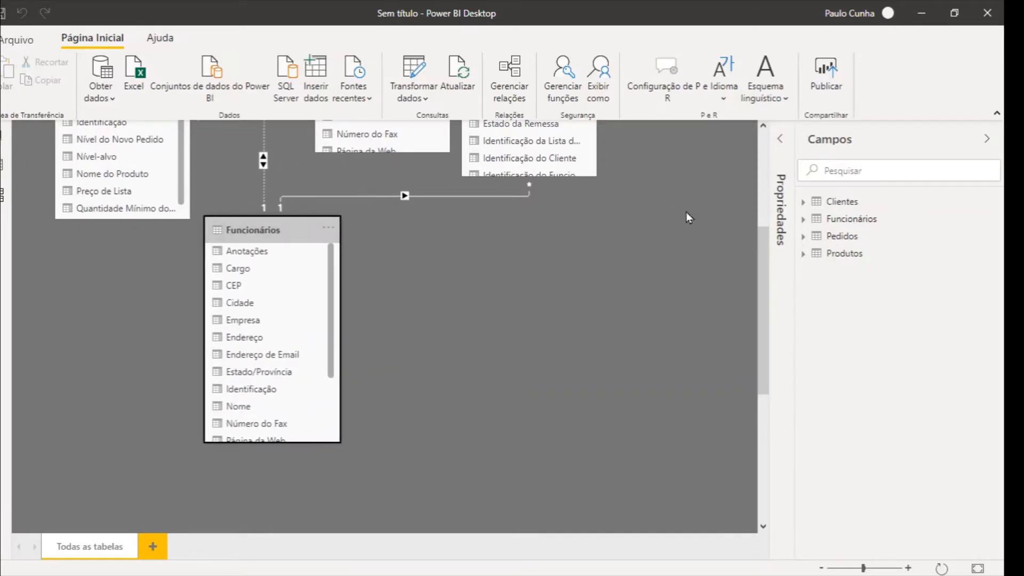
Align the Produtos table level with Clientes and move Funcionários up just beneath them
left_click_drag(760, 273, 753, 171)
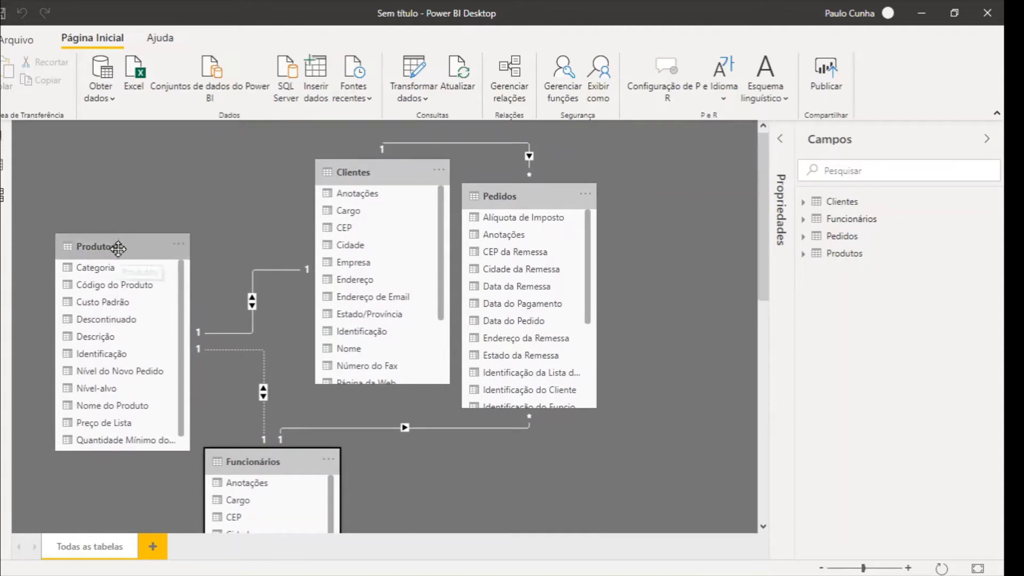
left_click_drag(118, 244, 80, 171)
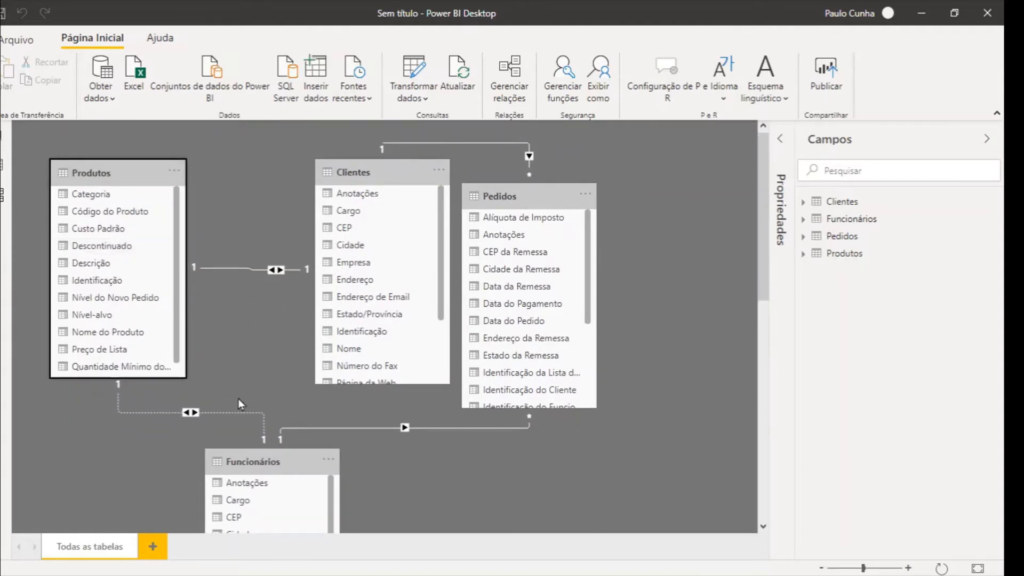
left_click_drag(254, 462, 267, 424)
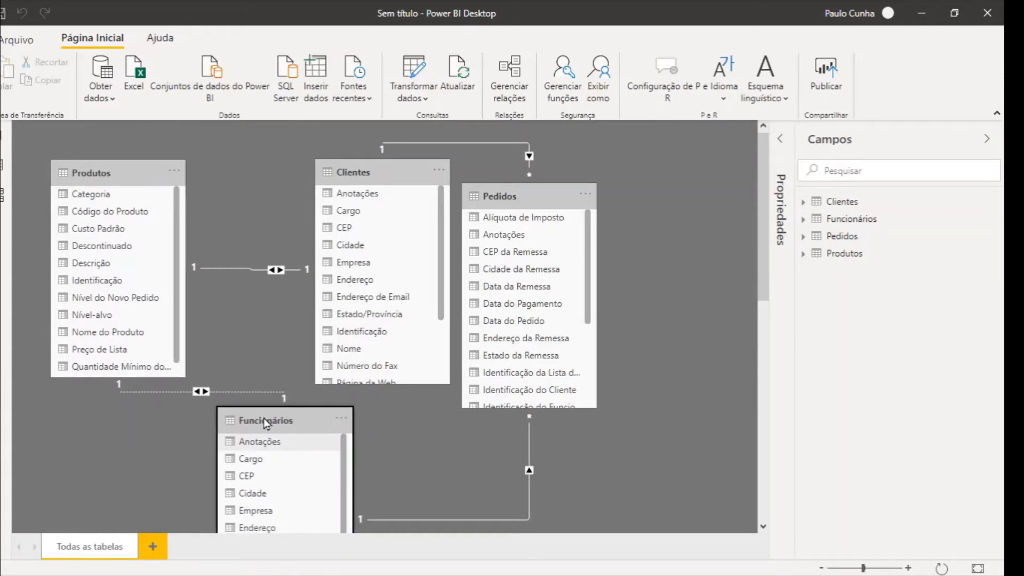
left_click(191, 392)
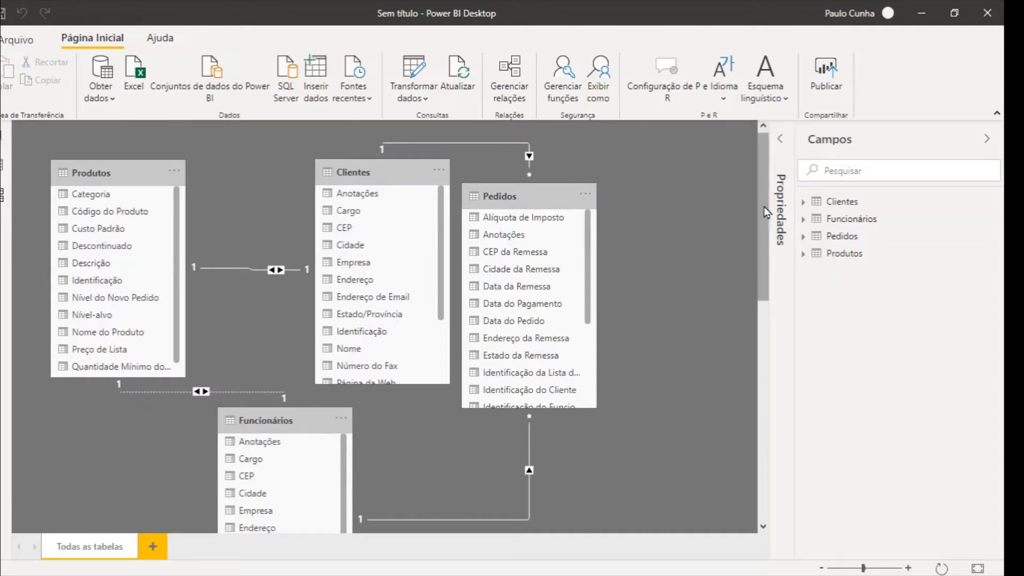
Delete the relationship between the Produtos and Clientes tables
scroll(764, 207, "down", 1)
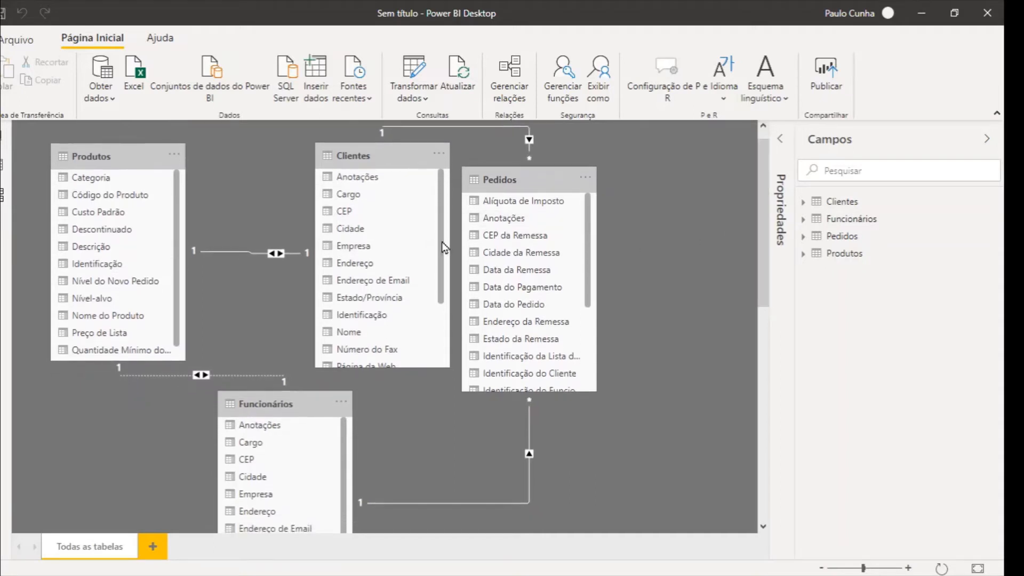
left_click(255, 255)
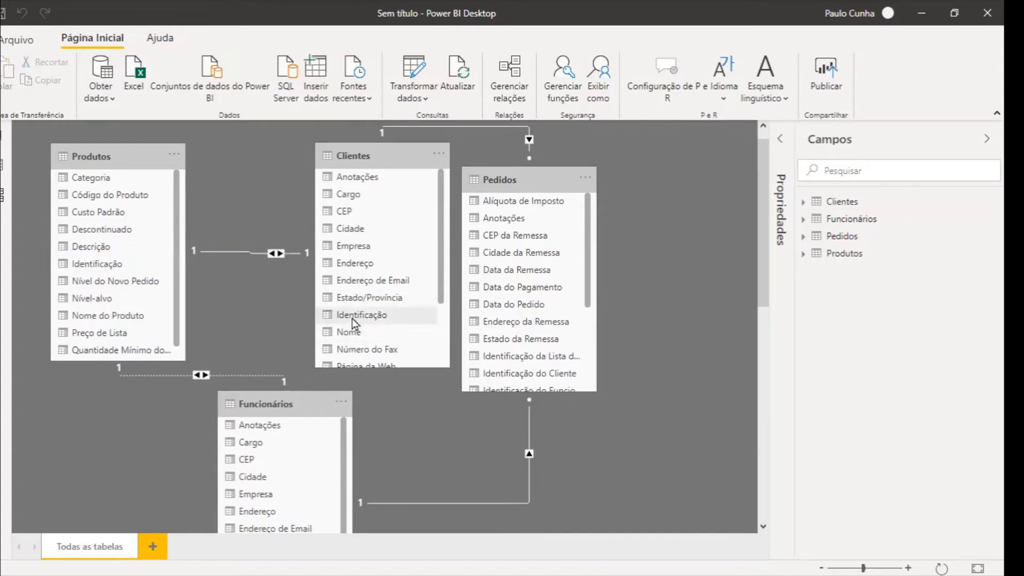
right_click(256, 252)
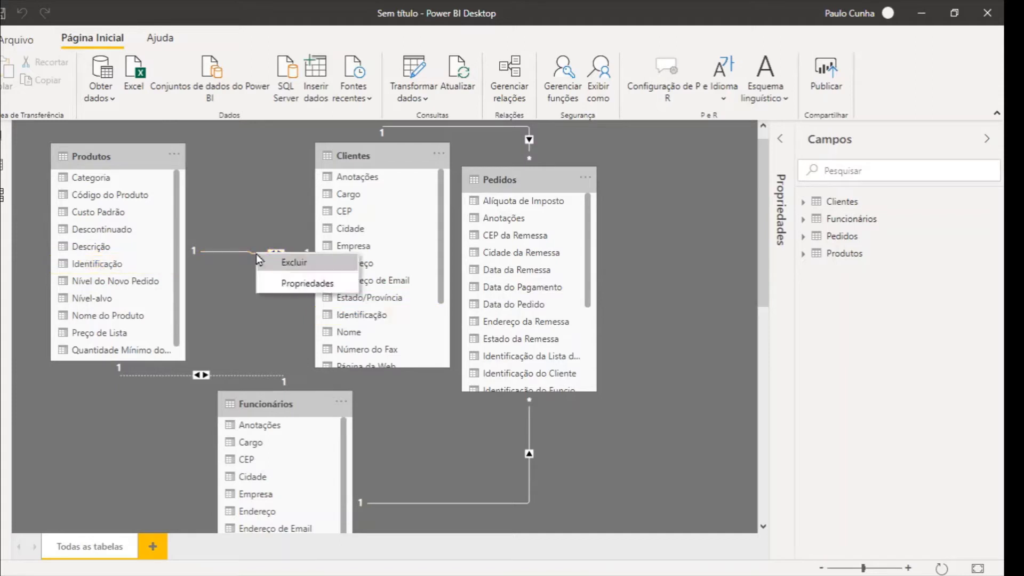
left_click(275, 261)
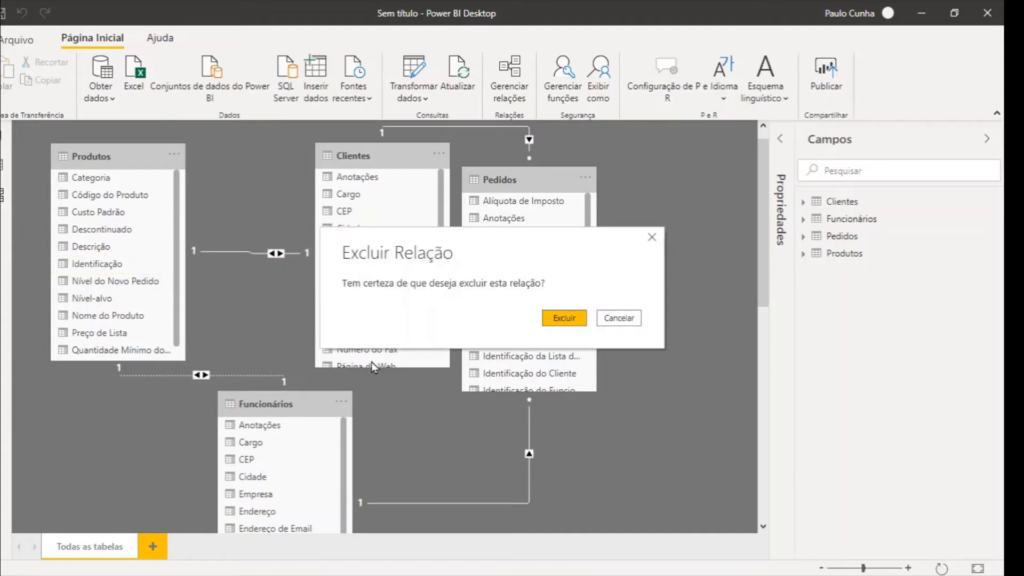
left_click(564, 318)
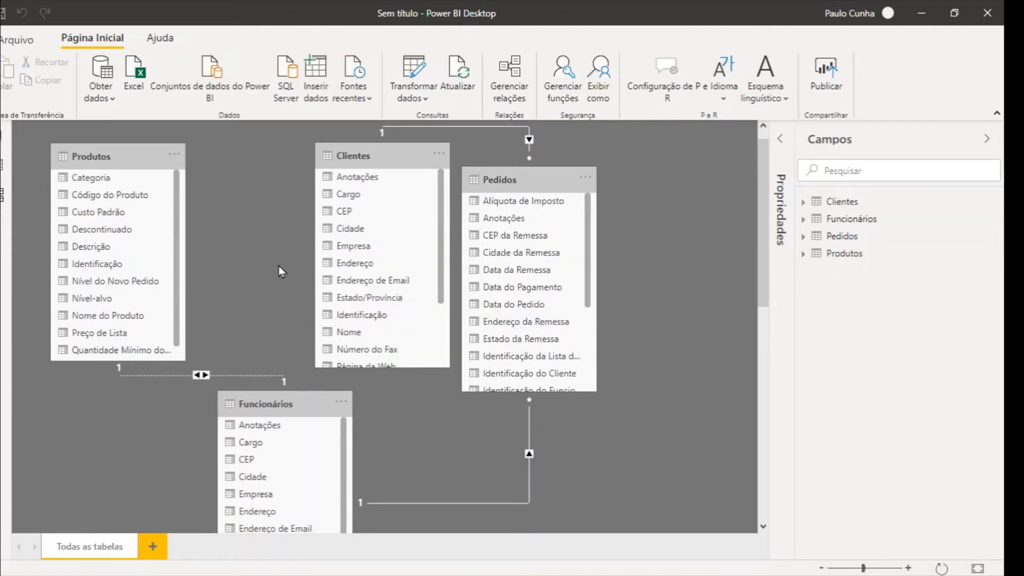
Move the Clientes table closer to Produtos and make the Pedidos table taller to show more of its fields
left_click_drag(397, 156, 313, 156)
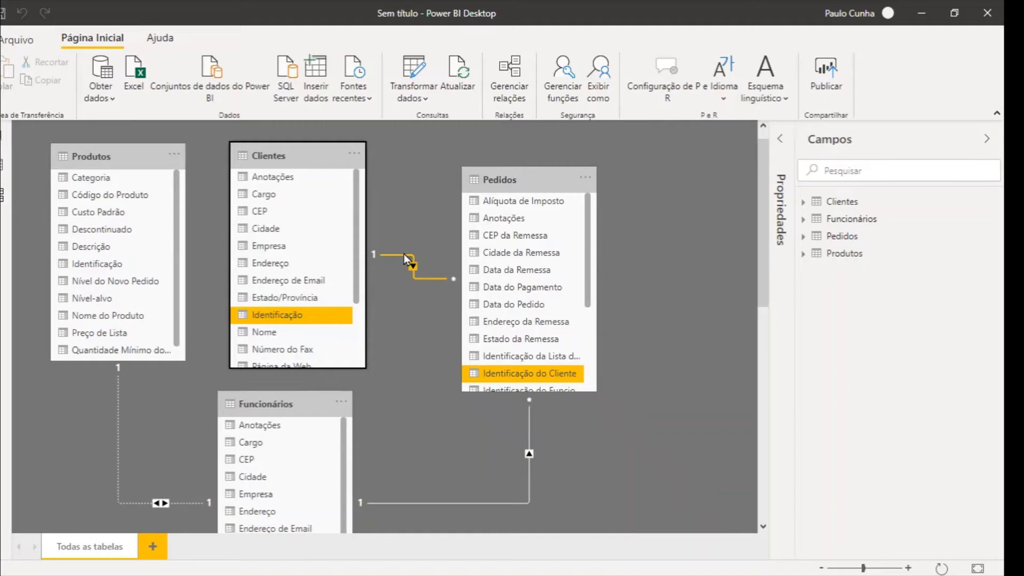
left_click(302, 323)
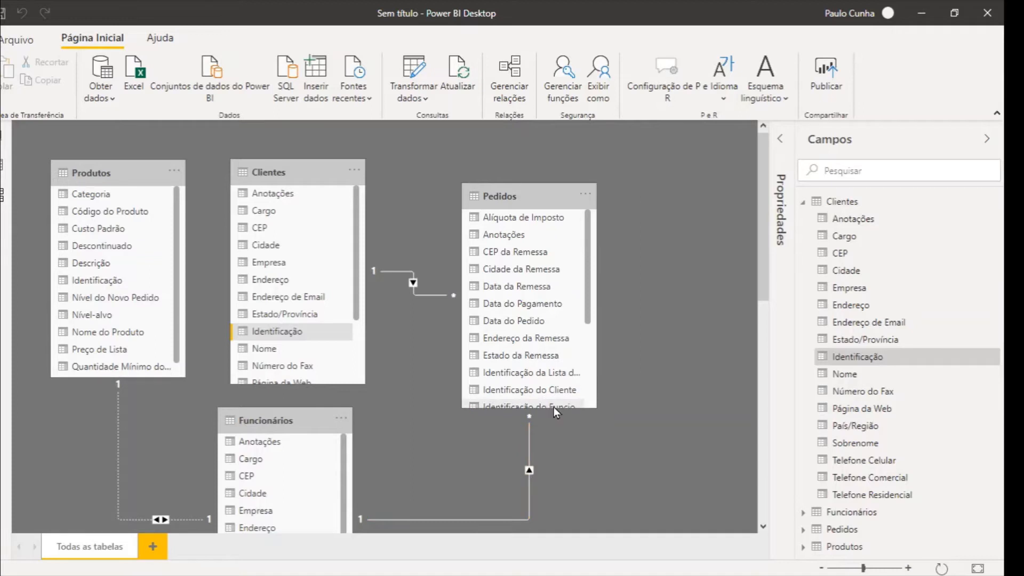
left_click_drag(553, 412, 554, 446)
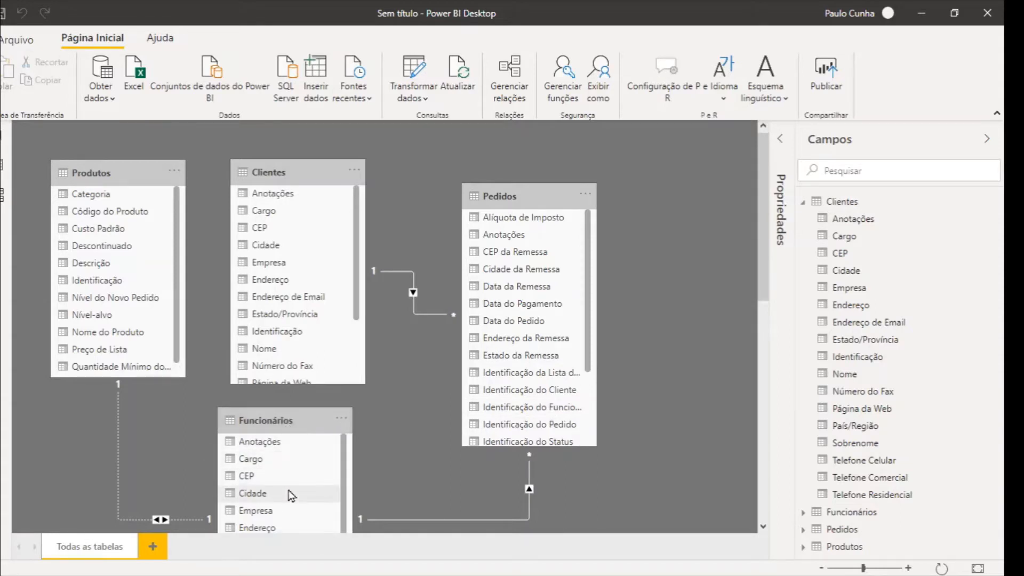
Delete the relationship between the Produtos and Funcionários tables
right_click(183, 520)
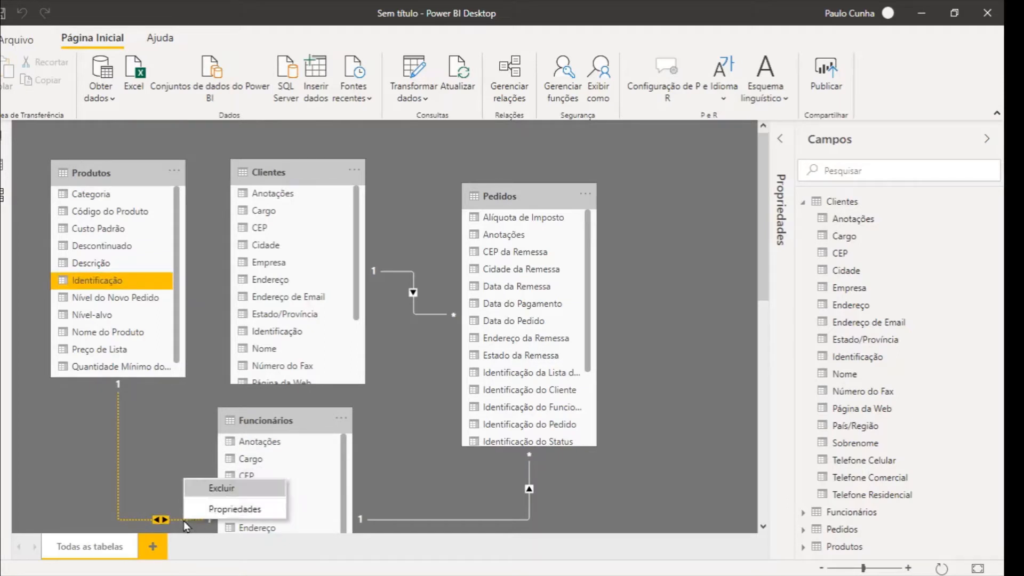
left_click(207, 489)
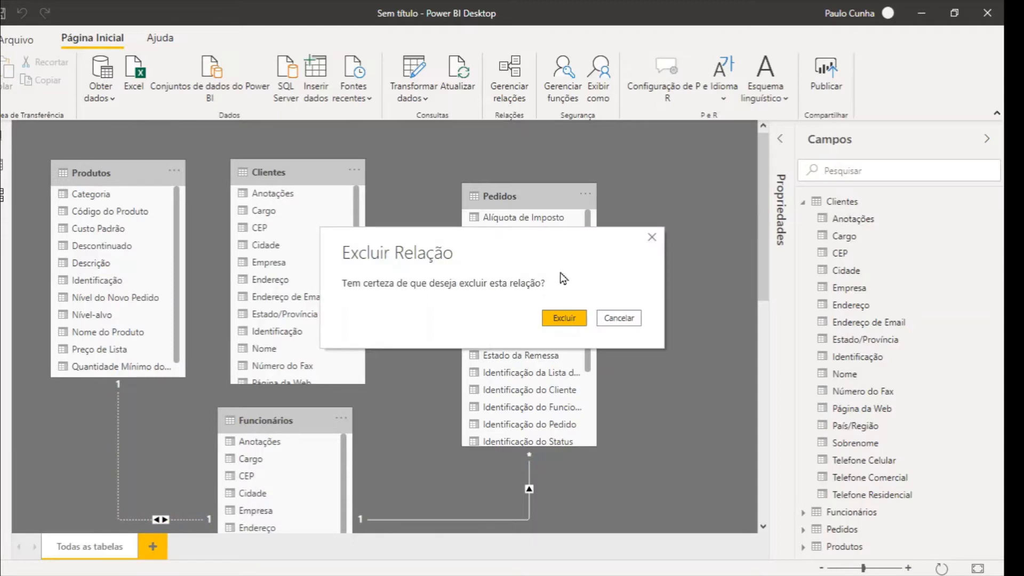
left_click(561, 317)
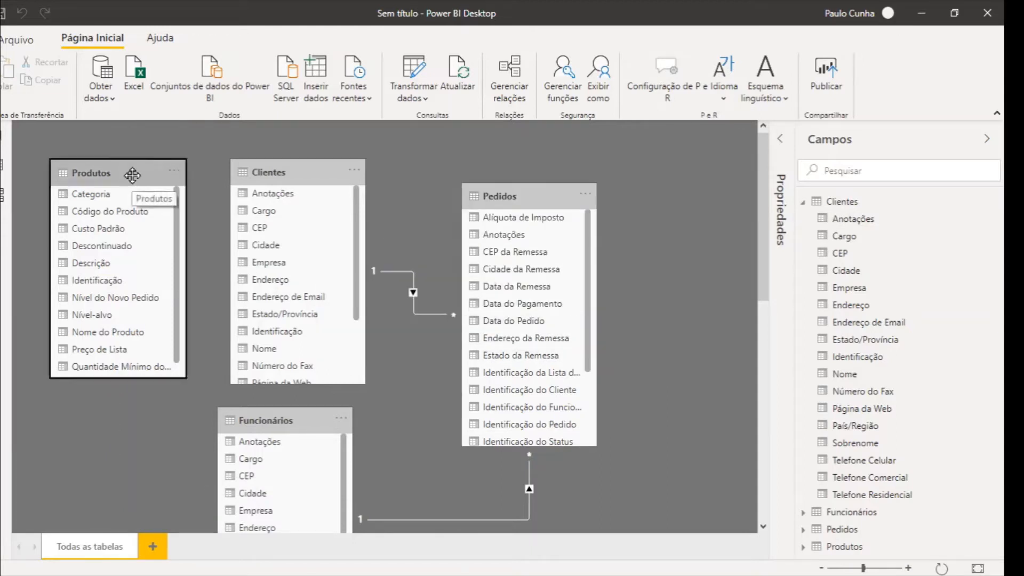
Move the Produtos table to the other side of Pedidos, then align Pedidos level with Clientes and widen it to show full field names
left_click_drag(133, 171, 689, 123)
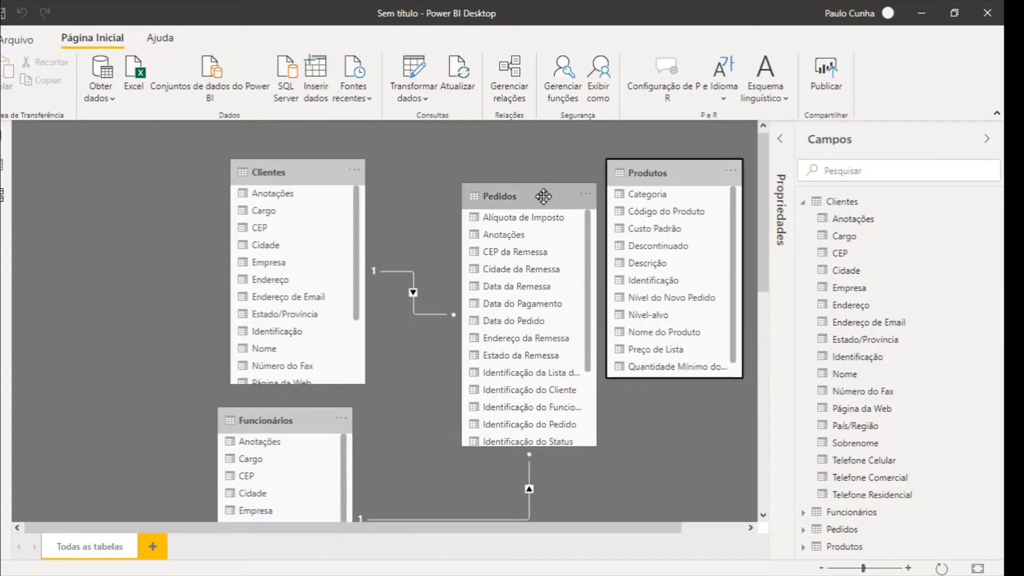
left_click_drag(543, 193, 516, 168)
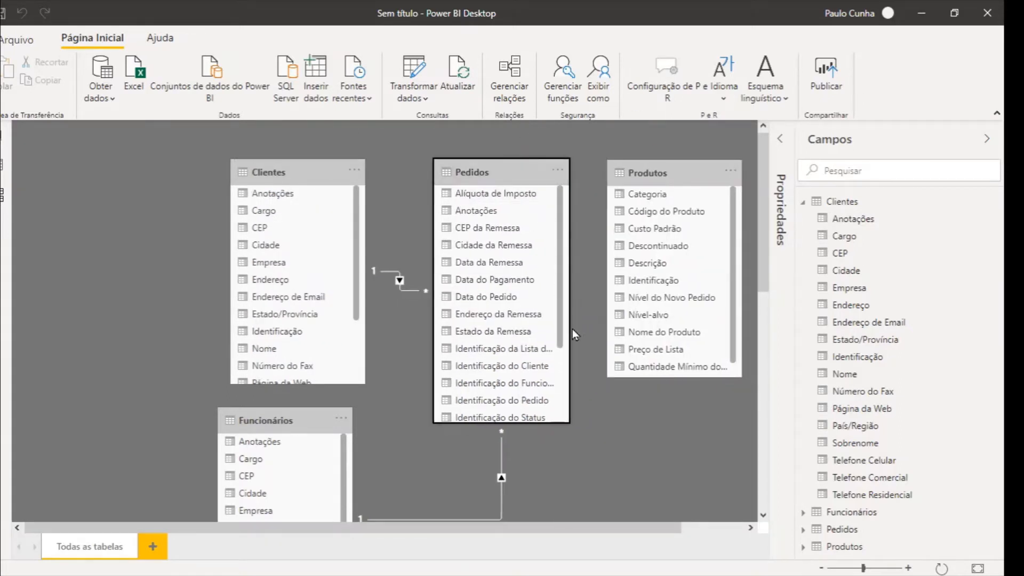
mouse_move(559, 321)
left_mouse_down()
mouse_move(558, 402)
mouse_move(563, 318)
mouse_move(560, 333)
left_mouse_up()
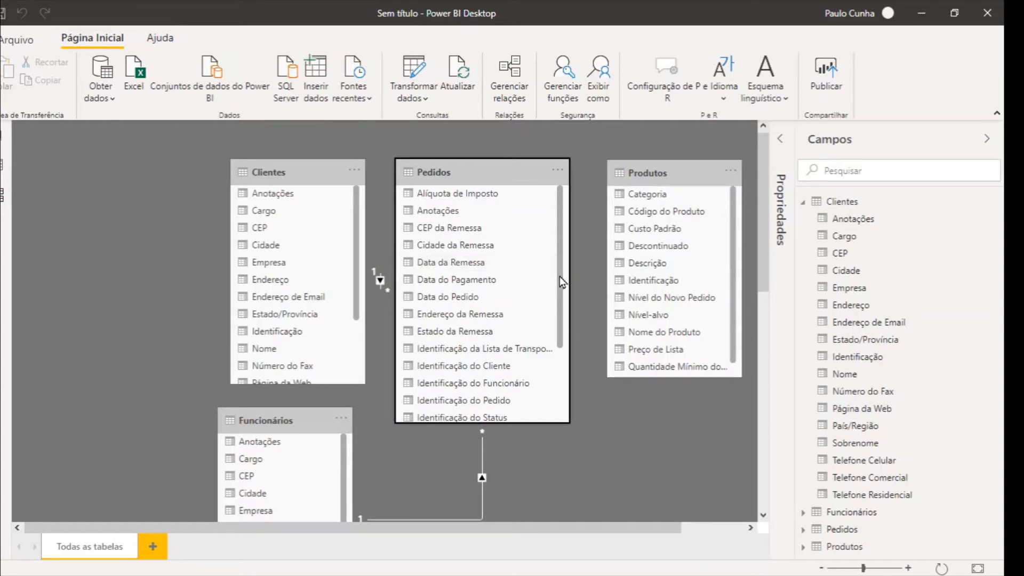
left_click_drag(559, 276, 558, 395)
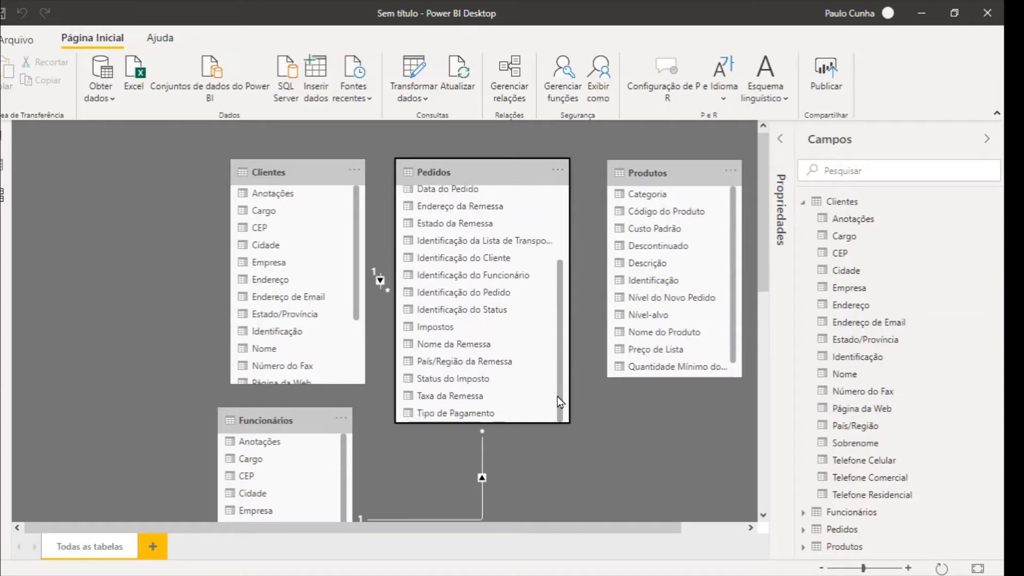
left_click_drag(565, 331, 565, 223)
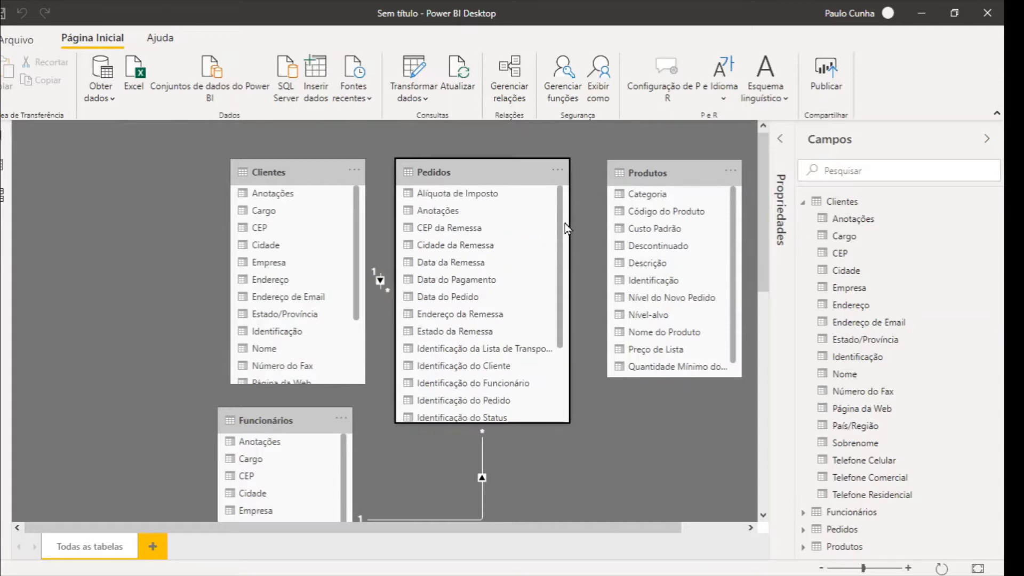
Connect to the Access database Database1.accdb as a data source
left_click(111, 95)
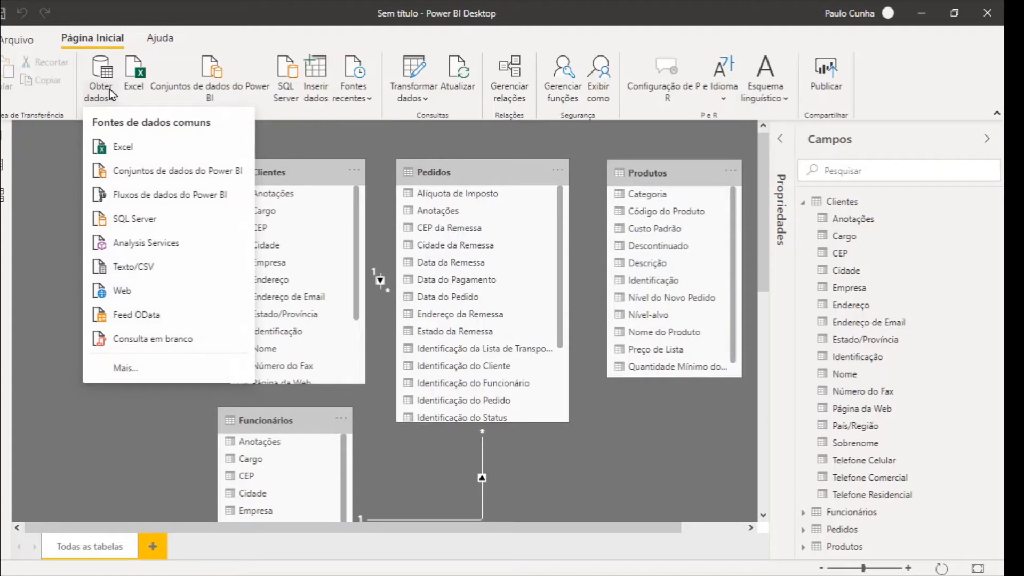
left_click(176, 373)
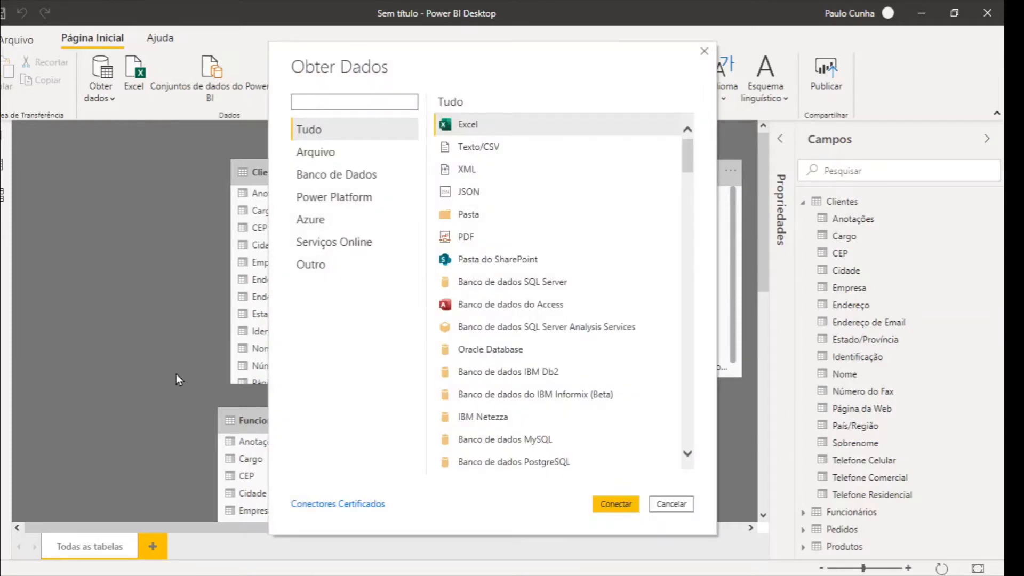
left_click(365, 181)
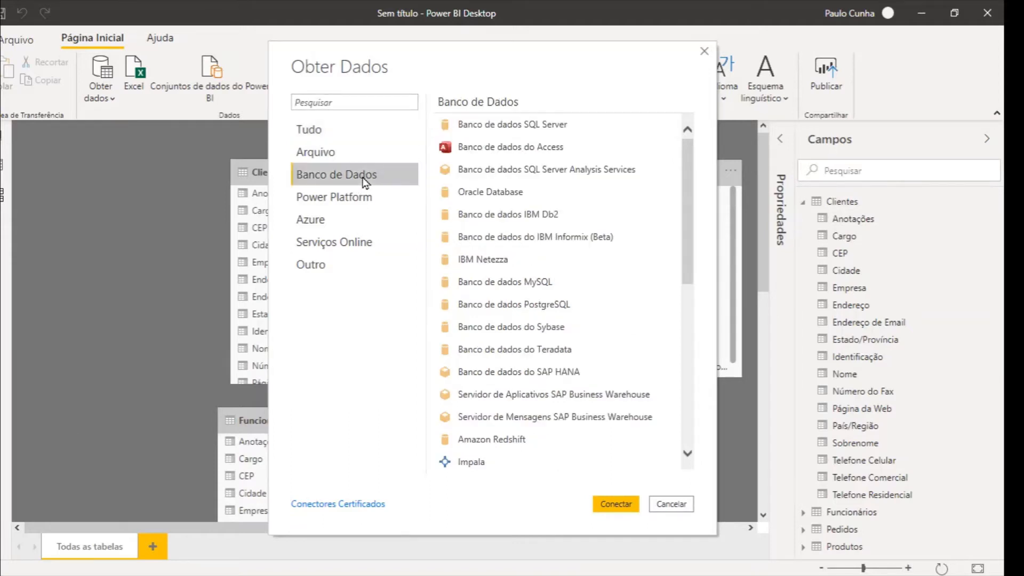
left_click(460, 146)
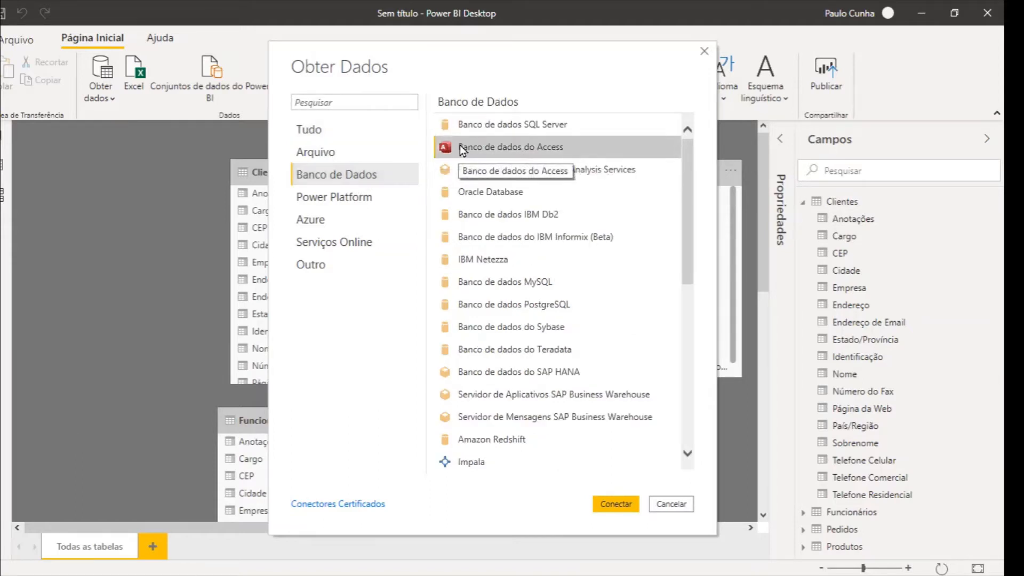
double_click(460, 146)
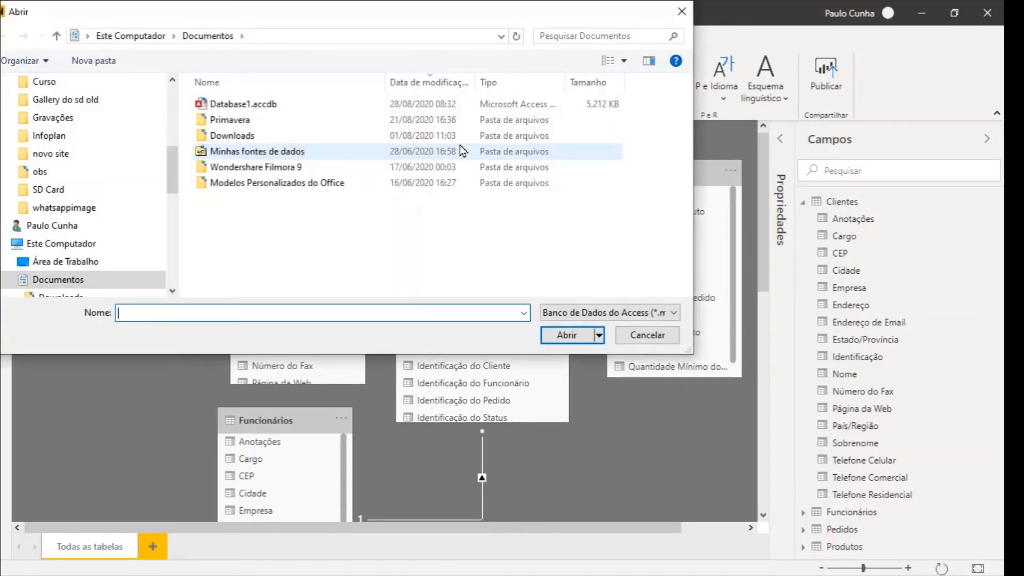
double_click(239, 105)
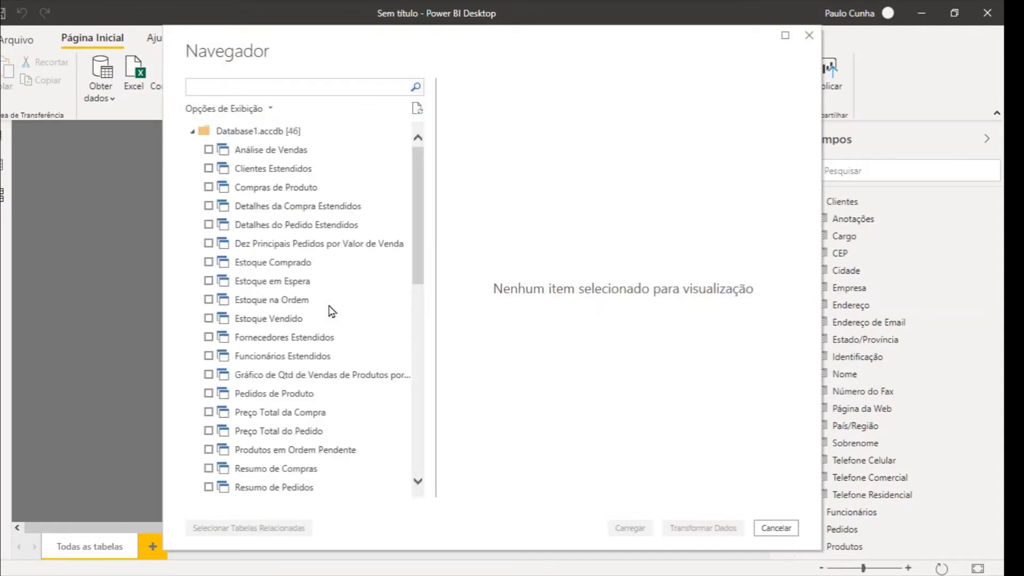
Load the Detalhes do Pedido table from the database into the model
left_click(295, 393)
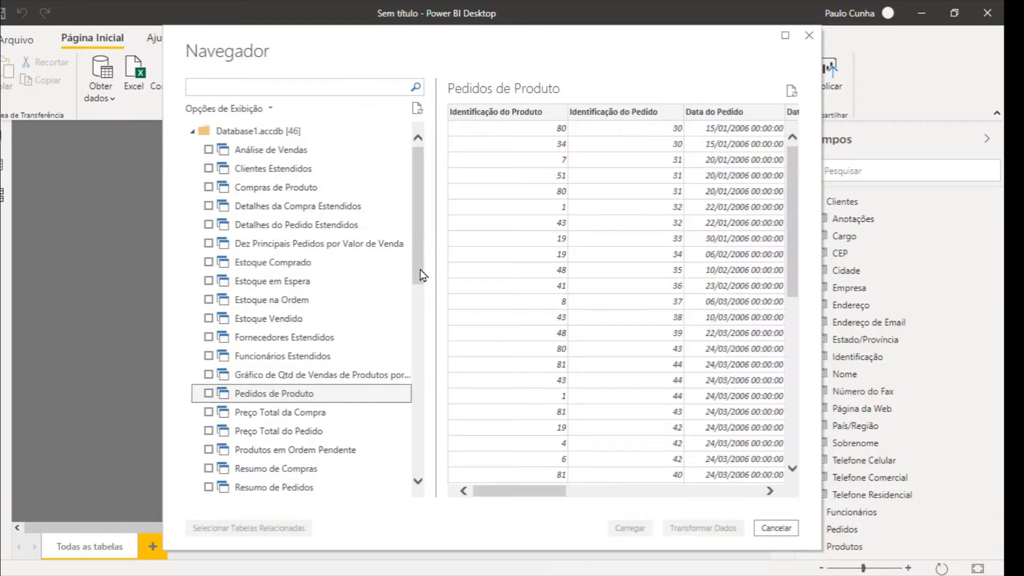
left_click_drag(419, 277, 413, 405)
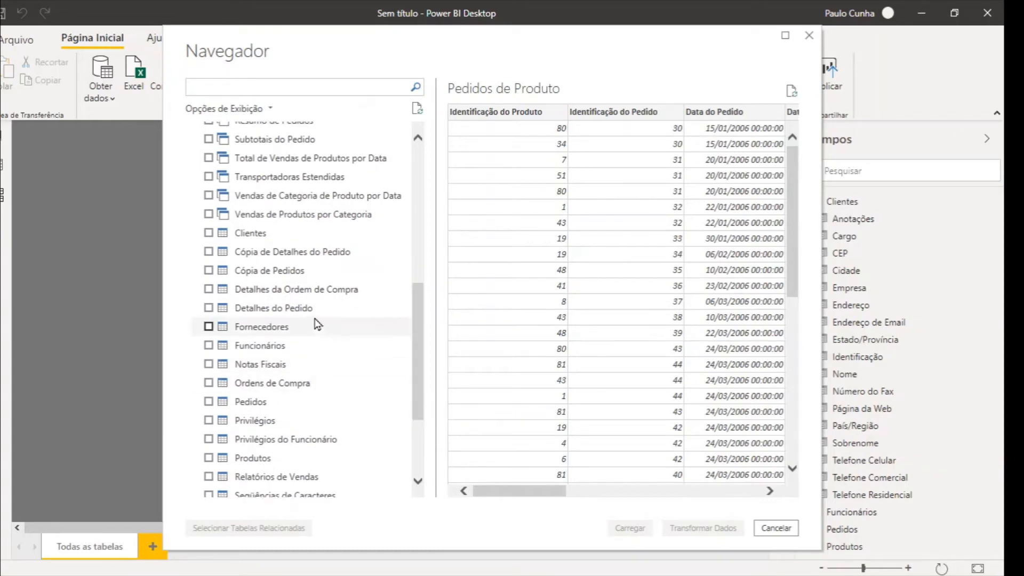
left_click(208, 308)
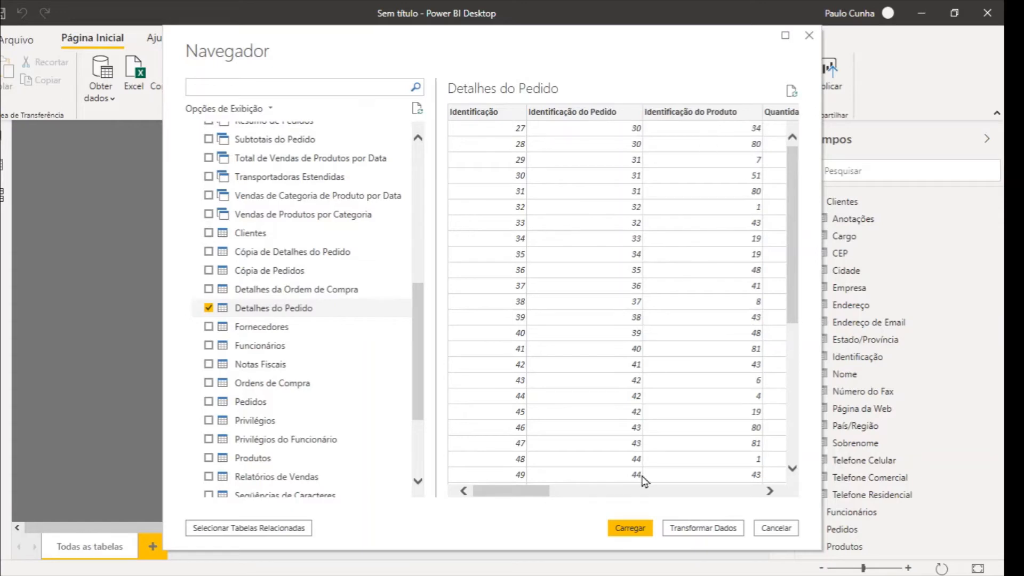
left_click(630, 528)
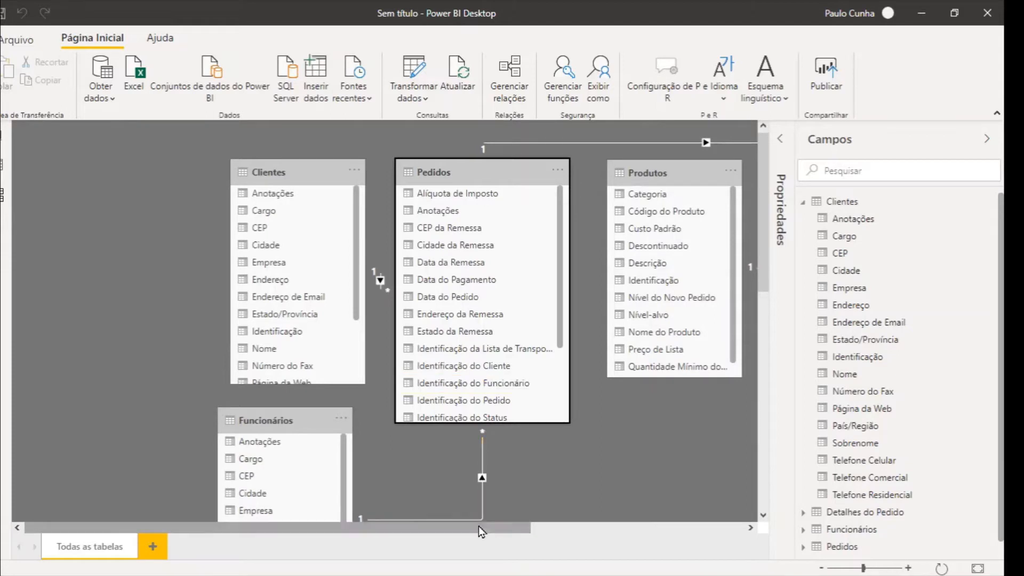
Examine which fields link the Produtos table to Detalhes do Pedido
left_click_drag(479, 526, 693, 526)
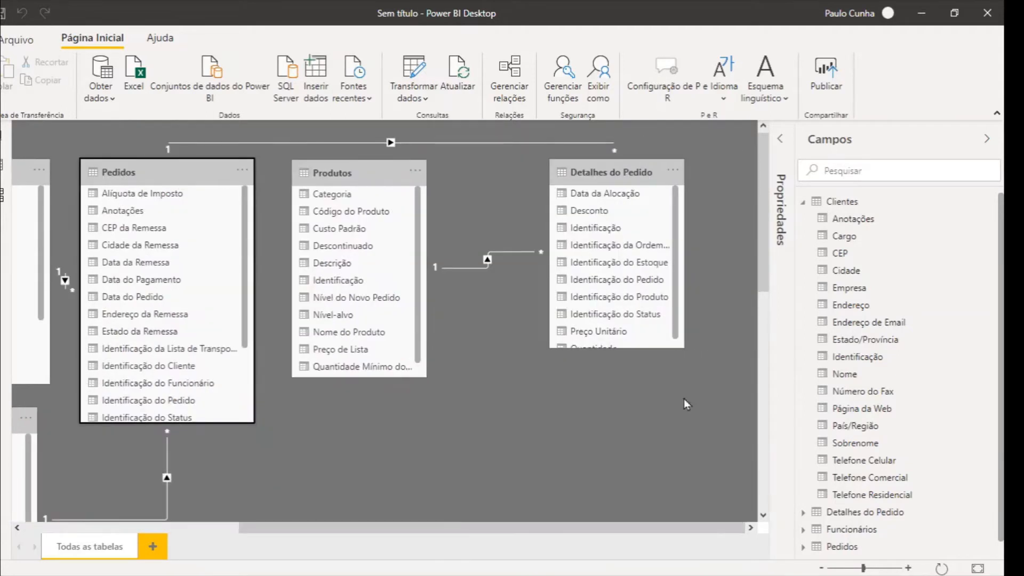
left_click(493, 253)
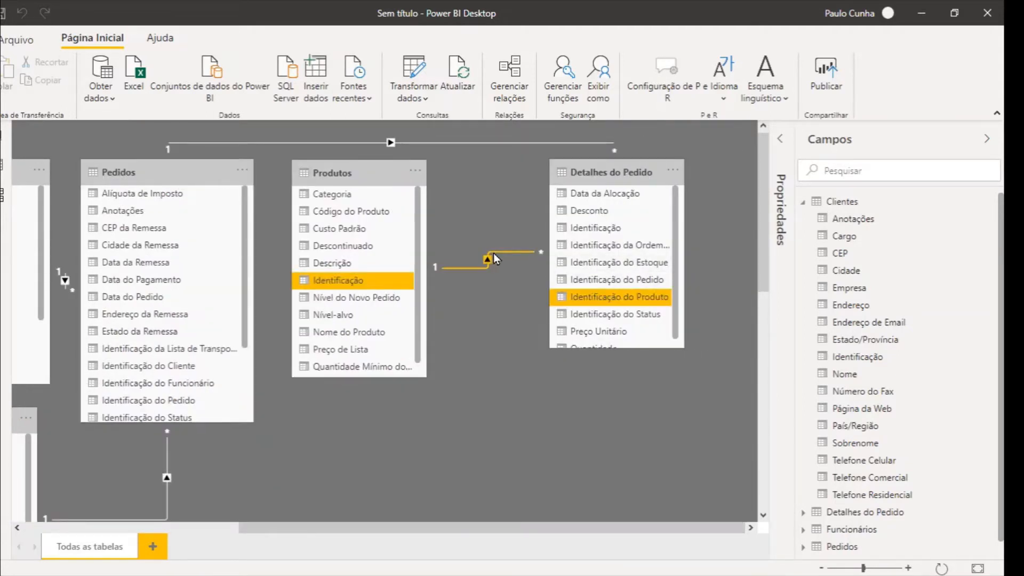
left_click(369, 282)
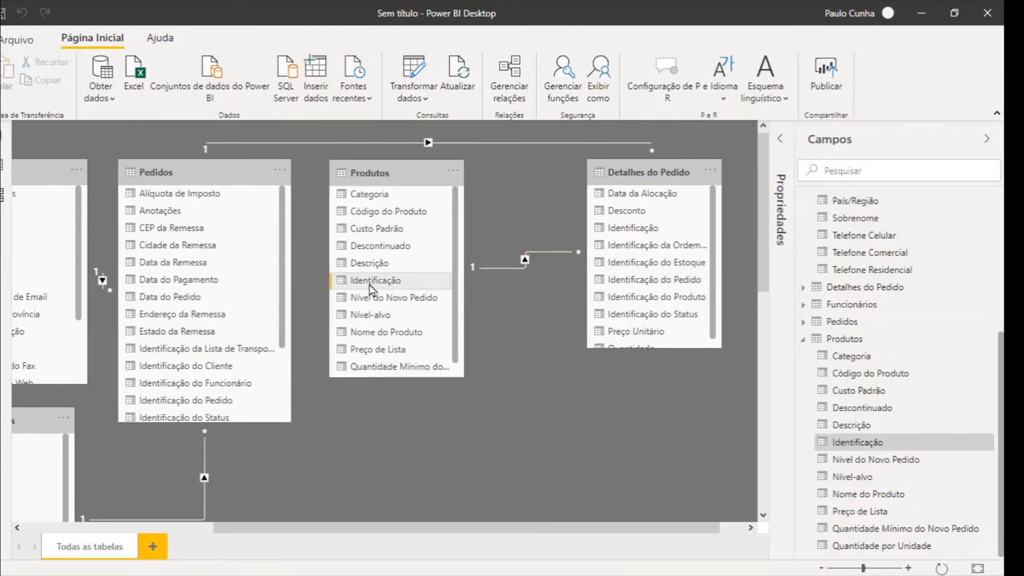
left_click(614, 298)
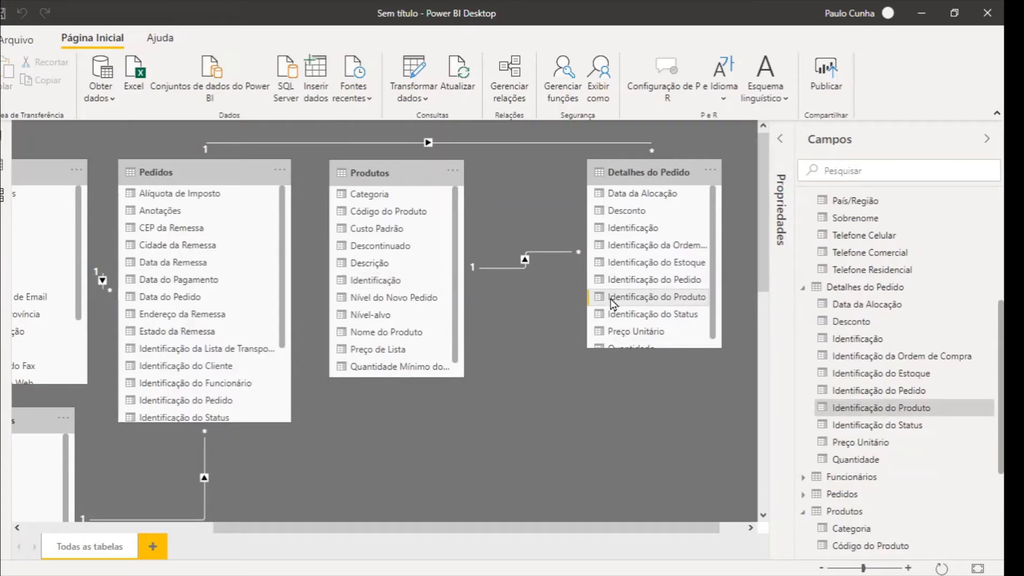
Rearrange the diagram so that Detalhes do Pedido sits between the Pedidos and Produtos tables
left_click_drag(400, 172, 429, 290)
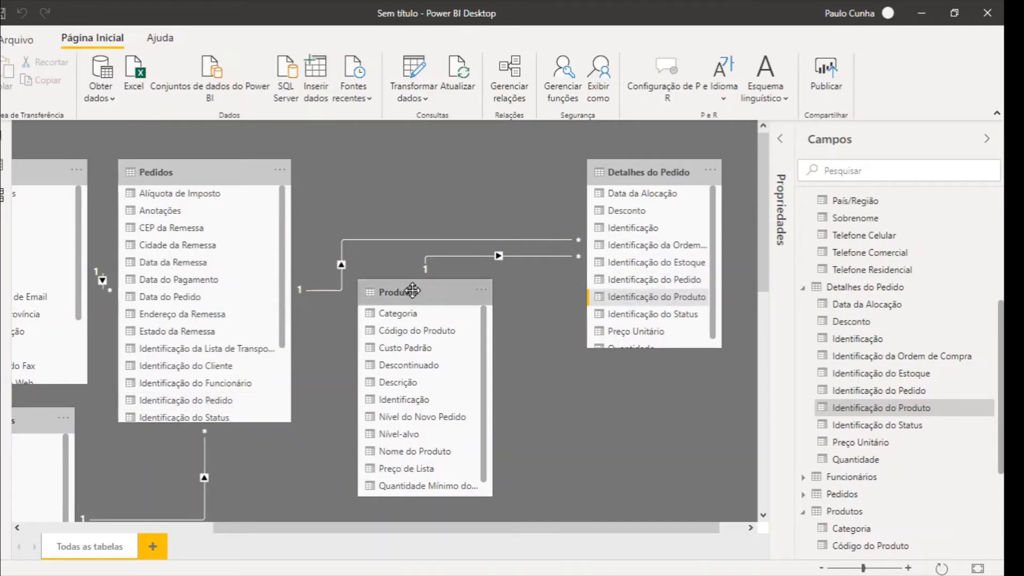
left_click_drag(411, 291, 672, 319)
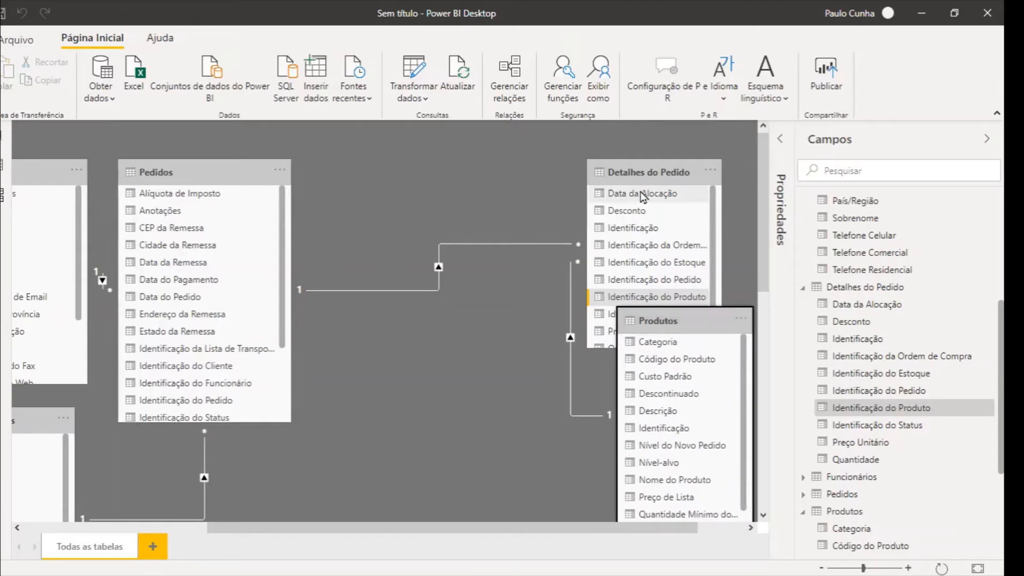
left_click_drag(645, 170, 500, 189)
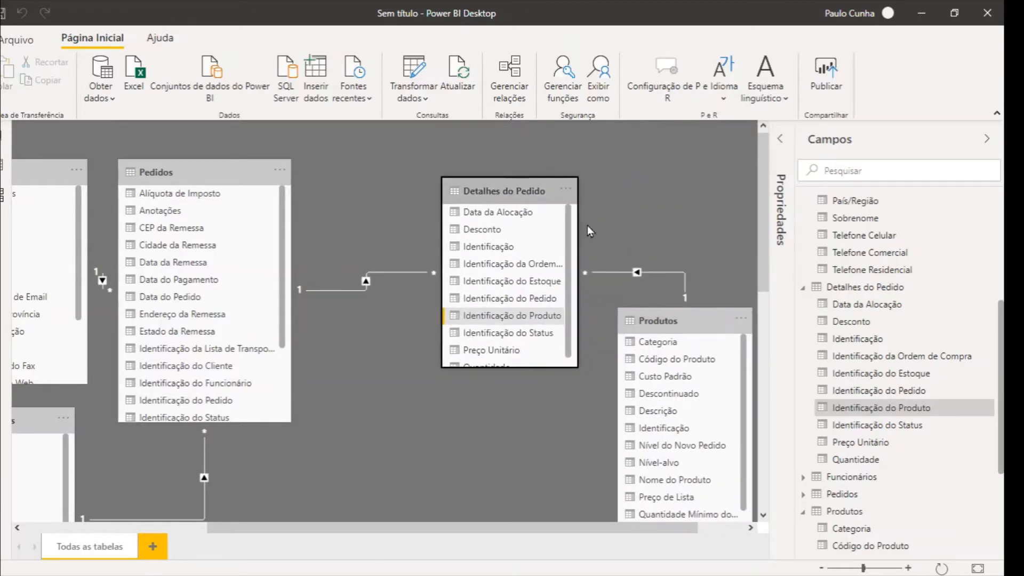
left_click(676, 320)
left_click_drag(676, 320, 679, 187)
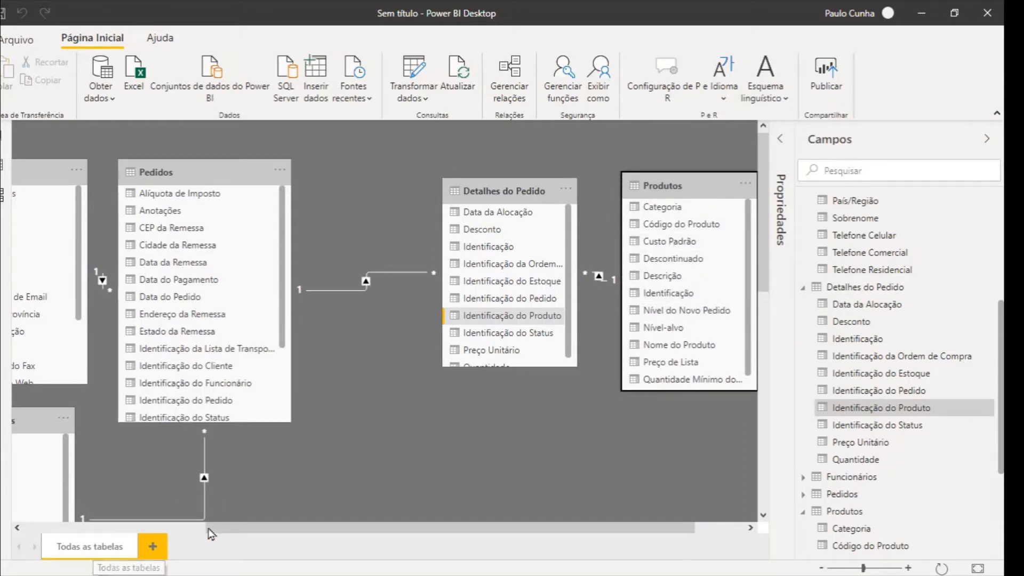
Move the Clientes table farther away from Pedidos to expose their relationship line
left_click_drag(202, 529, 156, 527)
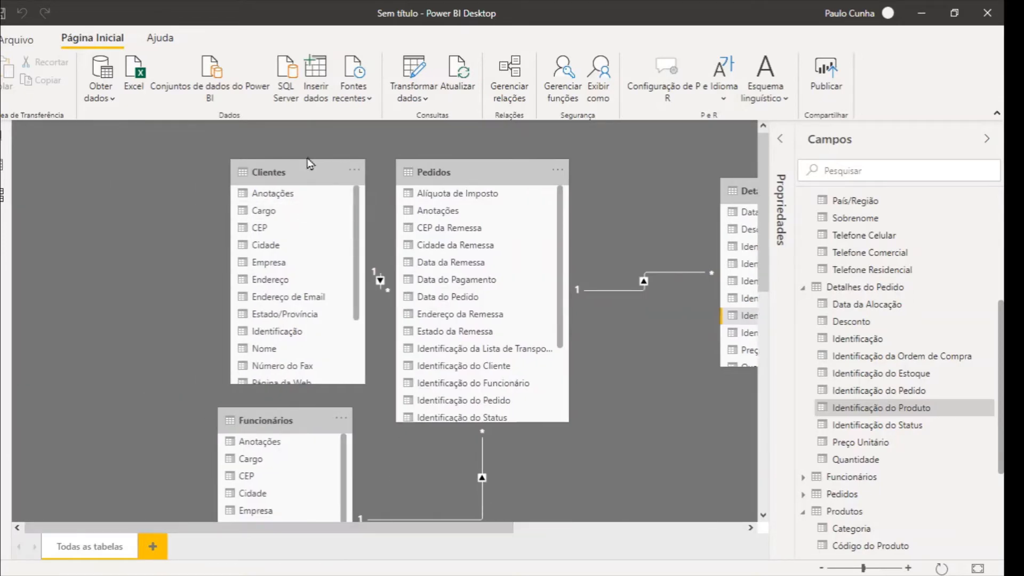
left_click_drag(305, 169, 136, 173)
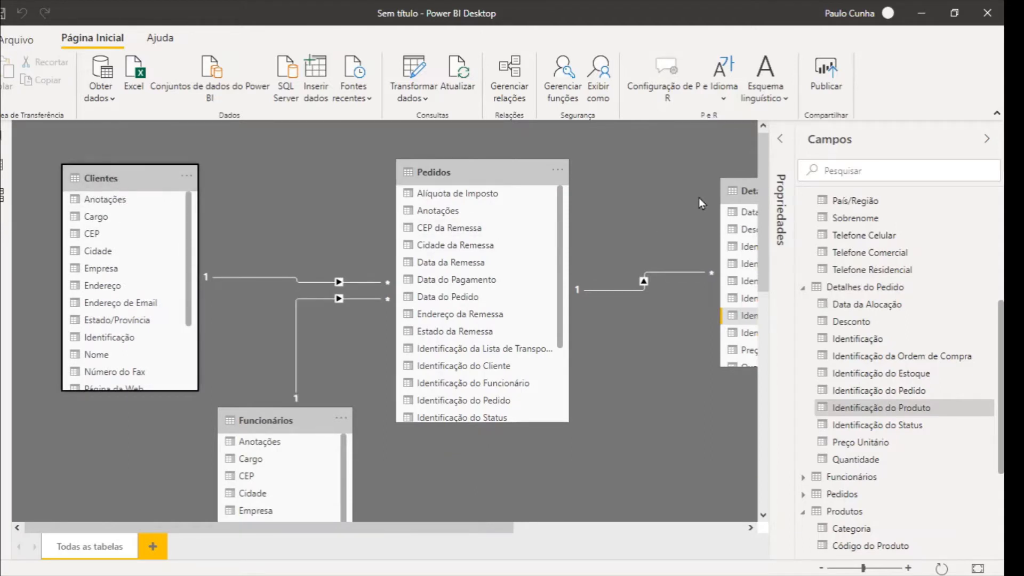
Collapse the fields area and move the Detalhes do Pedido and Produtos tables closer to Pedidos
left_click(990, 146)
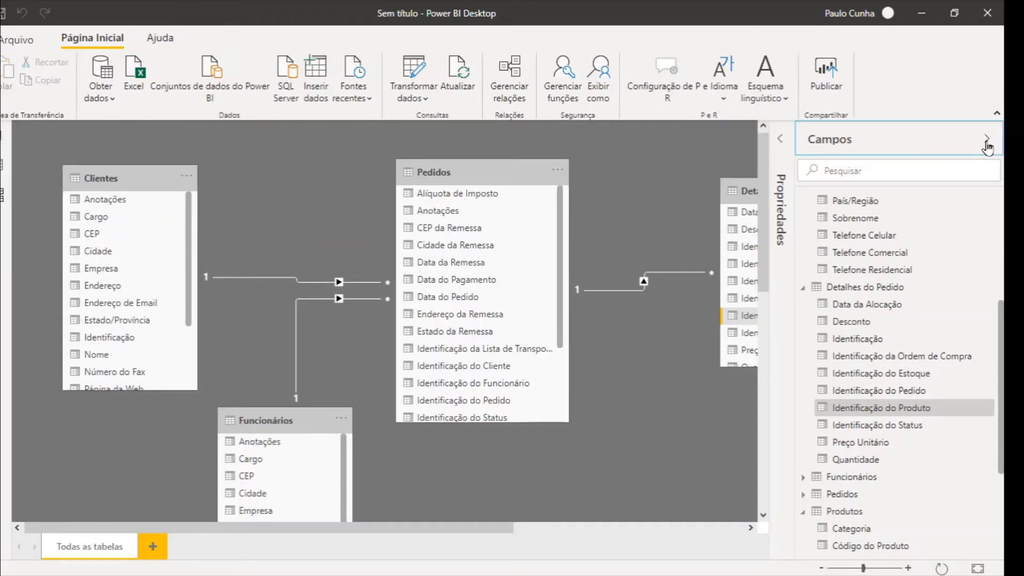
left_click(988, 142)
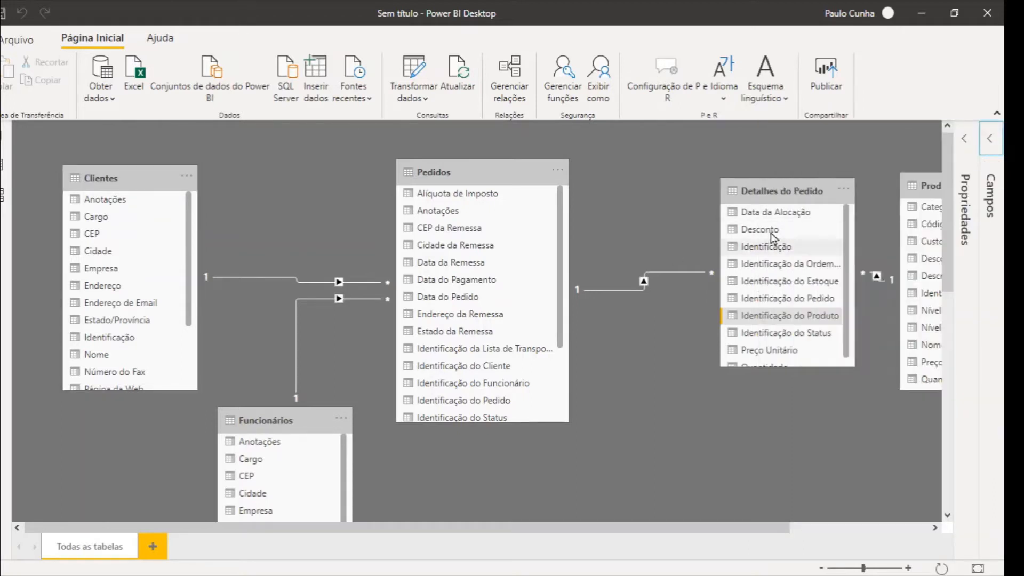
left_click_drag(782, 191, 715, 192)
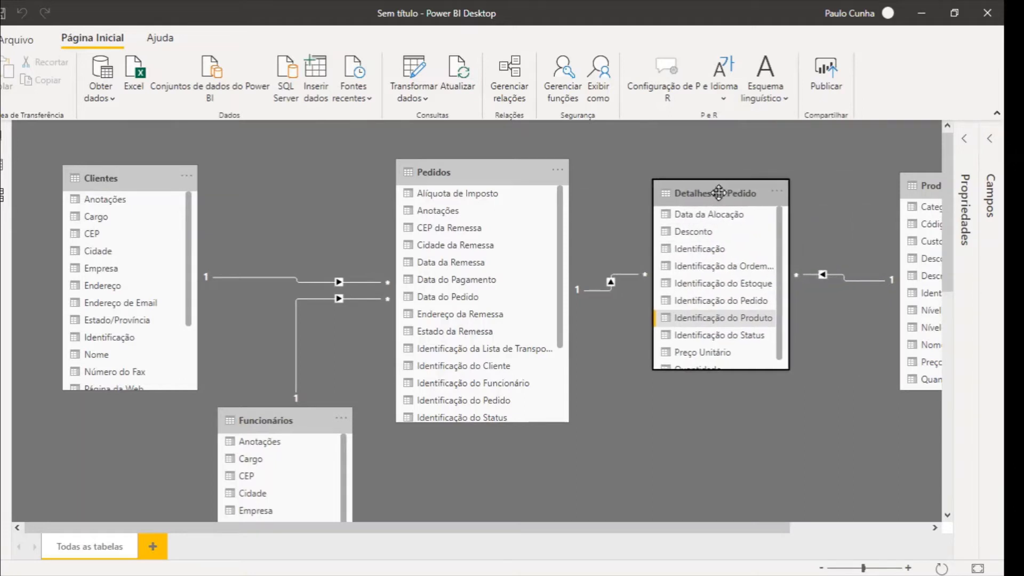
left_click_drag(911, 180, 839, 172)
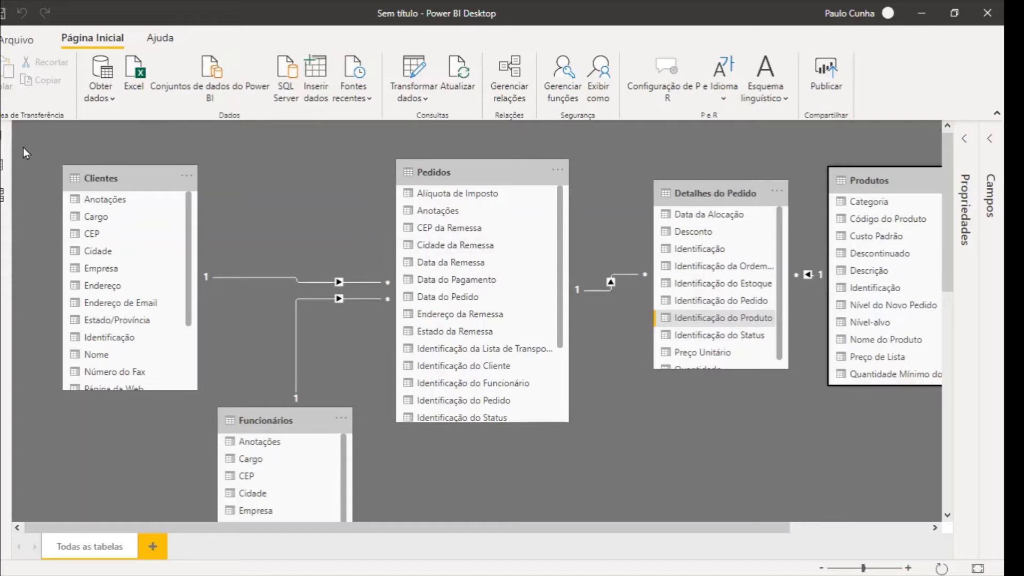
Switch to the report canvas and collapse the Clientes, Funcionários, Pedidos and Produtos field lists
left_click(4, 143)
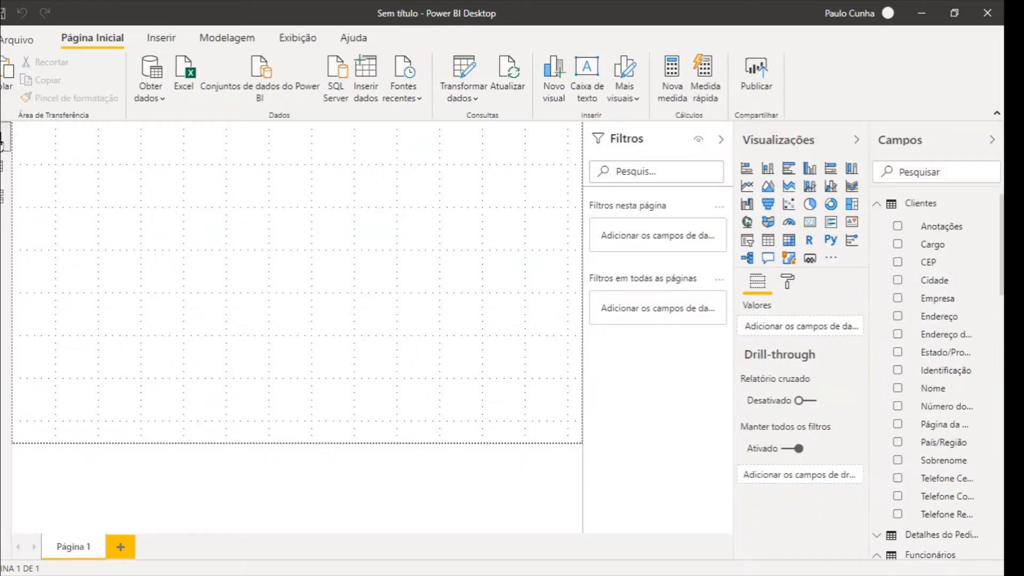
left_click(877, 205)
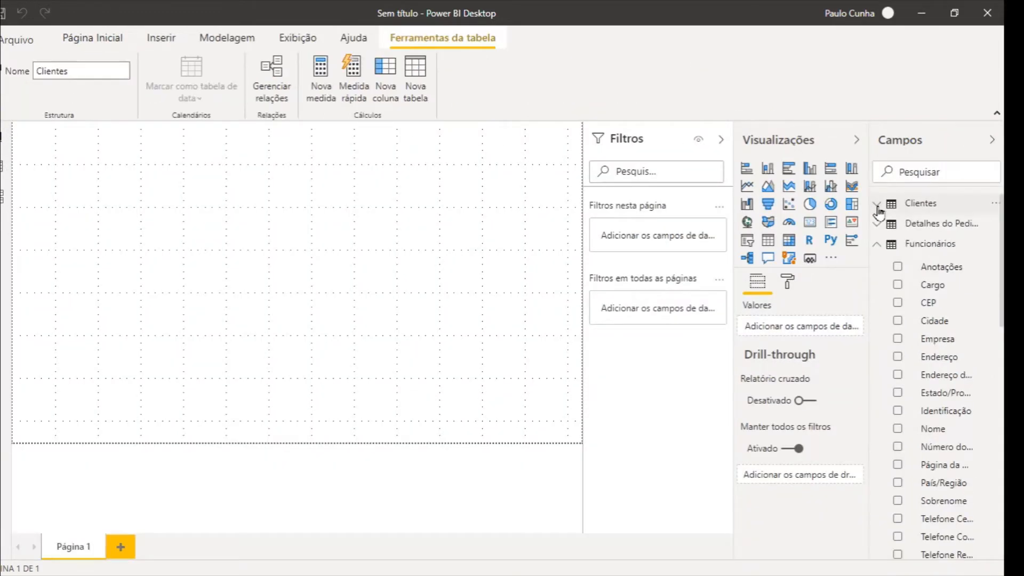
left_click(876, 244)
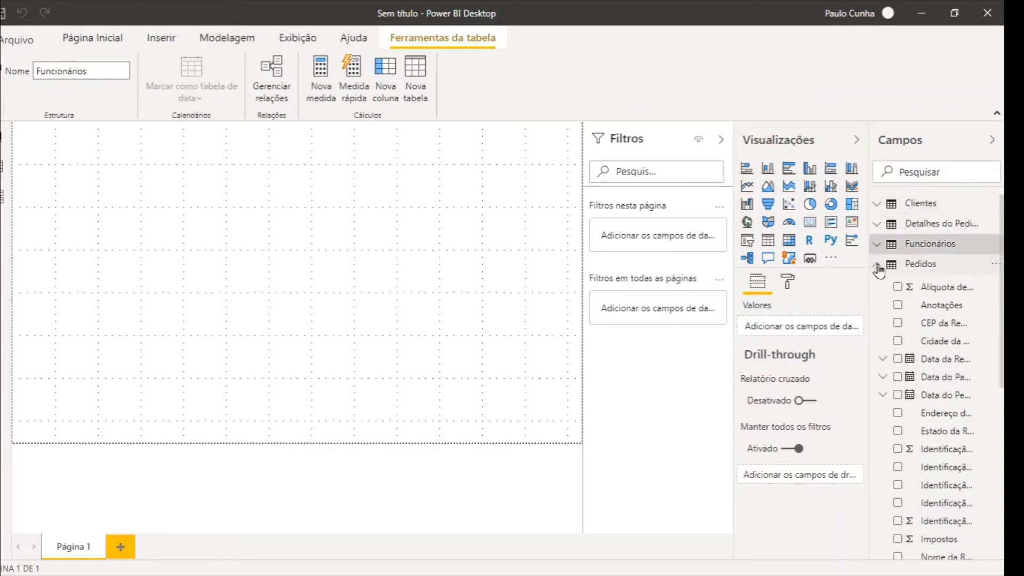
left_click(877, 266)
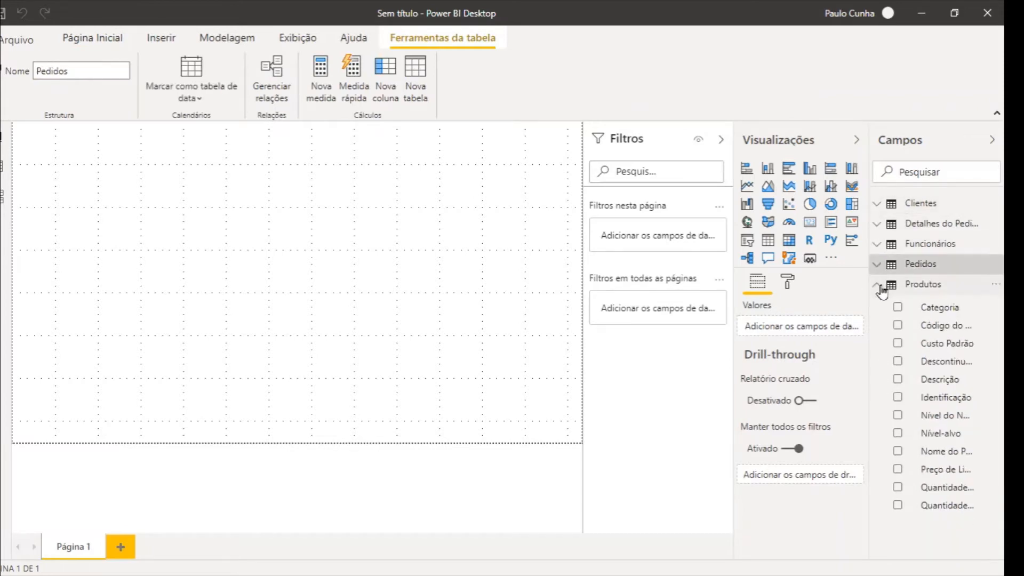
left_click(880, 288)
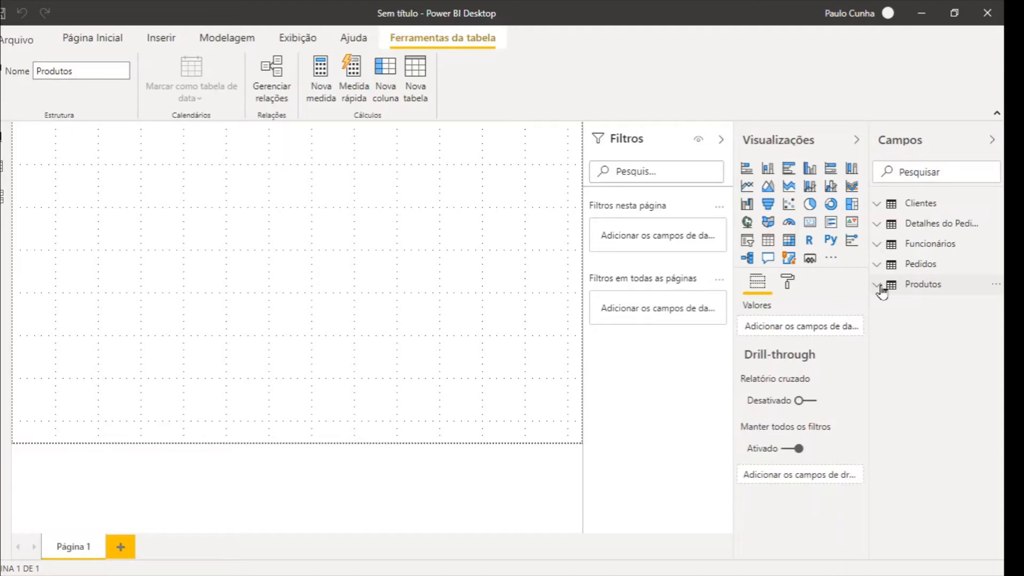
left_click(881, 288)
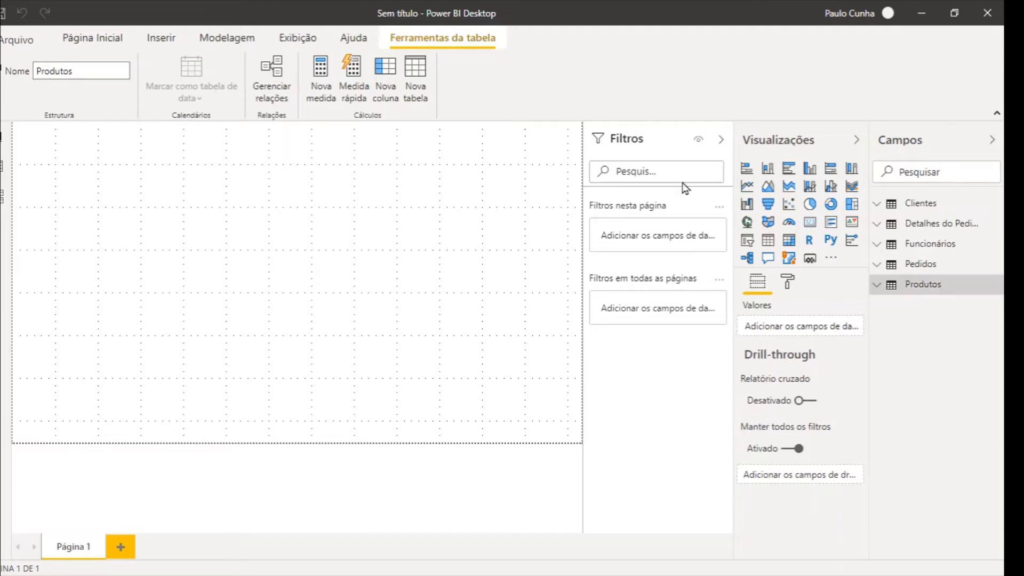
Create an enlarged stacked bar chart on Página 1 with the Nome field of Clientes as its axis
left_click(746, 170)
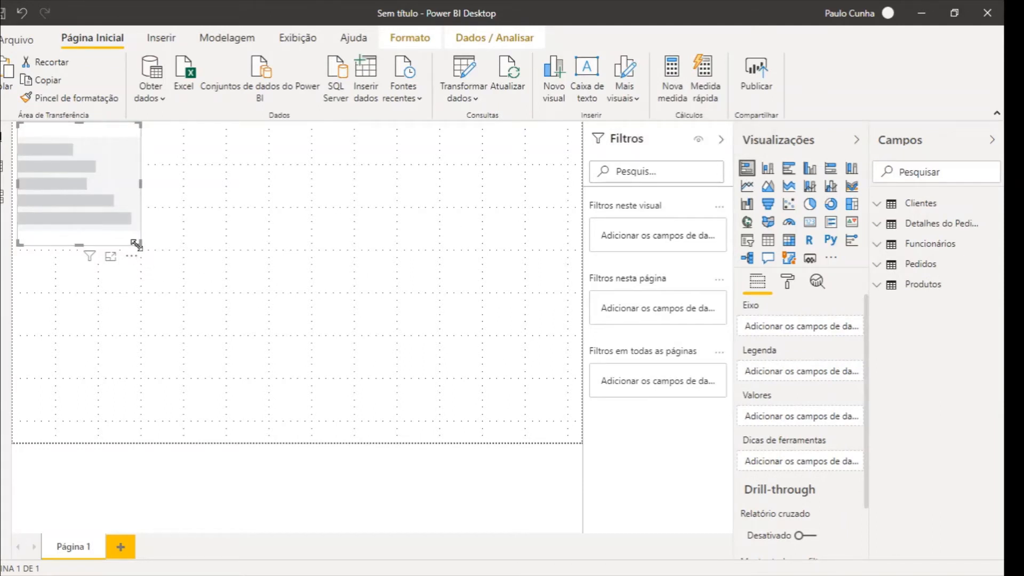
left_click_drag(136, 245, 379, 401)
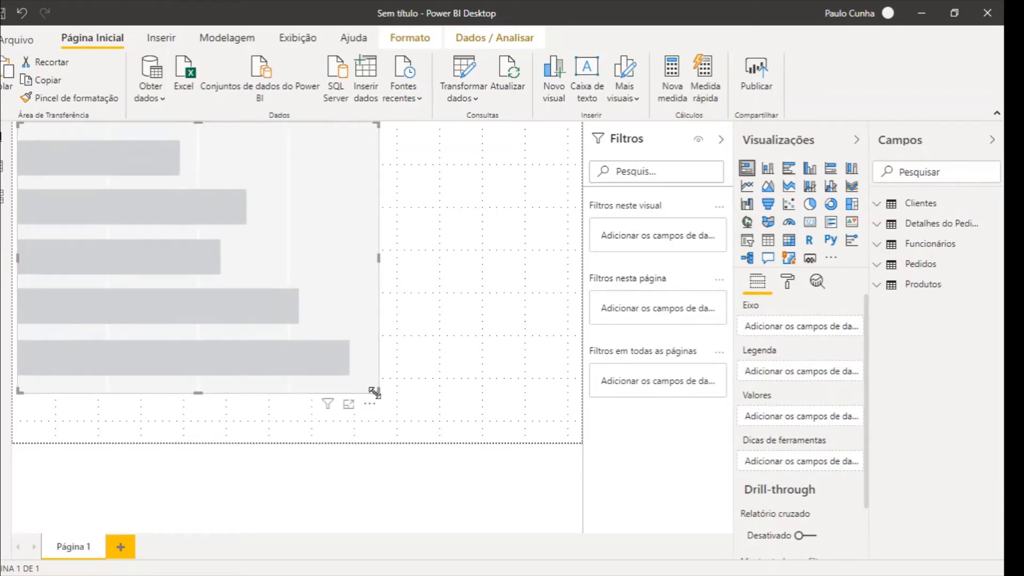
left_click(877, 205)
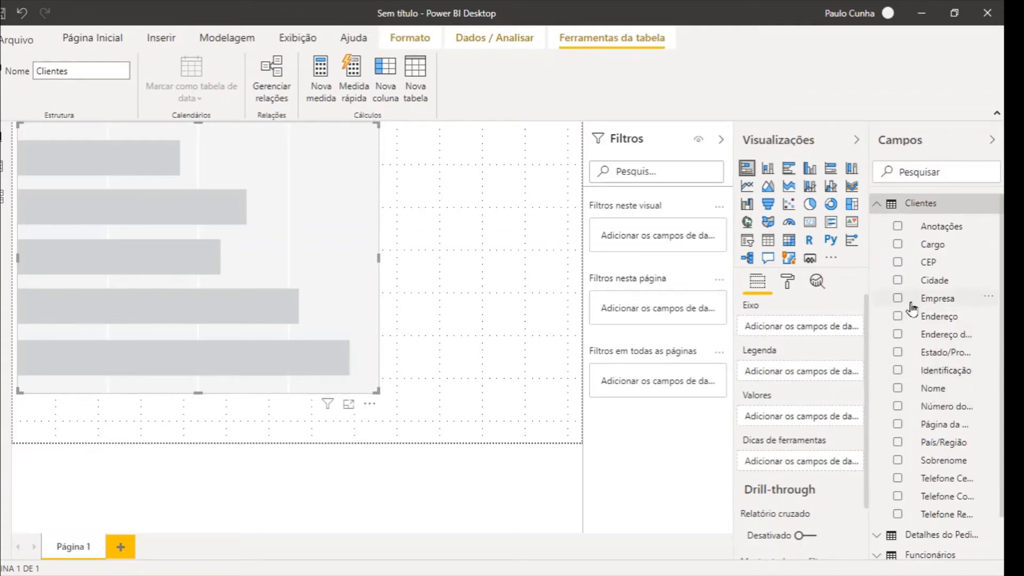
left_click(898, 389)
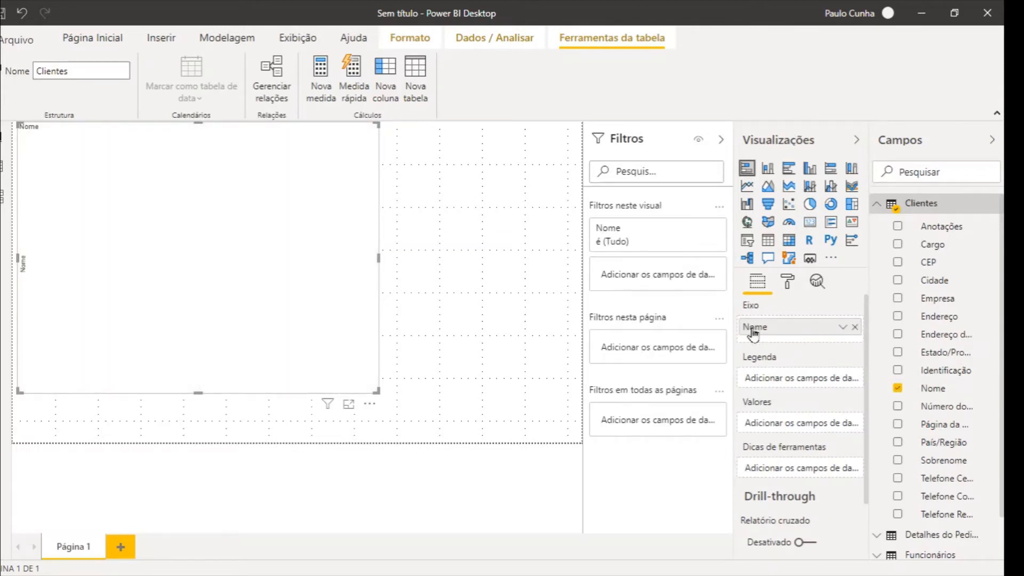
Rename the chart's Nome axis field as Nome de Cliente
left_click(754, 334)
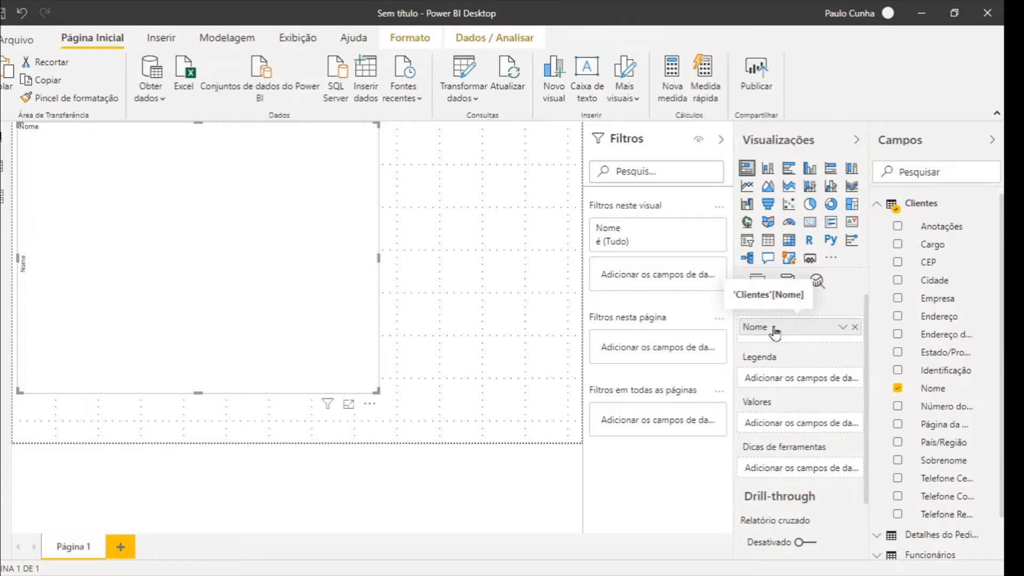
double_click(774, 331)
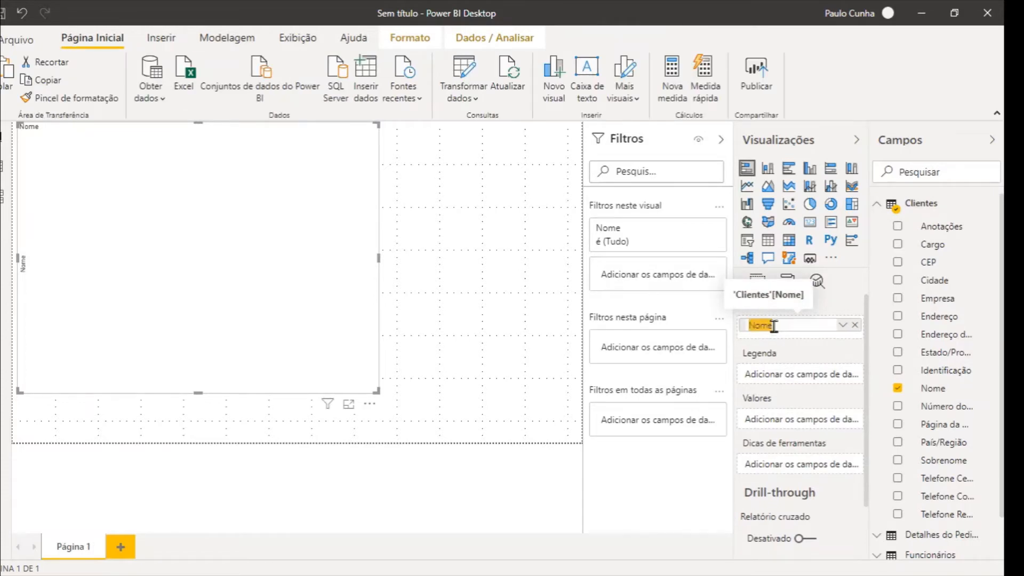
left_click(785, 324)
type("de Cliente")
key("Return")
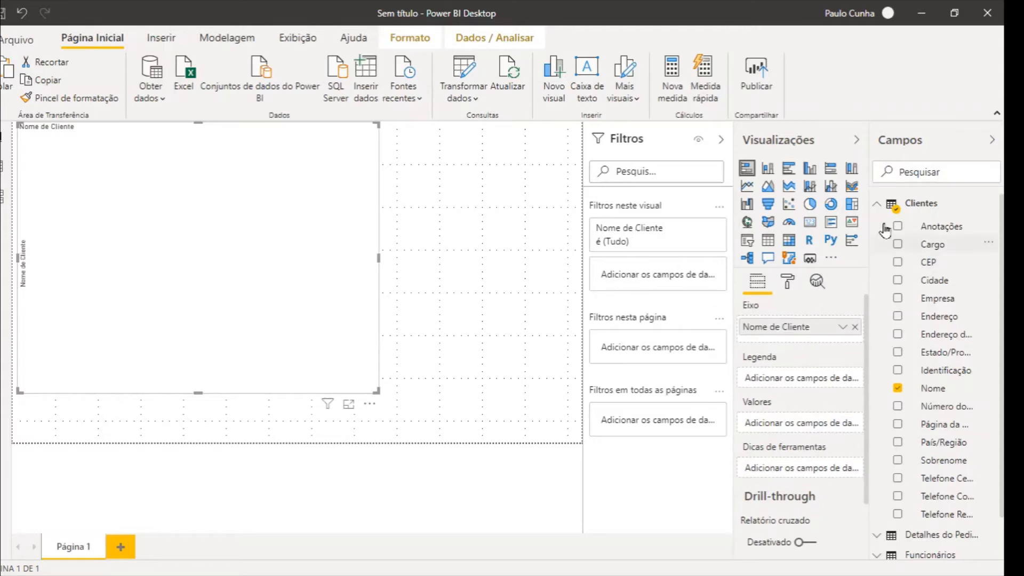
Add Nome do Produto from the Produtos table as the chart's legend
left_click(878, 205)
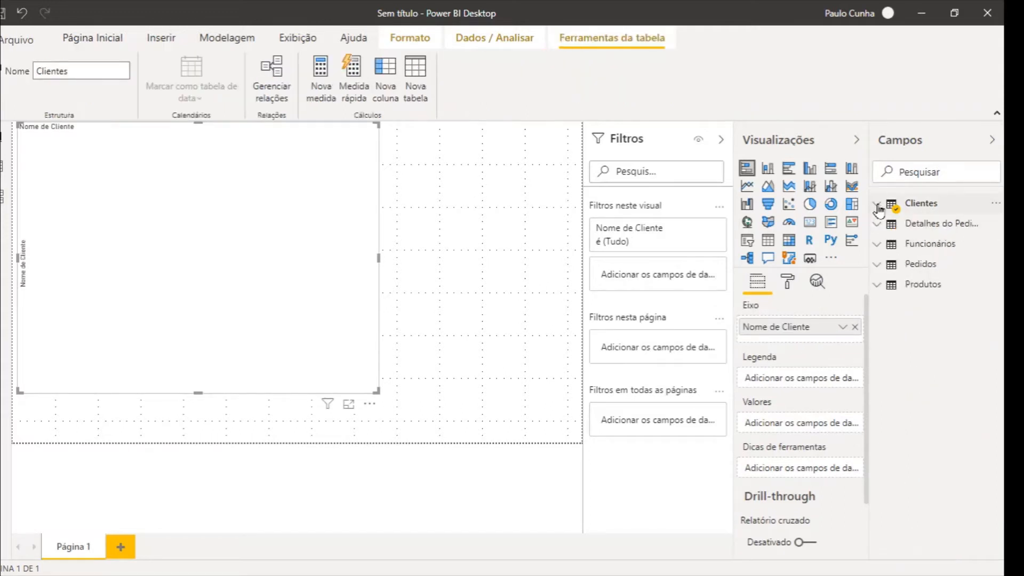
left_click(878, 286)
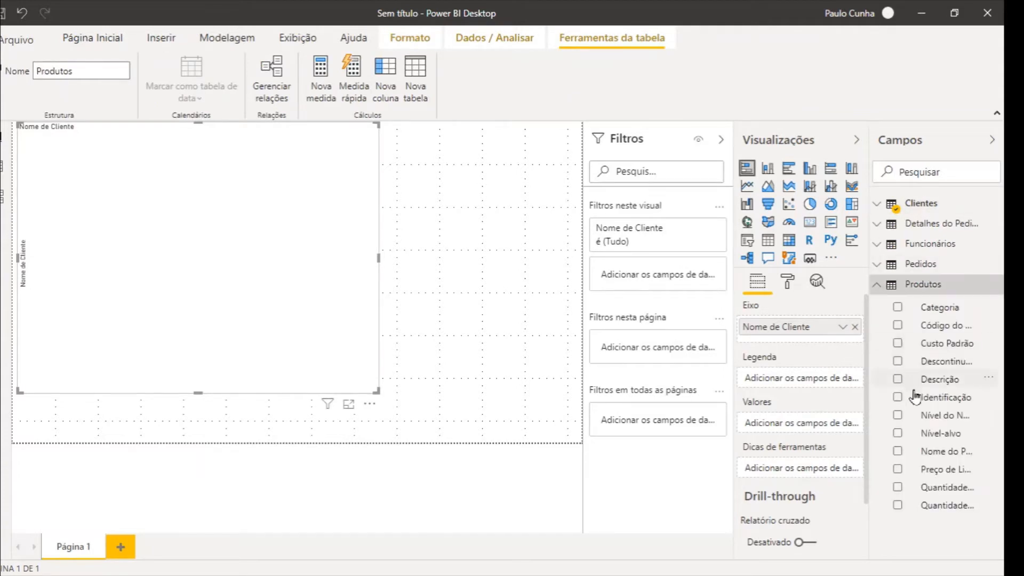
left_click(898, 453)
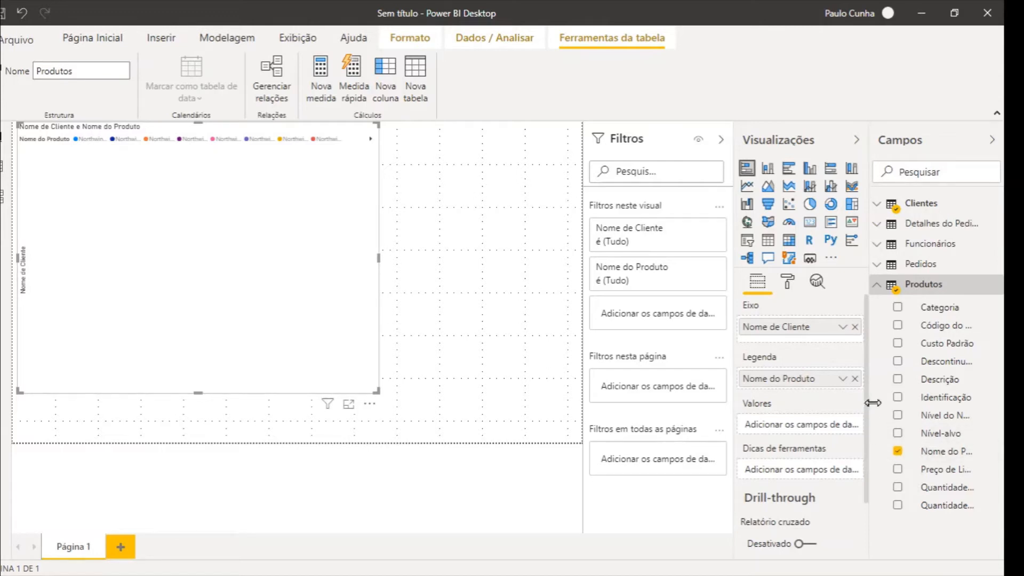
Collapse the filters area and widen the visualizations and fields areas so the full field names fit
mouse_move(882, 401)
left_mouse_down()
mouse_move(816, 418)
mouse_move(895, 400)
left_mouse_up()
left_click(722, 142)
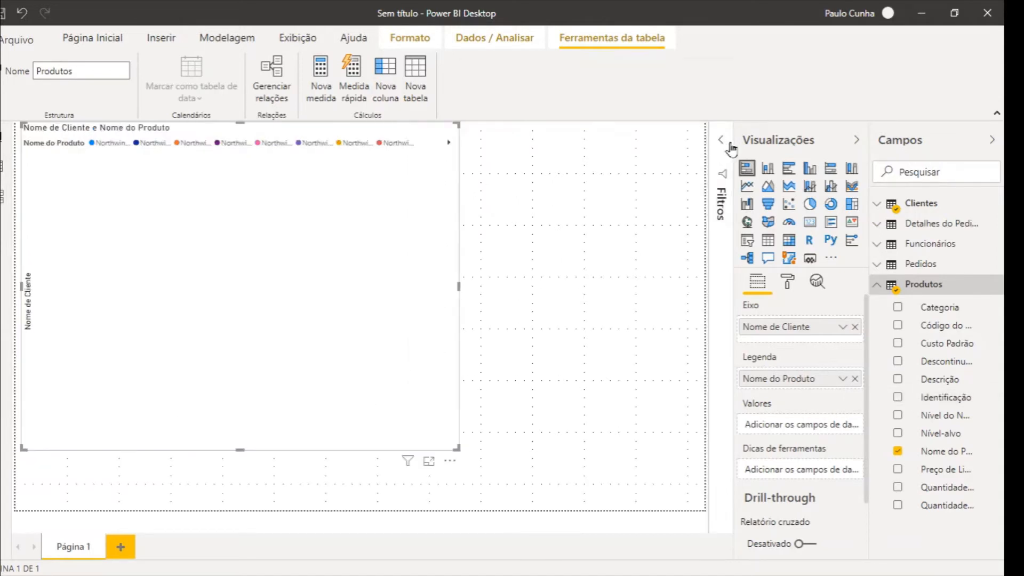
left_click_drag(734, 142, 578, 171)
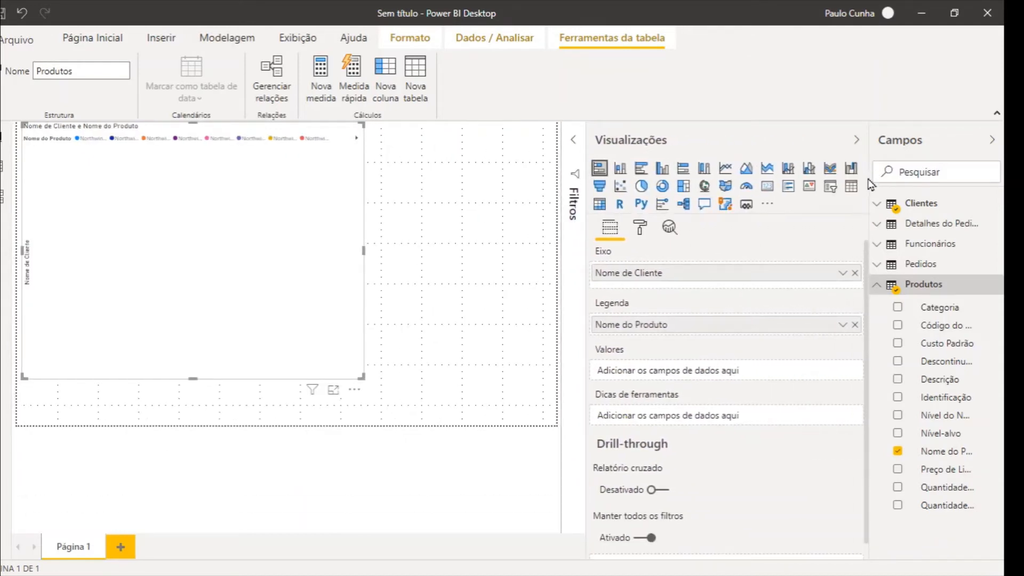
left_click_drag(871, 178, 785, 205)
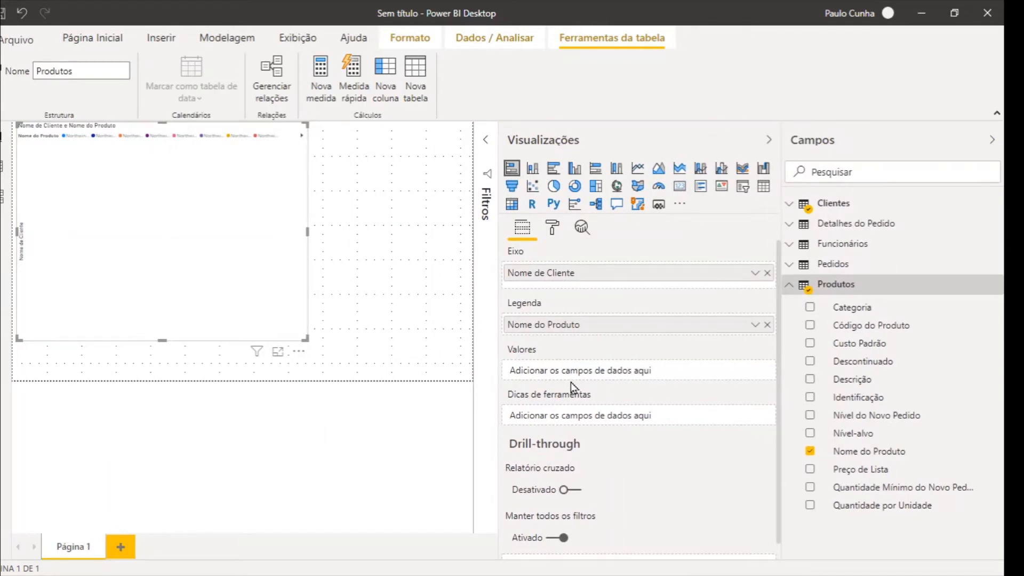
Add Quantidade from the Detalhes do Pedido table as the chart's values
left_click(792, 287)
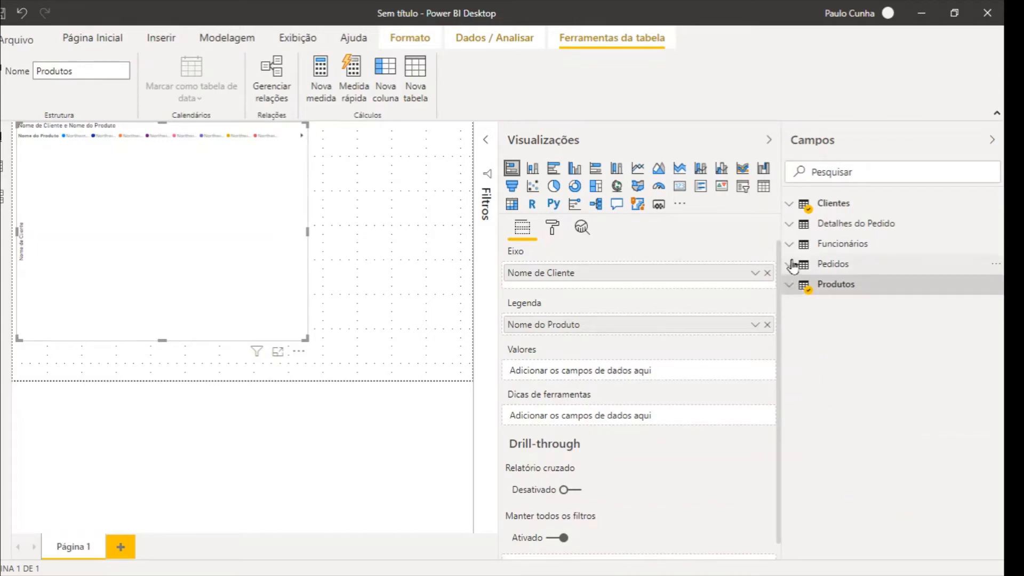
left_click(792, 265)
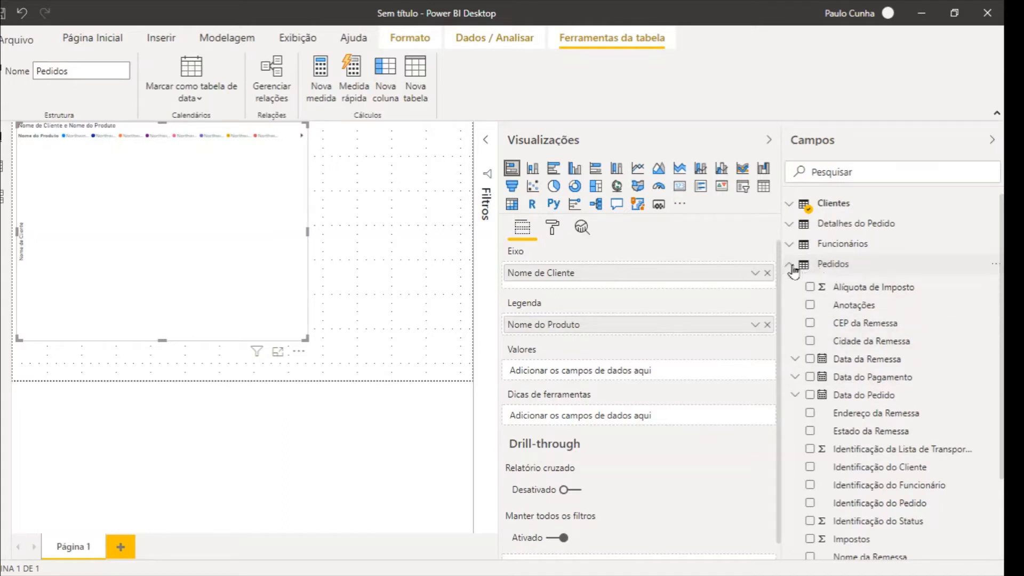
left_click(790, 224)
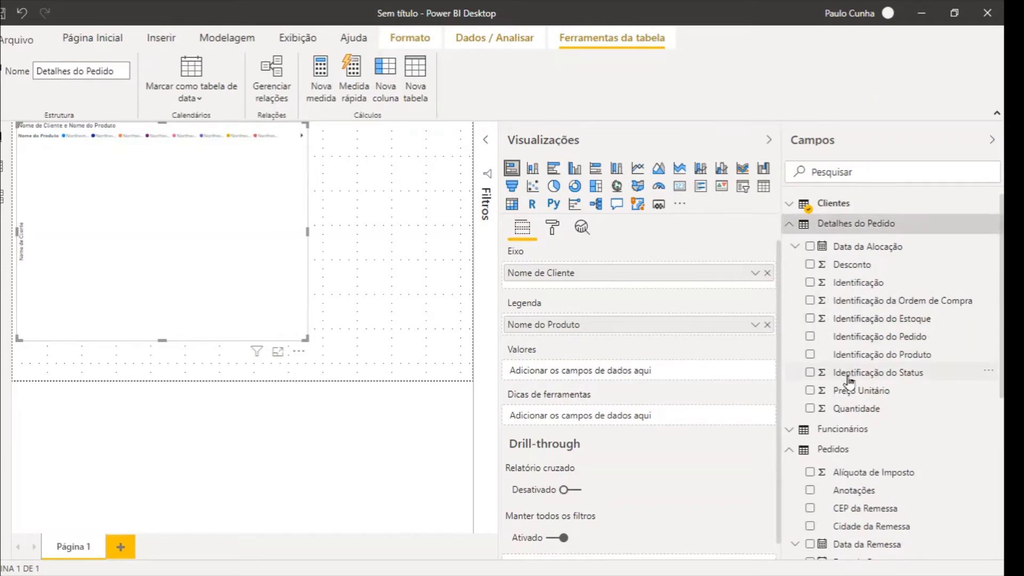
left_click(811, 408)
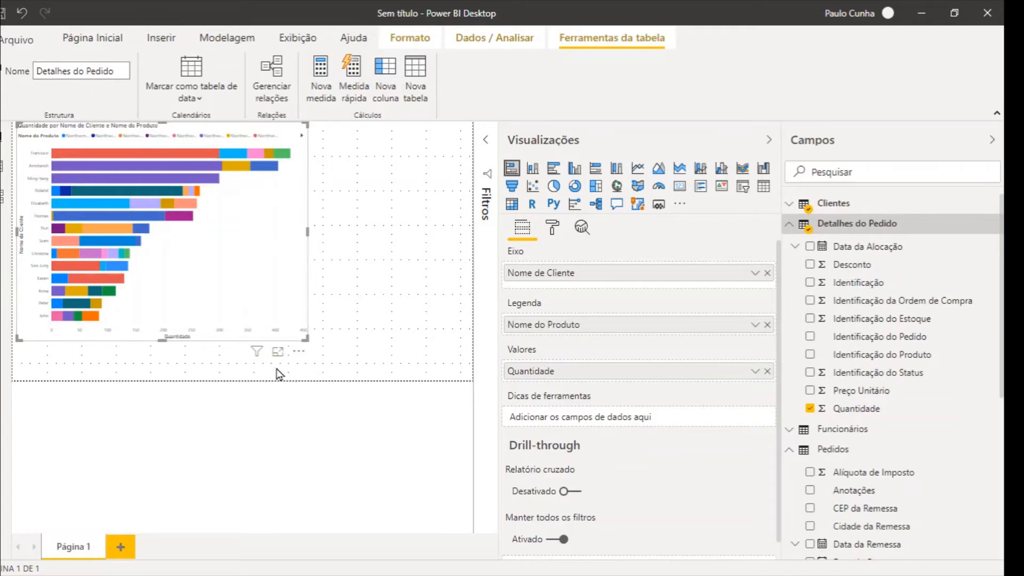
Temporarily hide the visualizations area and examine the products and quantities in the first customer's bar
left_click(769, 143)
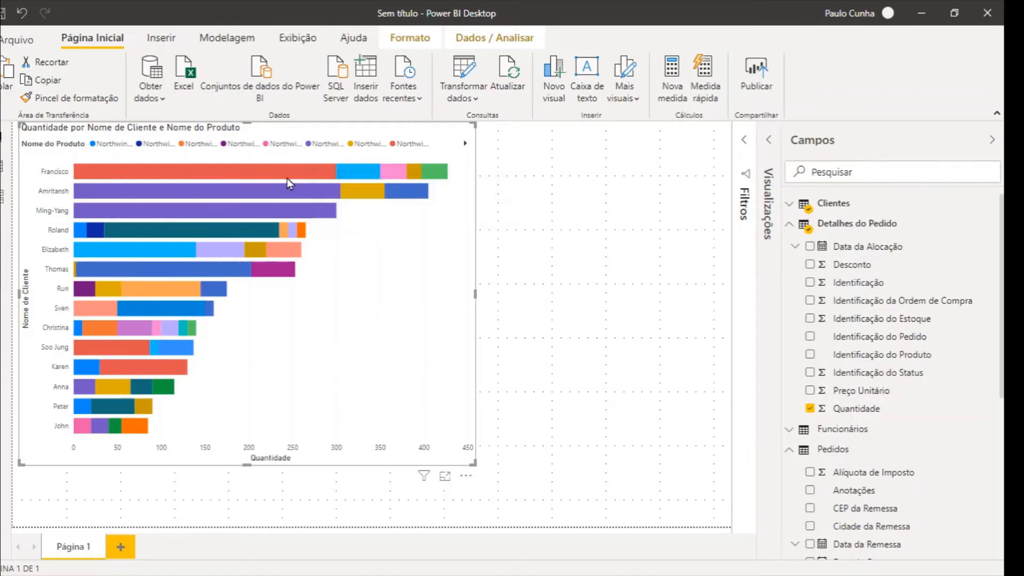
mouse_move(286, 176)
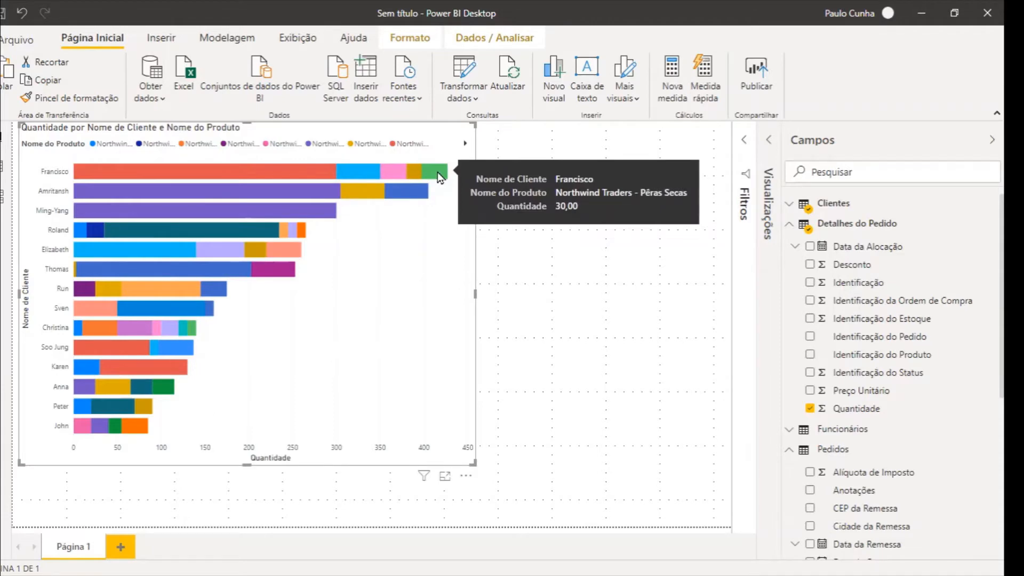
left_click(768, 143)
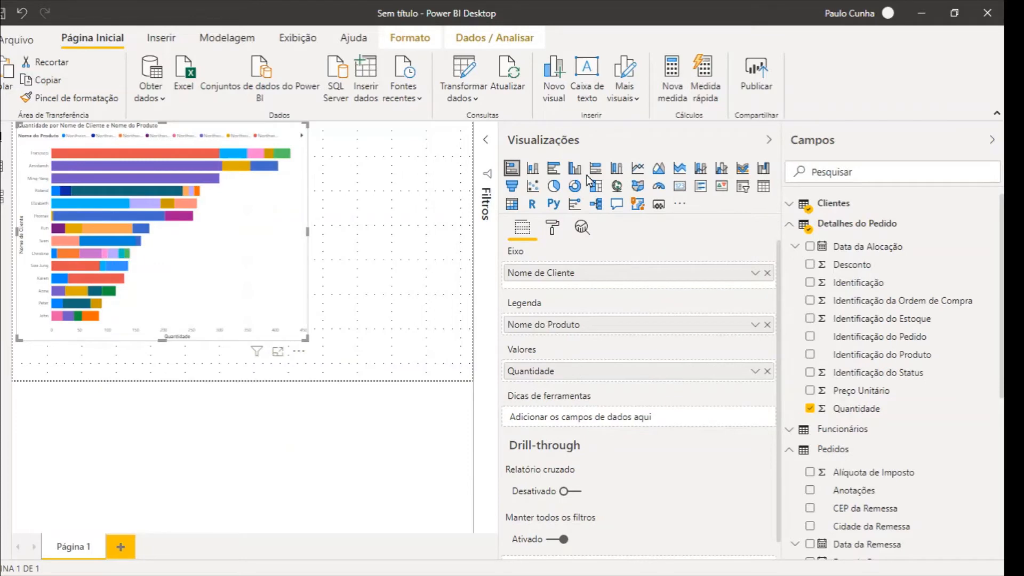
Try the stacked column, clustered bar and 100% stacked bar types on the chart, and return it to stacked bar
left_click(533, 170)
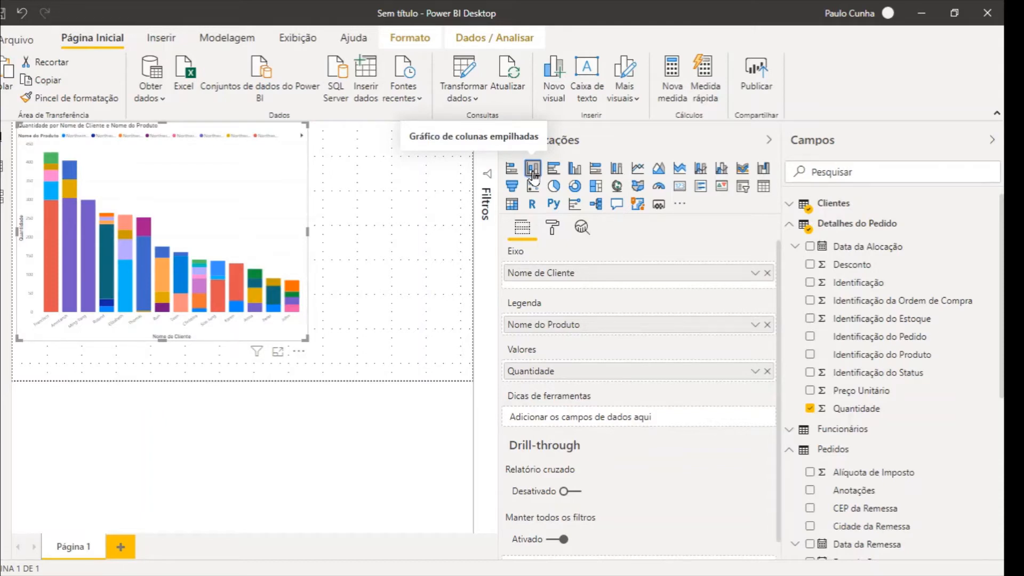
left_click(553, 176)
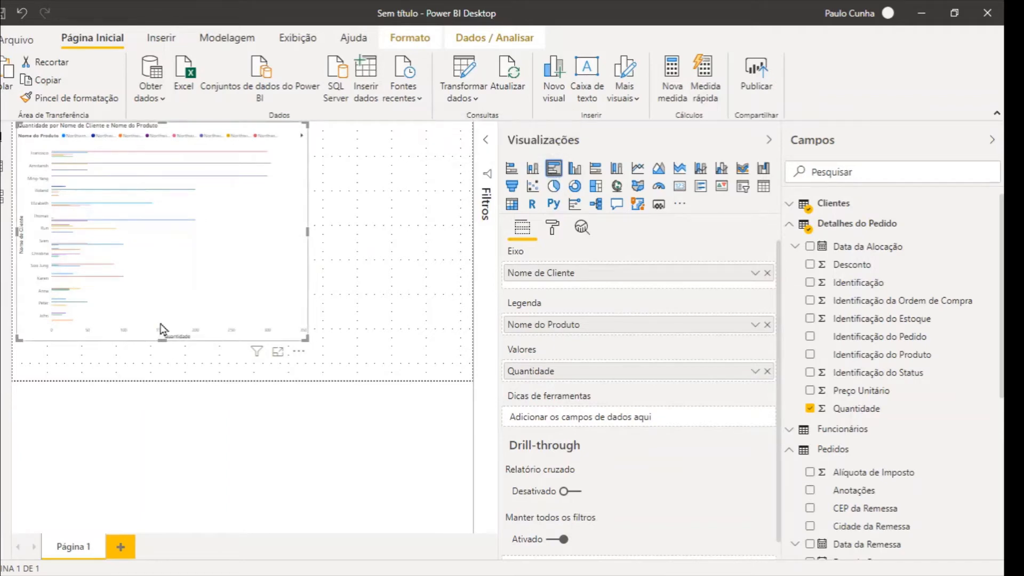
left_click(769, 140)
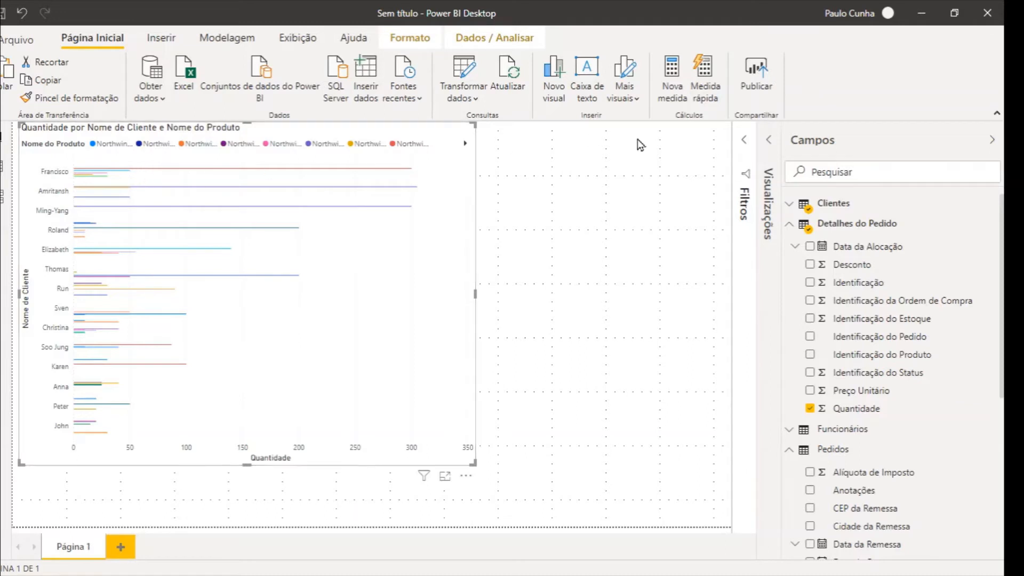
left_click(770, 142)
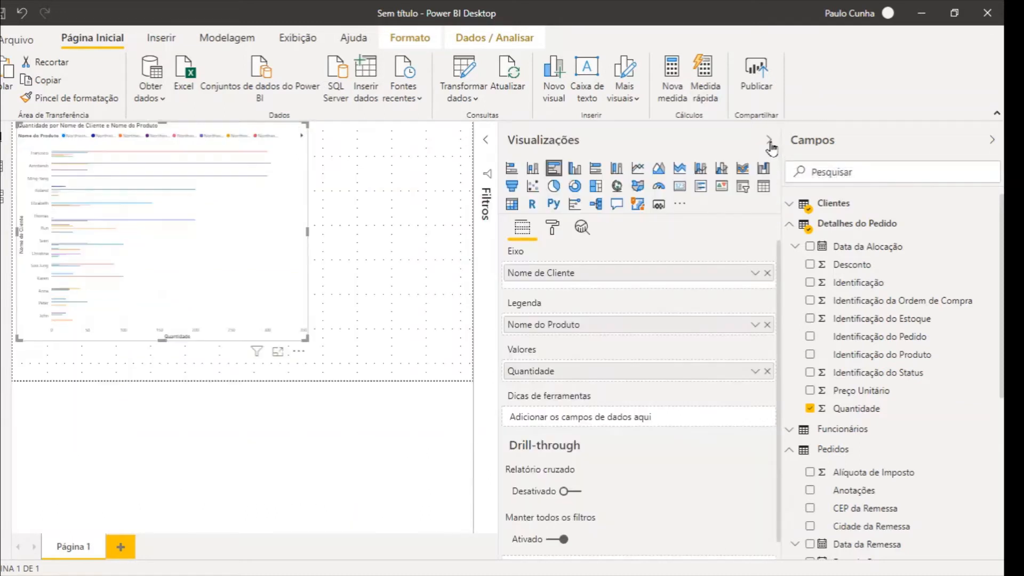
left_click(594, 169)
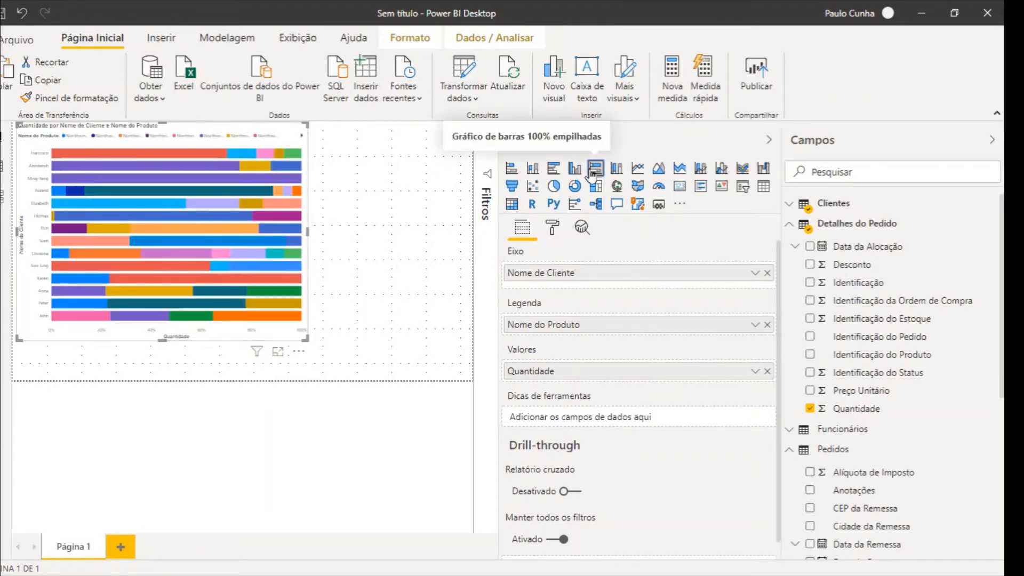
left_click(511, 169)
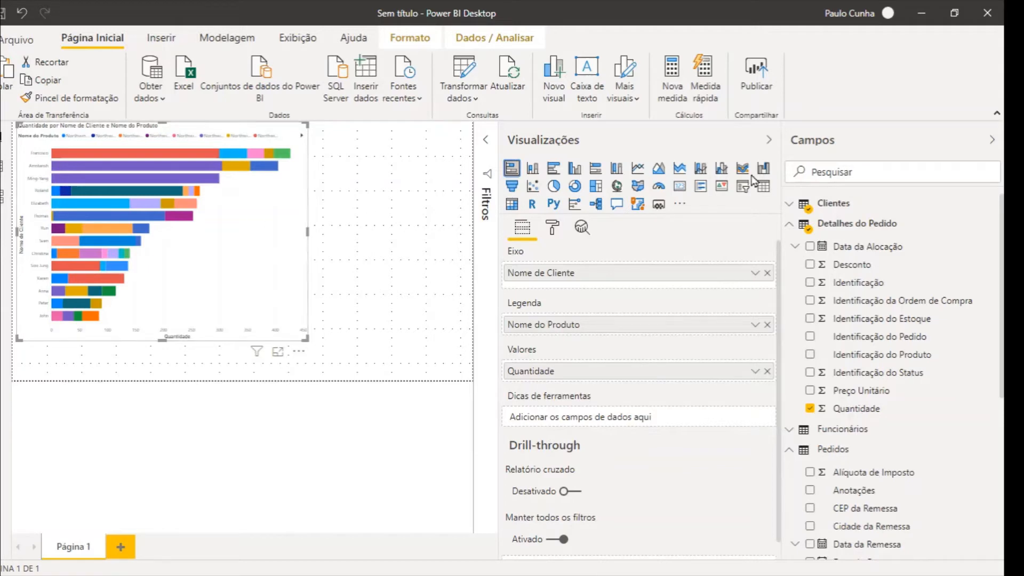
Collapse the visualizations and fields areas and move the chart down to the lower edge of the report page
left_click(774, 143)
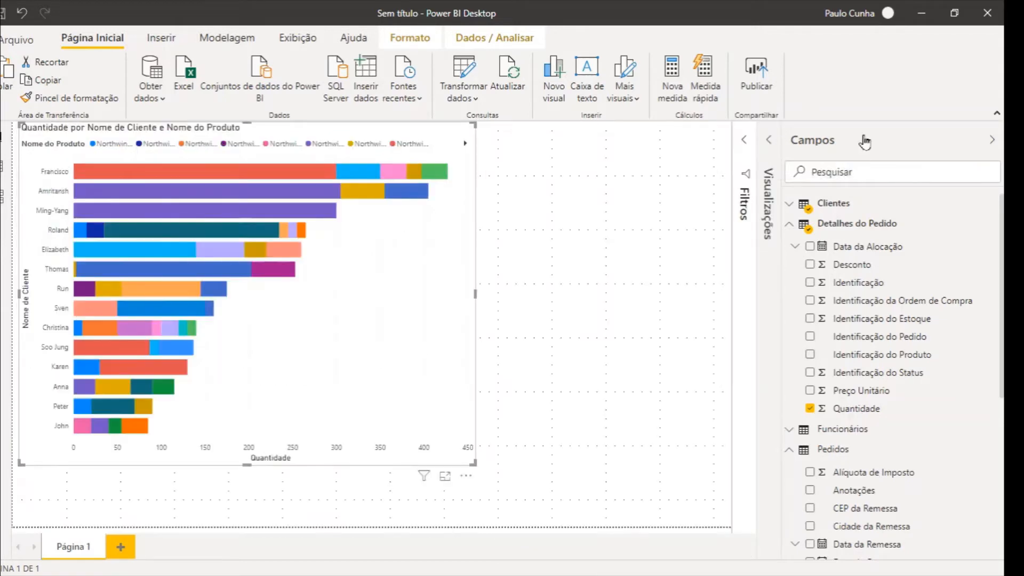
left_click(992, 141)
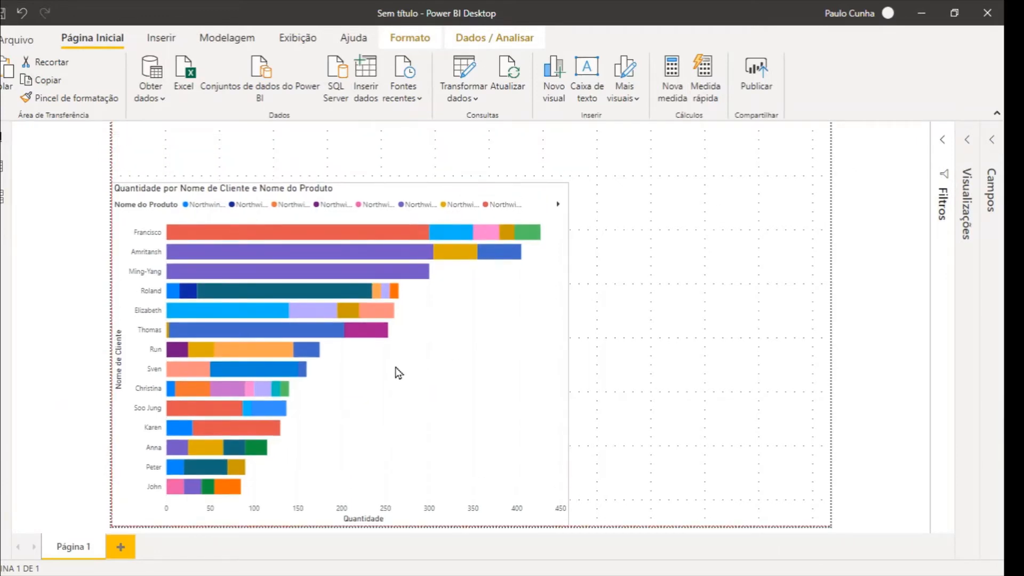
left_click(396, 366)
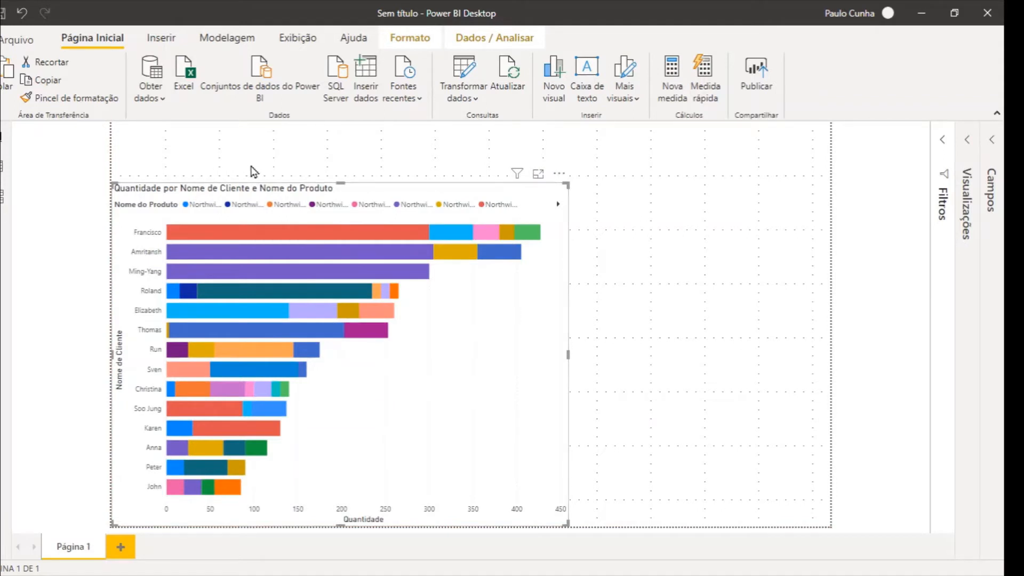
left_click(967, 141)
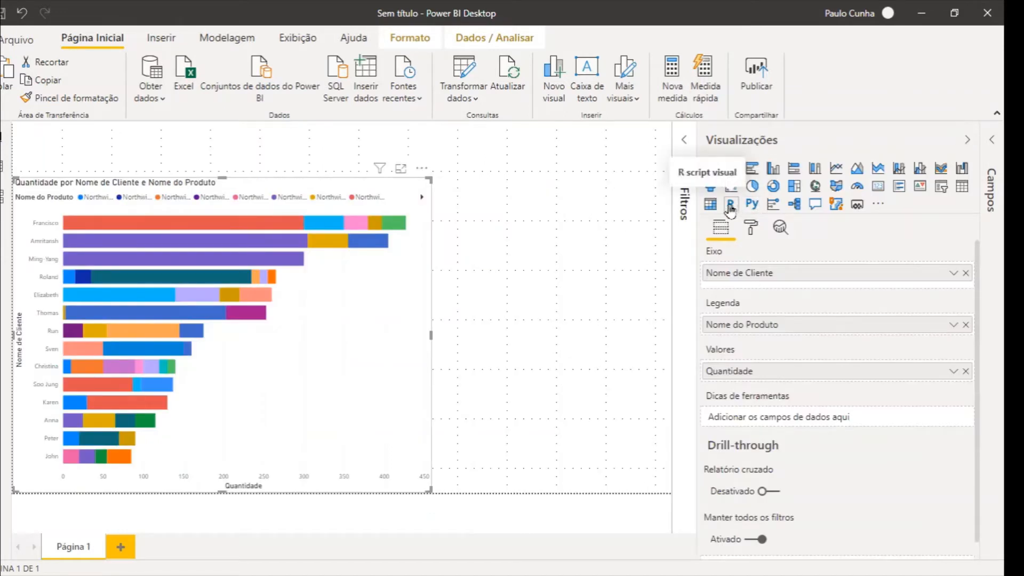
left_click(942, 188)
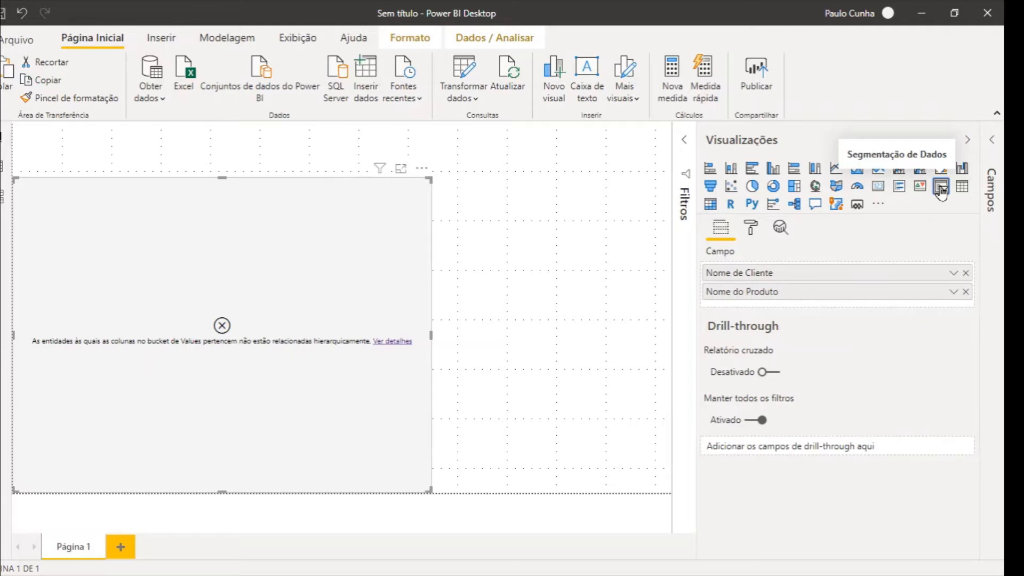
key("ctrl+z")
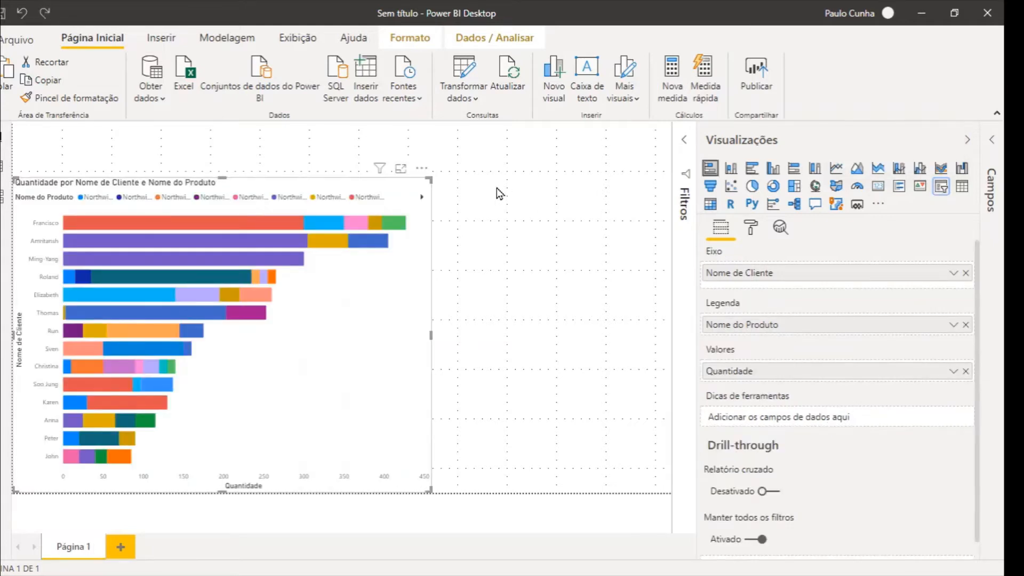
Insert a slicer beside the chart without altering the chart, and give it the Nome field from the Clientes table
left_click(499, 194)
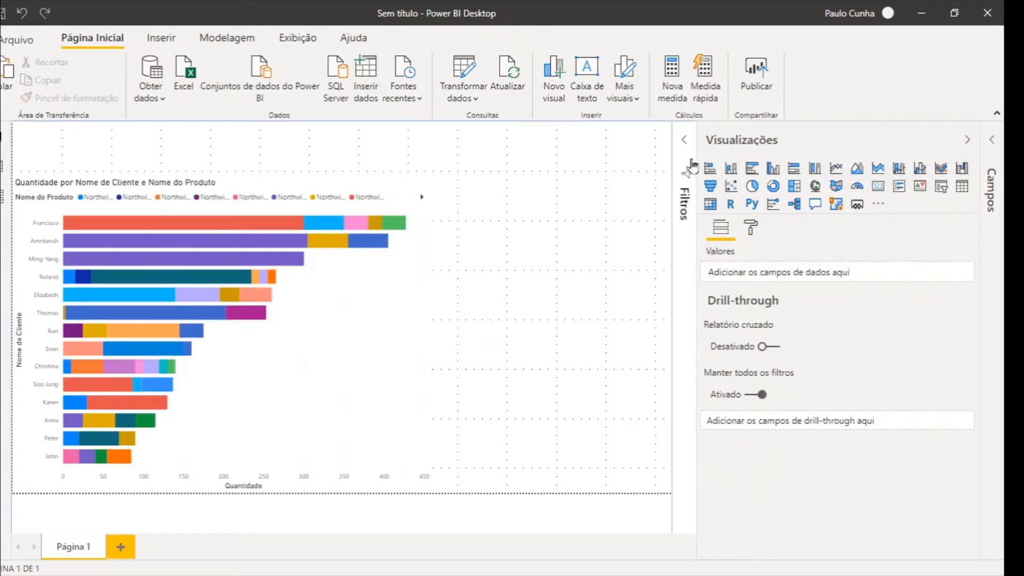
left_click(941, 192)
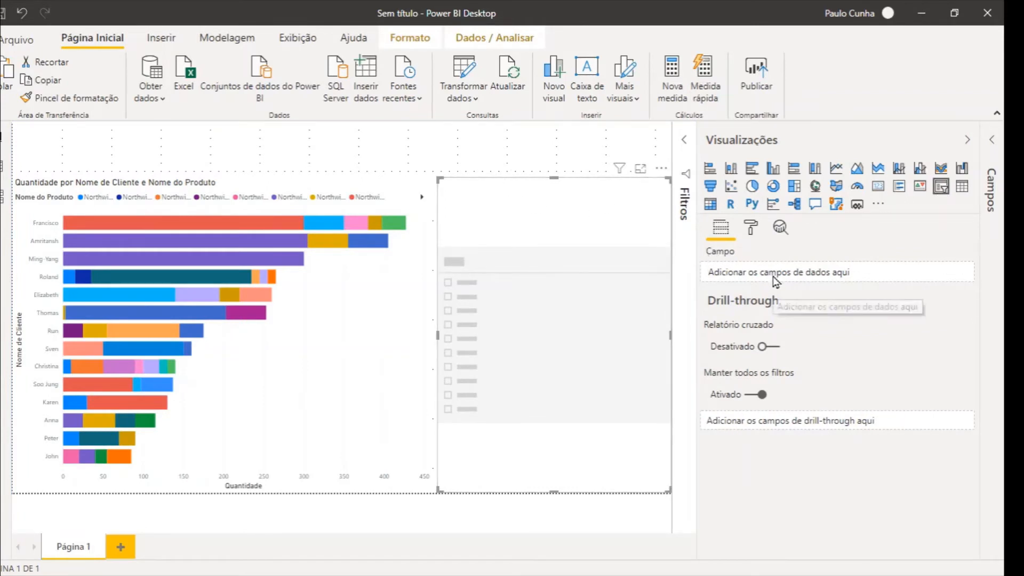
left_click(991, 140)
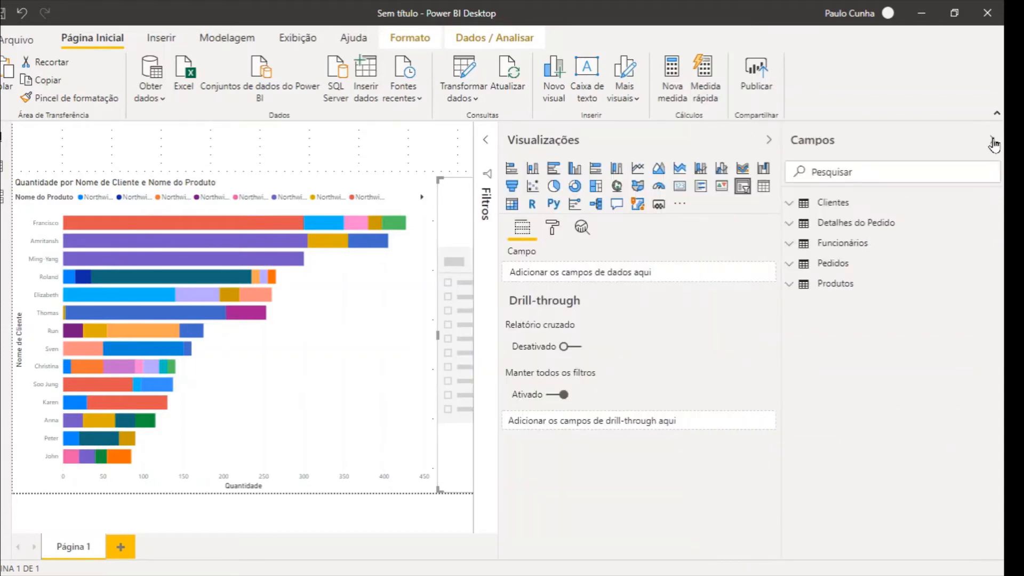
left_click(827, 205)
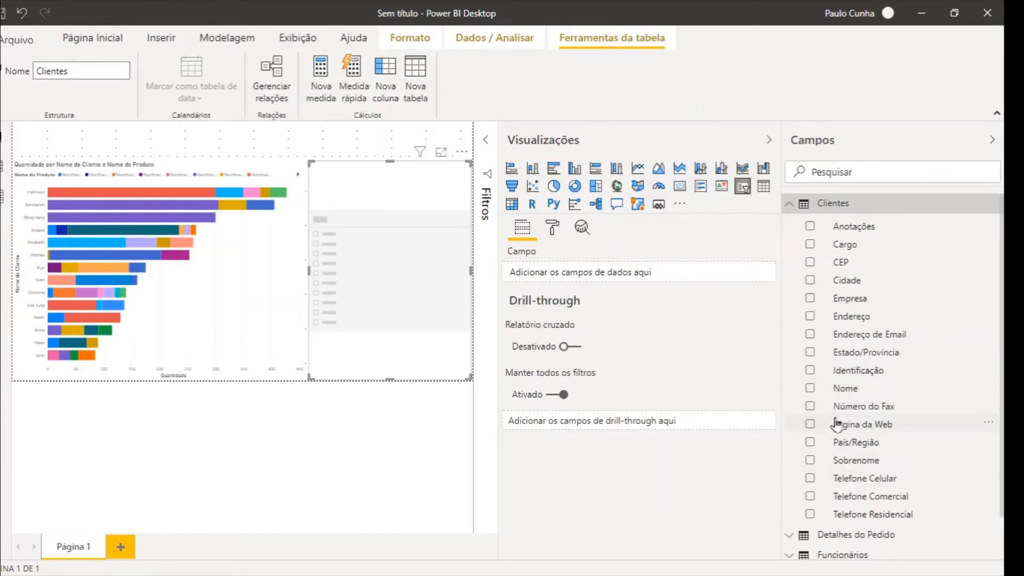
left_click(810, 389)
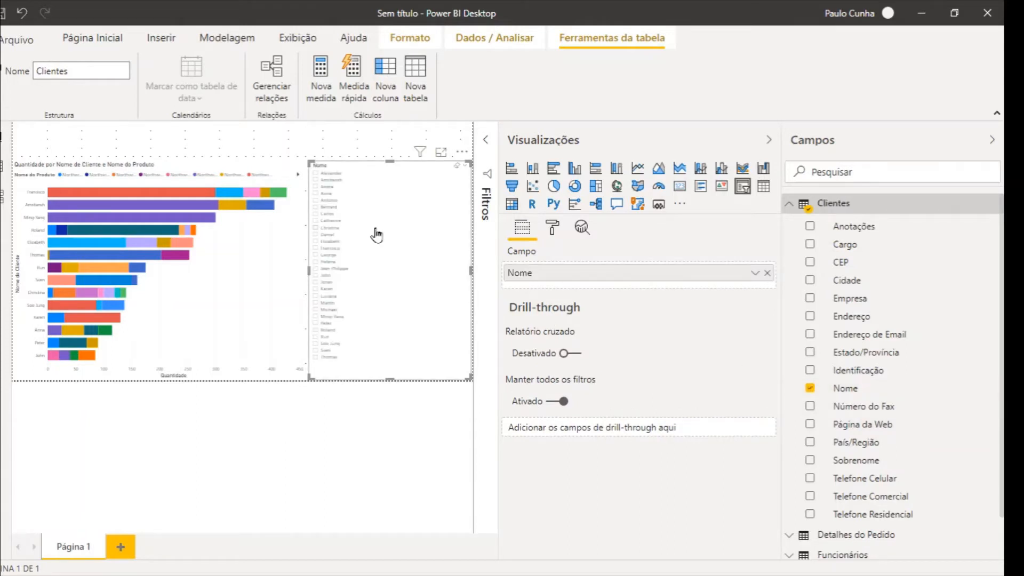
Collapse the visualizations and fields areas and filter the chart in turn by the first, second and twelfth customers in the slicer
left_click(771, 143)
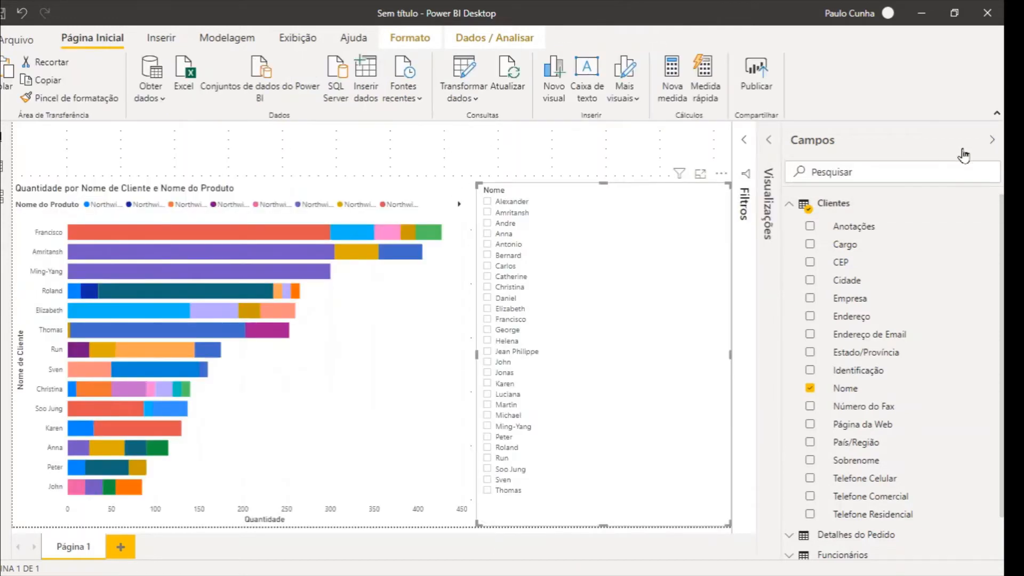
left_click(993, 141)
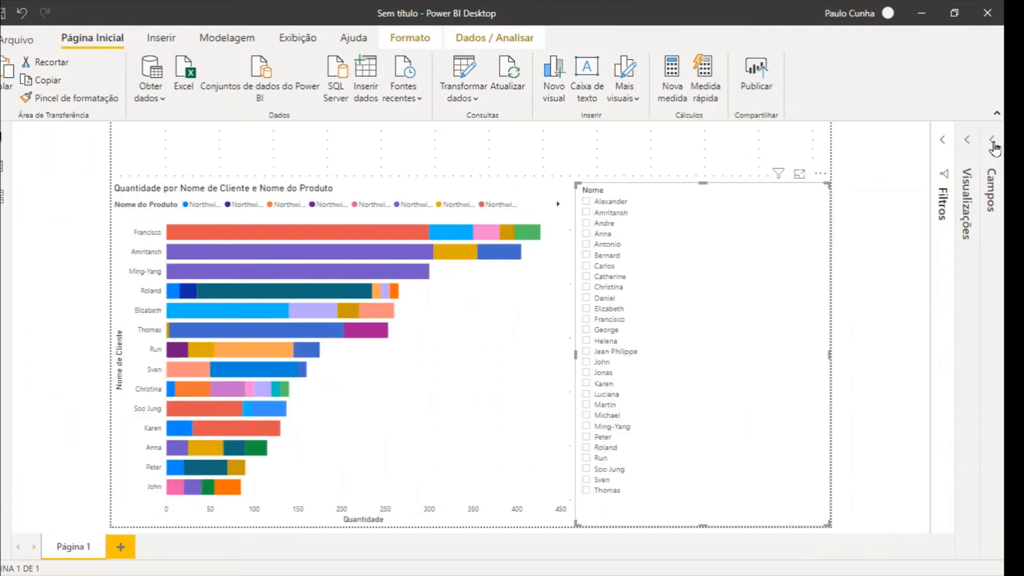
left_click(587, 202)
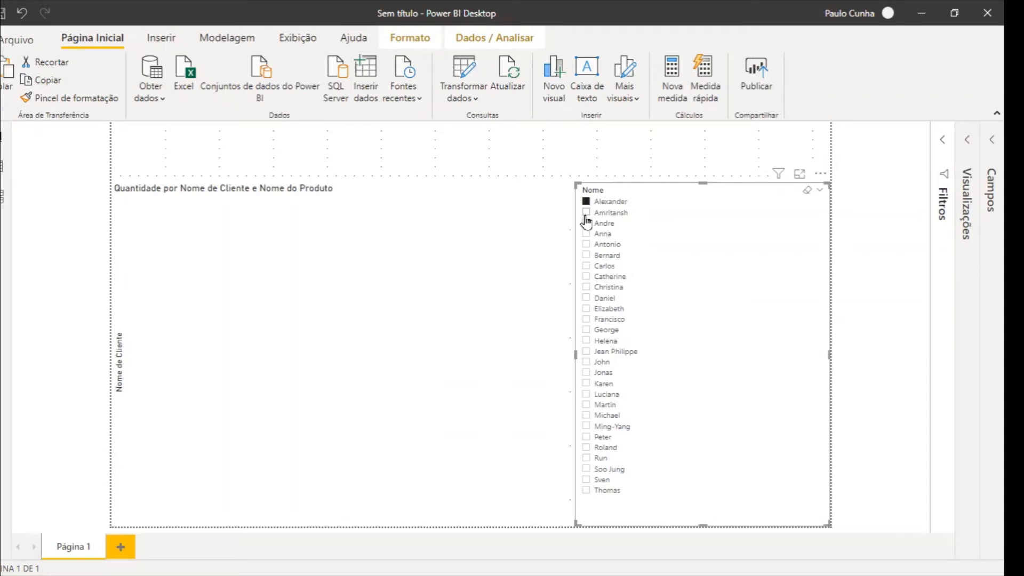
left_click(587, 213)
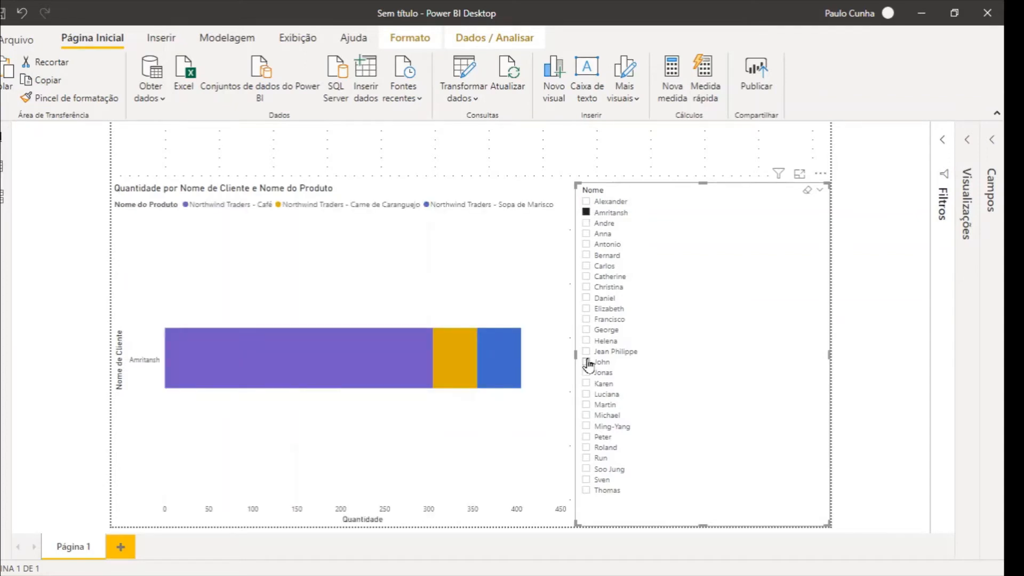
left_click(586, 320)
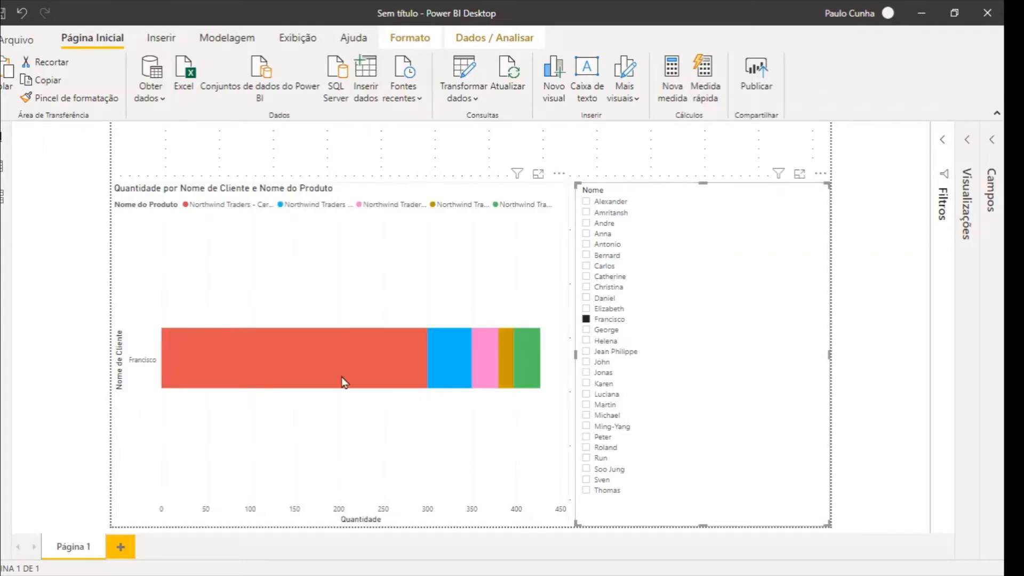
Change the product quantity chart to the clustered column type
mouse_move(273, 393)
left_click(967, 140)
left_click(773, 169)
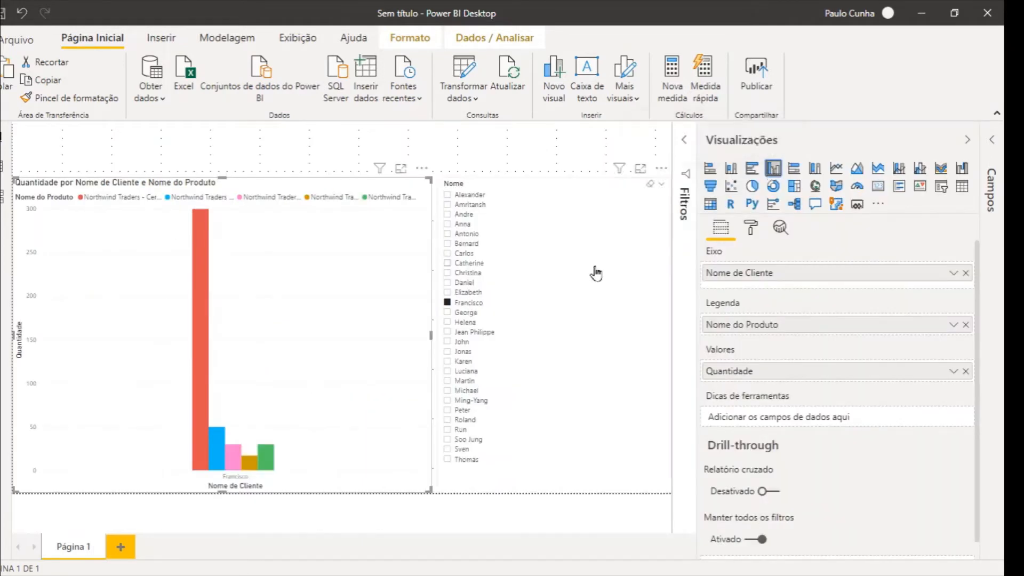
Filter the chart to the twelfth customer in the slicer and examine the quantities of the first two product columns
left_click(596, 265)
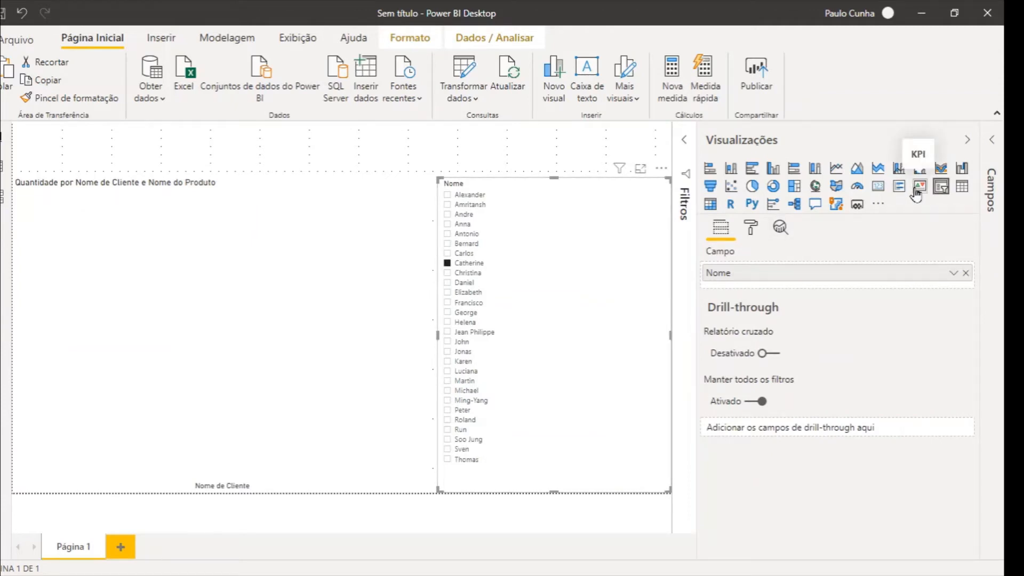
left_click(317, 315)
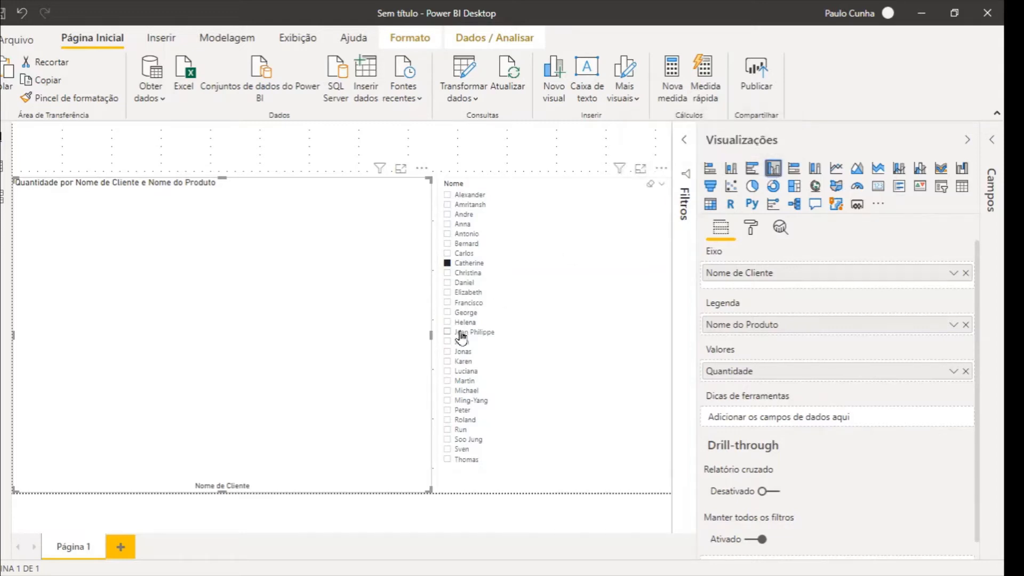
left_click(448, 303)
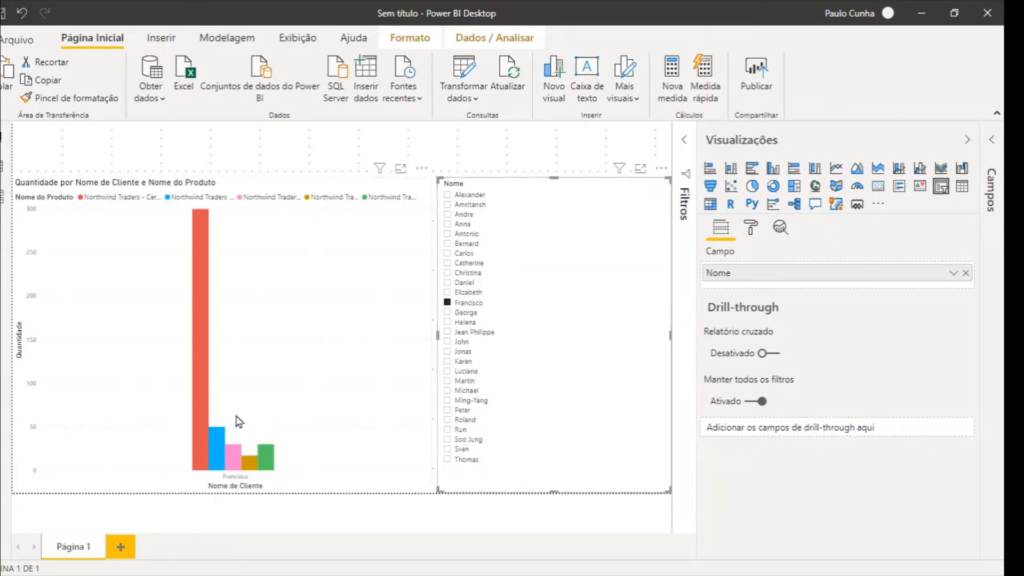
mouse_move(207, 408)
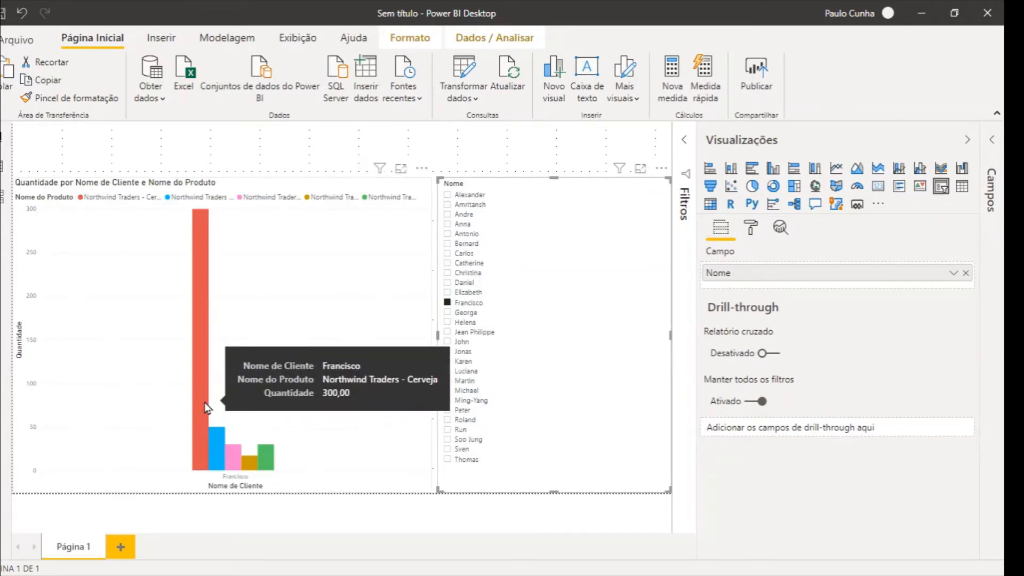
mouse_move(216, 445)
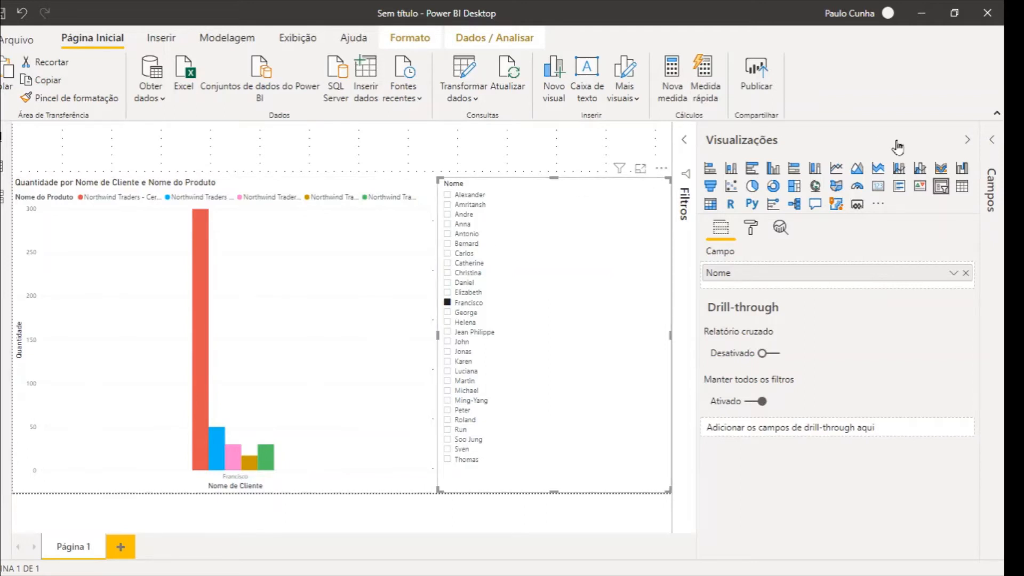
Switch the name slicer to the Suspenso dropdown style, then shrink it and place it above the chart at the page's upper-left corner
left_click(965, 142)
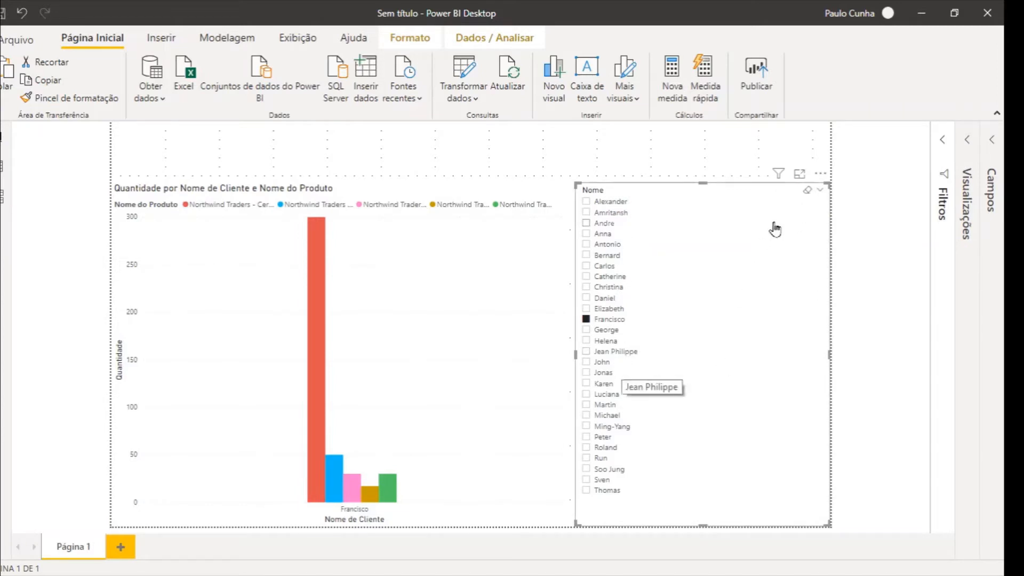
left_click(820, 192)
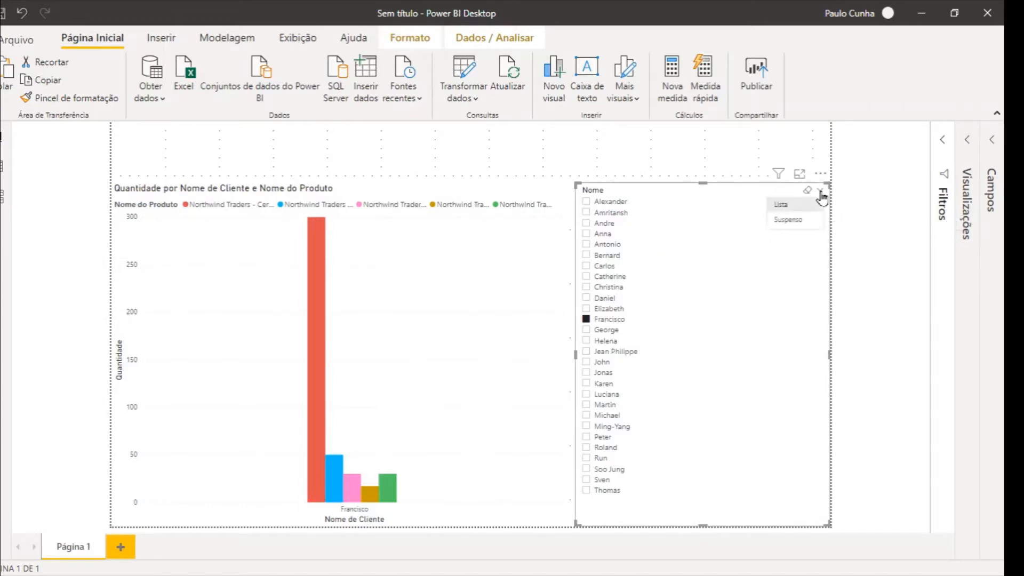
left_click(803, 221)
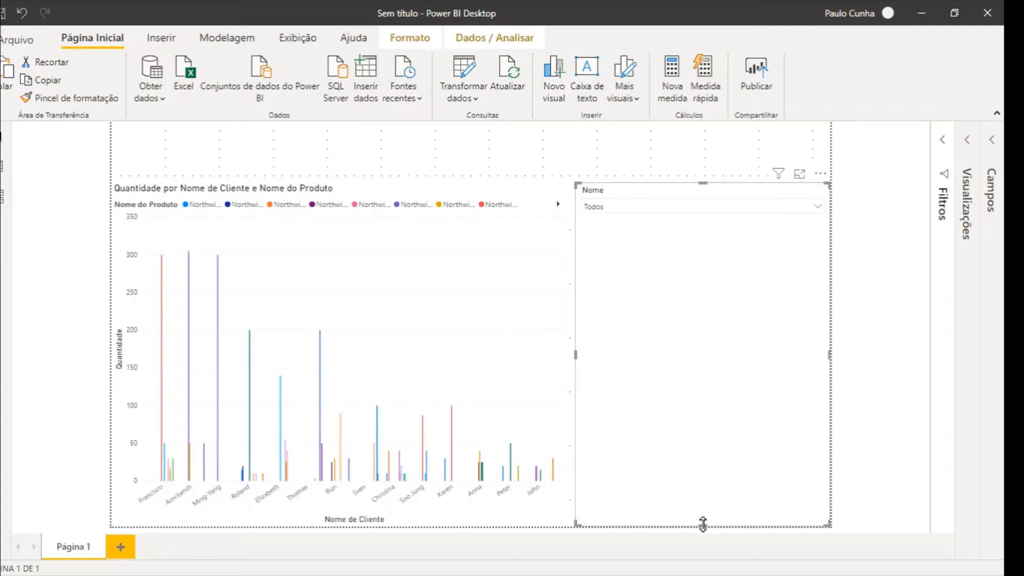
left_click_drag(703, 524, 660, 225)
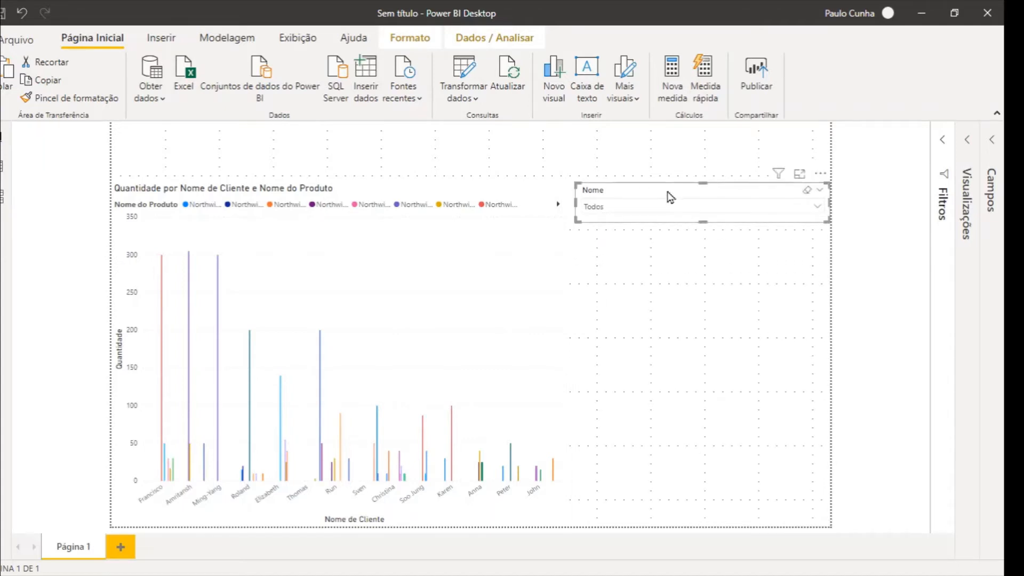
left_click_drag(612, 198, 140, 134)
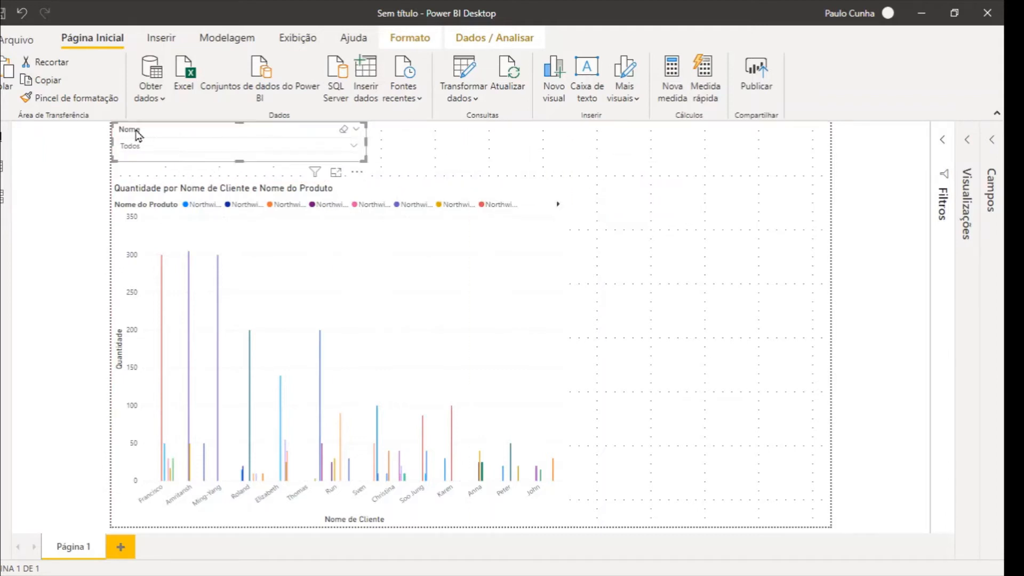
Filter the chart to the fourth customer in the dropdown slicer and examine the first product's quantity
left_click(354, 148)
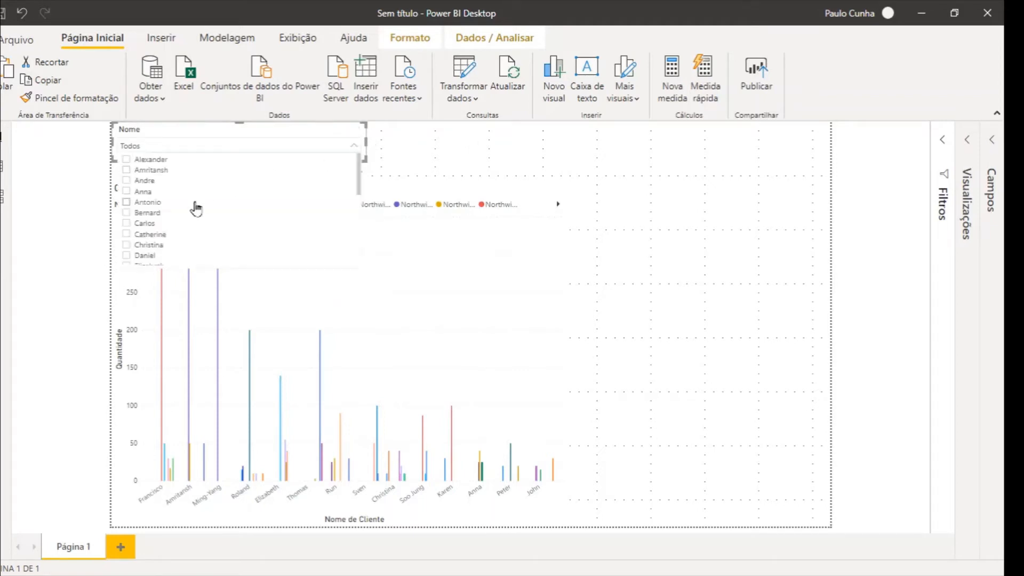
left_click(127, 192)
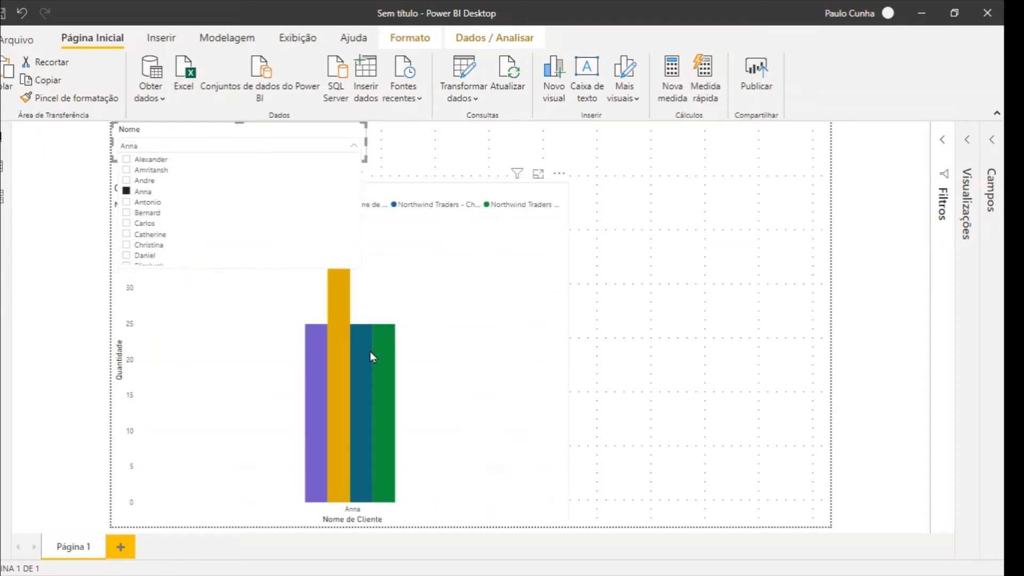
mouse_move(338, 368)
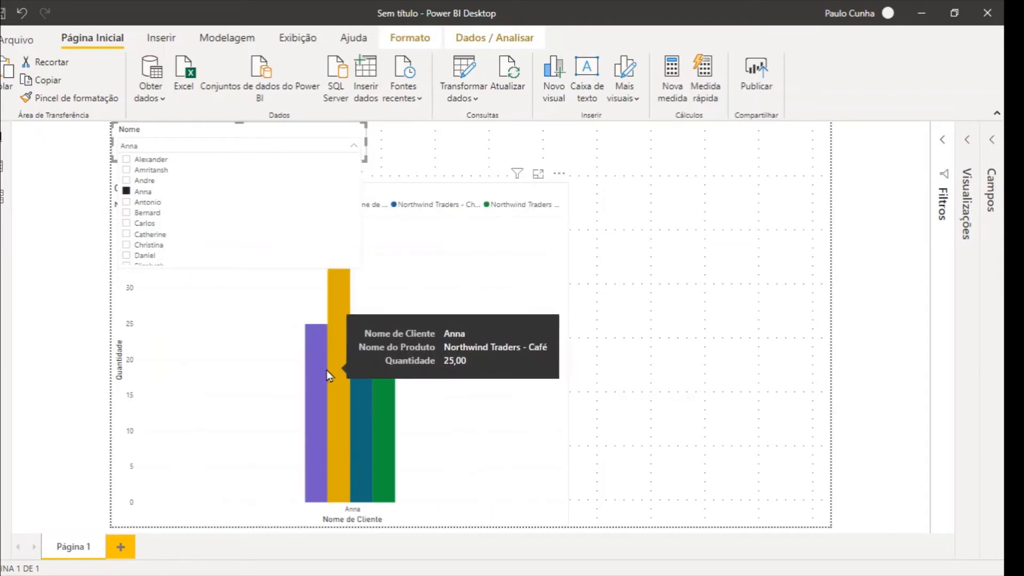
Set the position of the column chart's legend to Direita
left_click(338, 269)
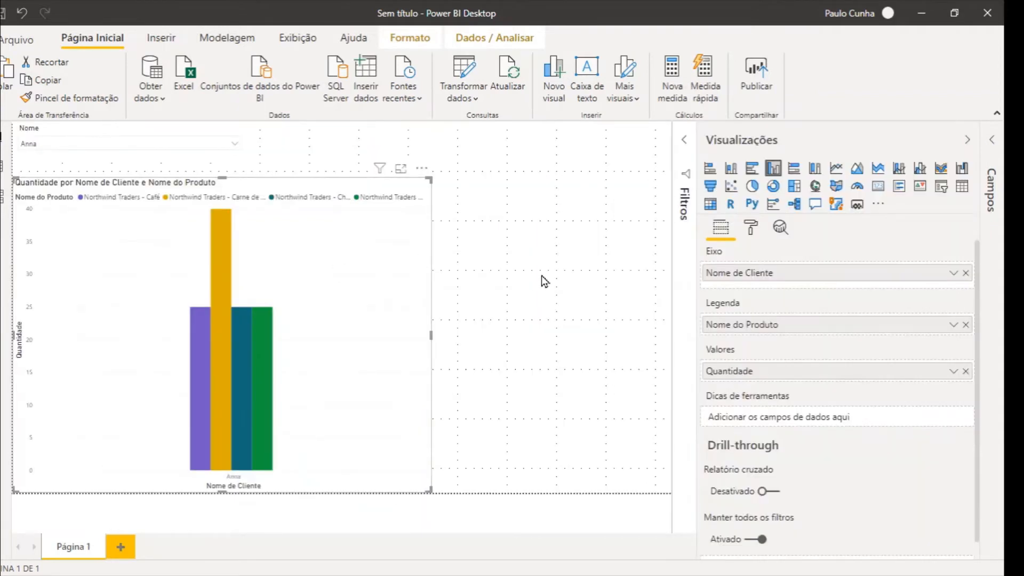
left_click(754, 229)
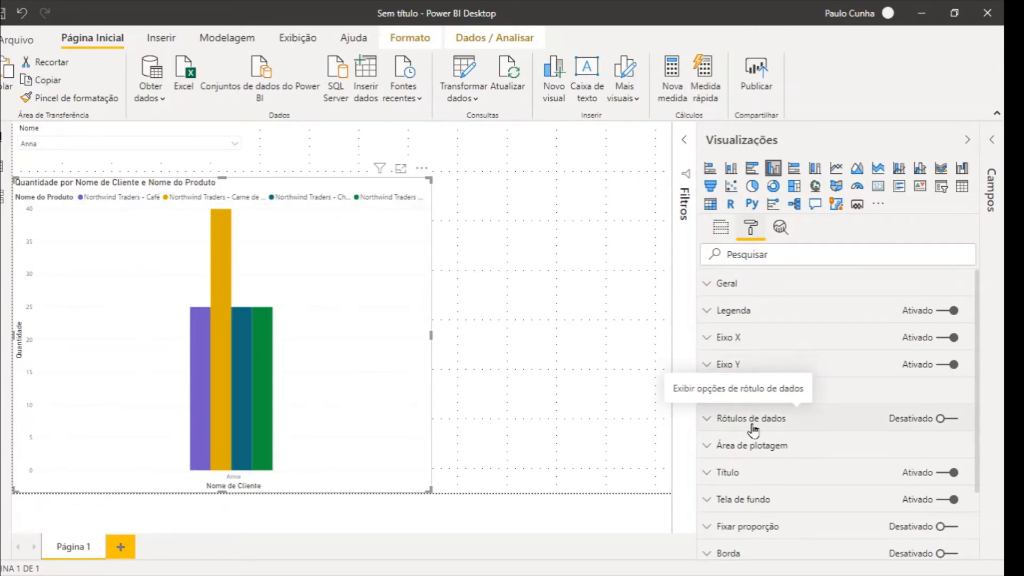
left_click(736, 314)
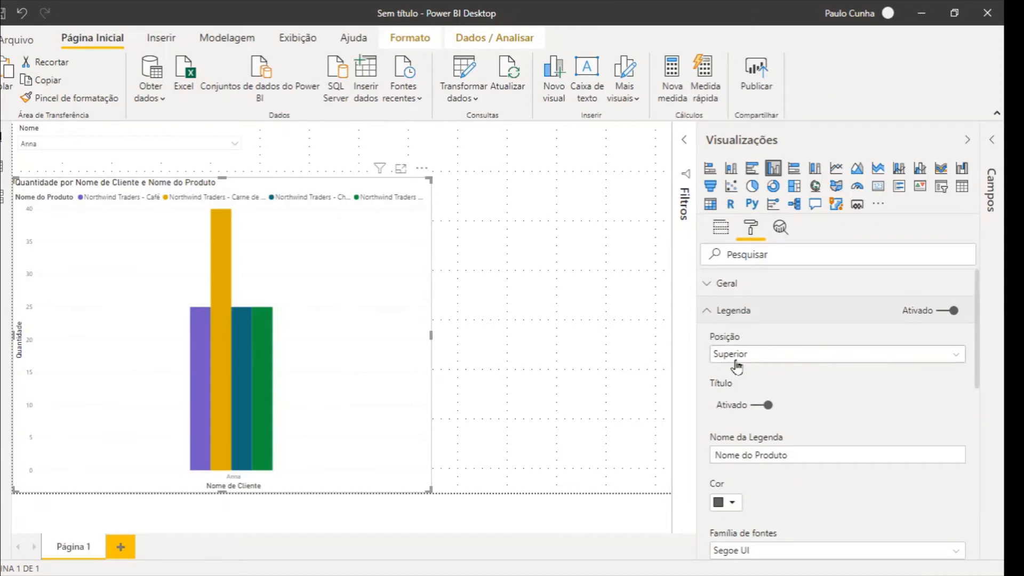
left_click(737, 354)
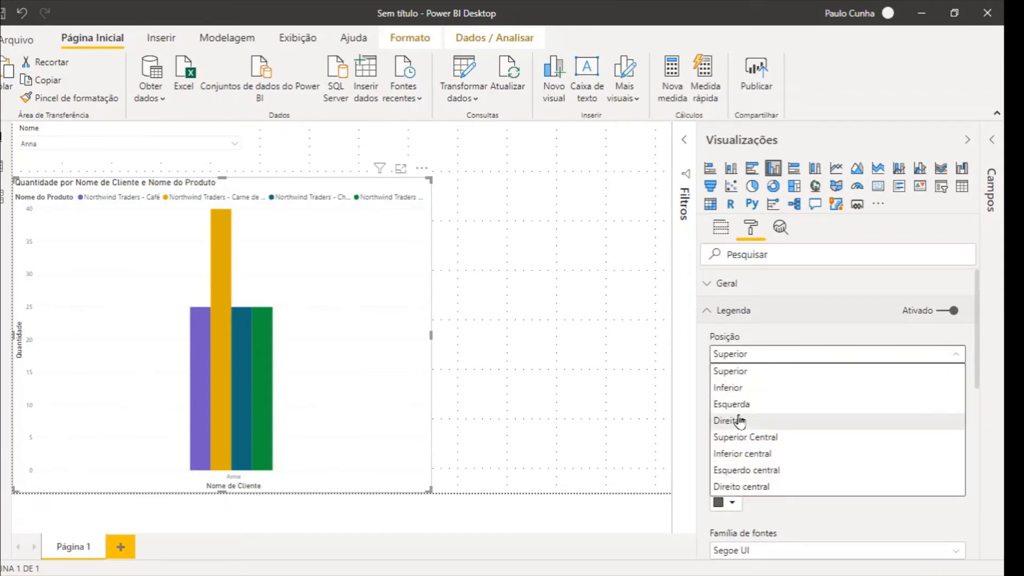
left_click(736, 421)
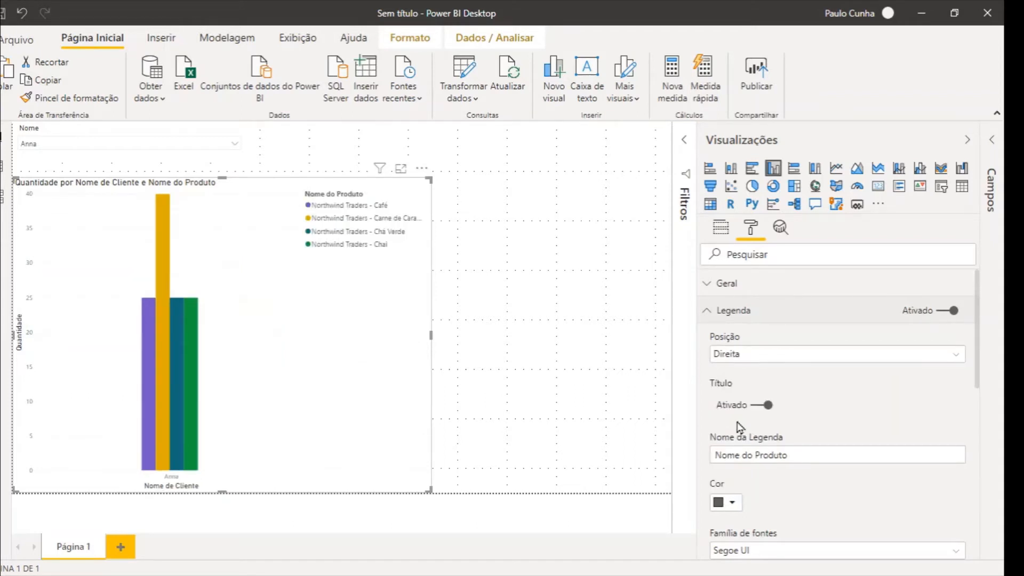
left_click(708, 312)
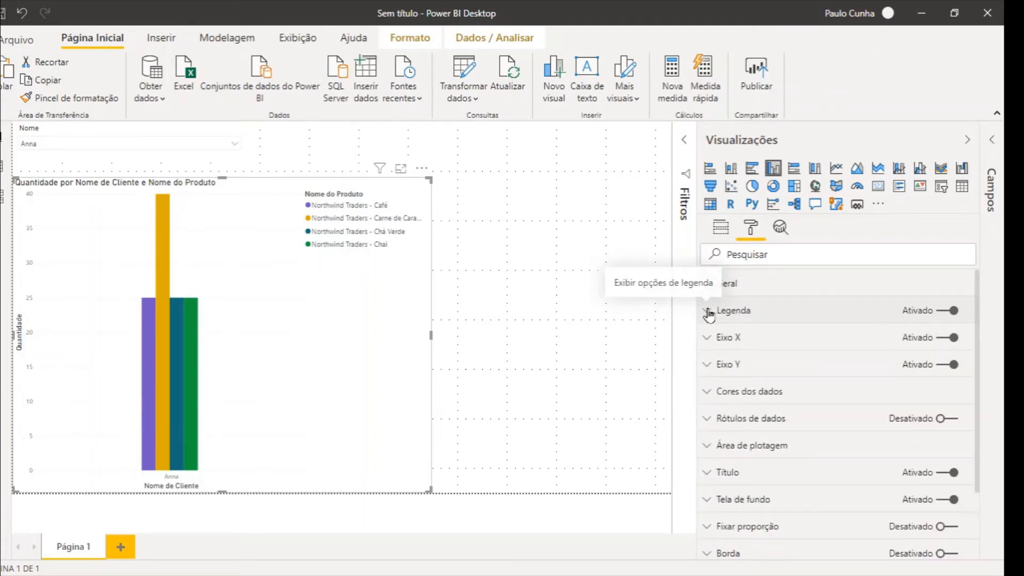
Set the Tela de fundo colour of both the column chart and the name slicer to the same light blue
left_click(721, 501)
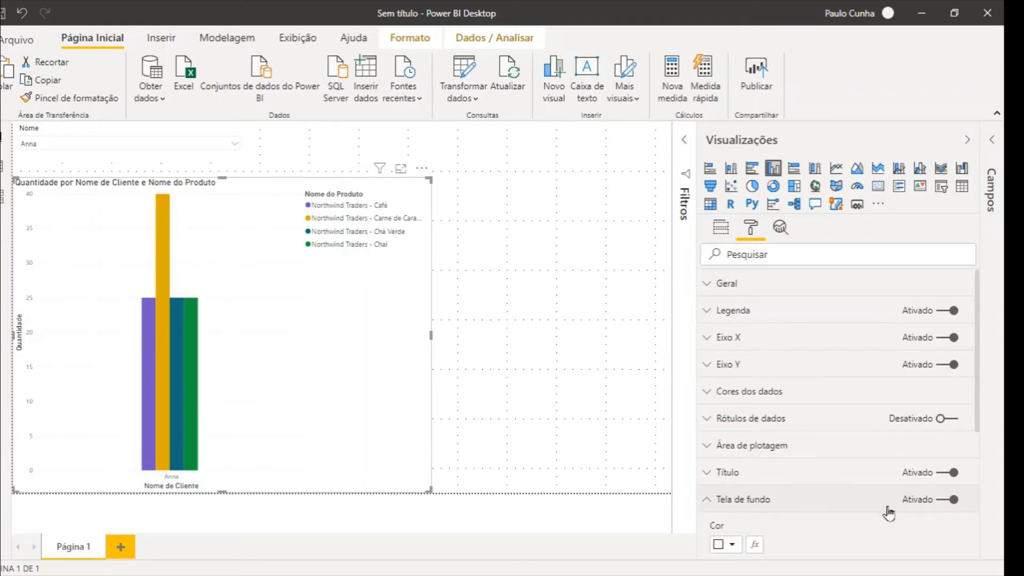
left_click(731, 545)
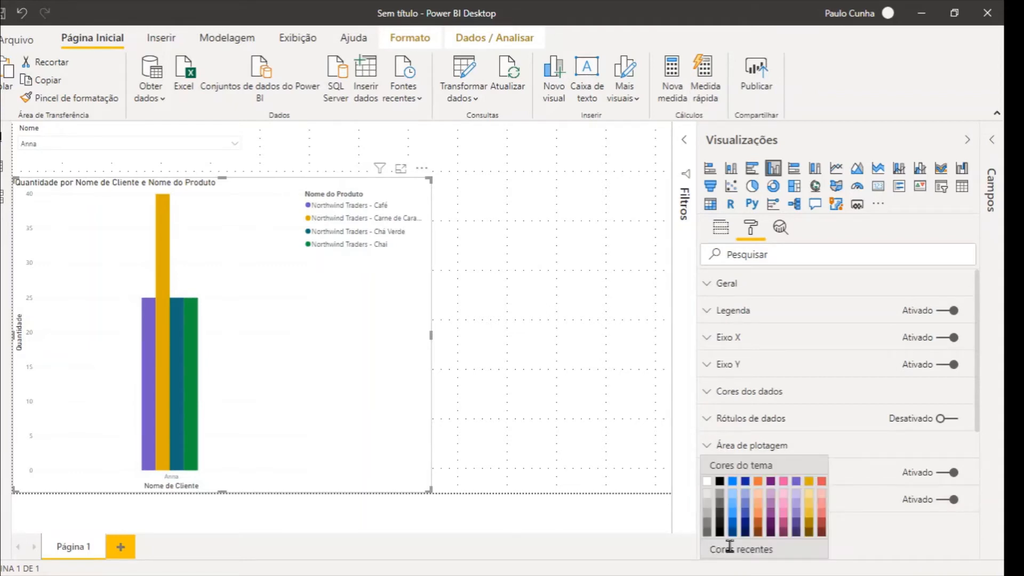
left_click(732, 495)
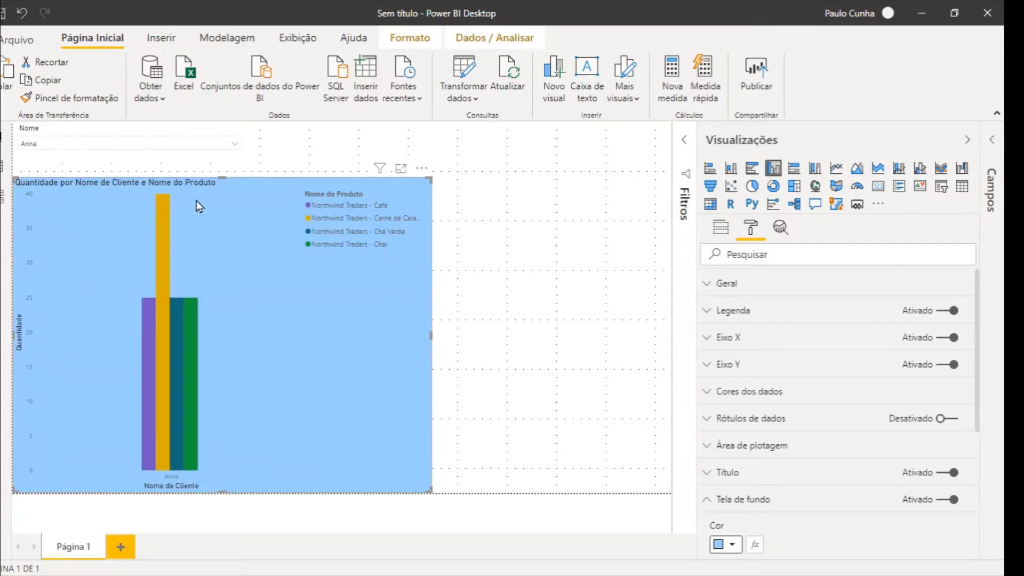
left_click(135, 141)
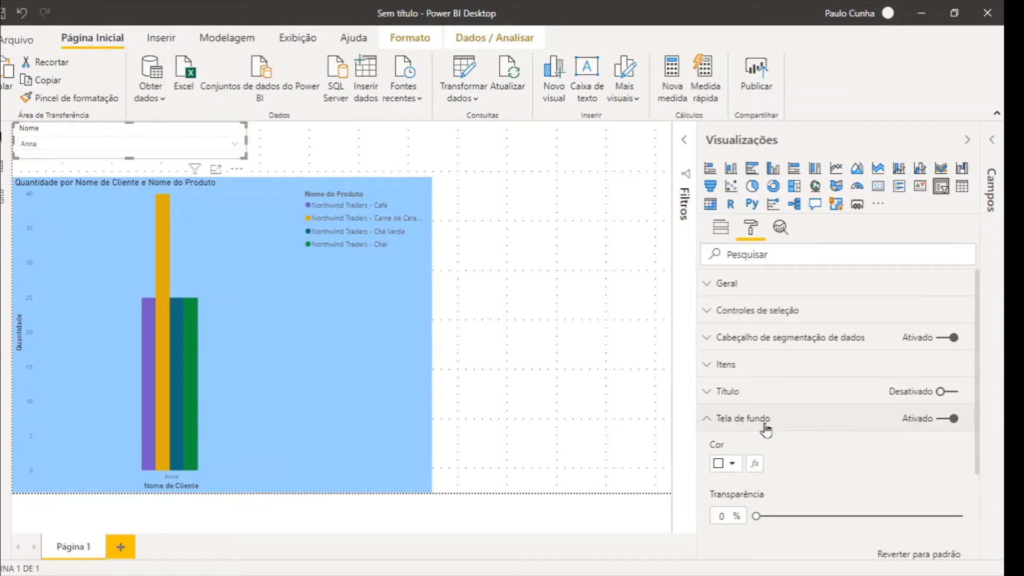
left_click(733, 464)
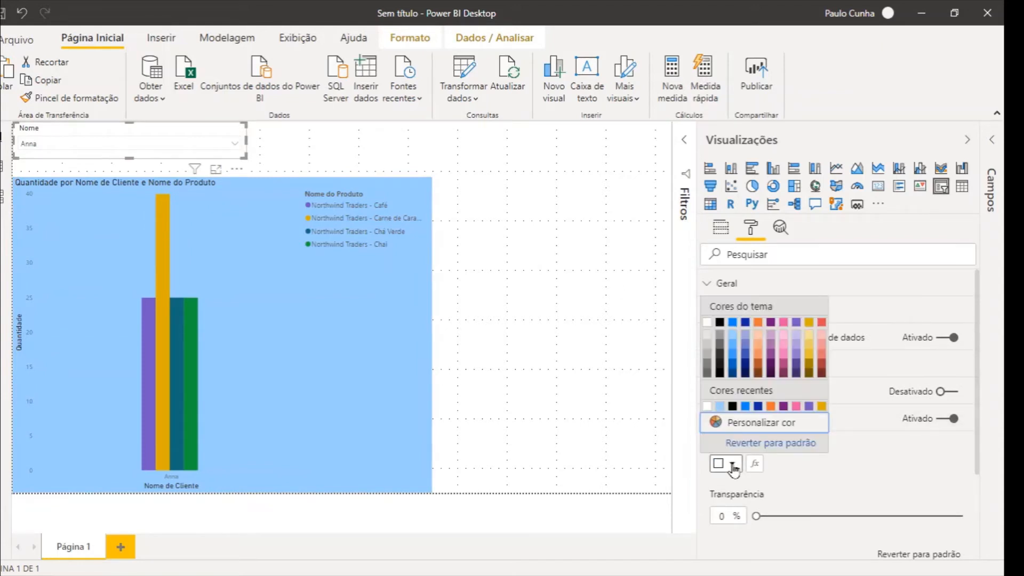
left_click(720, 407)
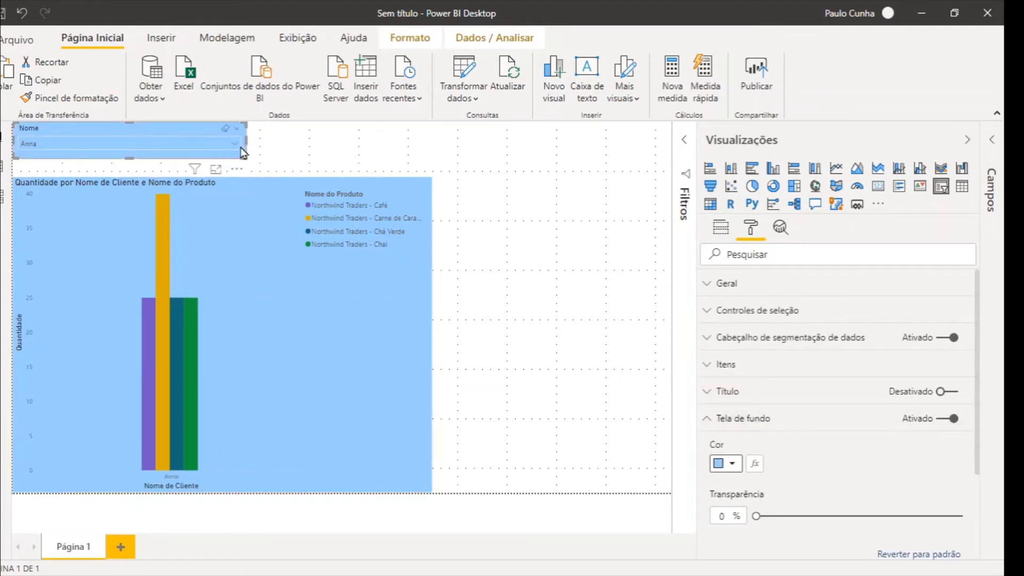
Widen the column chart so that it reaches the right edge of the report page, and deselect it
left_click(274, 265)
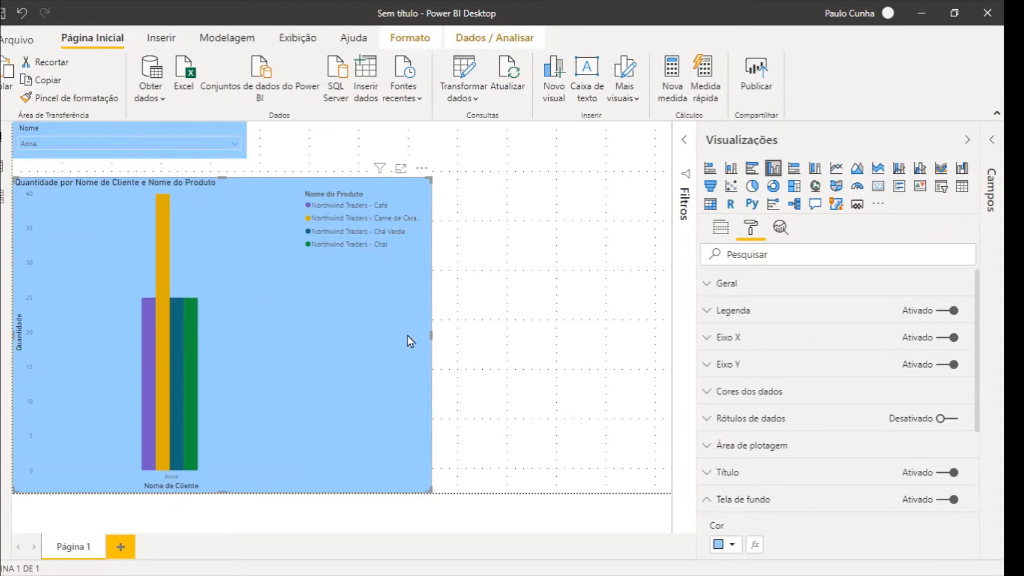
left_click_drag(432, 335, 671, 319)
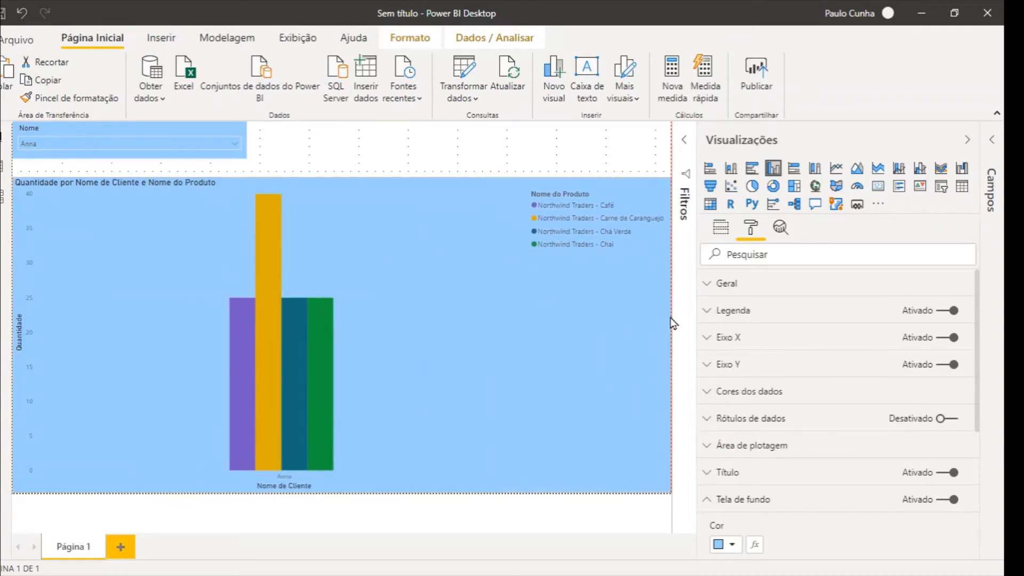
key("Escape")
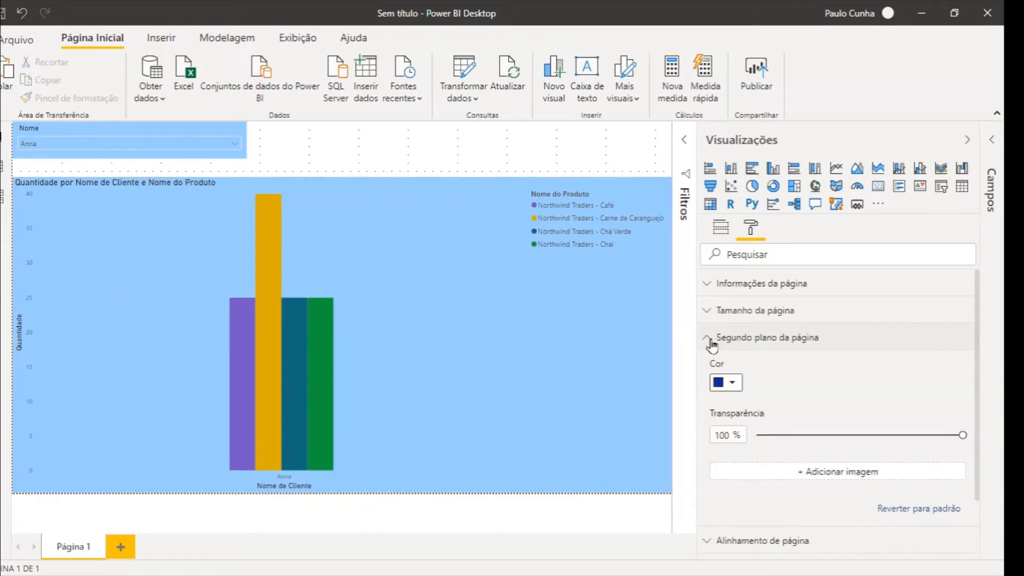
Set the report page's Papel de parede colour to the dark blue theme colour
left_click(713, 338)
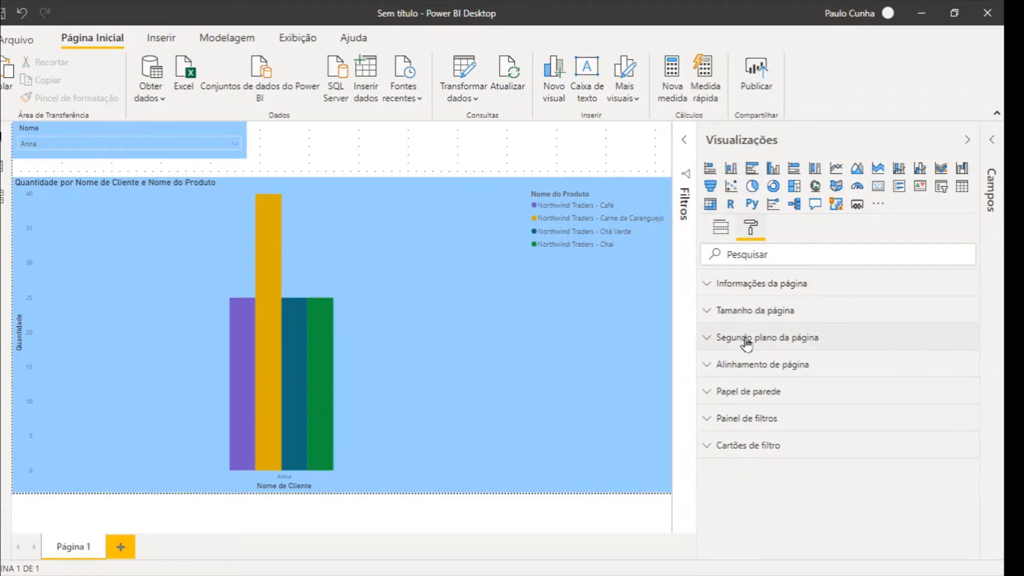
left_click(742, 398)
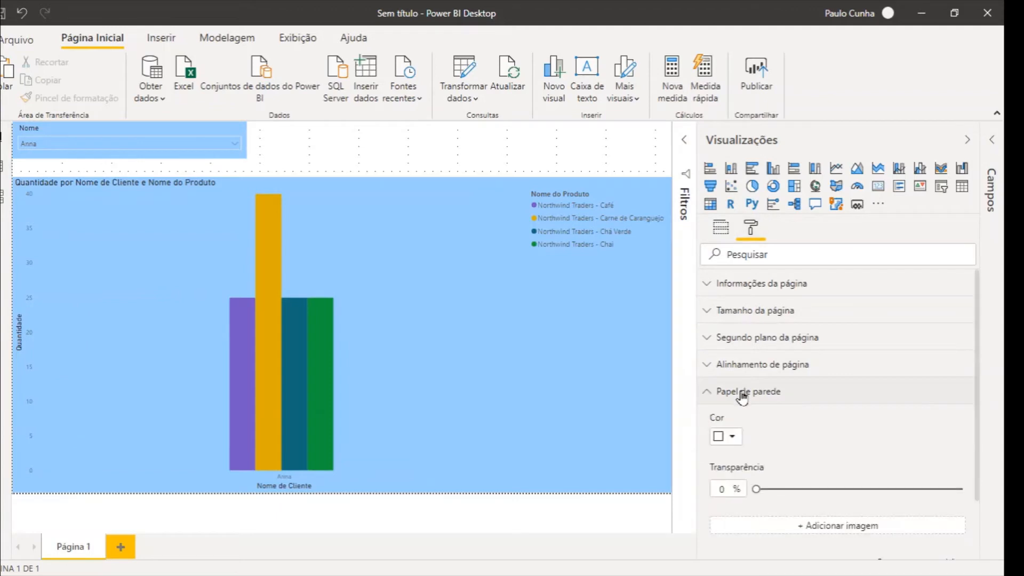
left_click(728, 441)
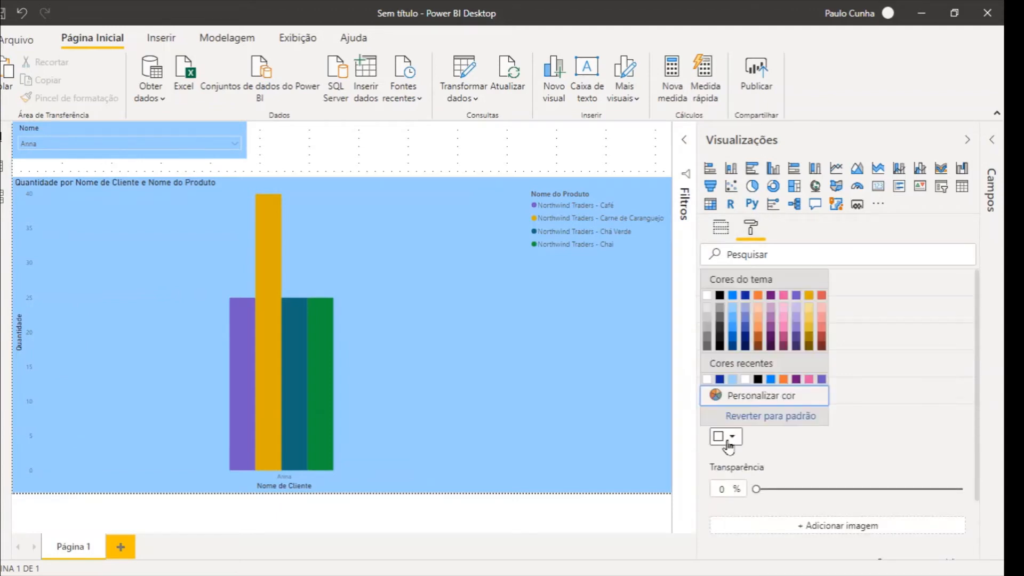
left_click(746, 297)
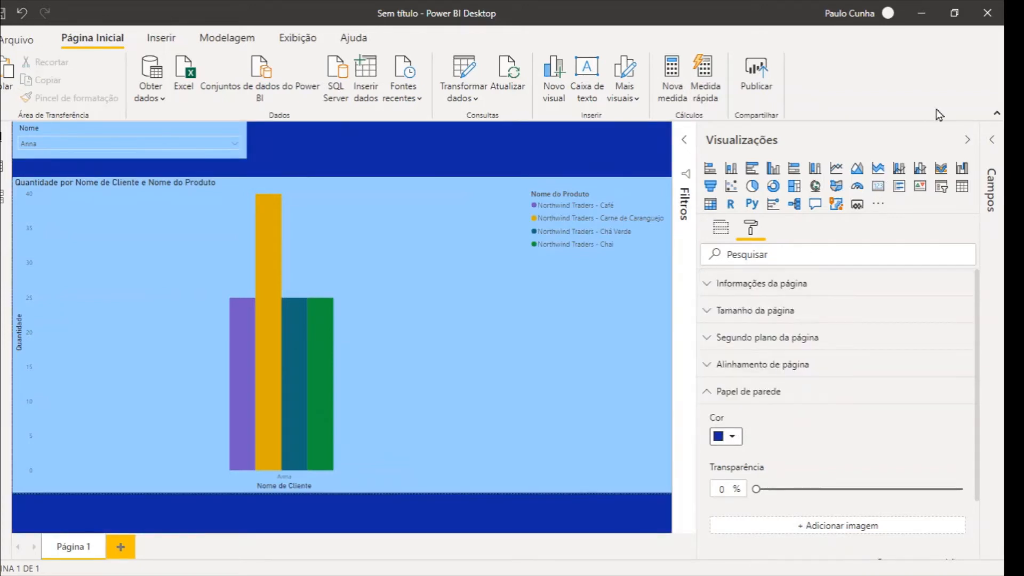
Collapse the visualizations pane and the ribbon to view the report page enlarged, and restore both
left_click(967, 140)
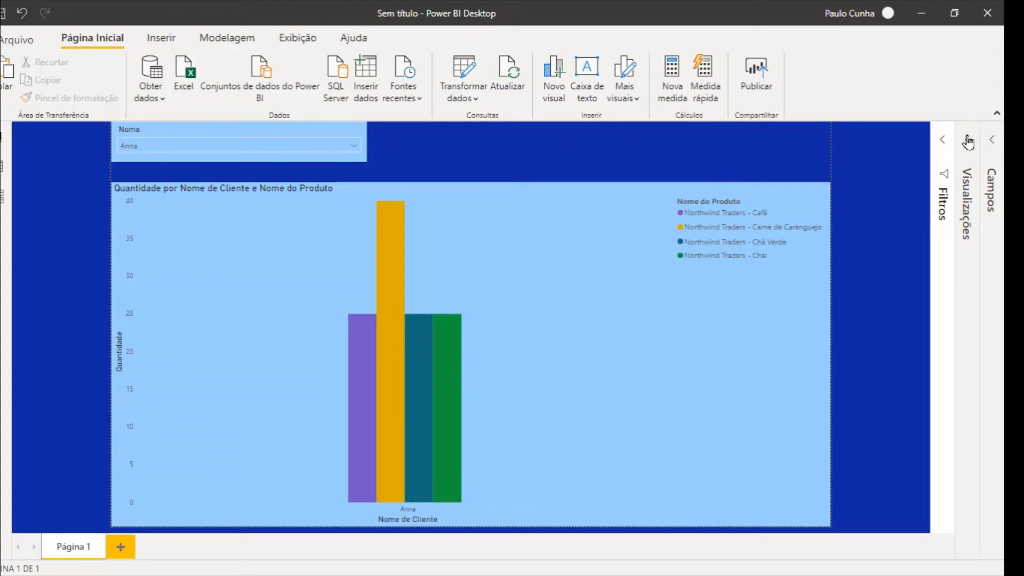
left_click(998, 115)
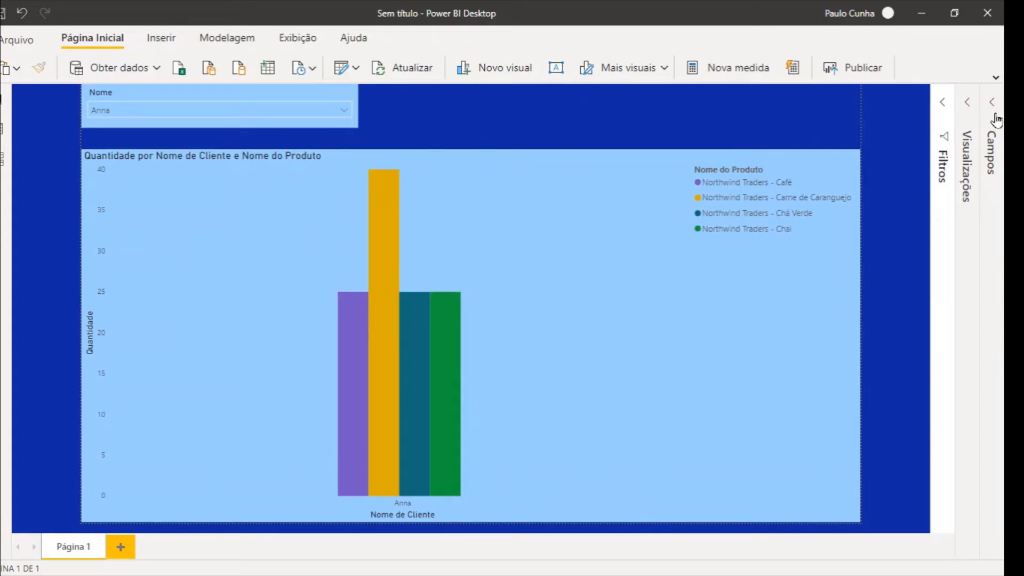
left_click(997, 80)
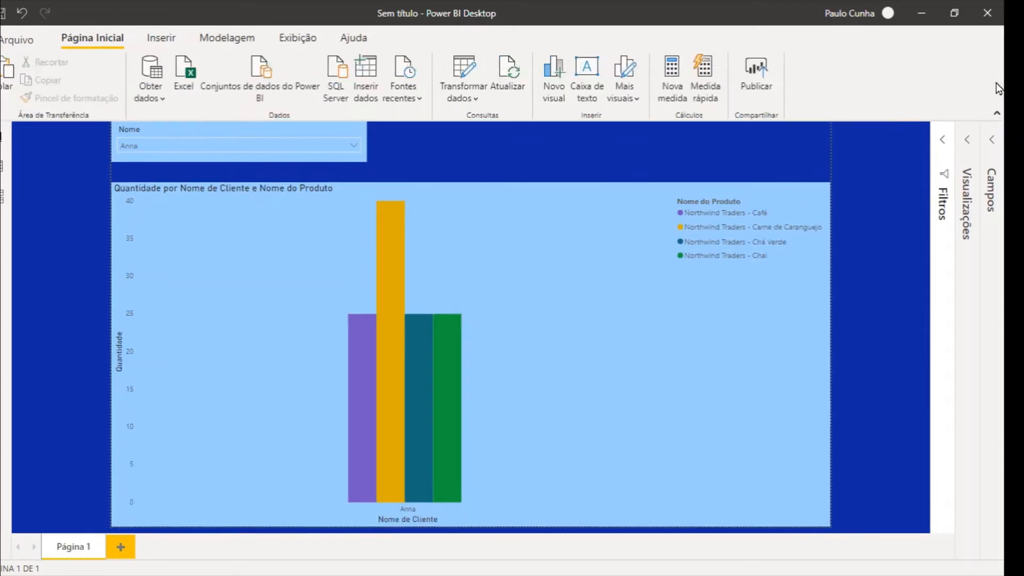
left_click(968, 143)
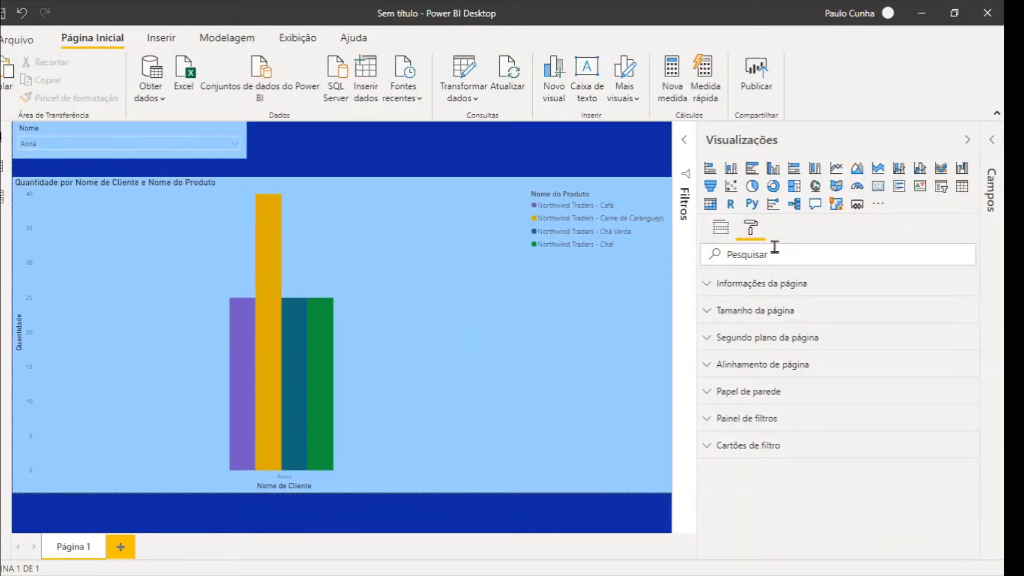
Inspect the quantities of the chart's columns and turn on the chart's data labels (Rótulos de dados)
left_click(512, 325)
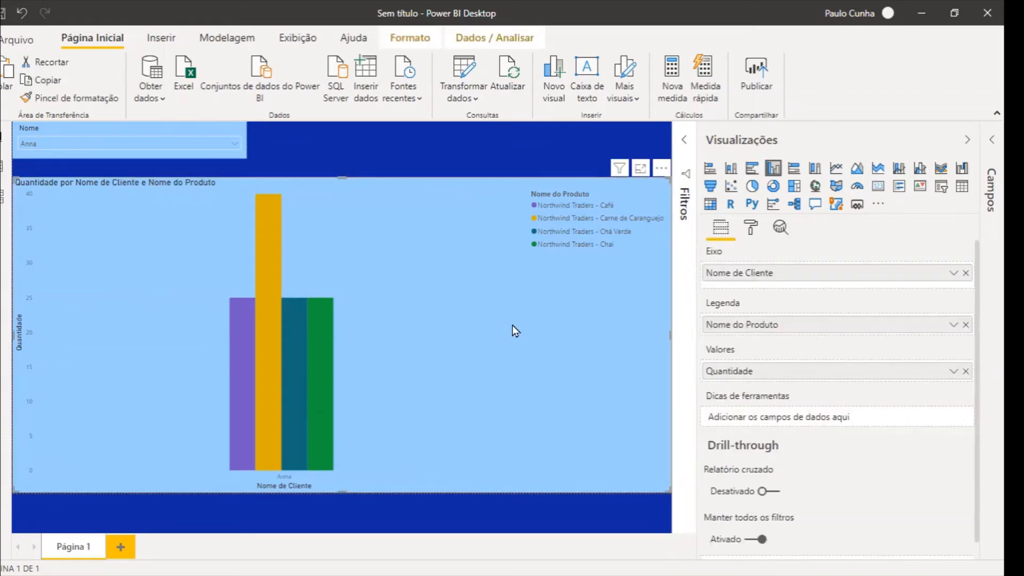
left_click(758, 231)
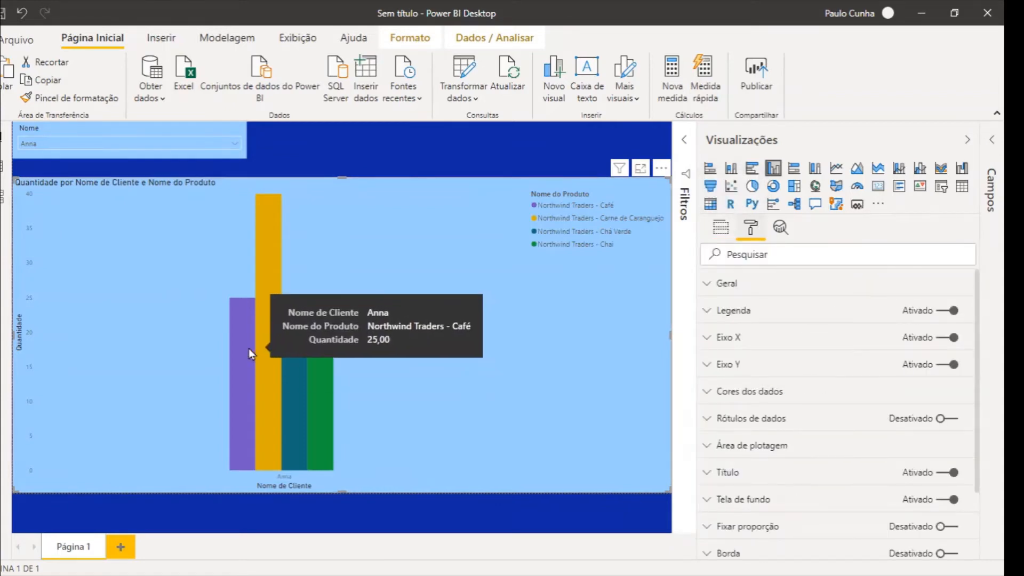
mouse_move(281, 352)
mouse_move(319, 350)
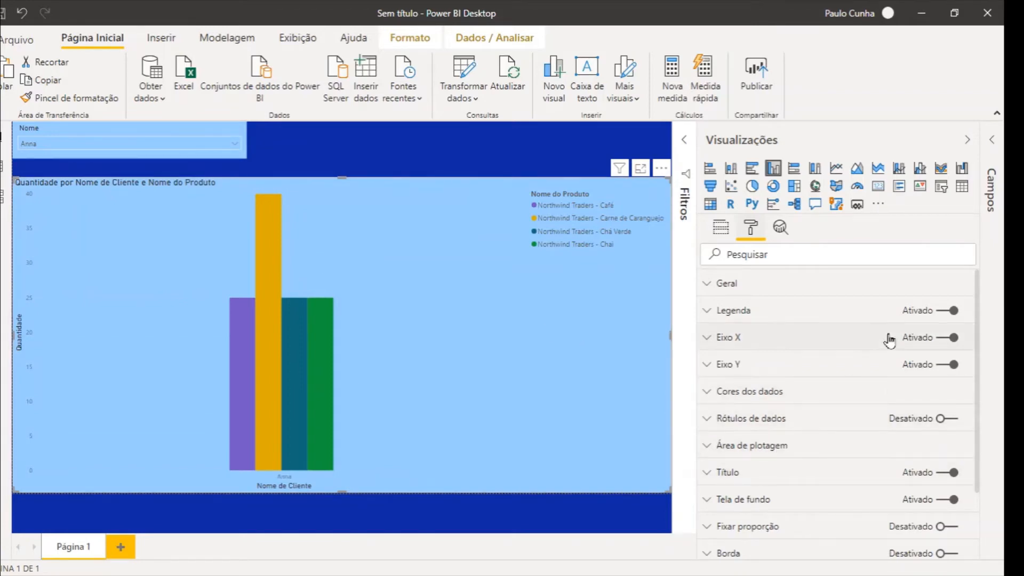
left_click_drag(977, 275, 981, 338)
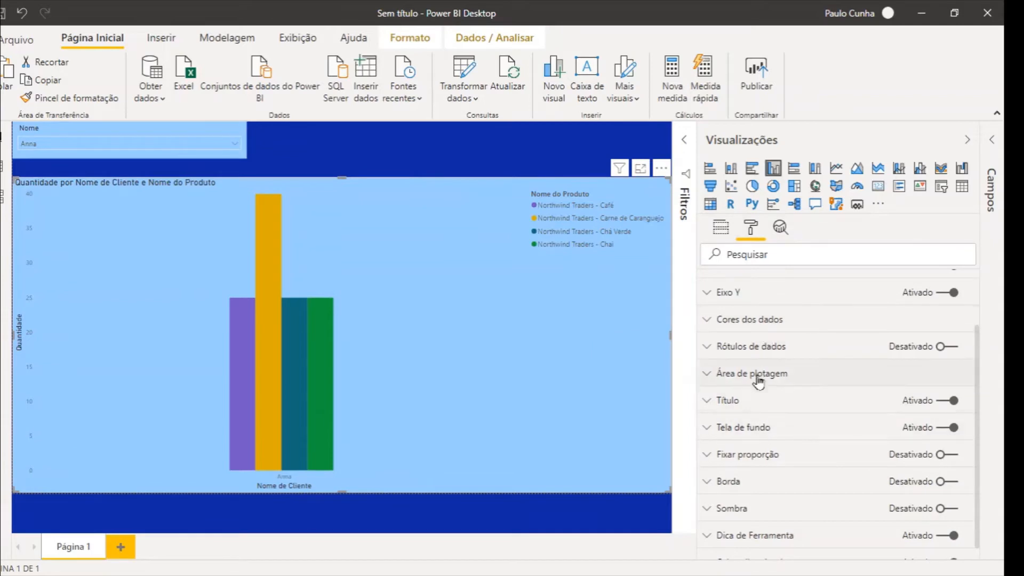
left_click(755, 351)
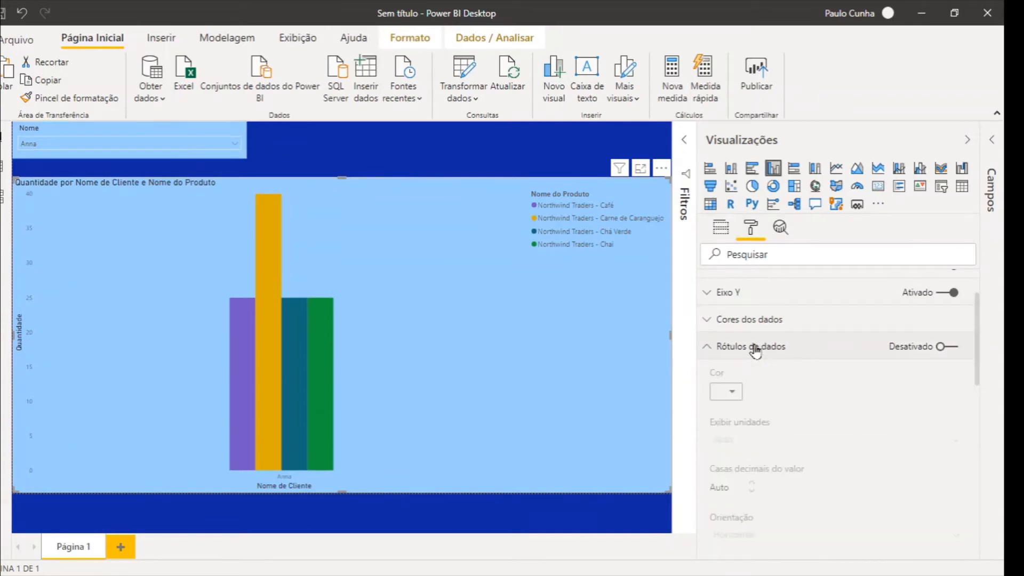
left_click(949, 347)
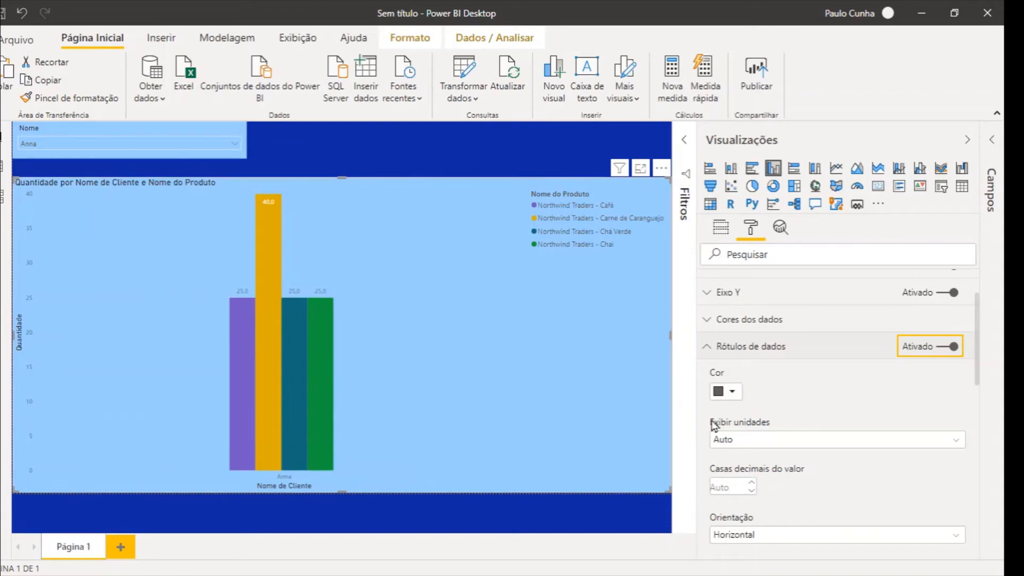
Review the display unit choices for the chart's data labels and set the labels' text size to 12 pt
left_click(739, 441)
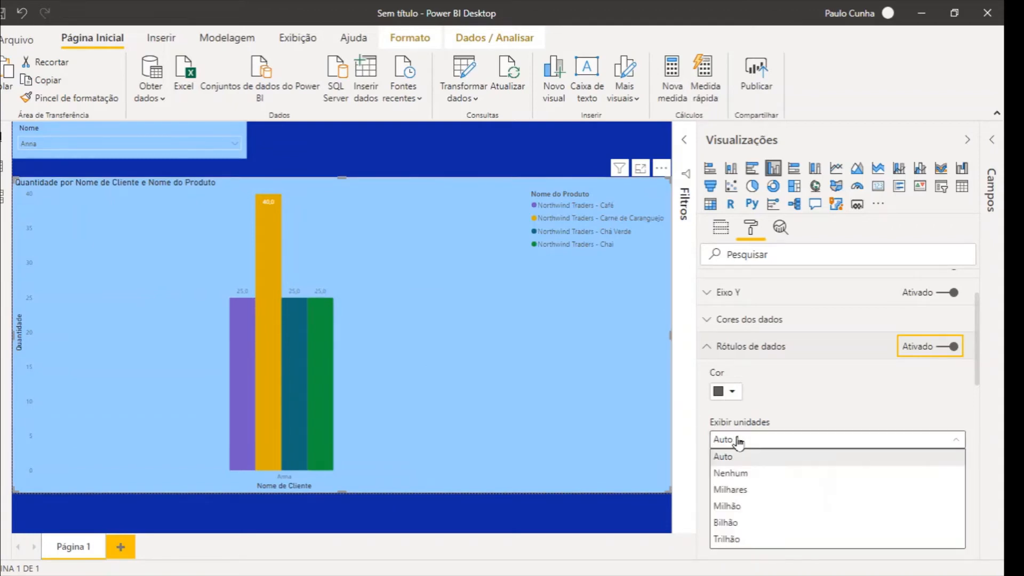
left_click(739, 441)
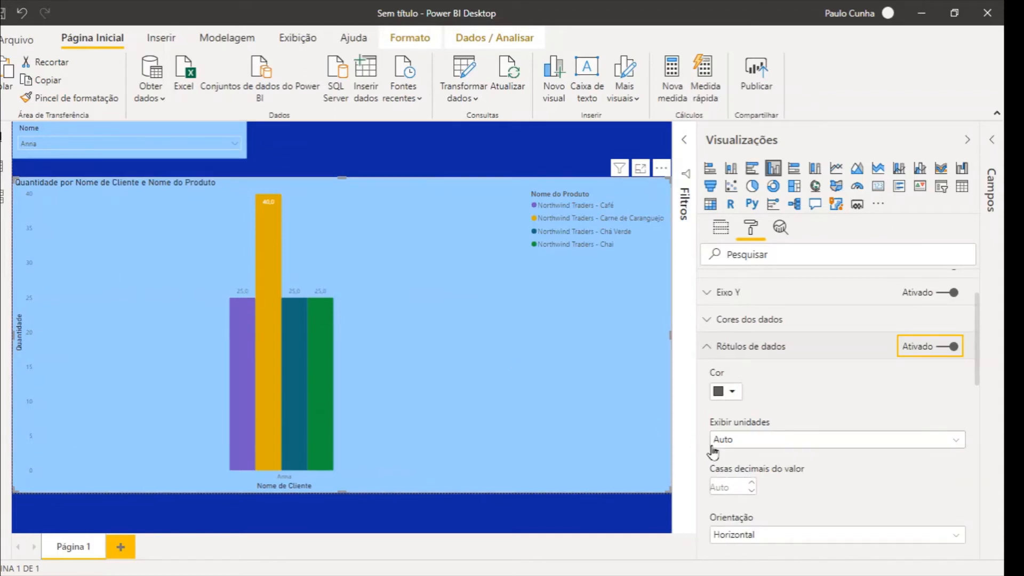
left_click_drag(978, 372, 980, 420)
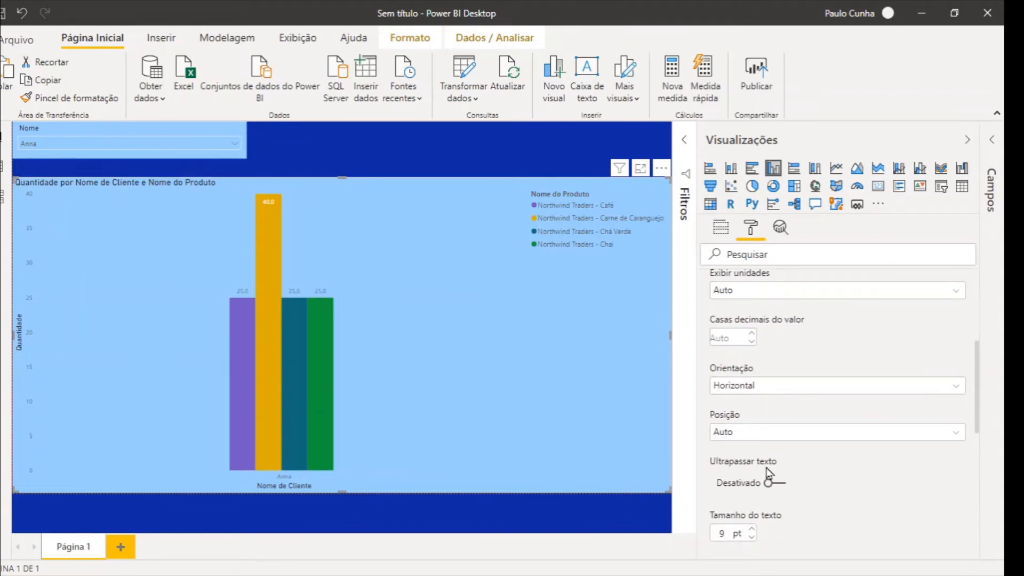
left_click(752, 530)
left_click(752, 530)
left_click(752, 529)
Set the position of the chart's data labels to Extremidade interna
mouse_move(978, 432)
left_mouse_down()
mouse_move(980, 546)
mouse_move(979, 432)
left_mouse_up()
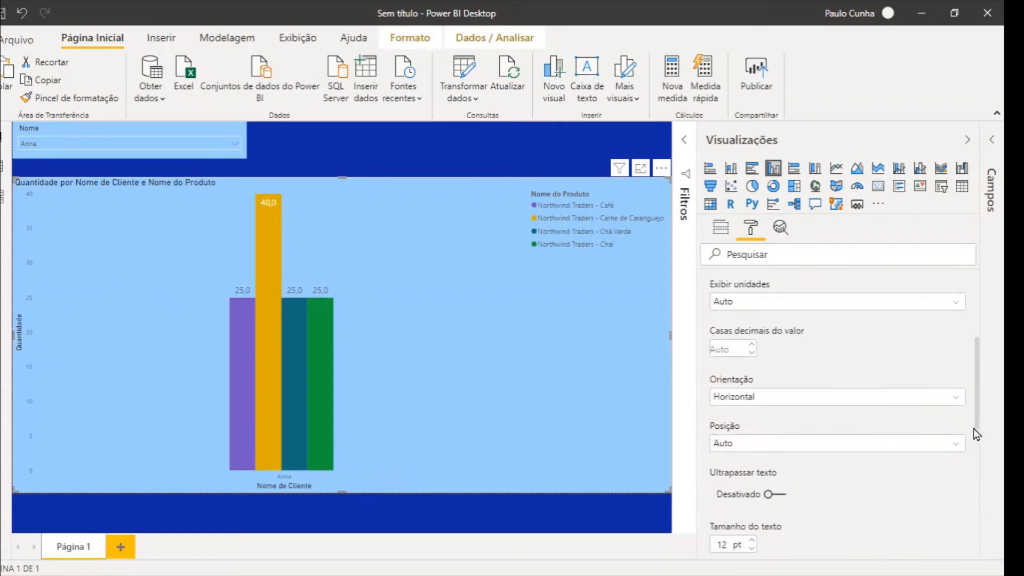
left_click(956, 447)
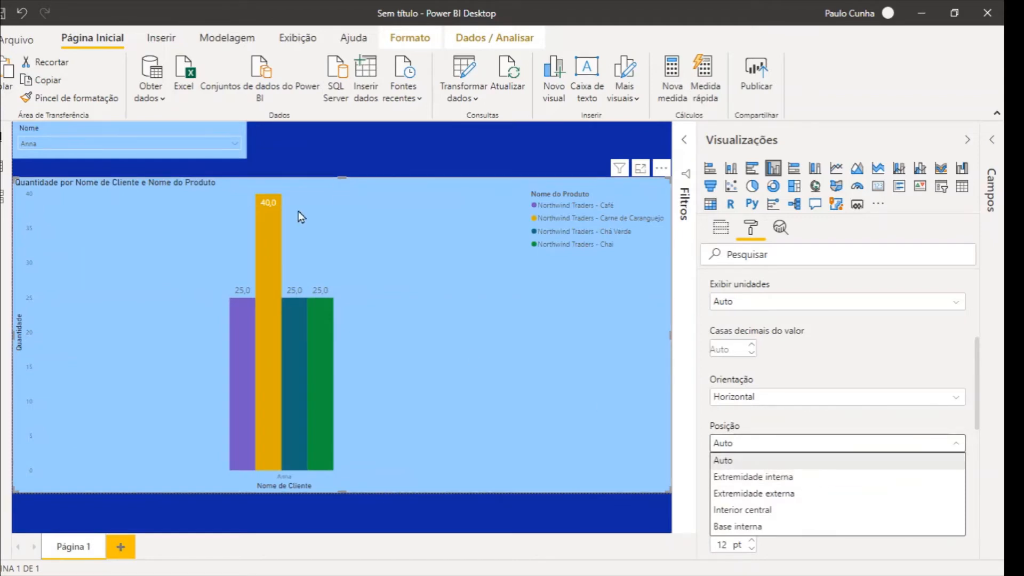
left_click(757, 478)
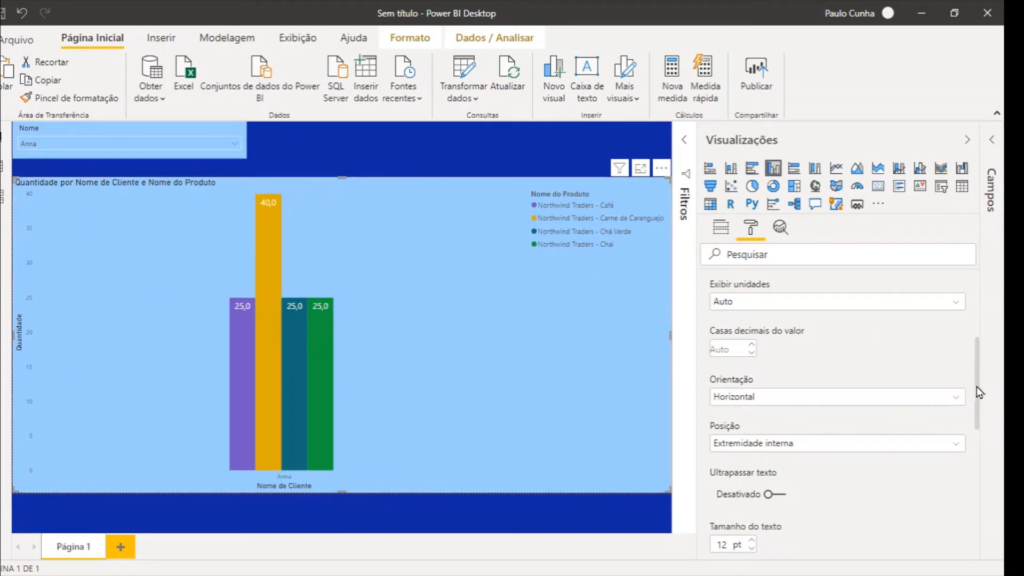
Set the text size of the column chart's X-axis (Eixo X) labels to 12 pt
left_click_drag(977, 386, 971, 258)
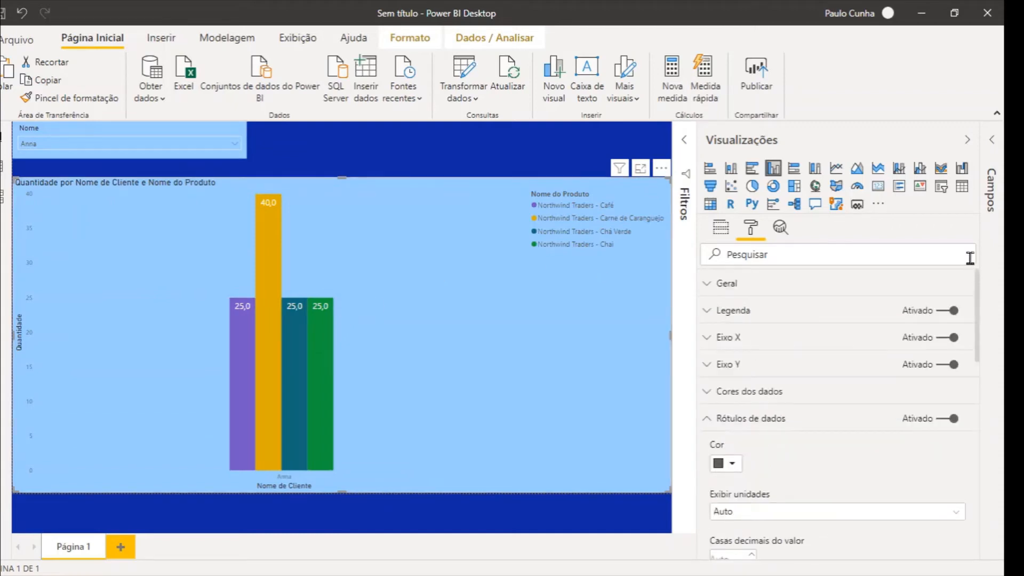
left_click(708, 338)
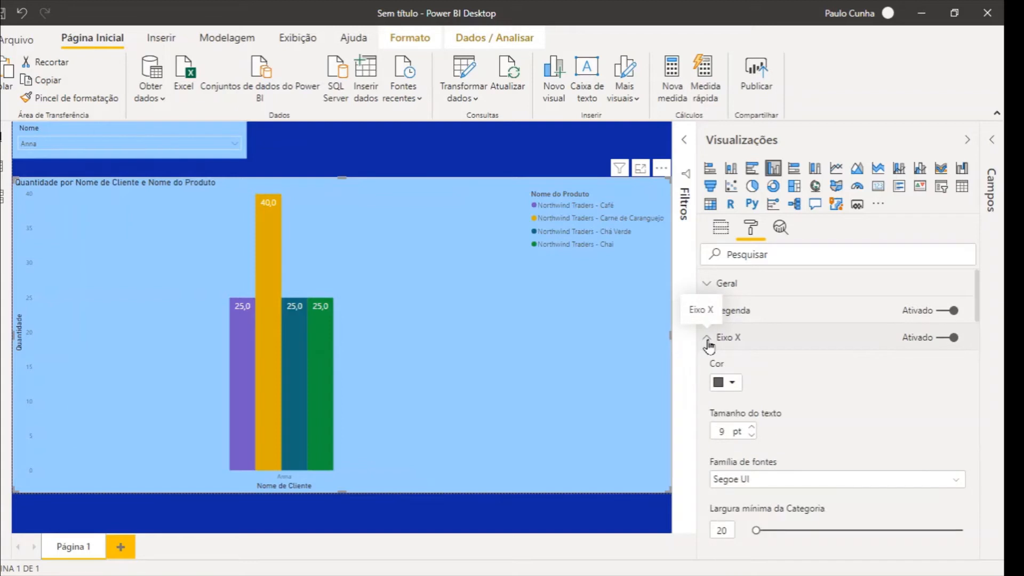
left_click(752, 428)
left_click(752, 427)
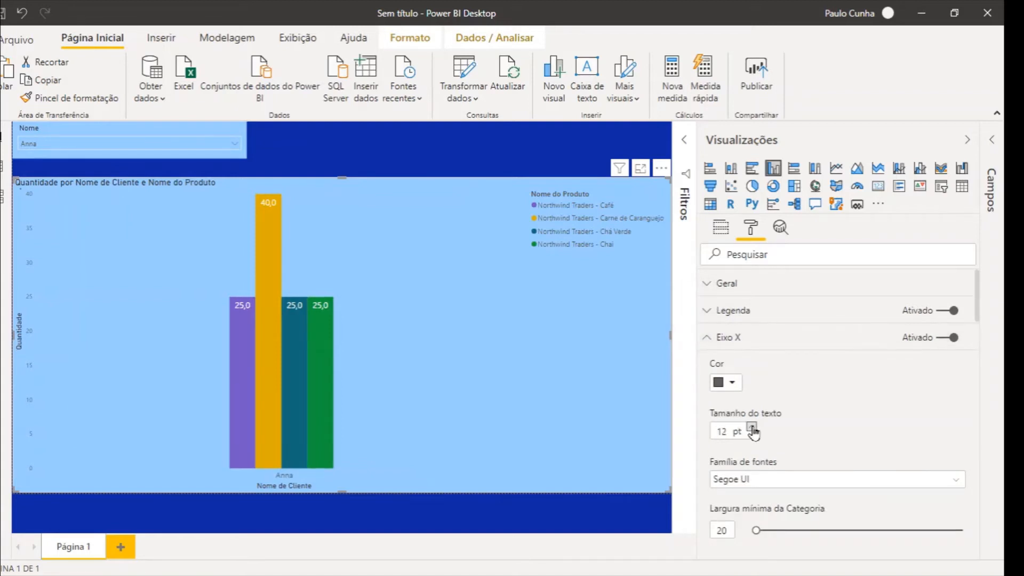
left_click(752, 428)
left_click(753, 434)
left_click(753, 435)
Turn off the X-axis title (Título under Eixo X) of the column chart
left_click(708, 316)
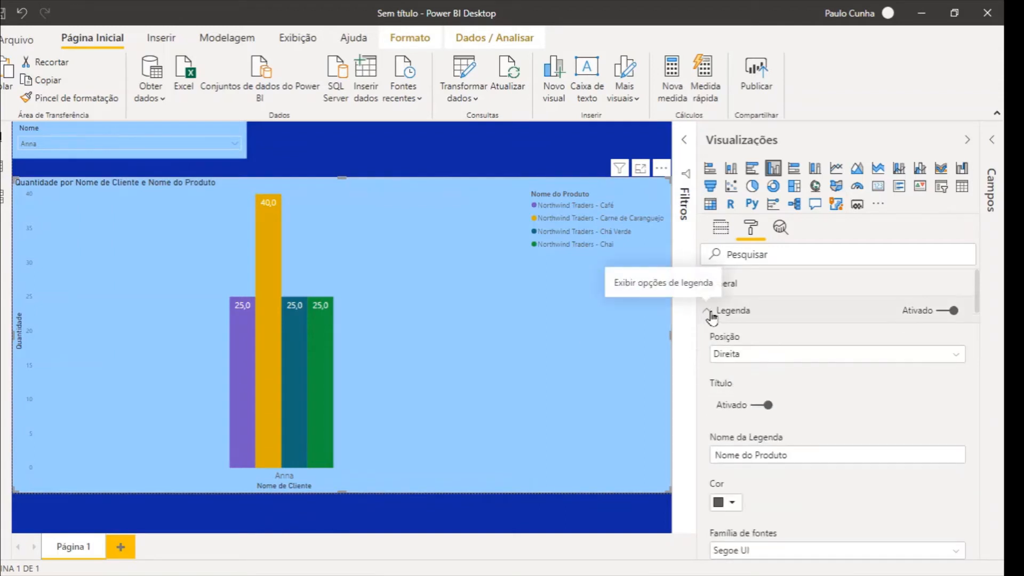
left_click(712, 316)
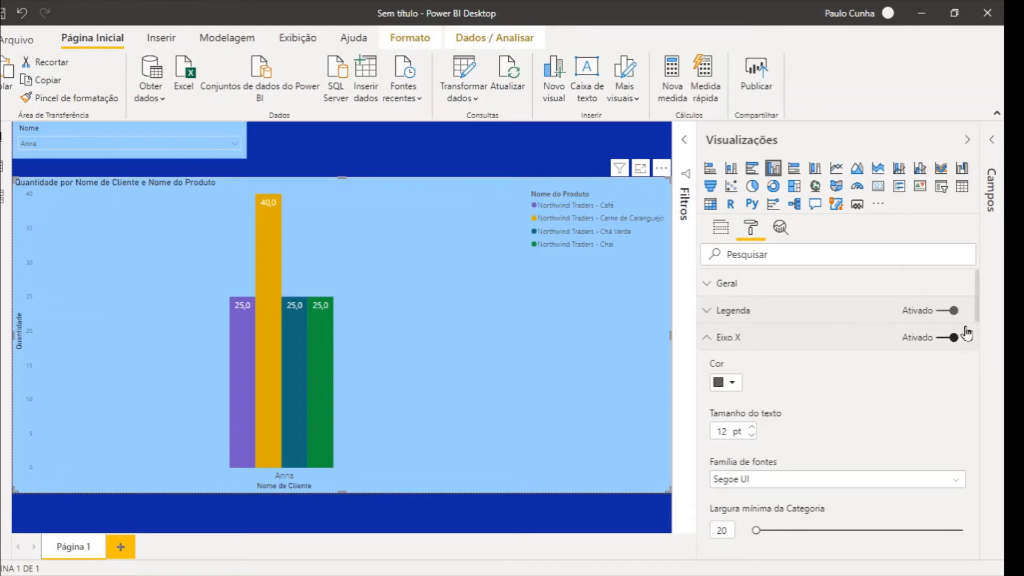
left_click_drag(980, 308, 976, 368)
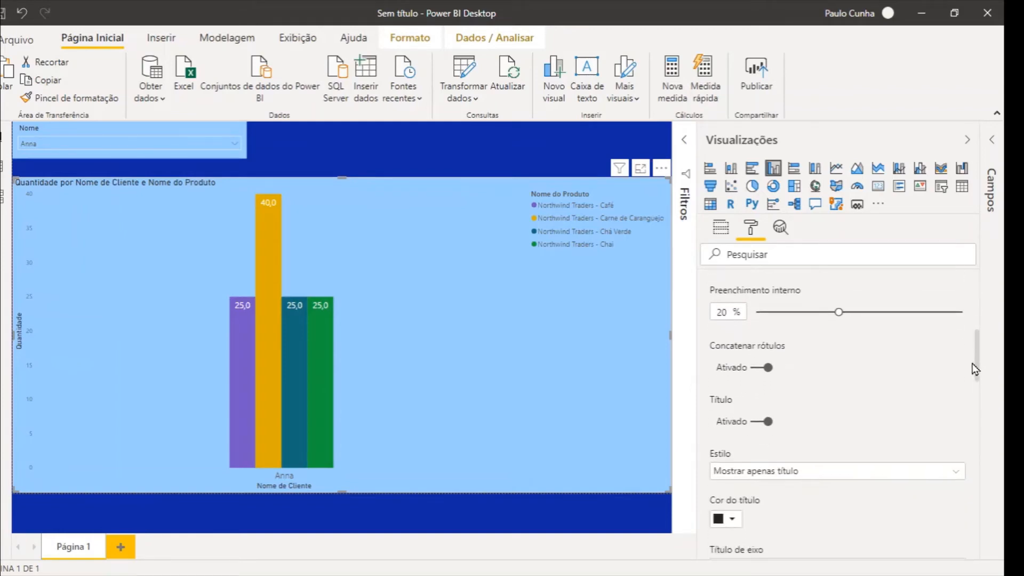
left_click(754, 425)
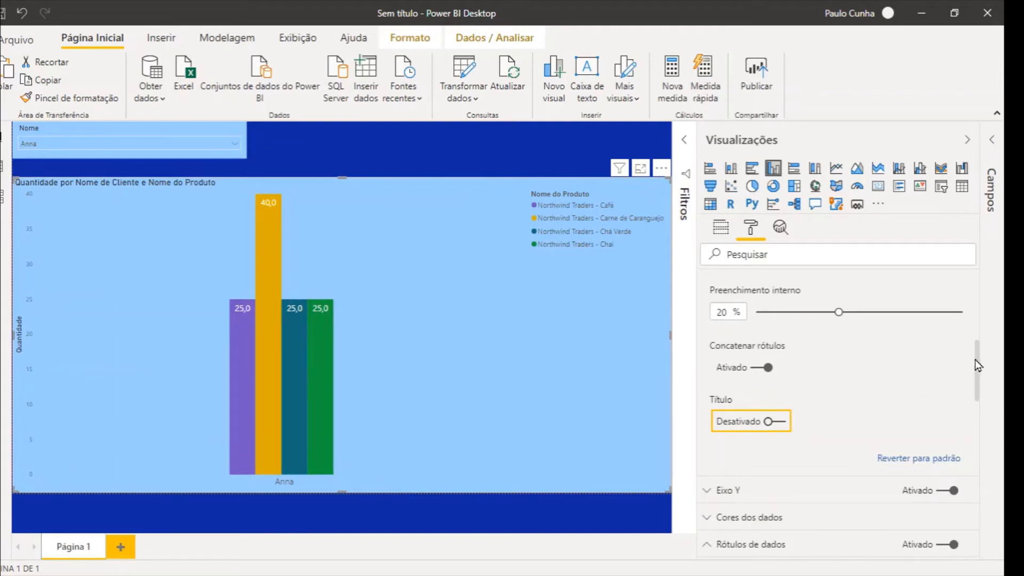
Set the text size of the column chart's Y-axis (Eixo Y) labels to 12 pt
left_click_drag(978, 358, 982, 391)
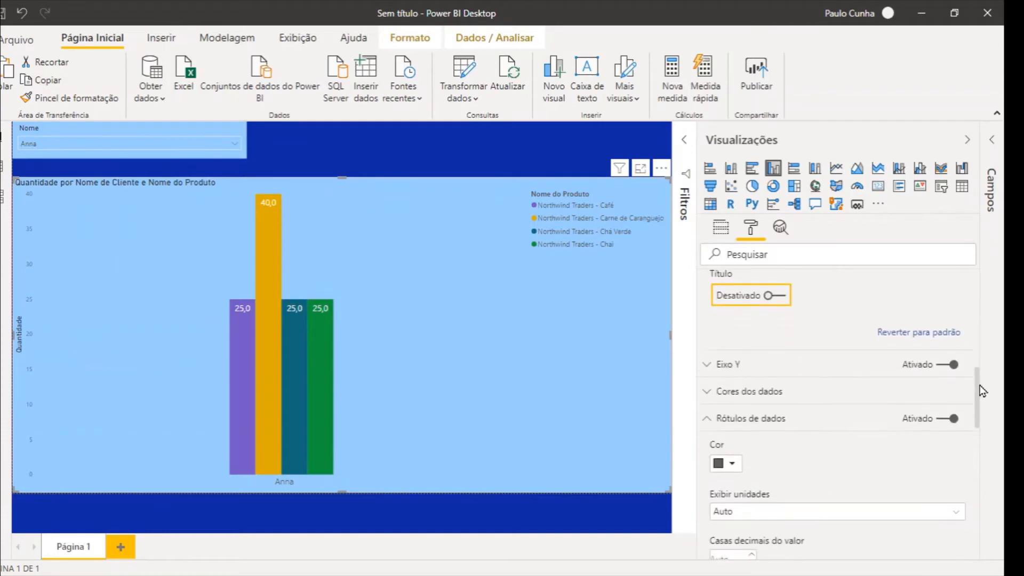
left_click(707, 366)
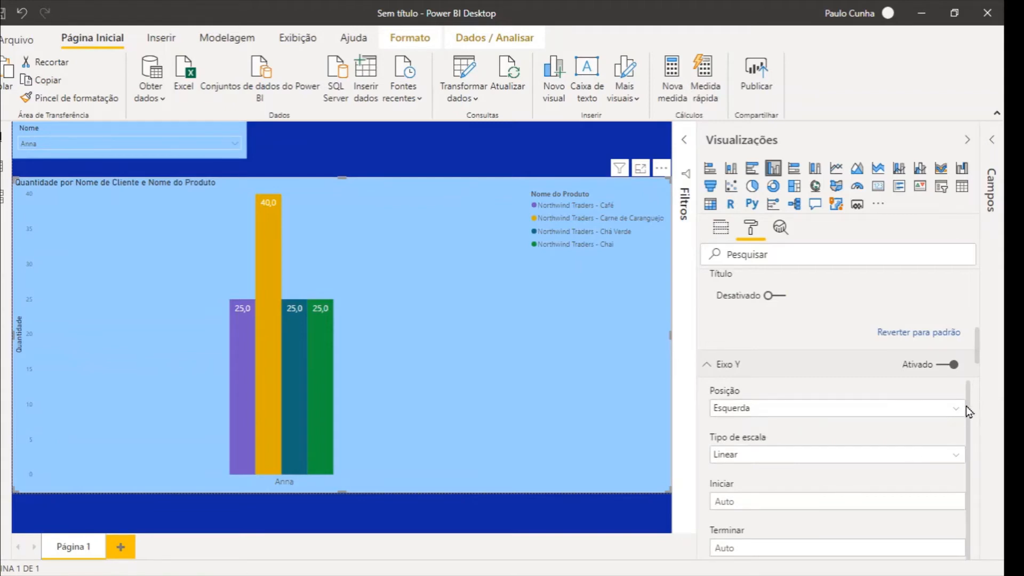
scroll(970, 412, "down", 1)
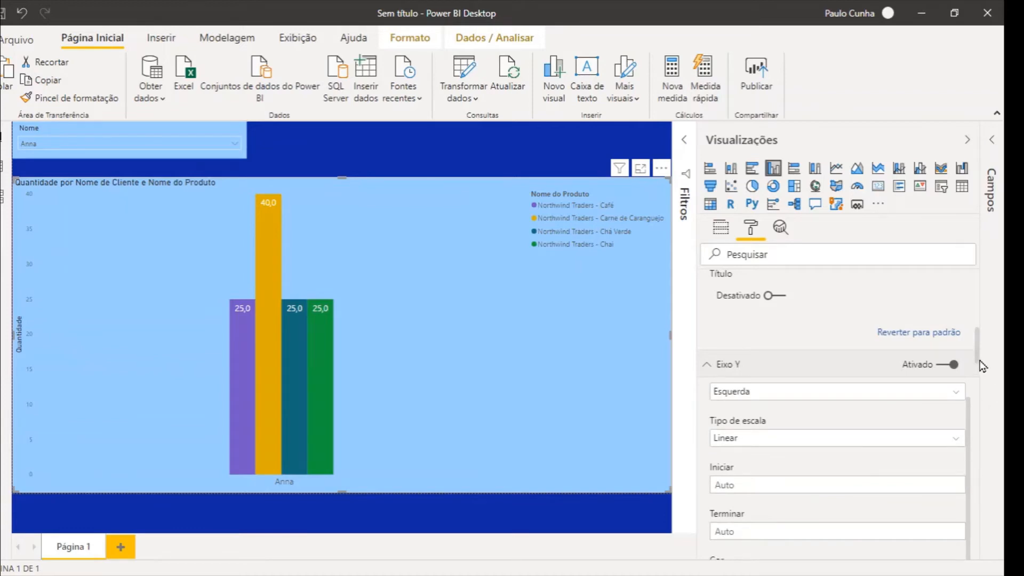
scroll(979, 371, "down", 5)
left_click_drag(977, 367, 977, 392)
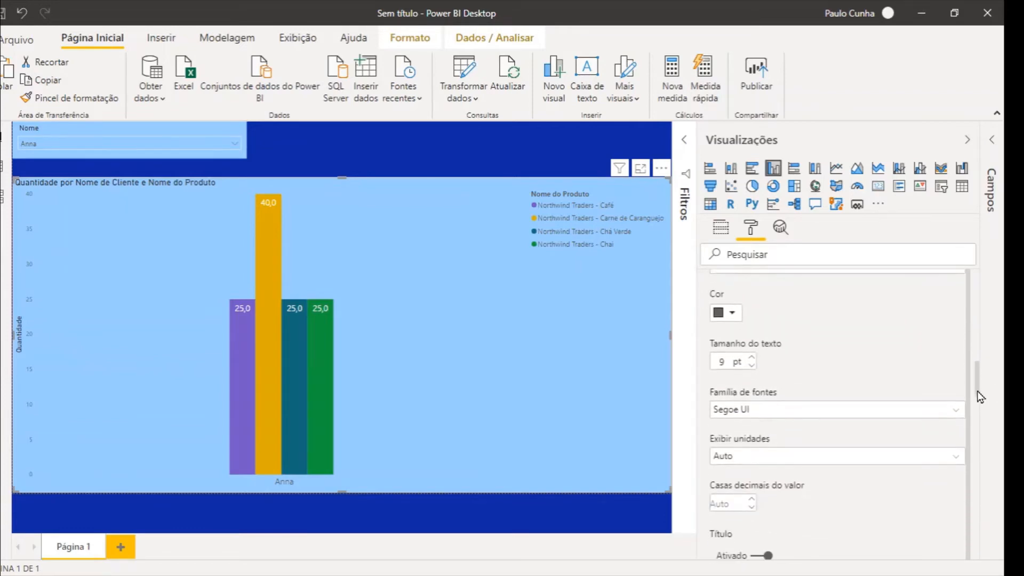
left_click(752, 358)
left_click(752, 358)
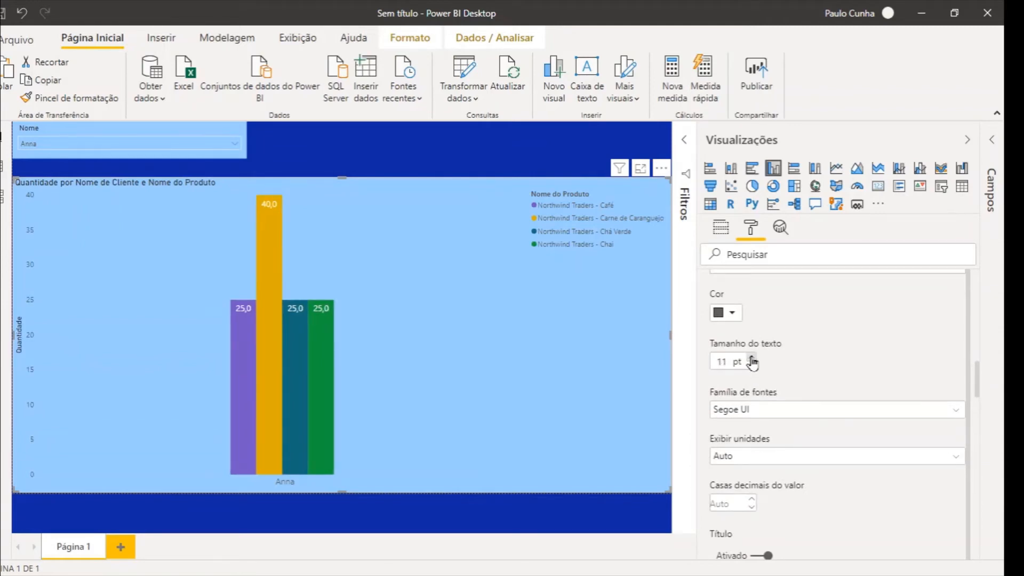
left_click(752, 358)
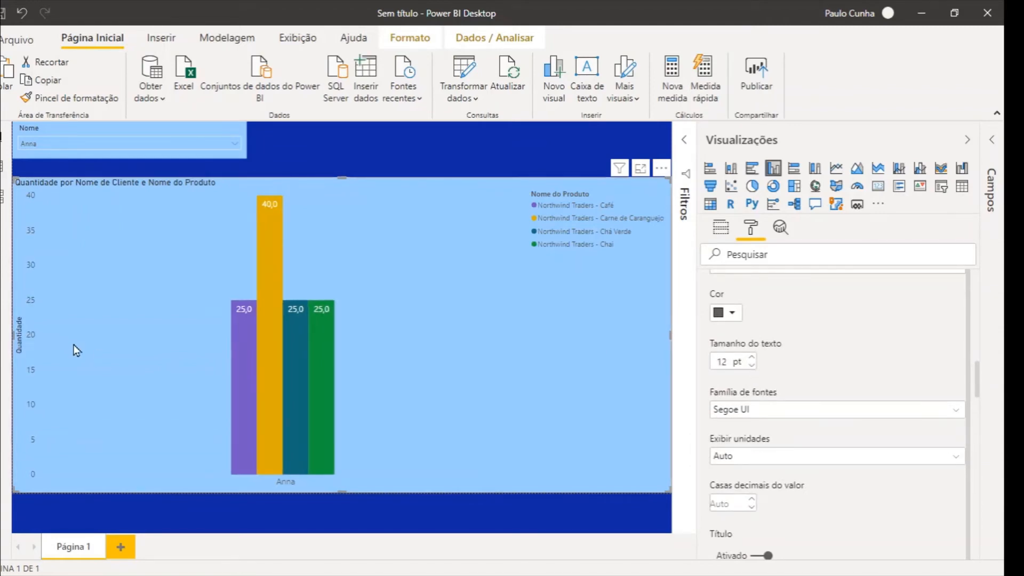
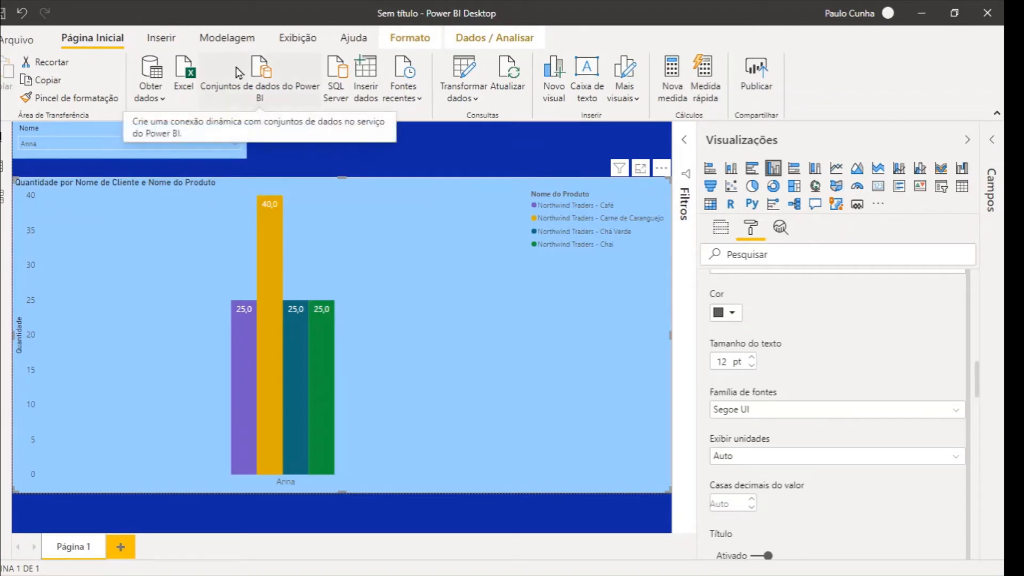
In the Power Query editor, replace "Northwind Traders - " with an empty value in the Nome do Produto column of the Produtos query
left_click(462, 79)
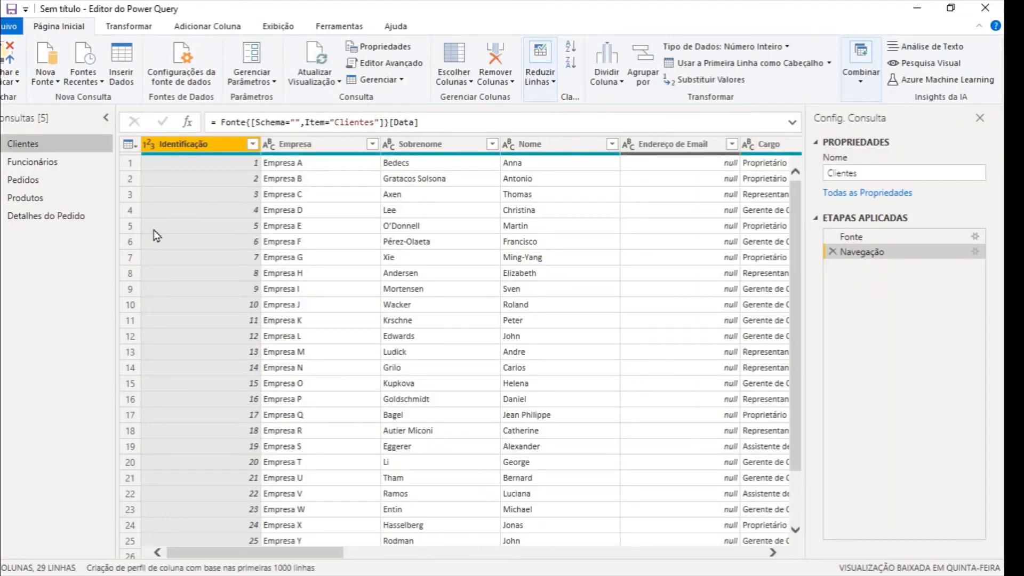
left_click(34, 203)
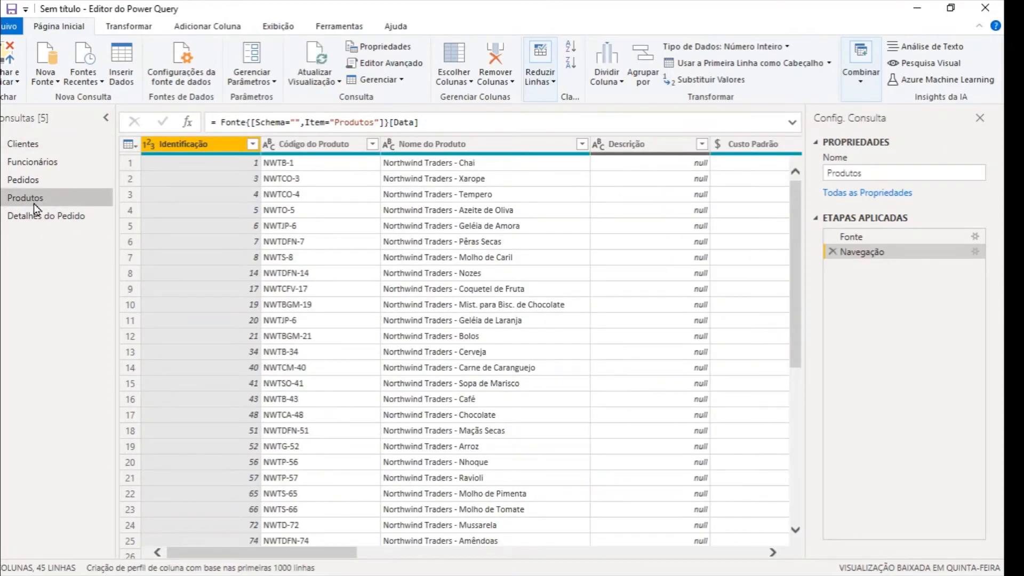
left_click(410, 165)
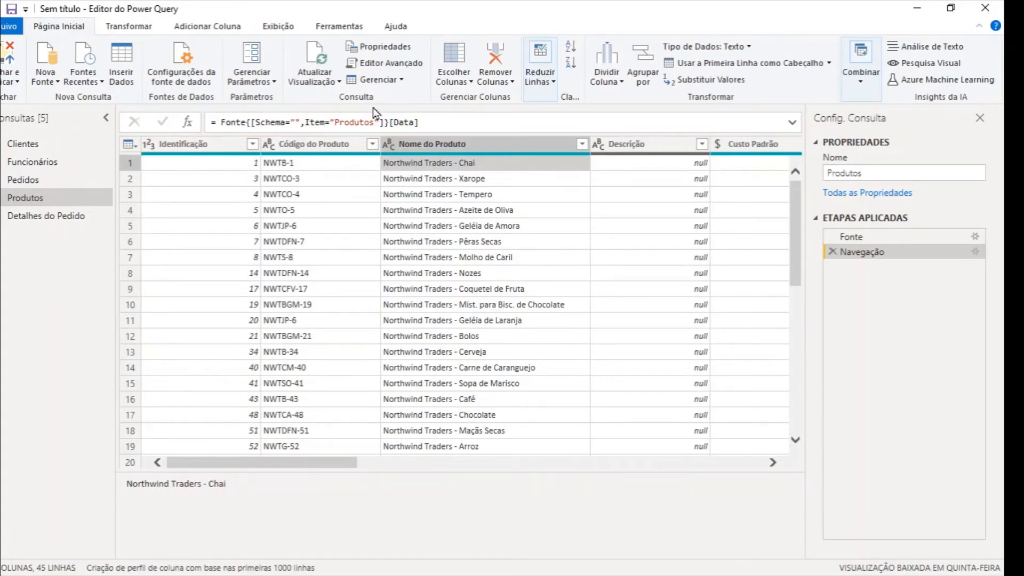
left_click(142, 33)
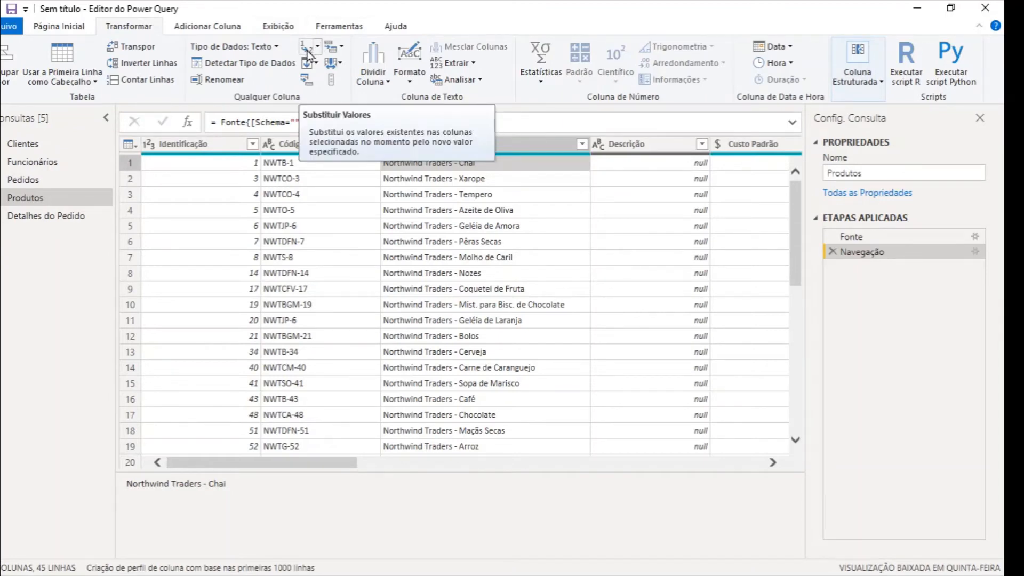
left_click(308, 55)
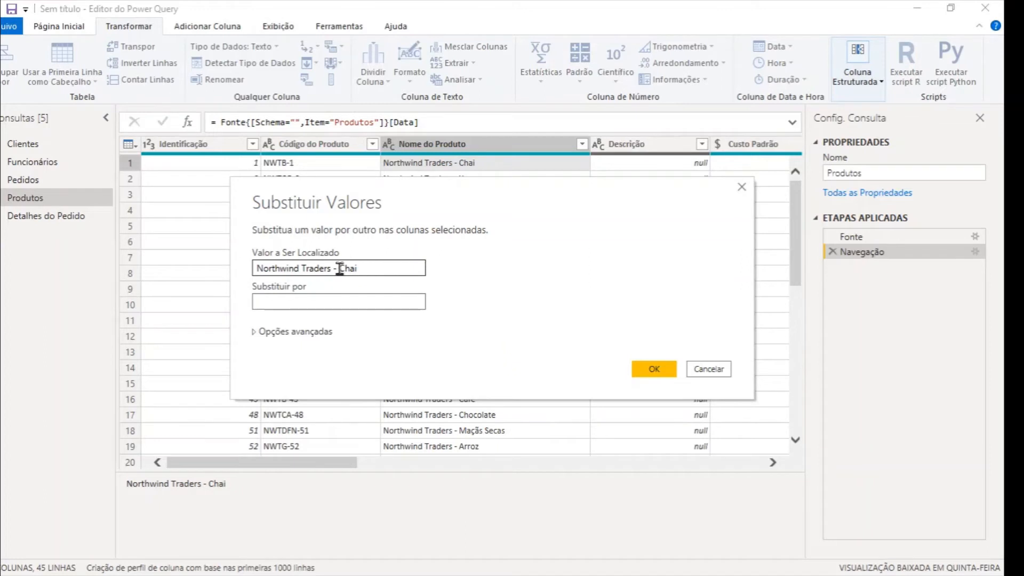
left_click_drag(340, 268, 359, 269)
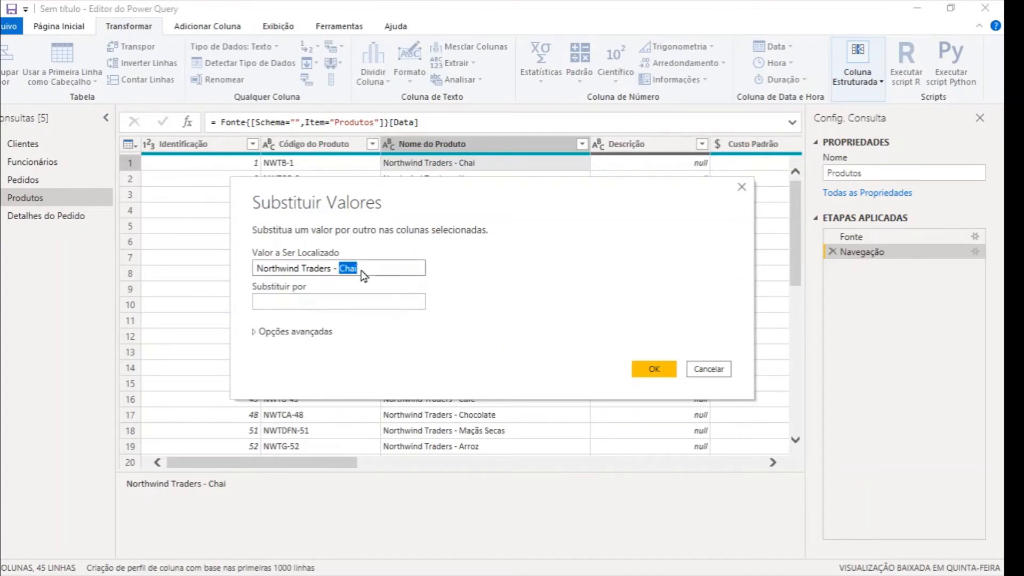
key("BackSpace")
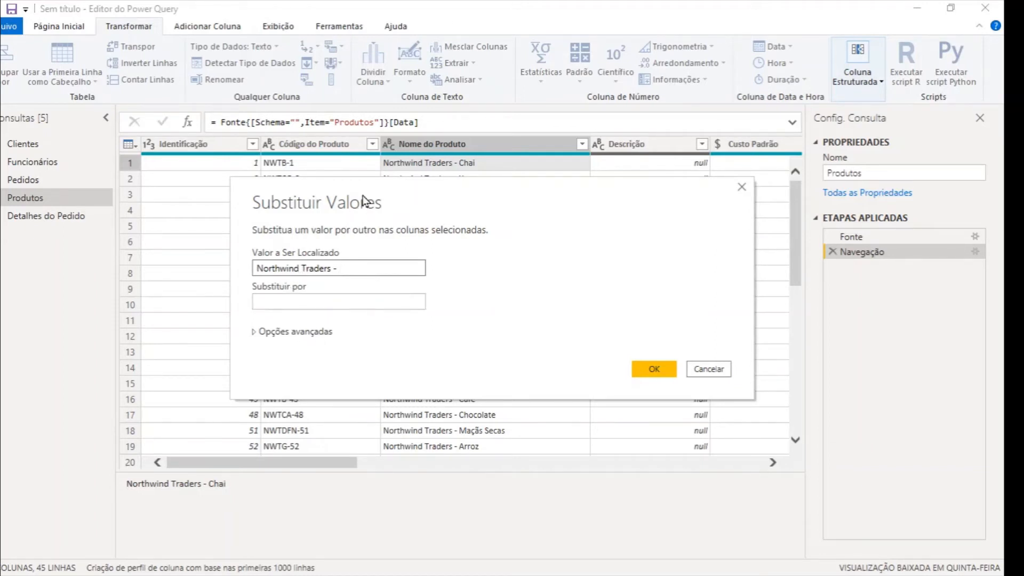
left_click_drag(367, 200, 657, 141)
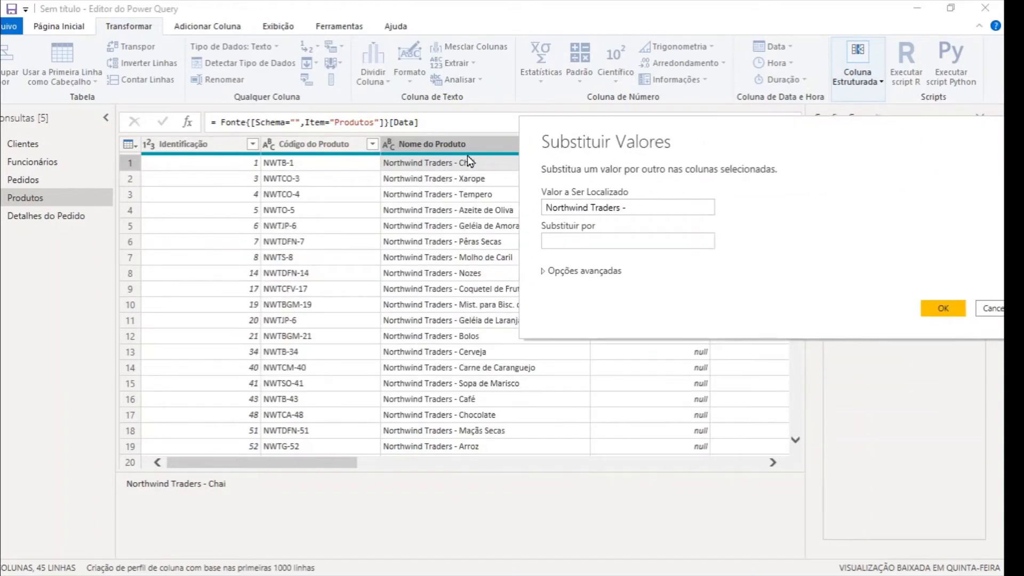
left_click(652, 207)
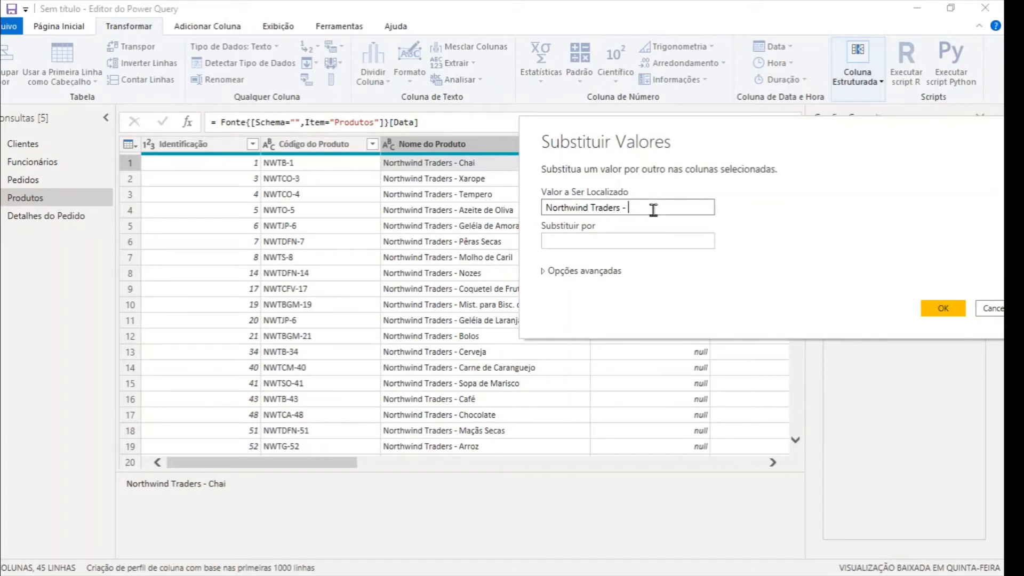
left_click(944, 309)
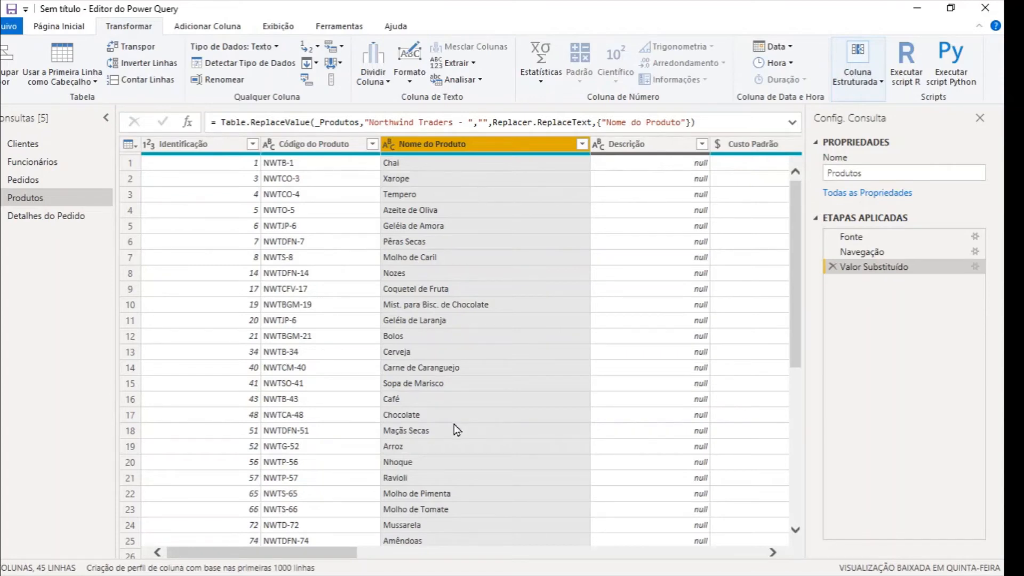
Close the Power Query editor and apply the query changes to the report
left_click(52, 30)
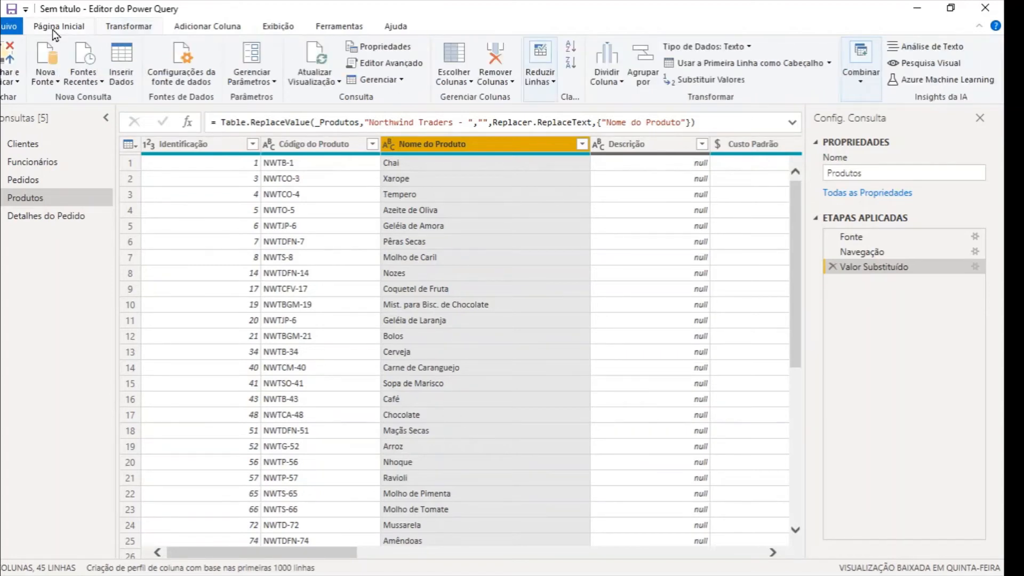
left_click(6, 82)
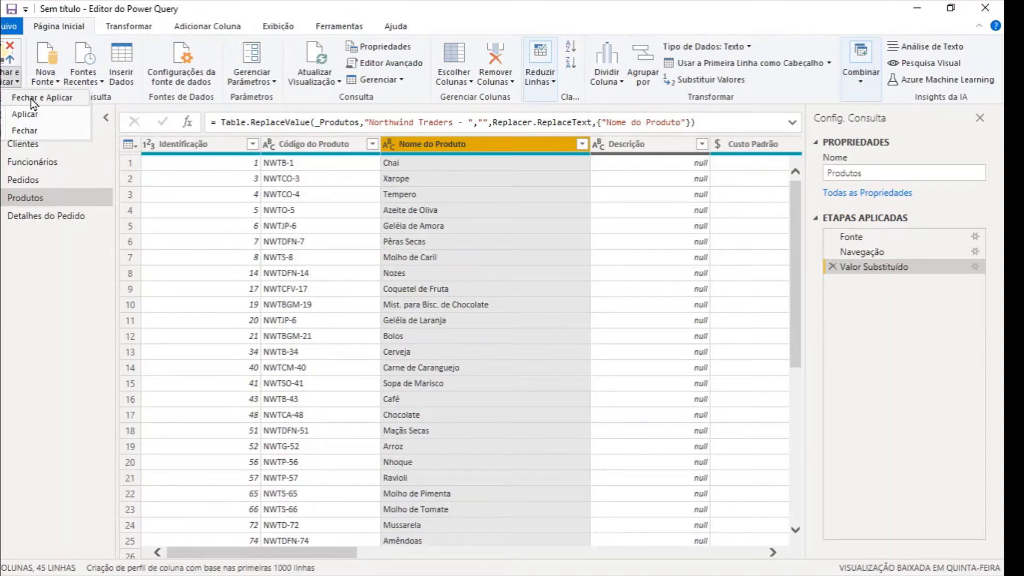
left_click(31, 98)
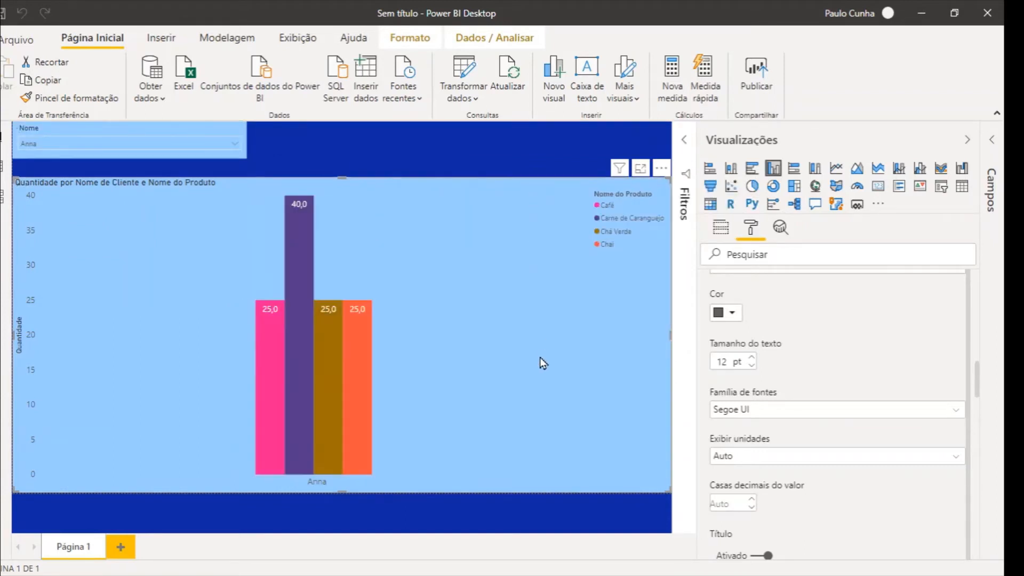
Switch to the "aula 1" report to examine its slicers, table and charts as an example, then return to the untitled report
left_click_drag(604, 204, 605, 224)
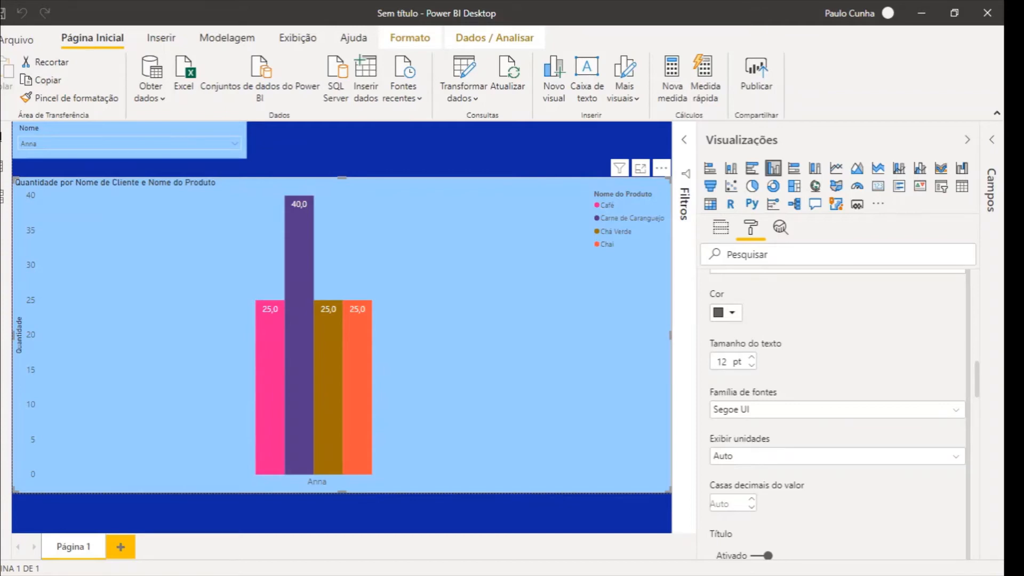
left_click_drag(1023, 107, 434, 85)
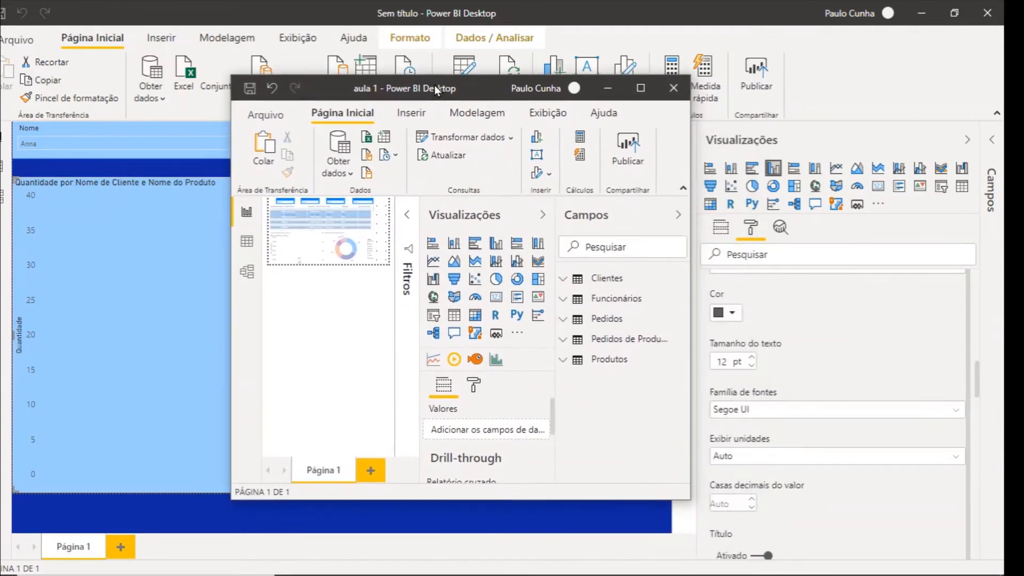
left_click(642, 89)
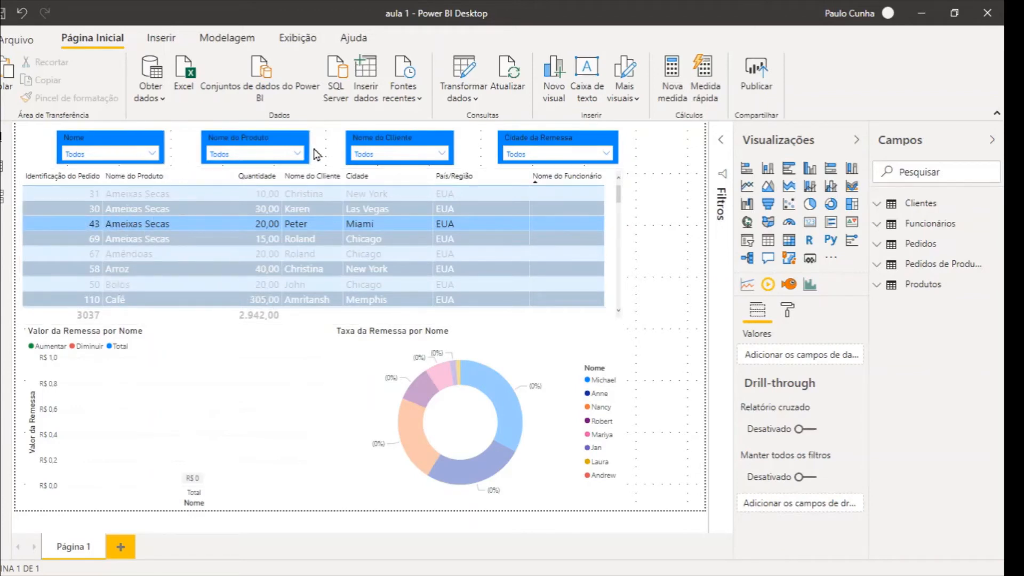
left_click_drag(320, 25, 231, 49)
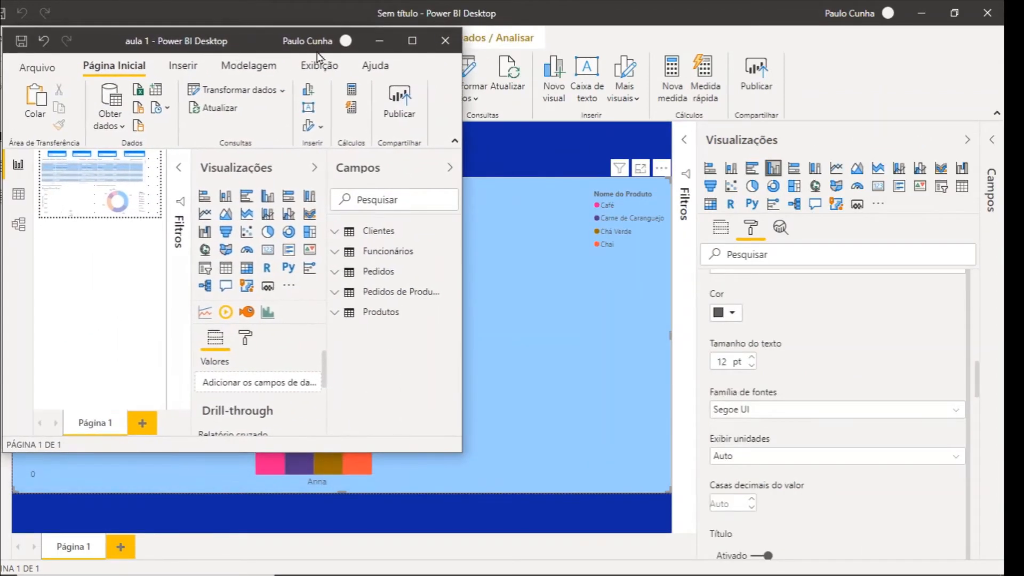
left_click(412, 40)
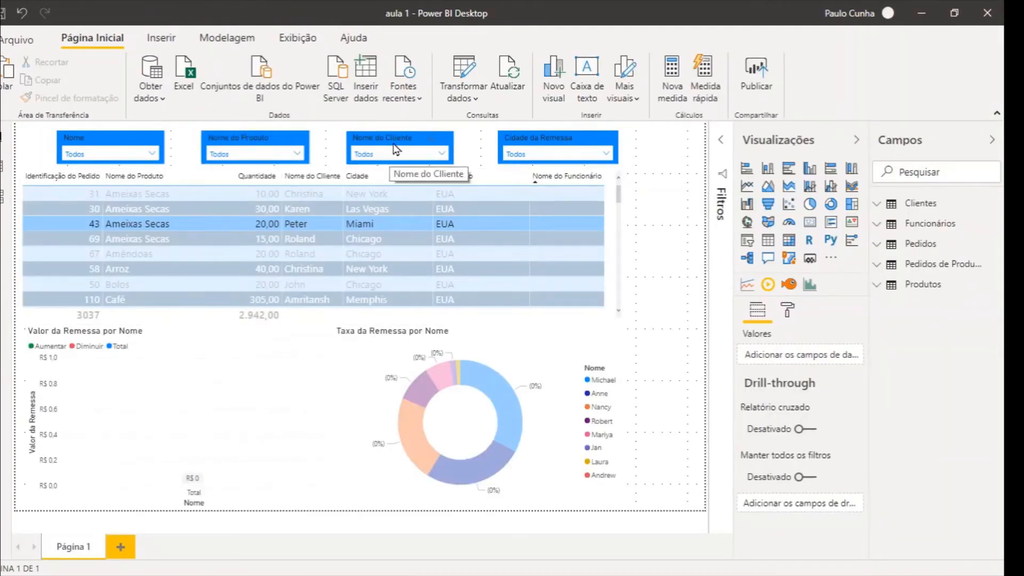
left_click_drag(514, 22, 1004, 91)
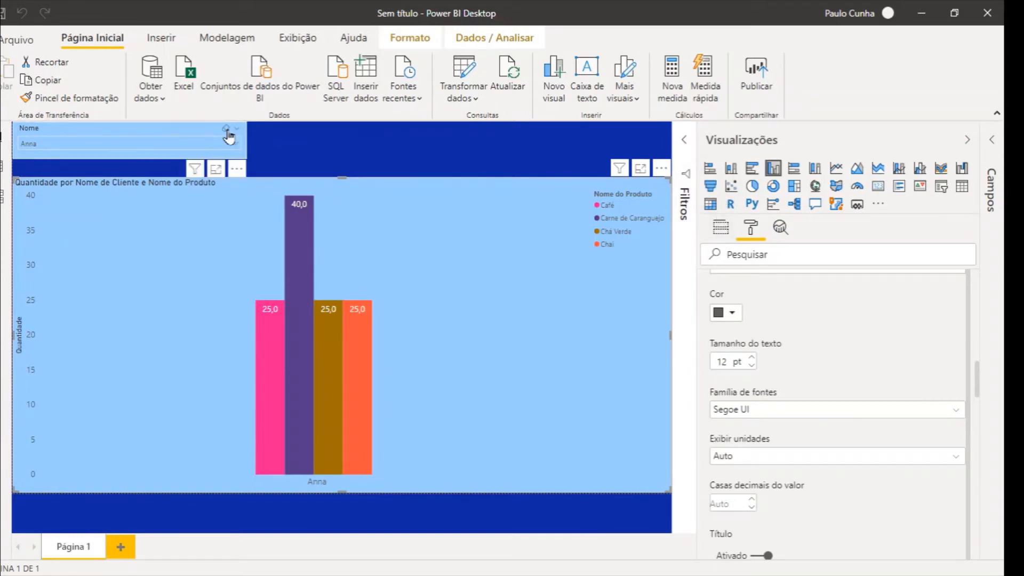
Narrow the Nome slicer to about half its width and check its list of names
left_click(203, 130)
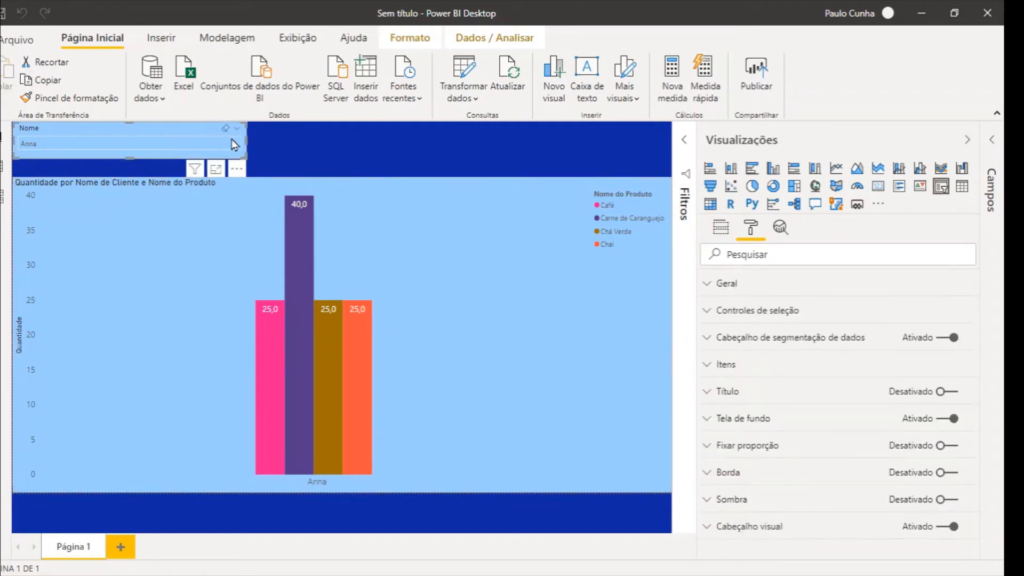
mouse_move(245, 139)
left_mouse_down()
mouse_move(91, 145)
mouse_move(117, 147)
left_mouse_up()
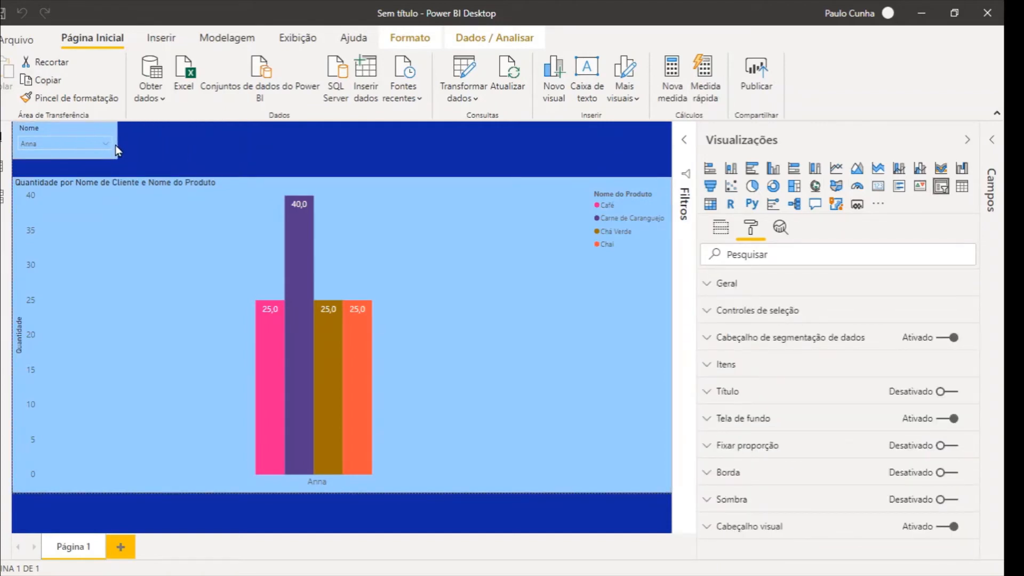
left_click(107, 145)
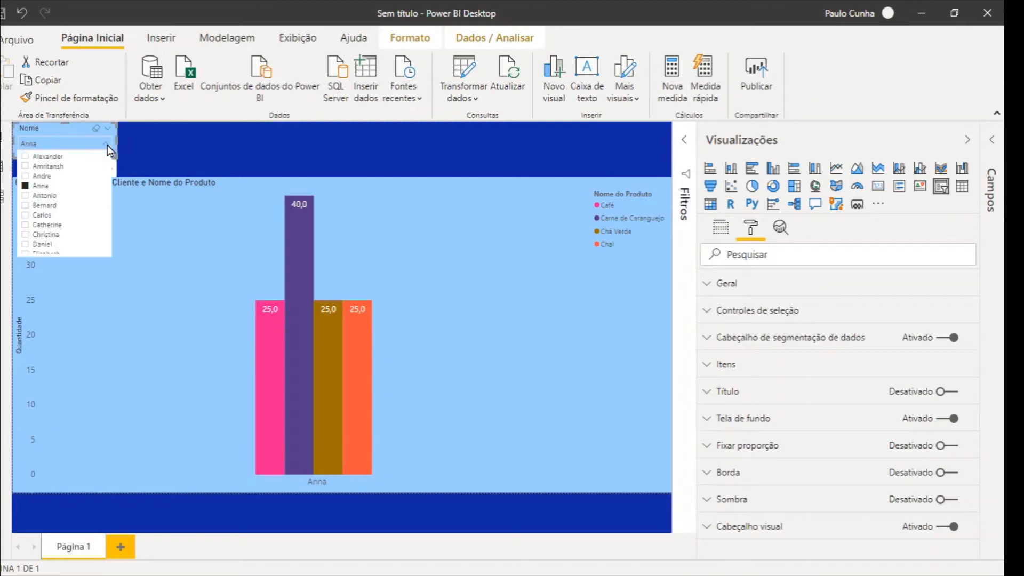
left_click(70, 130)
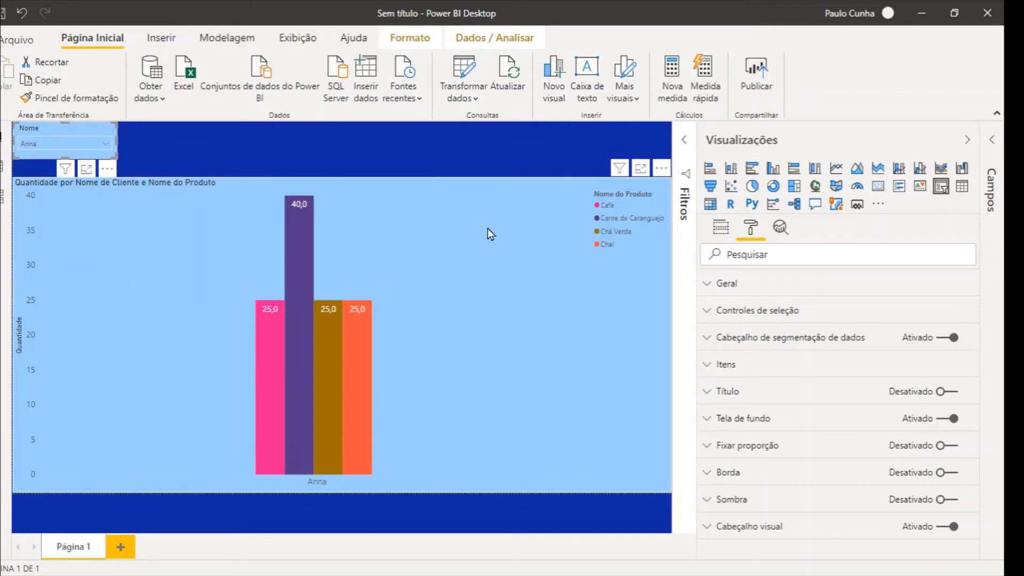
Set the Nome slicer's item text size to 14 pt and its item background colour to white
left_click(728, 367)
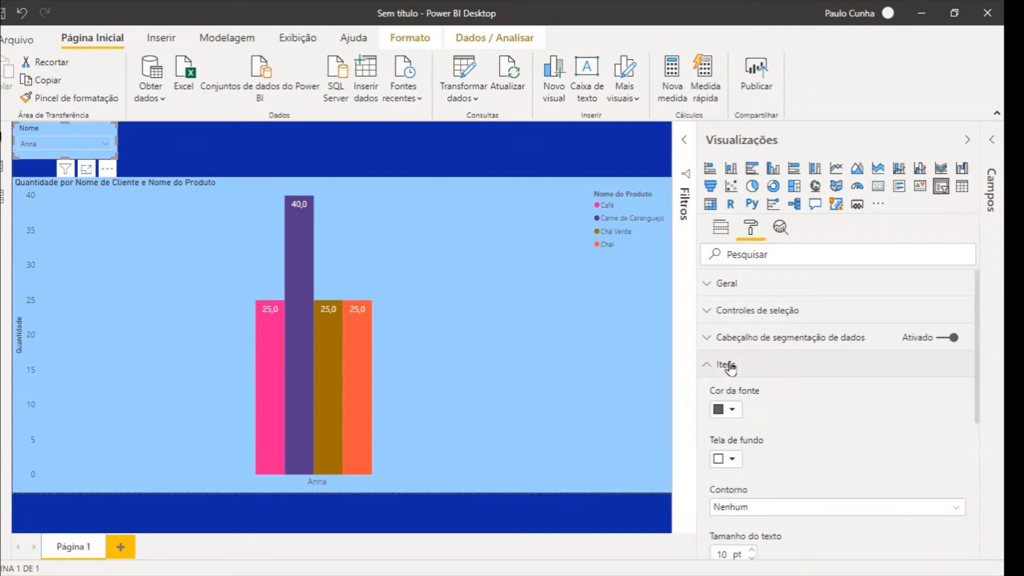
left_click(752, 553)
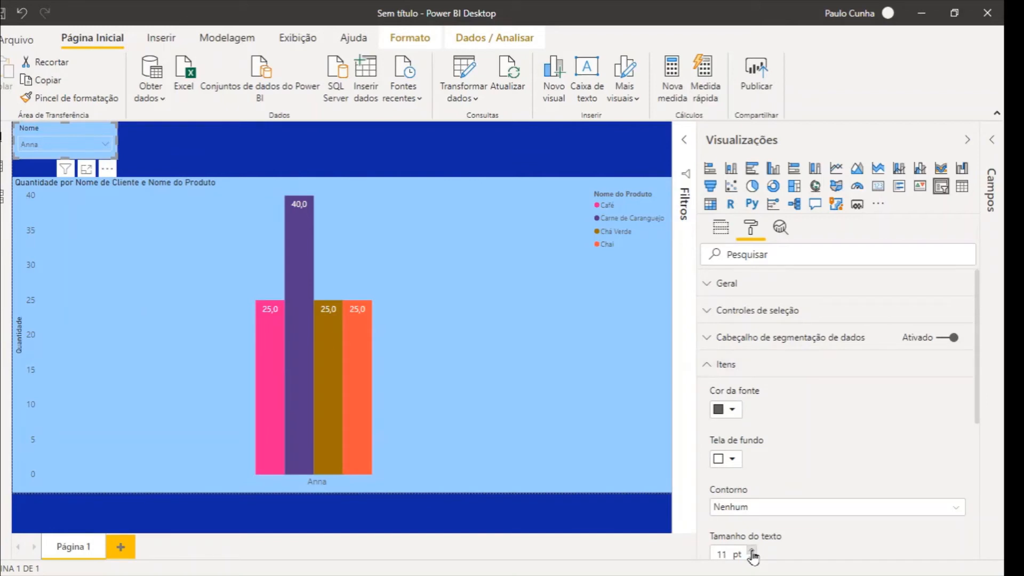
left_click(752, 552)
left_click(752, 552)
left_click(752, 553)
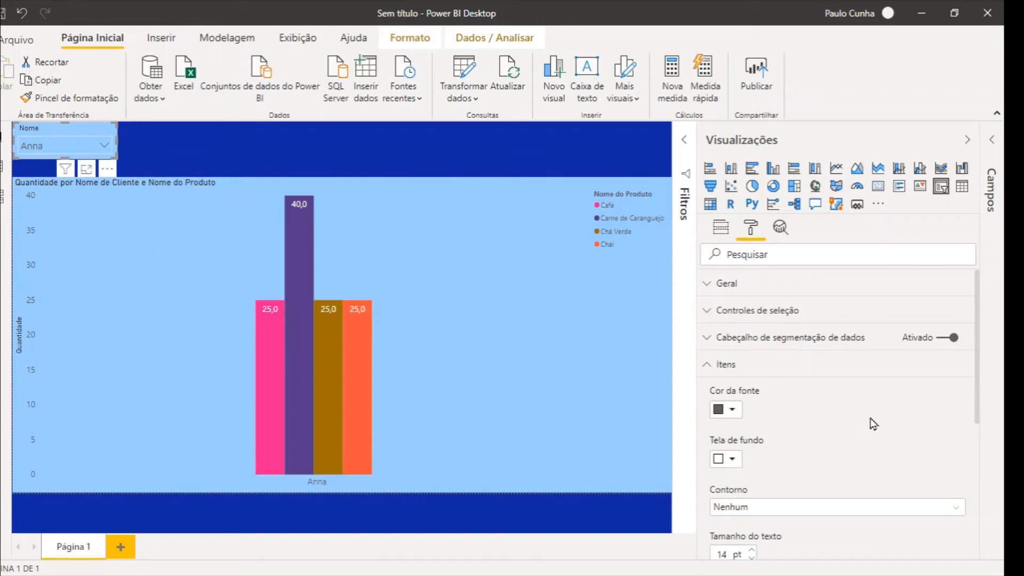
left_click(720, 460)
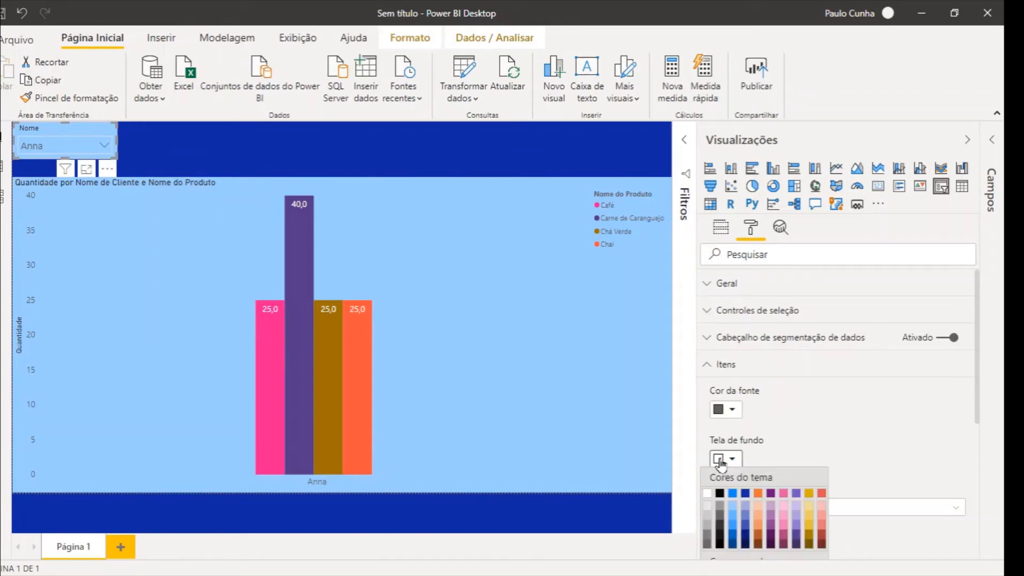
left_click(708, 496)
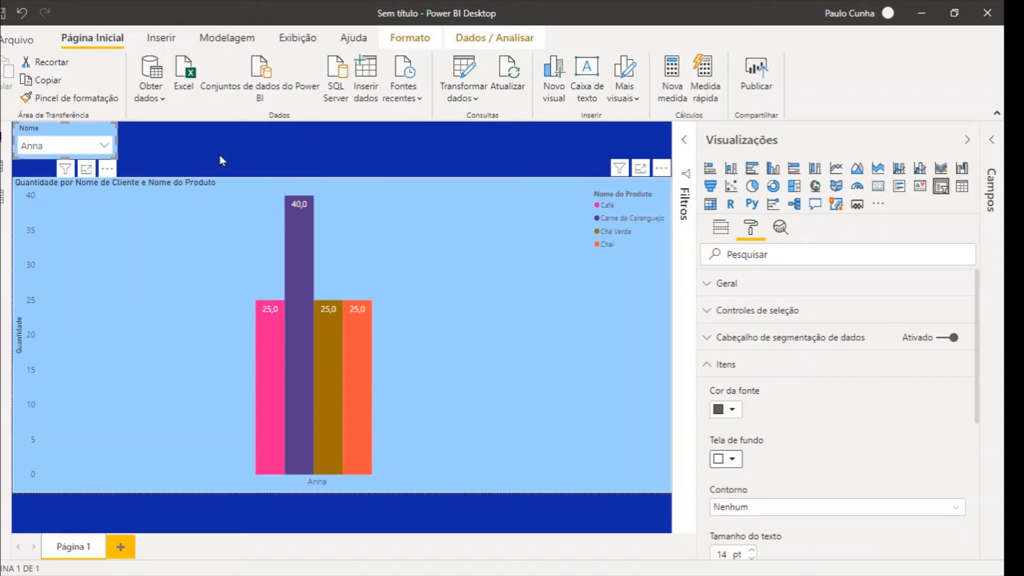
Insert a second slicer just to the right of the Nome slicer and shrink it to about the same size
left_click(143, 155)
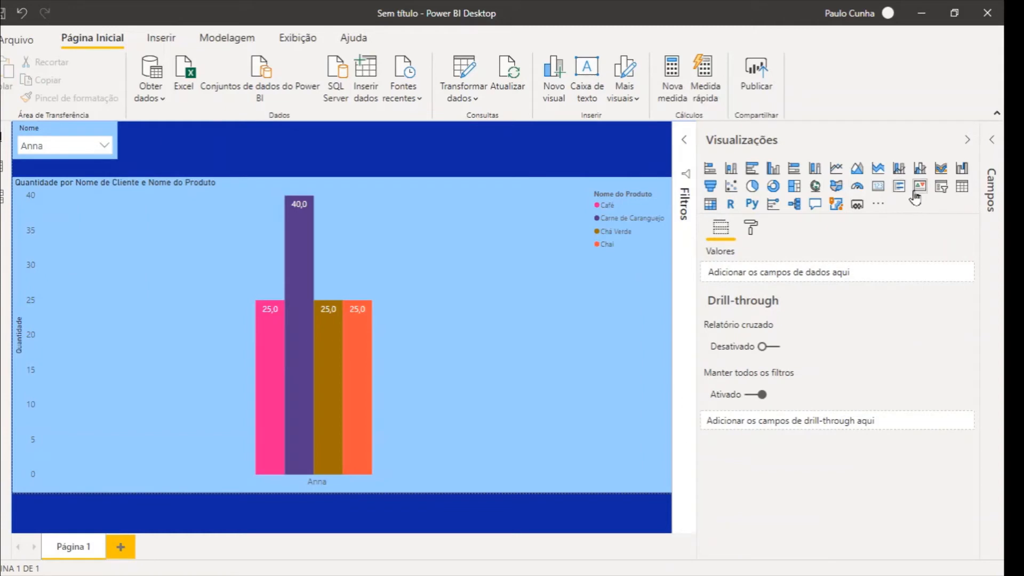
left_click(942, 195)
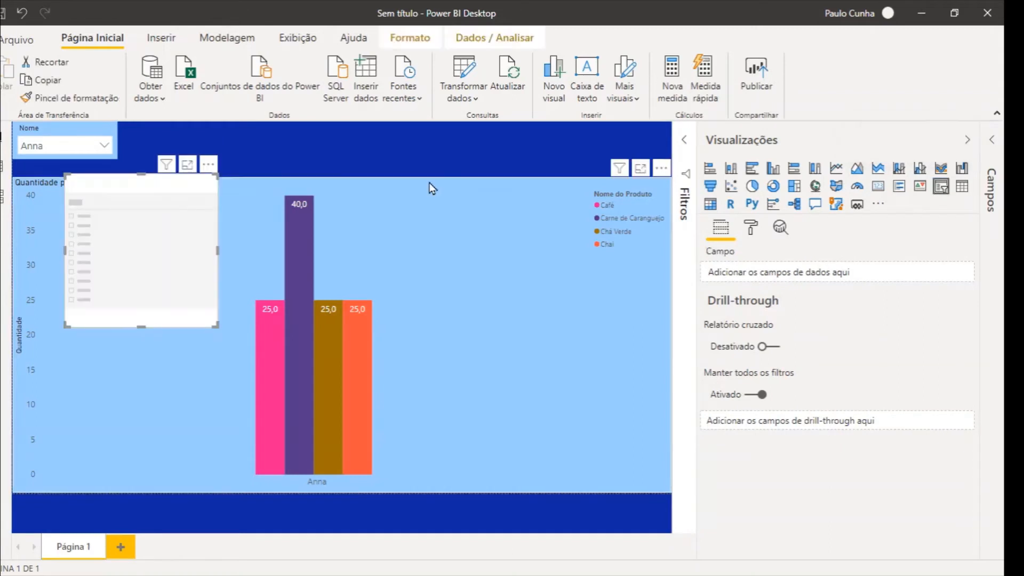
left_click_drag(114, 187, 198, 136)
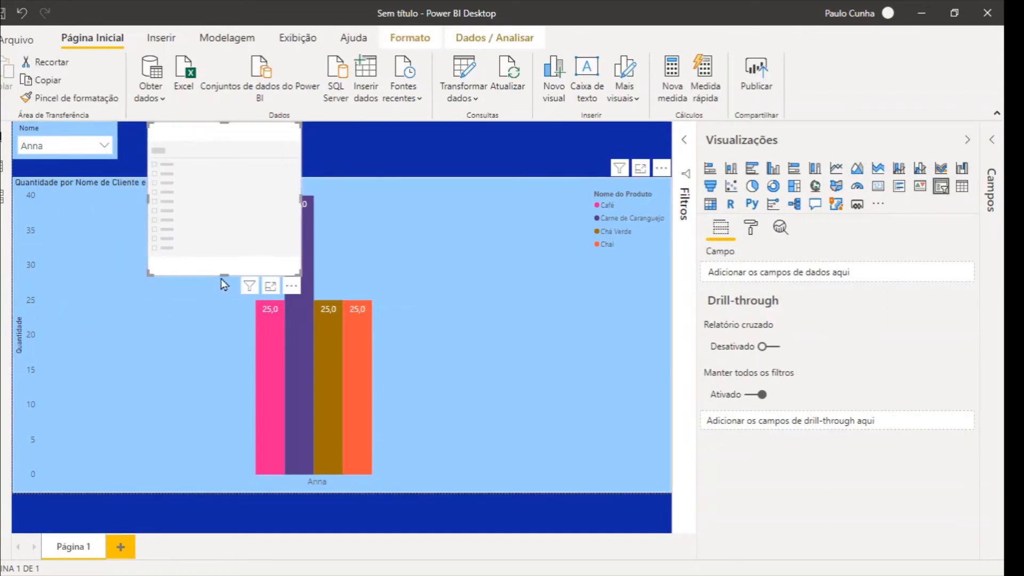
left_click_drag(222, 278, 238, 157)
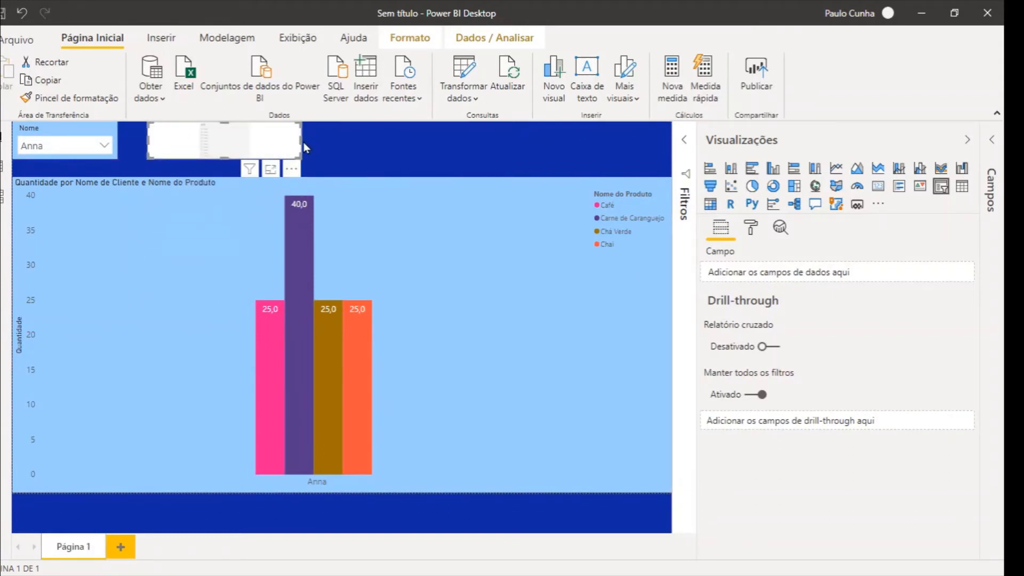
left_click_drag(305, 147, 283, 148)
left_click(255, 145)
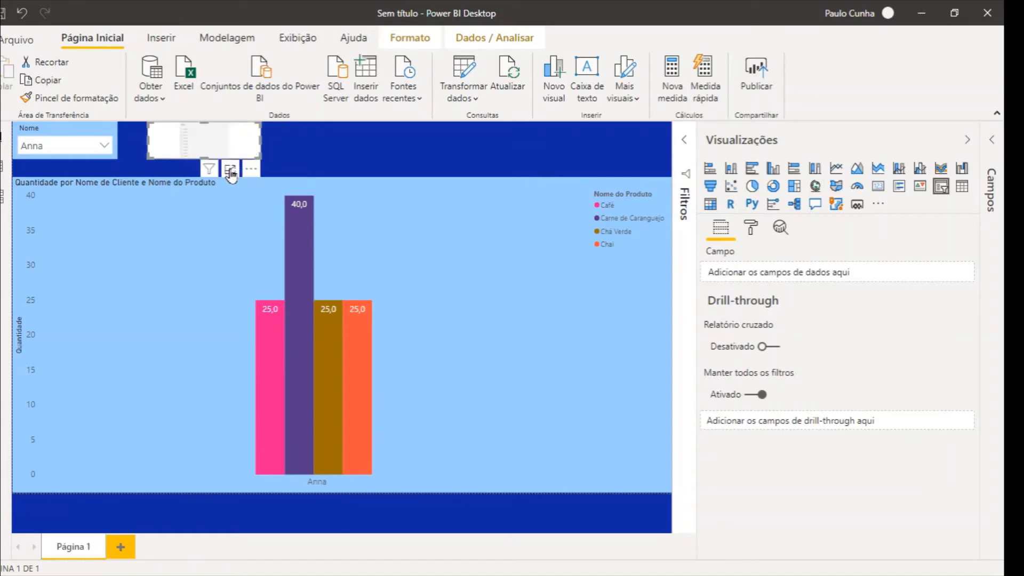
left_click(251, 170)
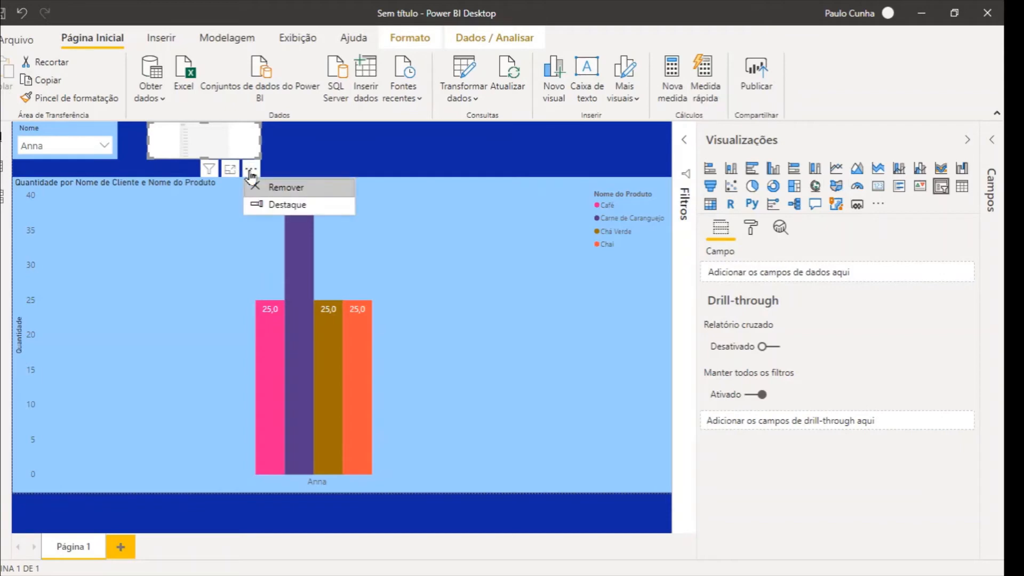
Show the report's data fields and expand the Produtos table
left_click(533, 160)
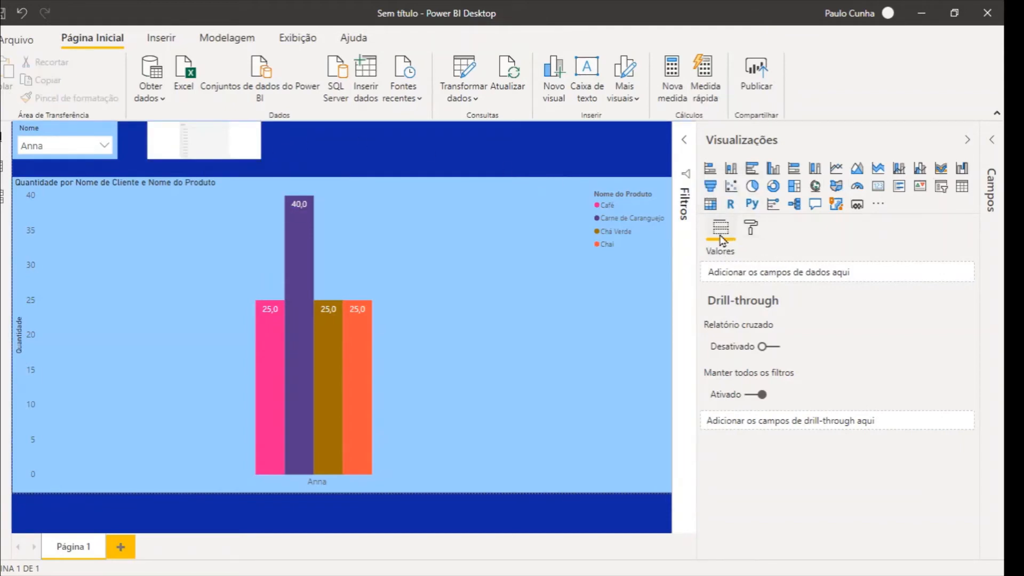
left_click(994, 139)
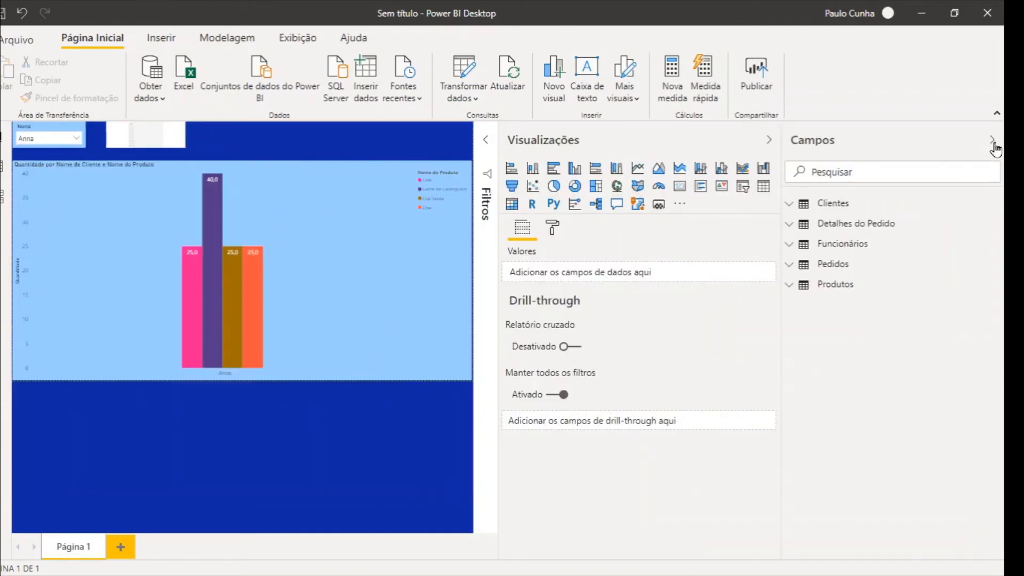
left_click(799, 289)
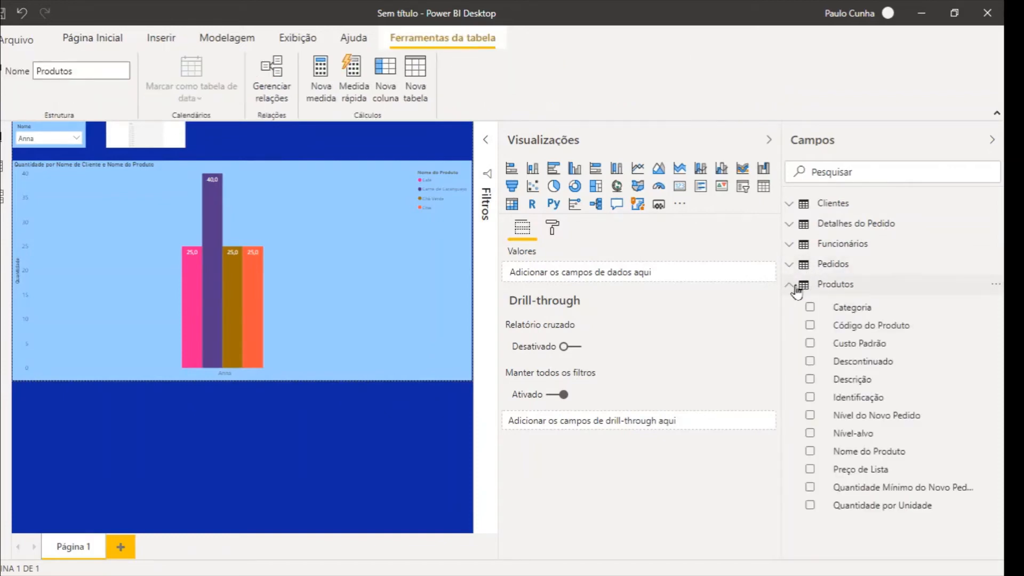
left_click(810, 453)
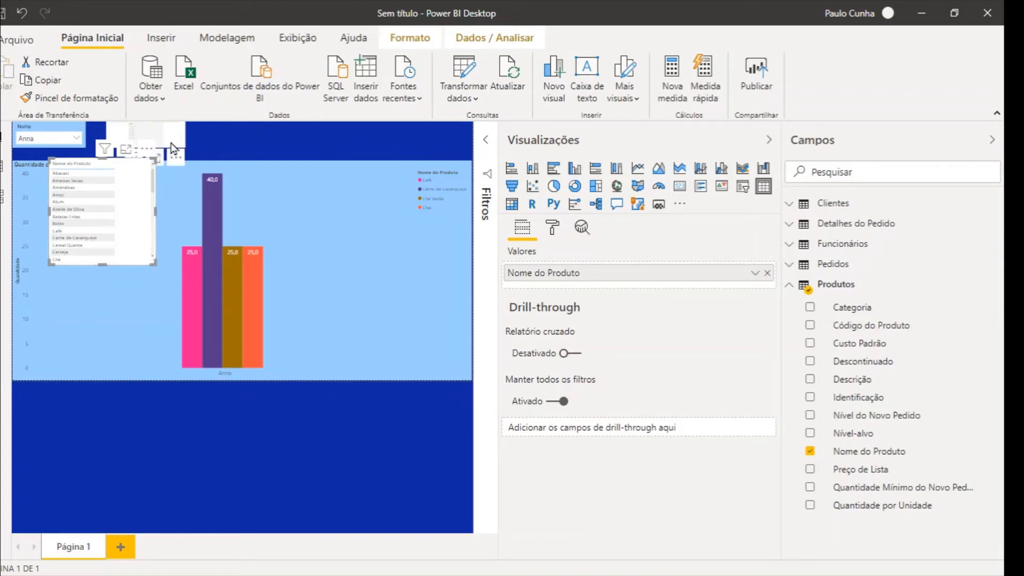
left_click(172, 148)
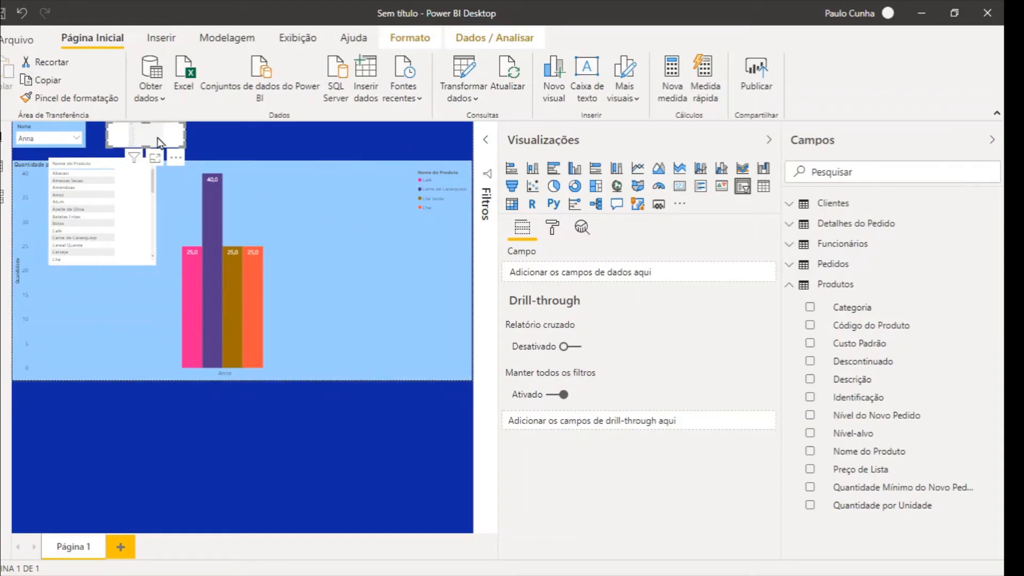
left_click(128, 193)
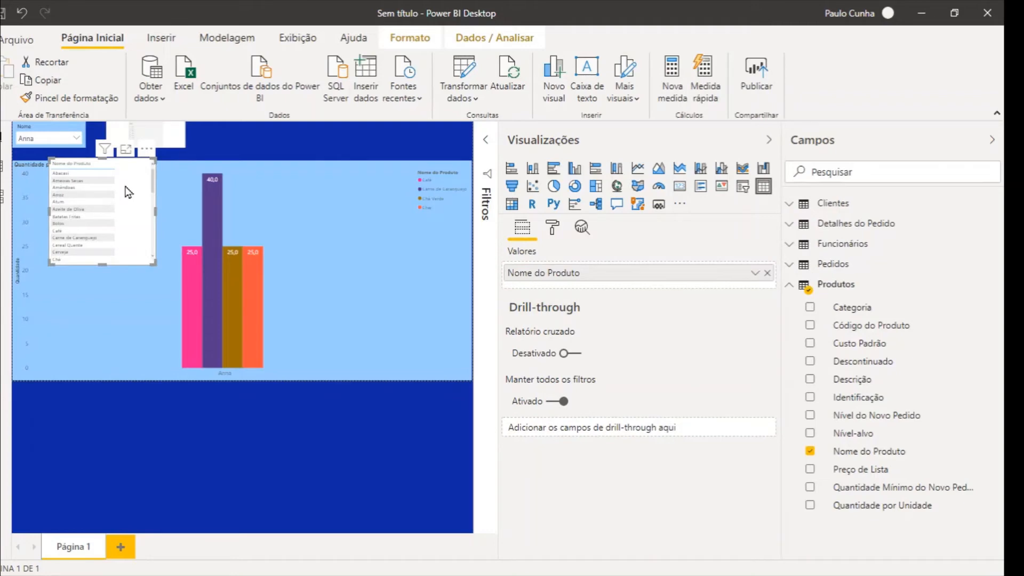
key("Delete")
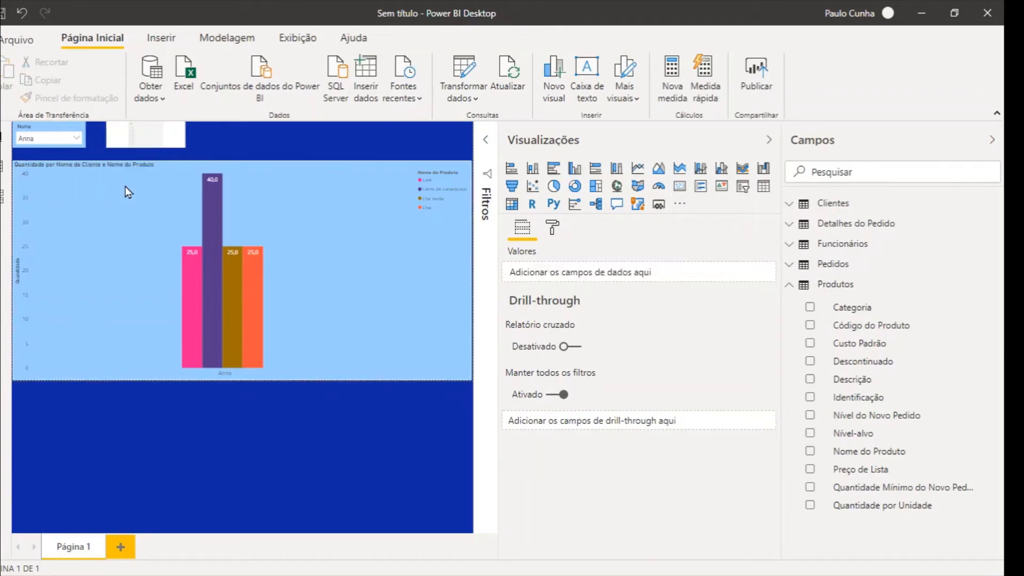
Assign Código do Produto to the empty slicer and format its items with black text on a white background
left_click(157, 148)
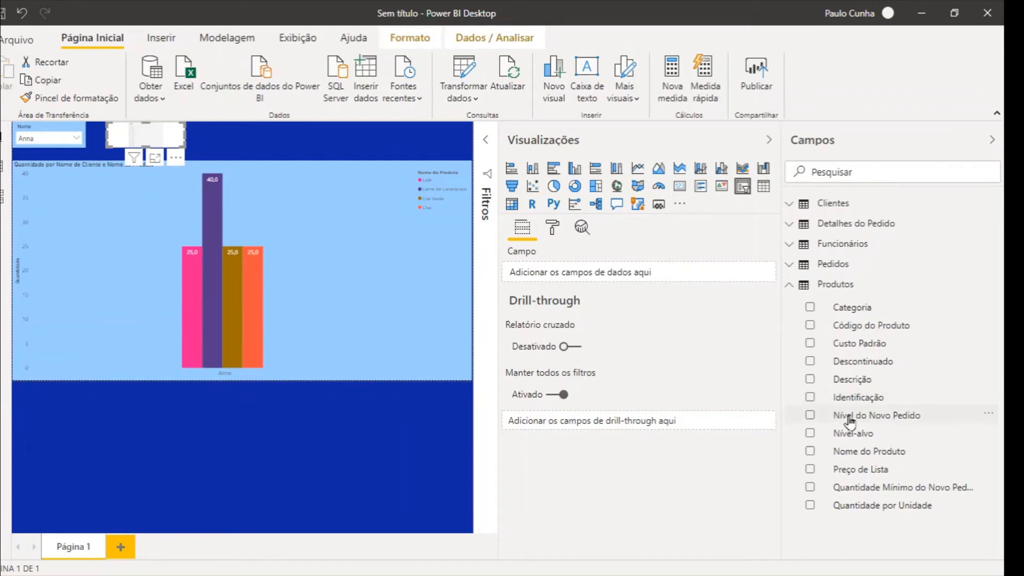
left_click(810, 325)
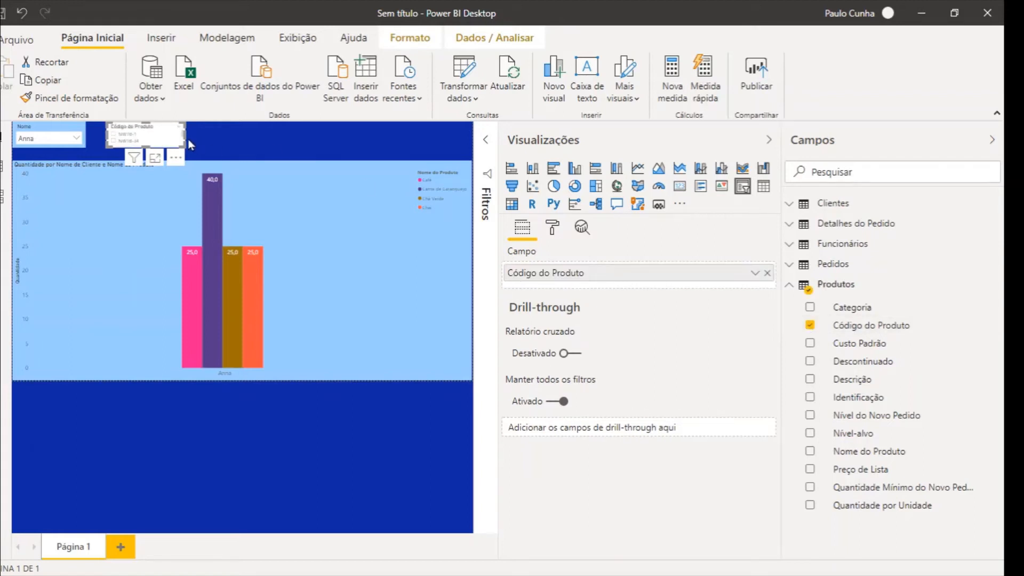
left_click(553, 230)
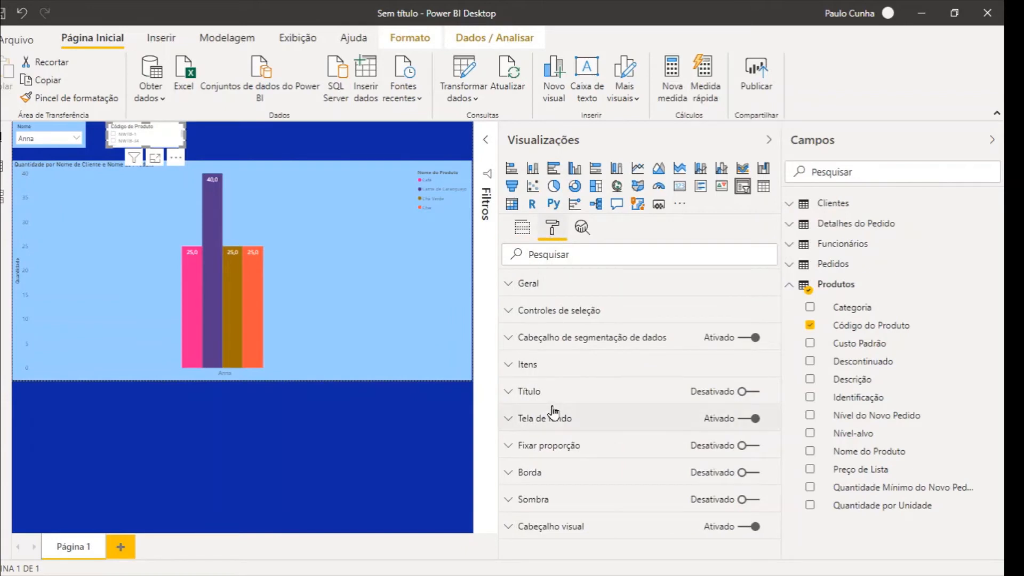
left_click(510, 367)
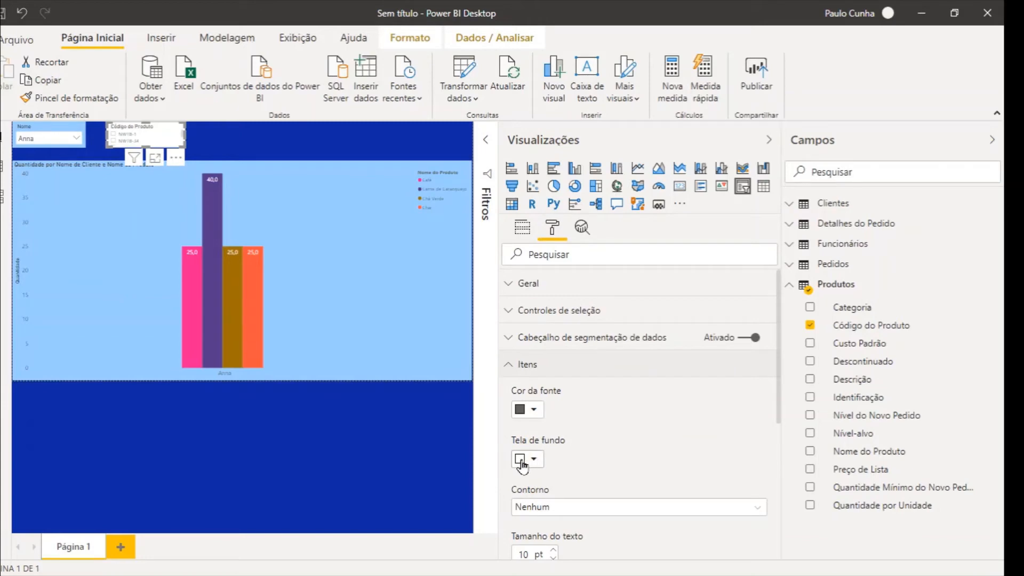
left_click(534, 411)
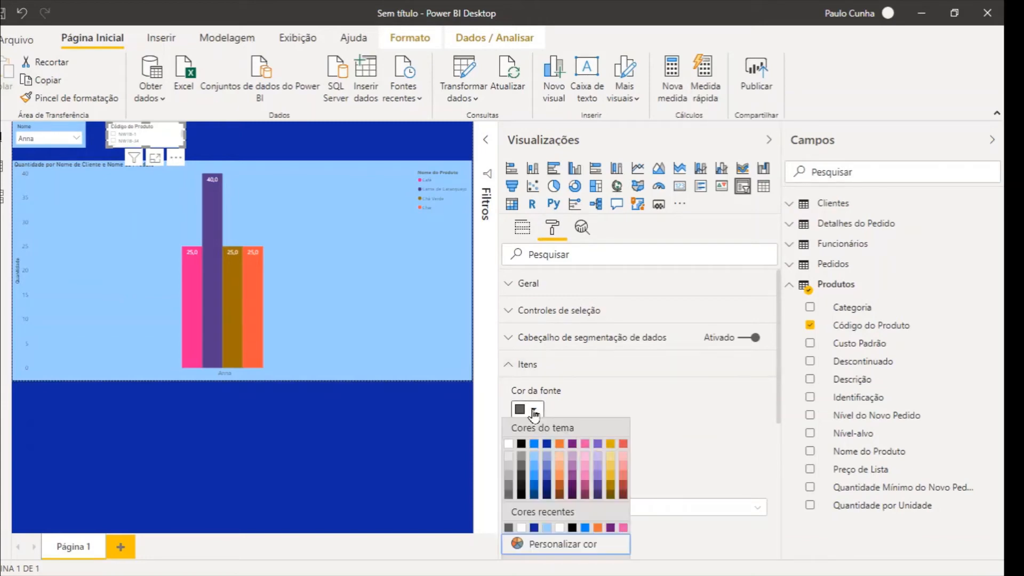
left_click(522, 446)
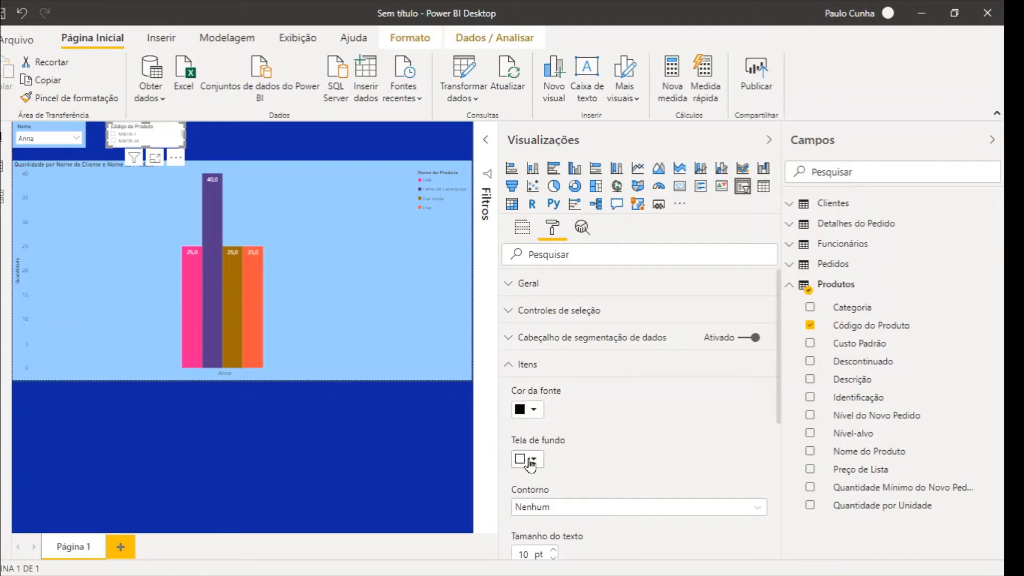
left_click(526, 462)
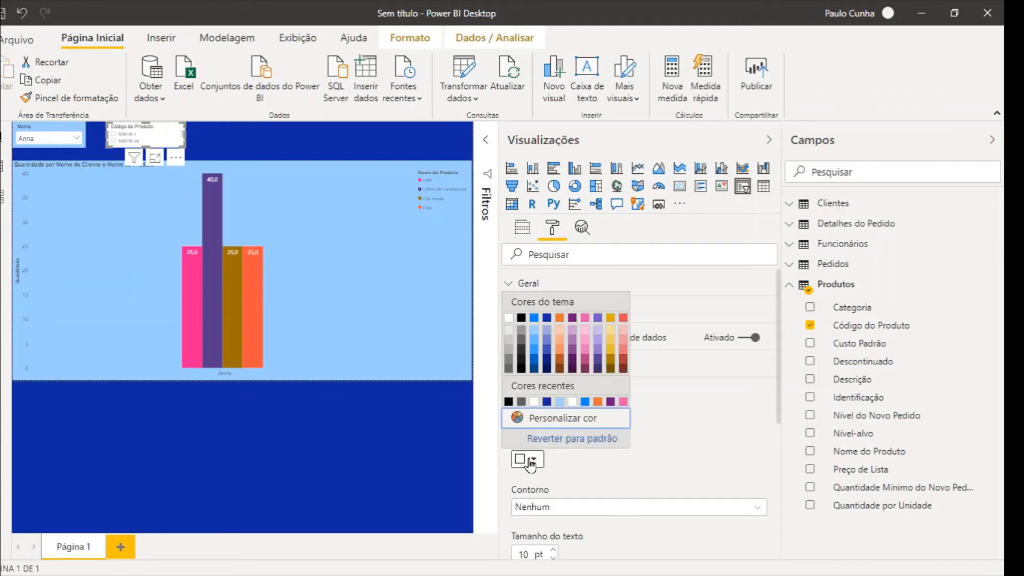
left_click(510, 320)
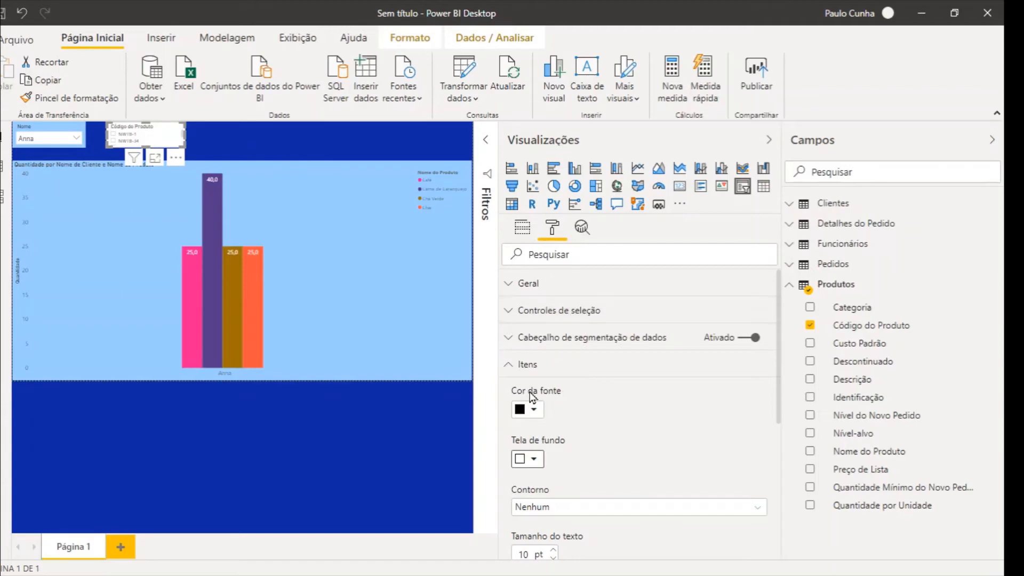
left_click(509, 366)
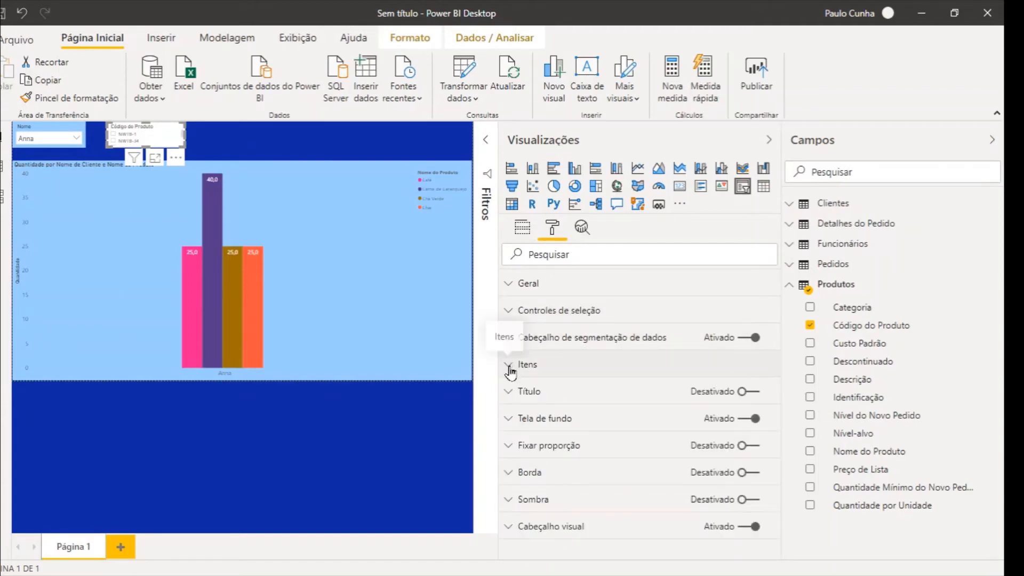
Give the Código do Produto slicer a light blue background and set its item text size to 12 pt
left_click(511, 419)
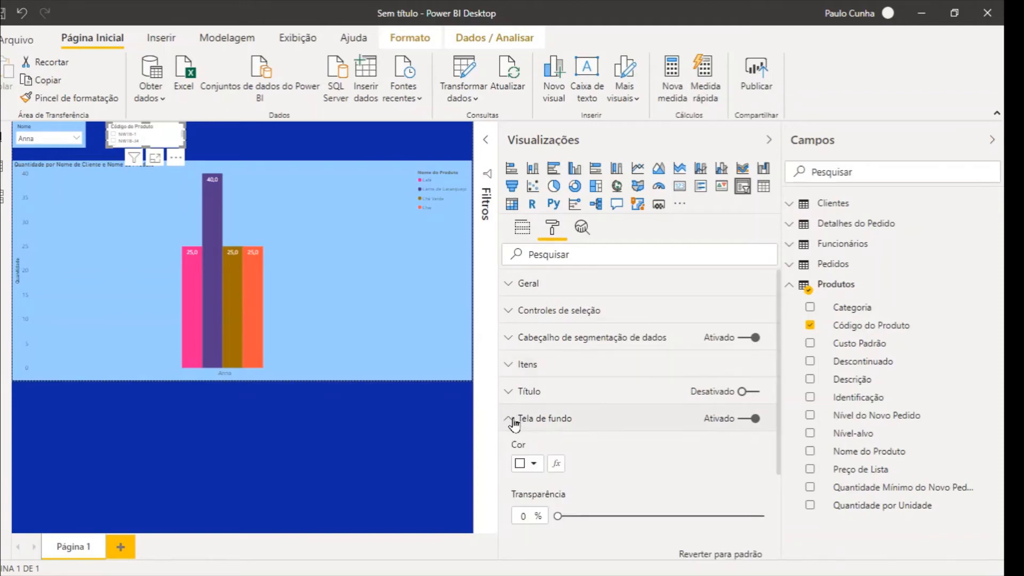
left_click(532, 464)
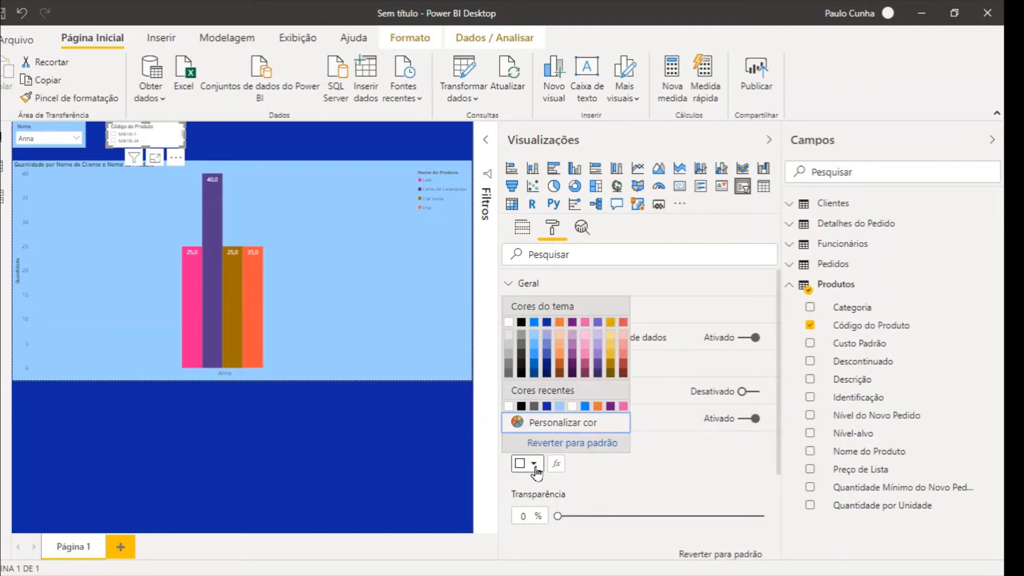
left_click(535, 342)
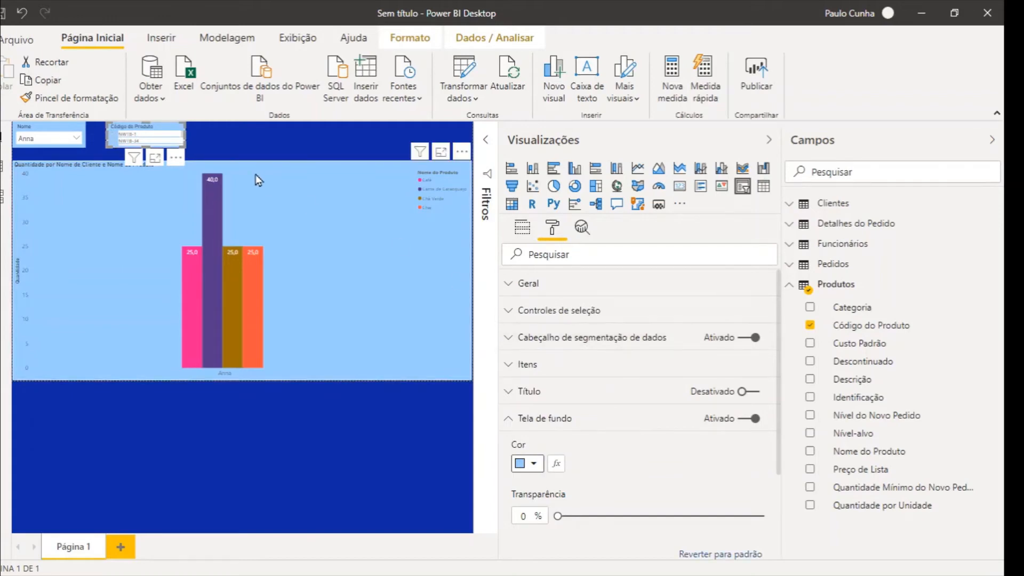
left_click(512, 368)
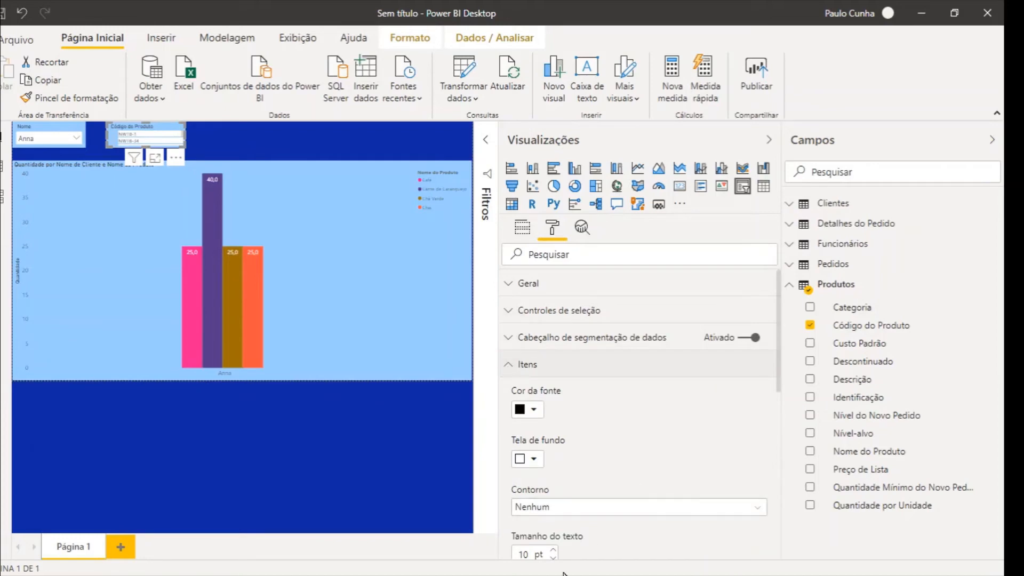
left_click(553, 551)
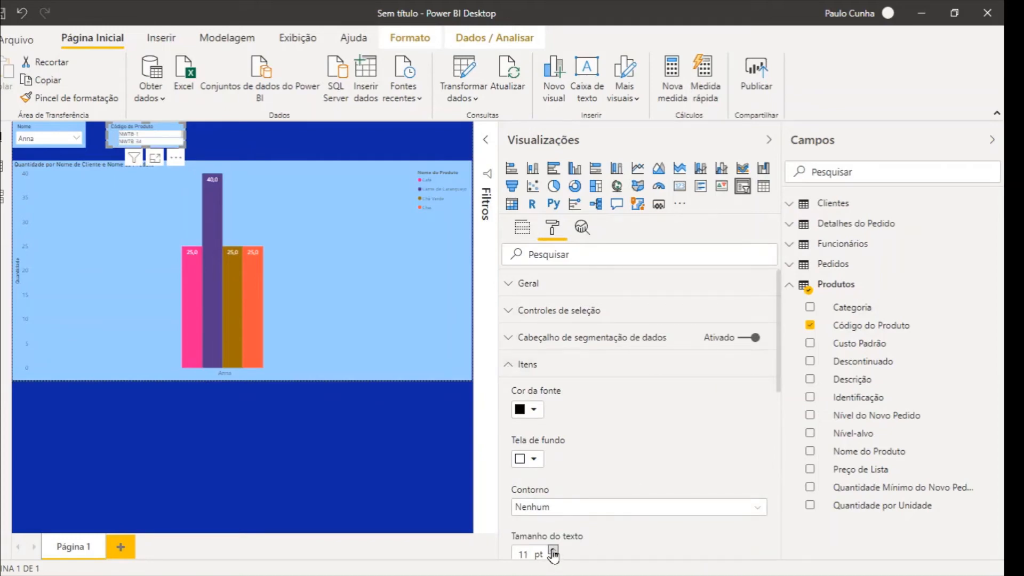
left_click(553, 552)
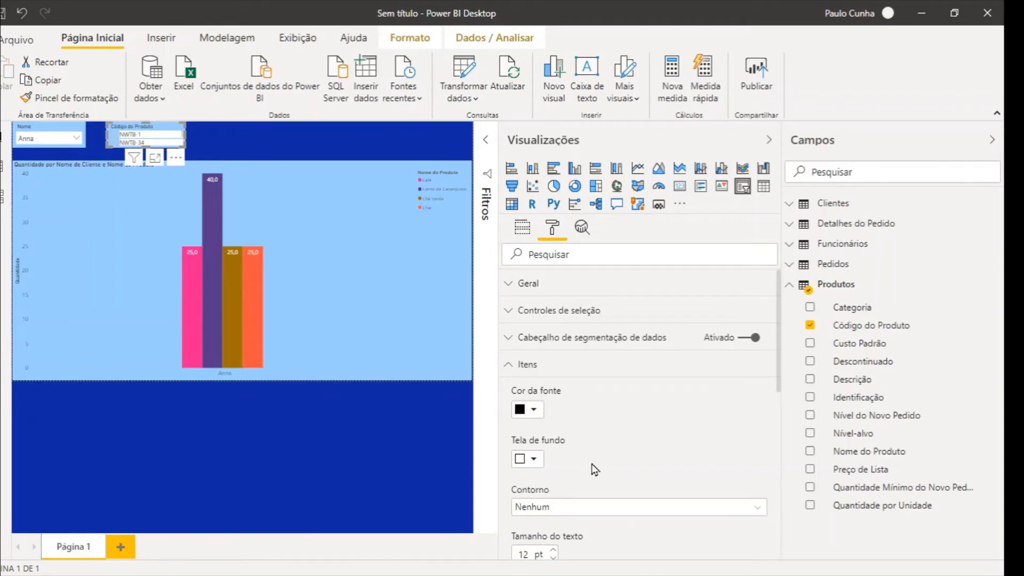
Collapse the Visualizações pane and the Produtos field list to enlarge the report canvas
left_click(769, 143)
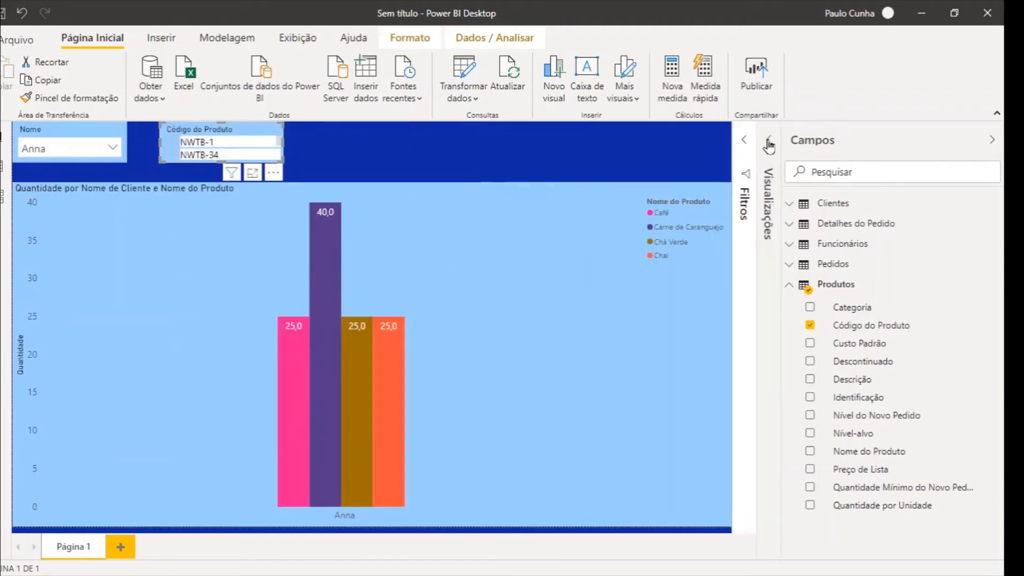
left_click(988, 142)
left_click(987, 140)
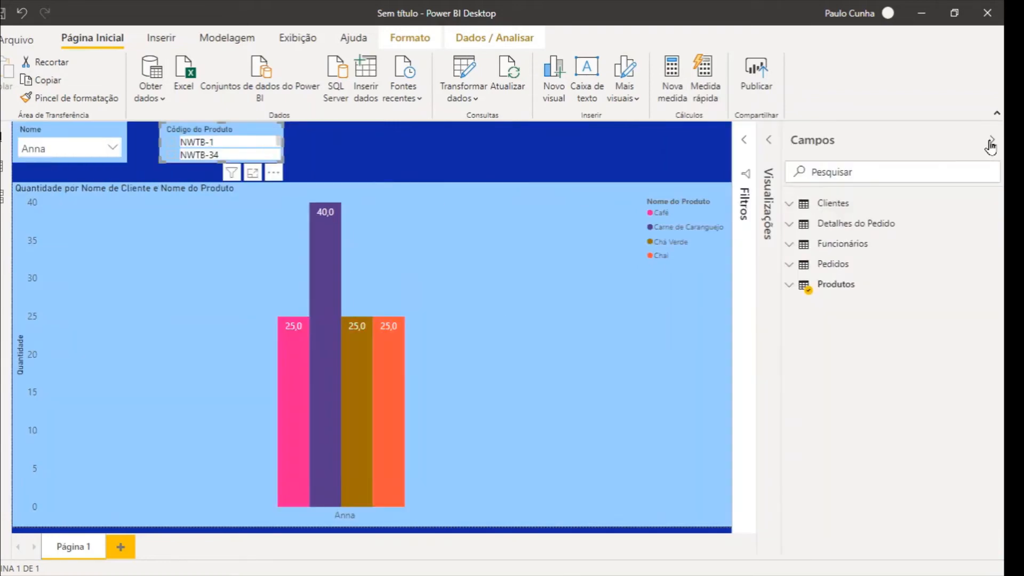
Collapse the Campos pane and change the Código do Produto slicer from a list to the Suspenso style
left_click(424, 157)
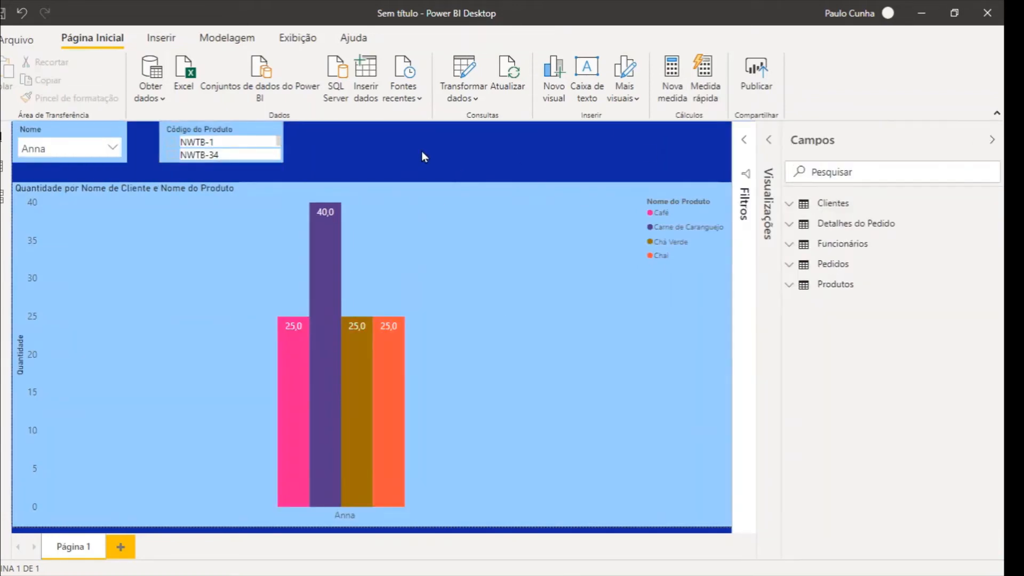
left_click(991, 141)
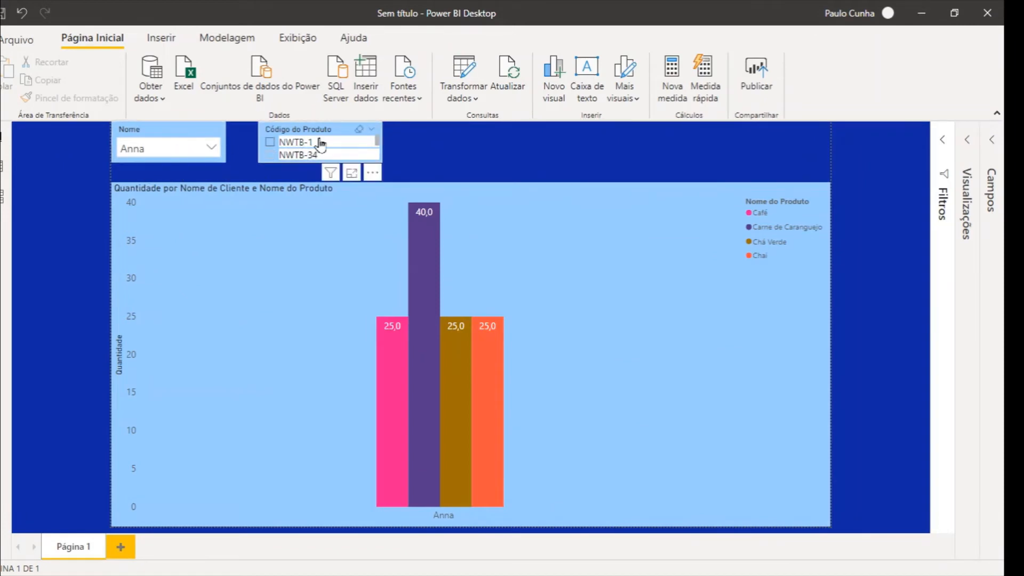
left_click(370, 131)
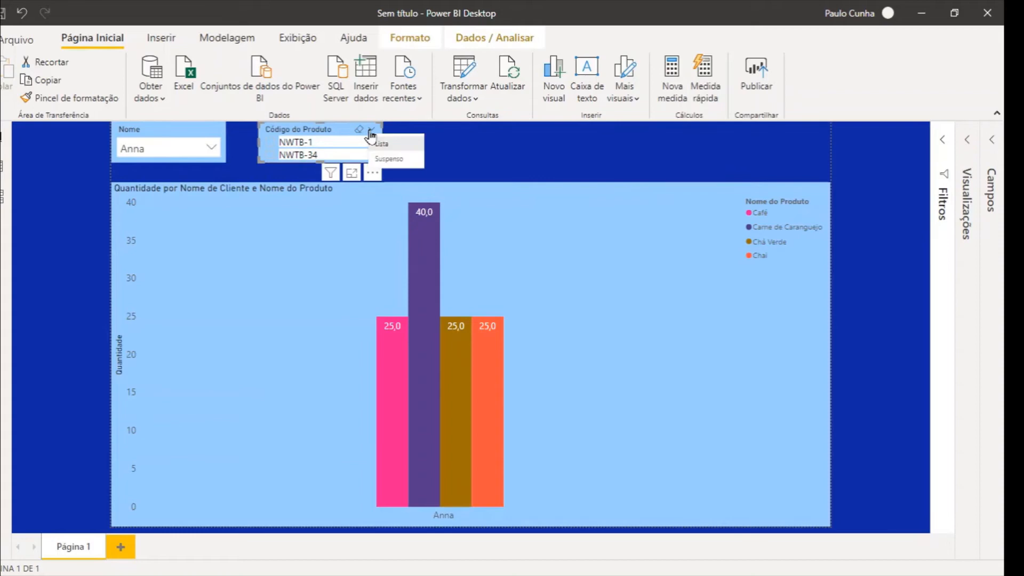
left_click(402, 160)
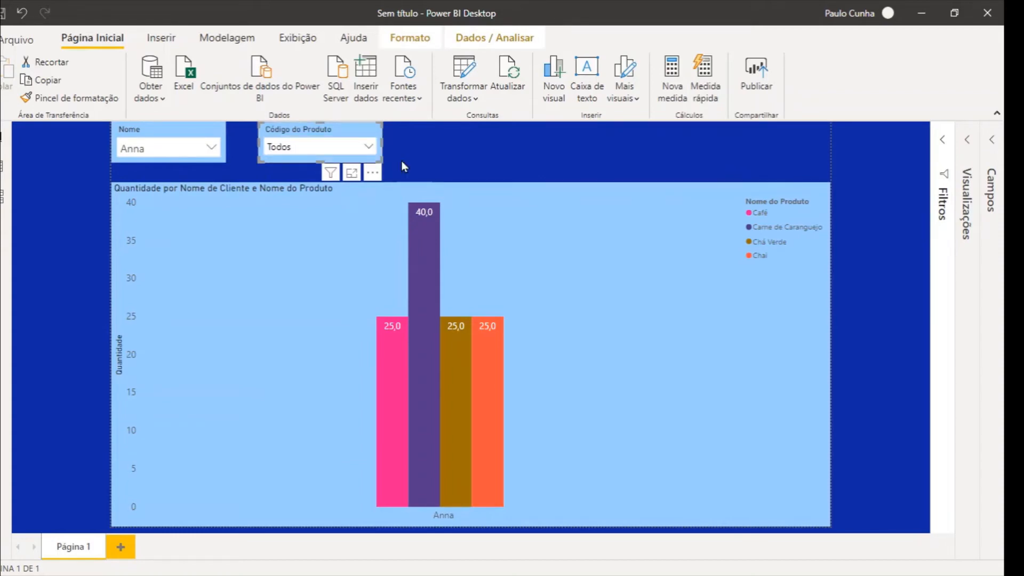
Filter the chart in turn by product codes NWTB-1, NWTB-34, NWTB-43, NWTB-81, NWTBGM-19 and NWTBGM-21
left_click(369, 147)
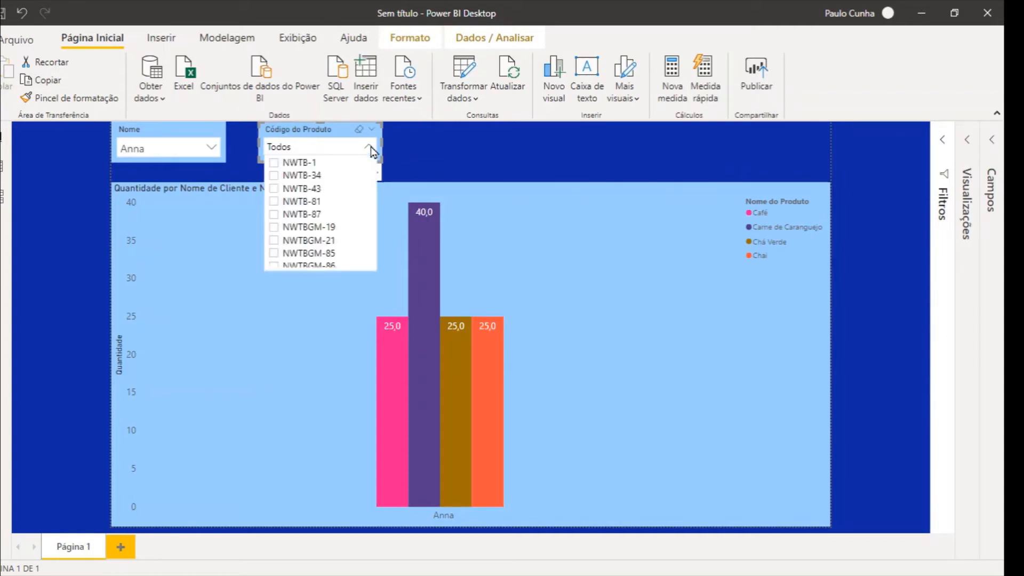
left_click(276, 163)
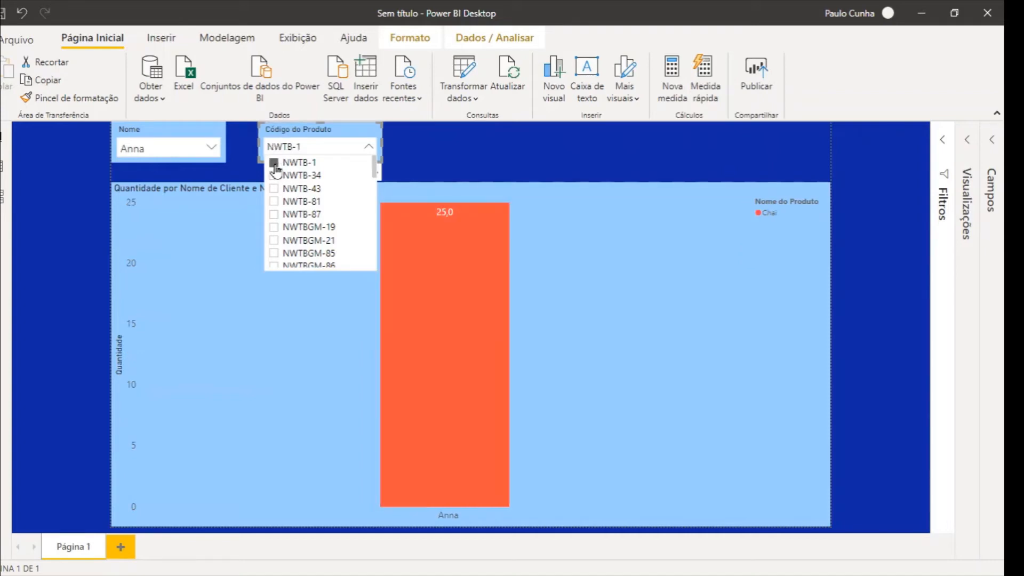
left_click(275, 176)
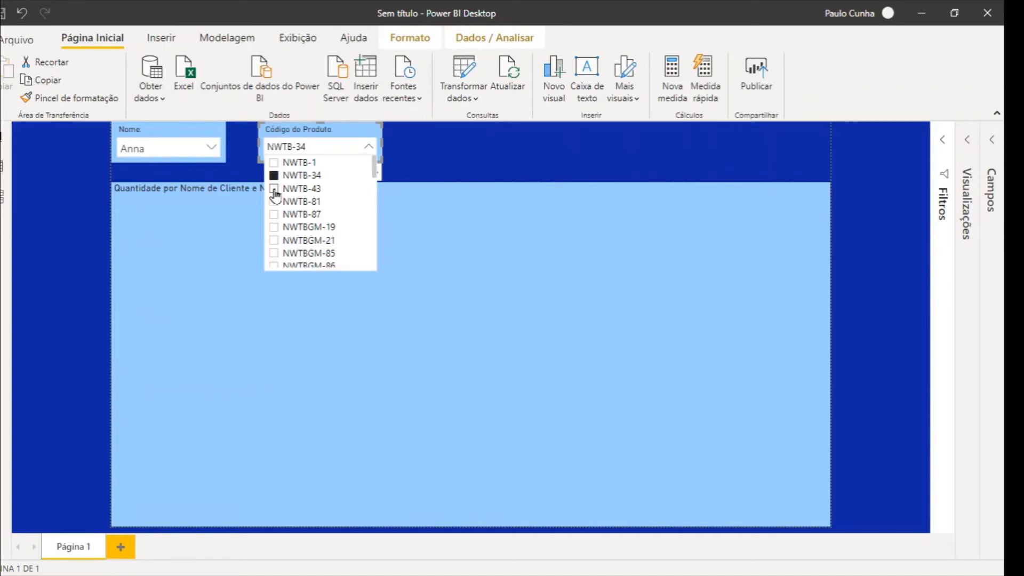
left_click(274, 189)
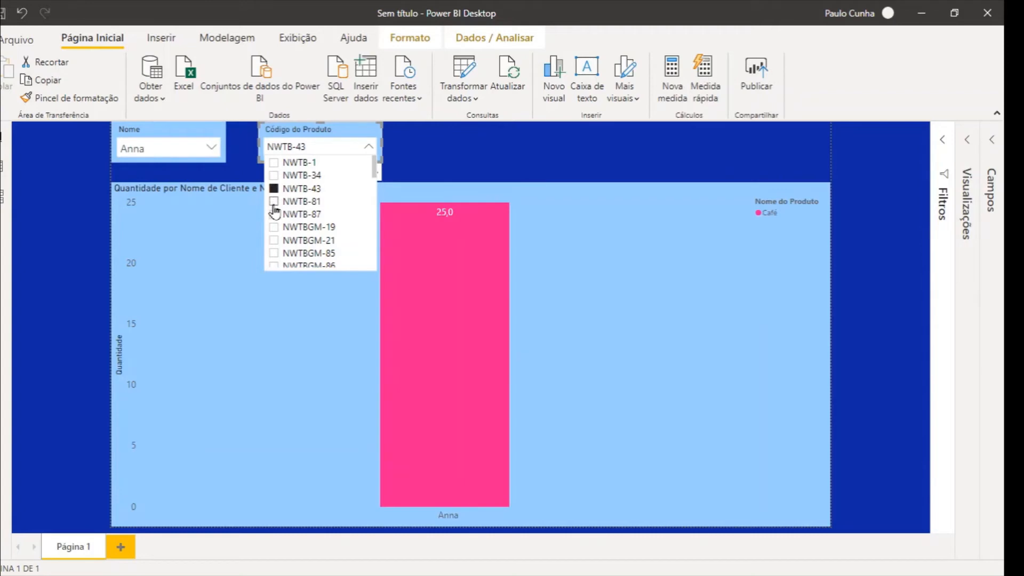
left_click(275, 202)
left_click(274, 228)
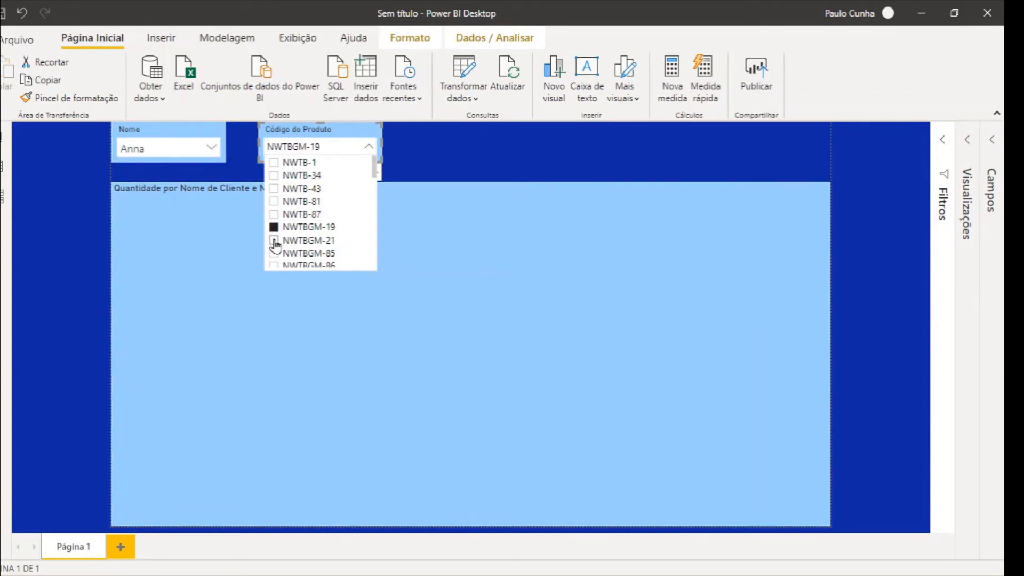
left_click(276, 243)
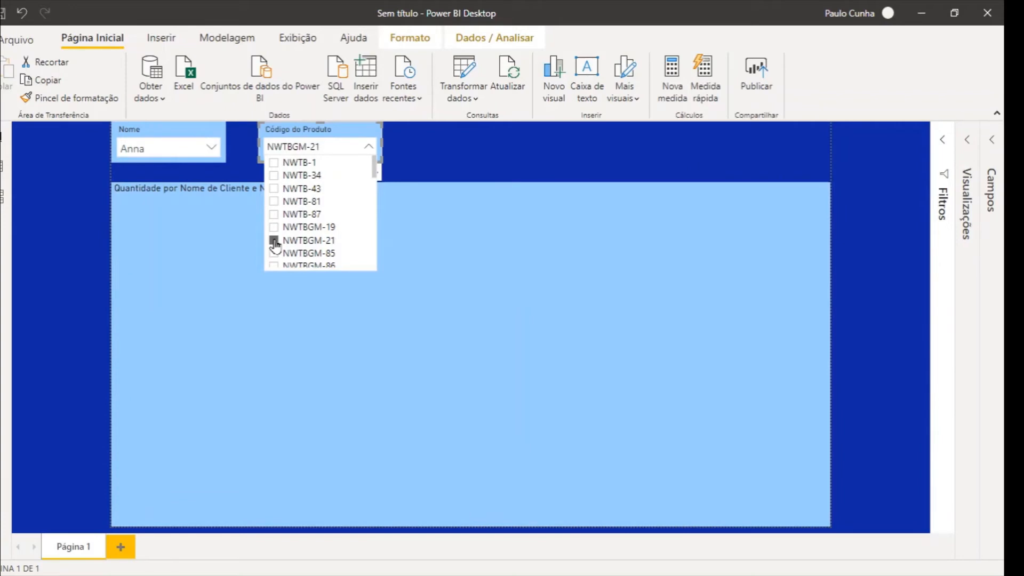
Switch the Nome slicer to a different customer further down its list and check the available product codes
left_click(215, 149)
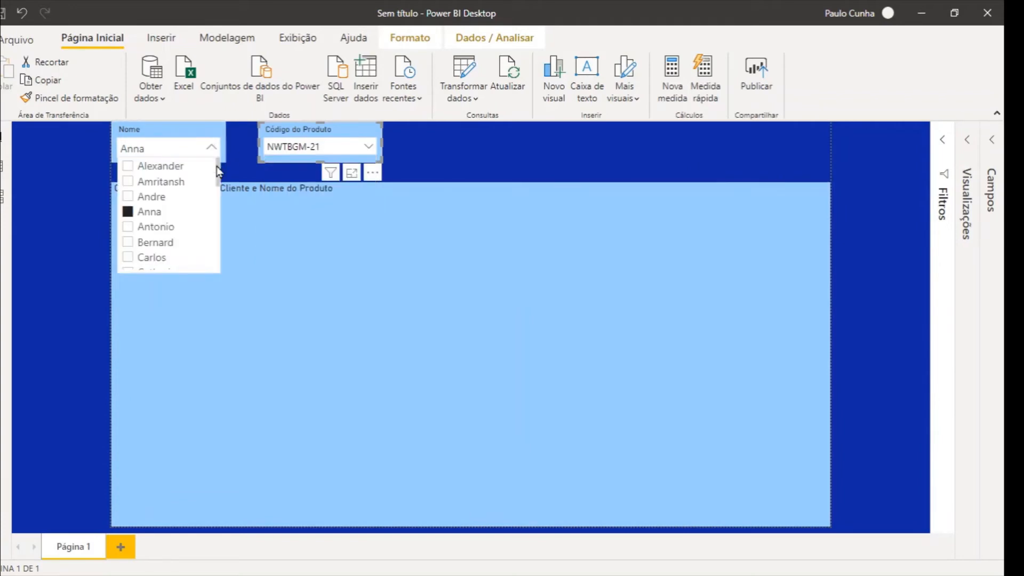
left_click_drag(219, 182, 215, 224)
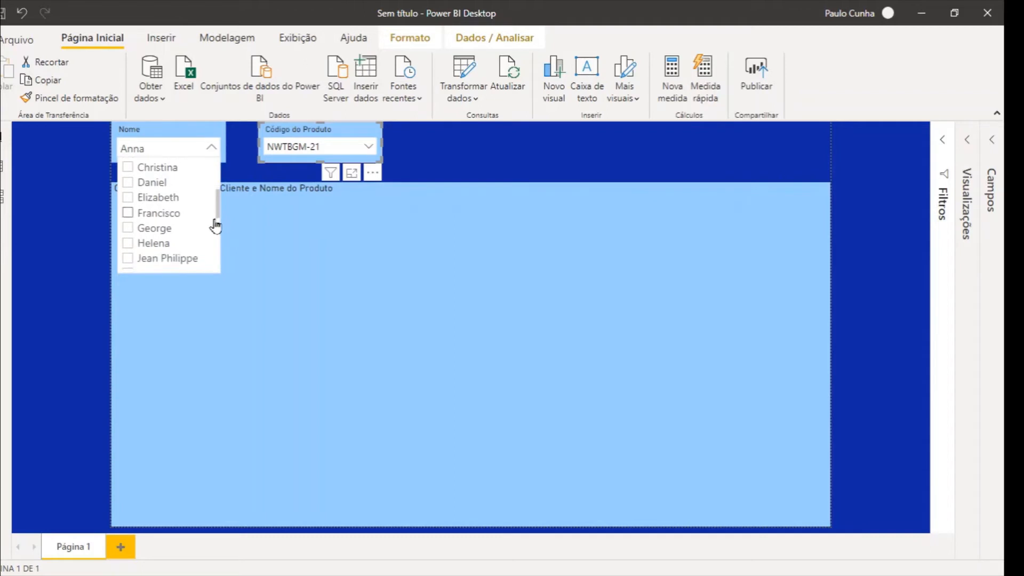
left_click(128, 214)
left_click(356, 153)
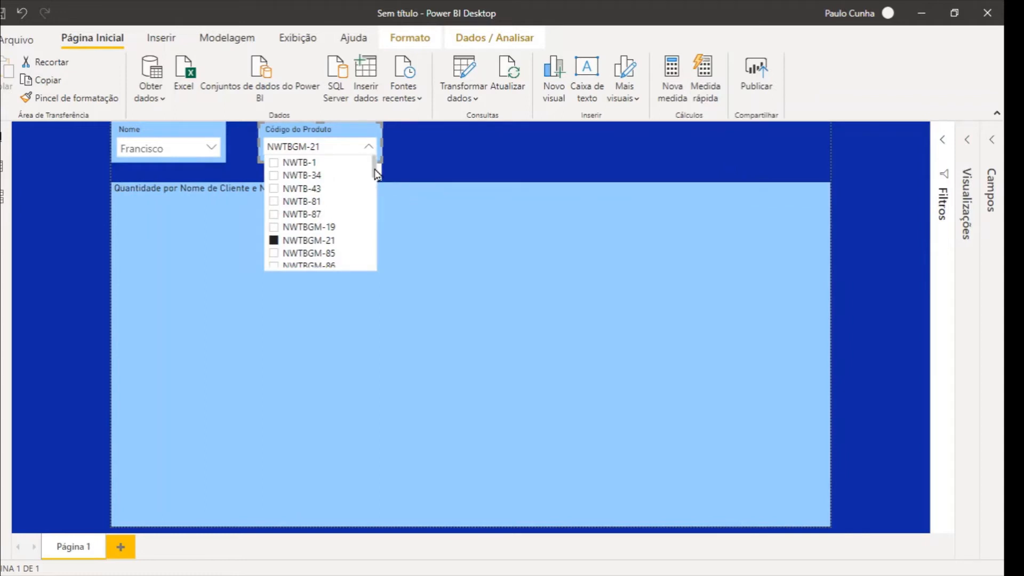
mouse_move(377, 174)
left_mouse_down()
mouse_move(374, 227)
mouse_move(374, 163)
left_mouse_up()
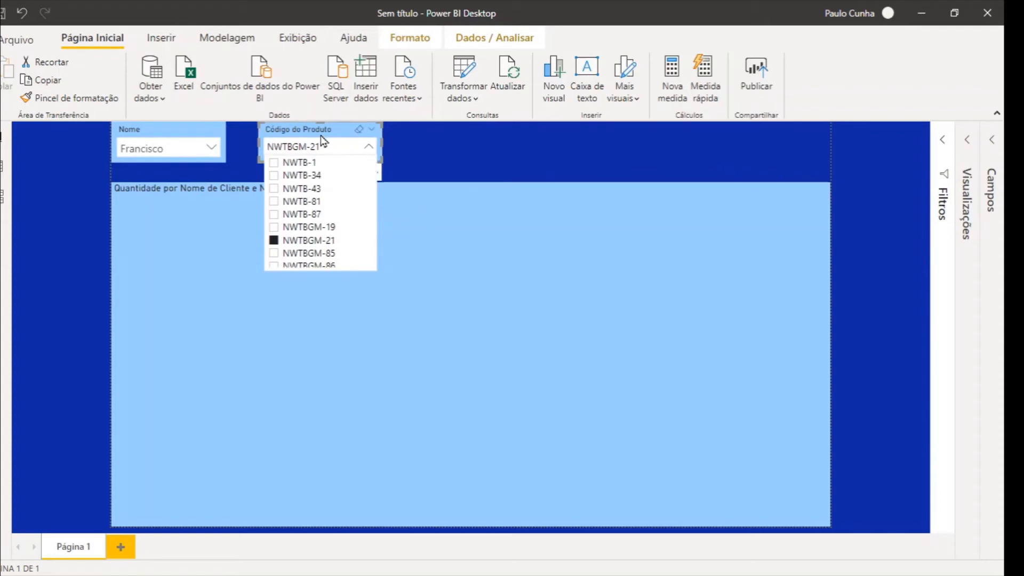
left_click(338, 149)
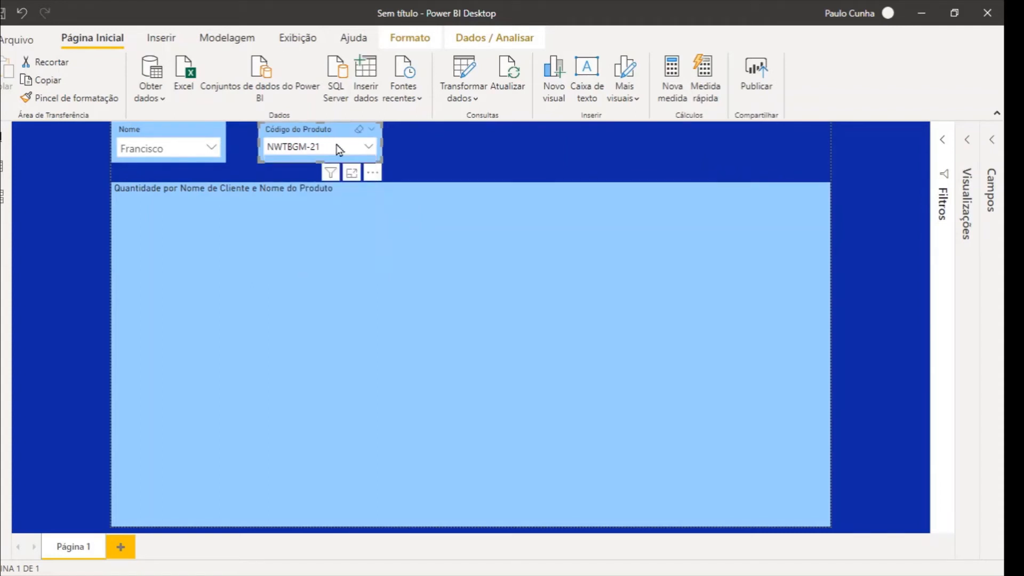
Replace Código do Produto with Nome do Produto from the Produtos table as the second slicer's field
left_click(960, 142)
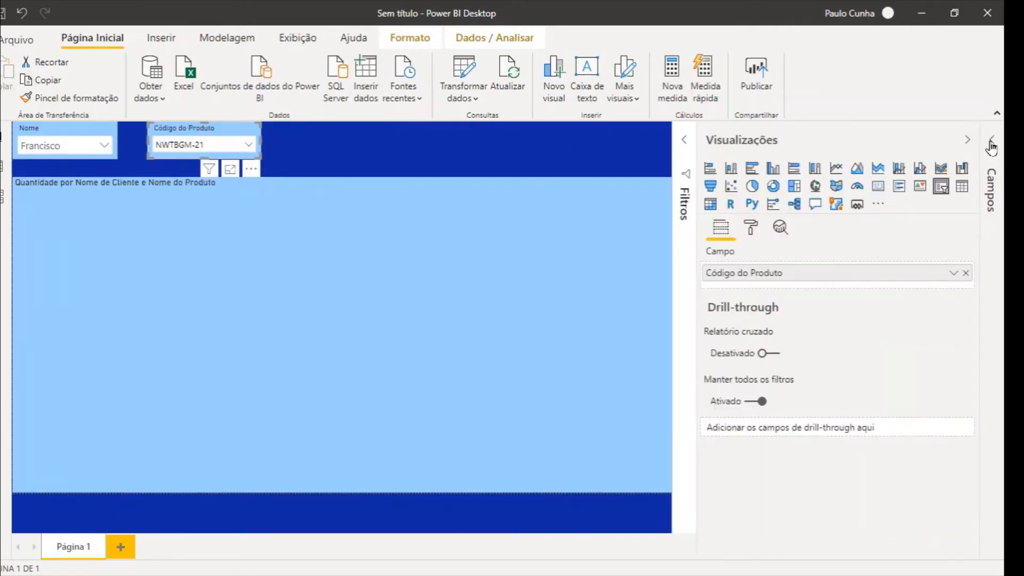
left_click(991, 143)
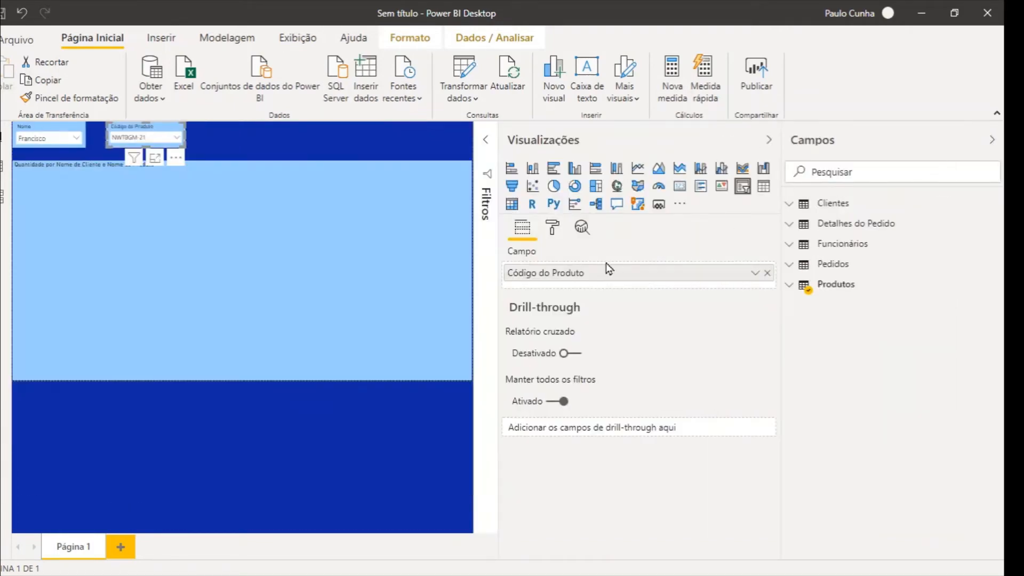
left_click(790, 288)
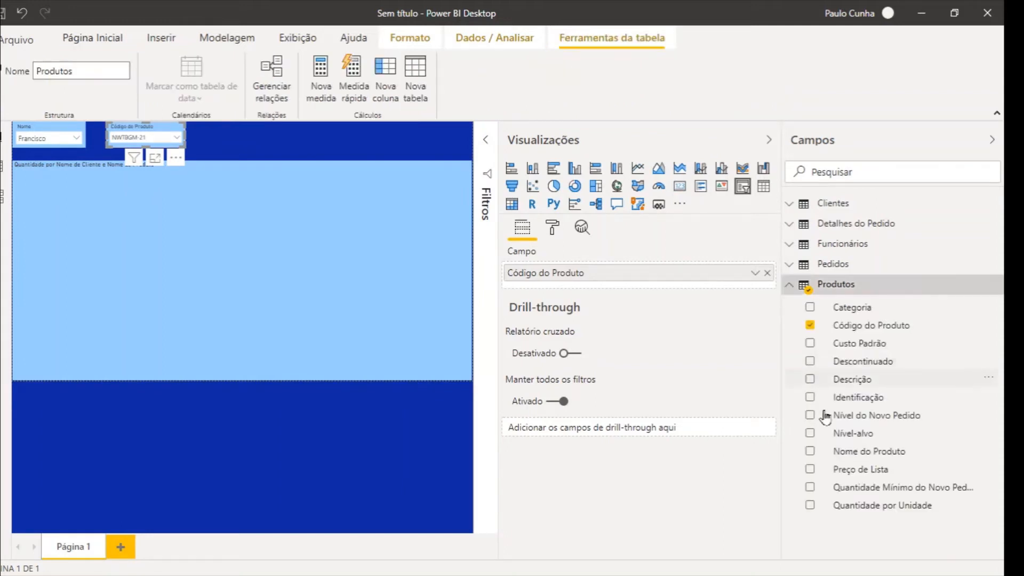
left_click(810, 453)
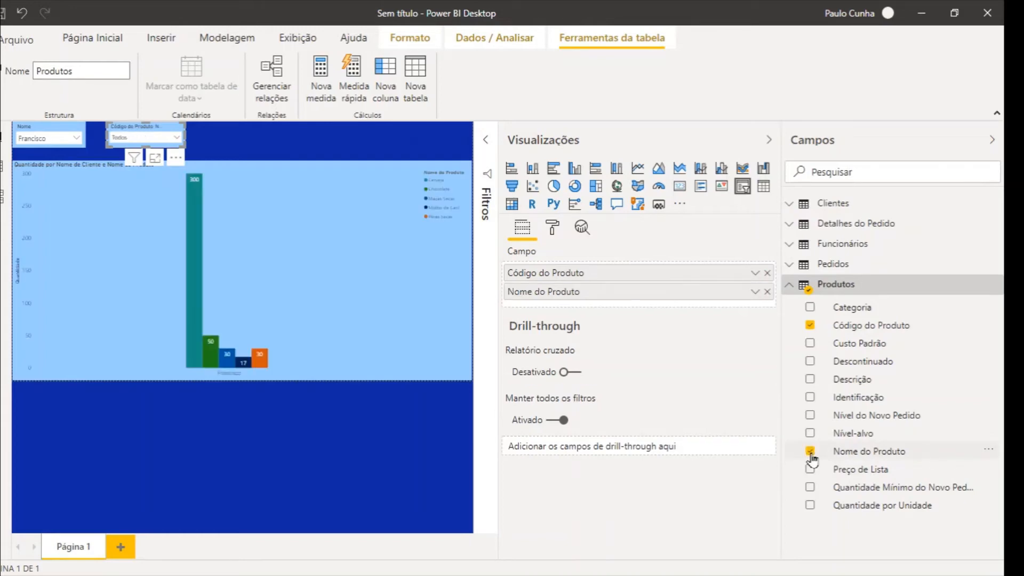
left_click(767, 273)
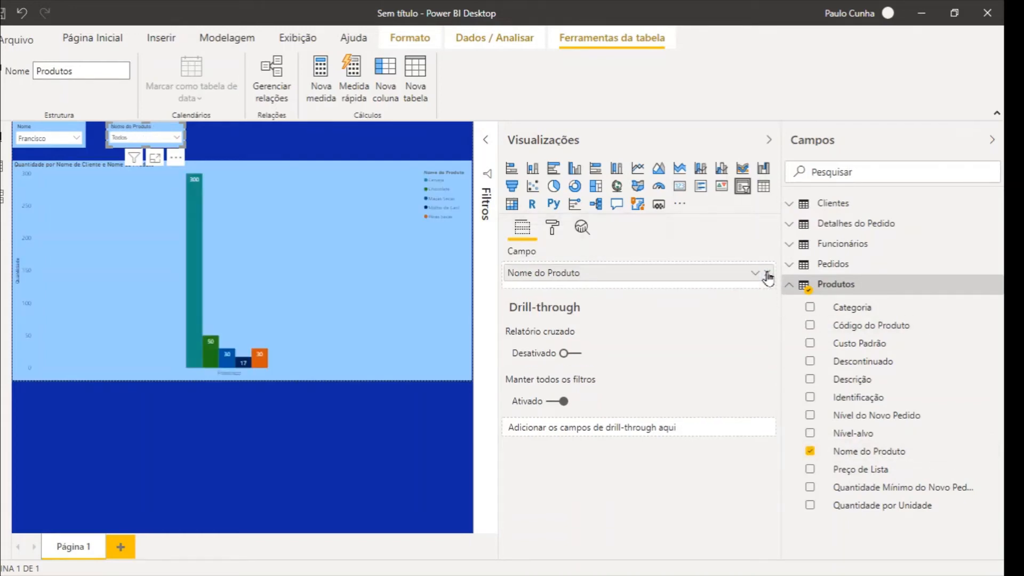
Collapse the visualization and field panes to enlarge the report canvas around the quantity chart
left_click(273, 272)
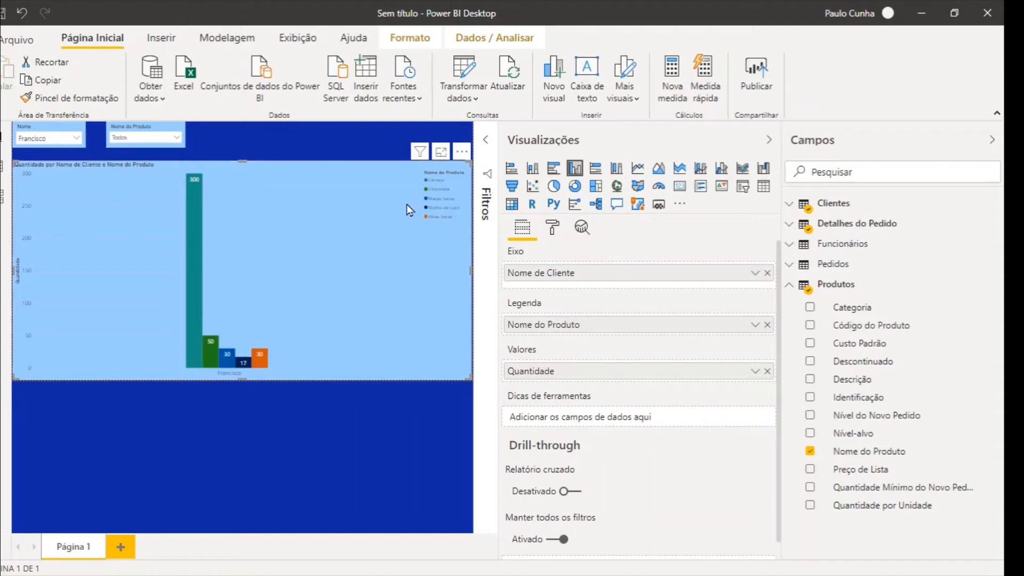
left_click(769, 142)
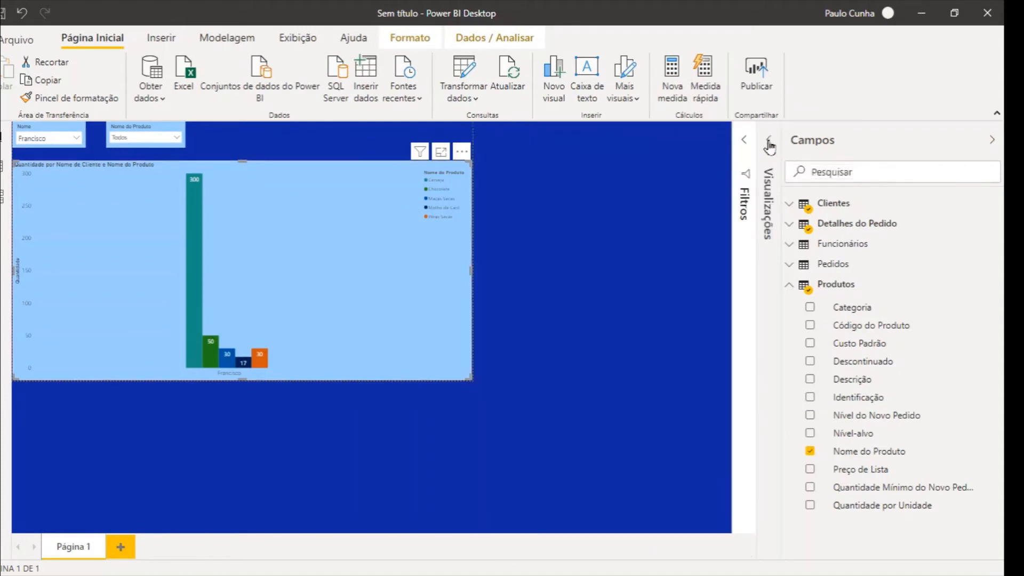
left_click(991, 140)
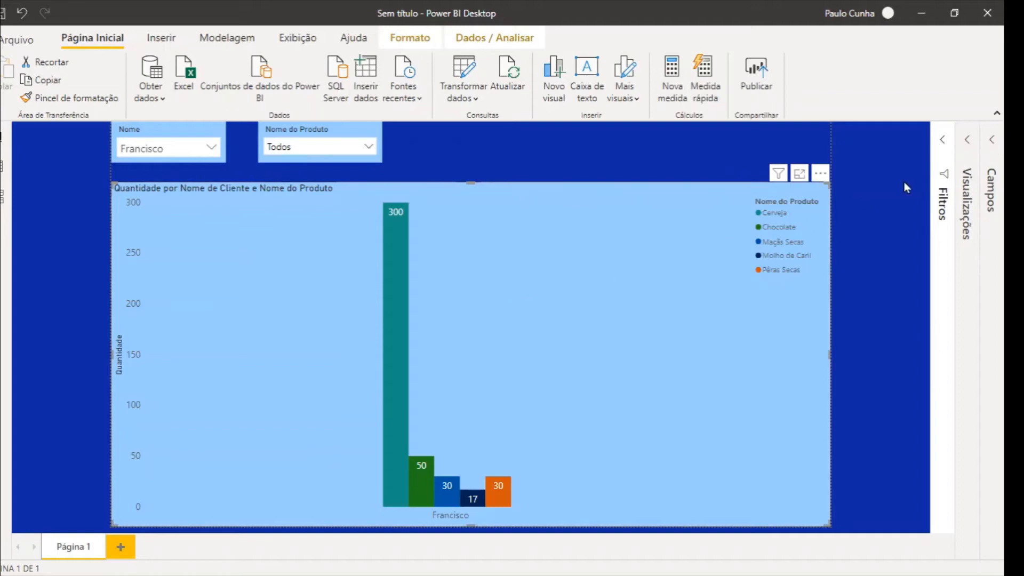
left_click(969, 142)
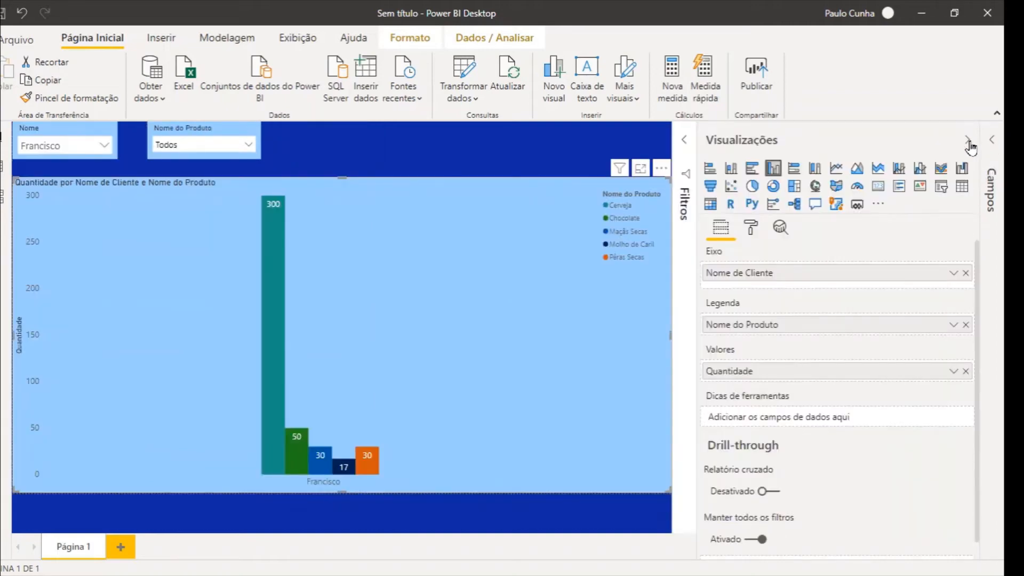
left_click(968, 142)
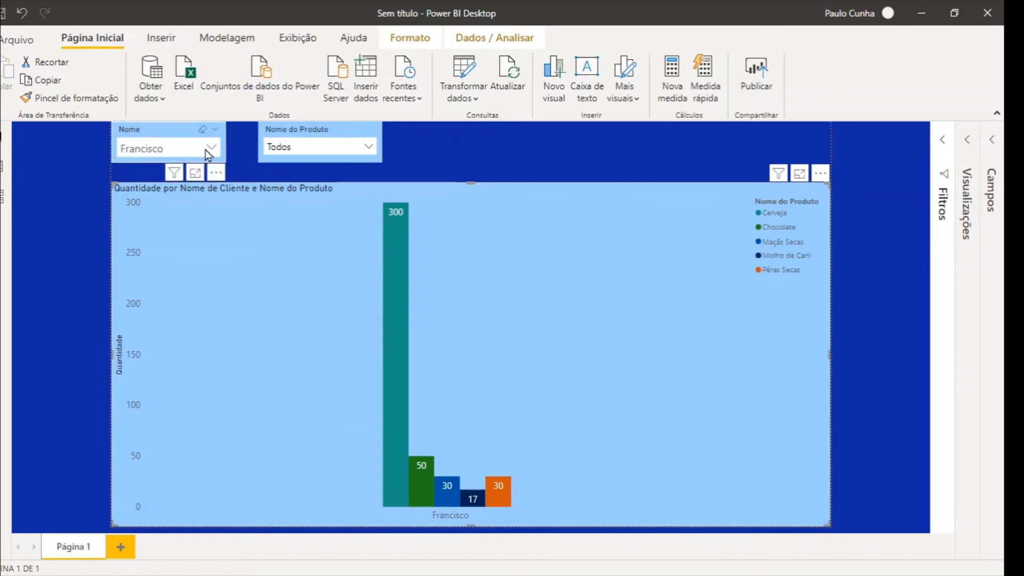
Filter the chart to the product Cerveja with the Nome do Produto slicer
left_click(309, 149)
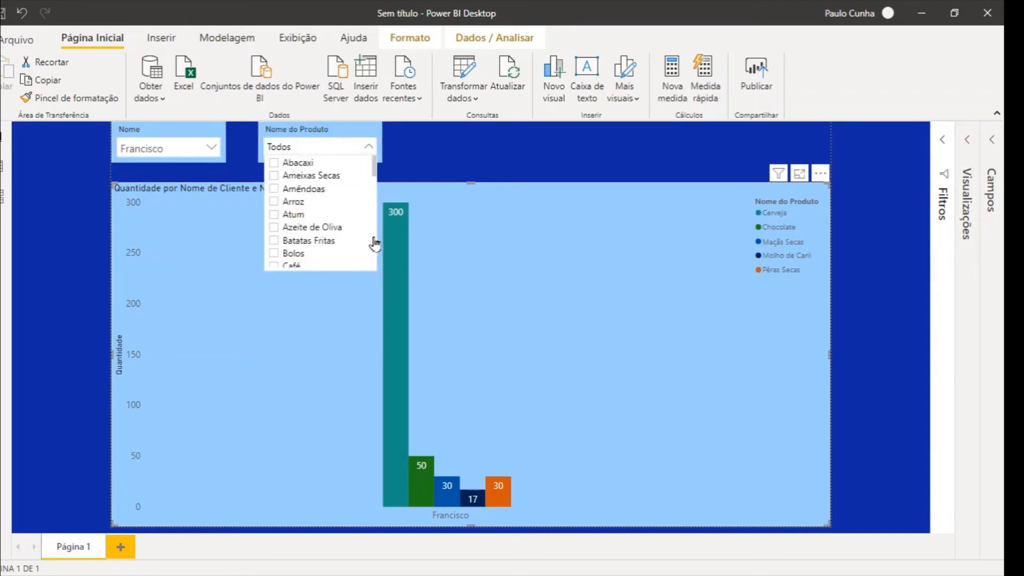
scroll(291, 237, "down", 3)
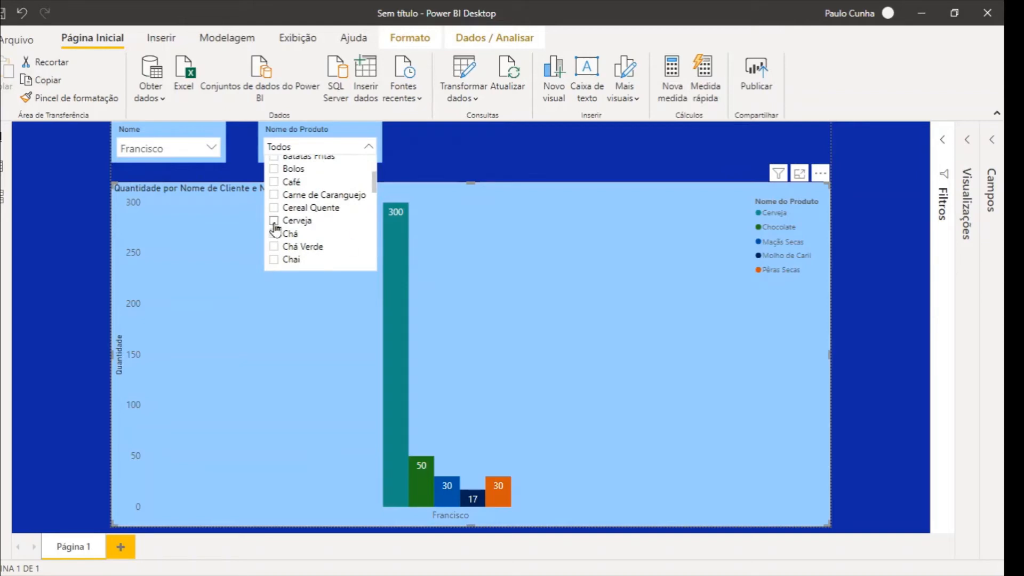
left_click(275, 220)
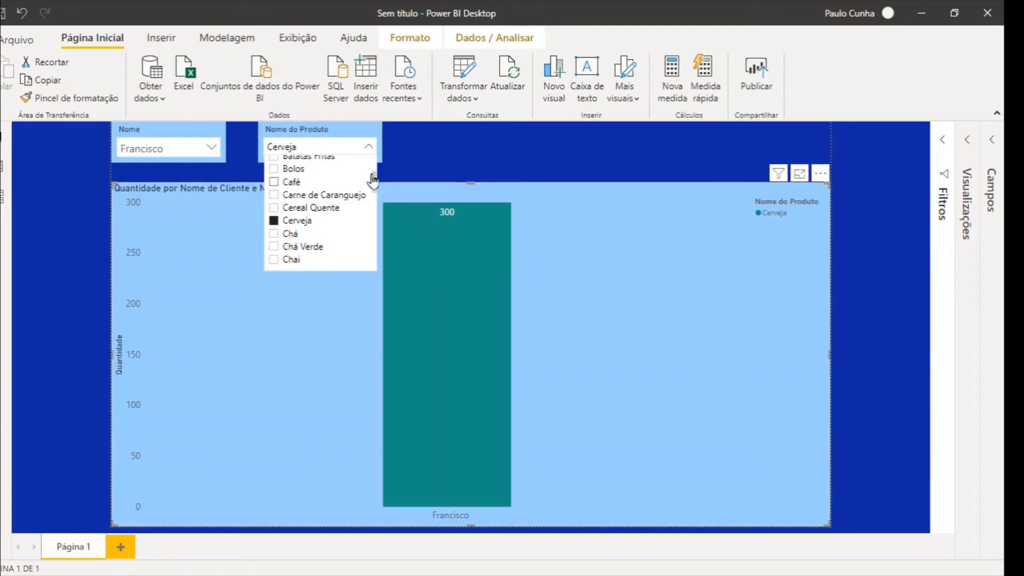
left_click_drag(374, 180, 362, 161)
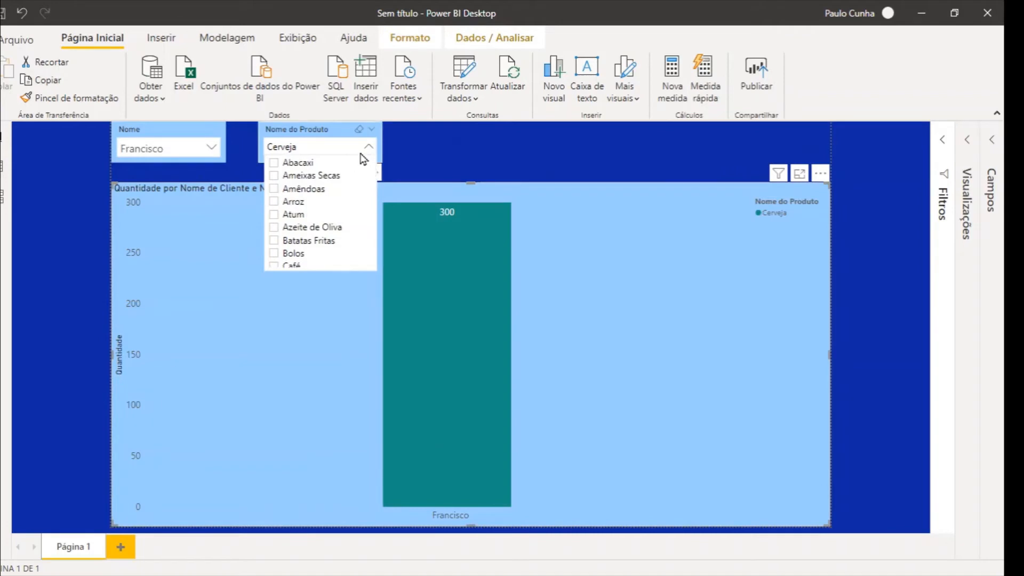
left_click(381, 146)
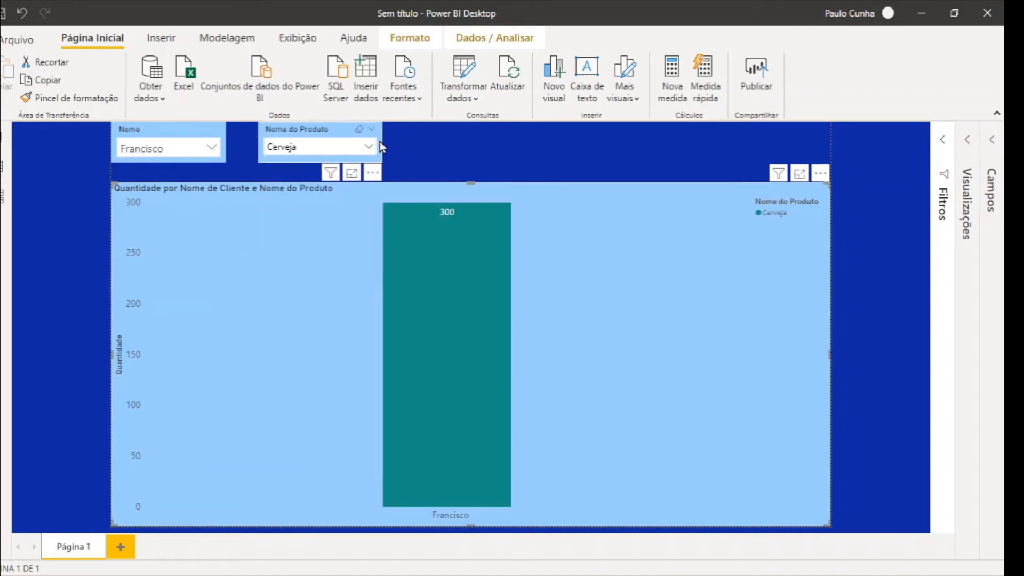
In the Nome slicer's selection controls, turn off "Seleção múltipla com CTRL" and turn on the "Selecionar tudo" option
left_click(211, 149)
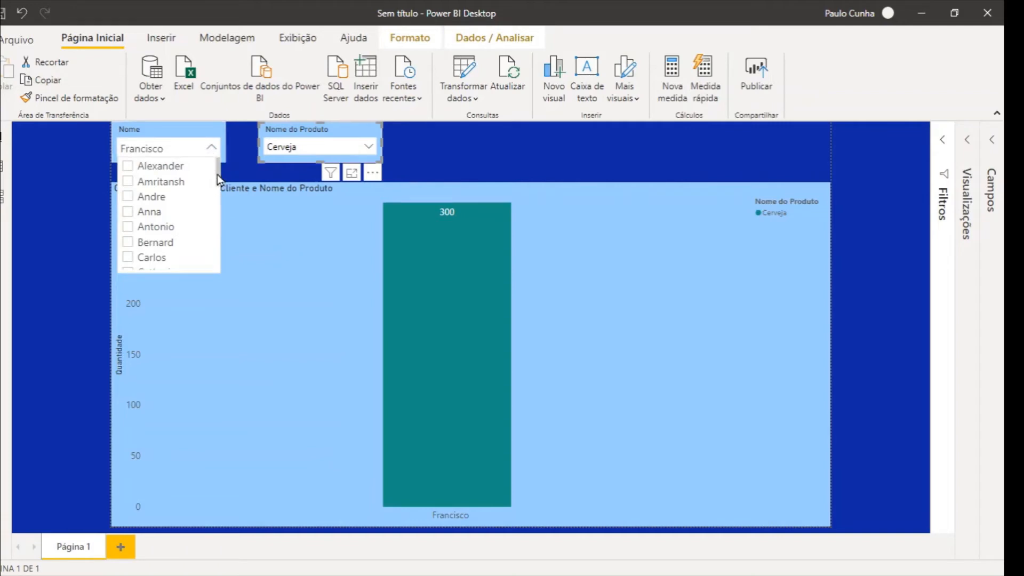
left_click(216, 129)
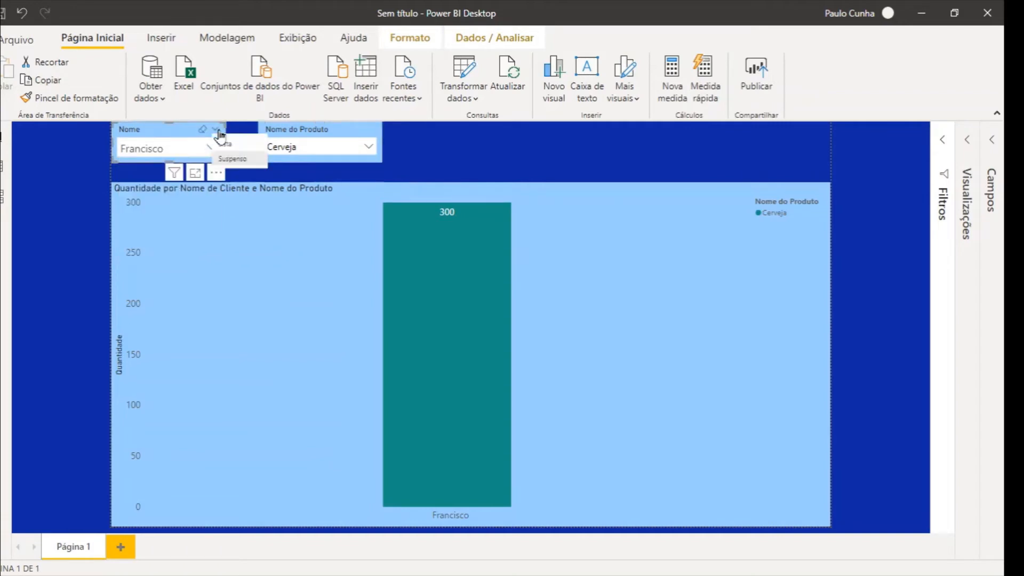
left_click(158, 137)
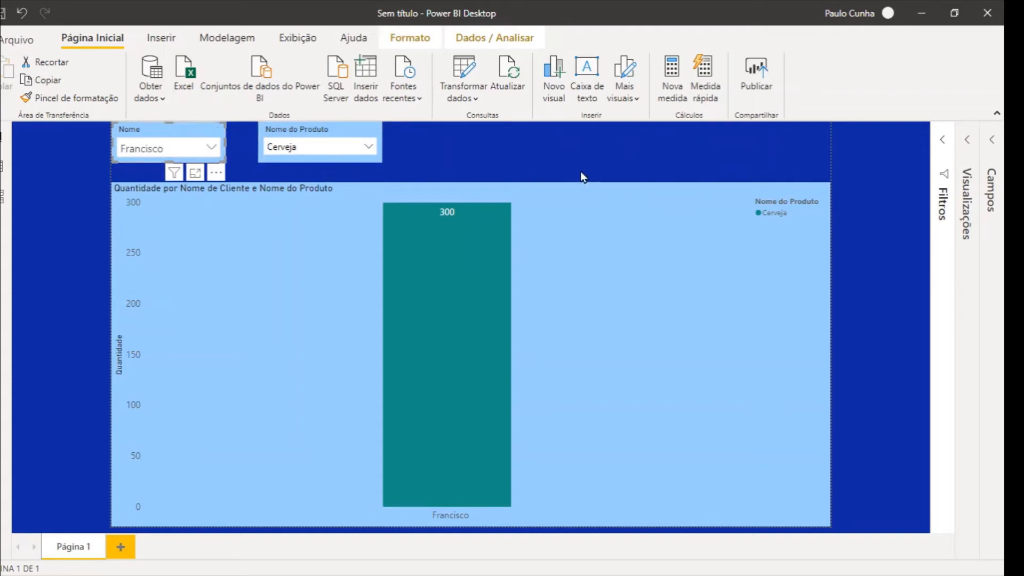
left_click(967, 140)
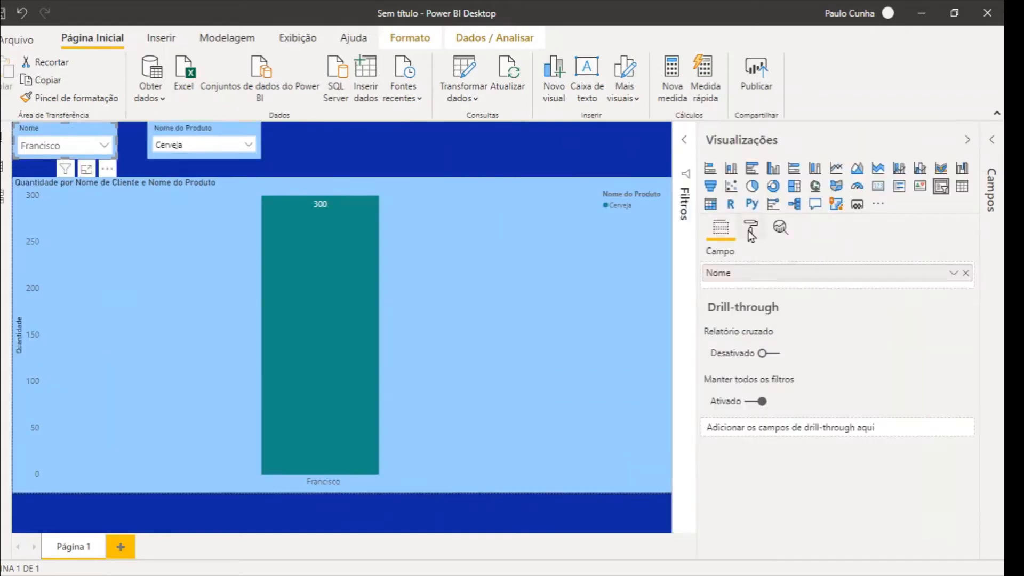
left_click(751, 230)
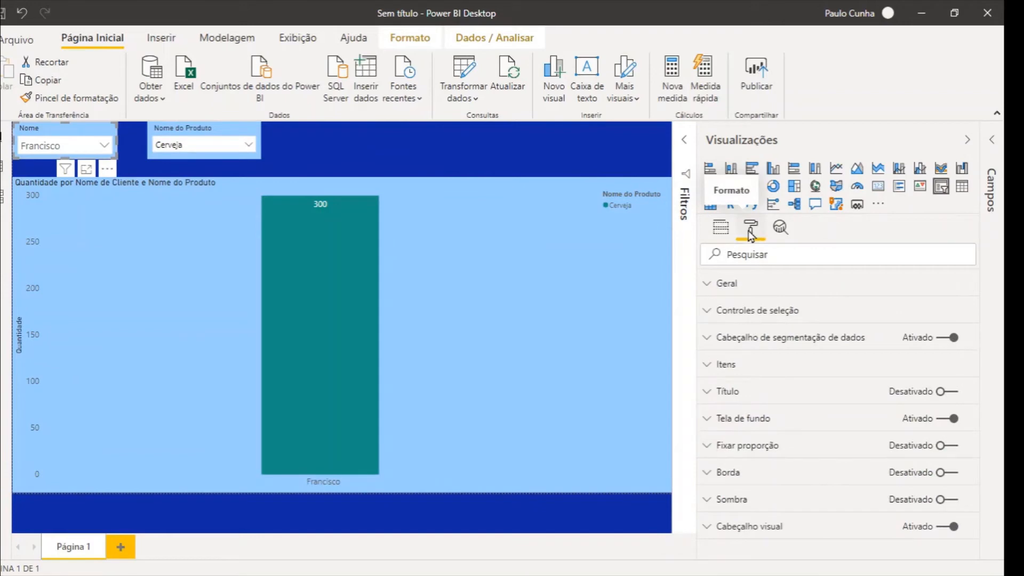
left_click(707, 368)
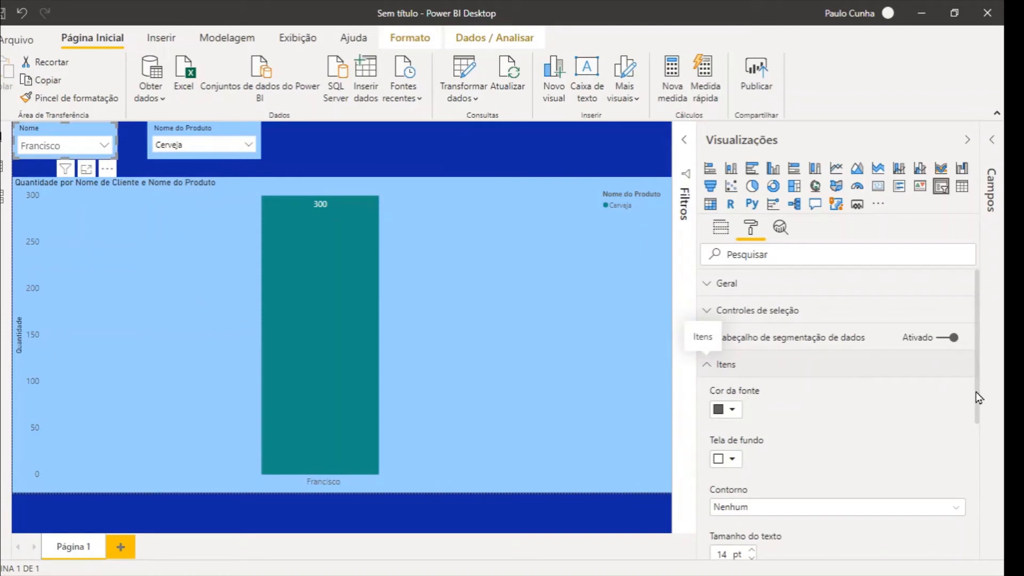
left_click_drag(975, 391, 975, 468)
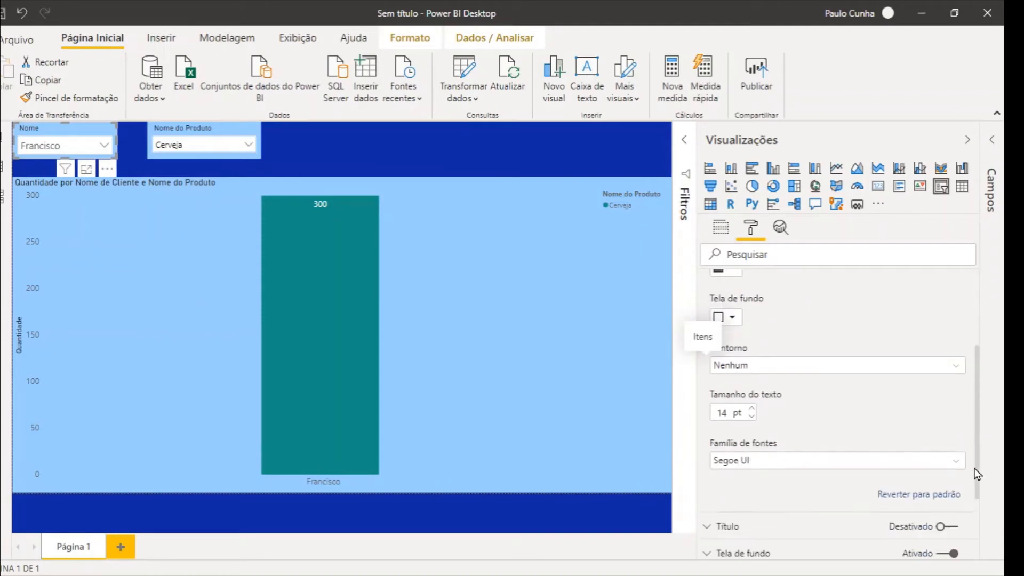
scroll(975, 469, "up", 5)
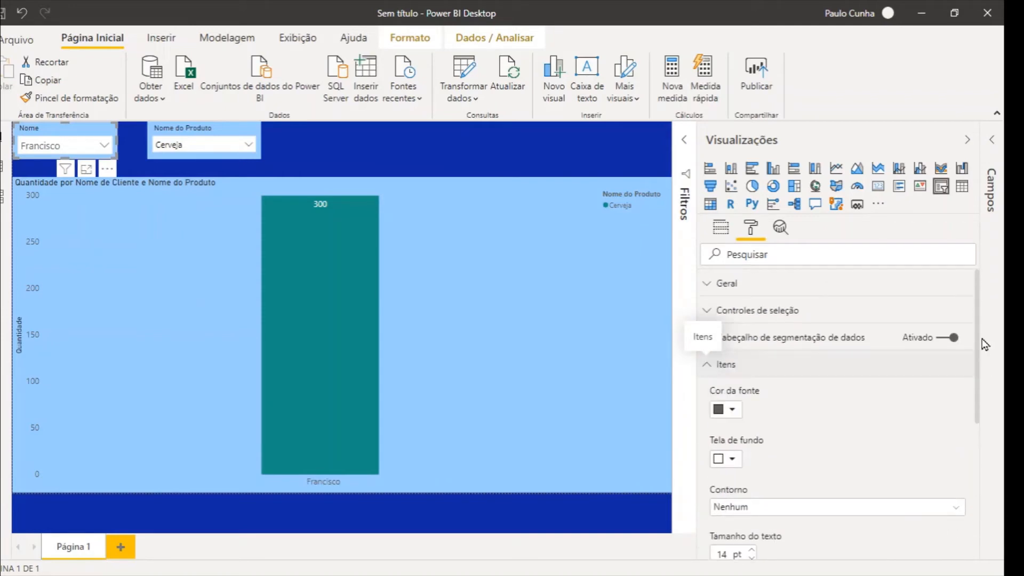
left_click(708, 313)
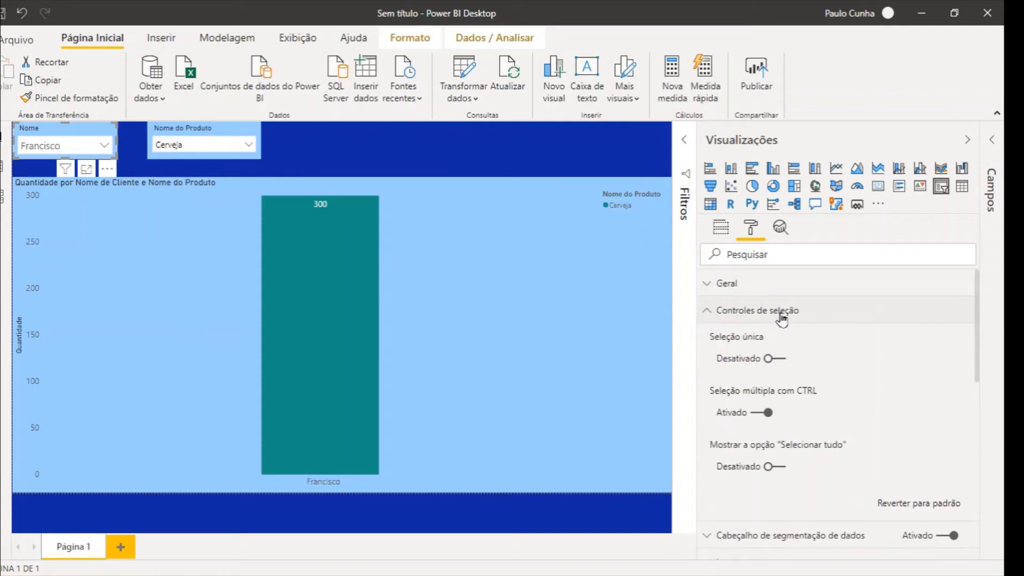
left_click(755, 416)
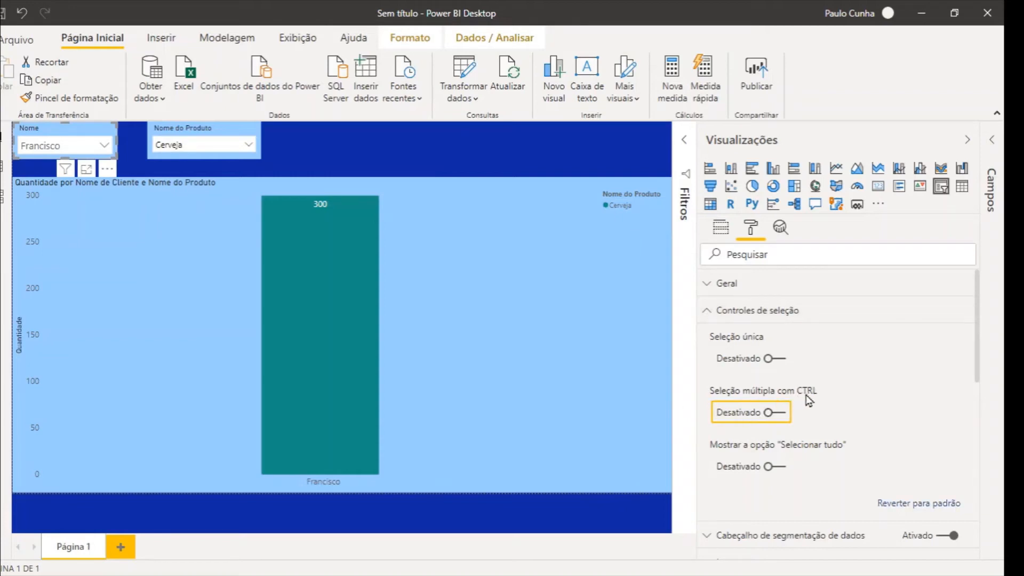
left_click(783, 473)
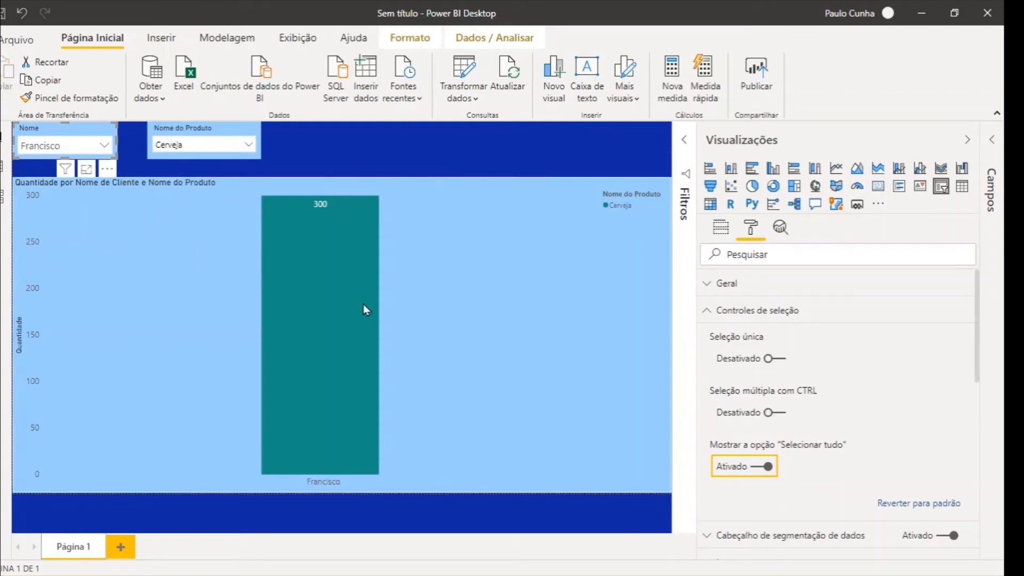
Select all customers in the Nome slicer, clear the selection, and filter back to the original single customer
left_click(174, 231)
left_click(106, 149)
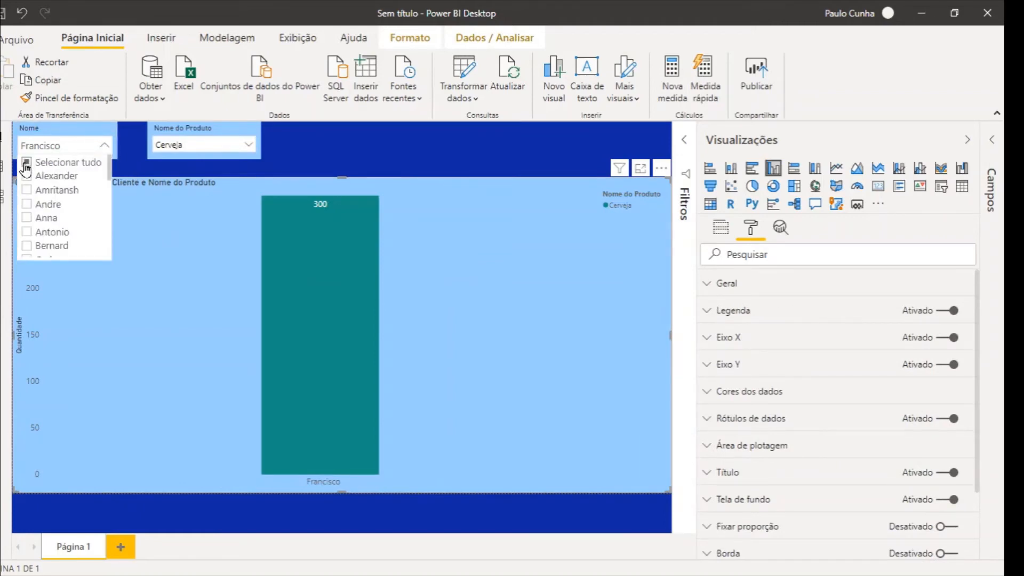
left_click(26, 163)
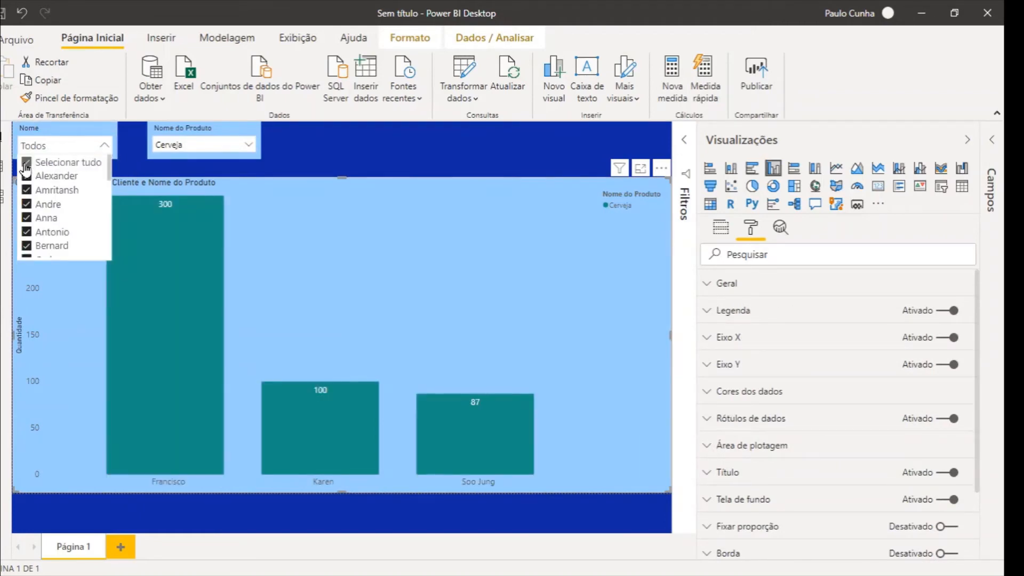
left_click(26, 165)
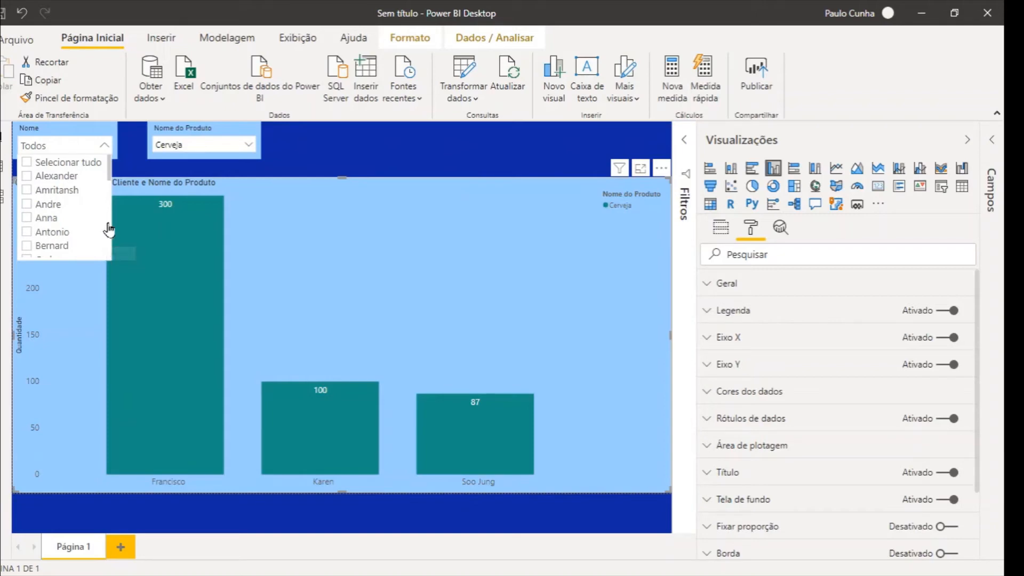
scroll(110, 230, "down", 5)
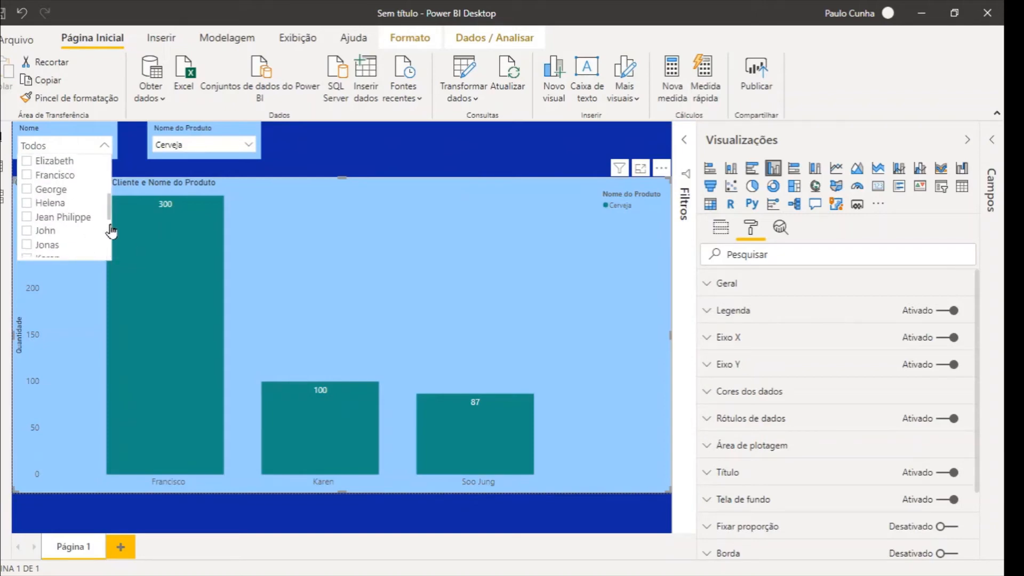
left_click(27, 175)
left_click(130, 325)
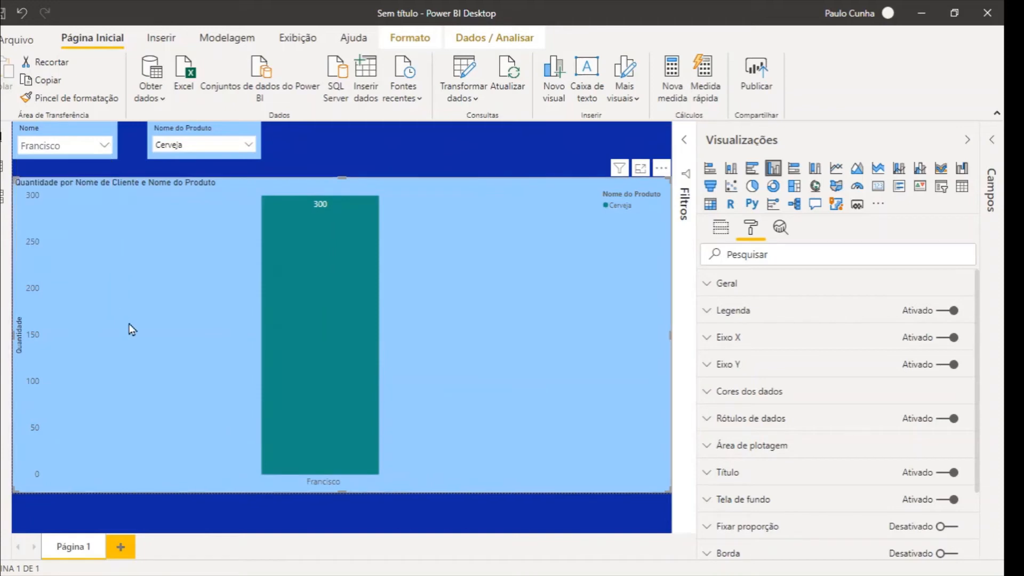
In the Nome do Produto slicer's selection controls, disable "Seleção múltipla com CTRL" and enable the "Selecionar tudo" option
left_click(200, 149)
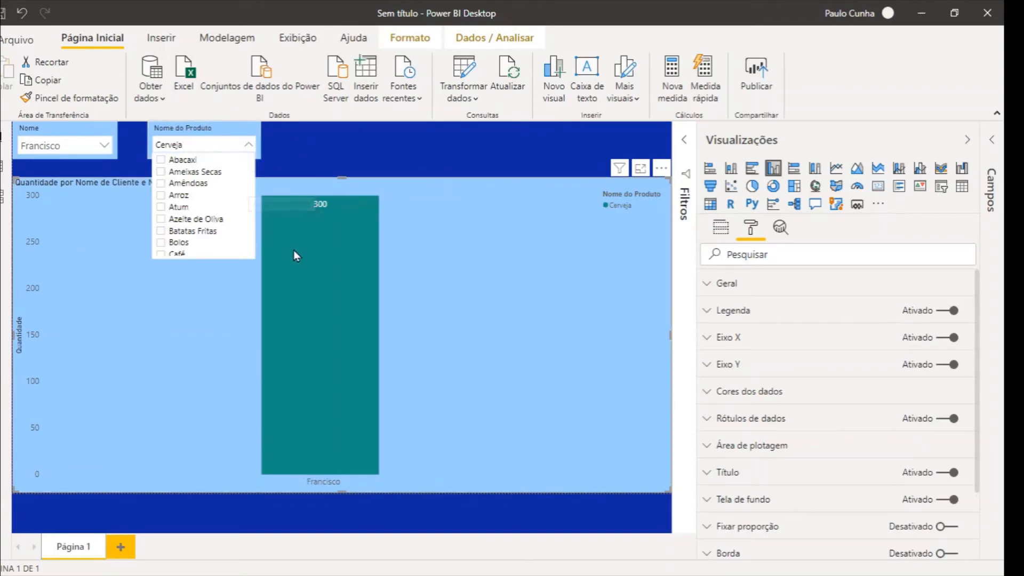
left_click(250, 131)
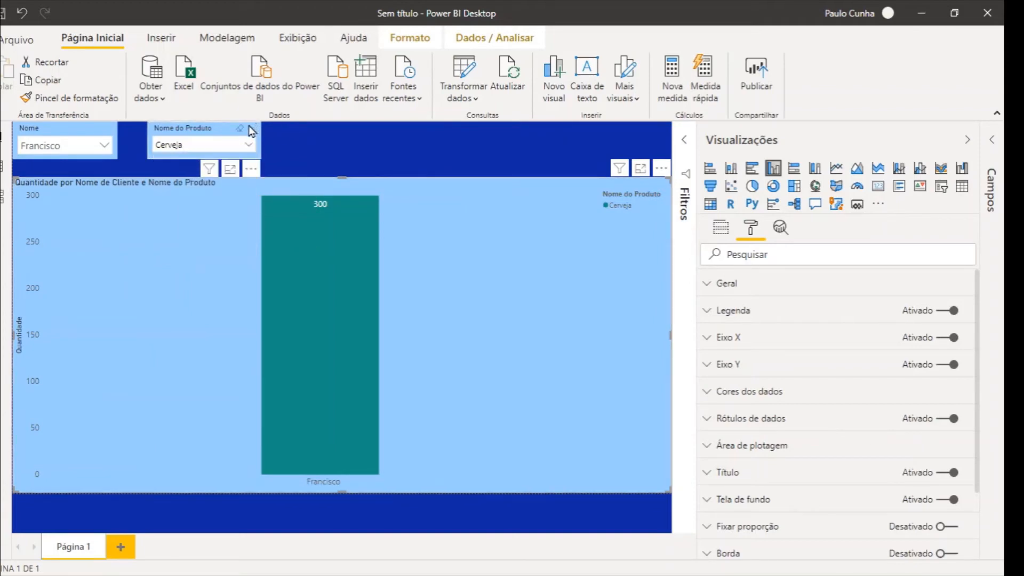
left_click(250, 132)
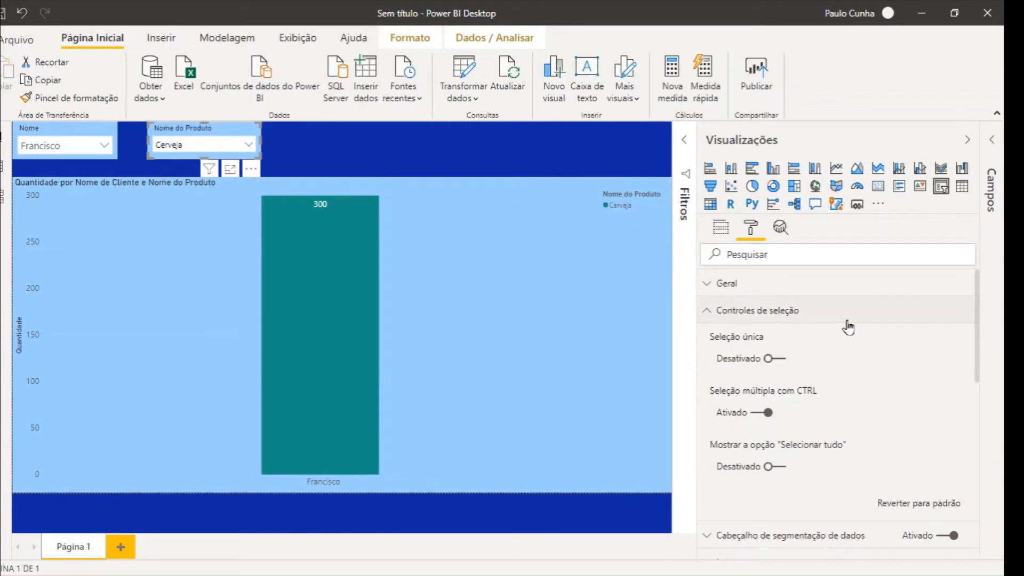
left_click(757, 419)
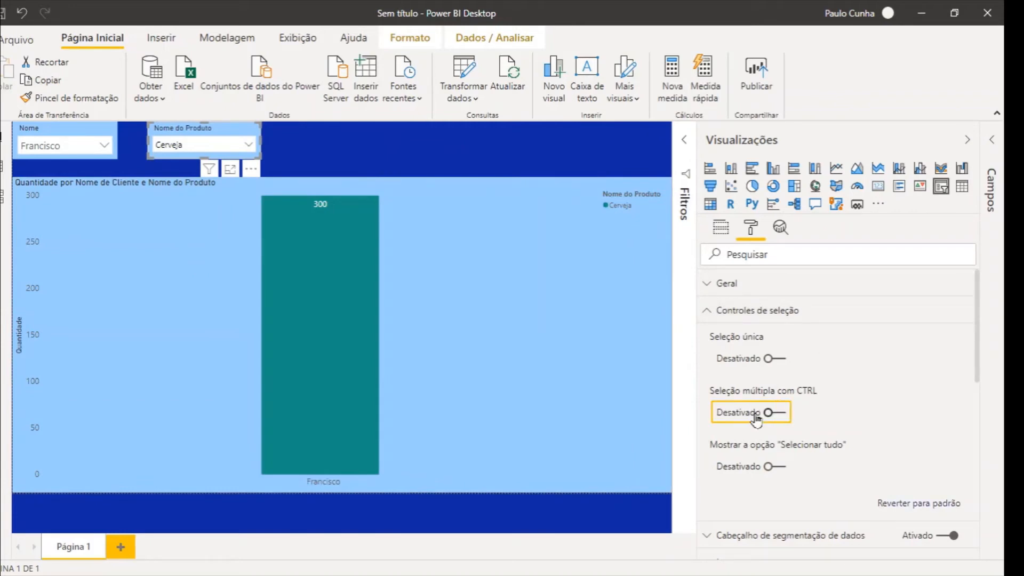
left_click(788, 473)
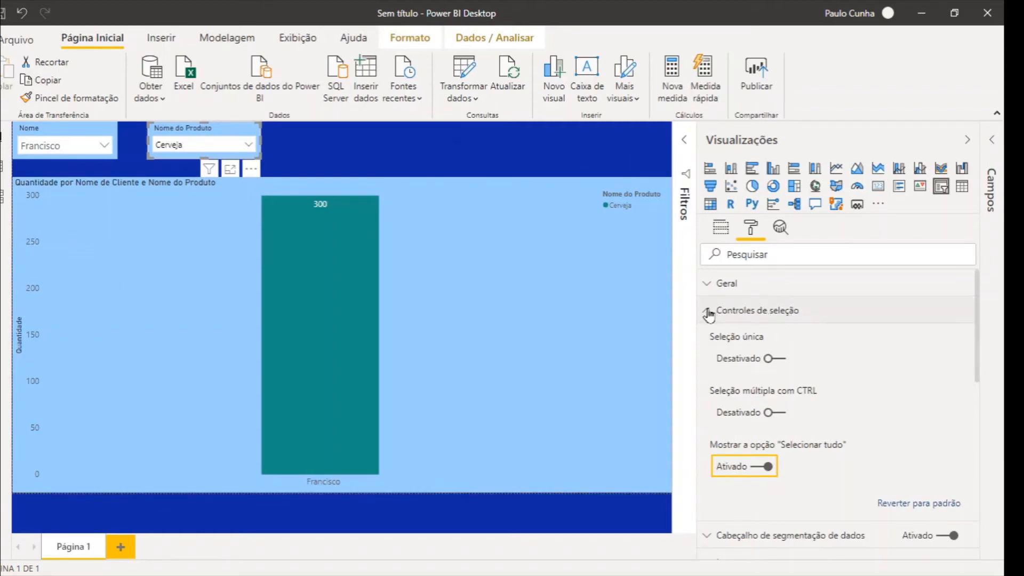
left_click(709, 314)
left_click(709, 314)
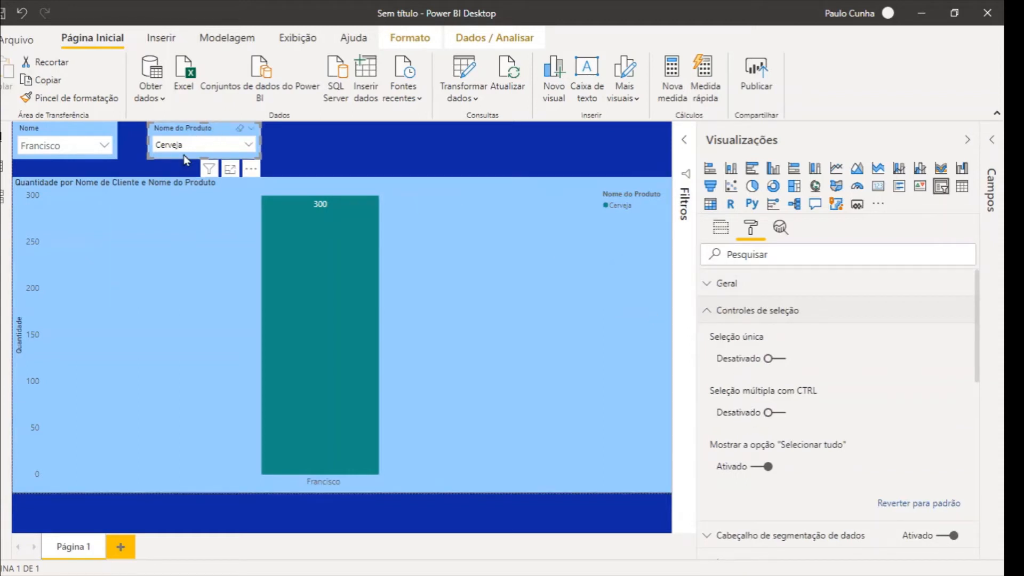
left_click(301, 167)
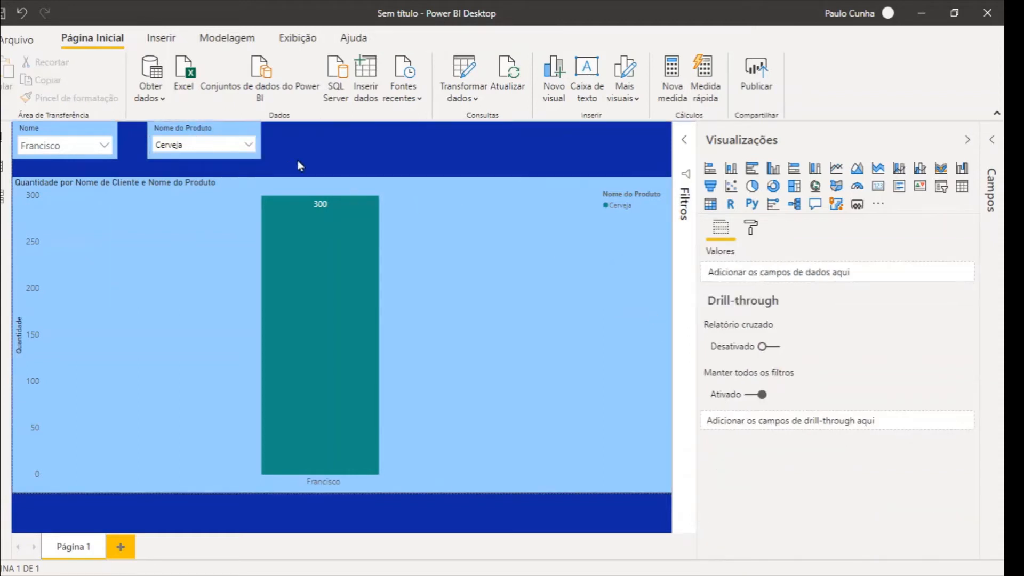
Select all products in the Nome do Produto slicer using "Selecionar tudo"
left_click(248, 146)
left_click(216, 163)
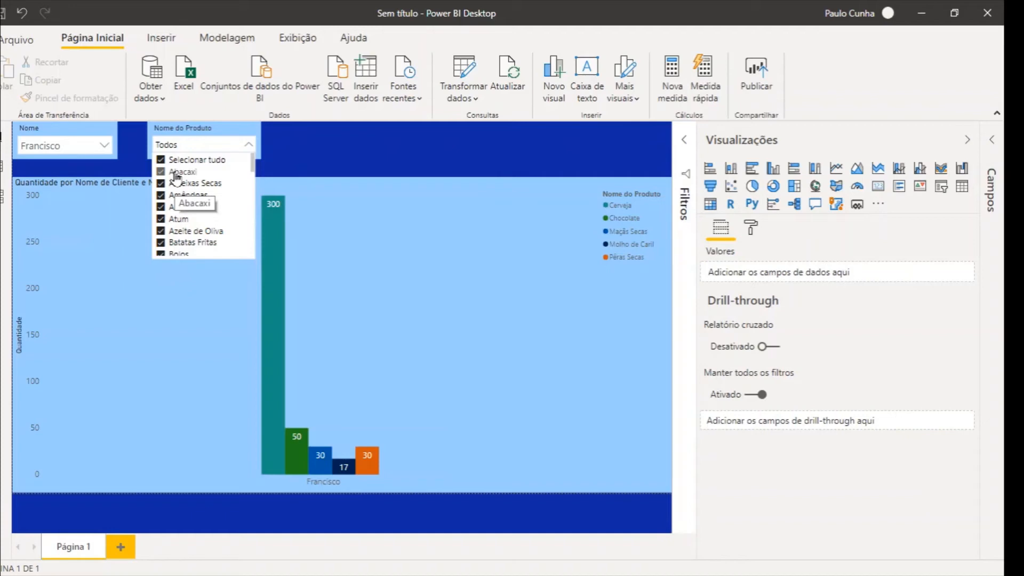
left_click(279, 139)
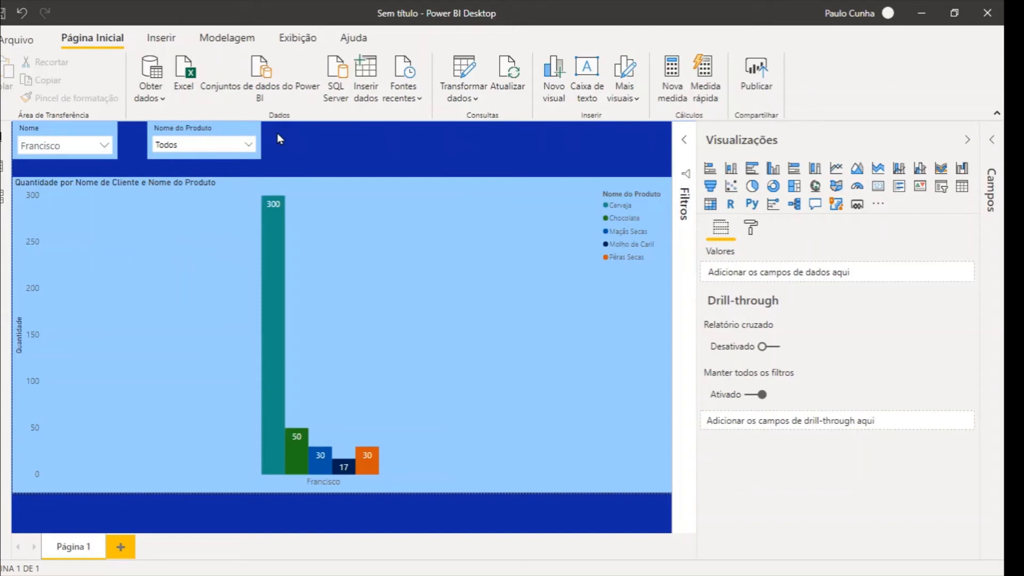
Add a new slicer beside the Nome do Produto slicer and shrink it to about the same size
mouse_move(266, 229)
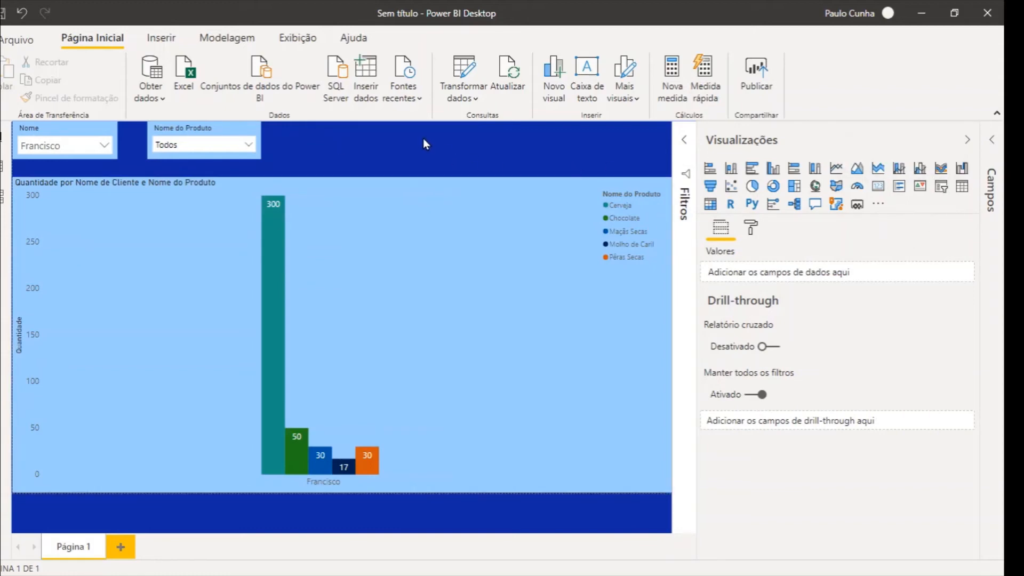
left_click(940, 189)
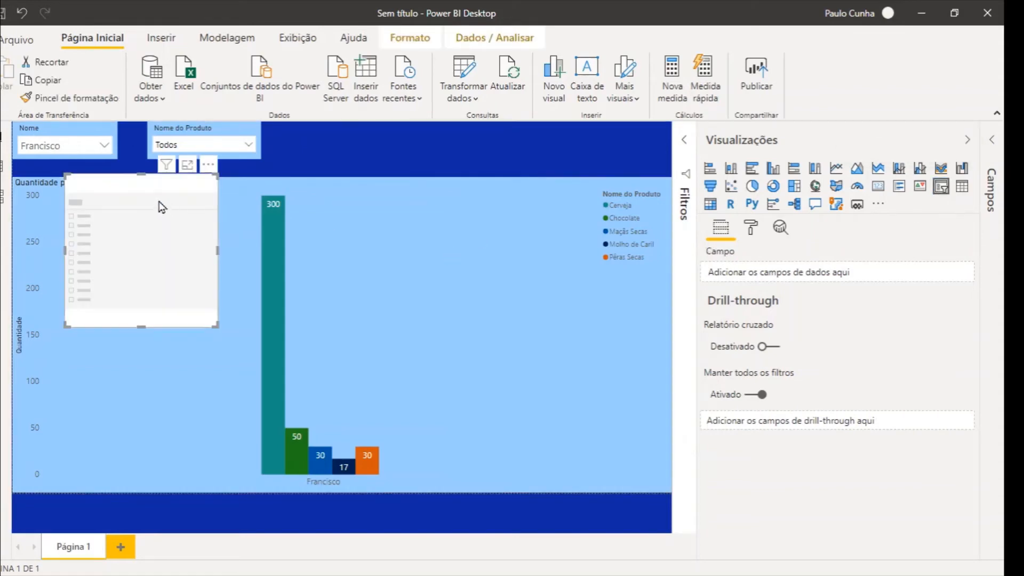
left_click_drag(158, 206, 397, 153)
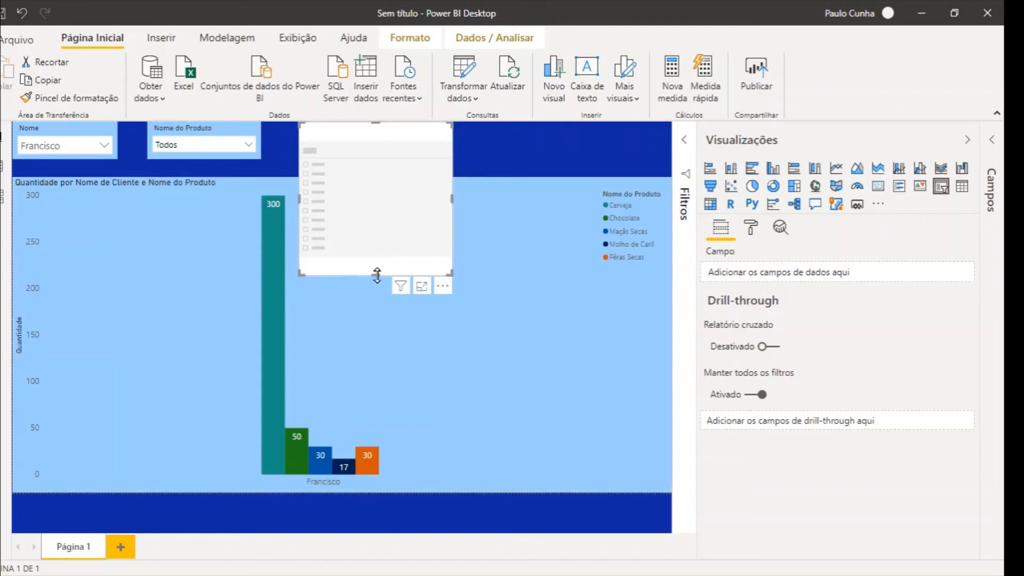
left_click_drag(376, 273, 374, 159)
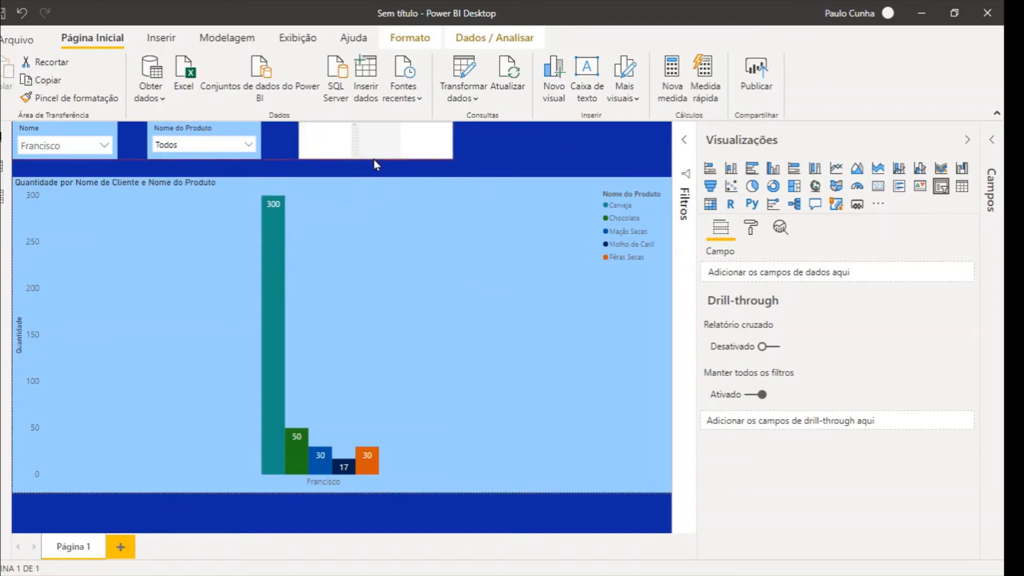
left_click_drag(453, 140, 409, 143)
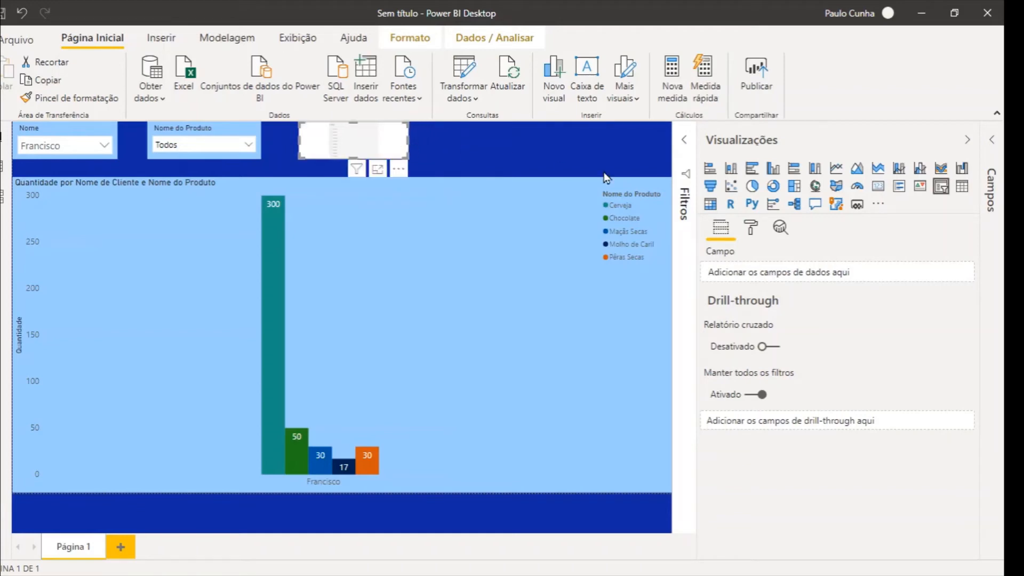
Assign the Cidade da Remessa field from the Pedidos table to the new slicer
left_click(760, 235)
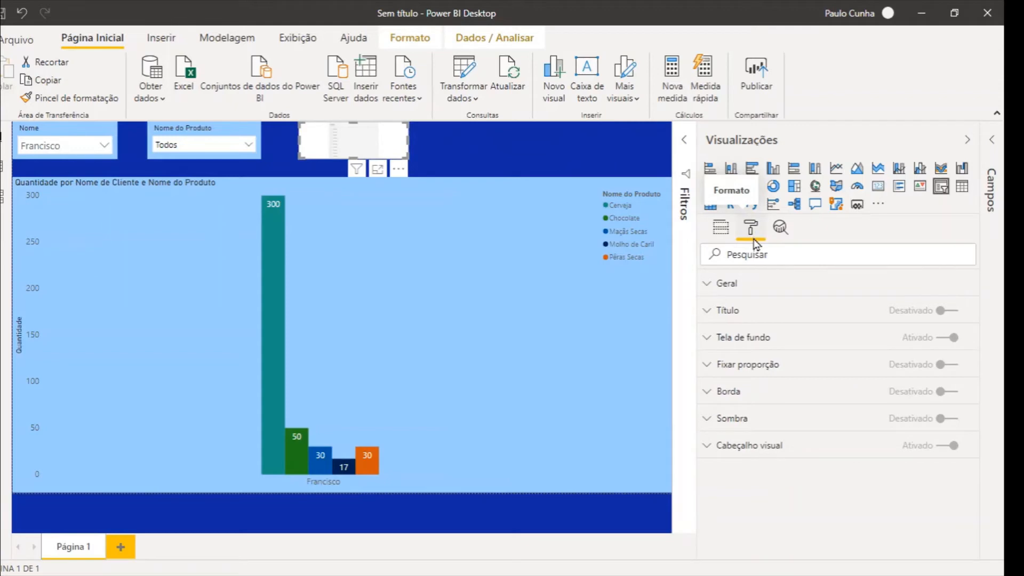
left_click(992, 140)
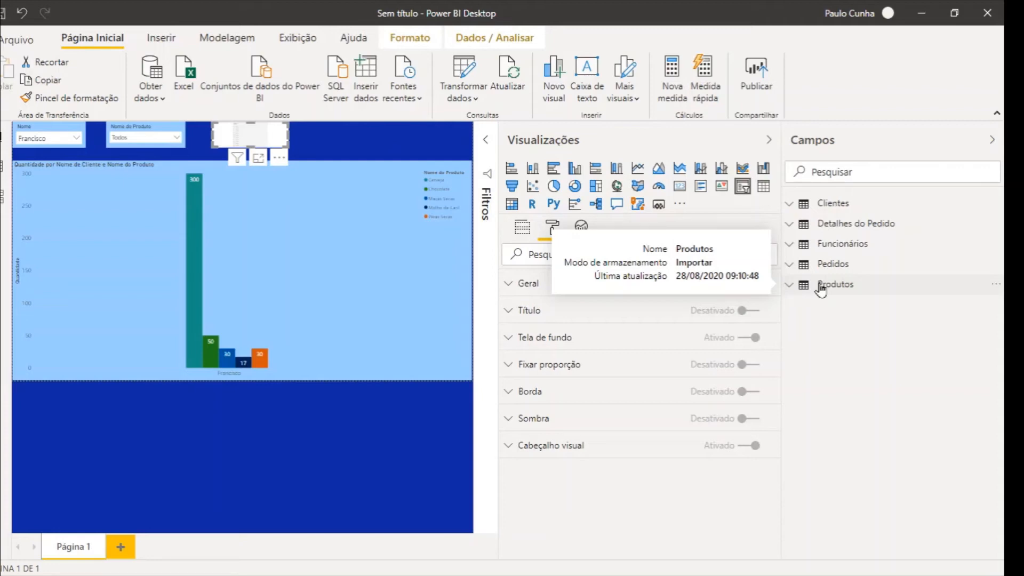
left_click(793, 265)
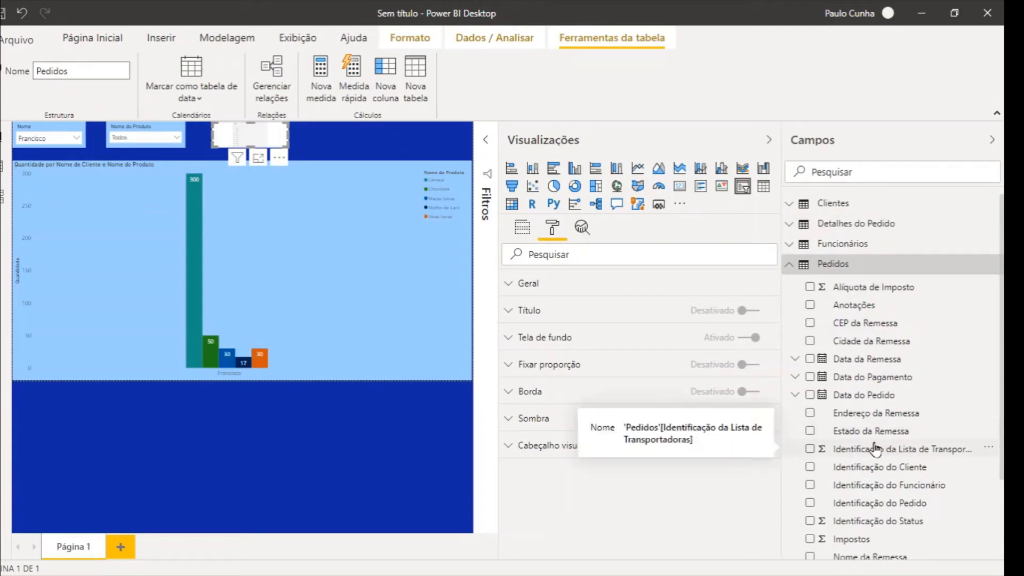
left_click(810, 341)
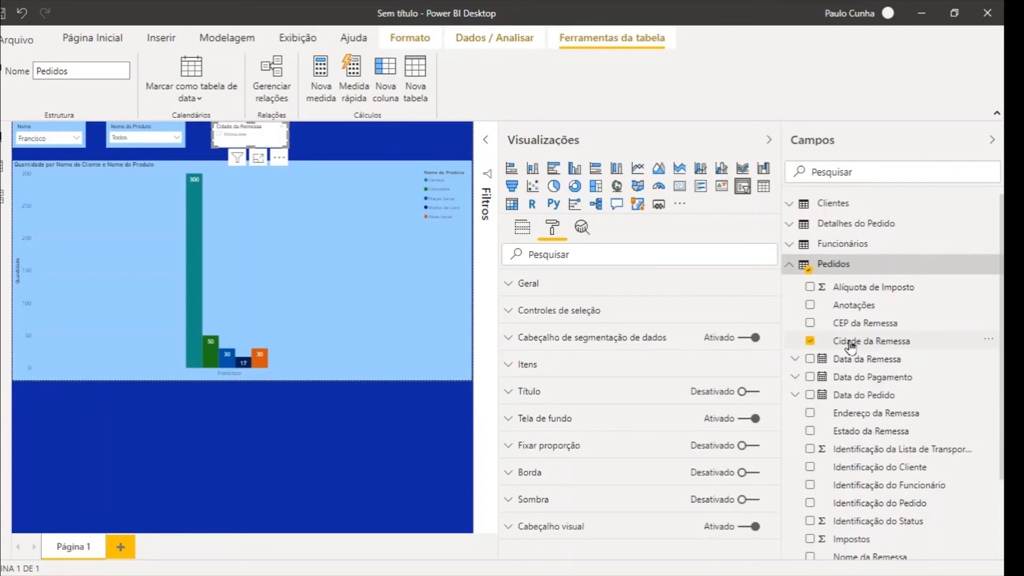
left_click_drag(852, 346, 836, 348)
left_click(523, 231)
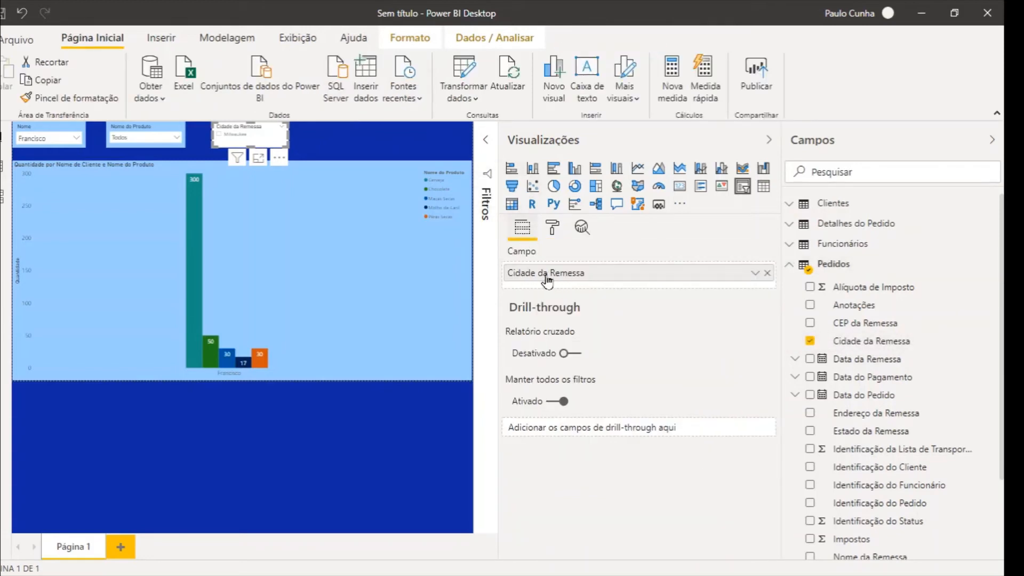
In the Cidade da Remessa slicer's selection controls, disable "Seleção múltipla com CTRL" and enable the "Selecionar tudo" option
left_click(553, 230)
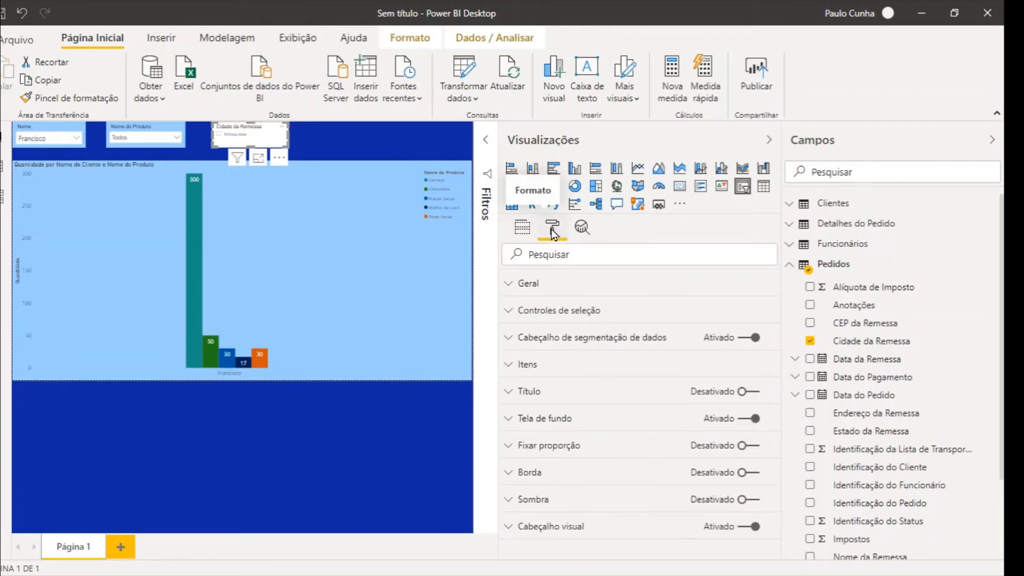
left_click(533, 311)
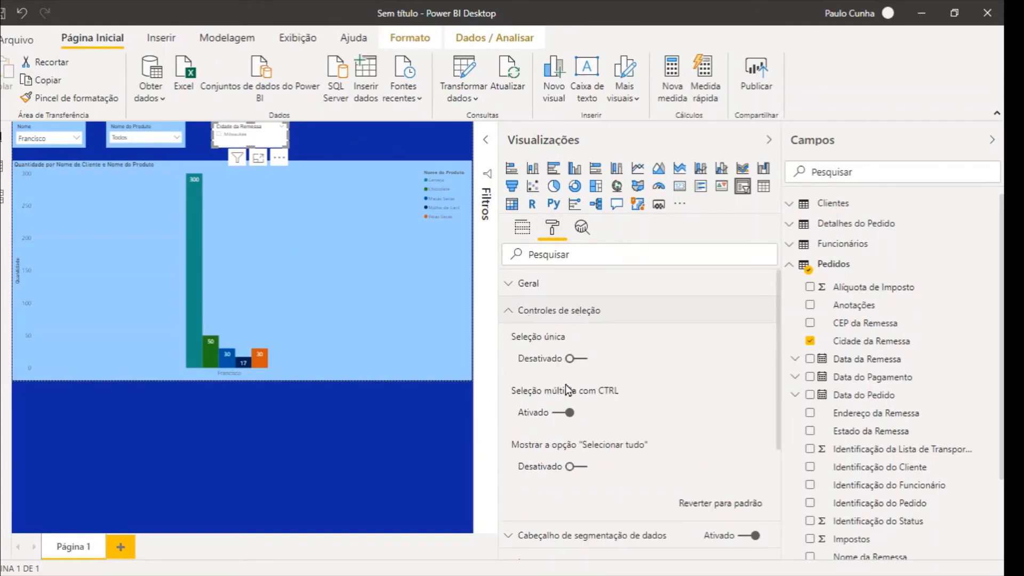
left_click(557, 415)
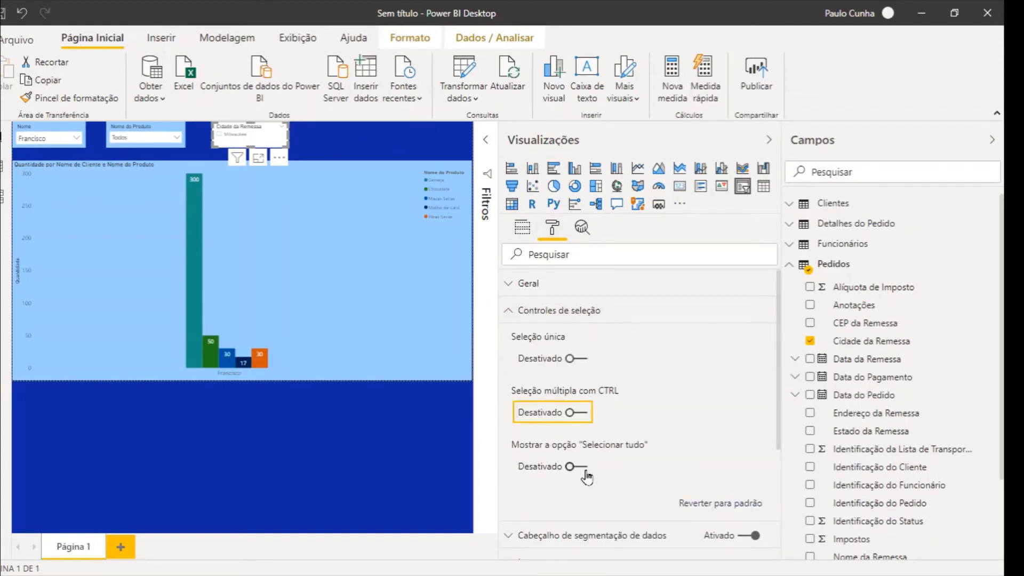
left_click(586, 469)
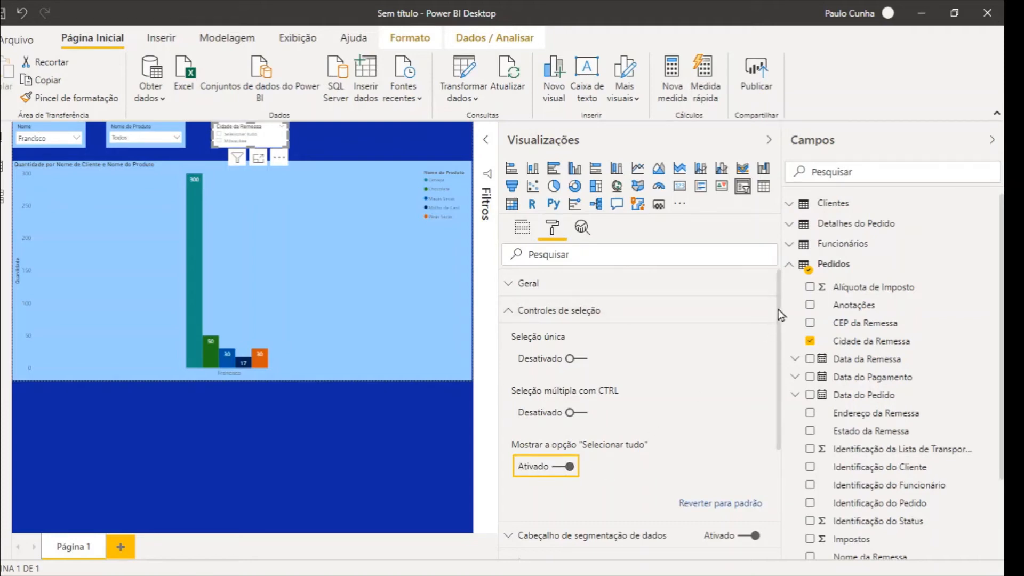
Try a light blue background on the Cidade da Remessa slicer's items and set it back to white
left_click_drag(779, 315, 773, 451)
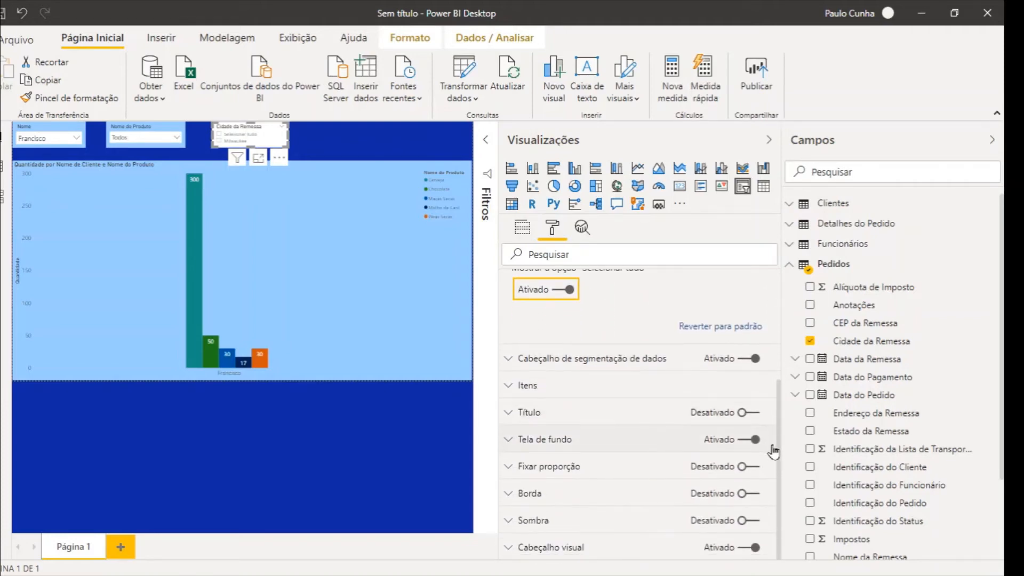
left_click(533, 390)
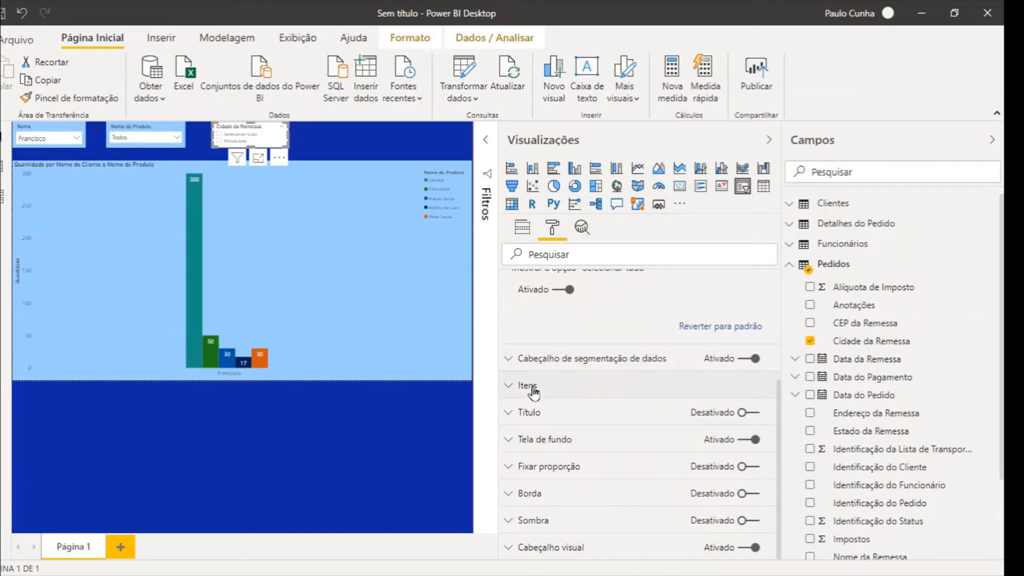
left_click(533, 390)
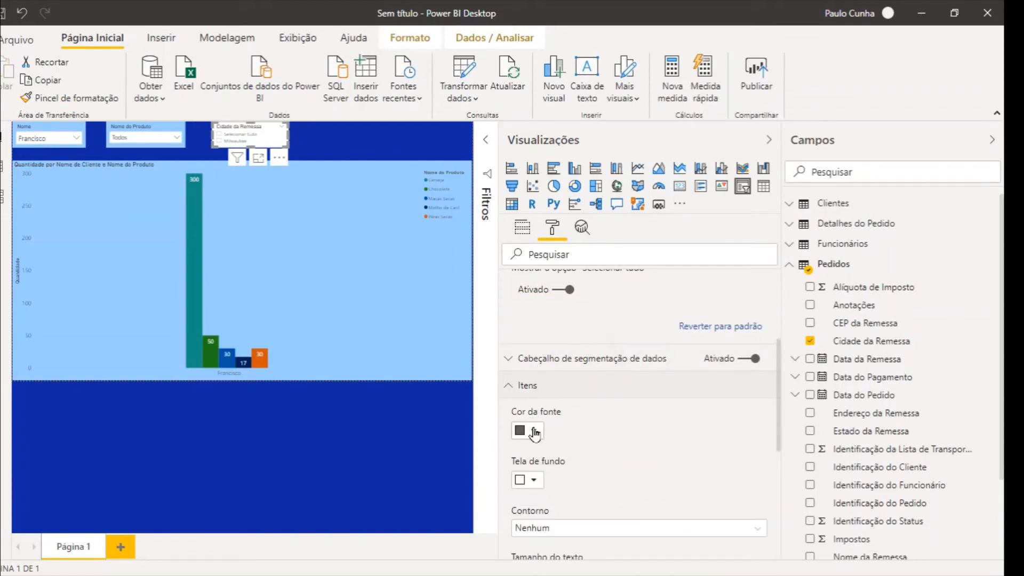
left_click(535, 483)
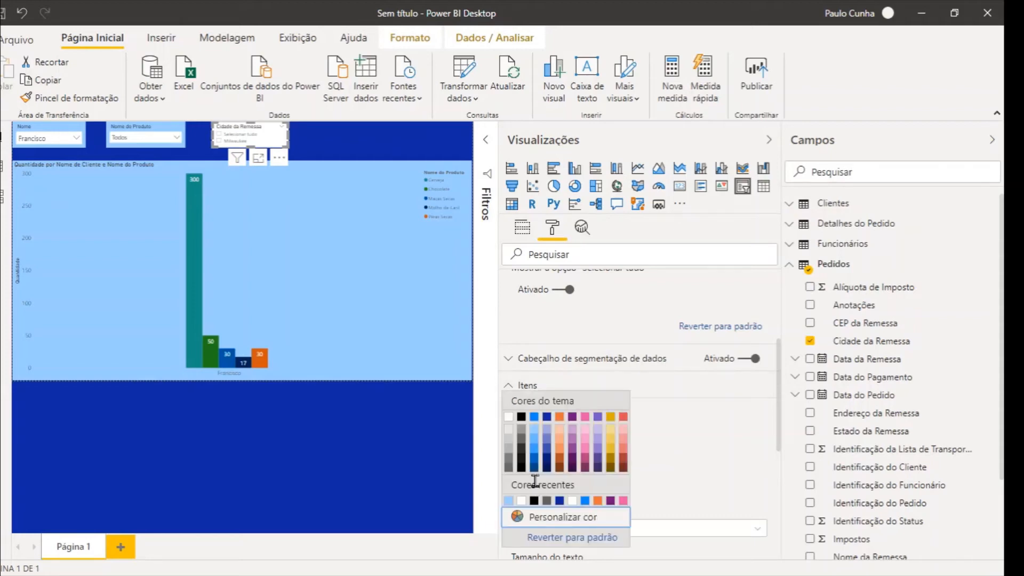
left_click(535, 430)
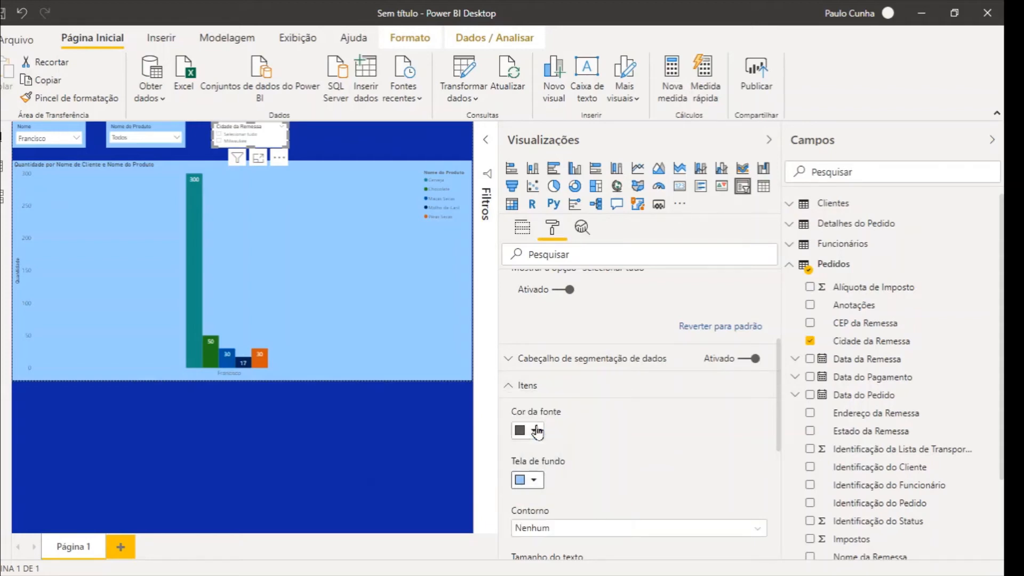
left_click(534, 481)
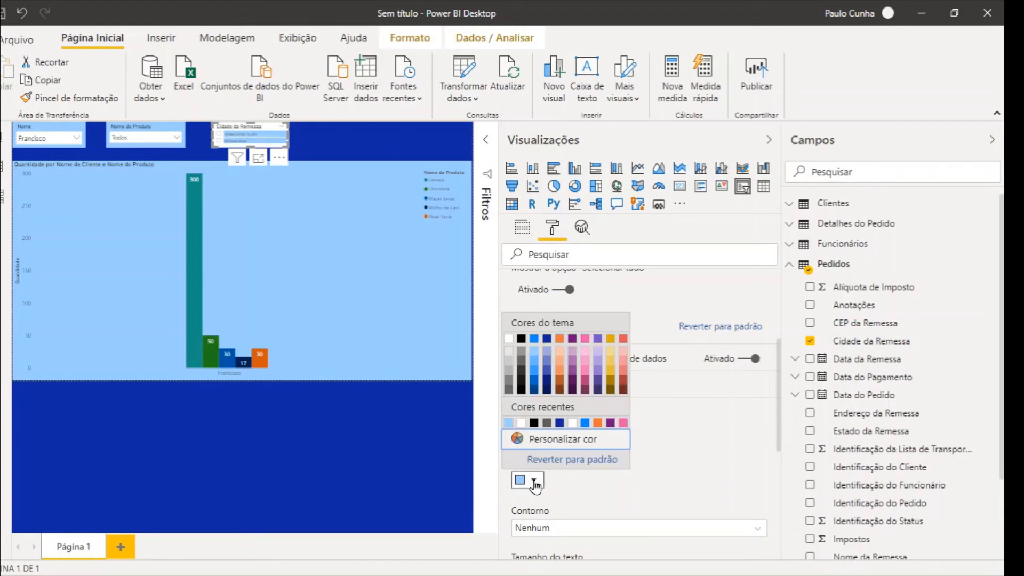
left_click(522, 423)
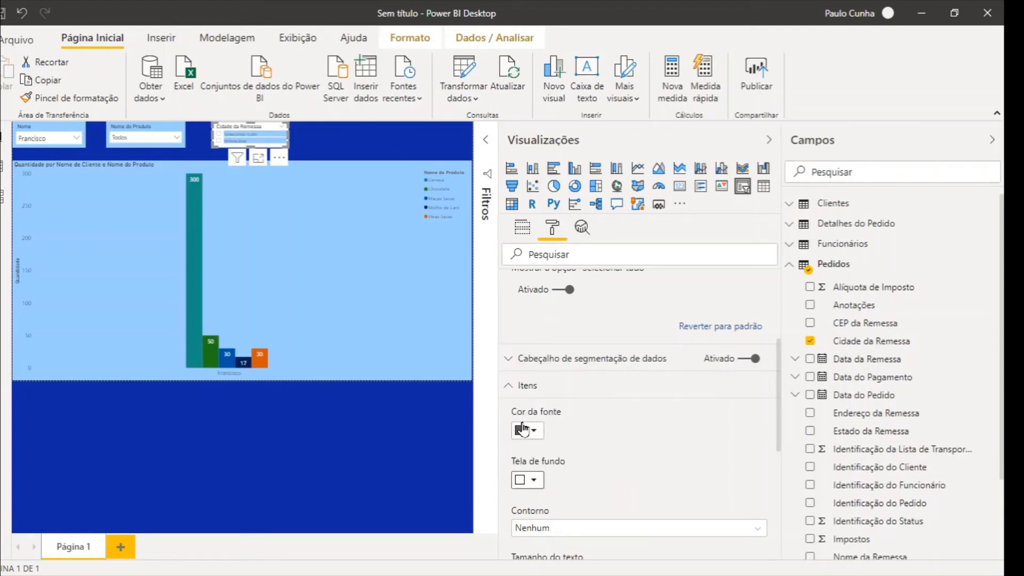
left_click(509, 389)
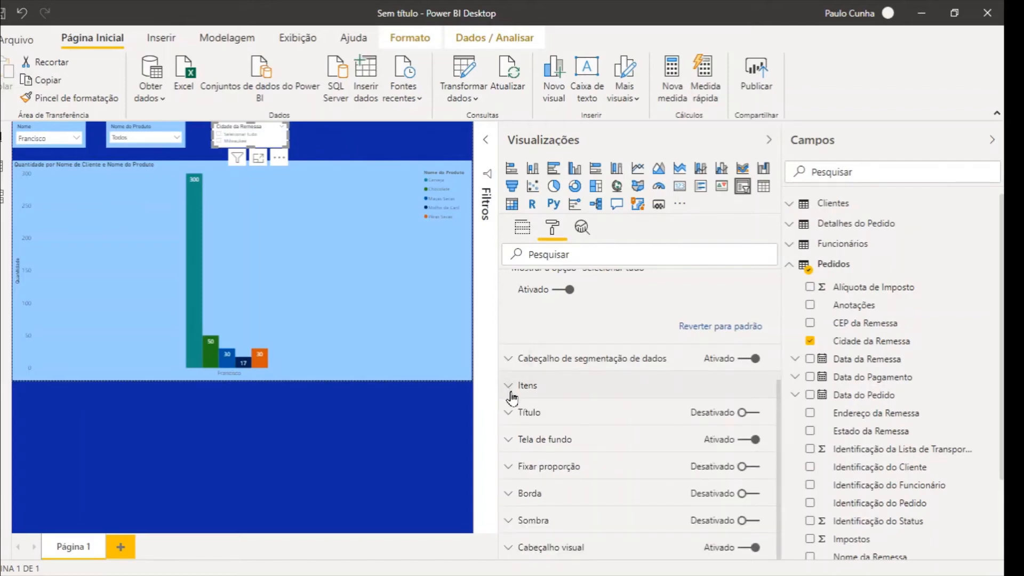
Set the overall background (Tela de fundo) of the Cidade da Remessa slicer to the theme's light blue
left_click(527, 450)
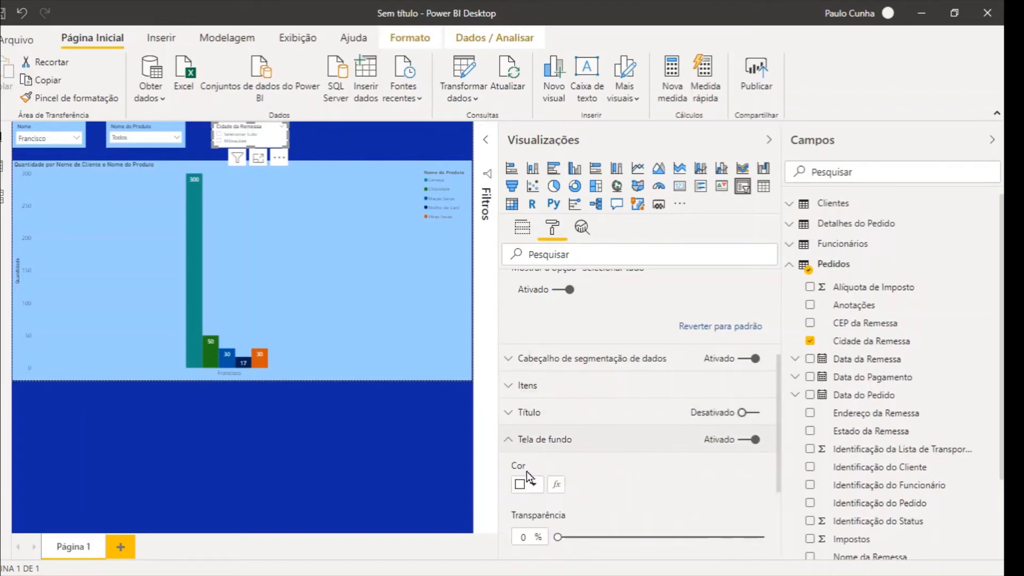
left_click(529, 488)
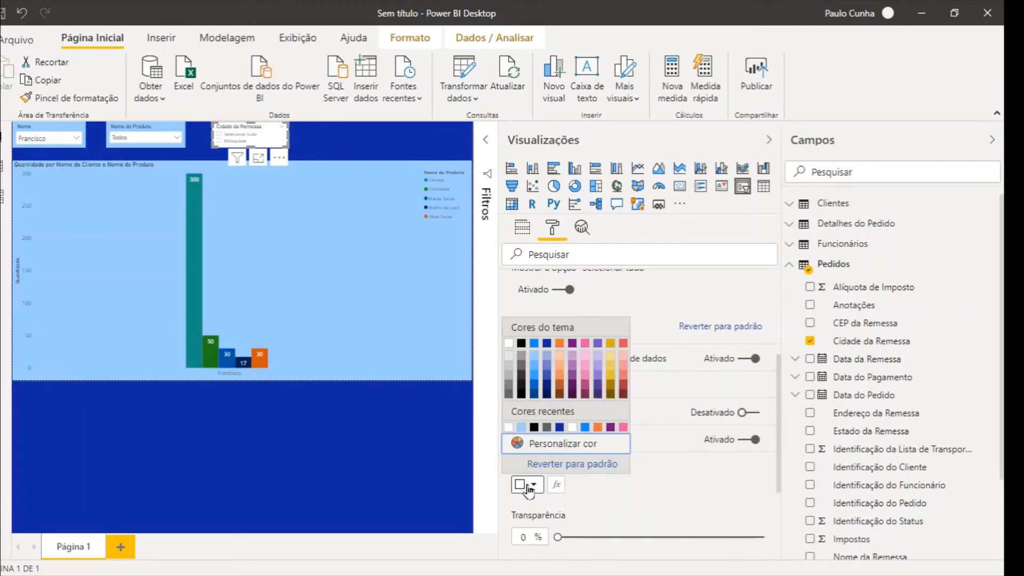
left_click(534, 365)
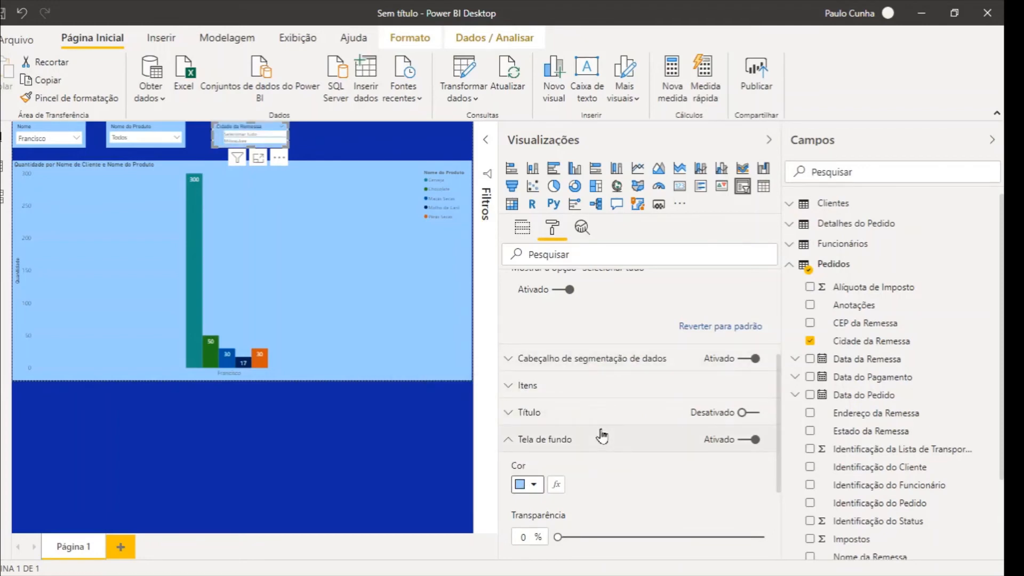
left_click(509, 443)
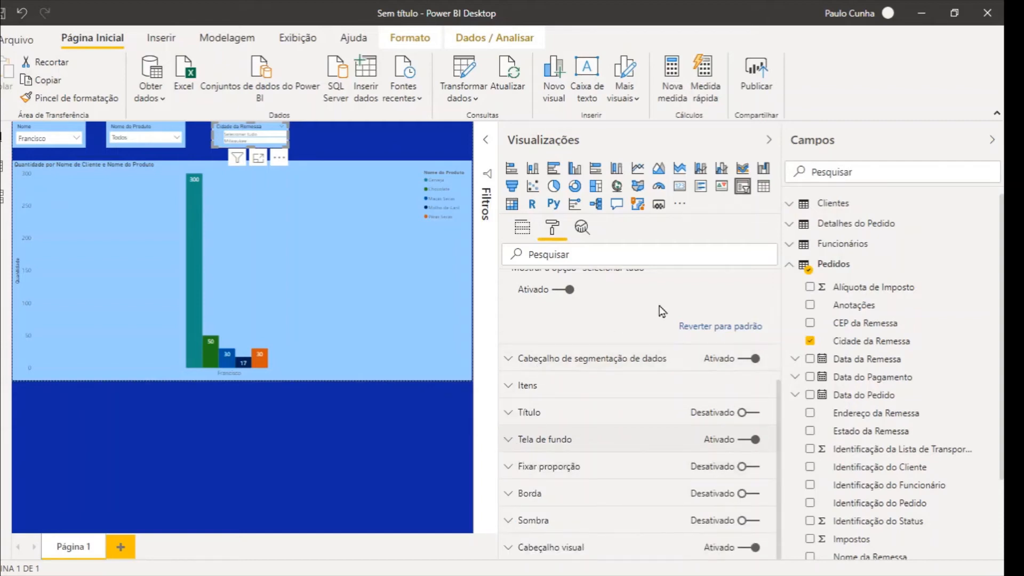
Set the item text size of the Cidade da Remessa slicer to 14 pt
left_click(521, 393)
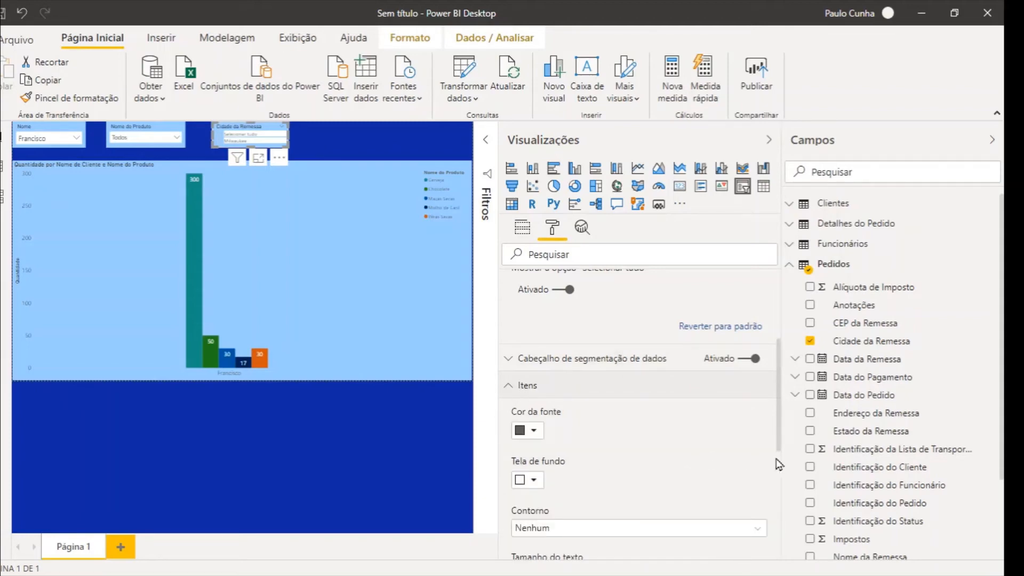
left_click_drag(778, 443, 781, 515)
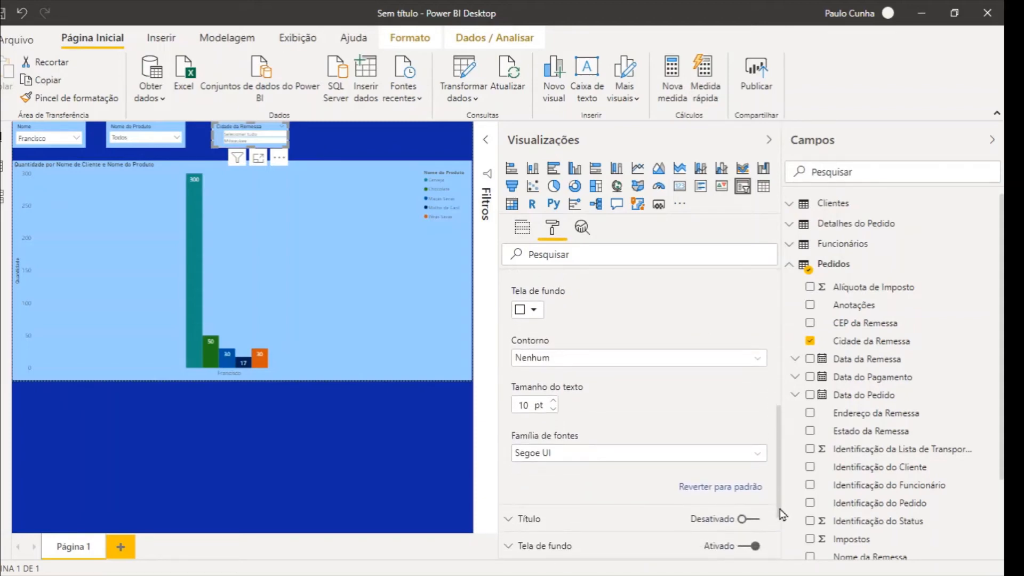
left_click(554, 402)
left_click(554, 401)
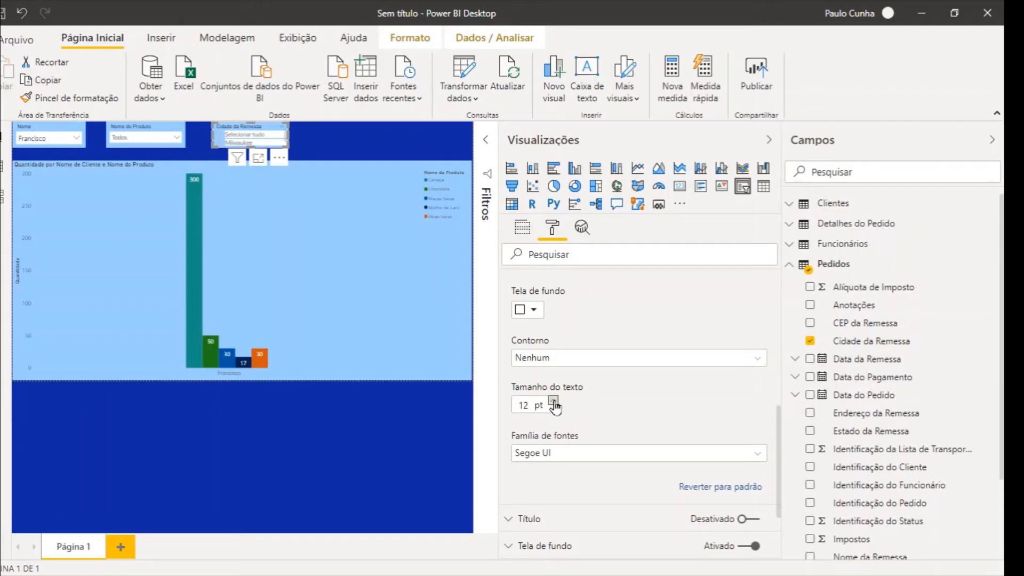
left_click(553, 401)
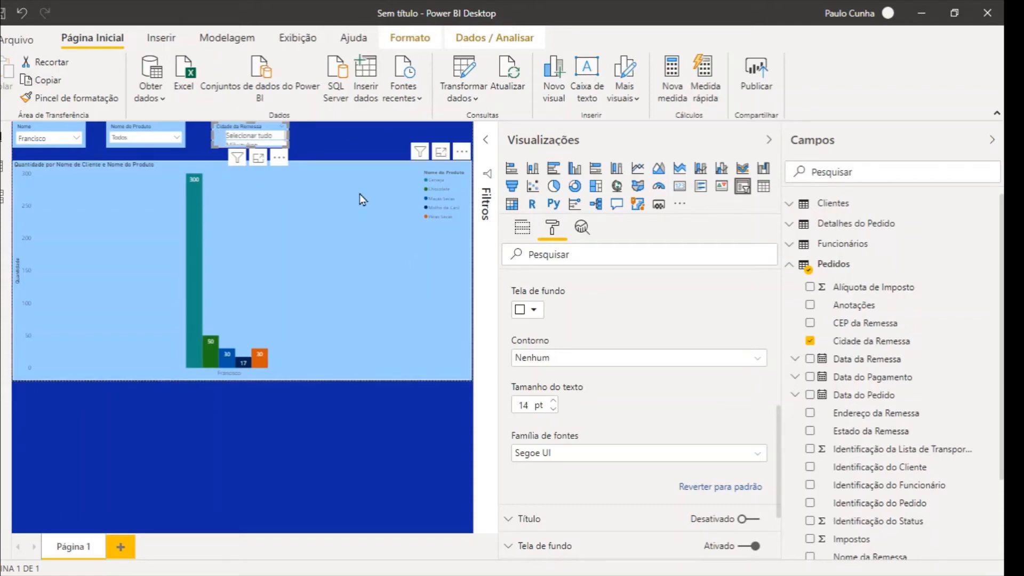
Change the Cidade da Remessa slicer from a list to a dropdown
left_click(329, 145)
mouse_move(274, 140)
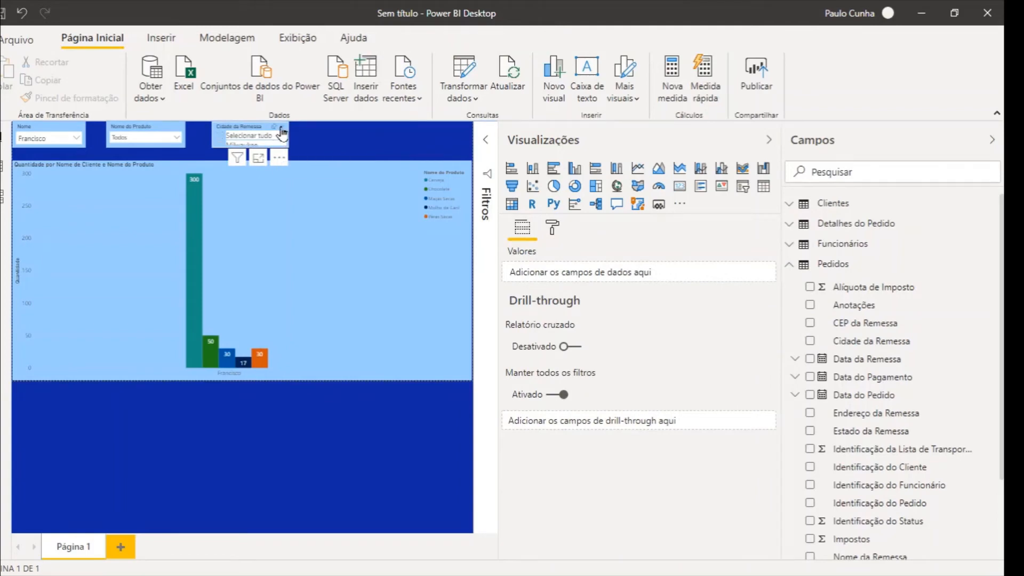
left_click(282, 133)
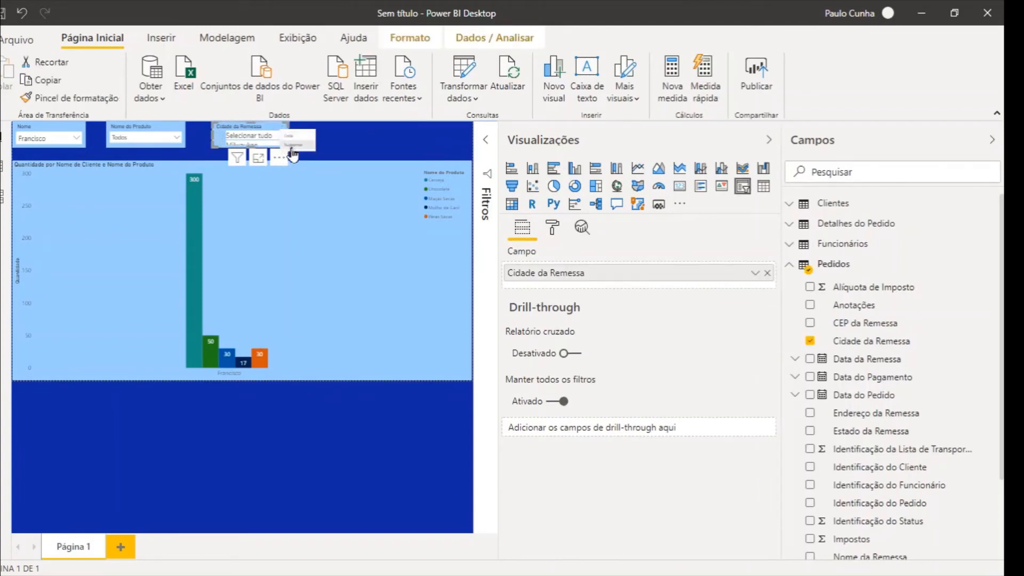
left_click(293, 148)
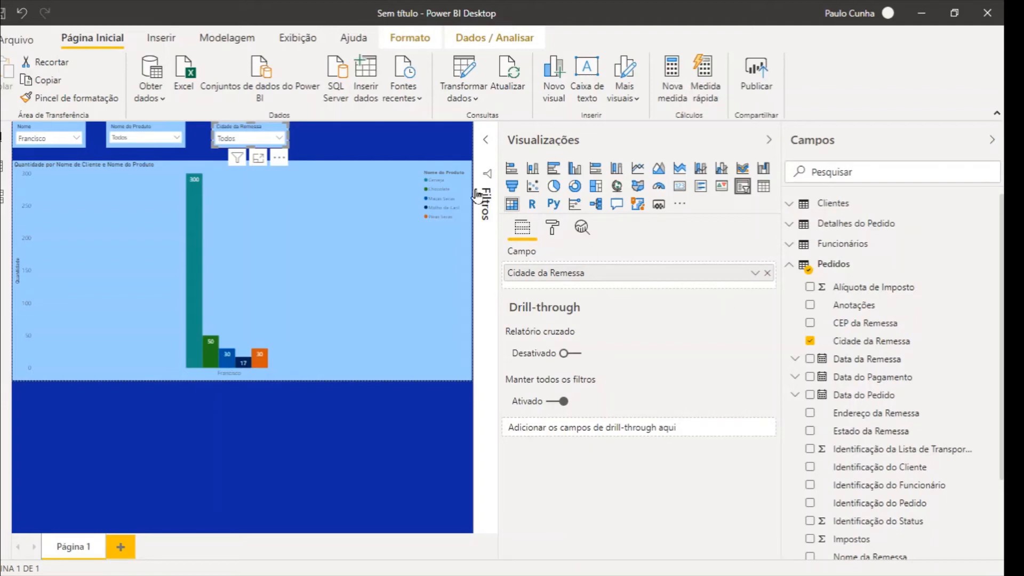
Insert a new empty slicer, place it at the end of the slicer row above the chart, and shorten it to the row's height
left_click(335, 140)
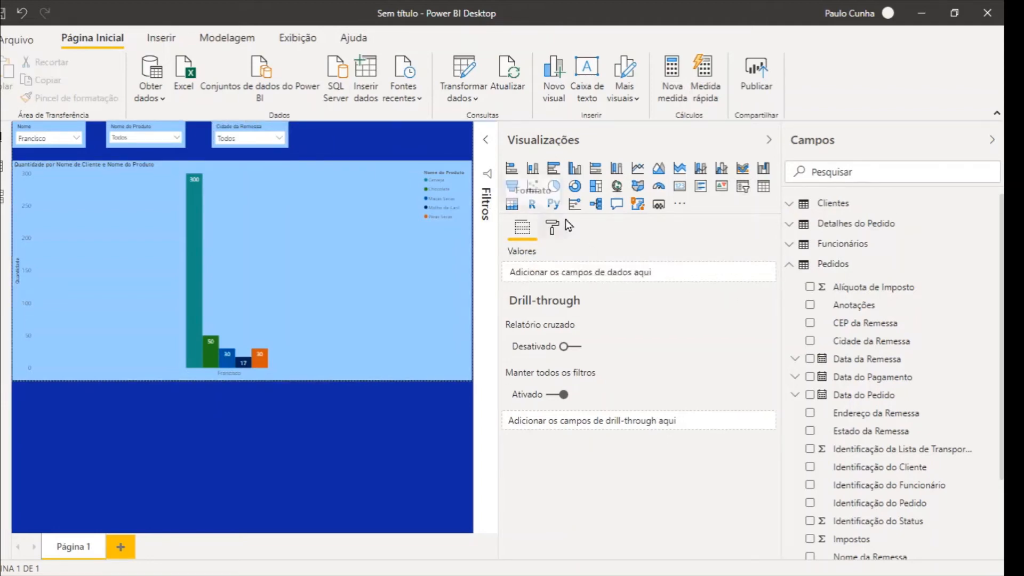
left_click(742, 187)
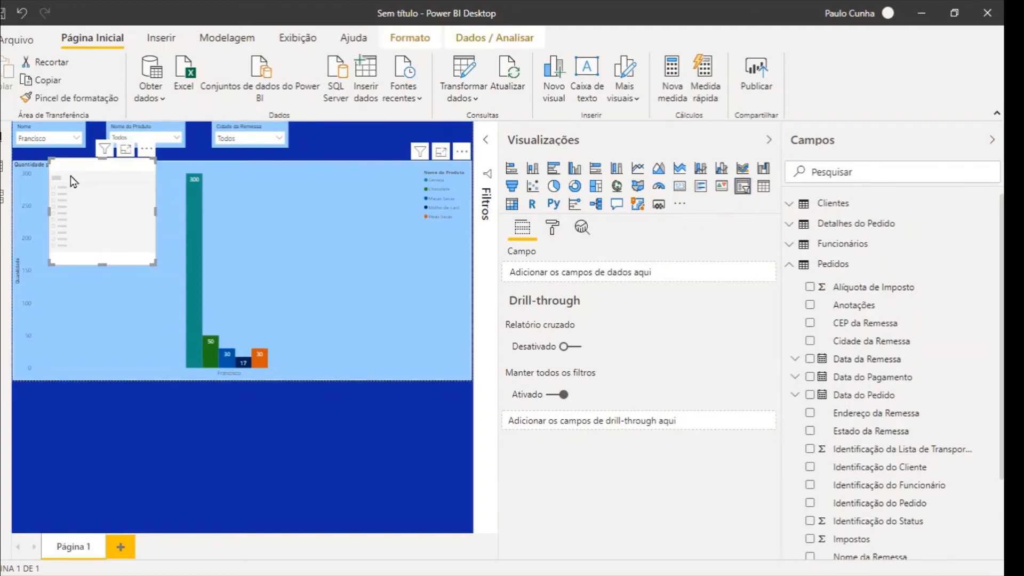
left_click_drag(83, 180, 393, 142)
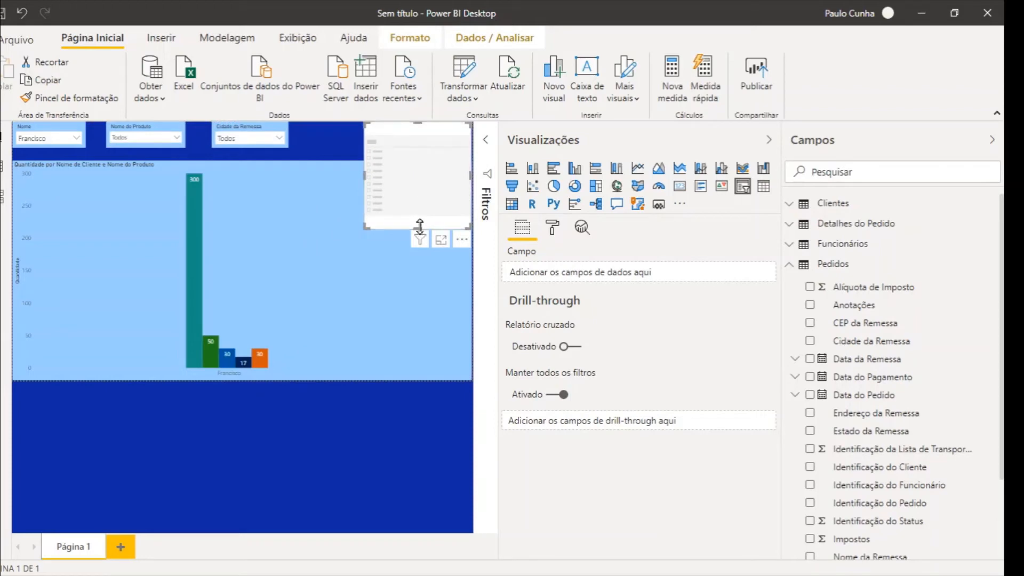
left_click_drag(420, 227, 422, 153)
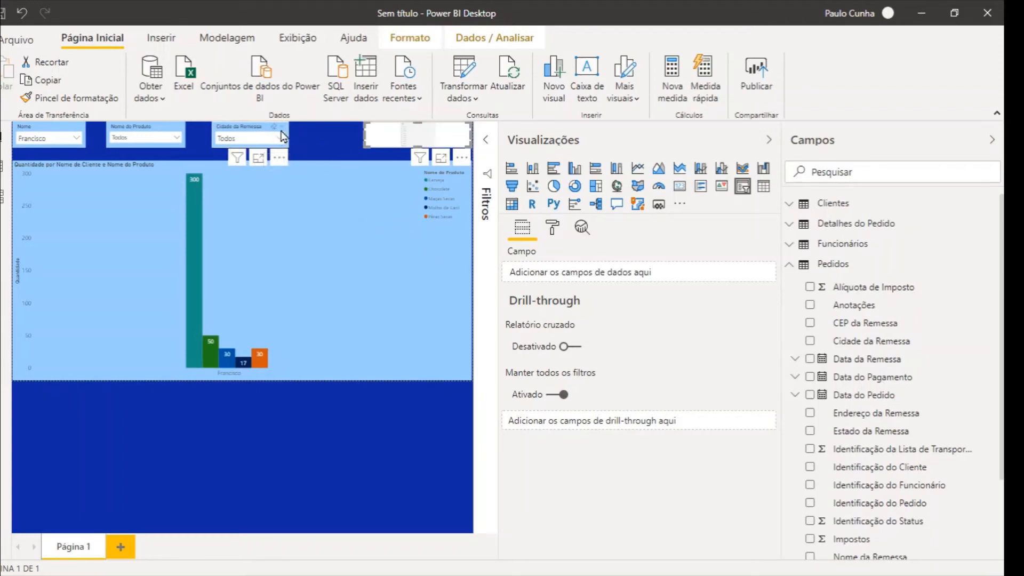
Space out the Nome do Produto and Cidade da Remessa slicers along the row and narrow the new empty slicer
left_click_drag(268, 133, 290, 137)
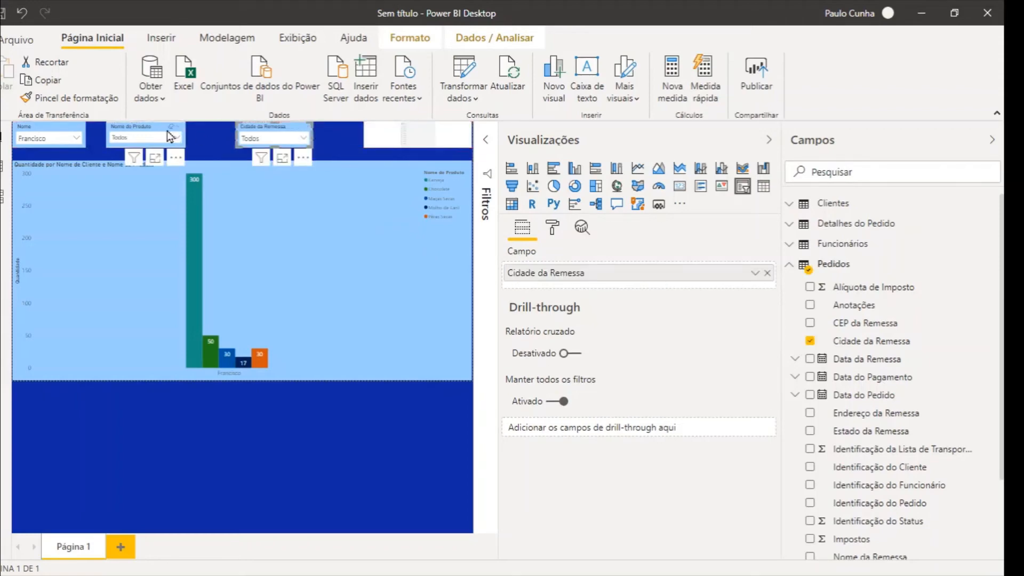
left_click_drag(163, 137, 179, 135)
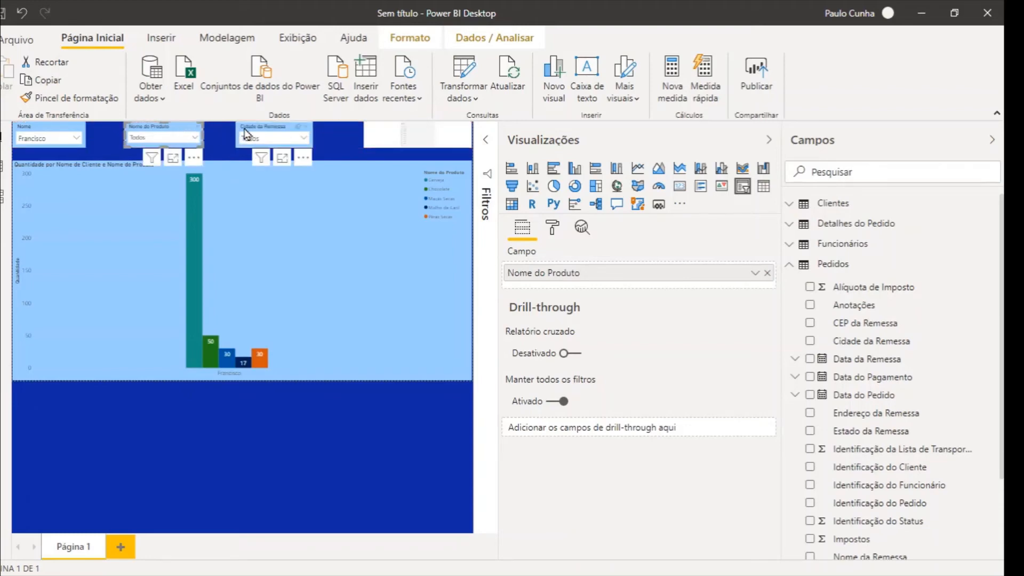
left_click_drag(248, 133, 262, 133)
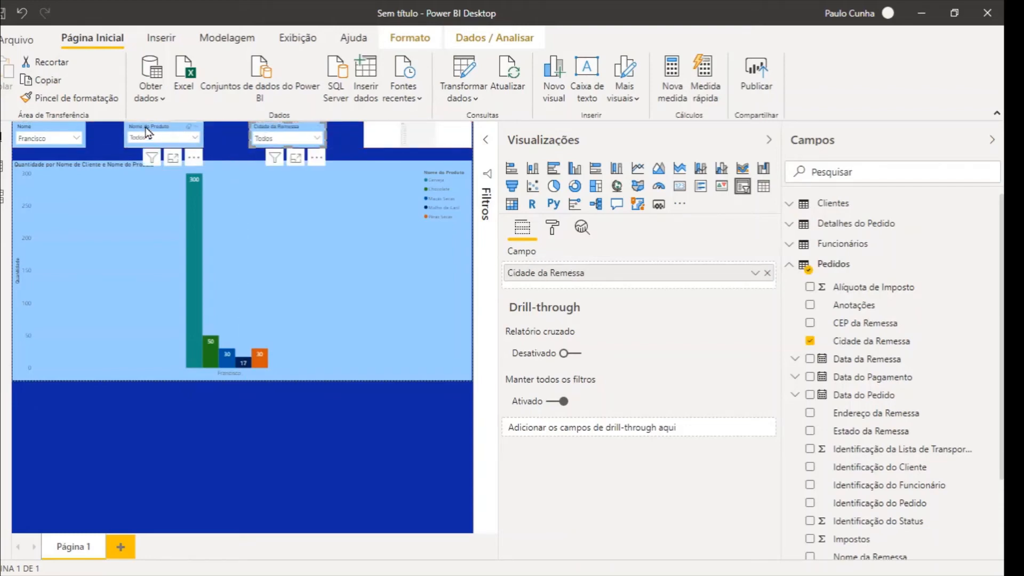
left_click_drag(150, 132, 156, 132)
left_click(366, 136)
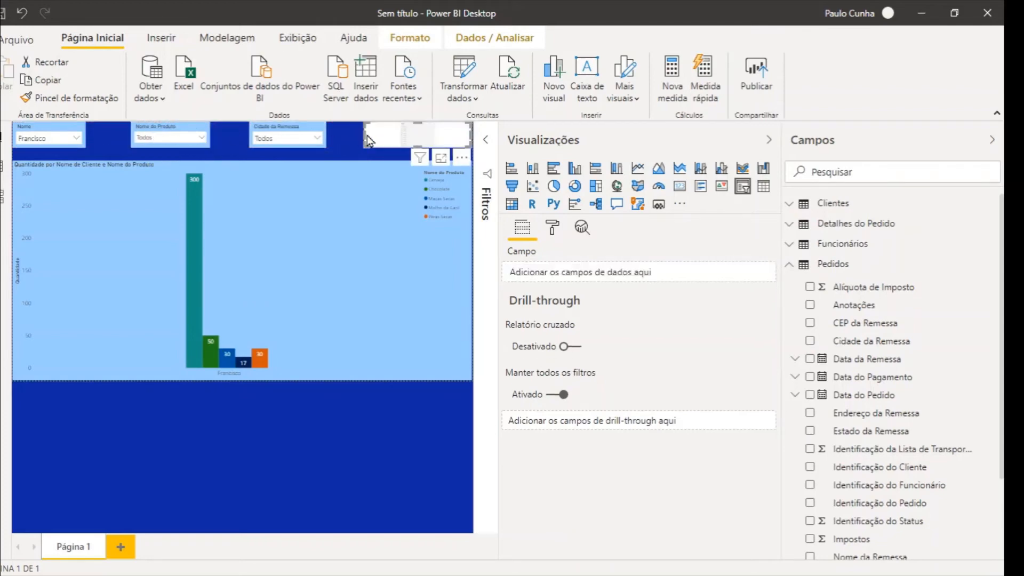
left_click_drag(366, 136, 386, 140)
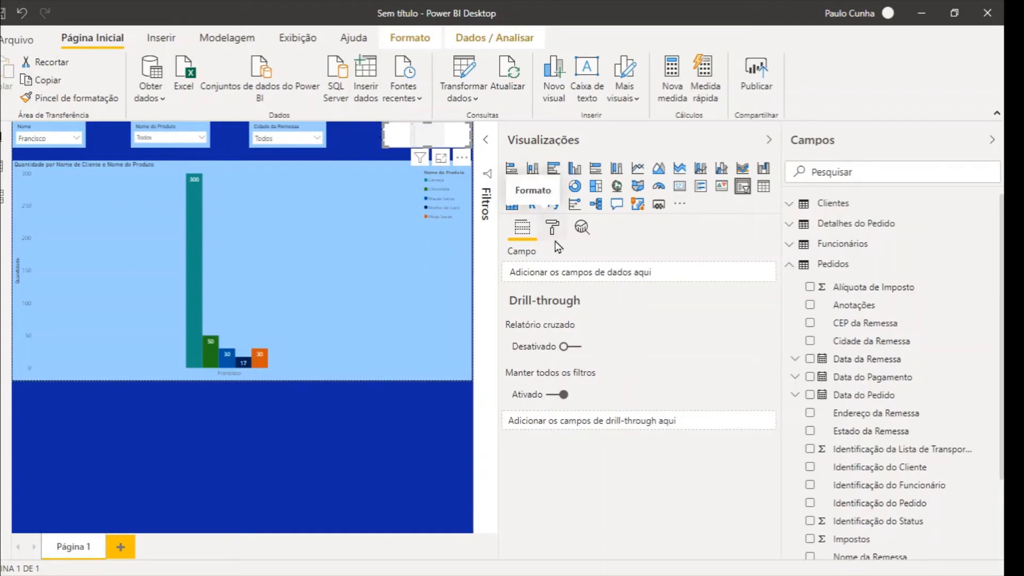
Add the Nome field from the Funcionários table to the new slicer and rename it "Nome do Funcionário"
left_click(793, 265)
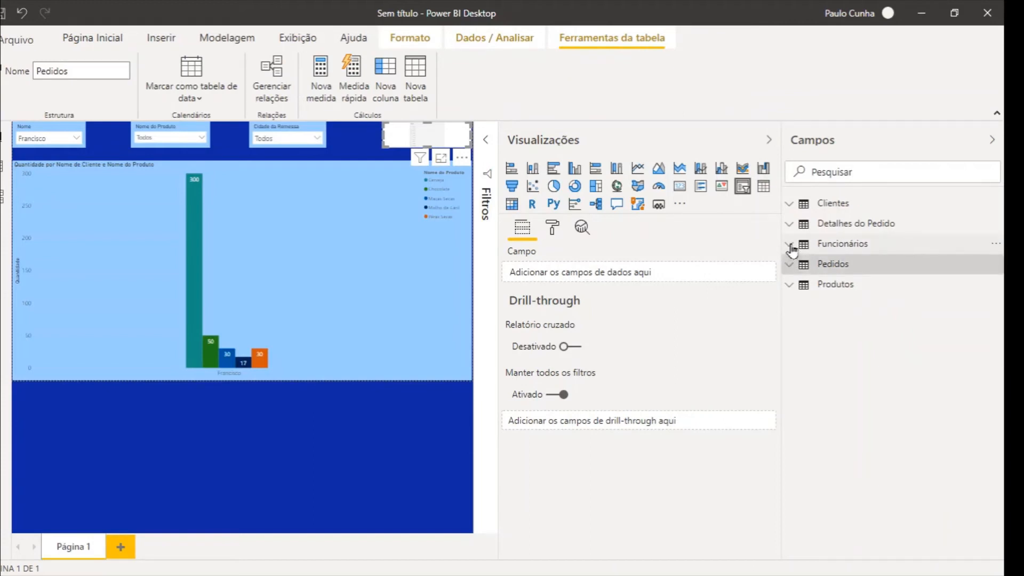
left_click(791, 247)
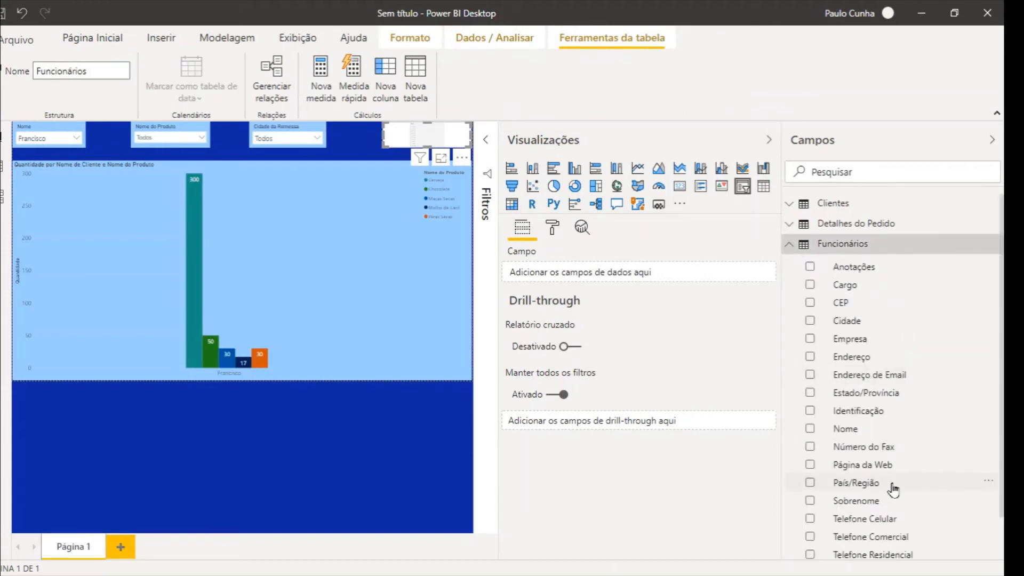
left_click(810, 430)
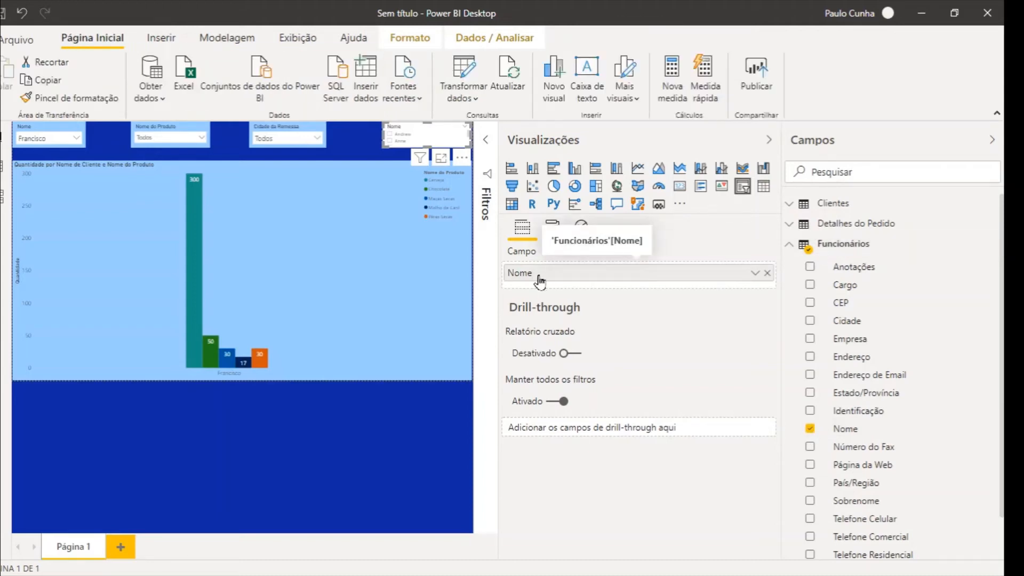
double_click(530, 278)
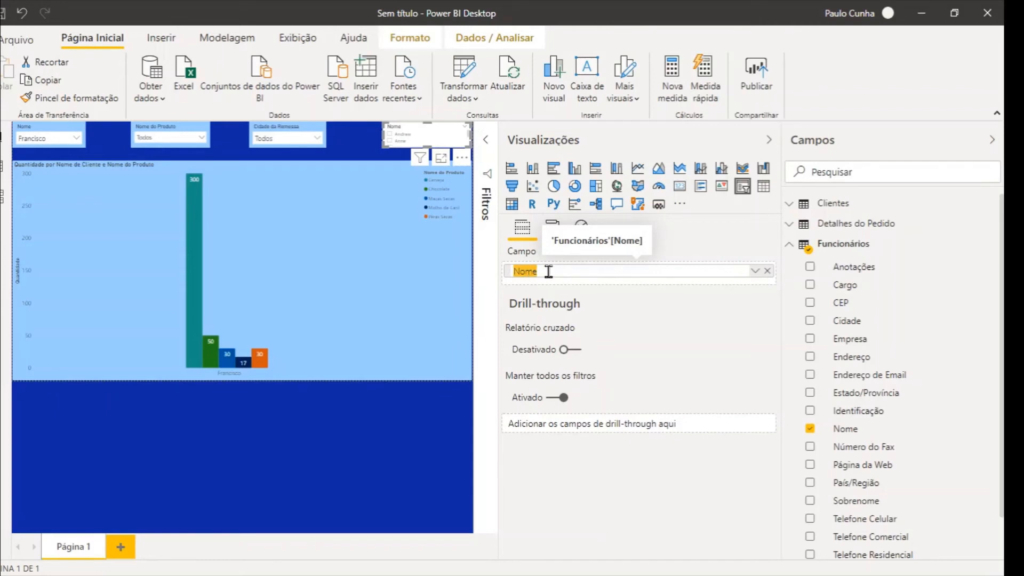
left_click(548, 272)
type("do Funcionário")
key("Return")
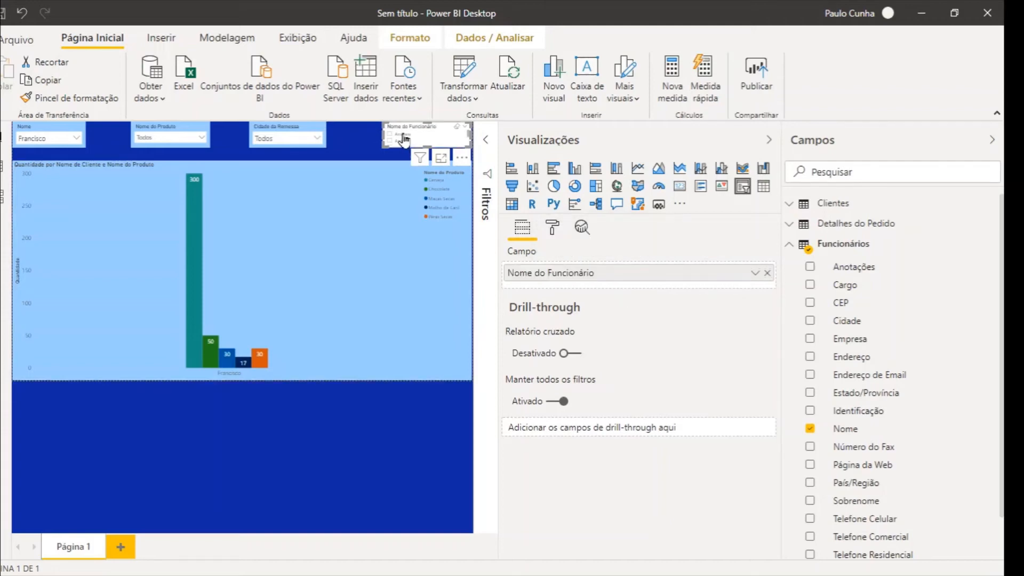
Disable CTRL multi-selection and enable the "Selecionar tudo" option for the Nome do Funcionário slicer
left_click(553, 229)
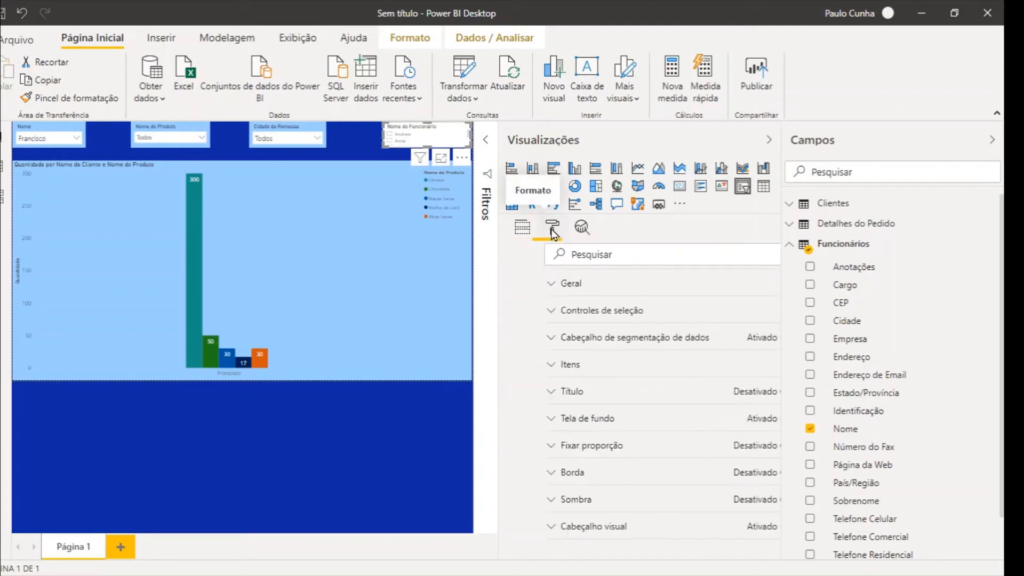
left_click(558, 316)
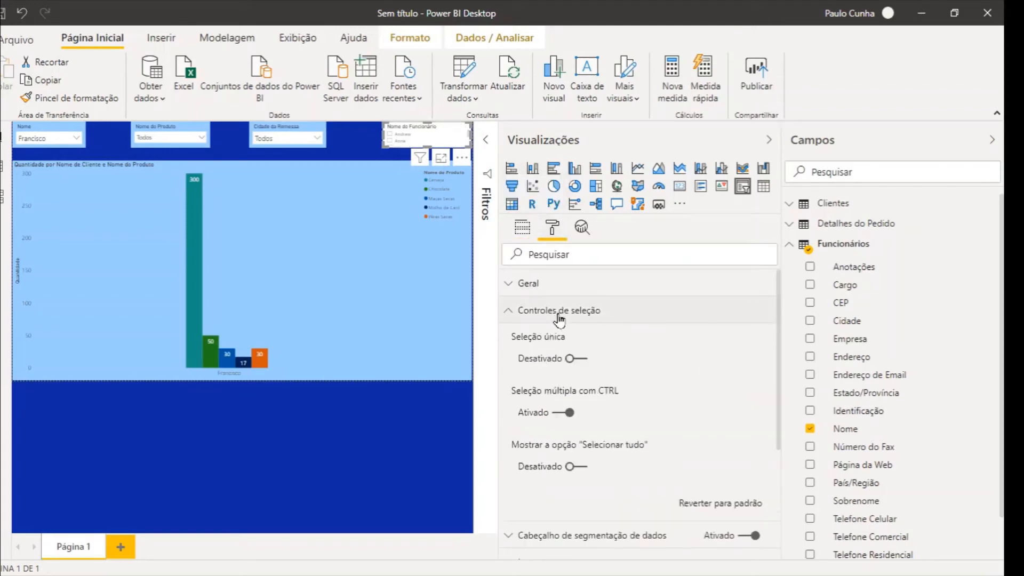
left_click(557, 414)
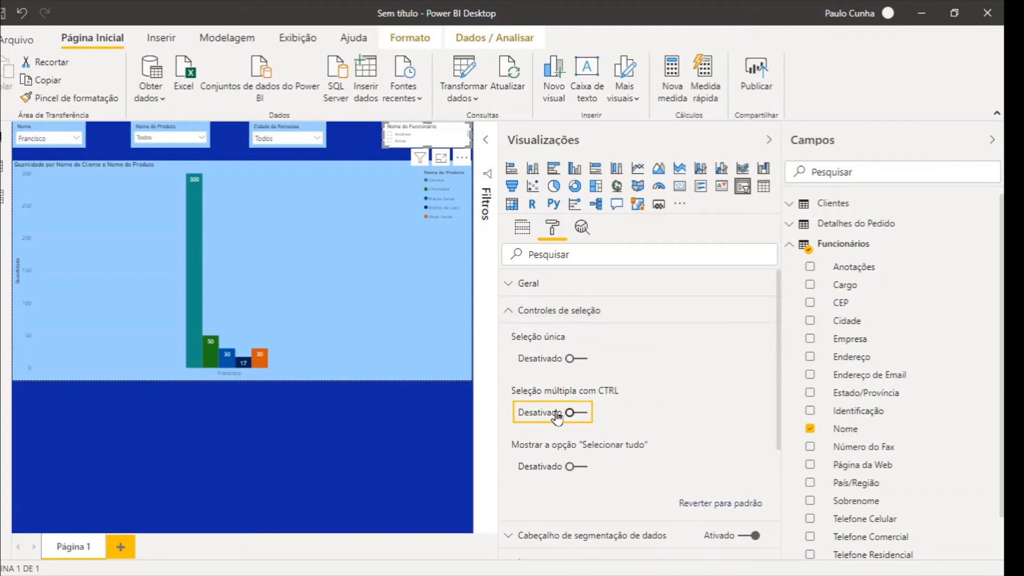
left_click(581, 466)
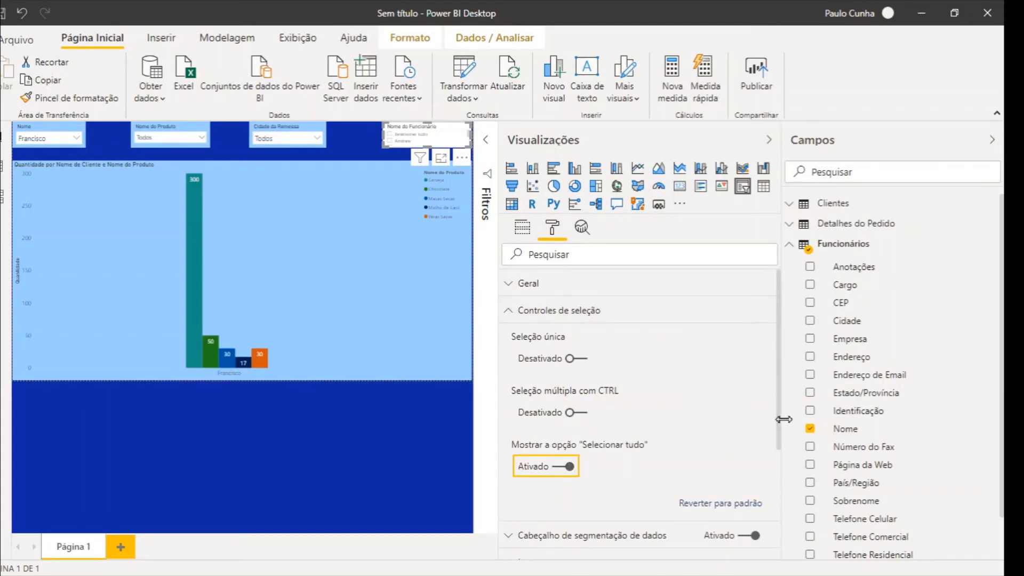
Set the item text size of the Nome do Funcionário slicer to 14 pt
left_click_drag(780, 423, 782, 567)
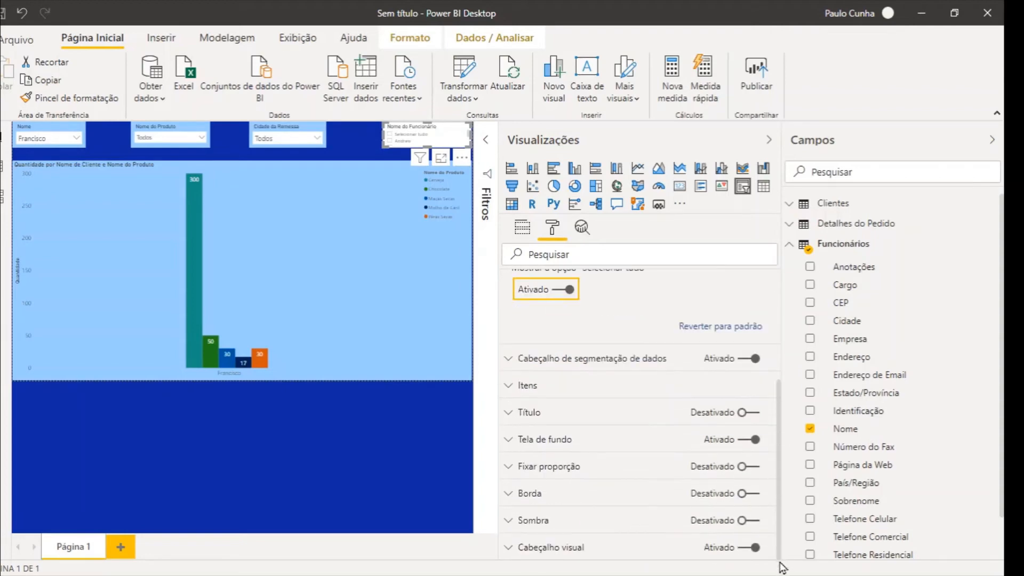
left_click(525, 385)
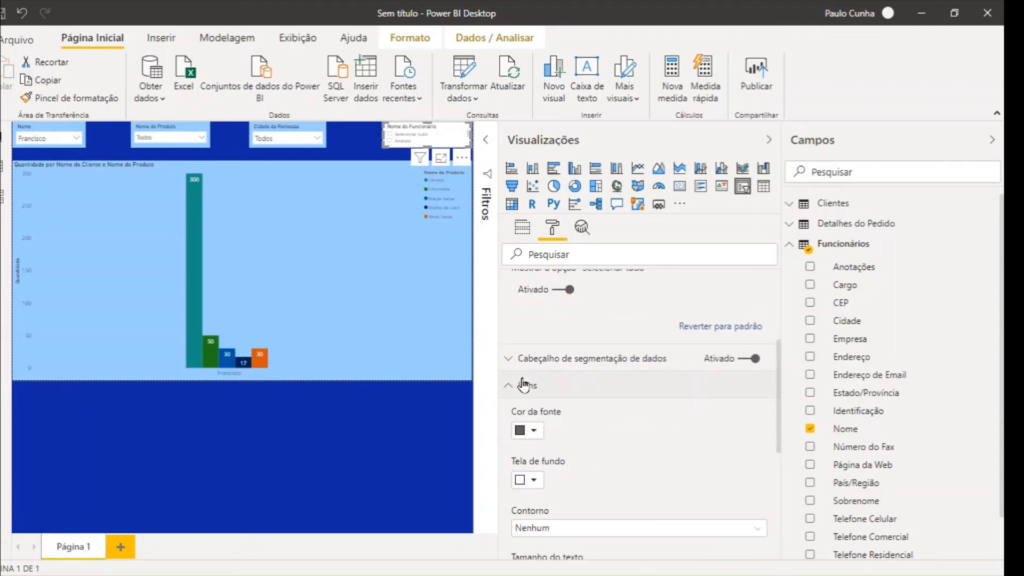
left_click(534, 480)
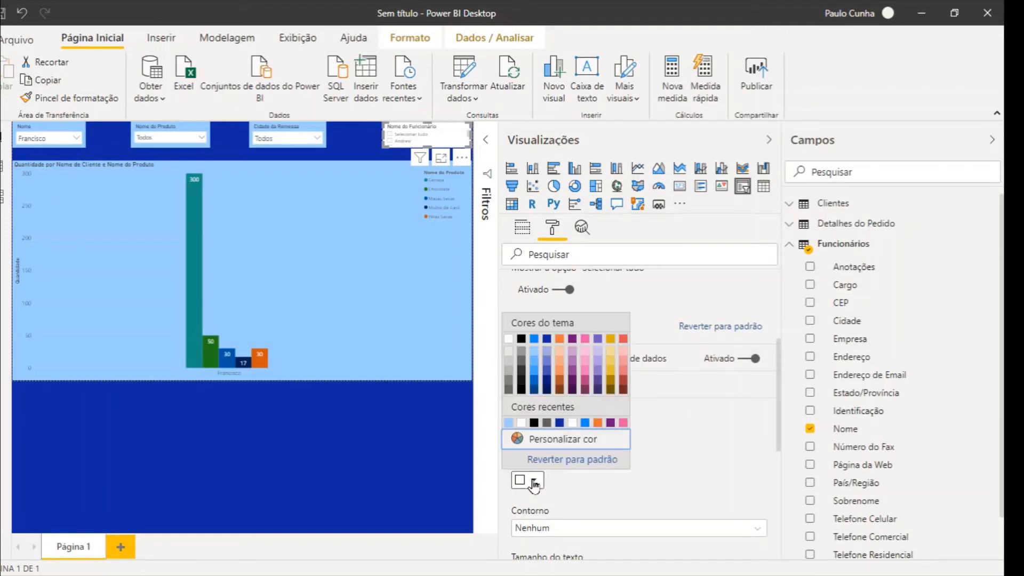
left_click(522, 482)
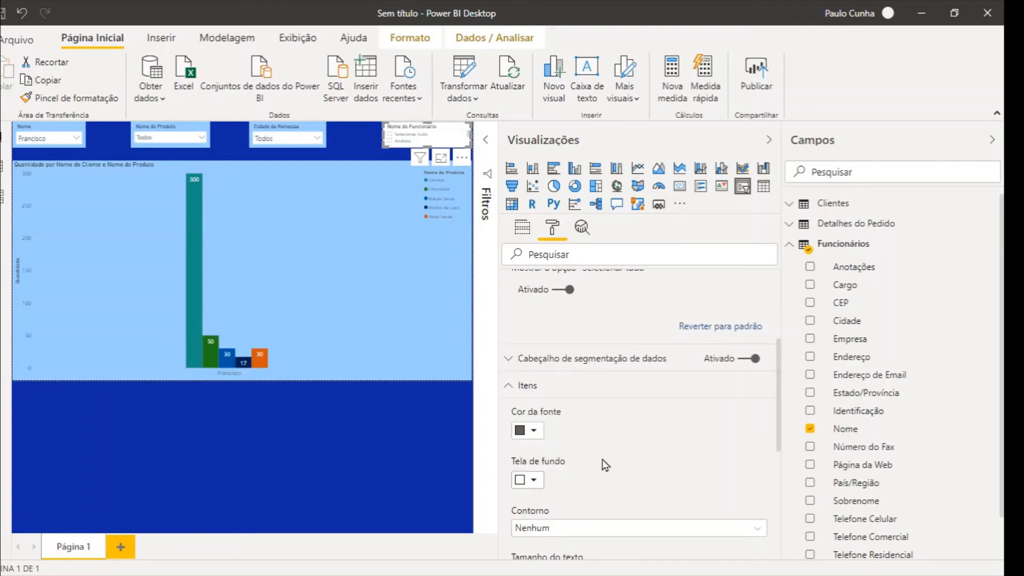
left_click_drag(782, 437, 782, 496)
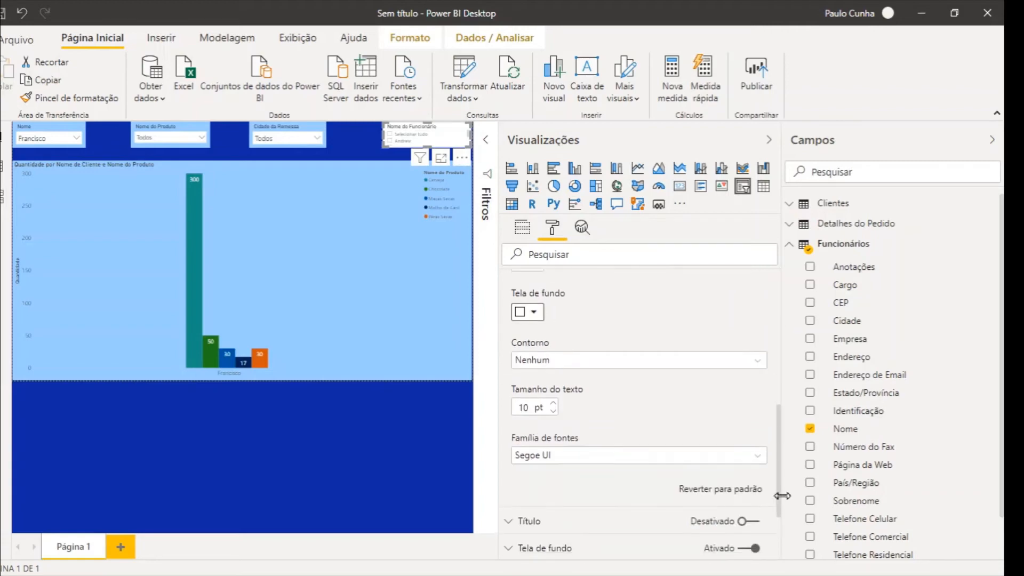
left_click(554, 406)
left_click(553, 406)
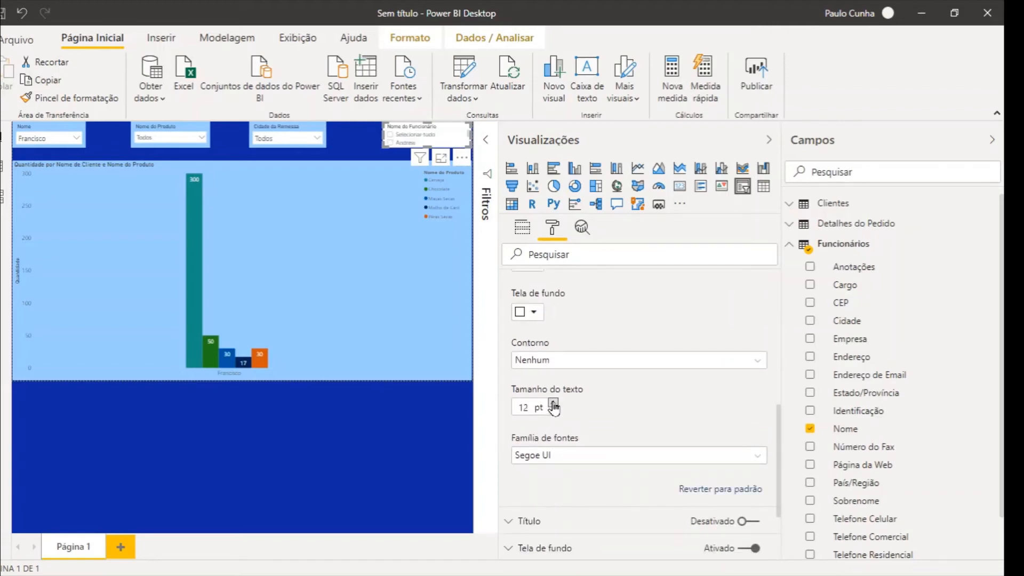
left_click(553, 406)
Set the overall background (Tela de fundo) of the Nome do Funcionário slicer to the theme's light blue
left_click_drag(778, 431, 784, 480)
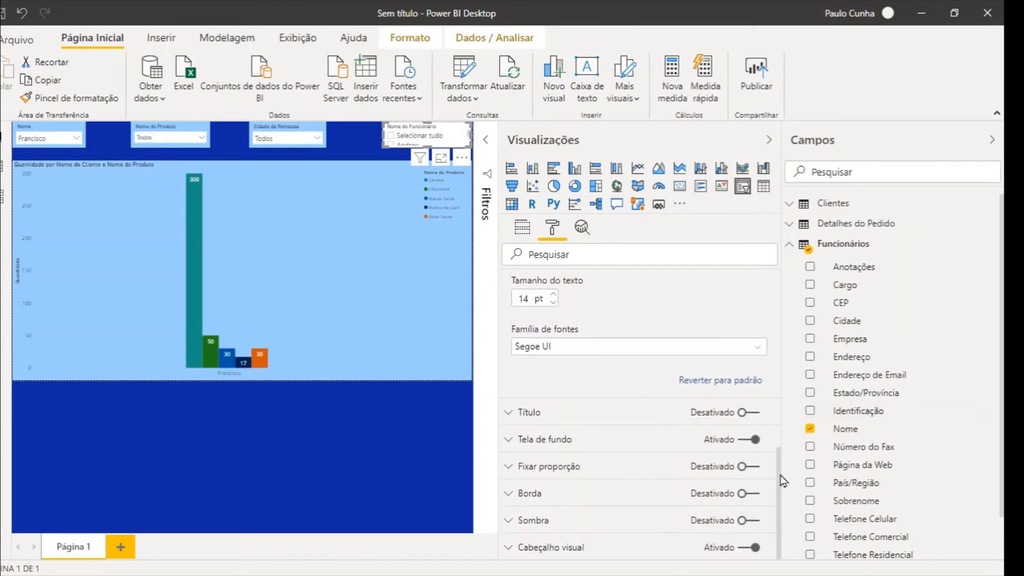
left_click(564, 447)
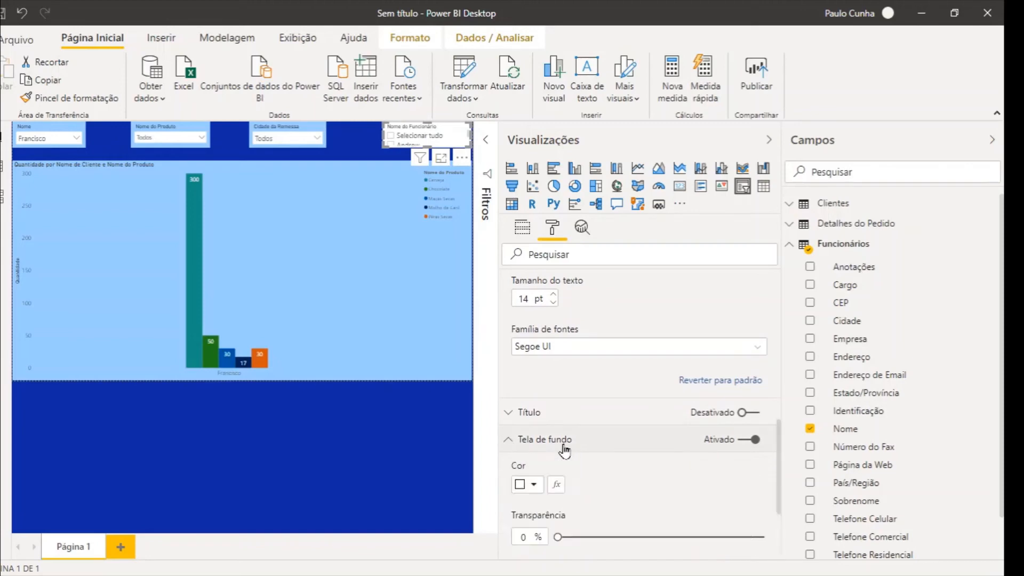
left_click(536, 494)
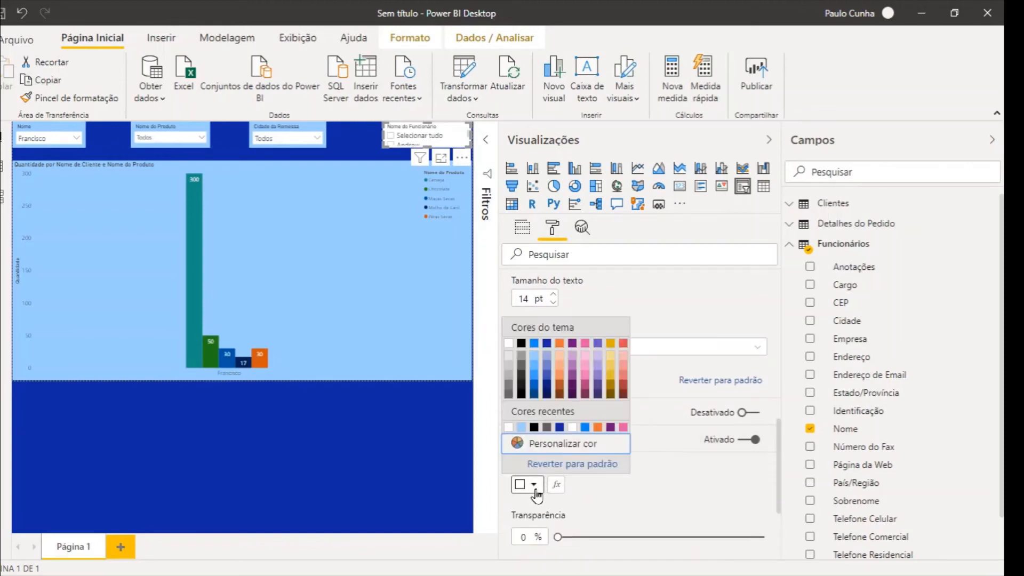
left_click(535, 361)
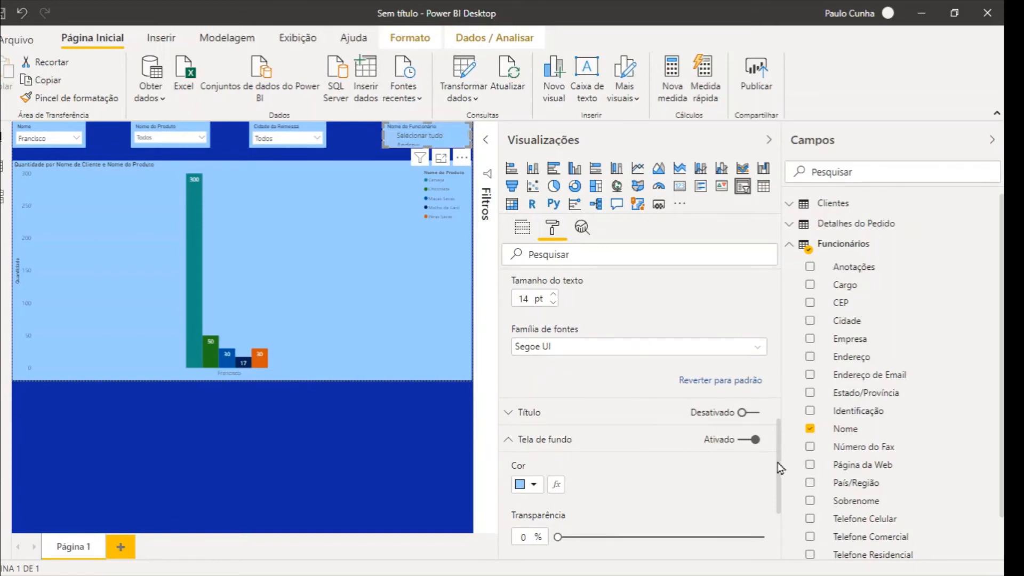
Set the item background of the Nome do Funcionário slicer to white and change the slicer from a list to a dropdown
left_click_drag(780, 465, 777, 396)
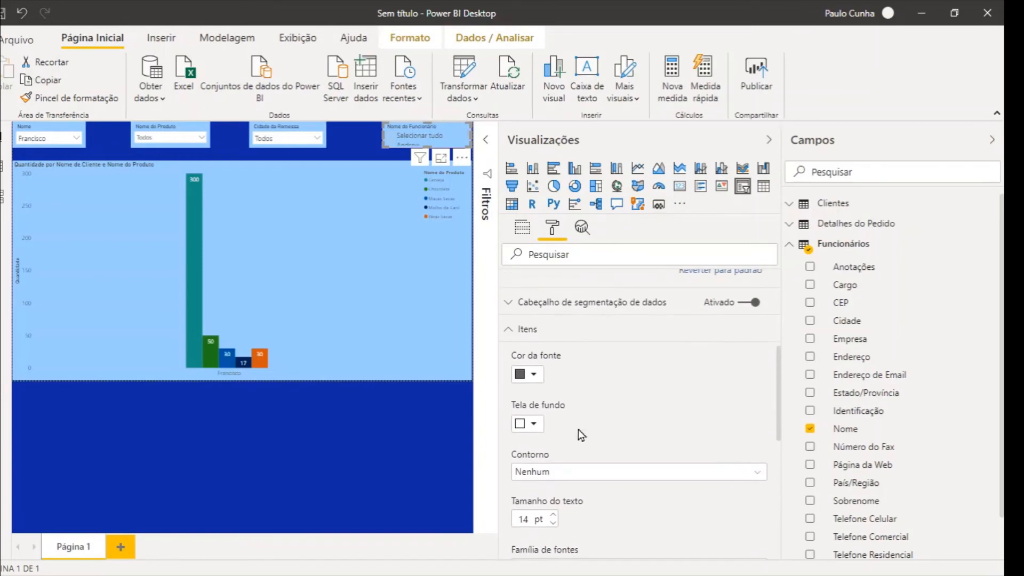
left_click(519, 427)
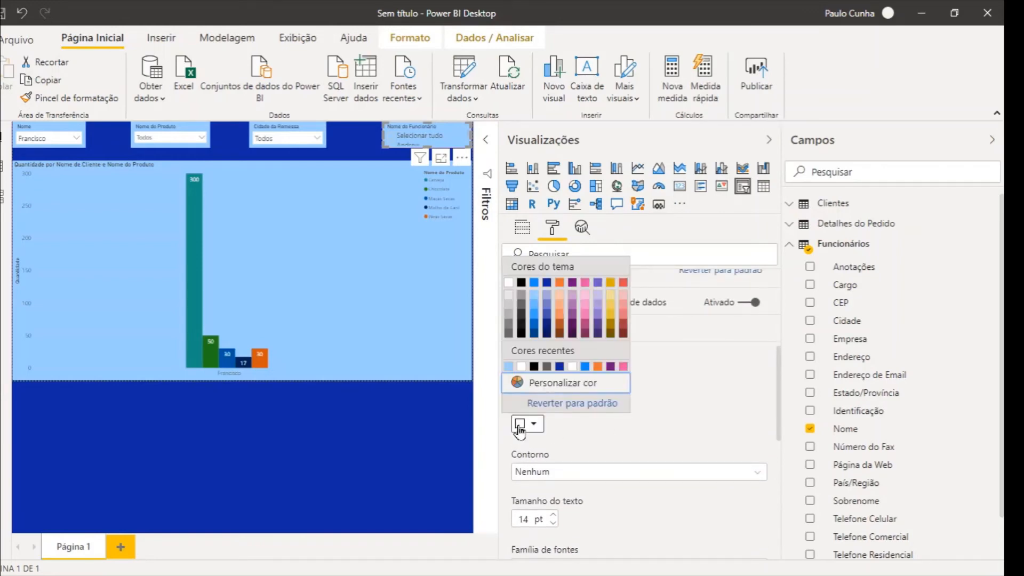
left_click(522, 366)
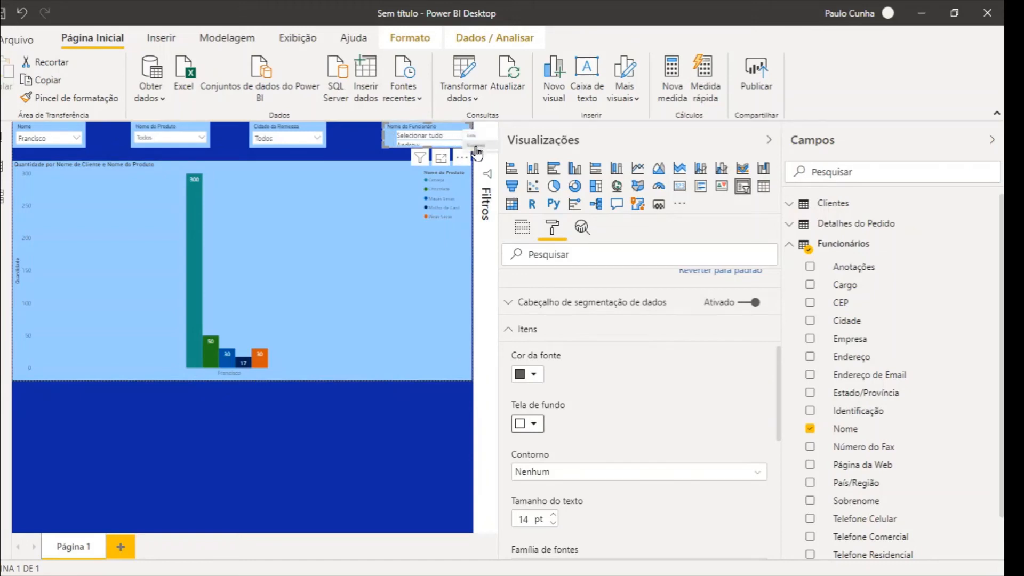
left_click(478, 154)
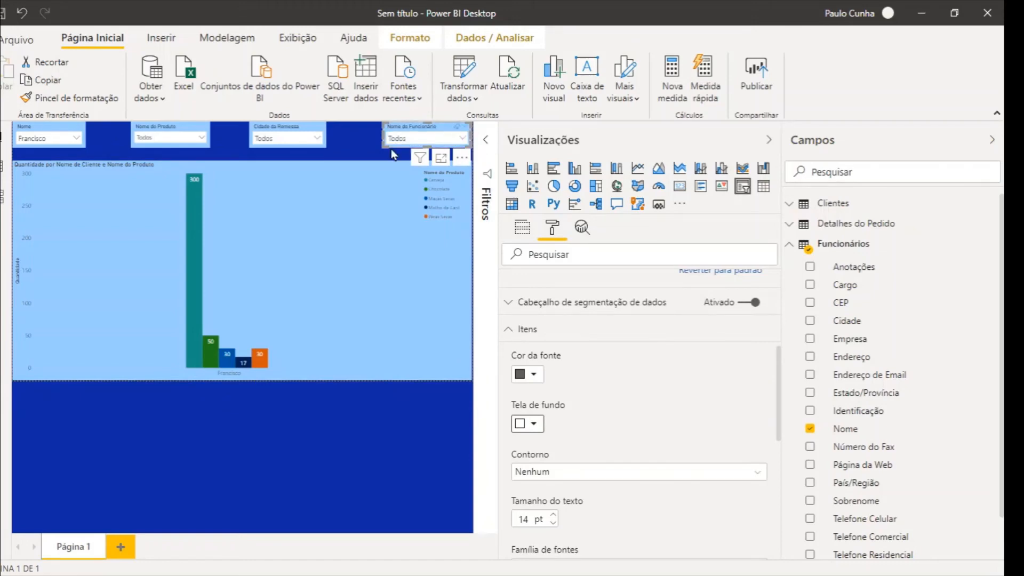
Widen the Nome do Funcionário slicer slightly and collapse the Visualizações and Campos panes to enlarge the report canvas
left_click_drag(384, 137, 376, 137)
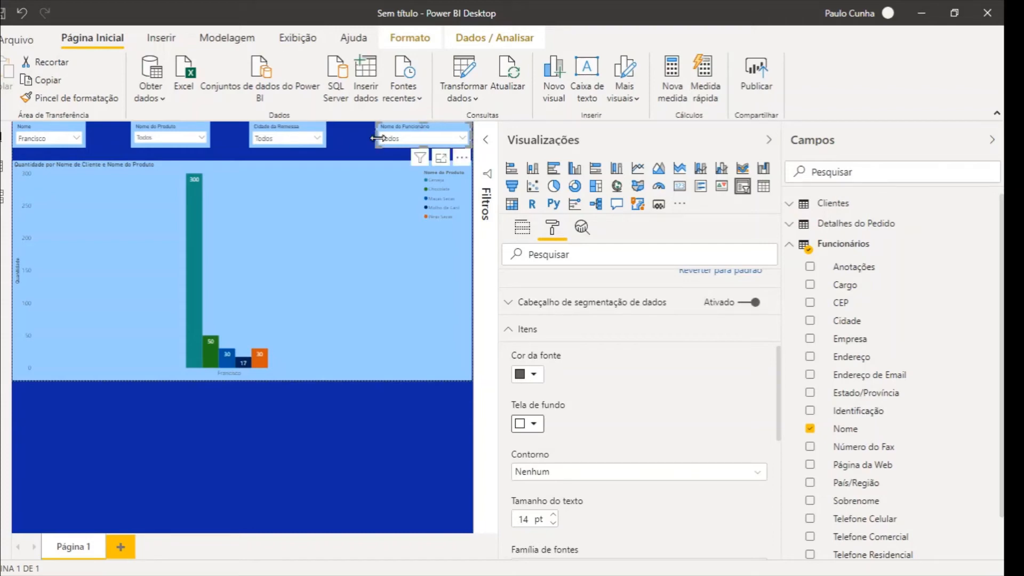
left_click(768, 141)
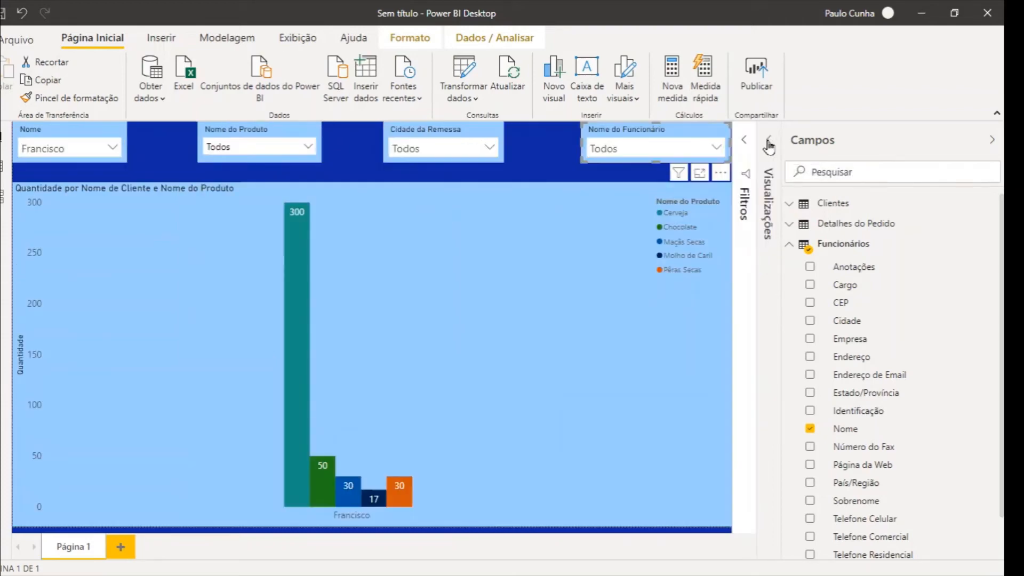
left_click(993, 141)
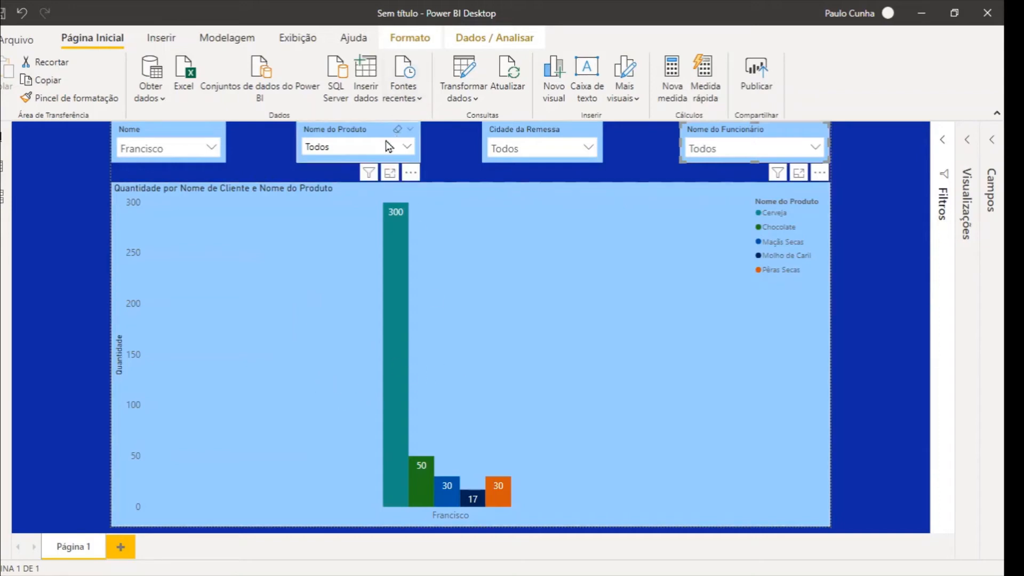
Set the item text size of the Nome do Produto slicer to 14 pt and collapse the Visualizações pane
left_click(334, 151)
left_click(315, 137)
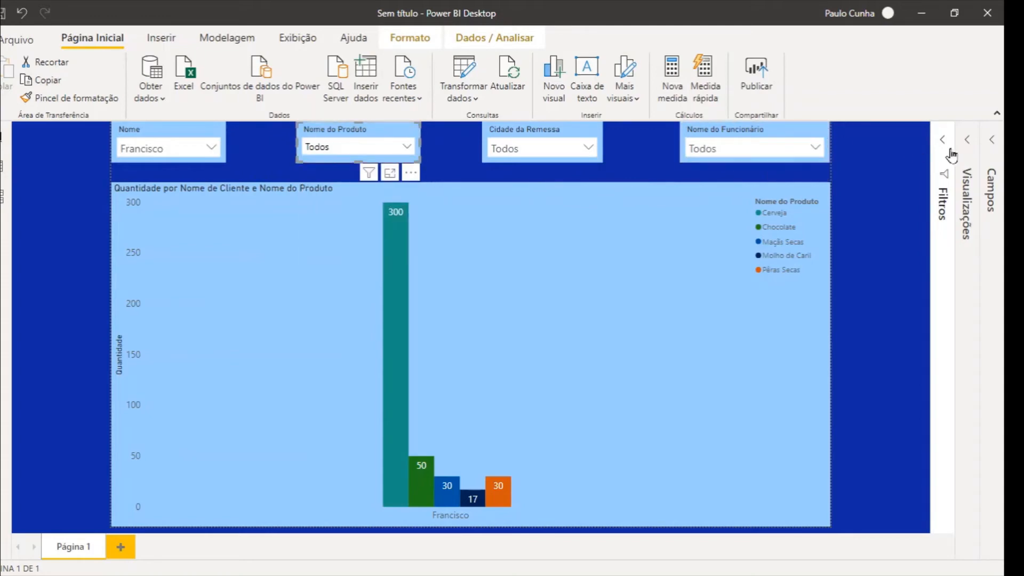
left_click(967, 144)
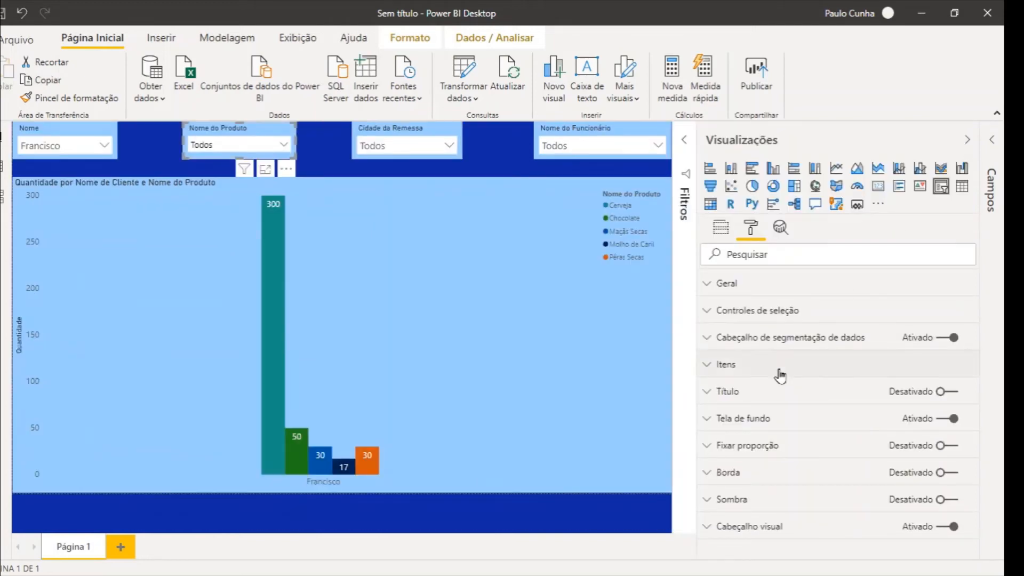
left_click(707, 367)
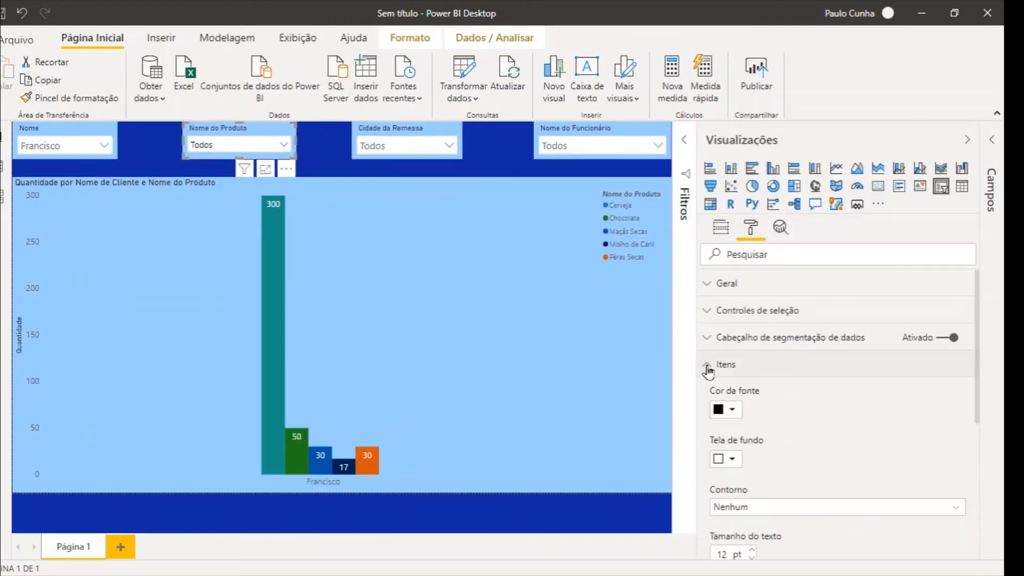
left_click(752, 551)
left_click(752, 551)
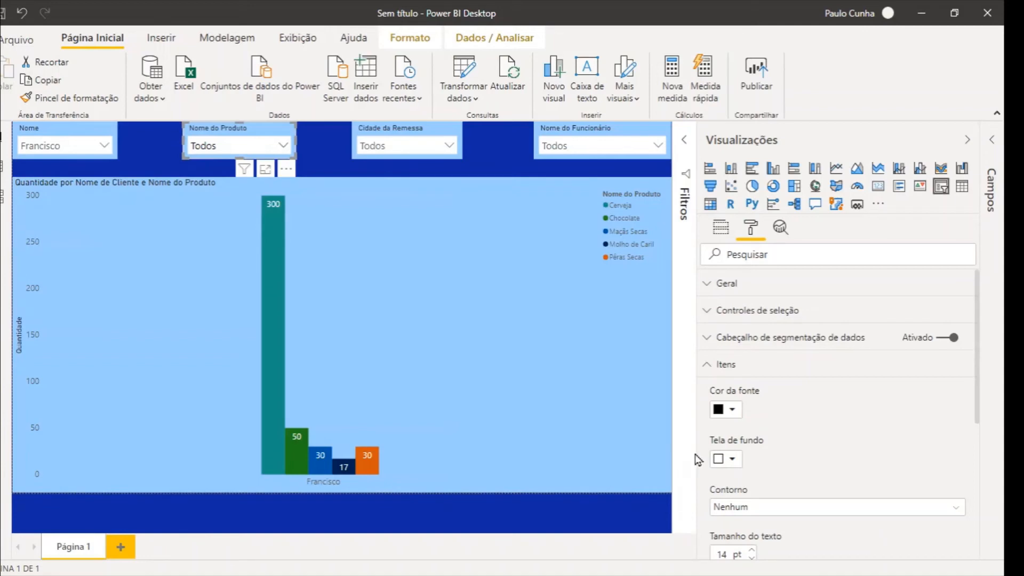
left_click(628, 455)
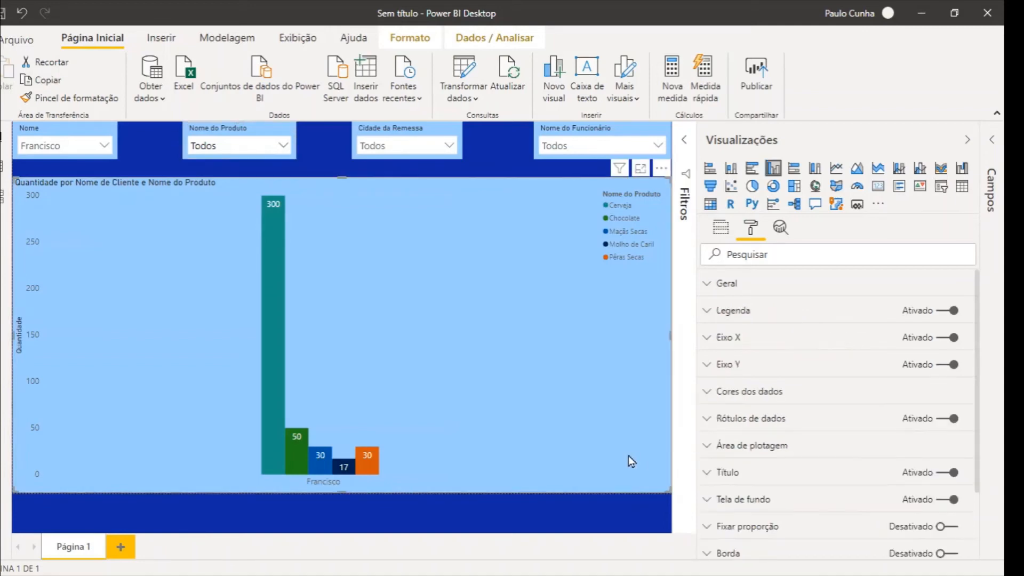
left_click(968, 140)
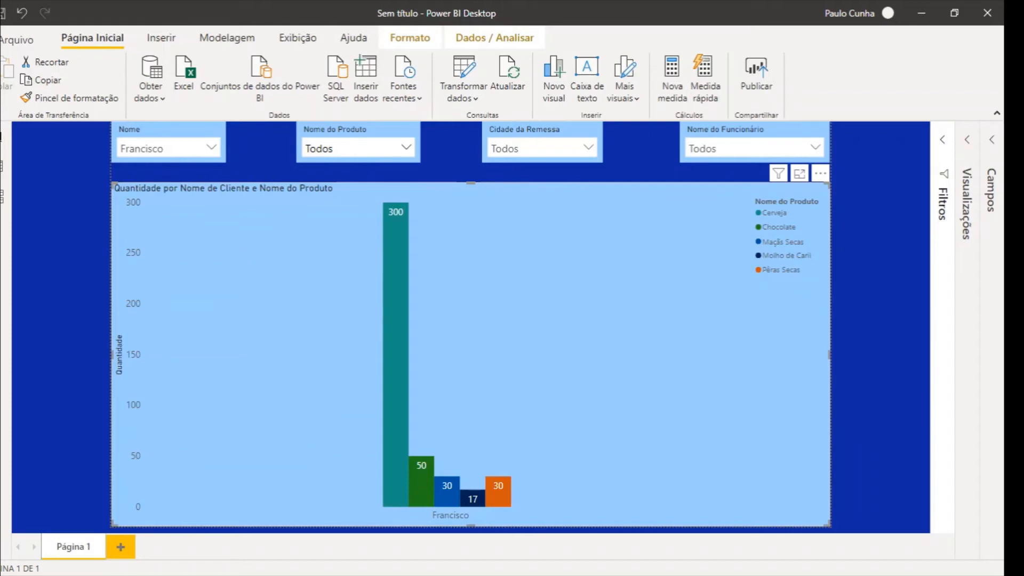
Examine the example dashboard layout in the aula 1 report, then return to the untitled report and maximize it
left_click_drag(1022, 119, 482, 136)
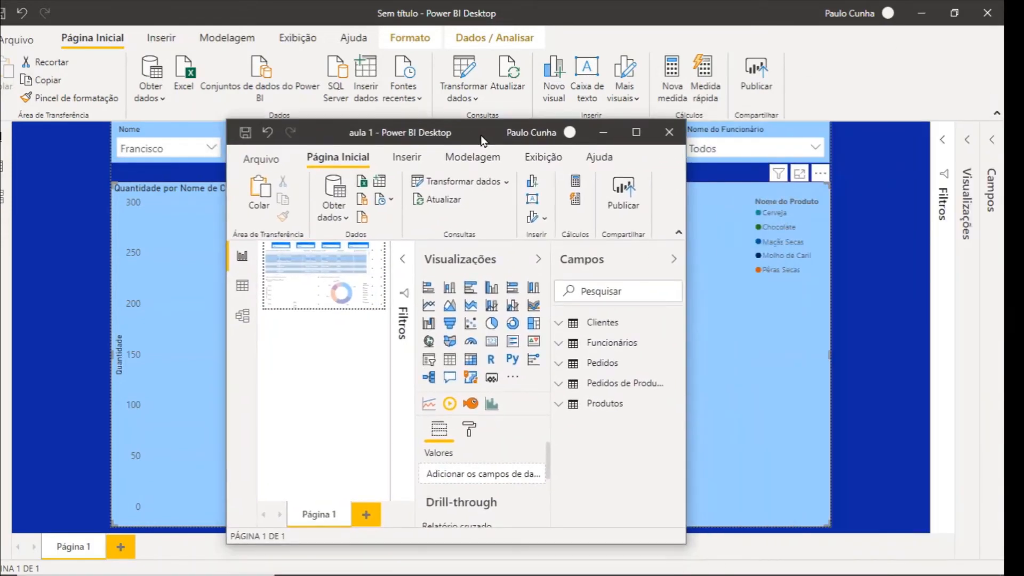
left_click(642, 133)
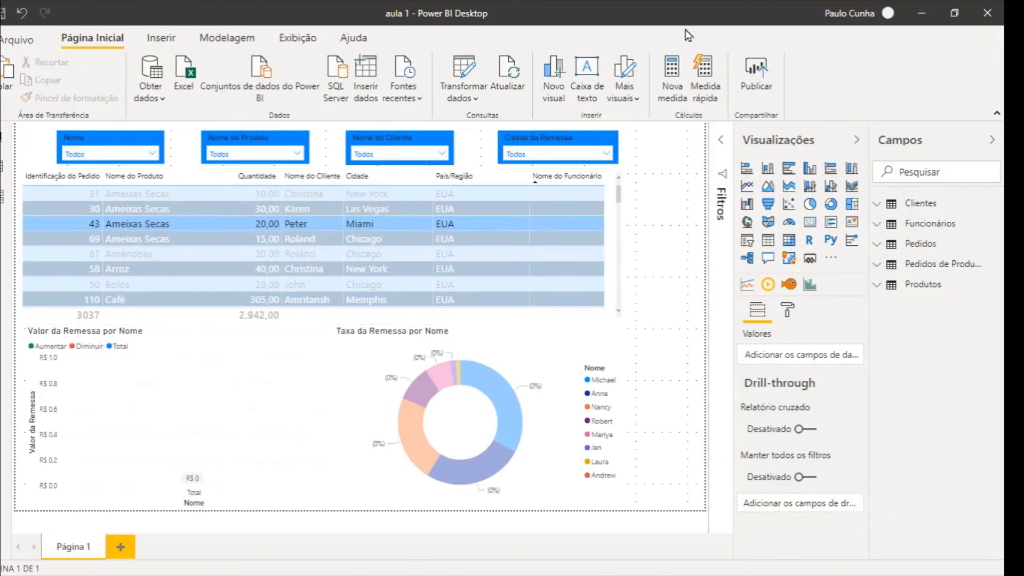
left_click_drag(590, 10, 1022, 18)
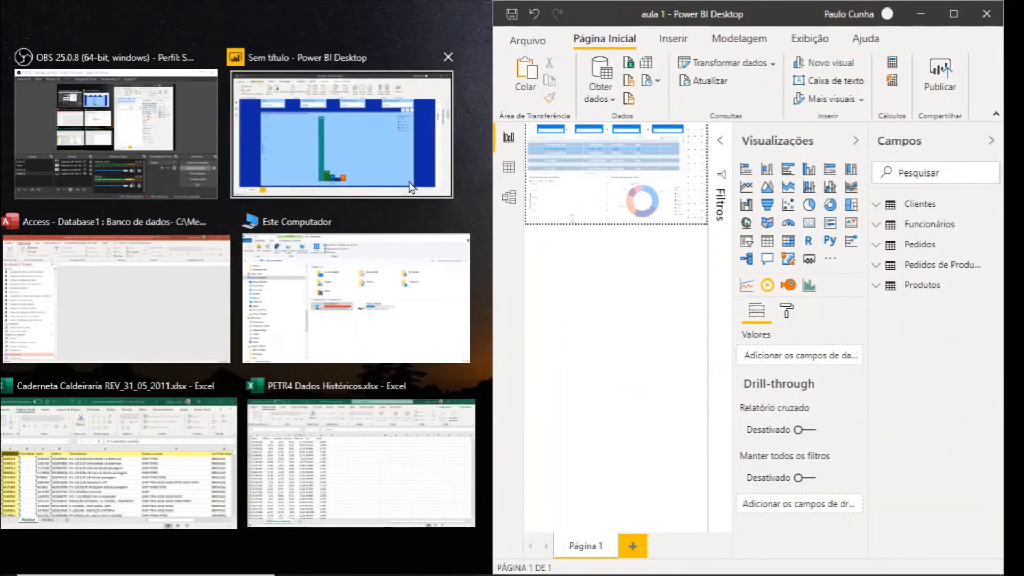
left_click(408, 181)
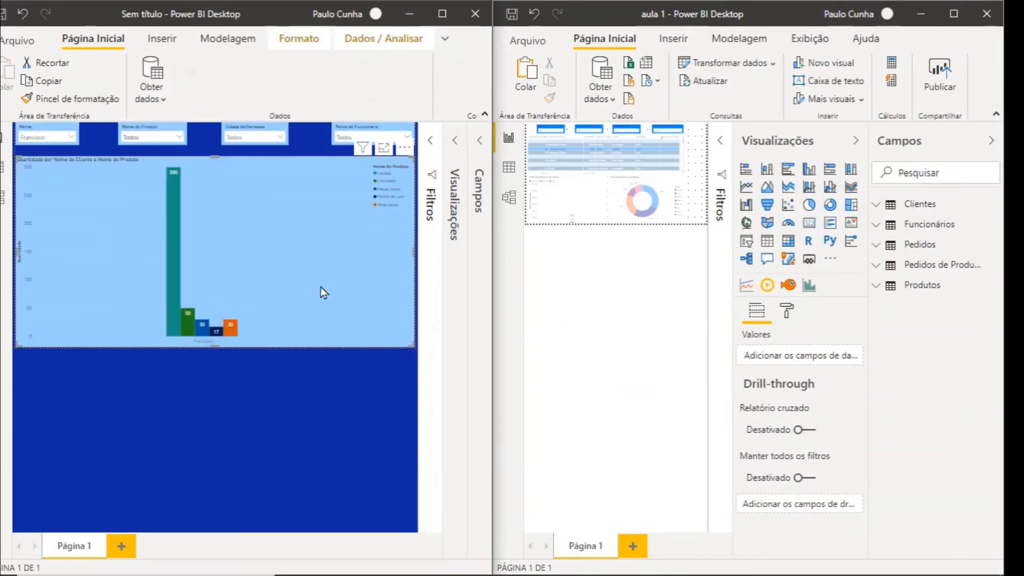
double_click(757, 12)
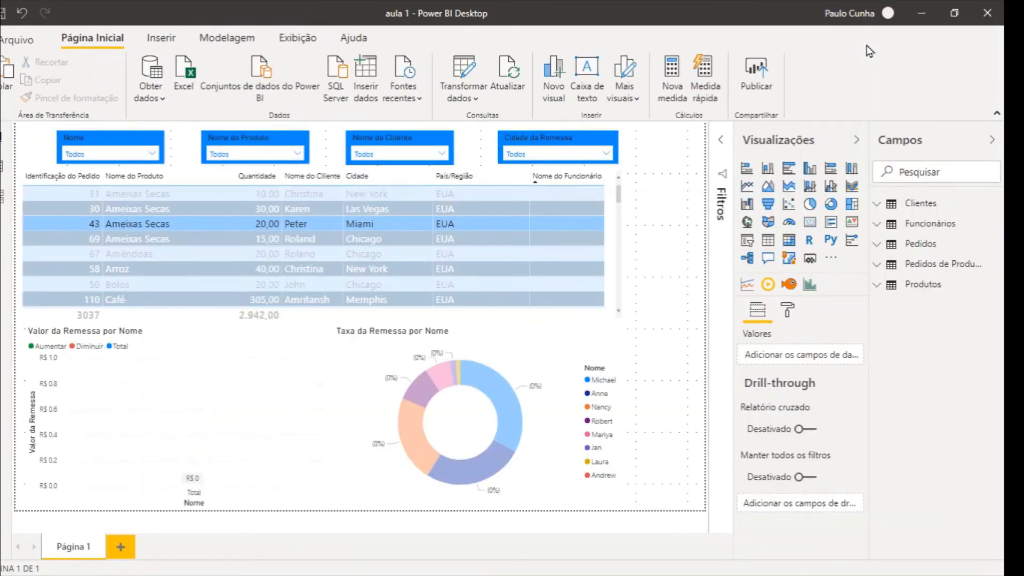
left_click_drag(616, 13, 1023, 53)
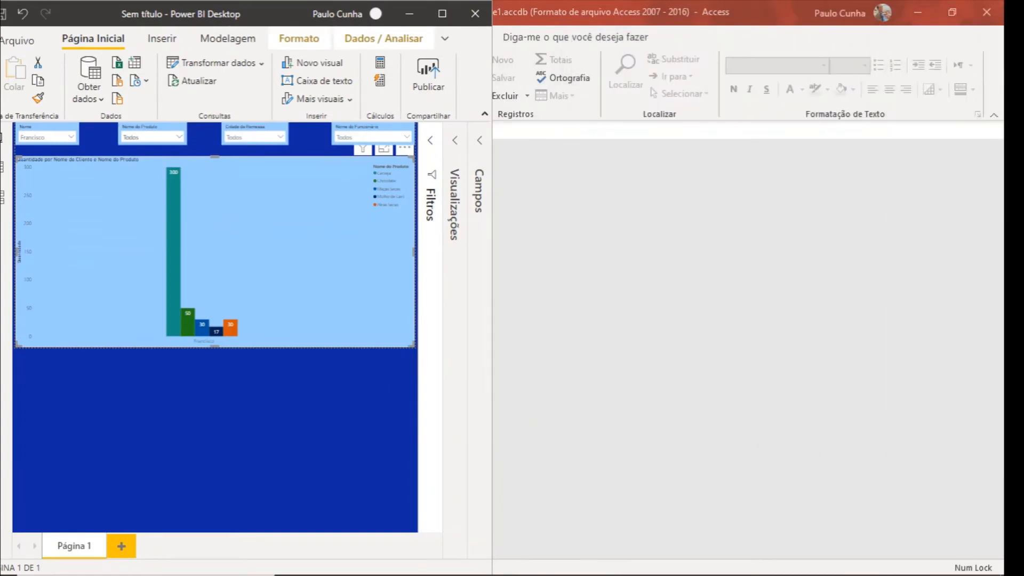
left_click(442, 14)
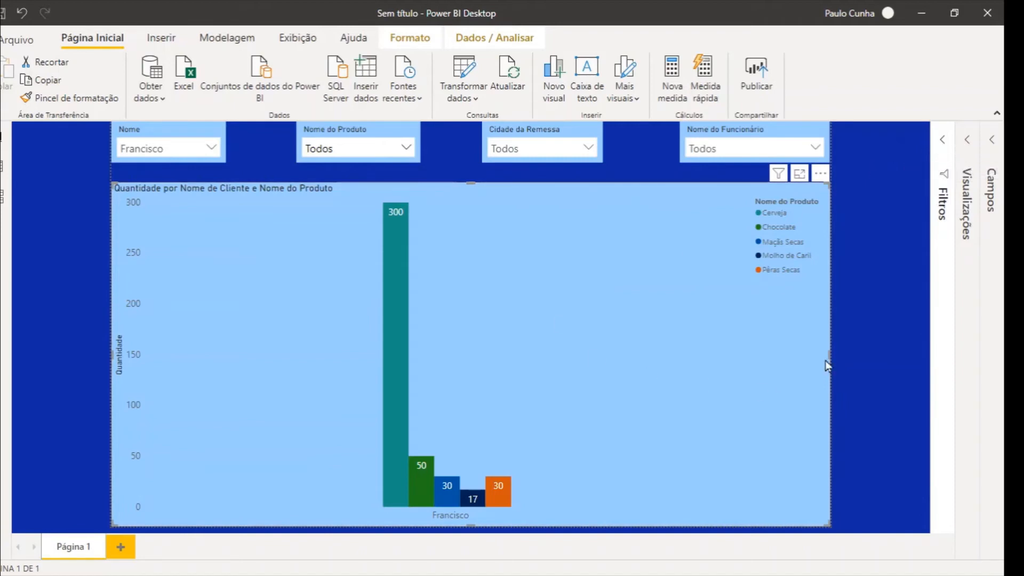
Shrink the quantity column chart to about half its height and less than half the page width, aligning its right edge with the Nome do Produto slicer
left_click_drag(831, 354, 440, 355)
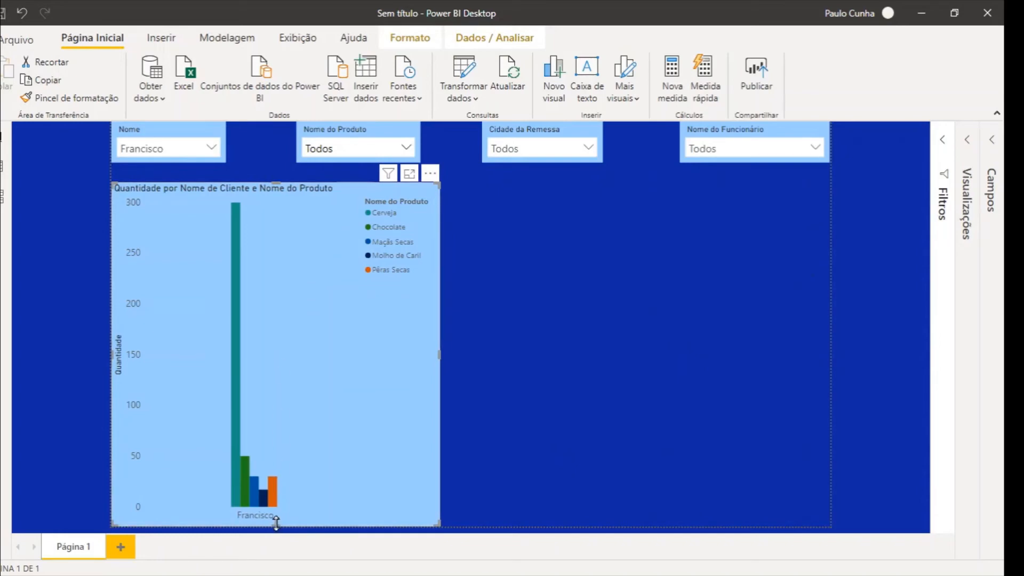
left_click_drag(276, 525, 301, 342)
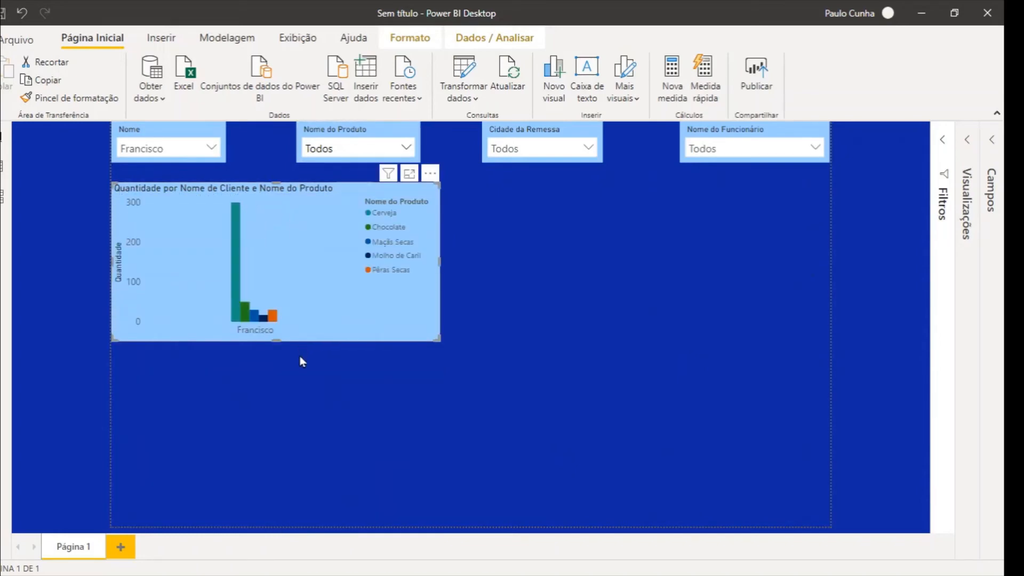
left_click_drag(273, 341, 275, 359)
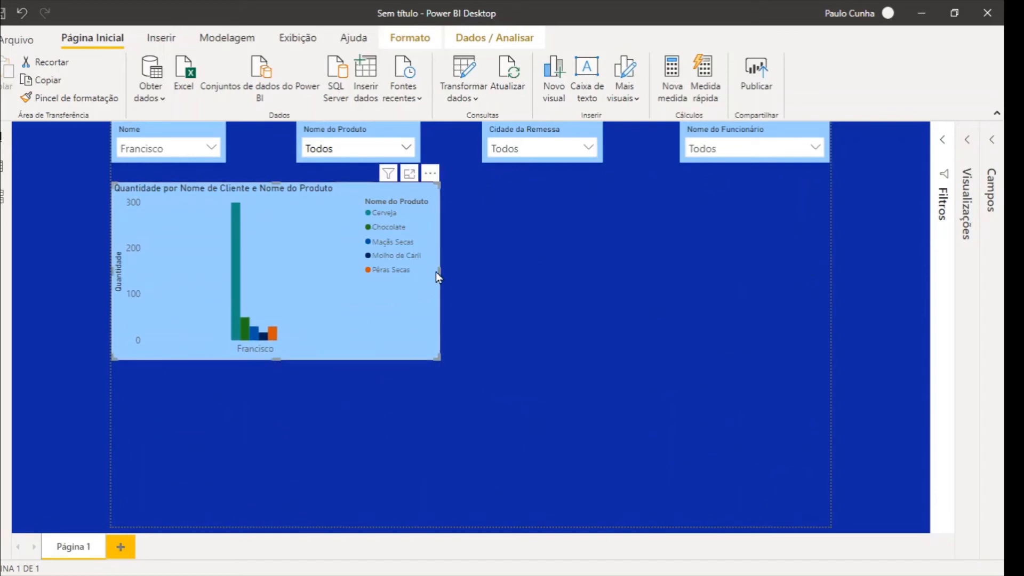
left_click_drag(438, 271, 419, 274)
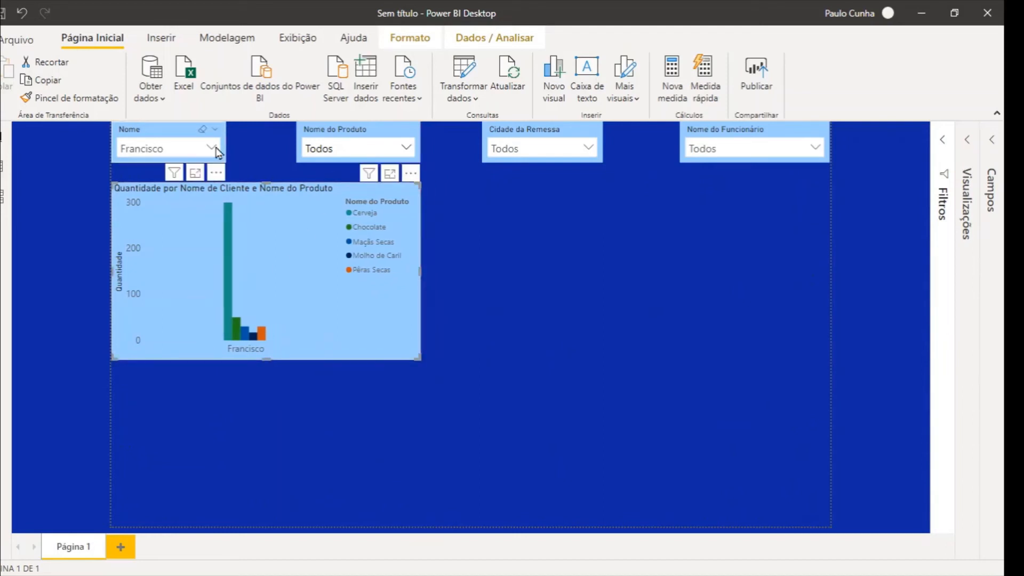
Clear the existing customer selection in the Nome slicer and filter the chart to only the fourth customer listed
left_click(216, 150)
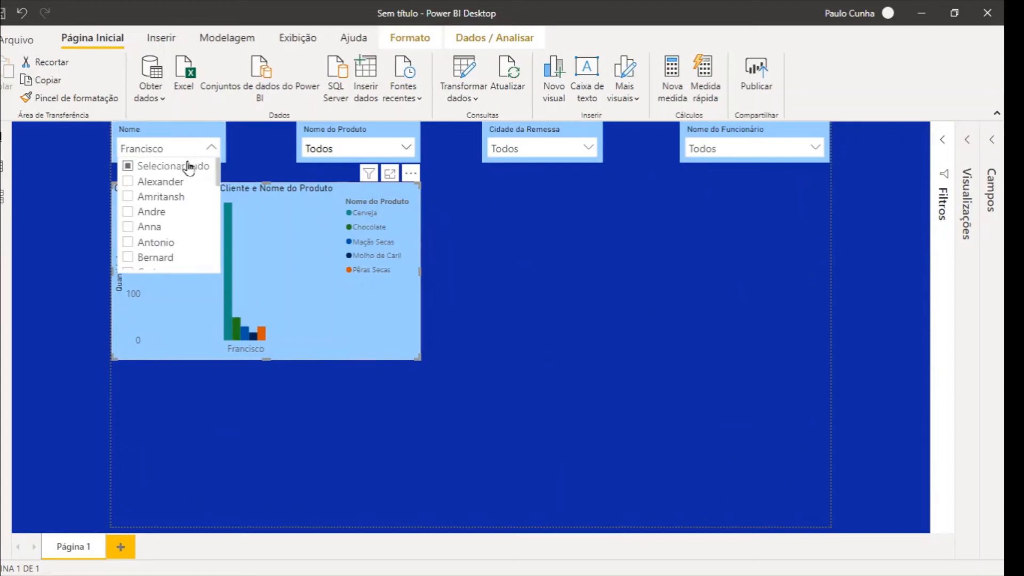
left_click(188, 166)
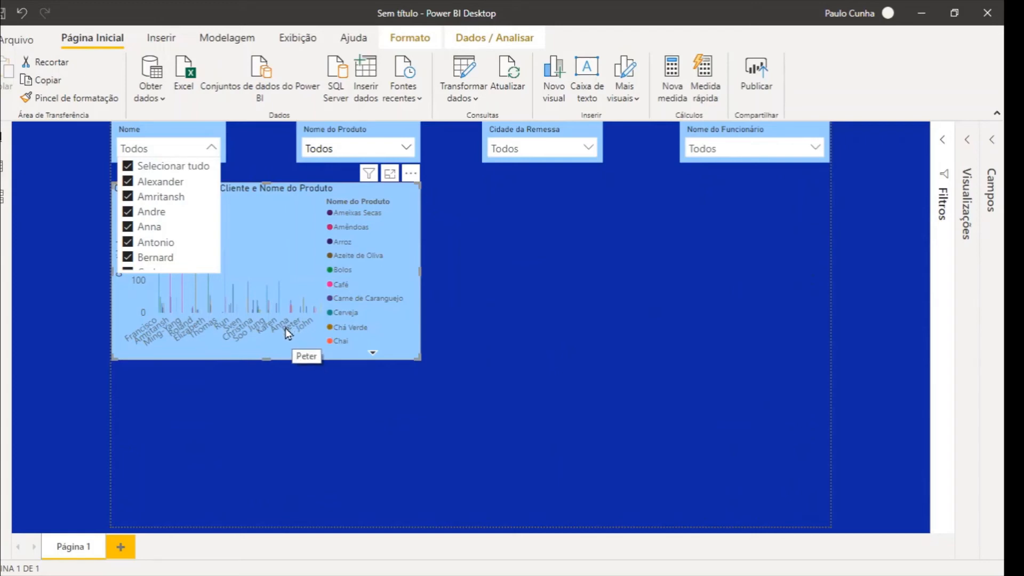
left_click(129, 167)
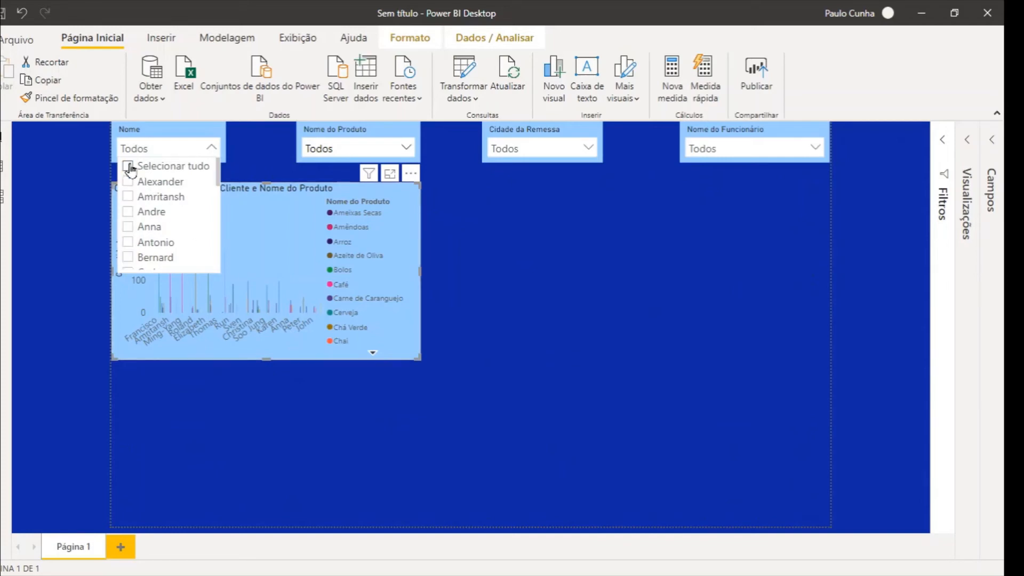
left_click(128, 229)
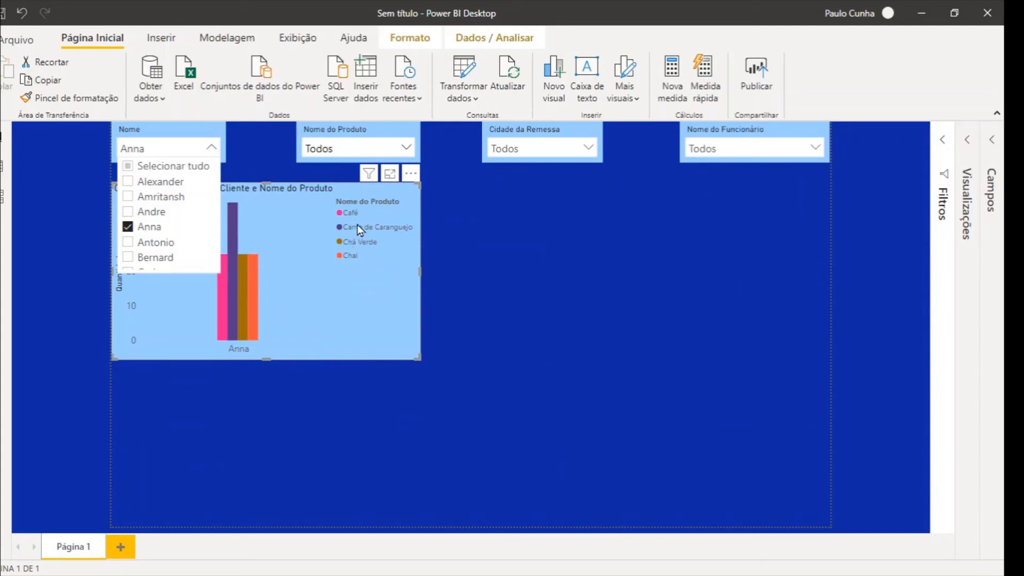
left_click(304, 265)
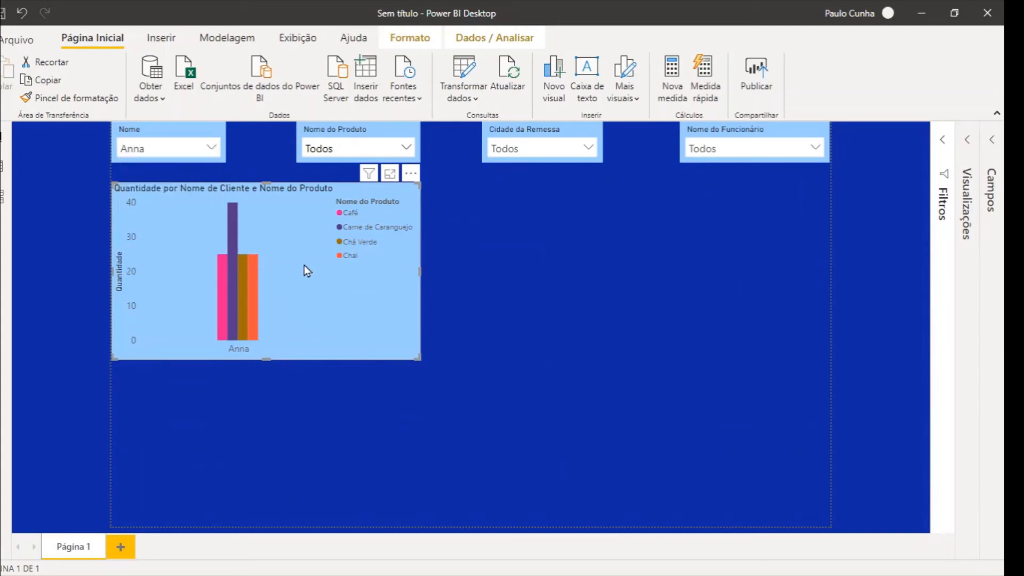
left_click(511, 299)
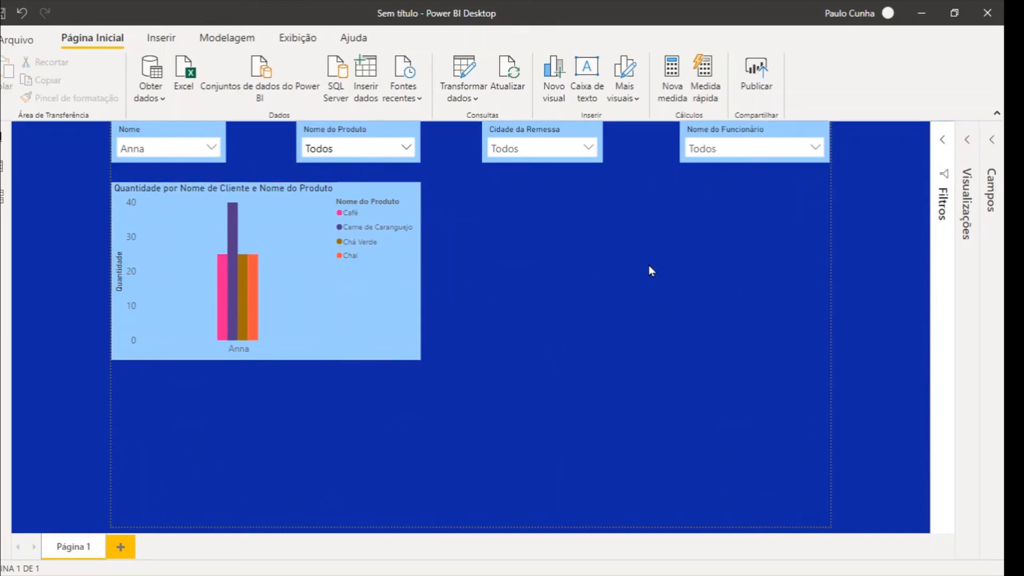
Move the quantity column chart to the lower-left corner of the report page, try converting it to a table and undo the conversion
left_click(967, 142)
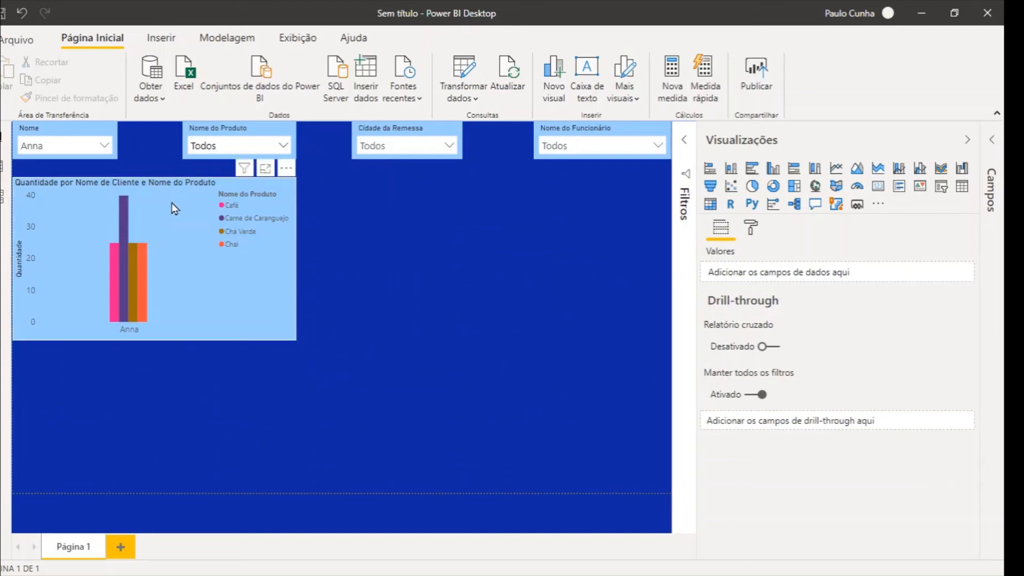
left_click_drag(171, 203, 184, 394)
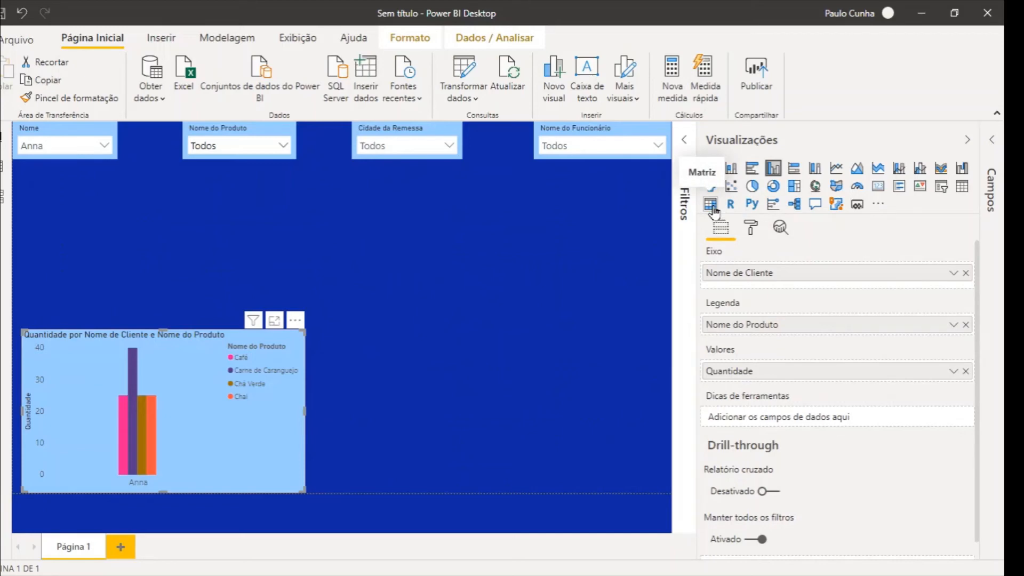
left_click(963, 190)
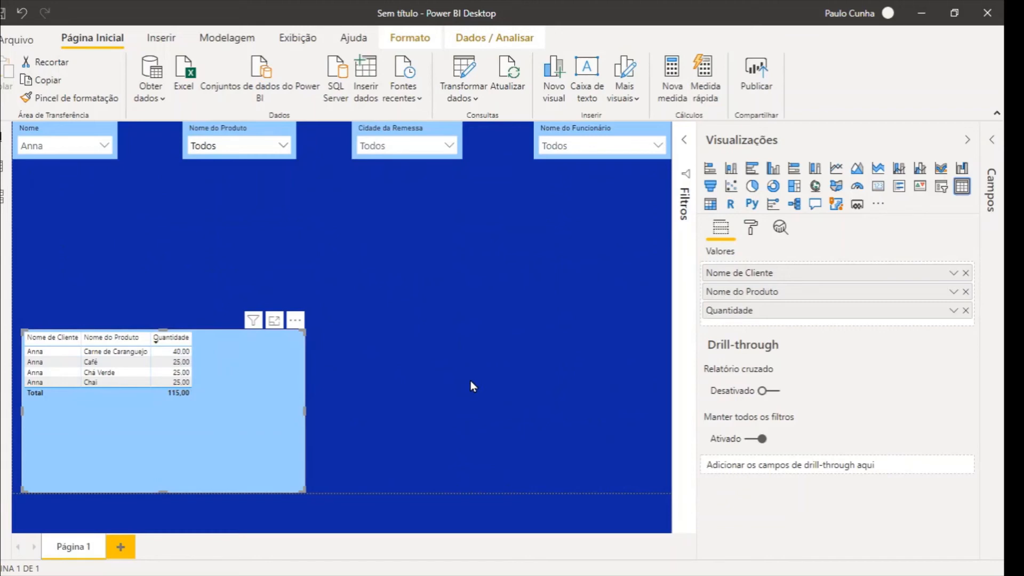
key("ctrl+z")
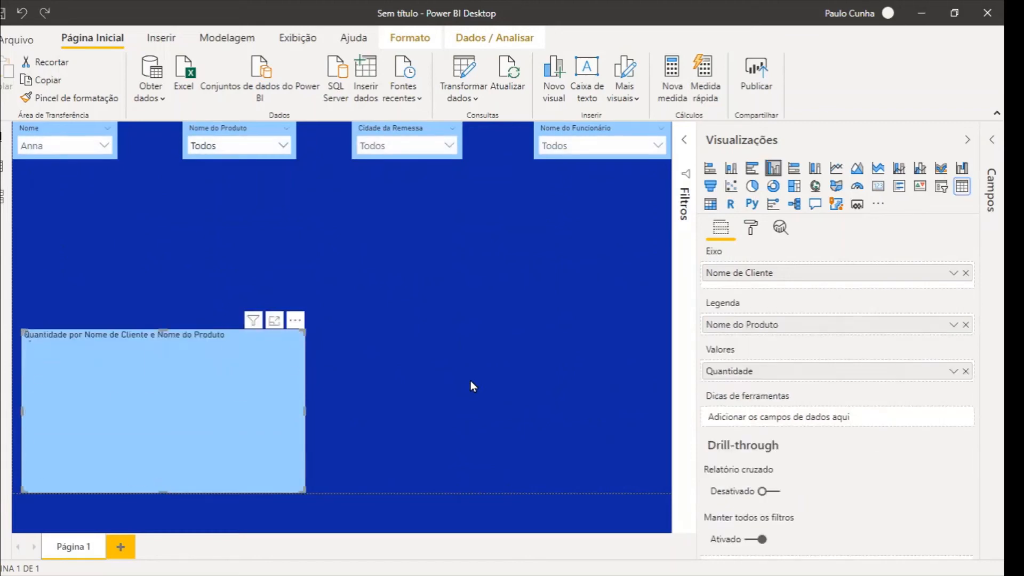
Add an empty table visual between the slicers and the chart, then stretch it to about half the page width and make it taller
left_click(488, 223)
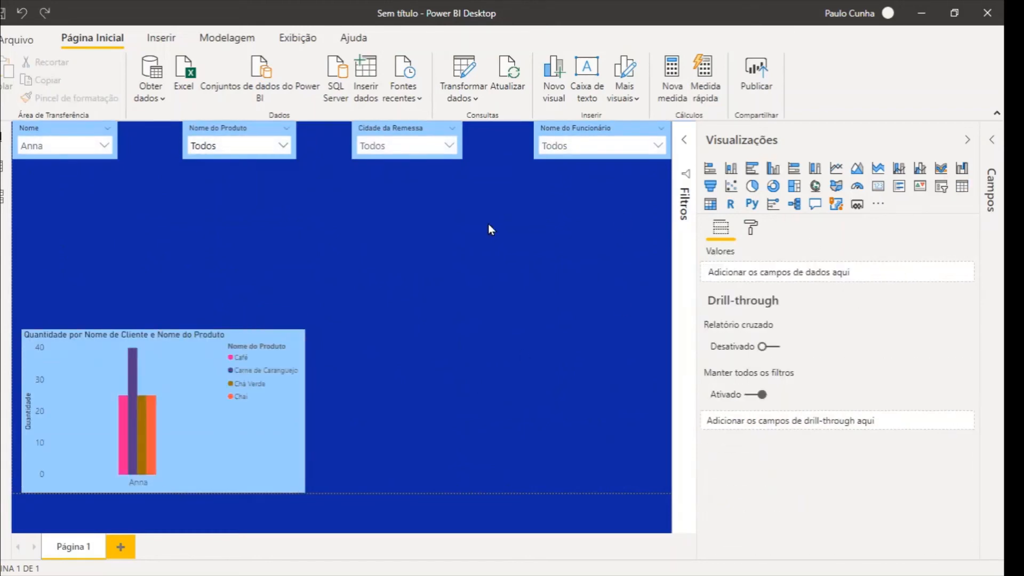
left_click(962, 188)
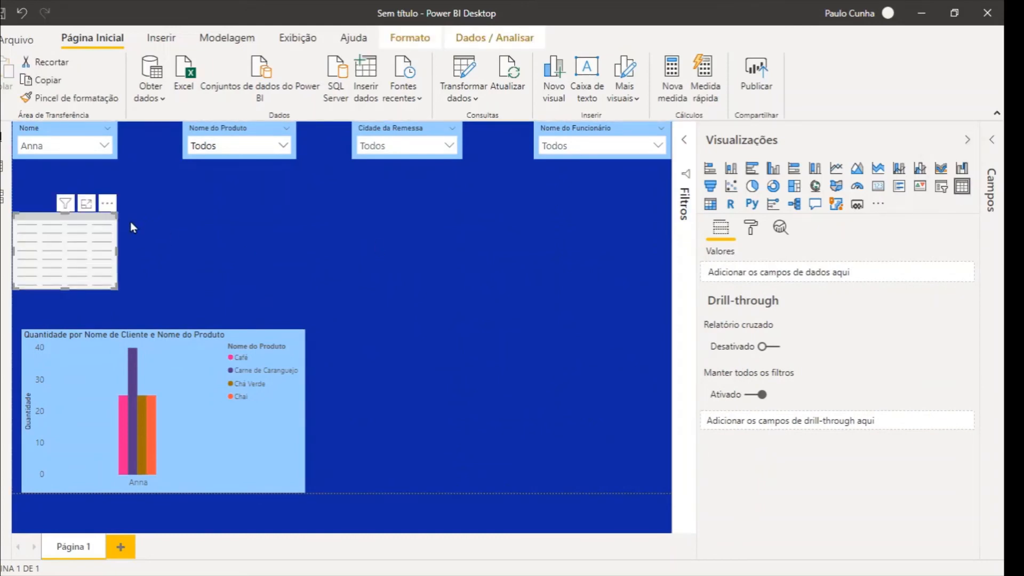
left_click_drag(117, 251, 347, 273)
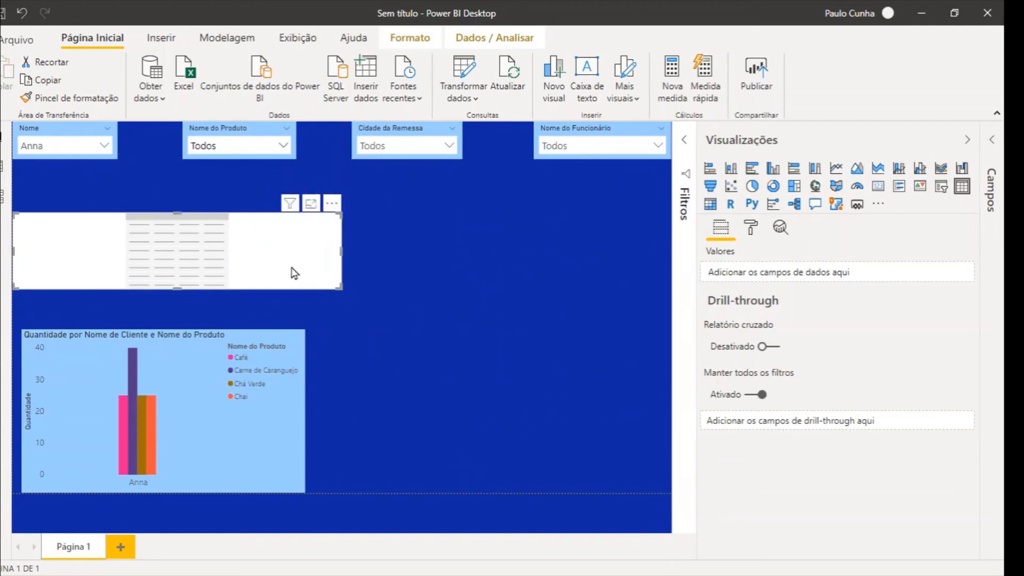
left_click_drag(178, 212, 181, 179)
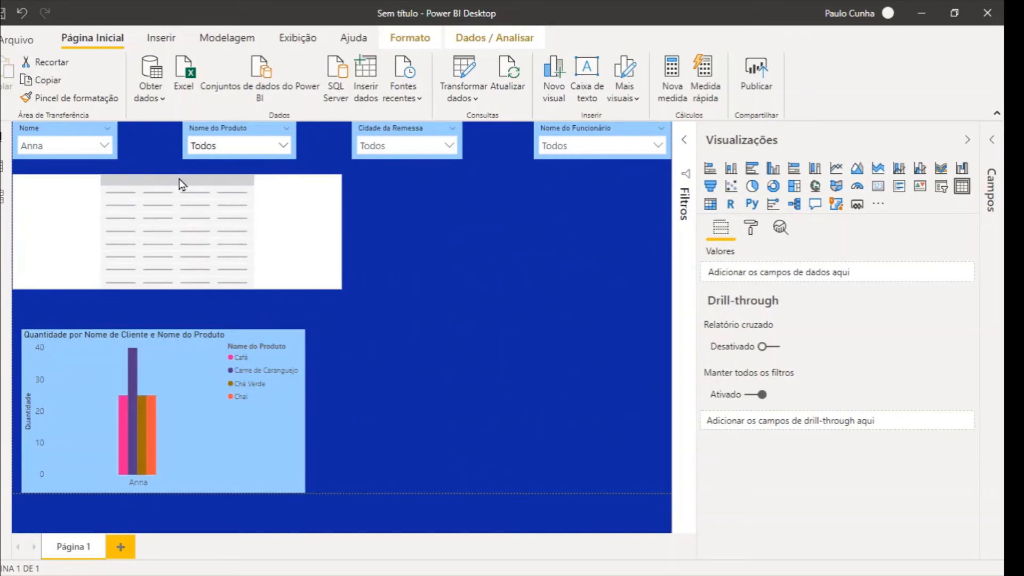
Widen the Nome do Produto and Cidade da Remessa slicers slightly
left_click(293, 145)
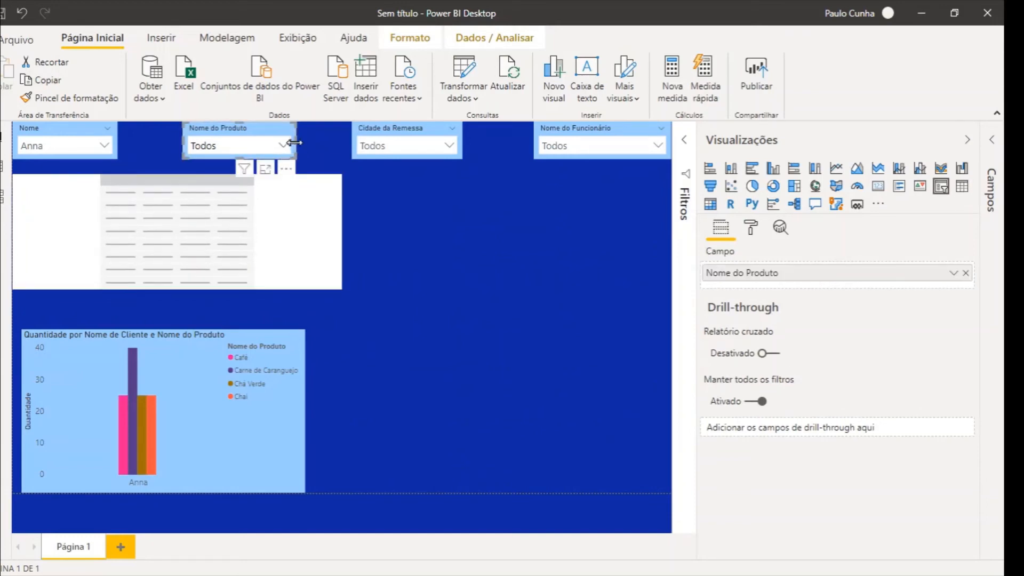
left_click_drag(294, 142, 304, 144)
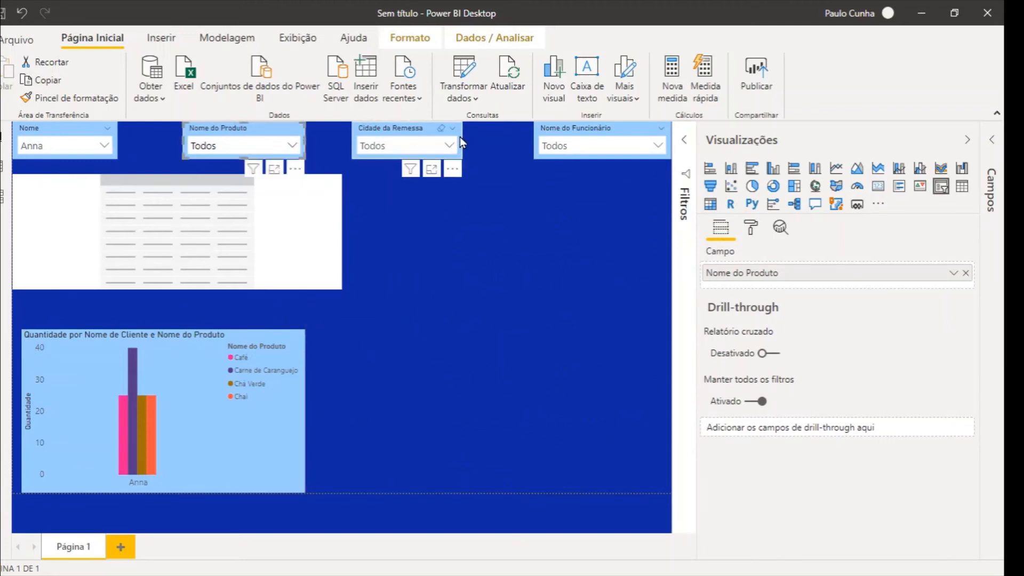
left_click(461, 143)
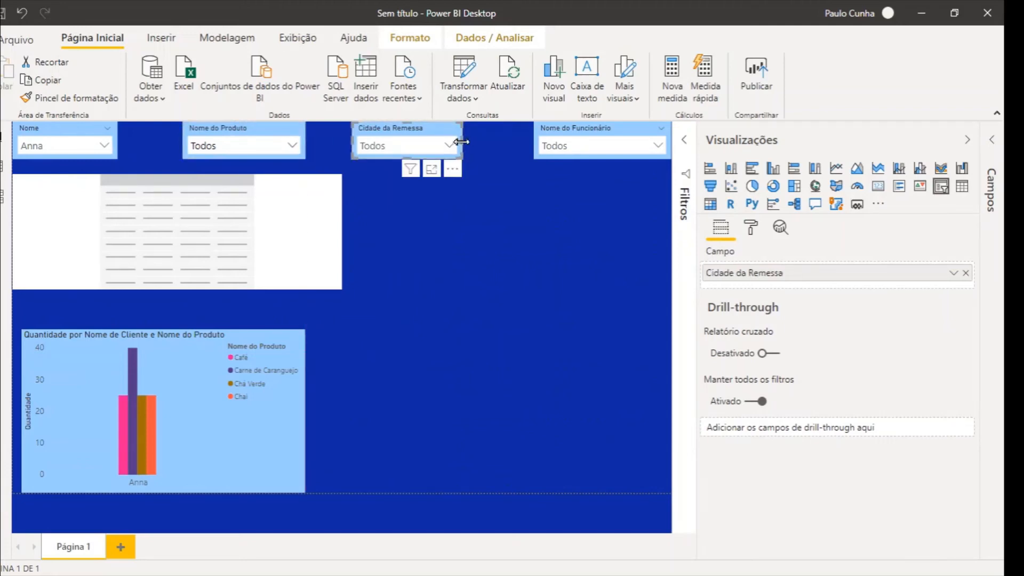
left_click_drag(462, 142, 477, 142)
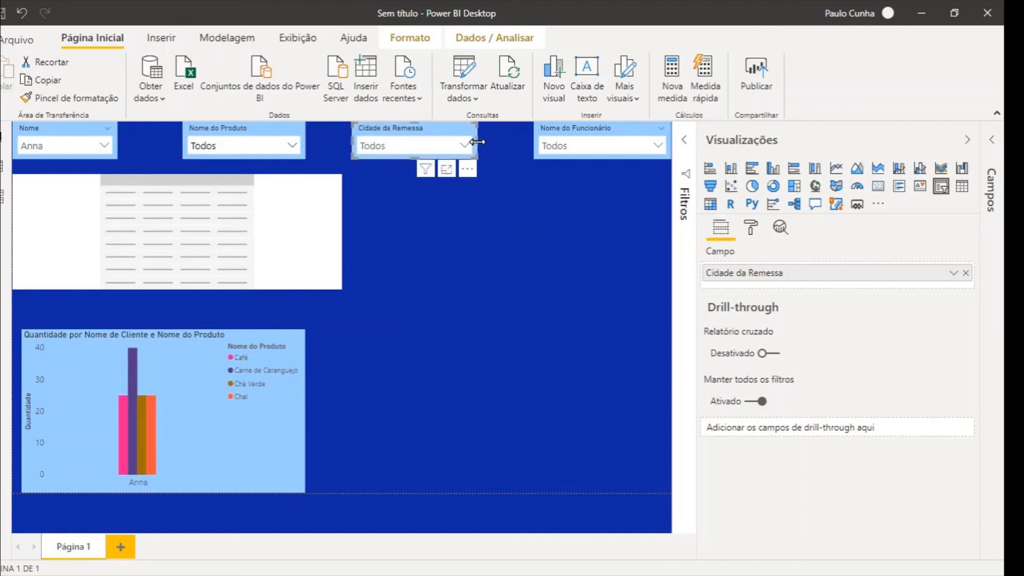
Widen the Nome slicer slightly and stretch the empty table across the full width of the report page
left_click(87, 137)
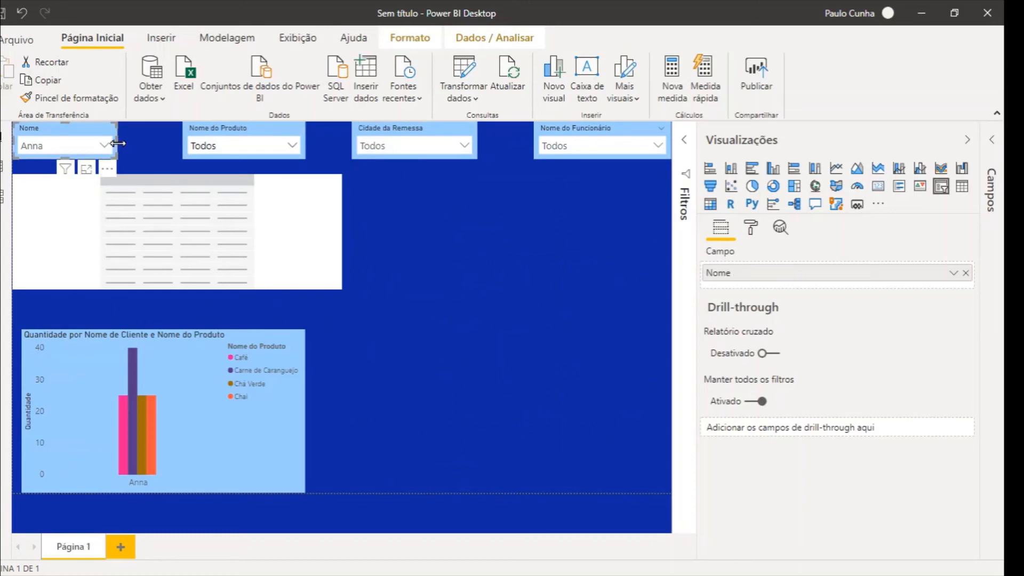
left_click_drag(117, 143, 123, 145)
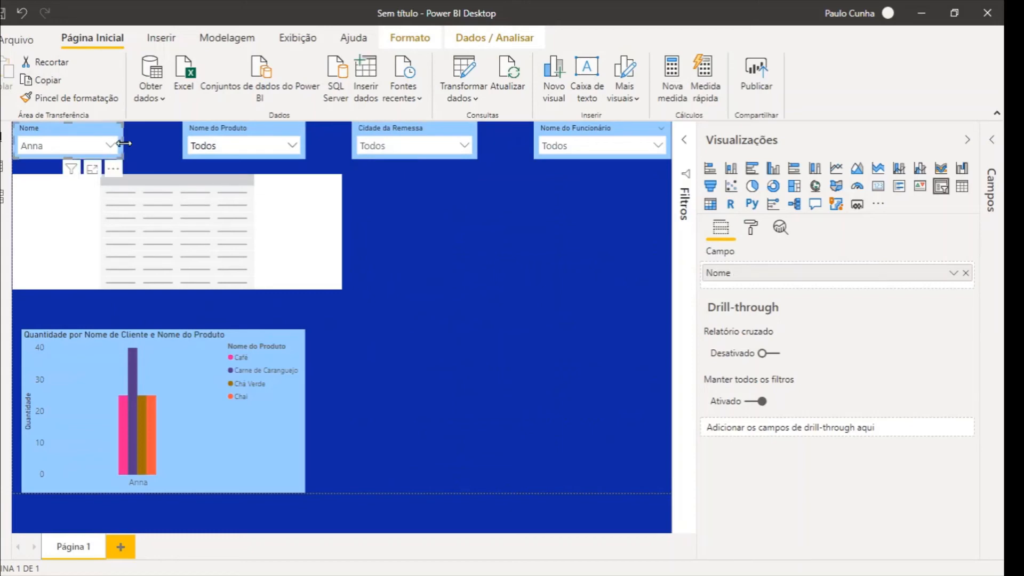
left_click(291, 233)
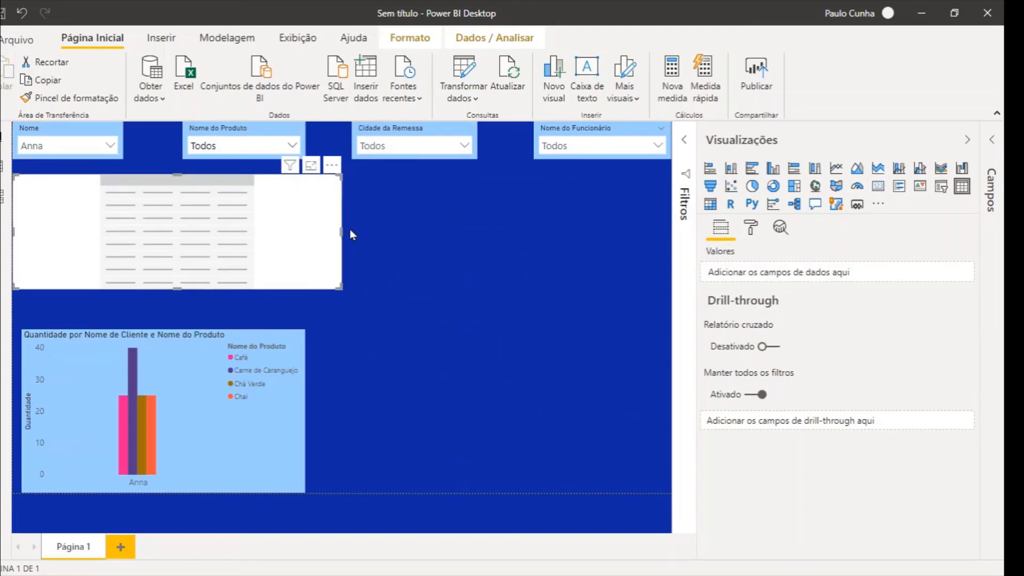
left_click_drag(341, 228, 671, 242)
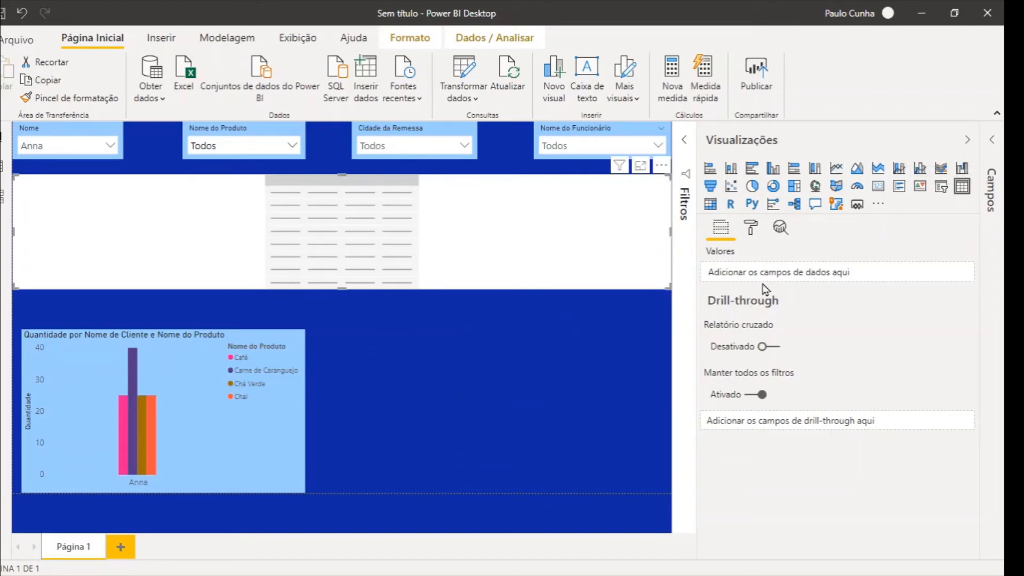
Add Nome and Cidade from Clientes and Nome from Funcionários as columns of the empty table
left_click(994, 143)
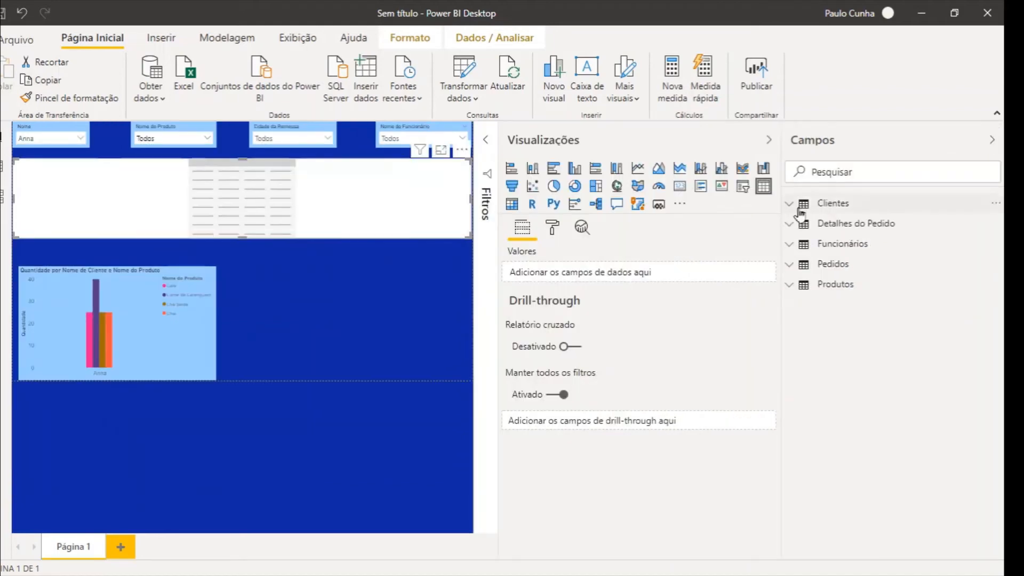
left_click(792, 206)
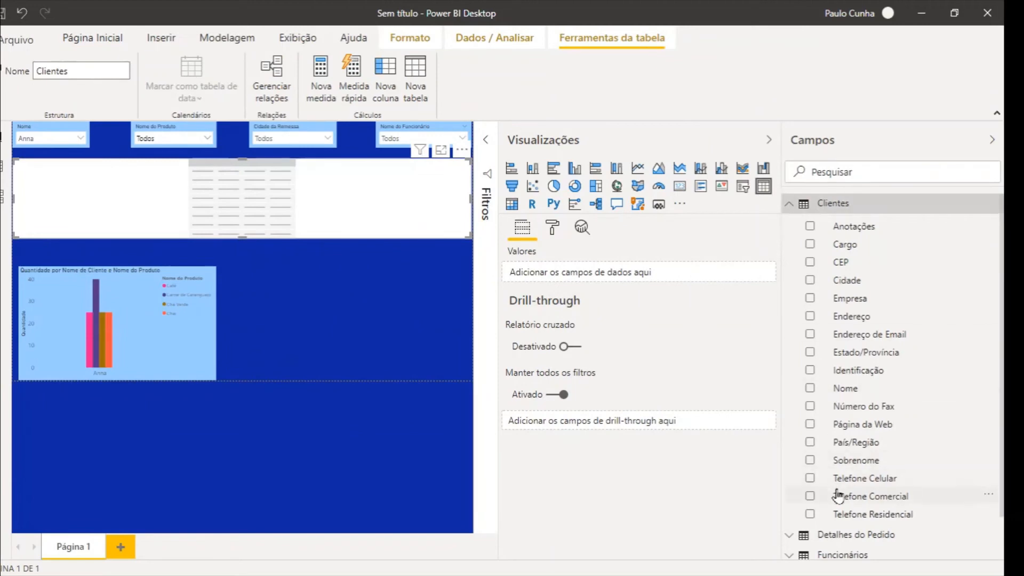
left_click(810, 389)
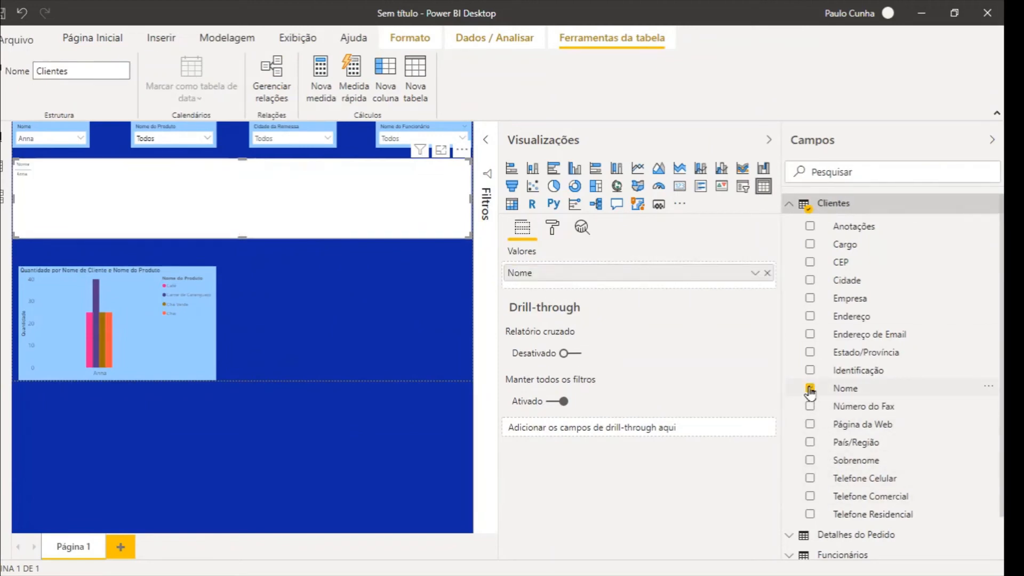
left_click(810, 281)
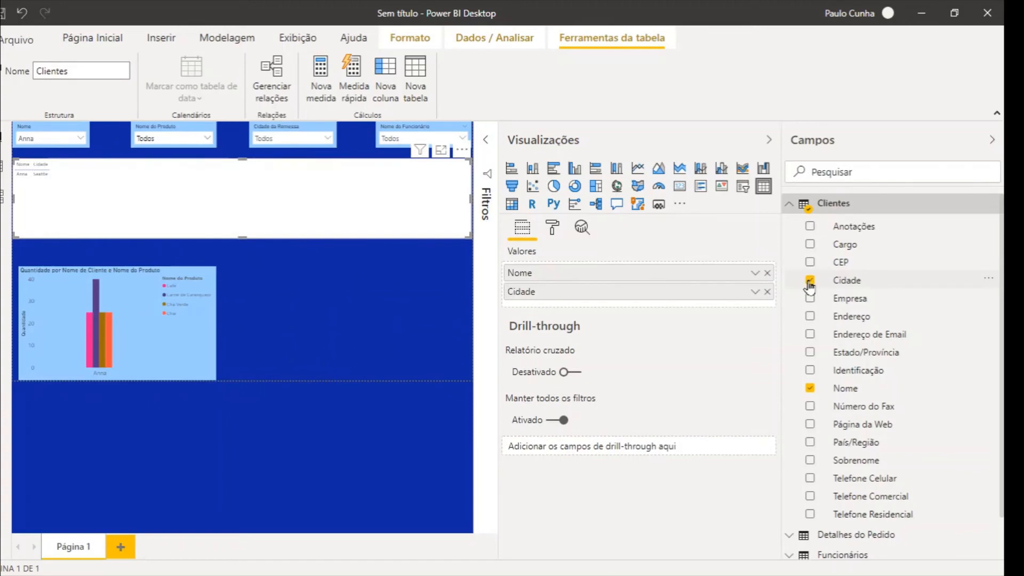
left_click(790, 204)
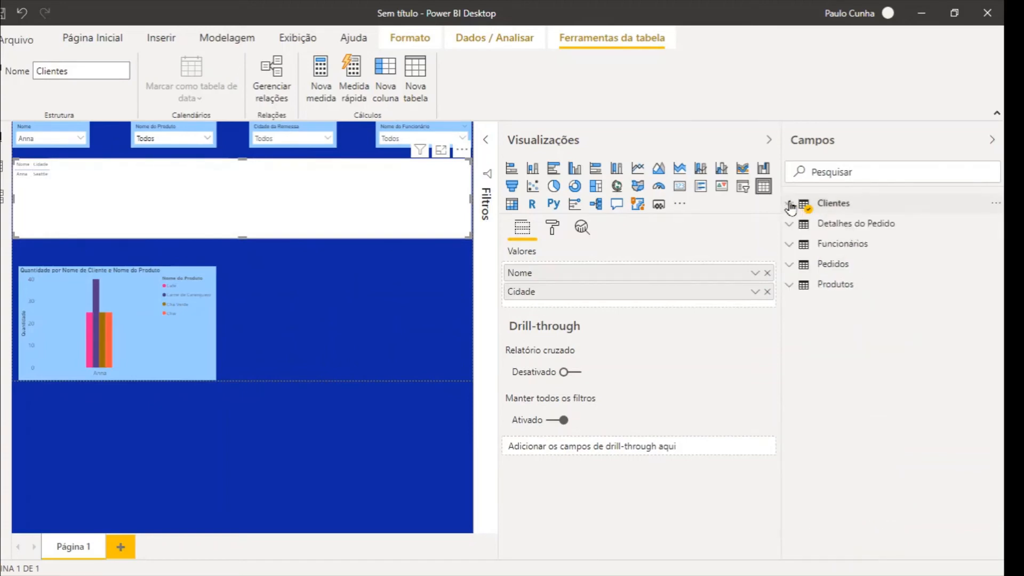
left_click(794, 247)
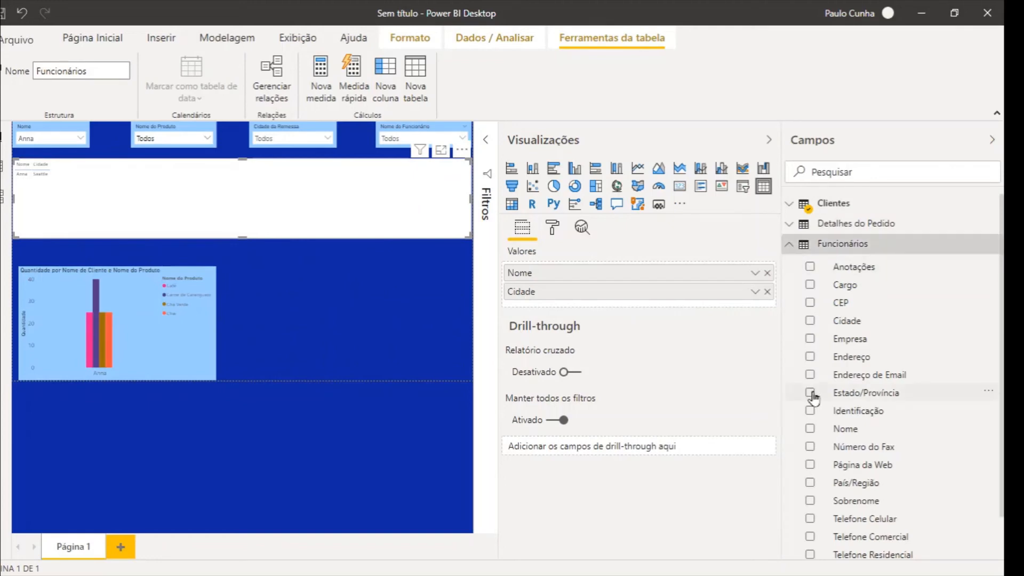
left_click(810, 429)
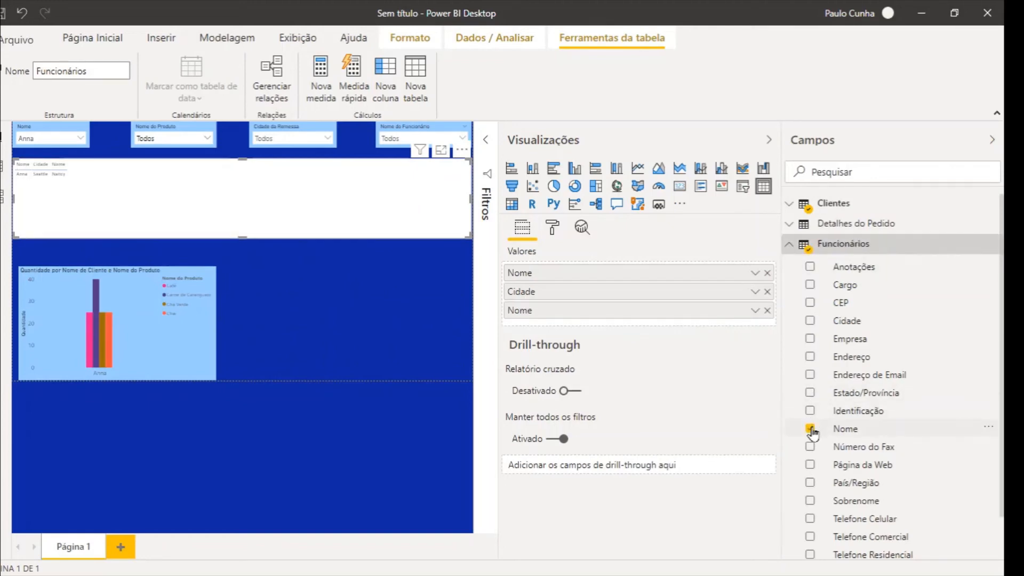
Rename the table's Clientes name column as Nome do Cliente
left_click(544, 281)
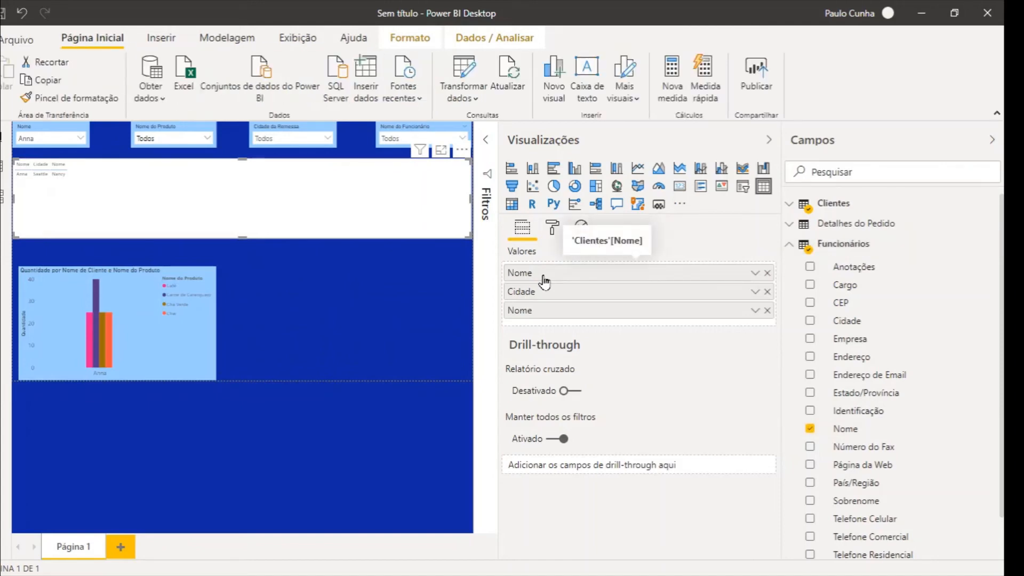
double_click(543, 274)
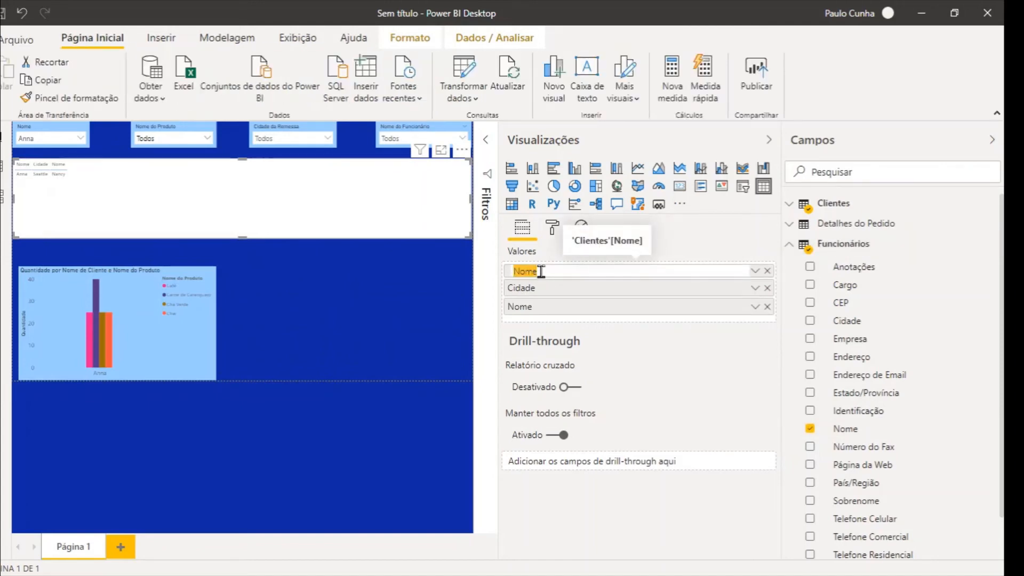
left_click(540, 271)
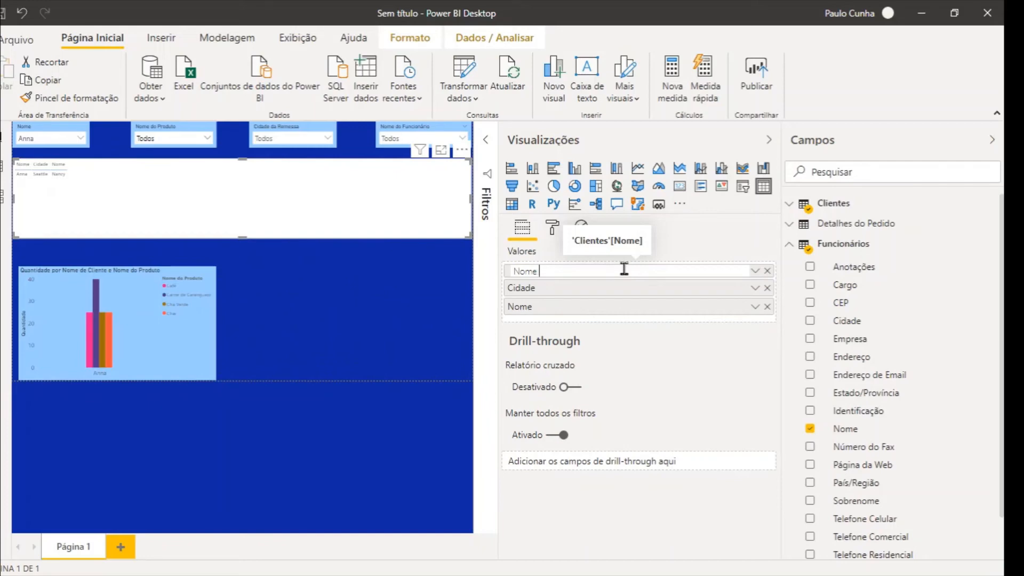
type("do Cliente")
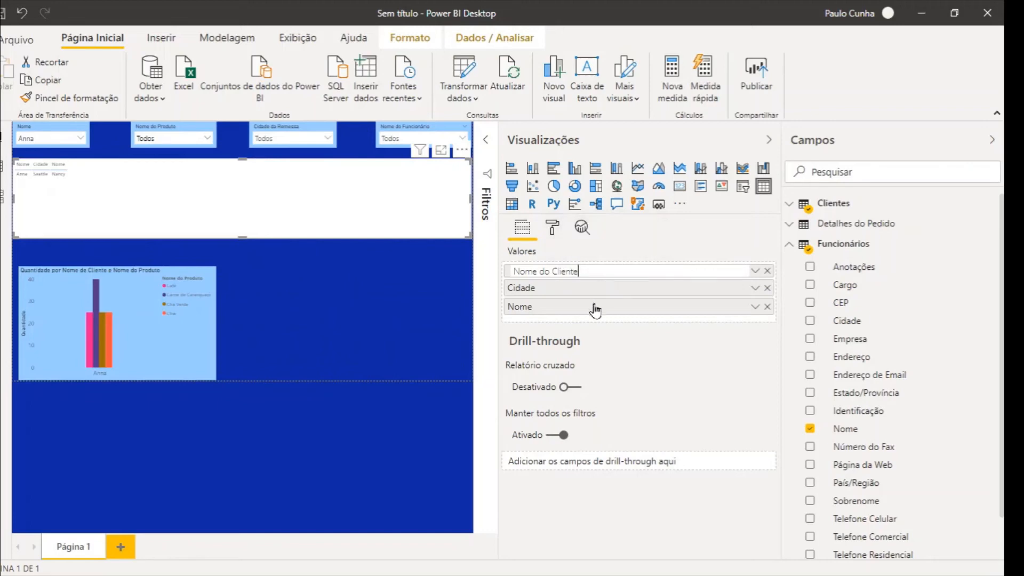
key("Return")
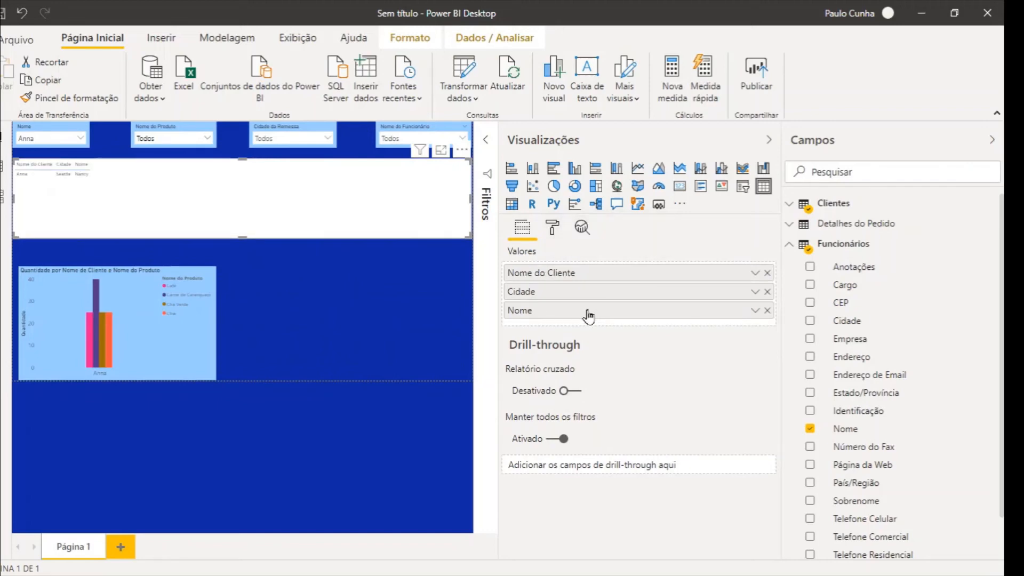
Rename the table's Funcionários name column as Nome do Funcionário
double_click(588, 312)
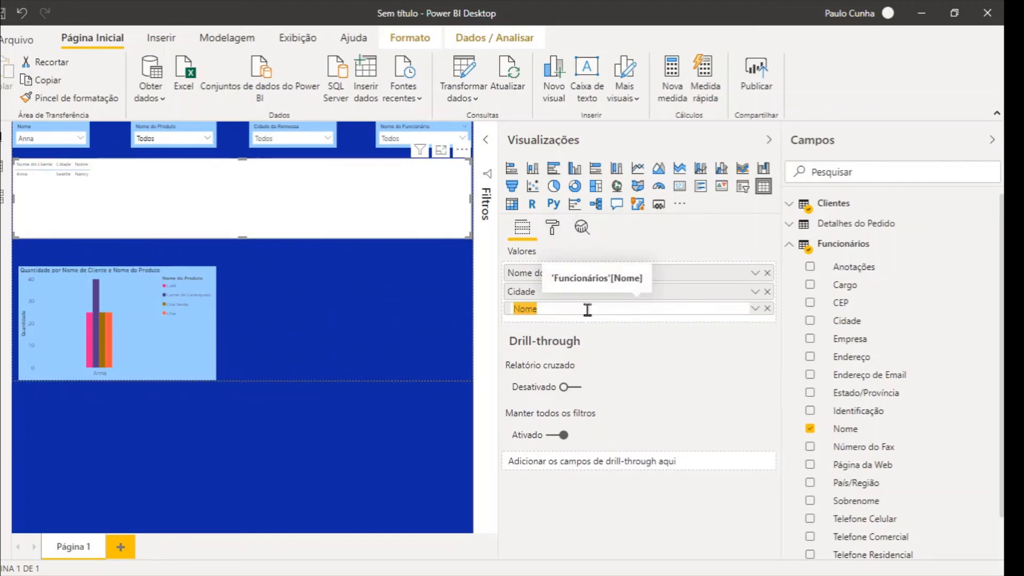
left_click(587, 309)
type("do Fu")
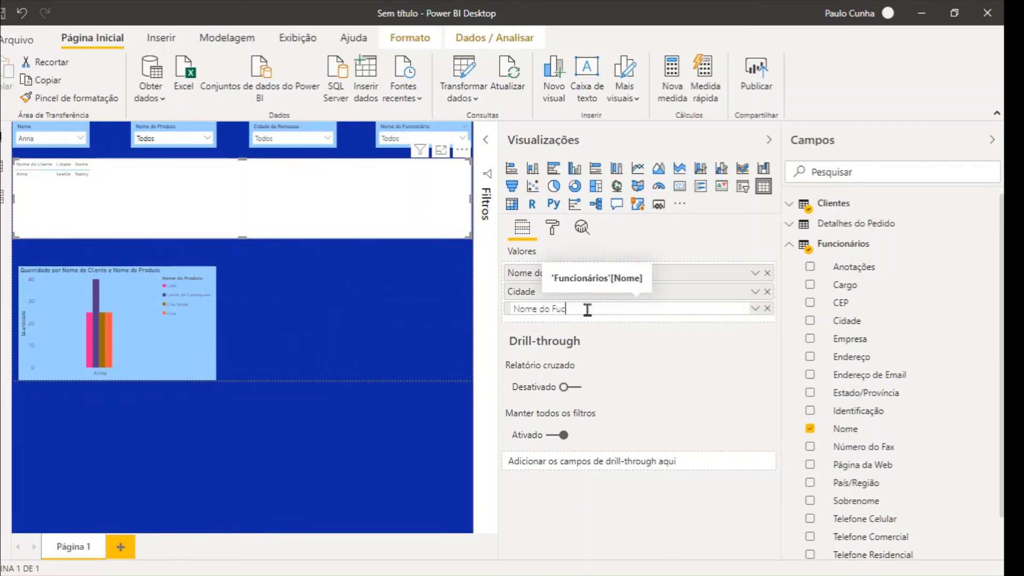
type("ncionário")
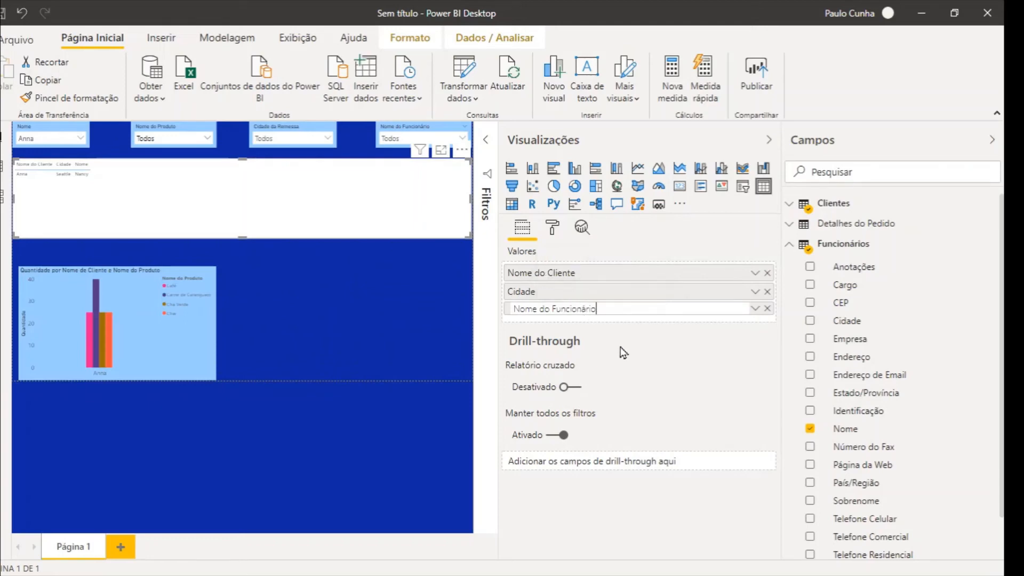
key("Return")
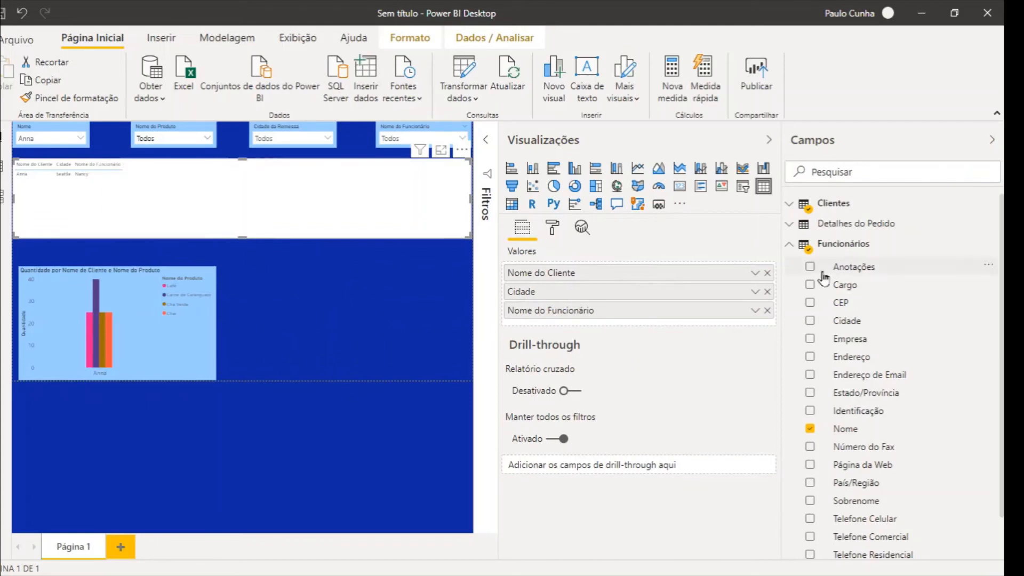
Add Nome do Produto from Produtos and Quantidade from Detalhes do Pedido to the table
left_click(792, 249)
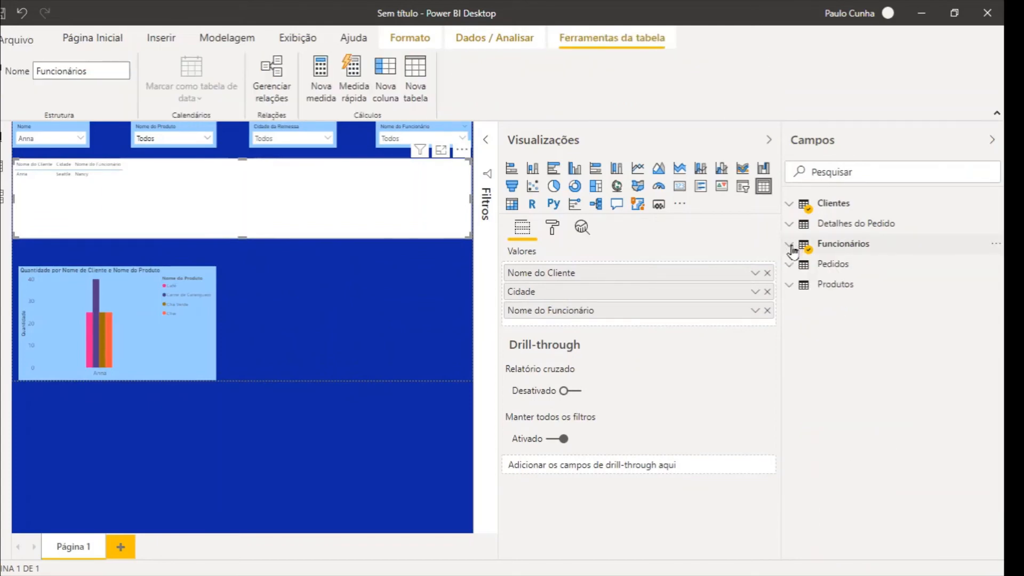
left_click(793, 287)
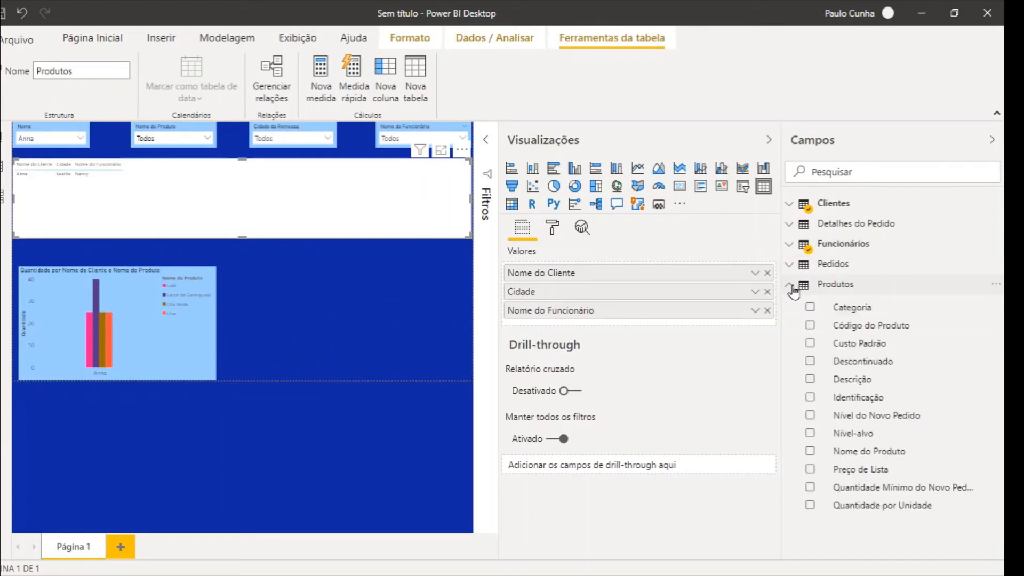
left_click(814, 453)
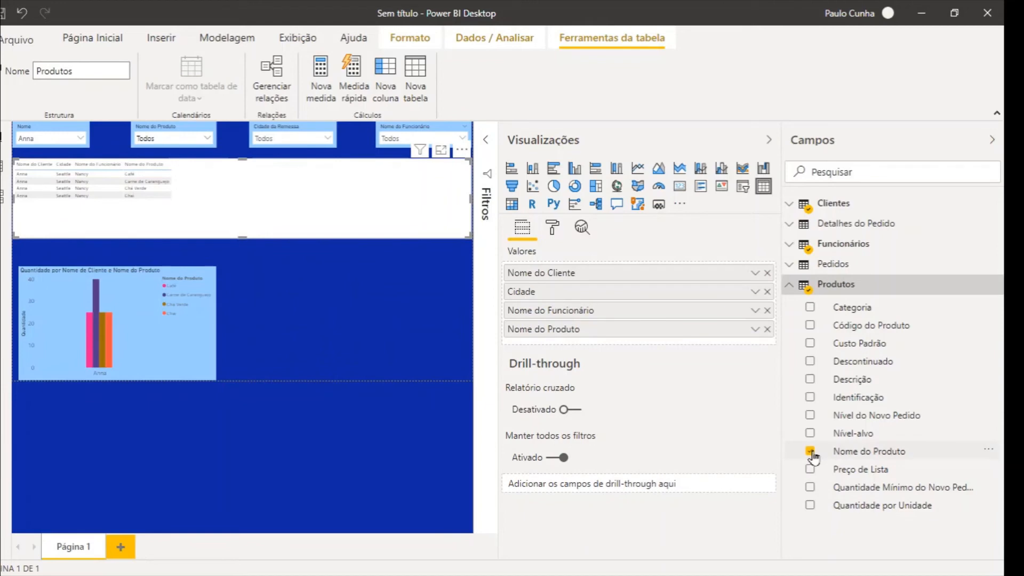
left_click(790, 226)
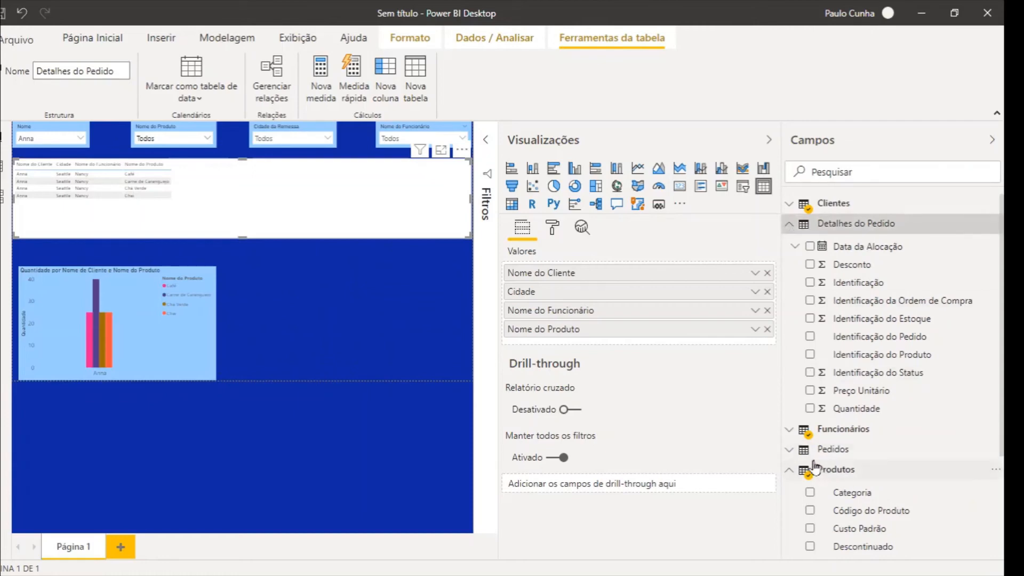
left_click(791, 451)
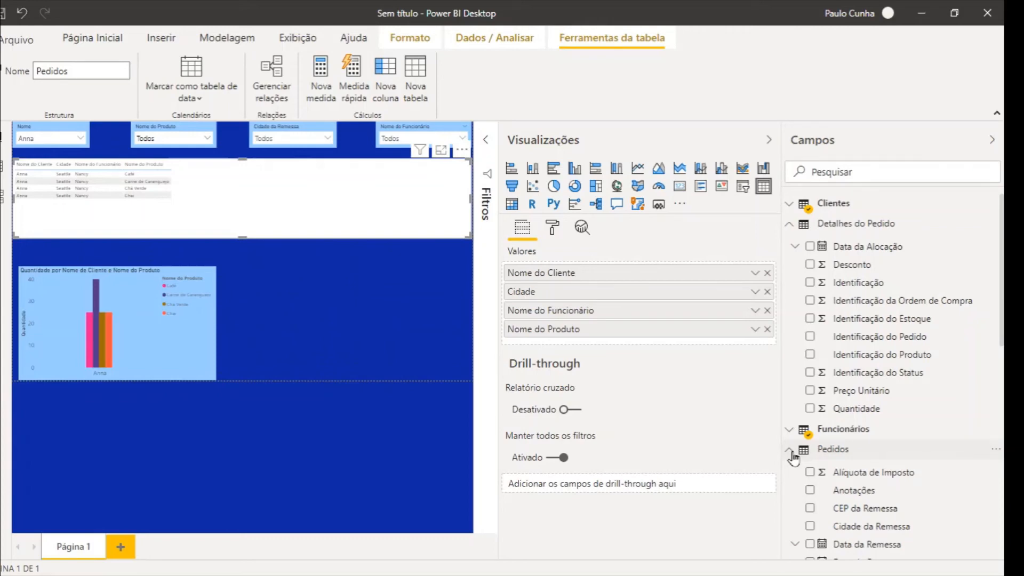
left_click(810, 409)
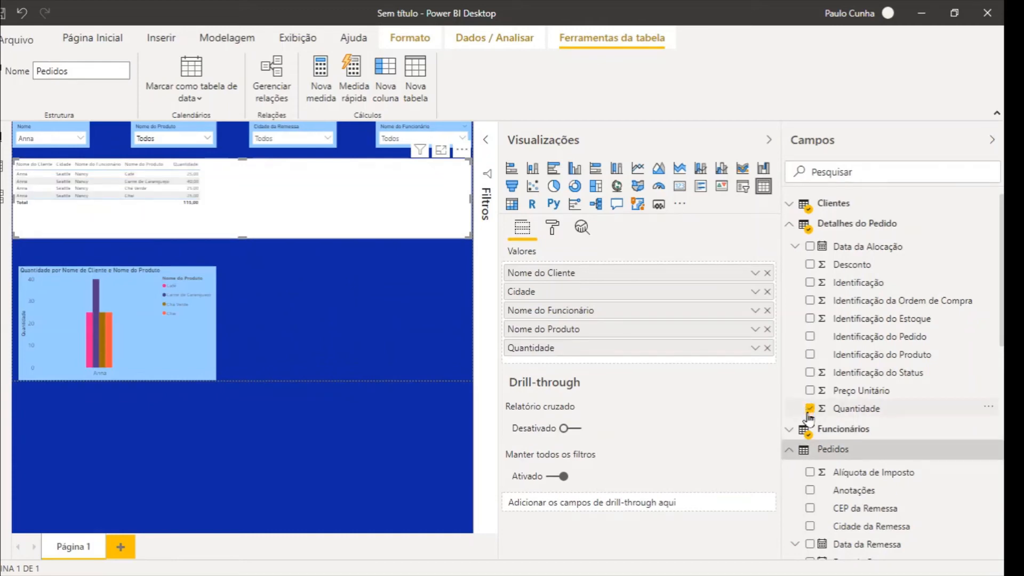
Add the Pedidos fields Data do Pedido, placed just before Nome do Produto, and Taxa da Remessa, placed last, to the table
left_click(791, 226)
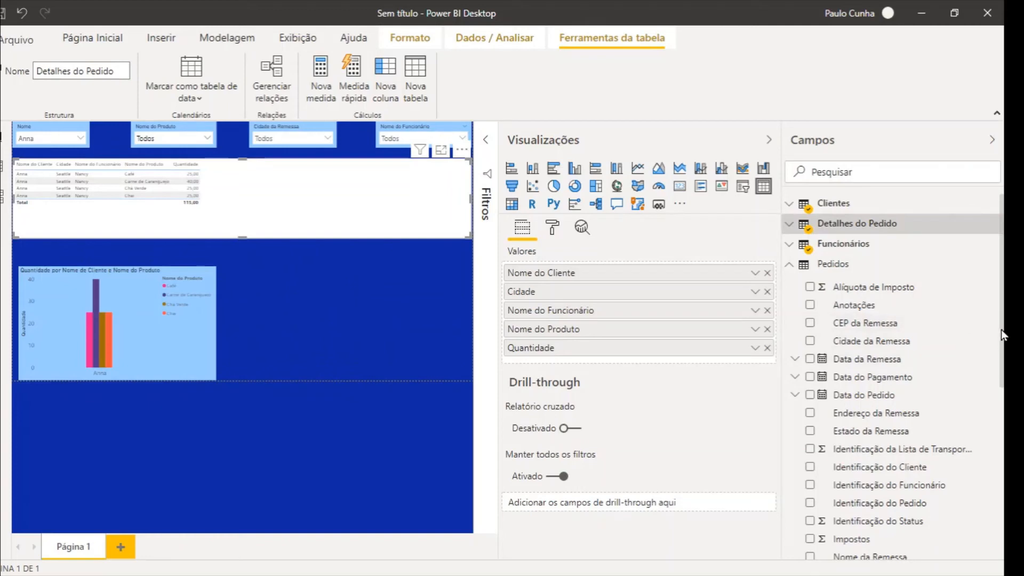
left_click_drag(1001, 330, 1003, 342)
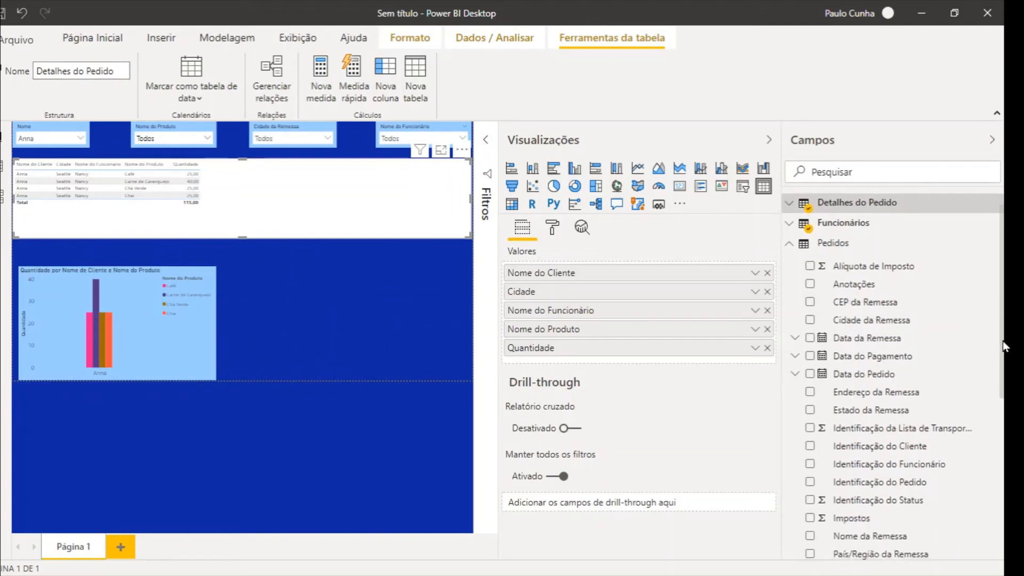
left_click(810, 374)
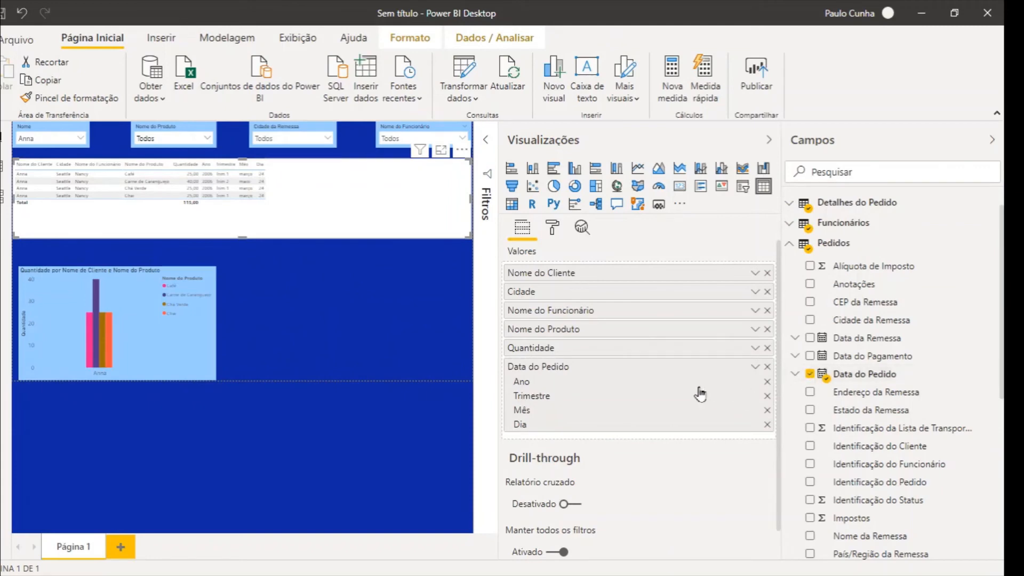
left_click(754, 367)
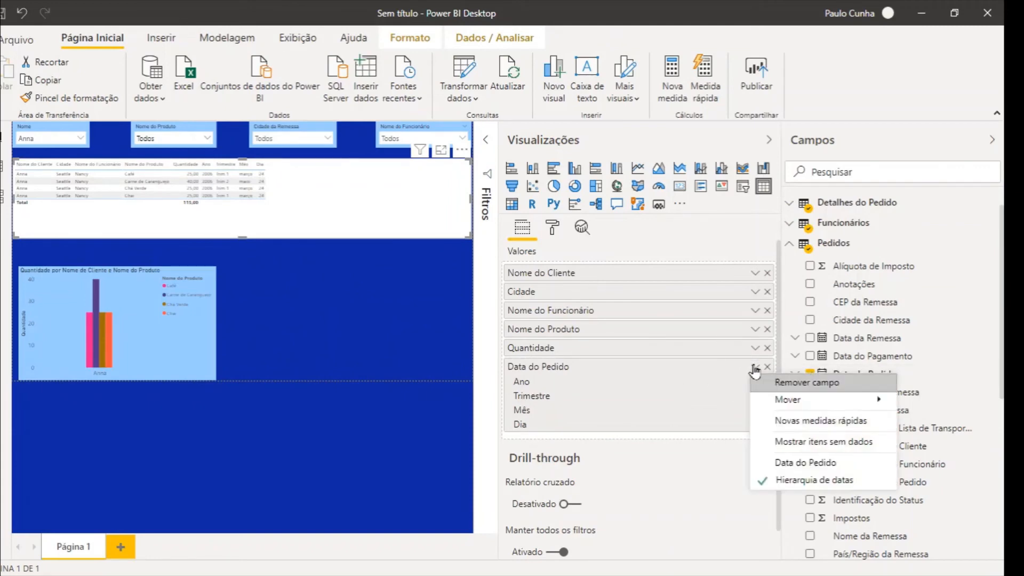
left_click(716, 368)
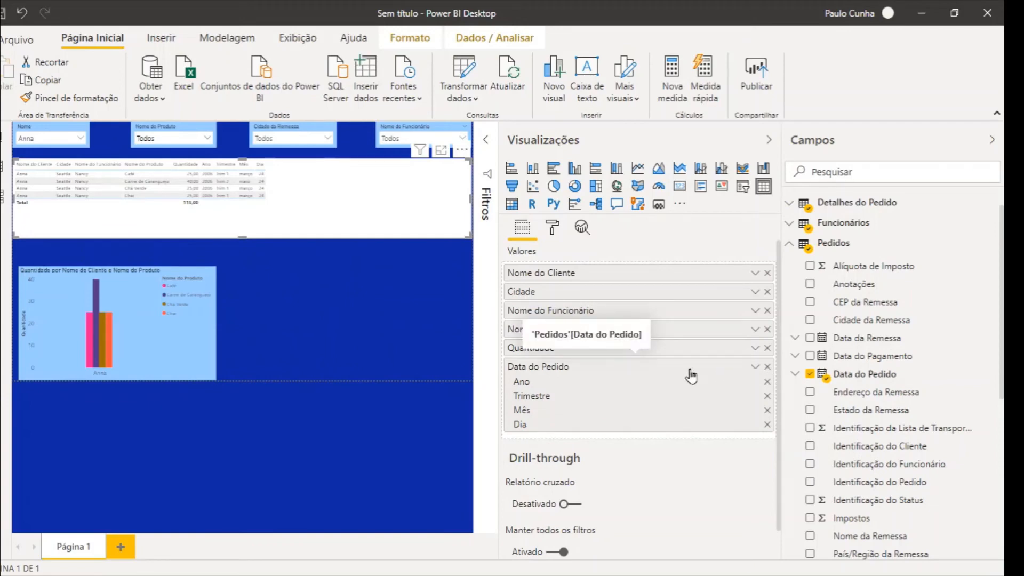
left_click_drag(692, 377, 689, 334)
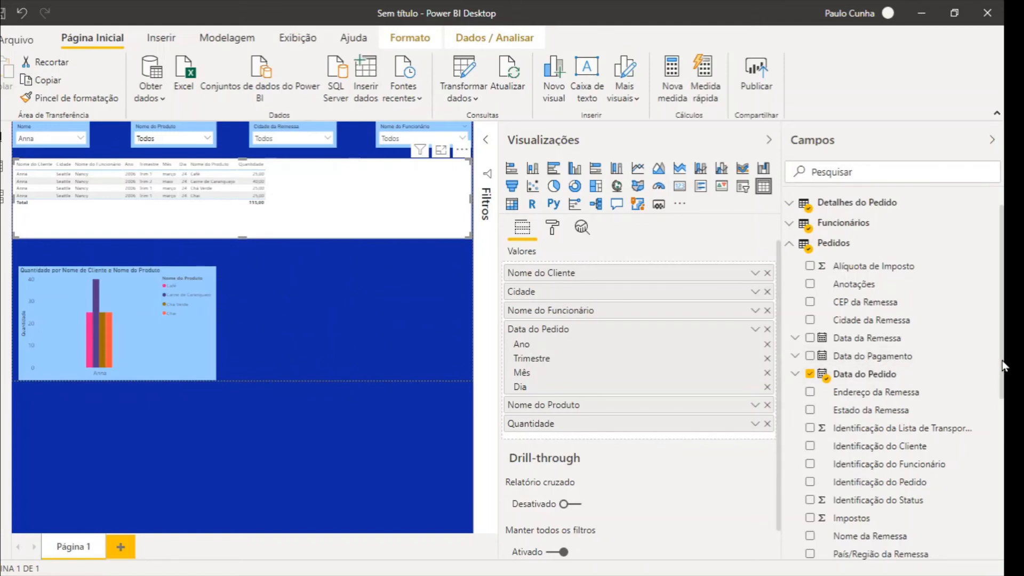
scroll(1004, 367, "down", 3)
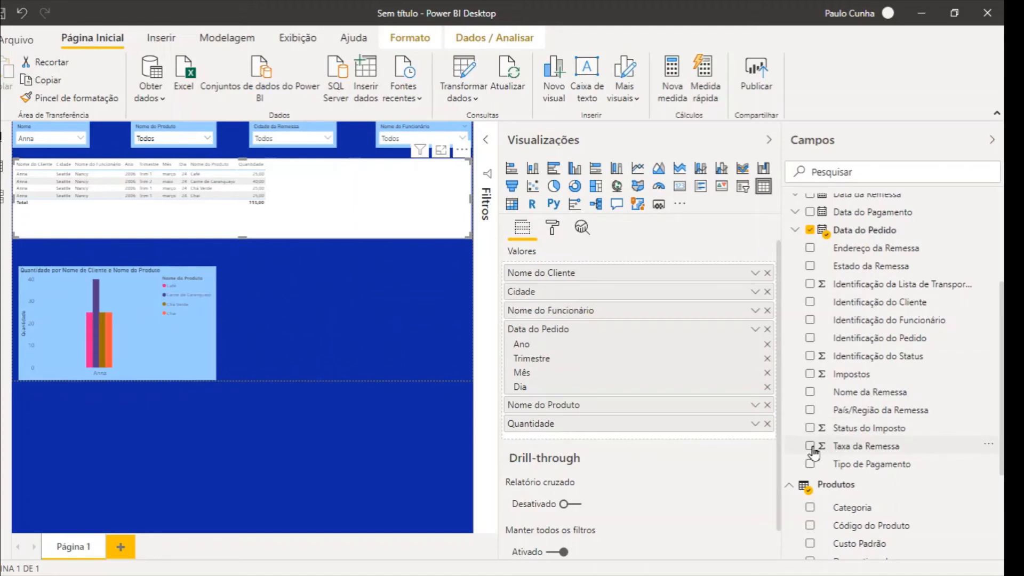
left_click(811, 446)
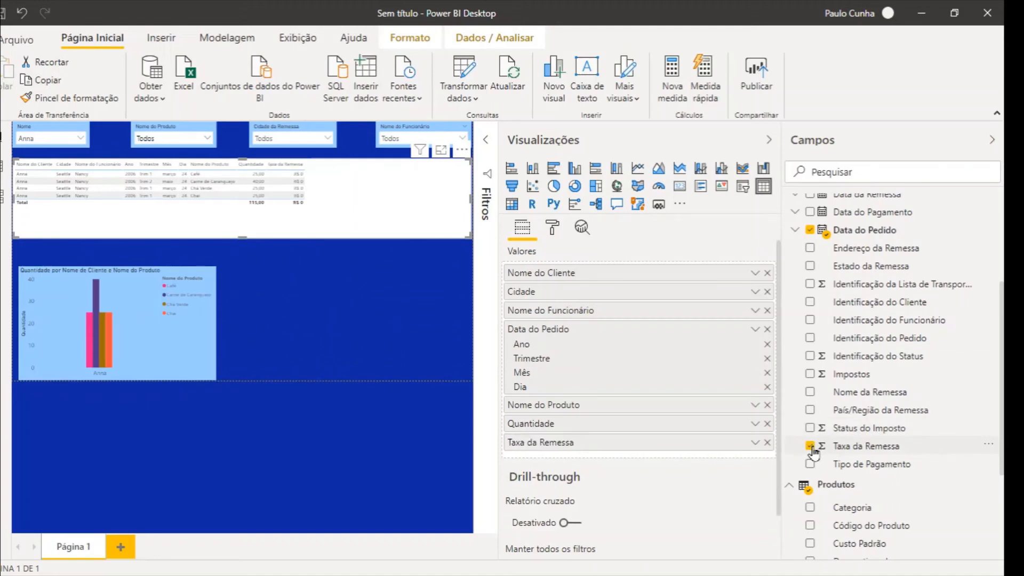
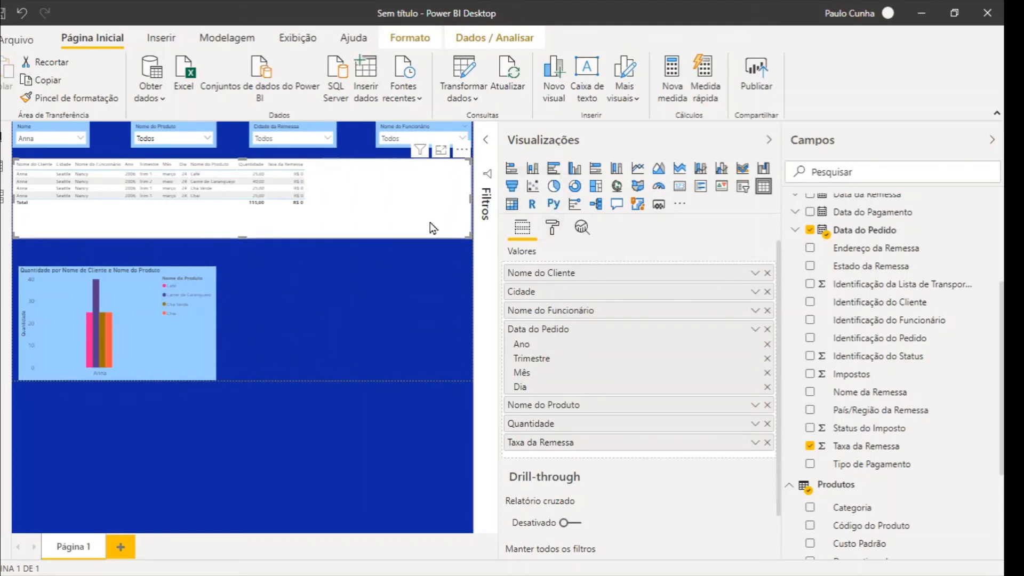
Set the text size of the table's values to 14 pt and collapse the side panes to enlarge the report page
left_click(553, 229)
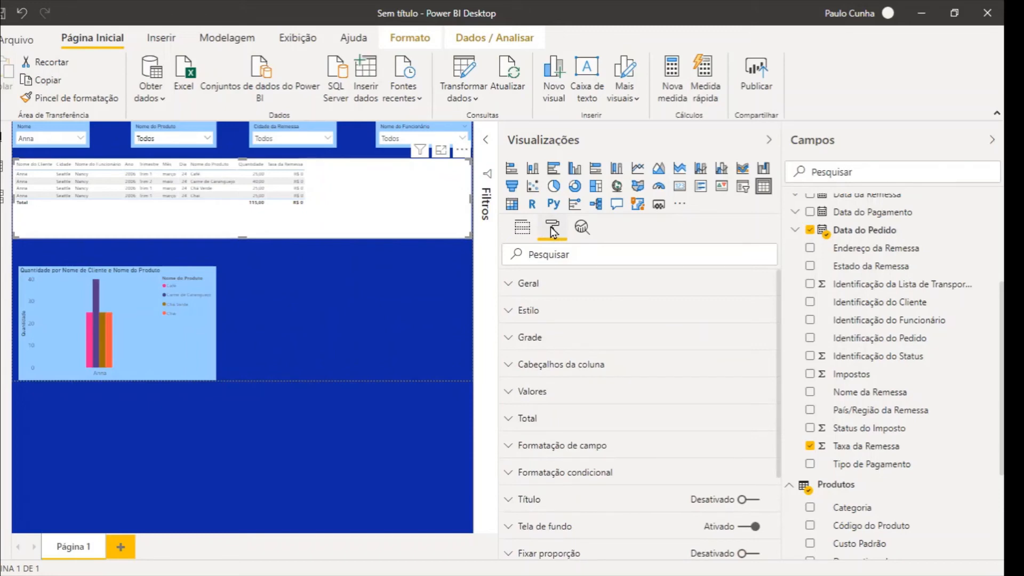
left_click(515, 397)
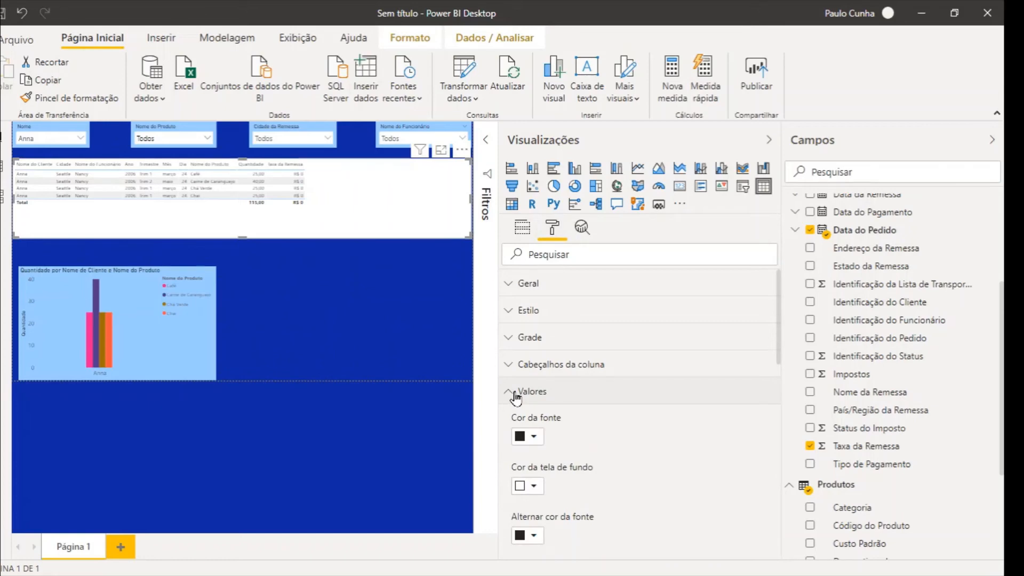
left_click(515, 398)
left_click(515, 397)
left_click_drag(781, 356, 784, 482)
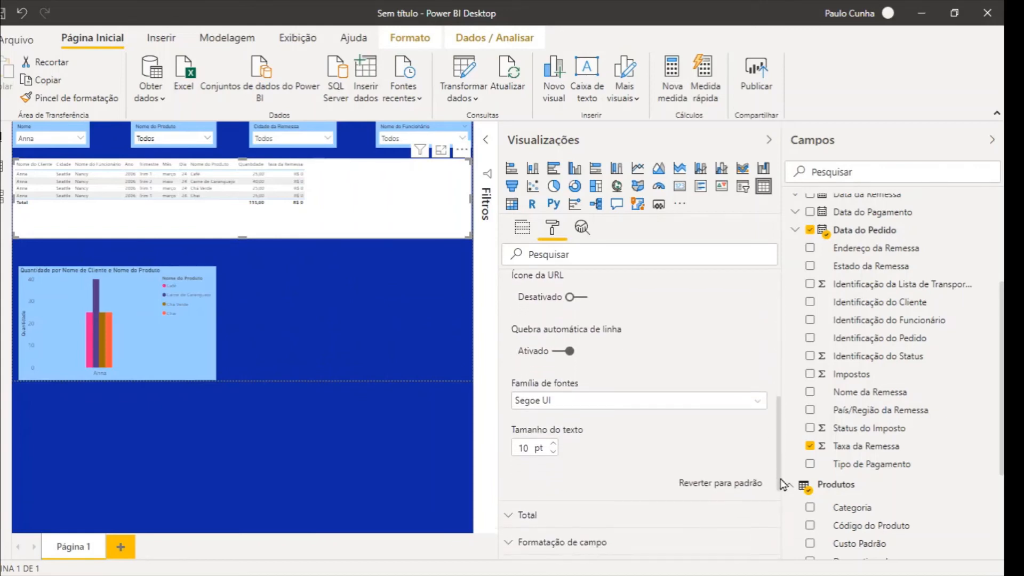
left_click(554, 442)
left_click(553, 442)
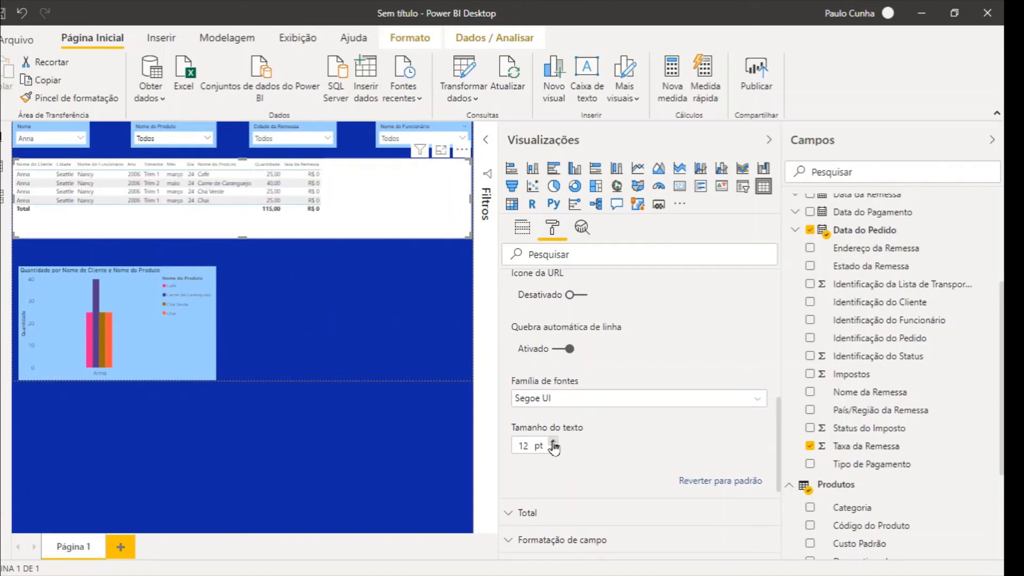
left_click(554, 443)
left_click(554, 444)
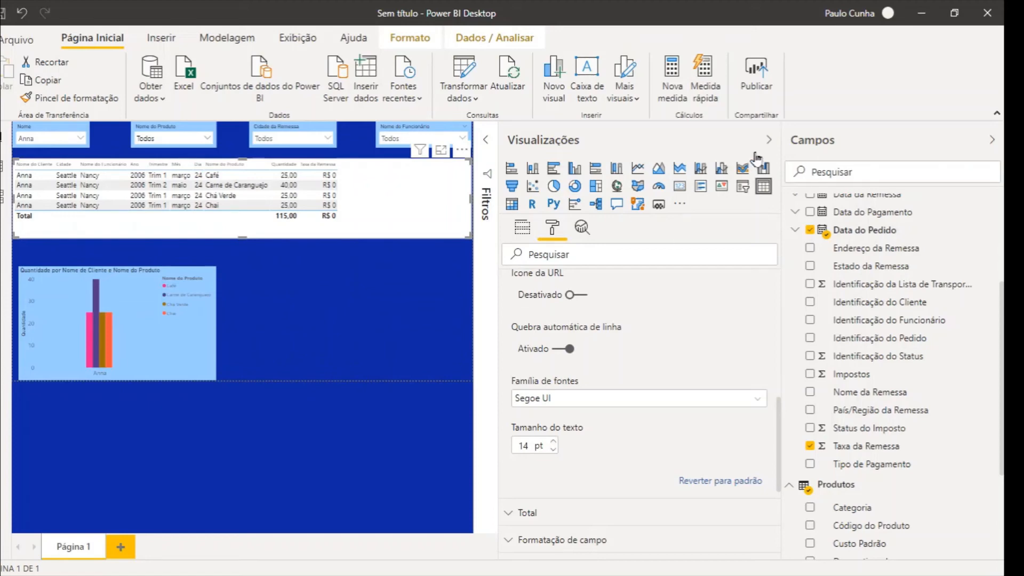
left_click(769, 141)
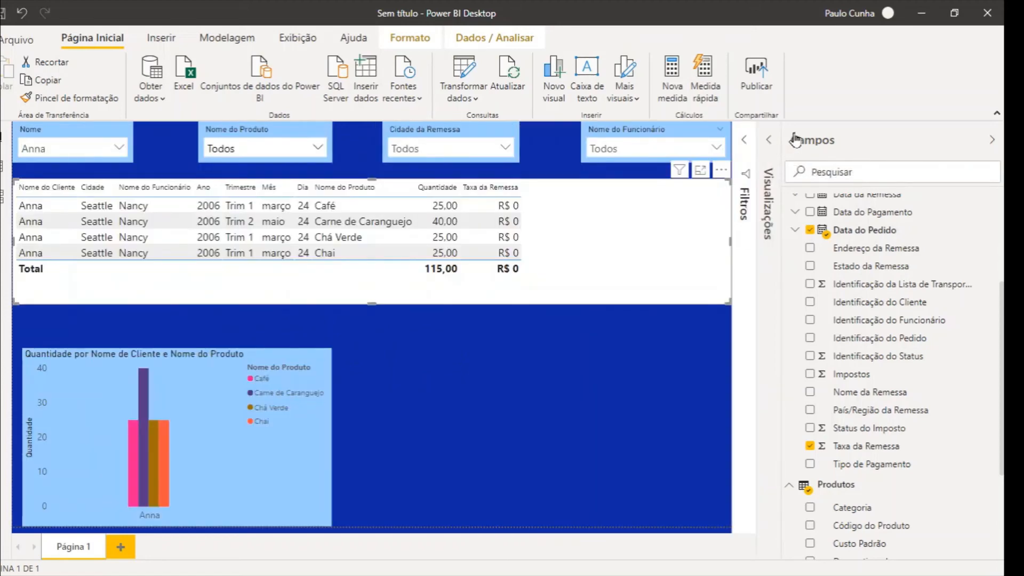
left_click(993, 141)
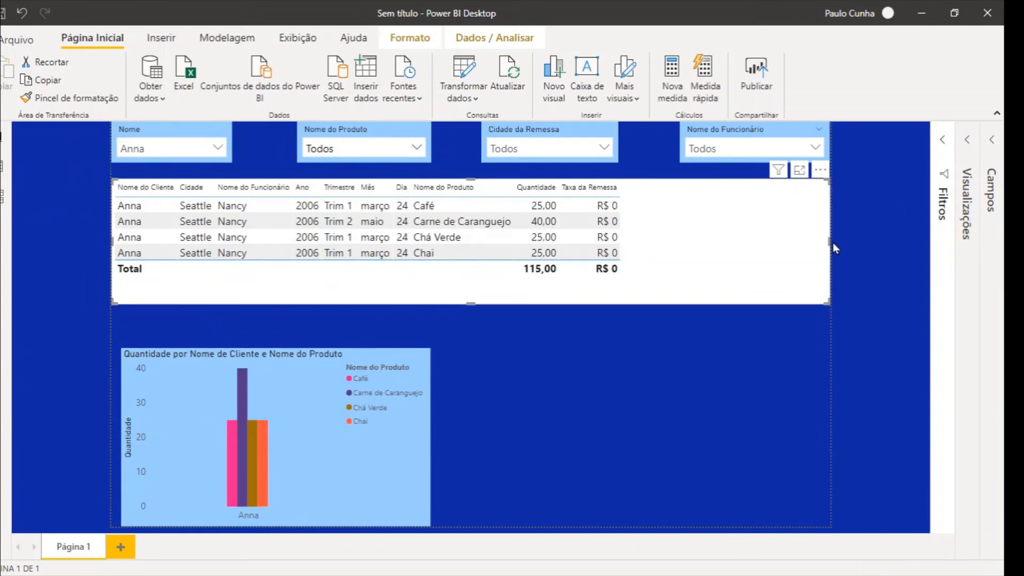
mouse_move(829, 241)
left_mouse_down()
mouse_move(656, 266)
mouse_move(758, 266)
mouse_move(826, 246)
left_mouse_up()
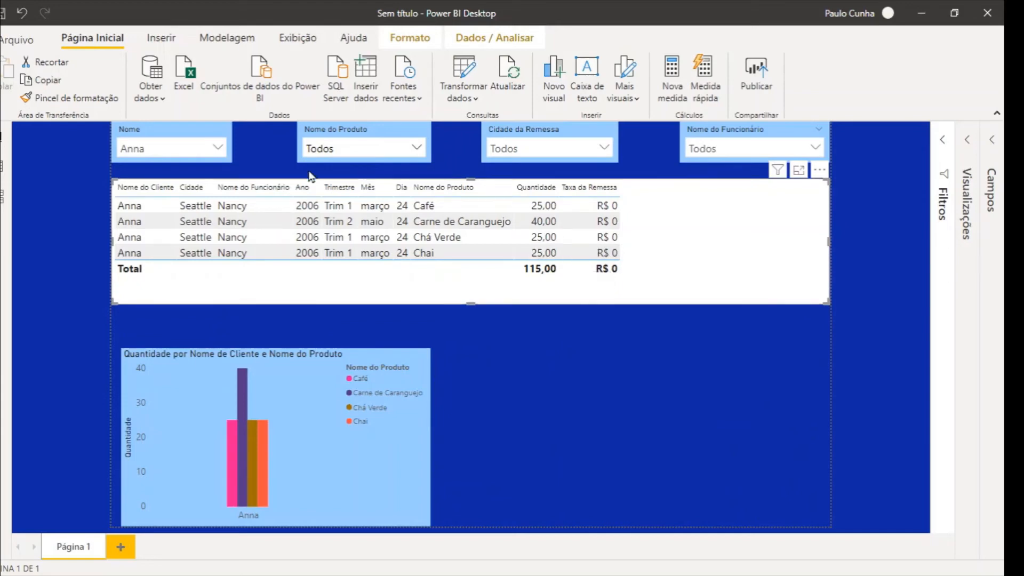
Select all customers in the Nome slicer and look through the table's rows
left_click(219, 148)
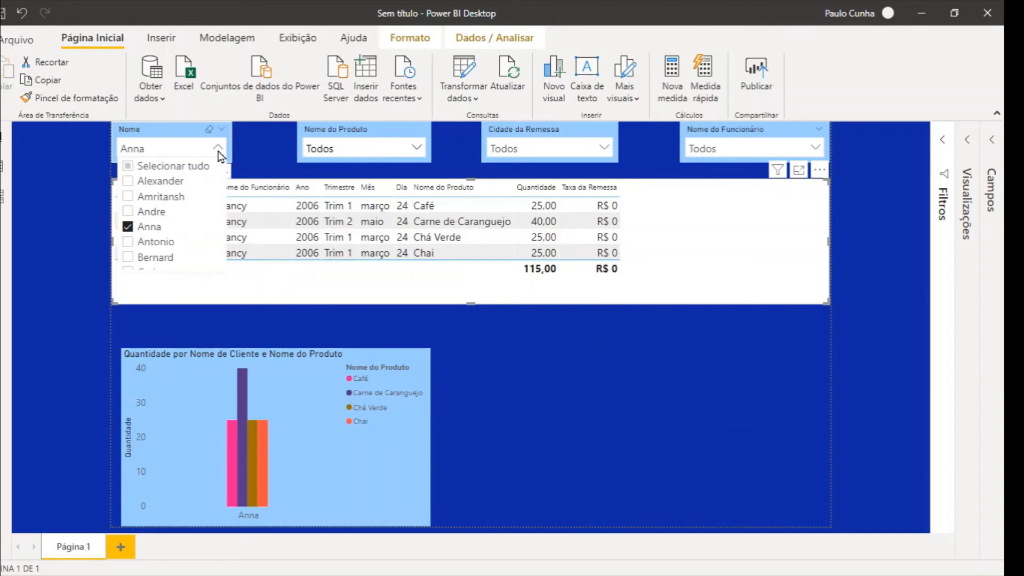
left_click(187, 168)
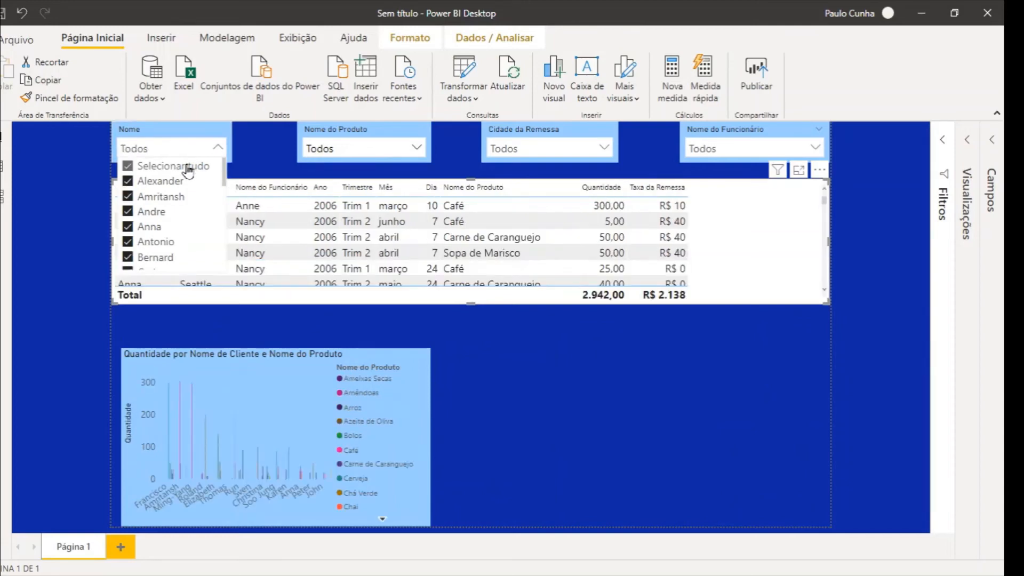
left_click(467, 240)
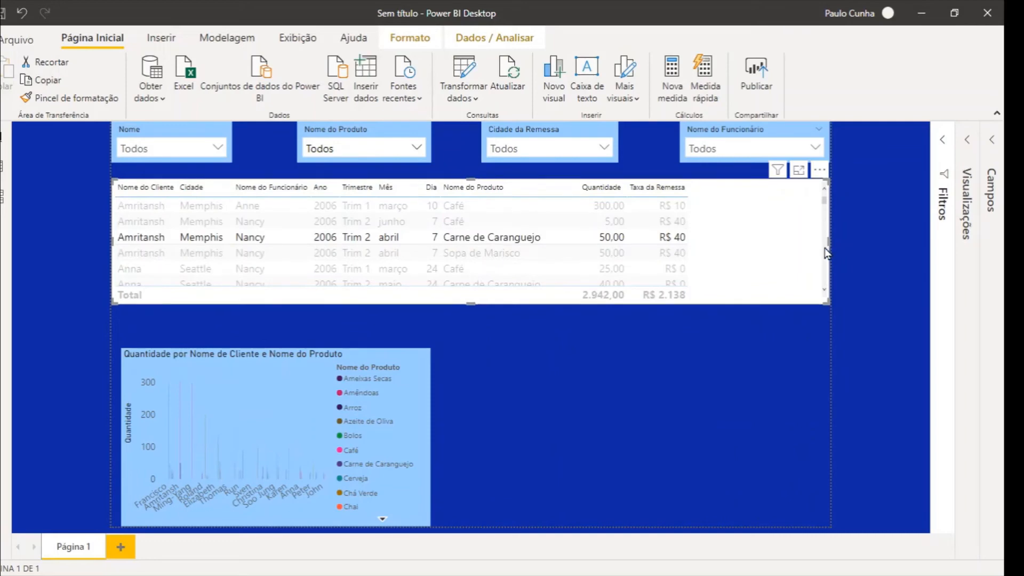
scroll(826, 253, "down", 10)
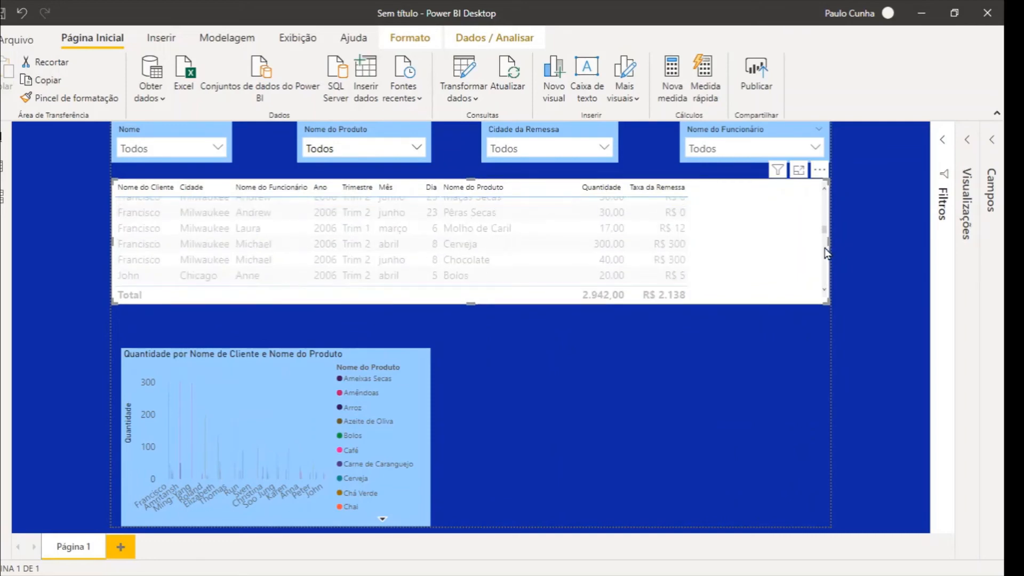
scroll(826, 253, "down", 5)
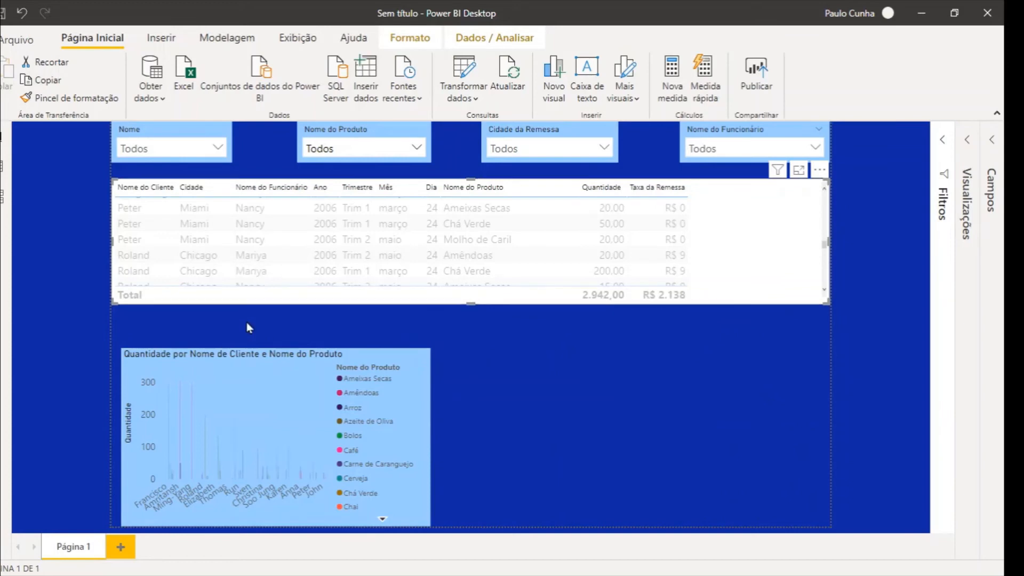
Move the quantity column chart up, closer beneath the table and aligned with the table's left edge
left_click_drag(229, 353, 228, 338)
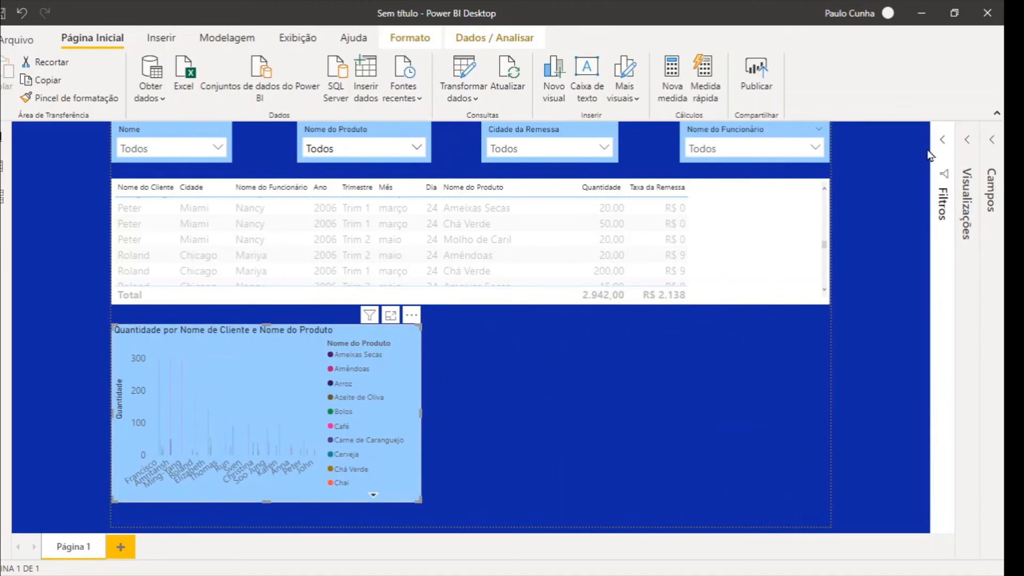
left_click(967, 143)
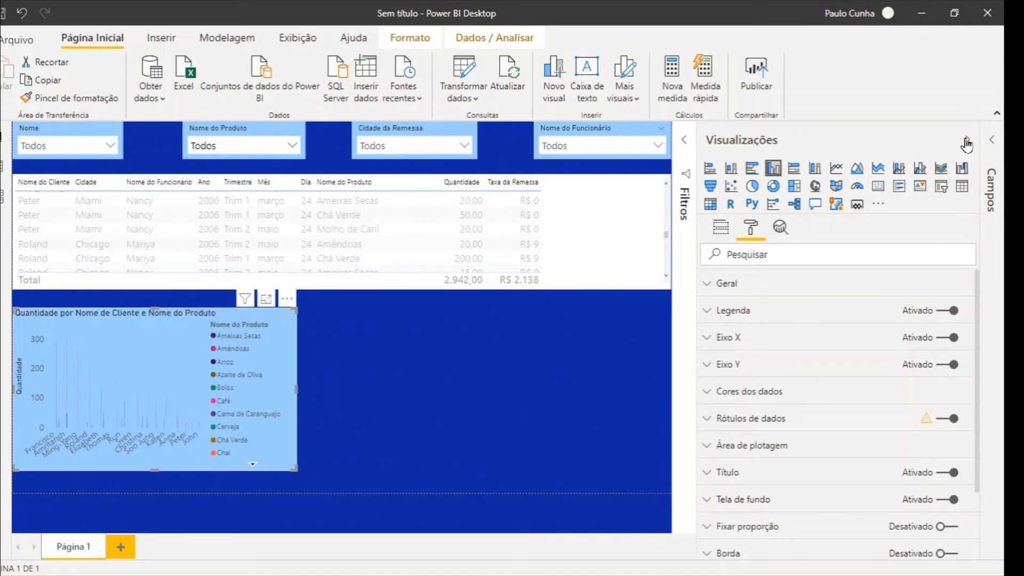
left_click(572, 394)
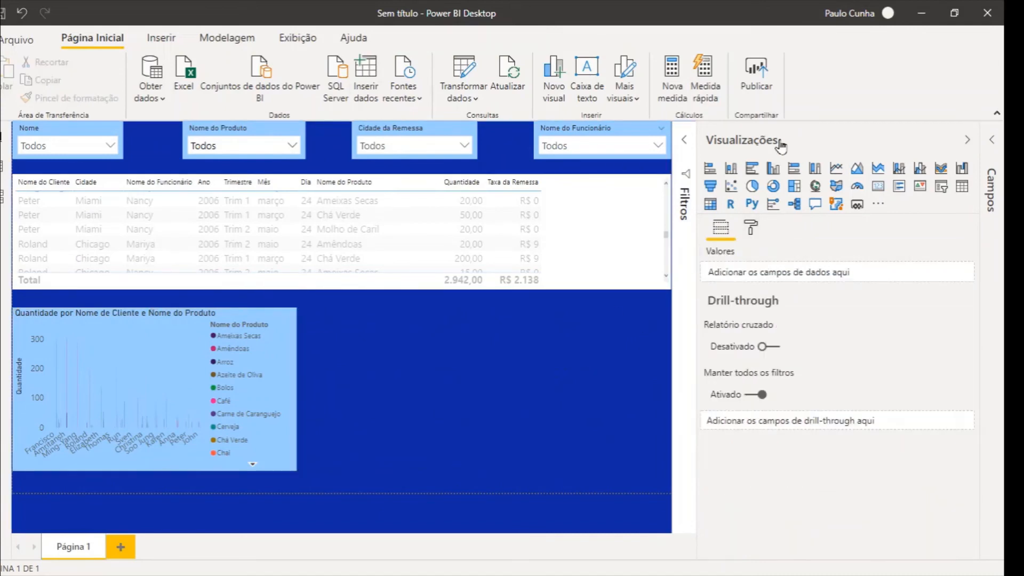
left_click(970, 142)
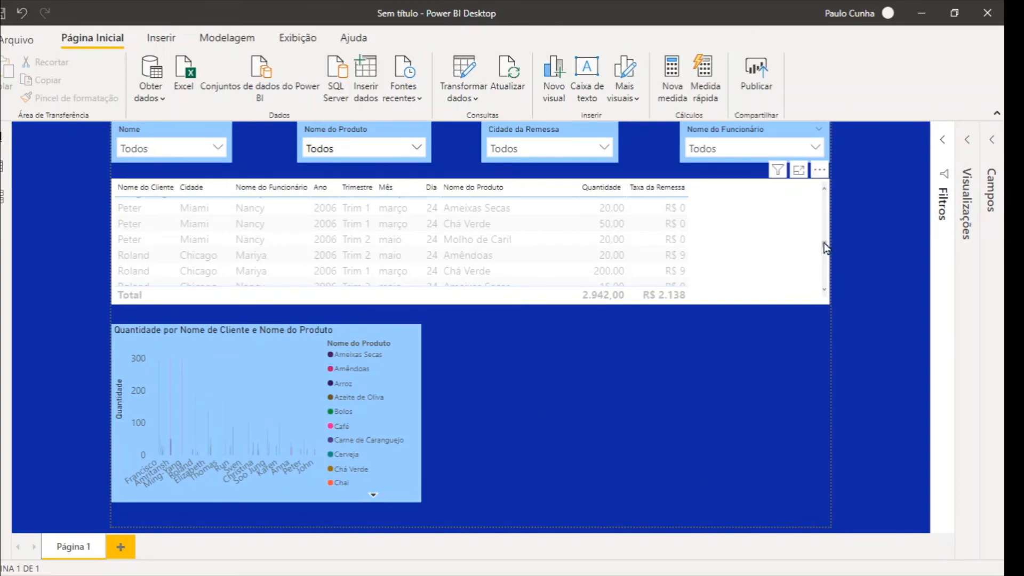
Narrow the table visual so that it ends just past the Taxa da Remessa column
left_click(761, 274)
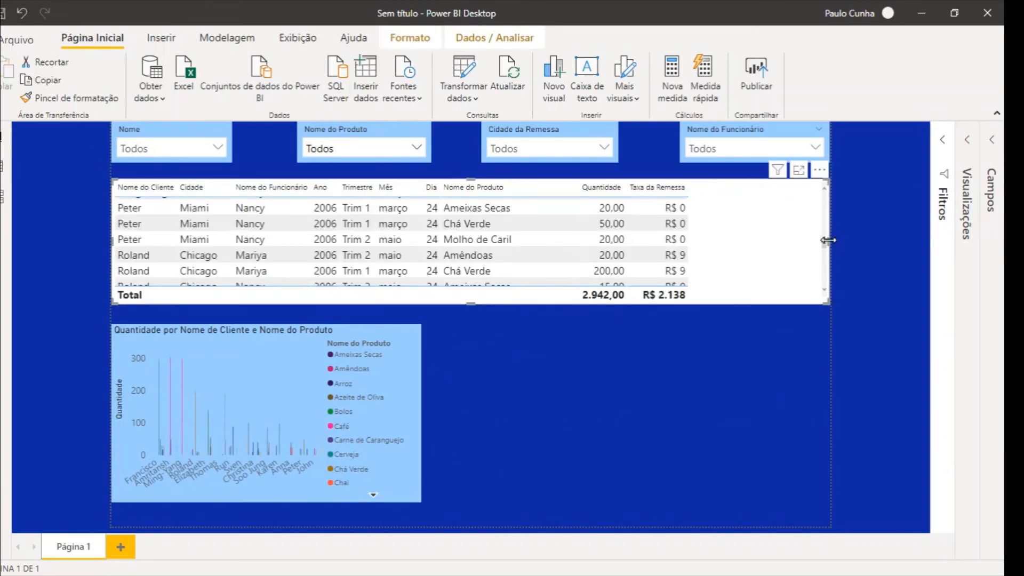
left_click_drag(828, 240, 695, 255)
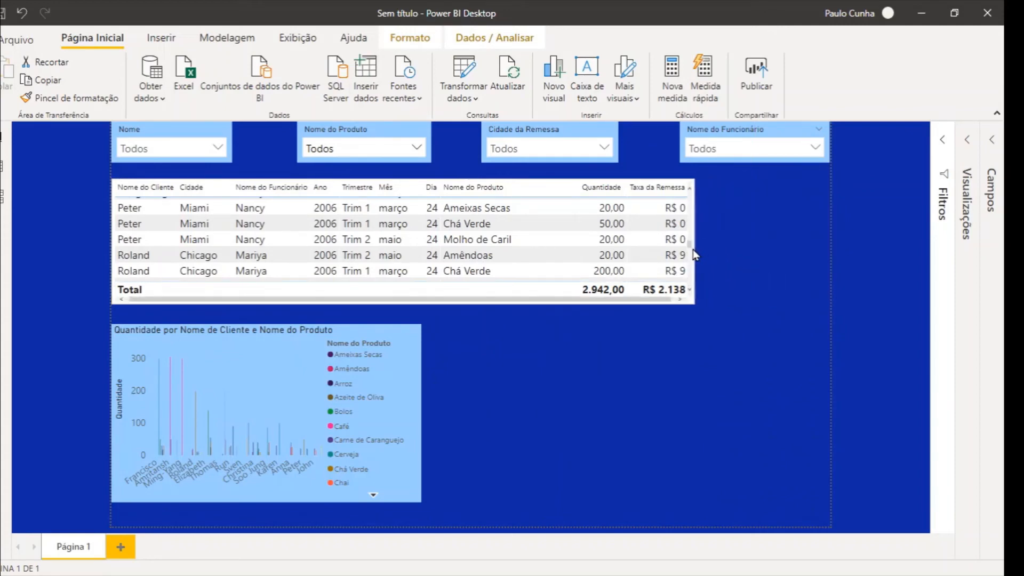
left_click(731, 251)
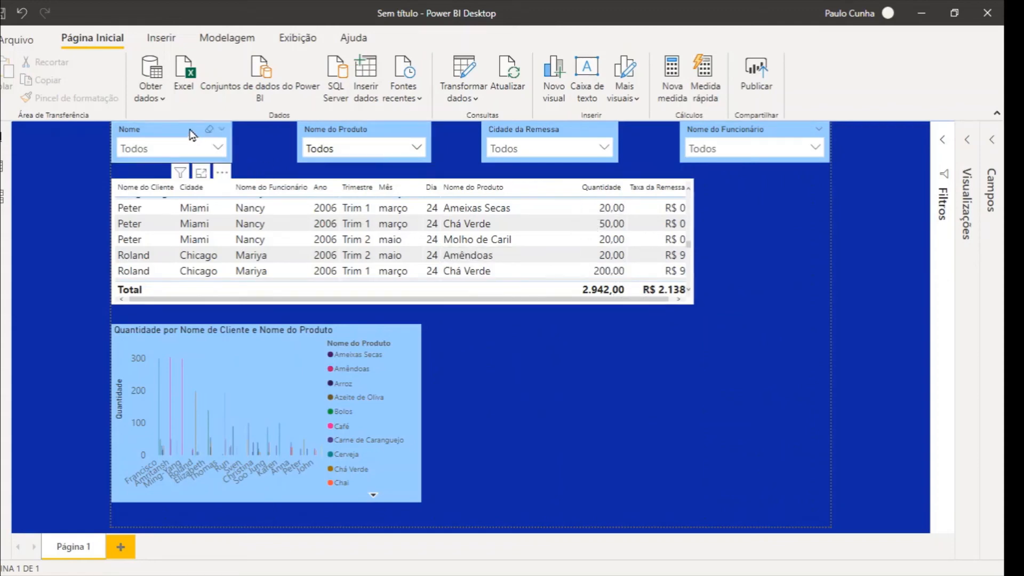
left_click(156, 141)
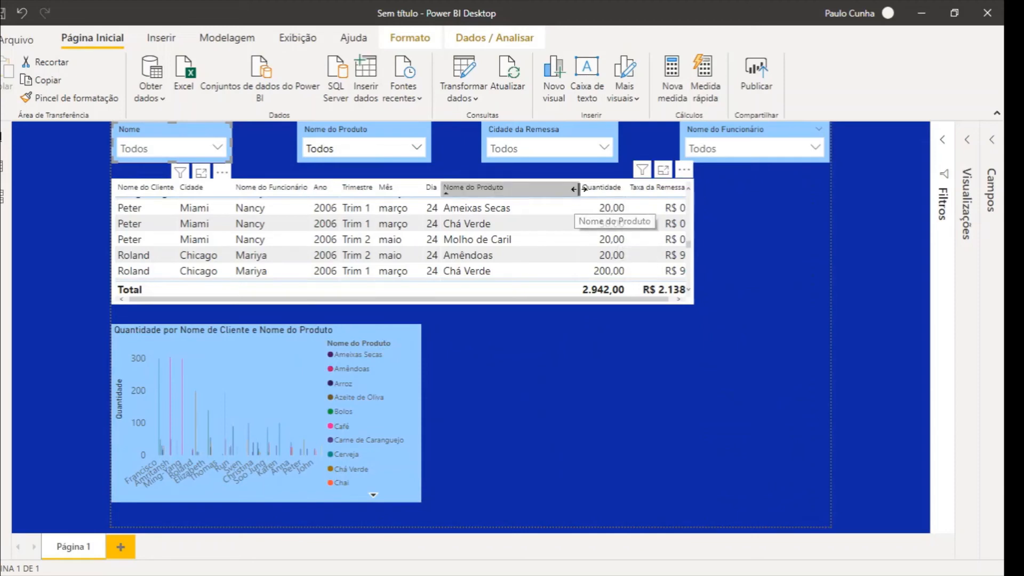
Narrow the table's Nome do Produto column and reduce the visual's width to match
left_click_drag(575, 196, 536, 206)
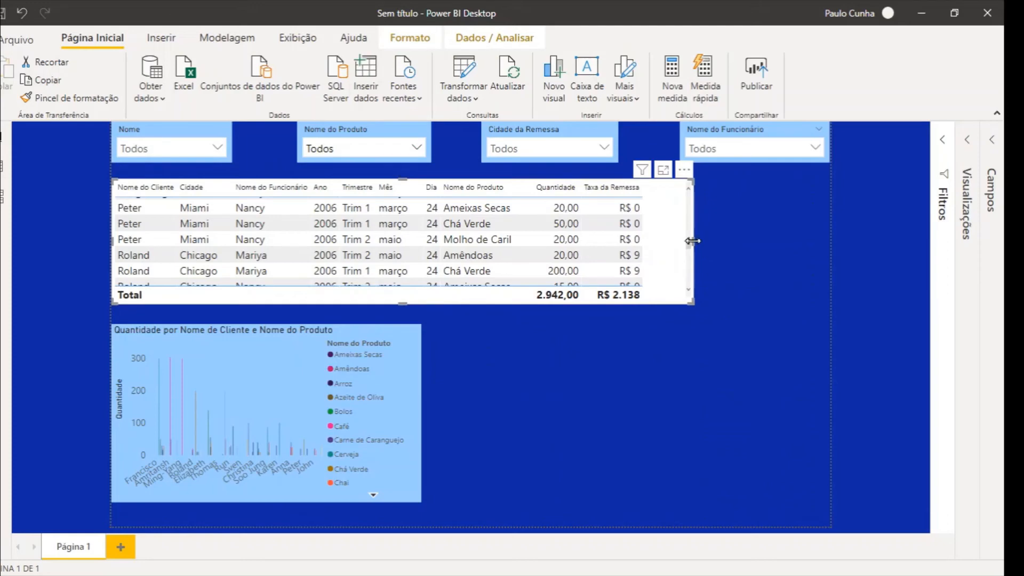
left_click_drag(693, 241, 654, 243)
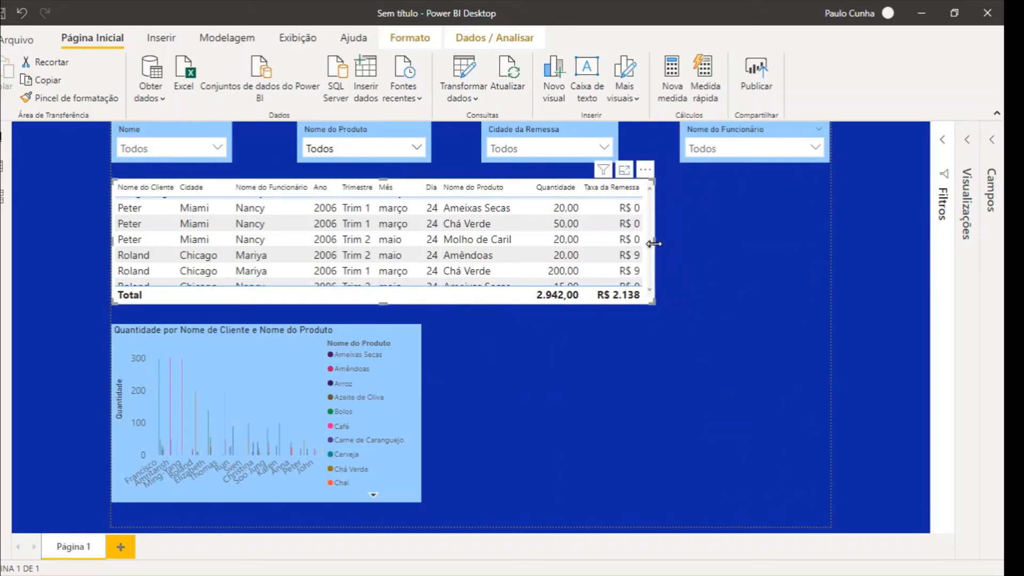
left_click(706, 257)
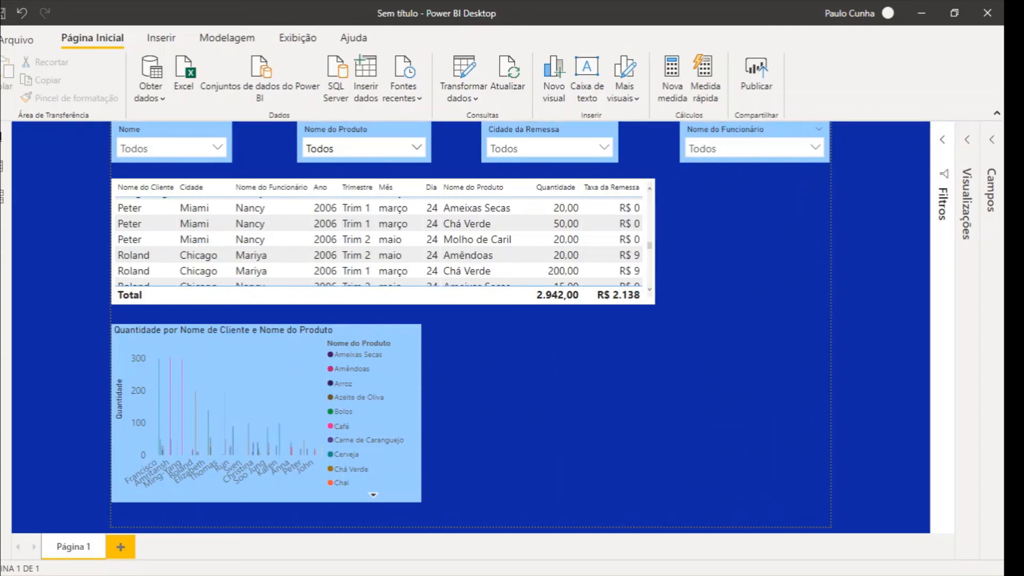
Sort the table by Nome do Produto in ascending order and select its first Ameixas Secas row
left_click(517, 208)
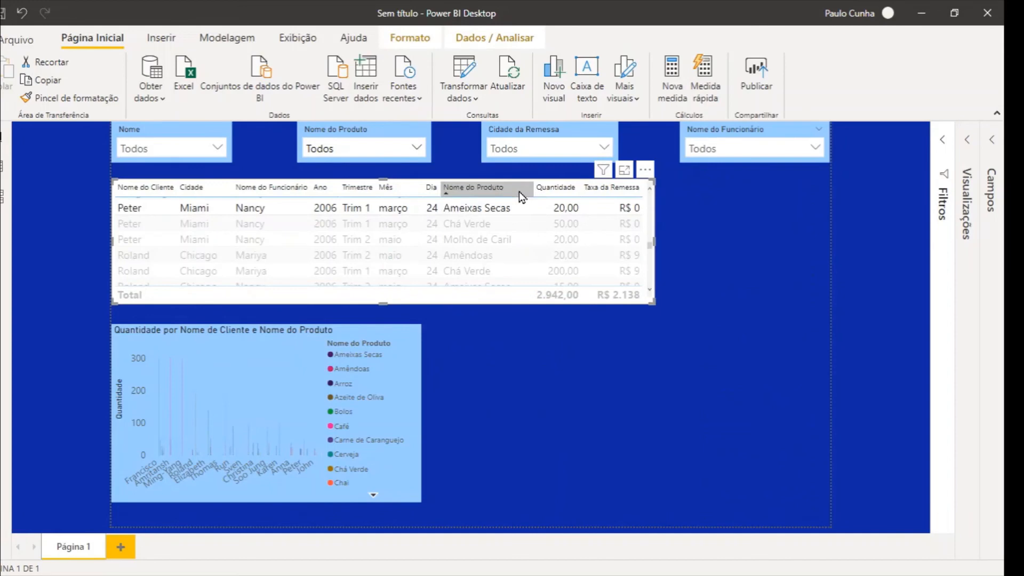
left_click(519, 191)
left_click(520, 208)
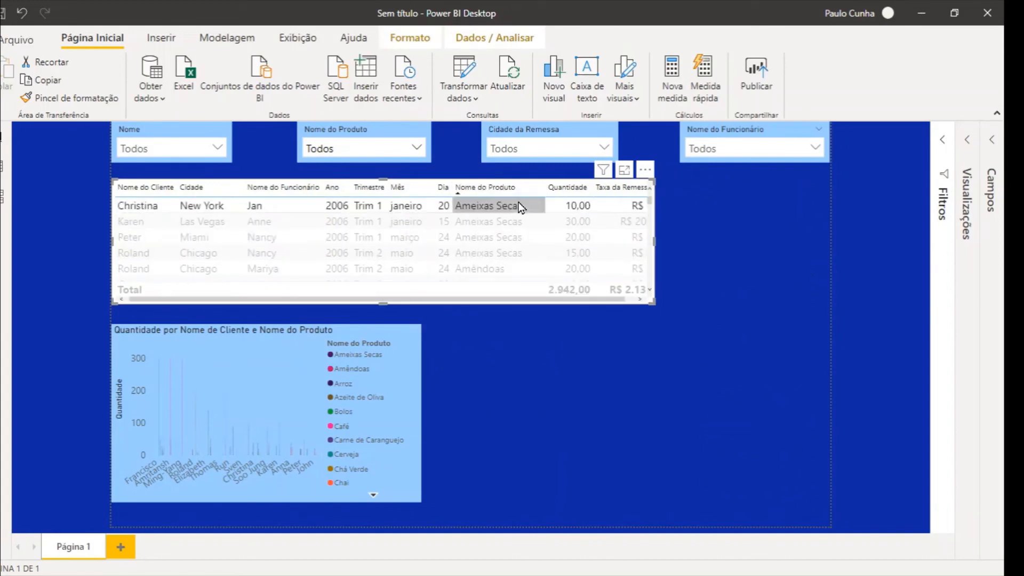
Set the table's horizontal grid colour to the bright blue of the theme colours
left_click(968, 142)
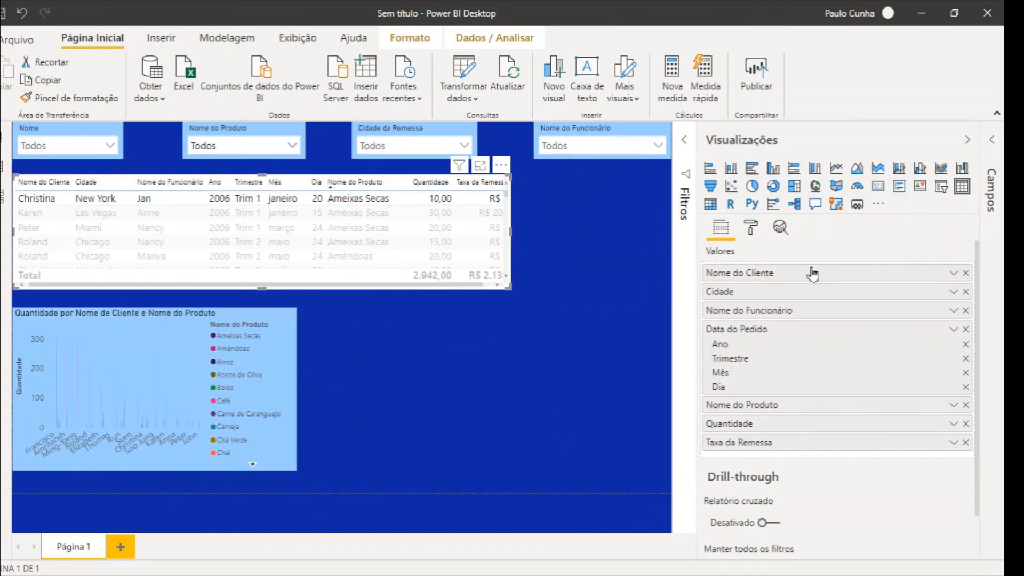
left_click(751, 235)
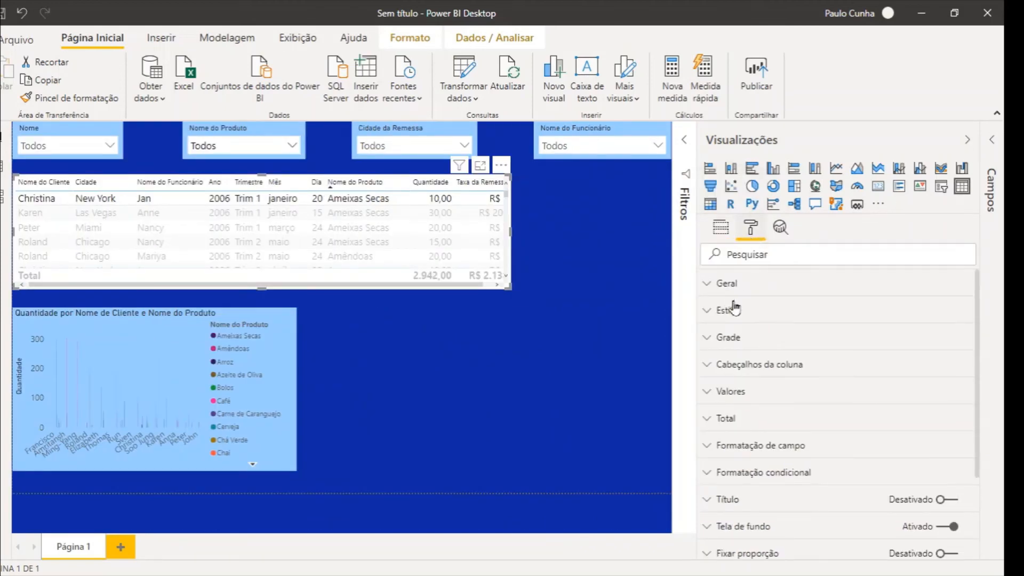
left_click(714, 342)
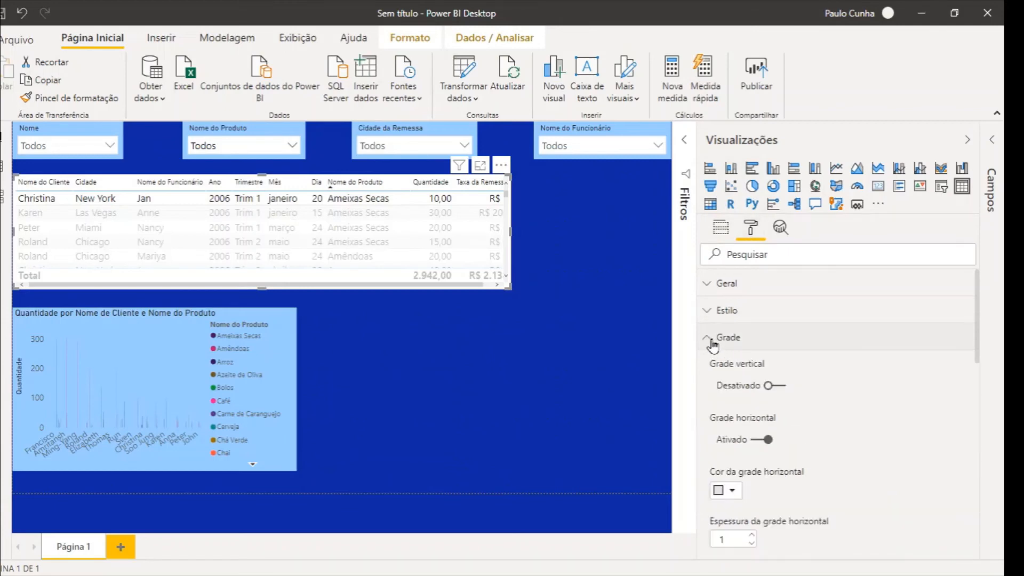
left_click(733, 492)
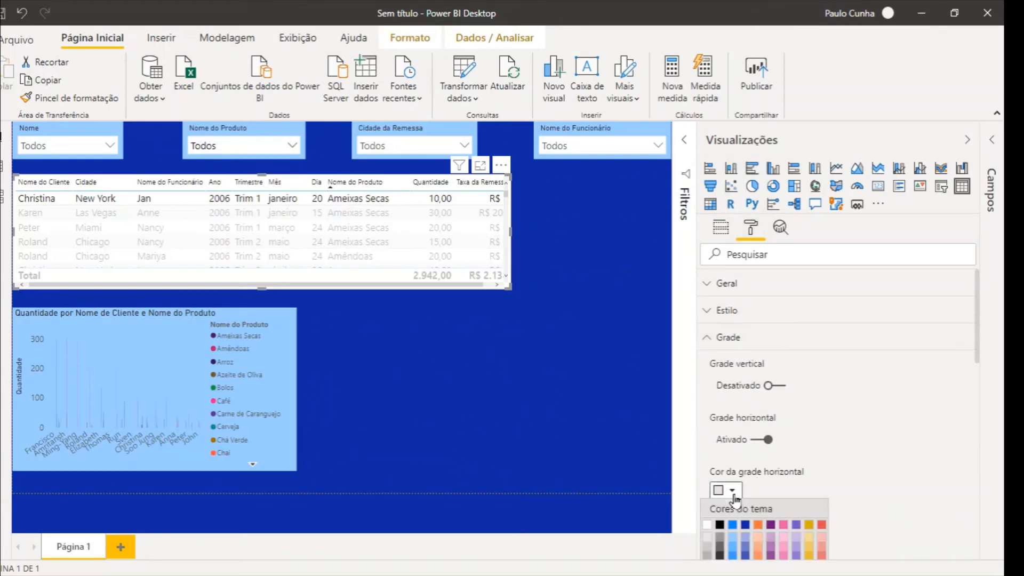
left_click(734, 526)
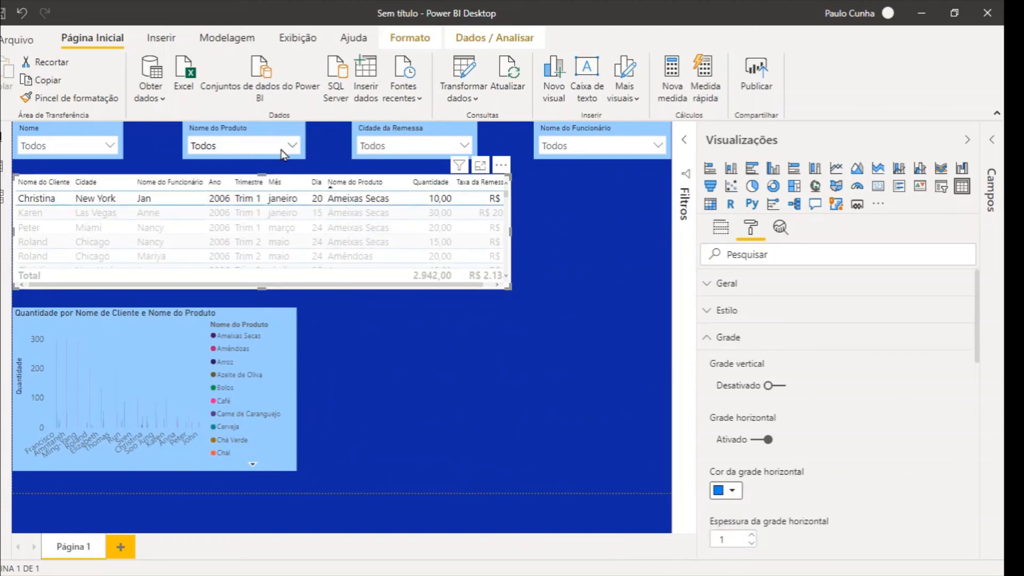
left_click(212, 160)
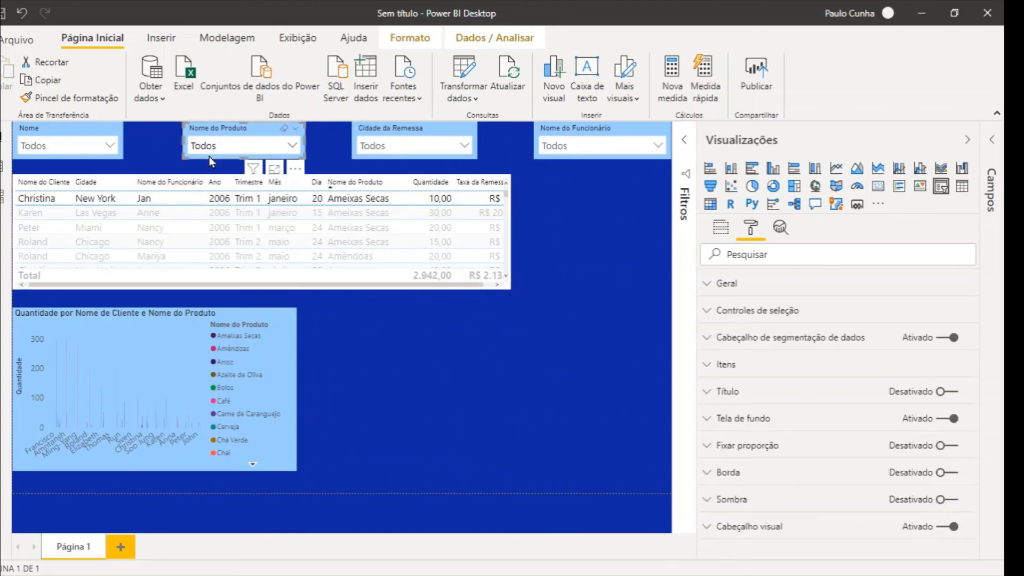
left_click(416, 214)
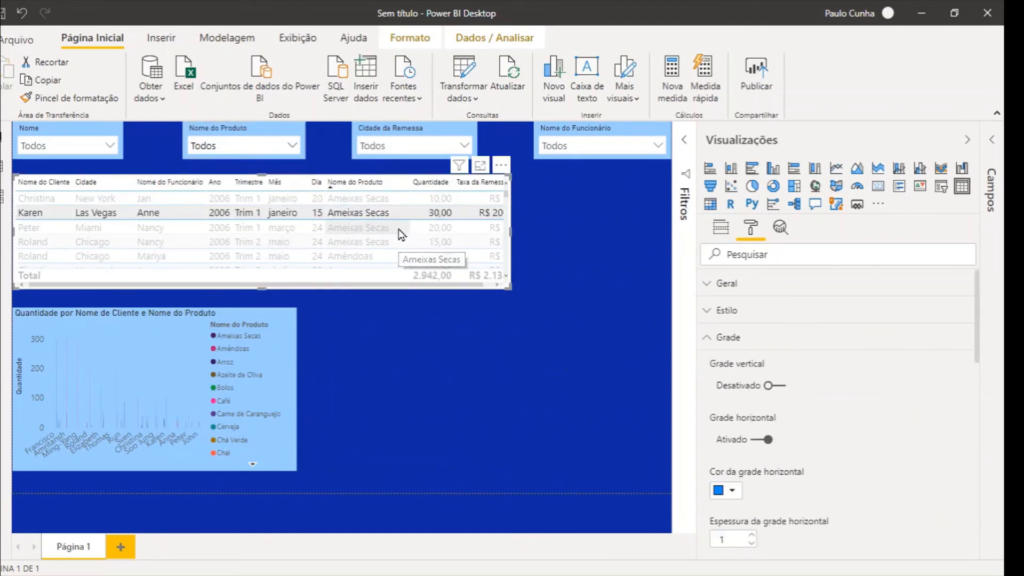
left_click(399, 229)
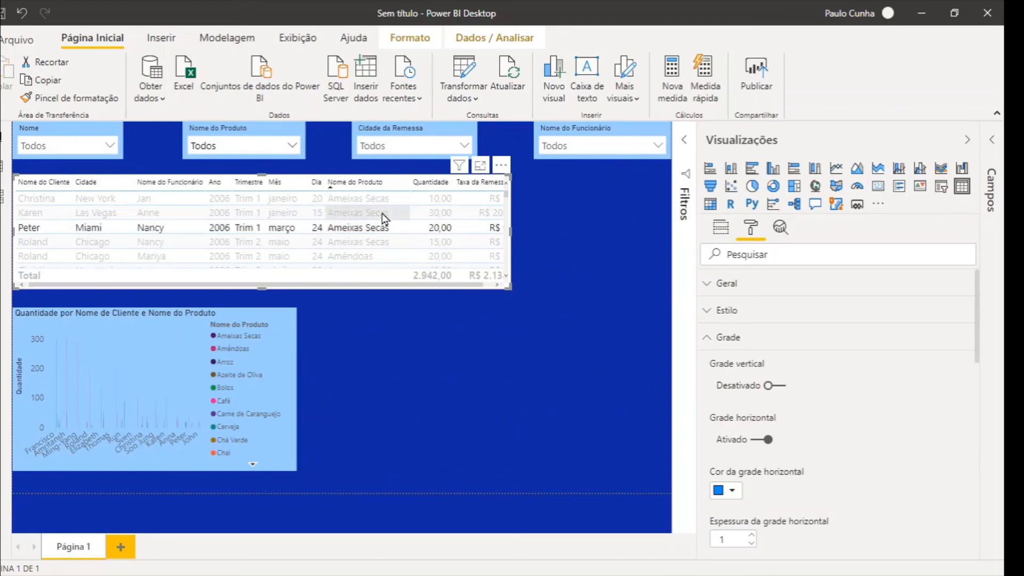
left_click(382, 213)
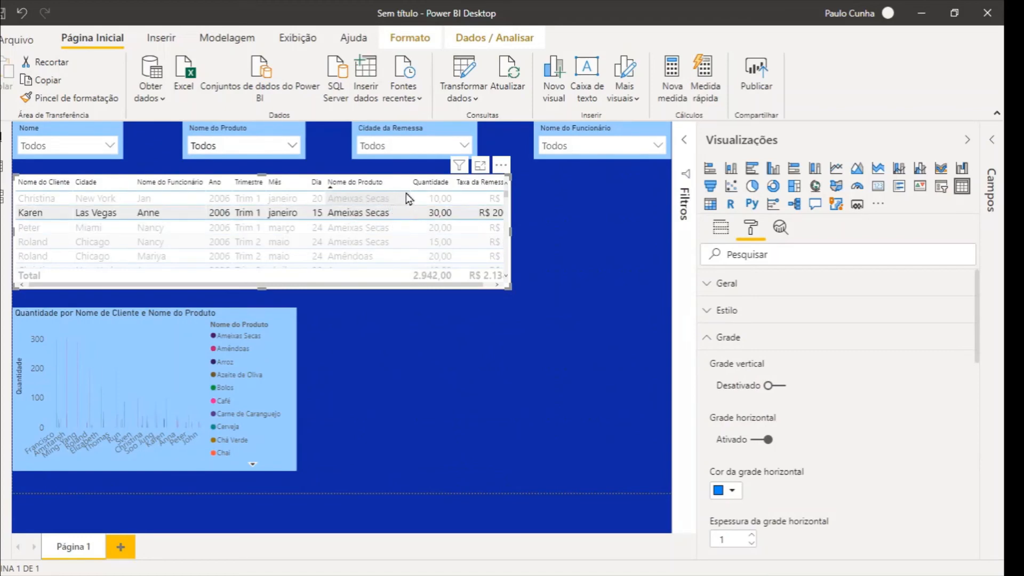
Apply the Cabeçalho em negrito style to the table visual
left_click(709, 340)
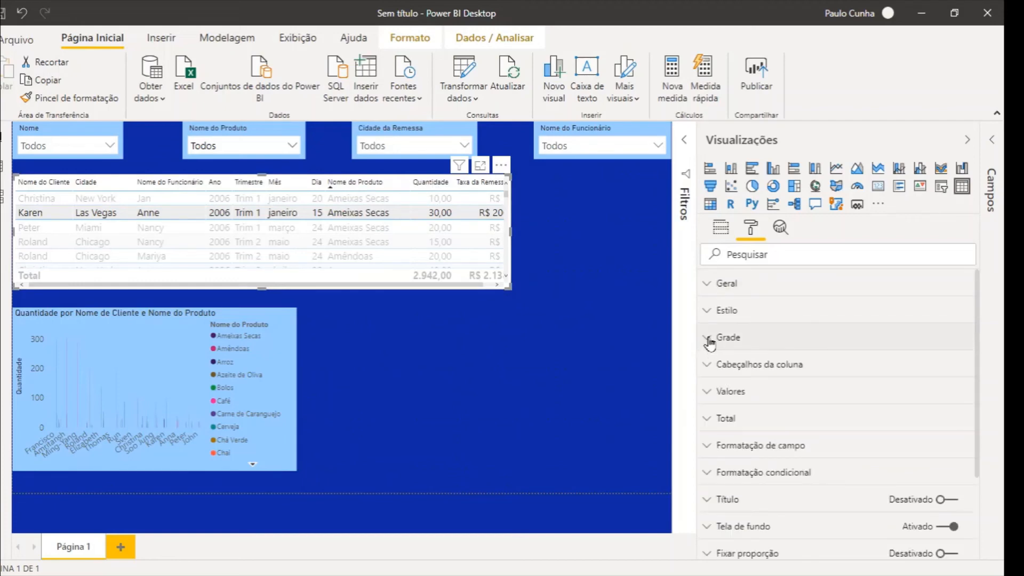
left_click(705, 312)
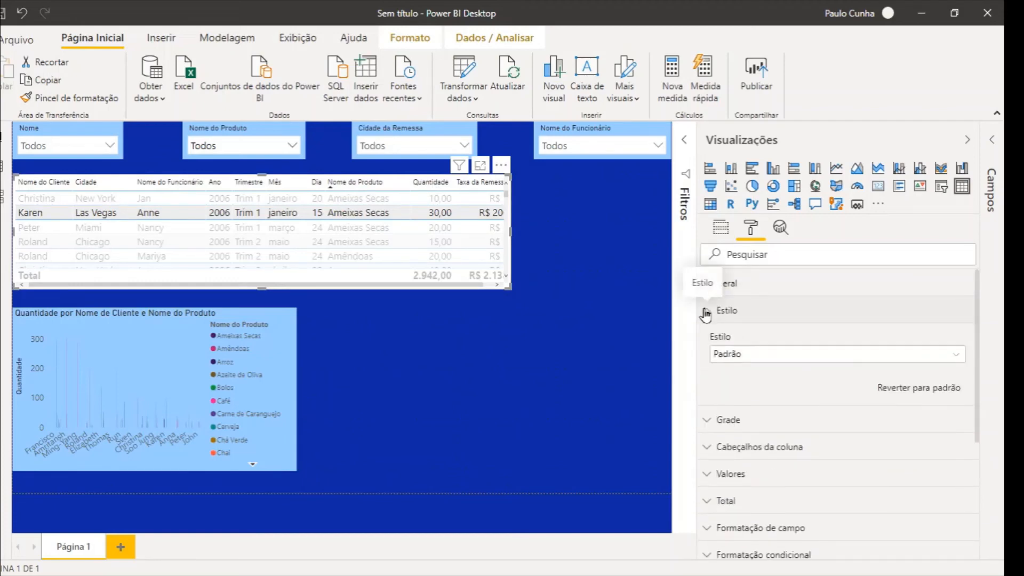
left_click(755, 354)
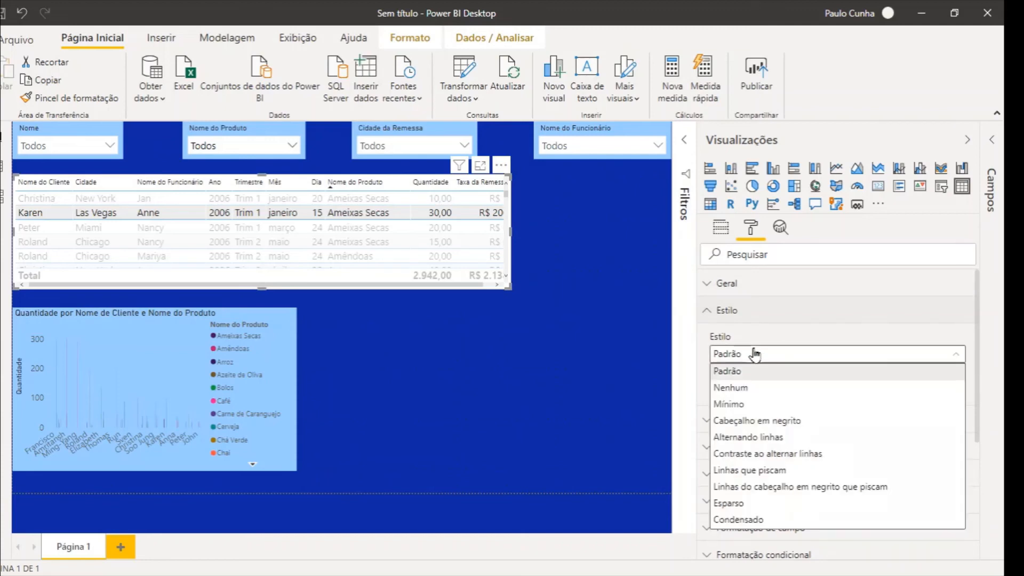
left_click(755, 354)
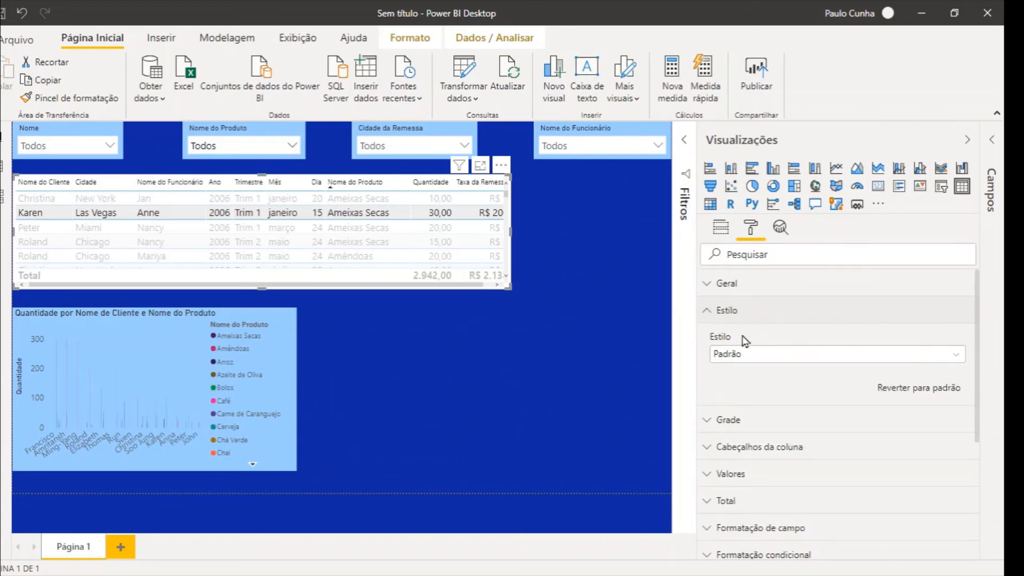
left_click(748, 361)
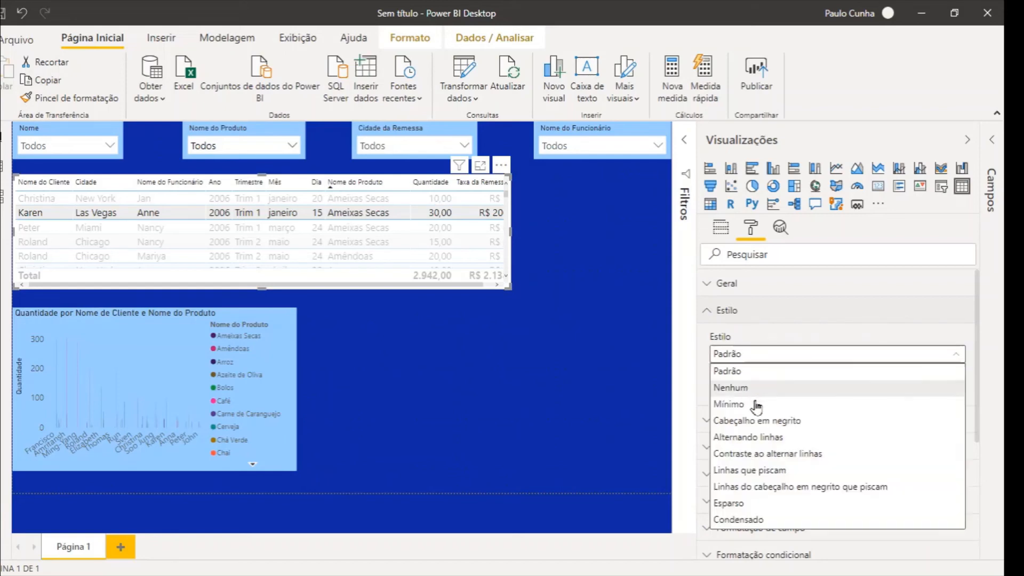
left_click(760, 420)
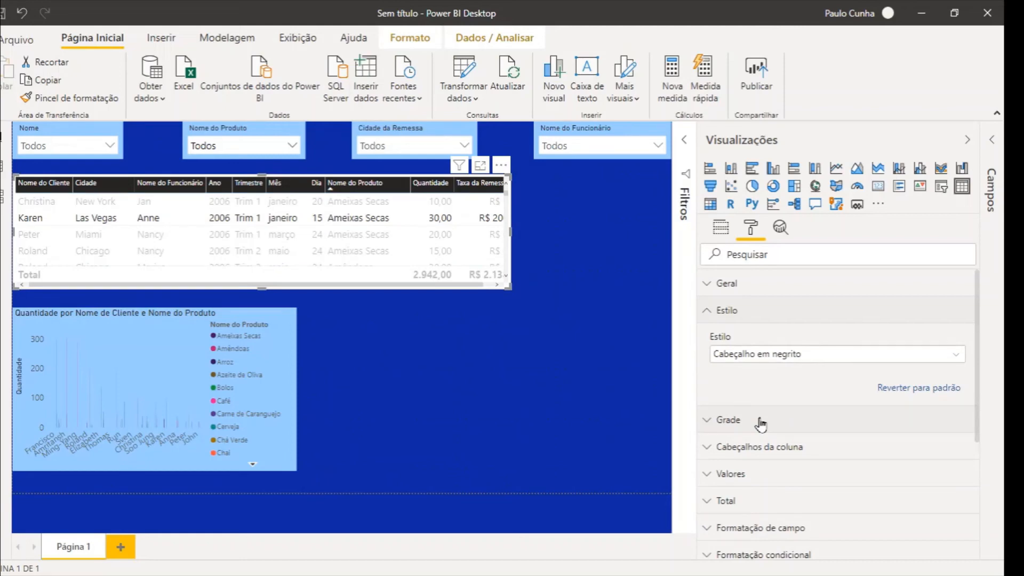
left_click(707, 314)
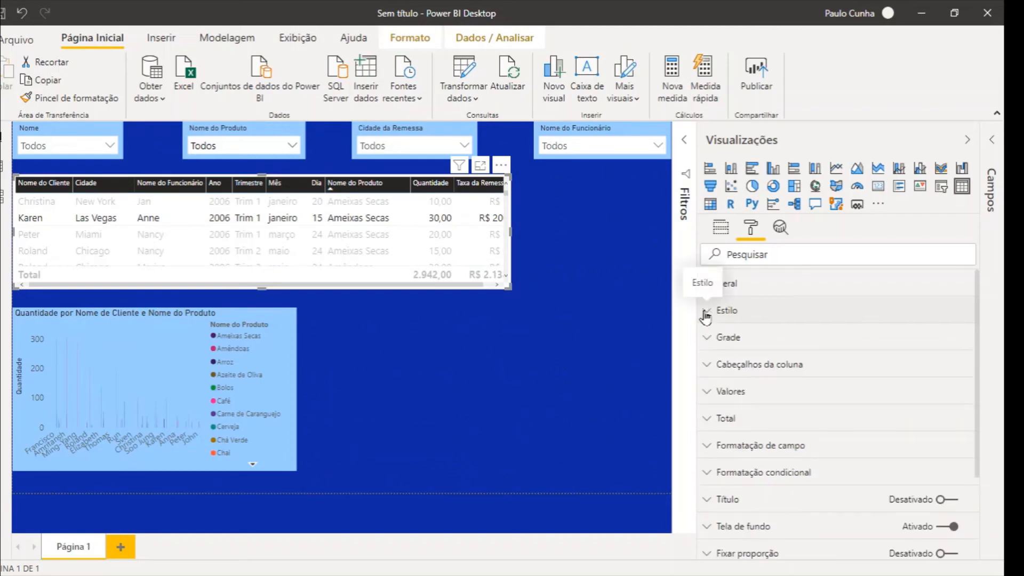
Set the alternate background colour of the table's values to the dark blue shade of the theme colours
left_click(713, 395)
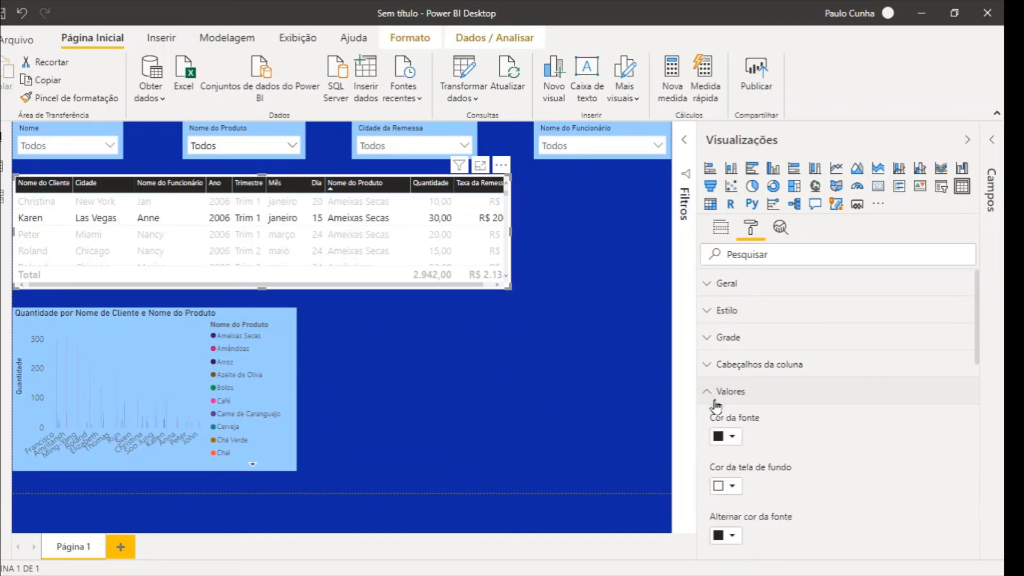
left_click(721, 487)
left_click(721, 487)
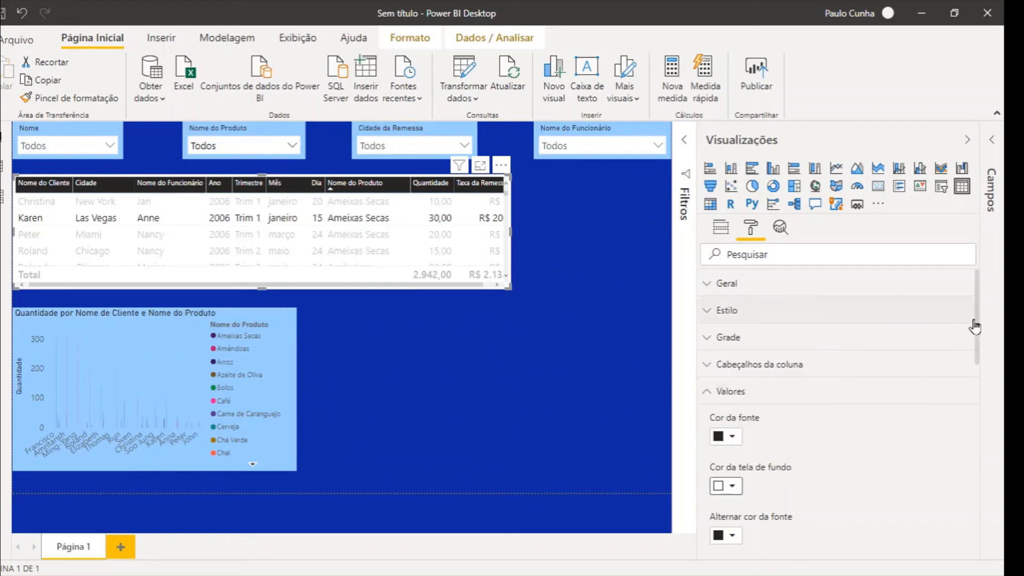
left_click_drag(977, 321, 981, 370)
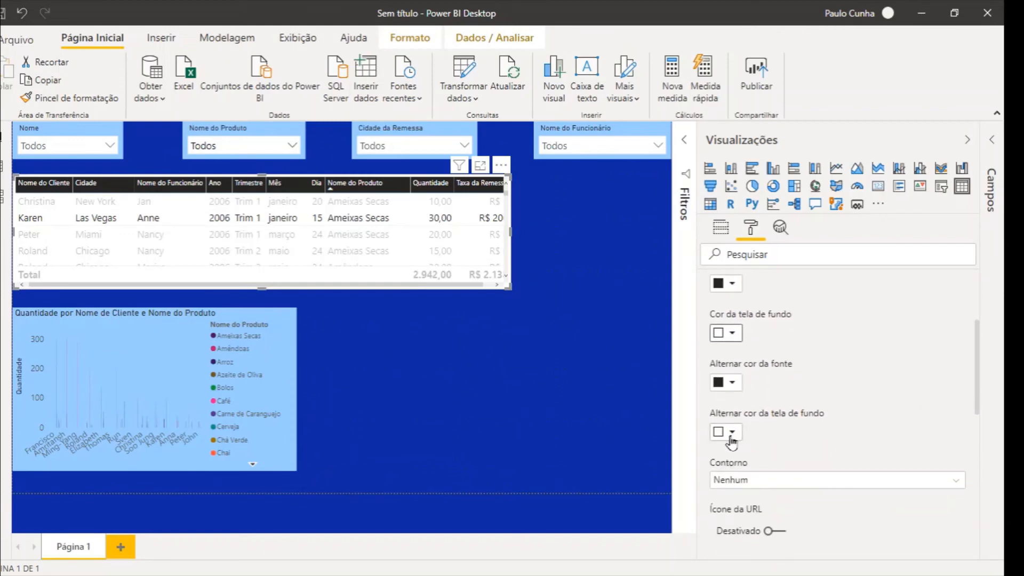
left_click(731, 438)
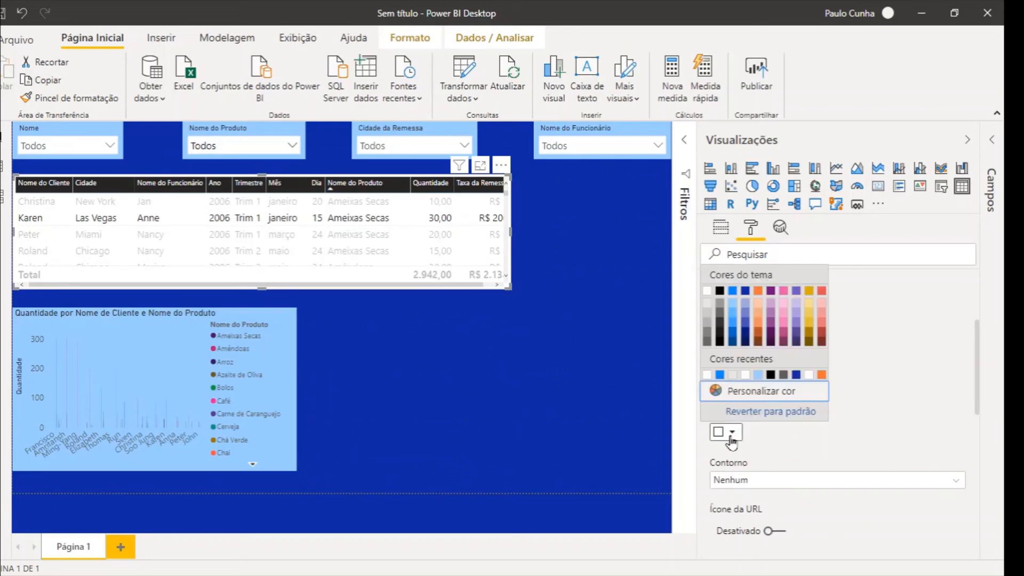
left_click(734, 335)
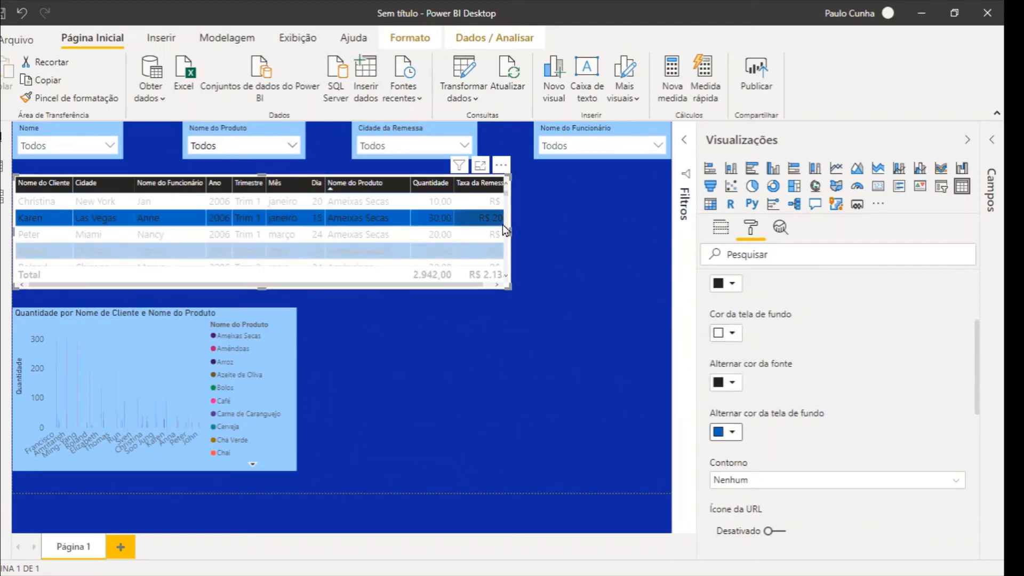
Clear the table's row selection and enlarge the visual in both directions, down to the lower page edge
left_click(455, 236)
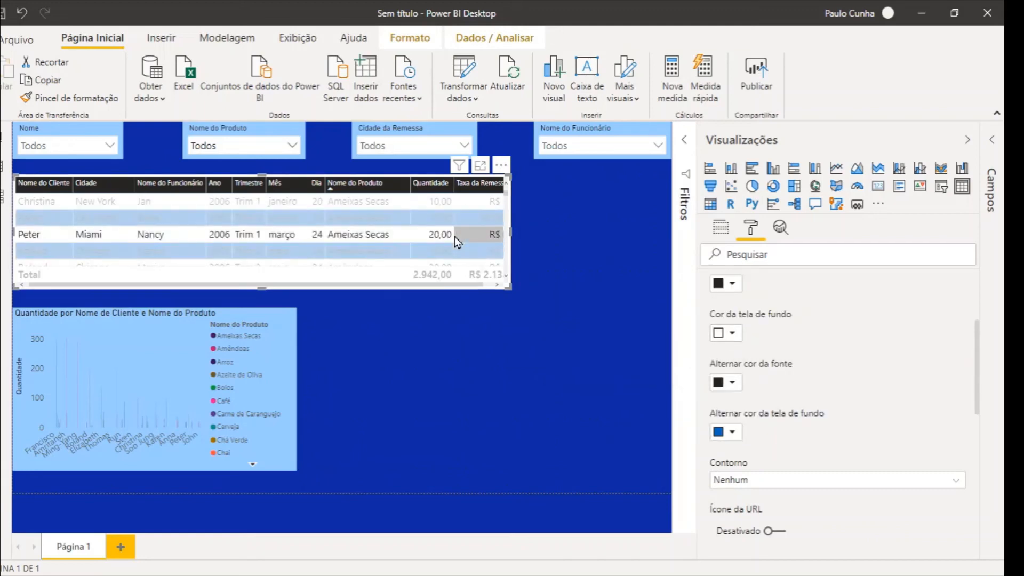
left_click(434, 265)
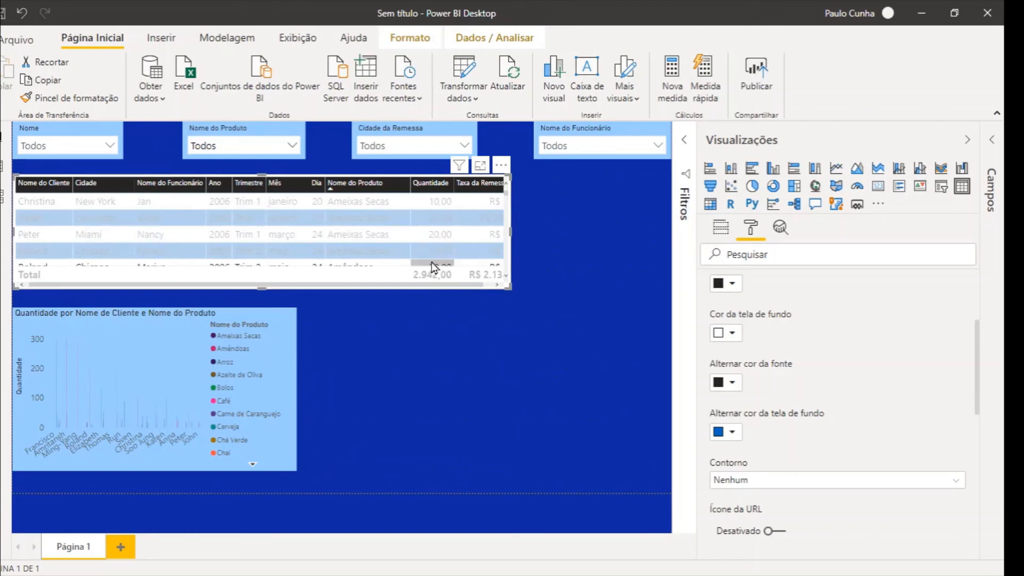
left_click(422, 235)
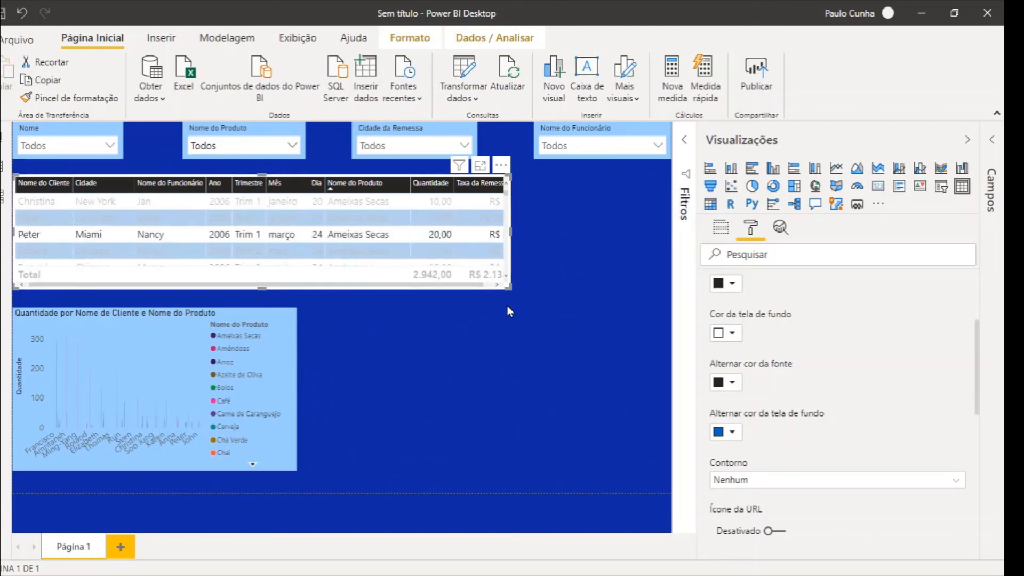
left_click_drag(510, 287, 628, 493)
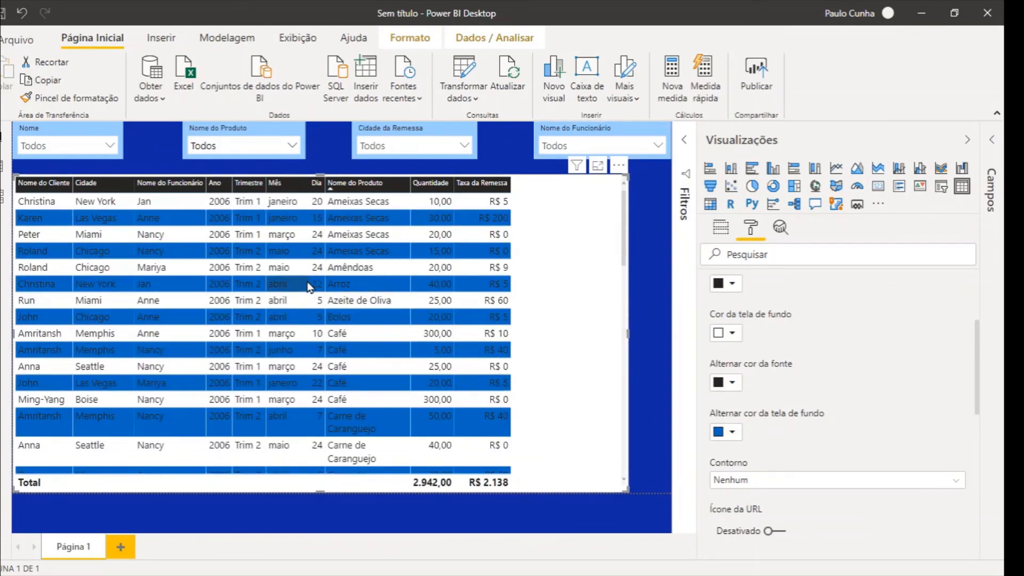
Set the table values' alternate font colour to white and their main font colour to the theme's dark blue shade
left_click(732, 383)
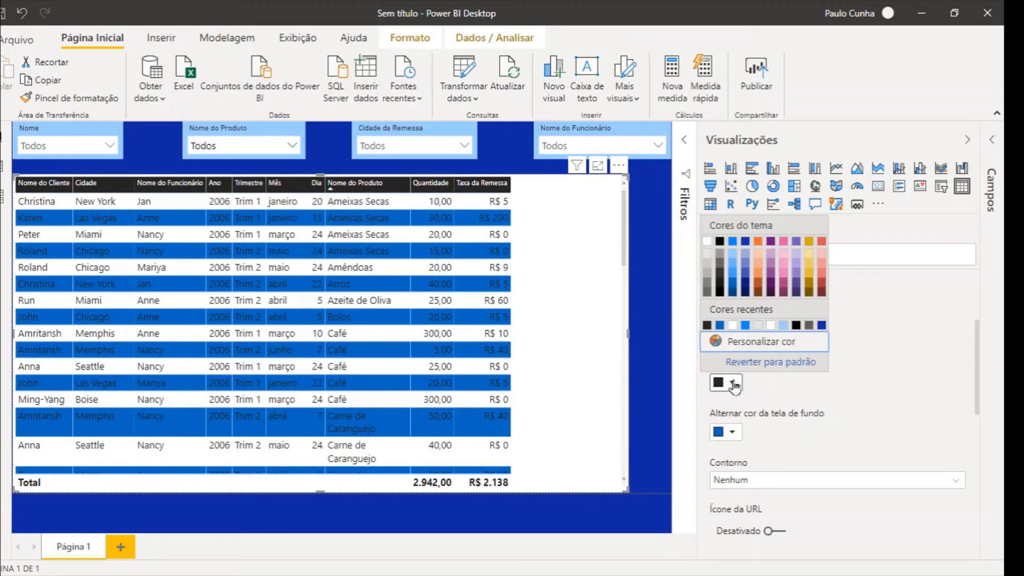
left_click(732, 325)
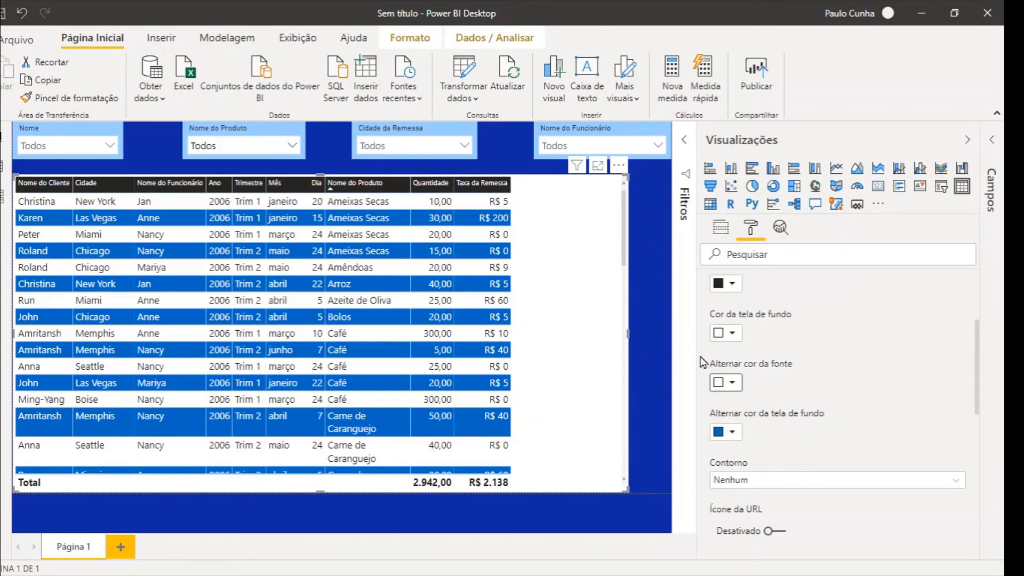
left_click(733, 285)
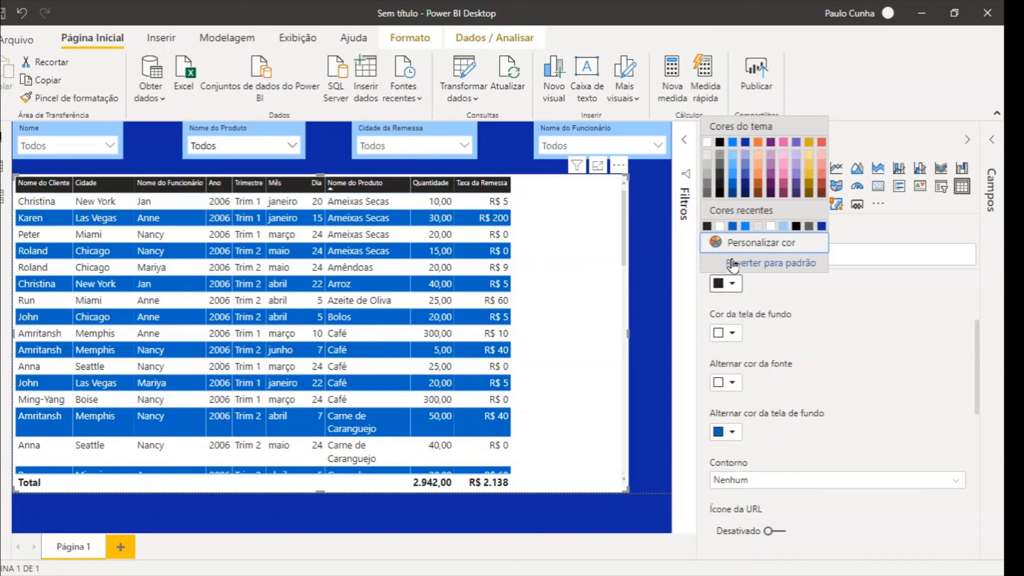
left_click(733, 188)
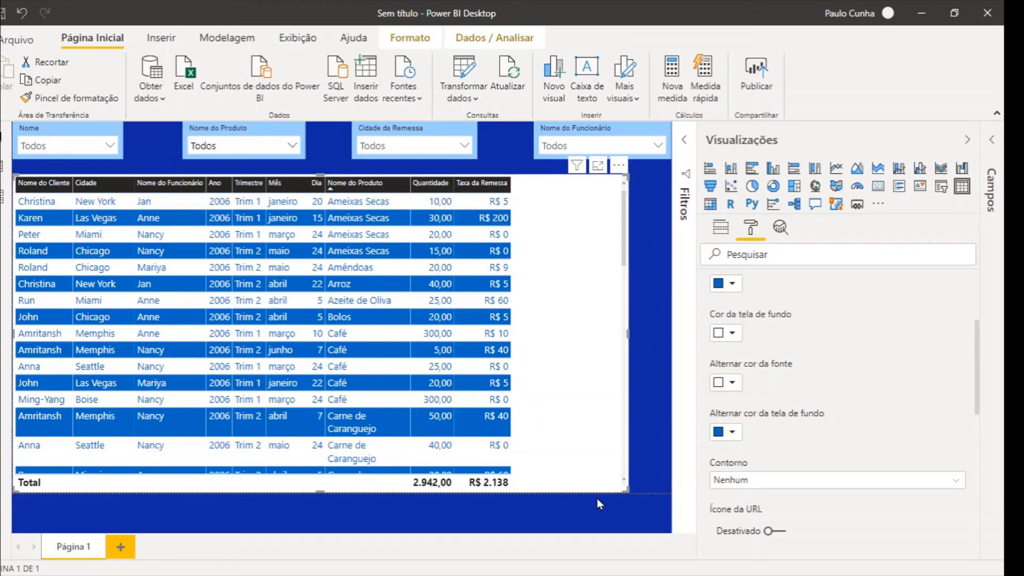
Shrink the table to end just past the Taxa da Remessa column and above the column chart, and check its banded rows
left_click_drag(623, 487, 518, 294)
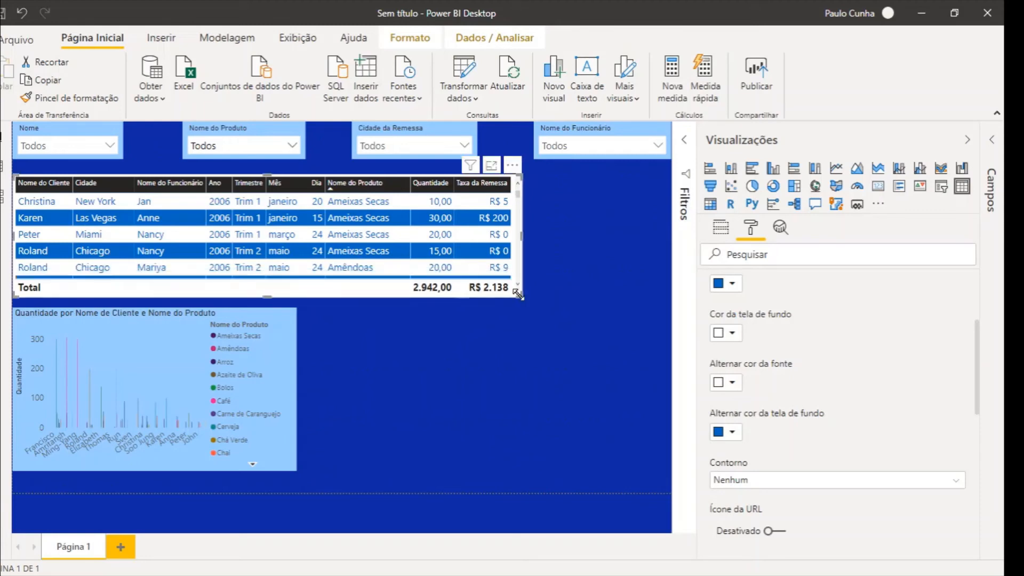
scroll(520, 285, "down", 5)
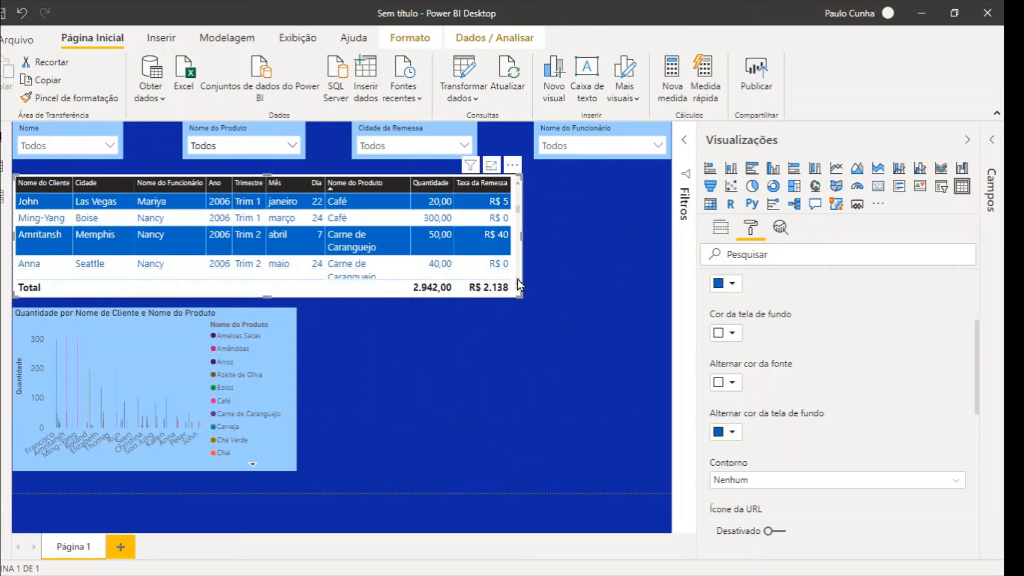
scroll(520, 286, "down", 8)
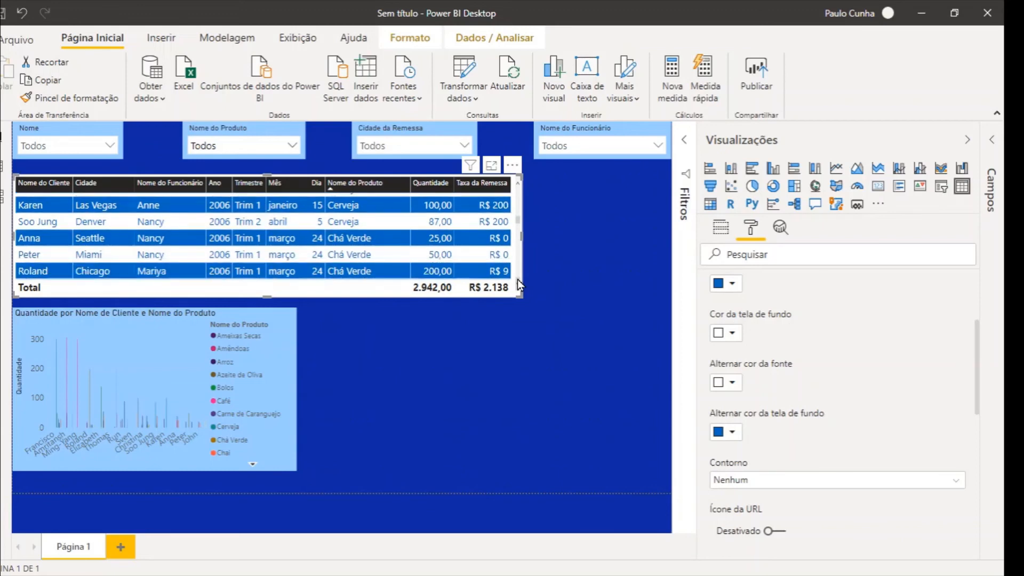
scroll(517, 280, "down", 3)
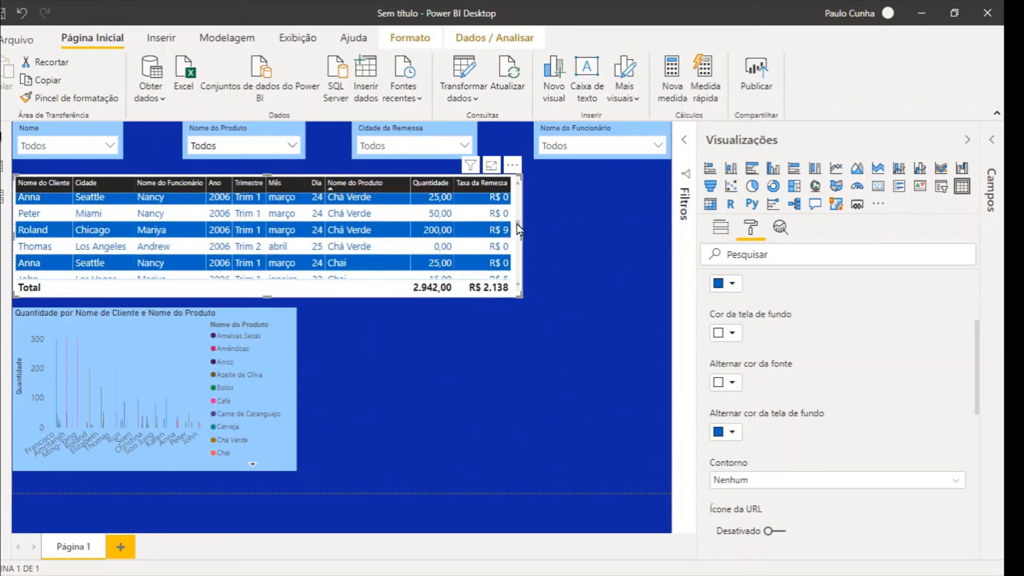
left_click_drag(517, 223, 519, 192)
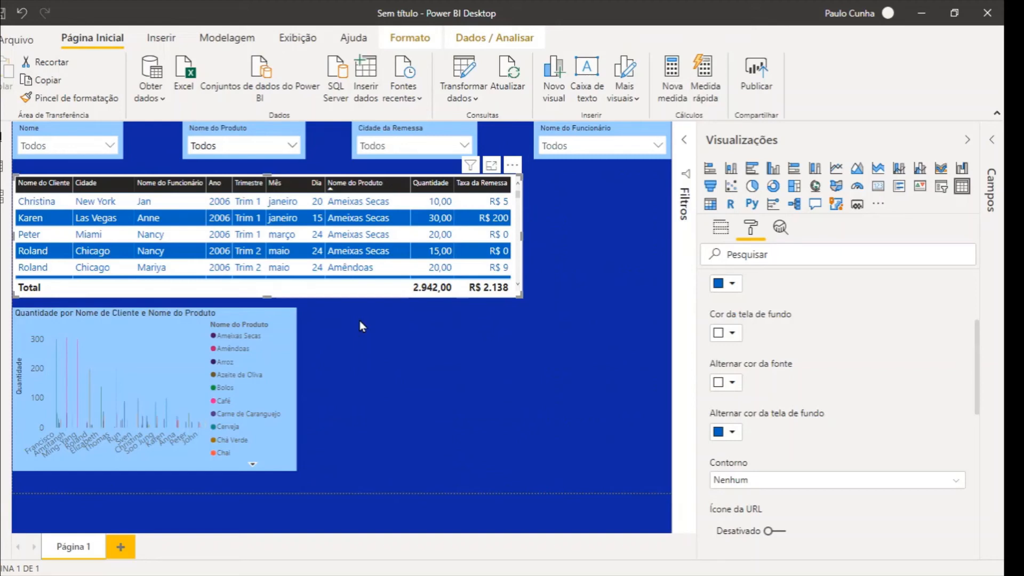
Try the theme's dark blue shade as the column chart's background, and set the background colour to white
left_click(235, 322)
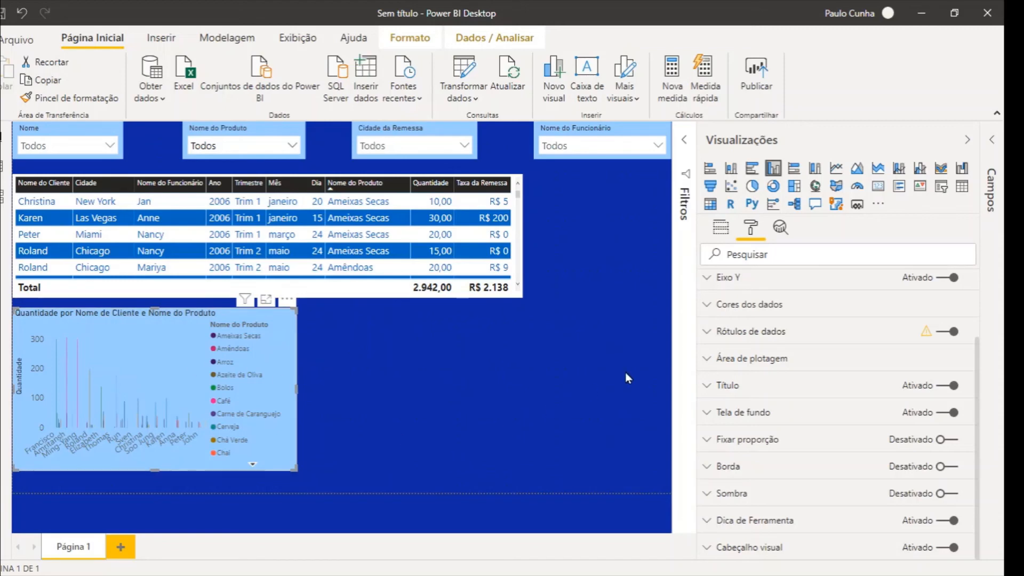
left_click(747, 415)
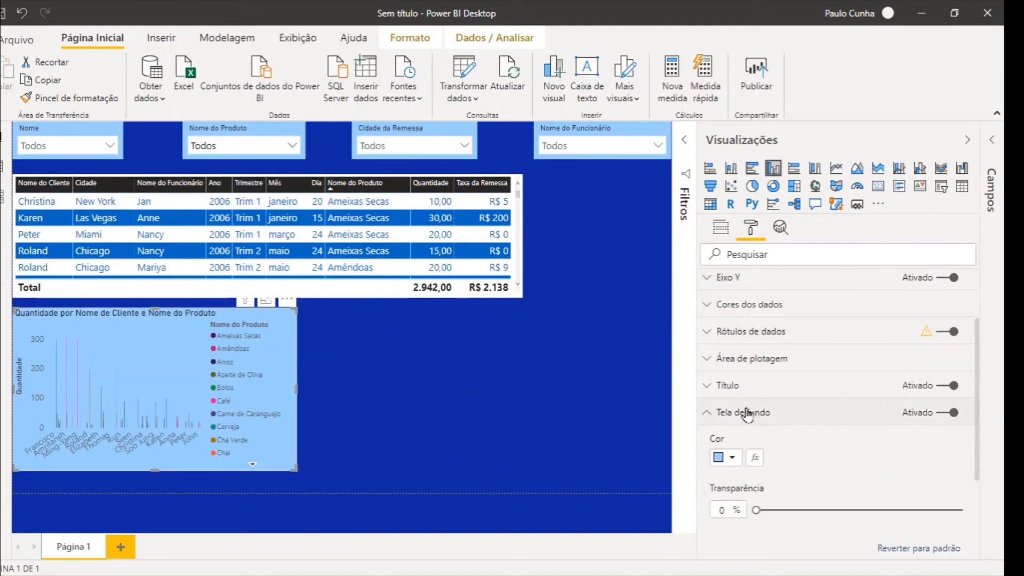
left_click(732, 459)
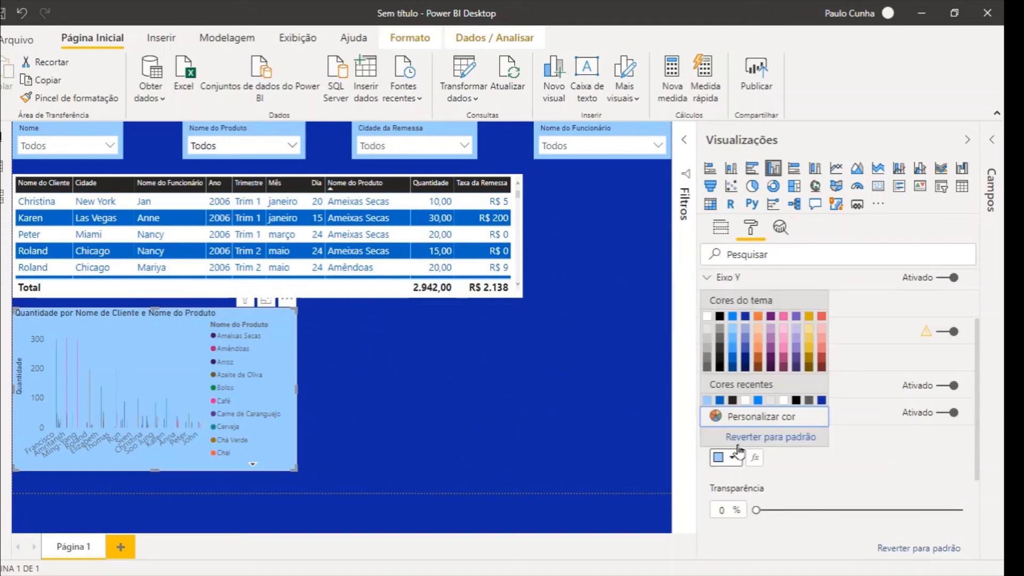
left_click(734, 362)
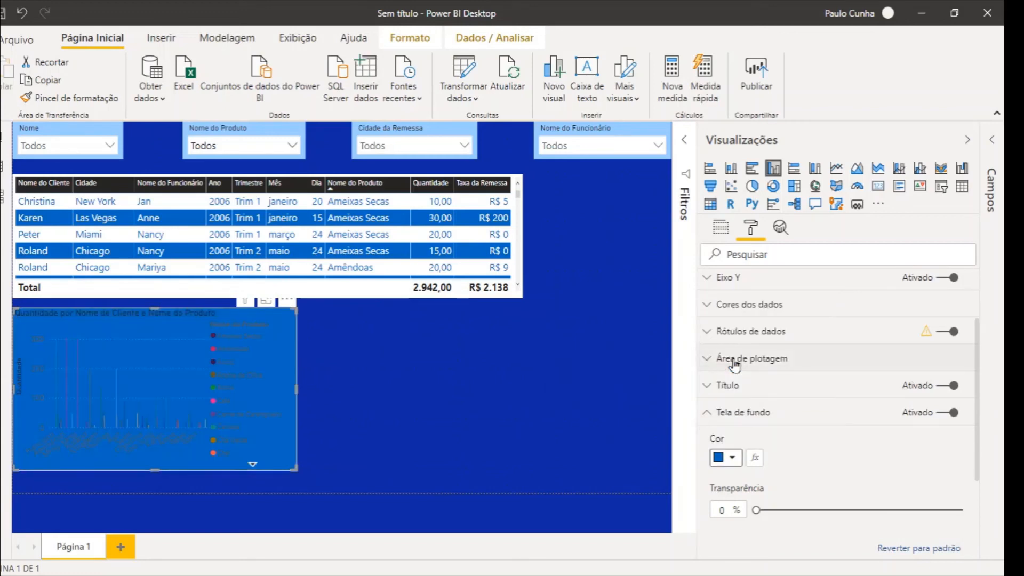
left_click(734, 460)
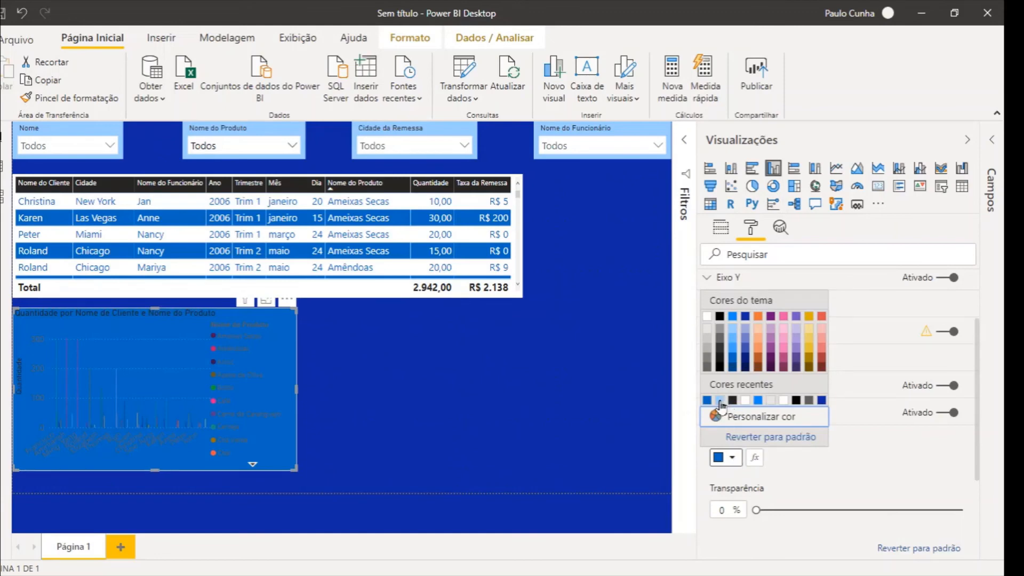
left_click(745, 400)
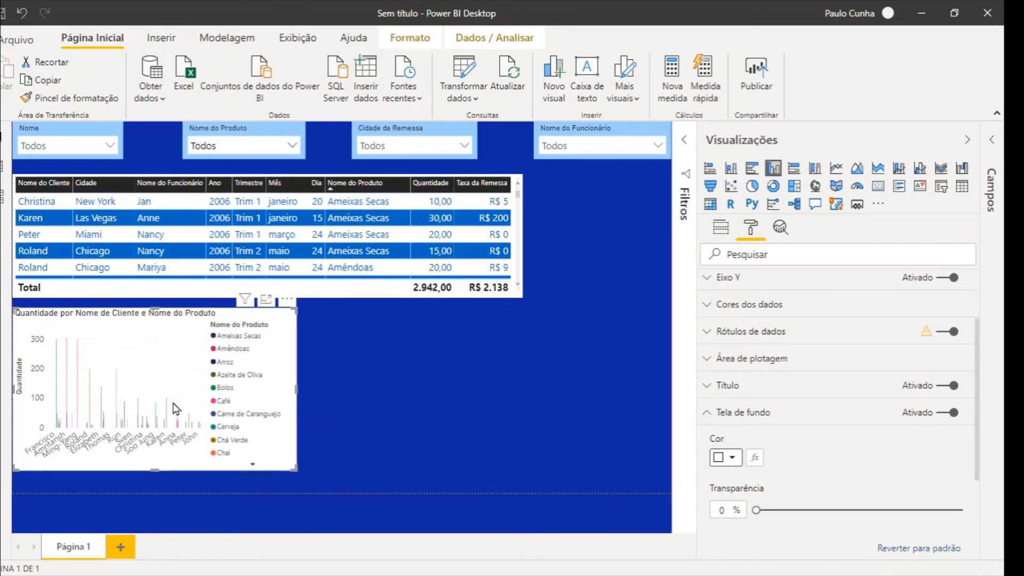
Switch to the aula 1 report and show the visualization settings of its Valor da Remessa por Nome waterfall chart
left_click(347, 366)
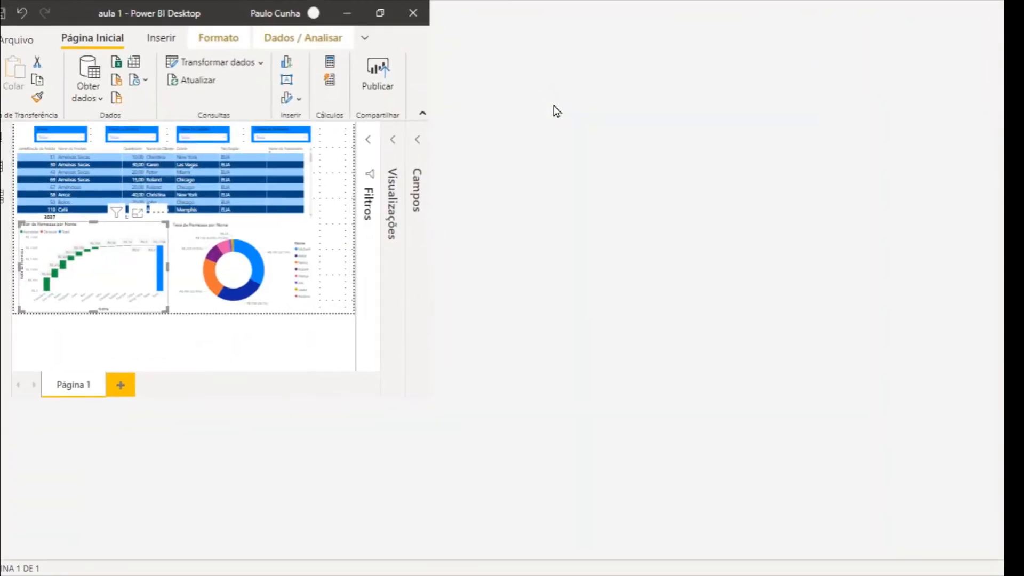
key("super+Up")
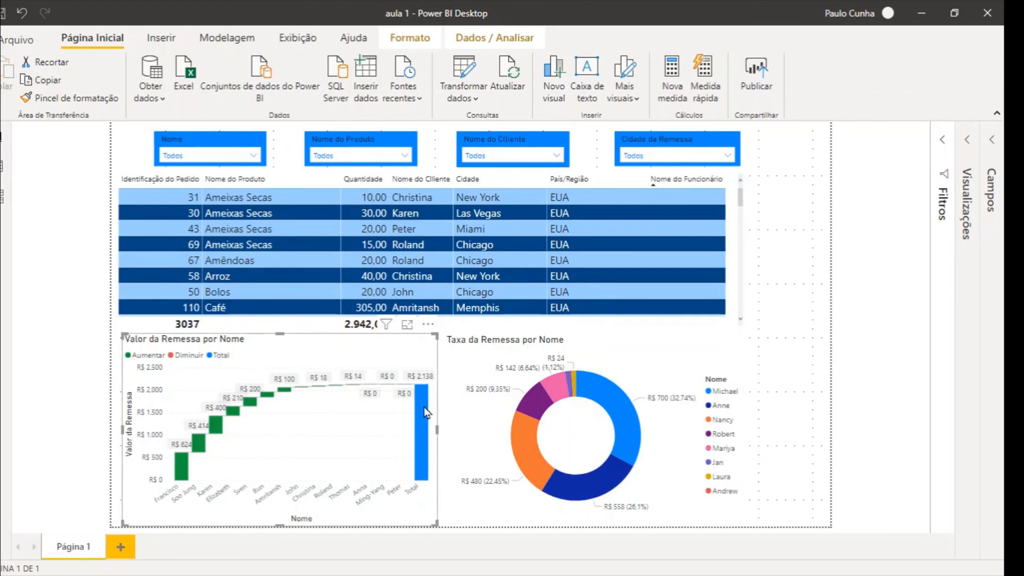
mouse_move(423, 462)
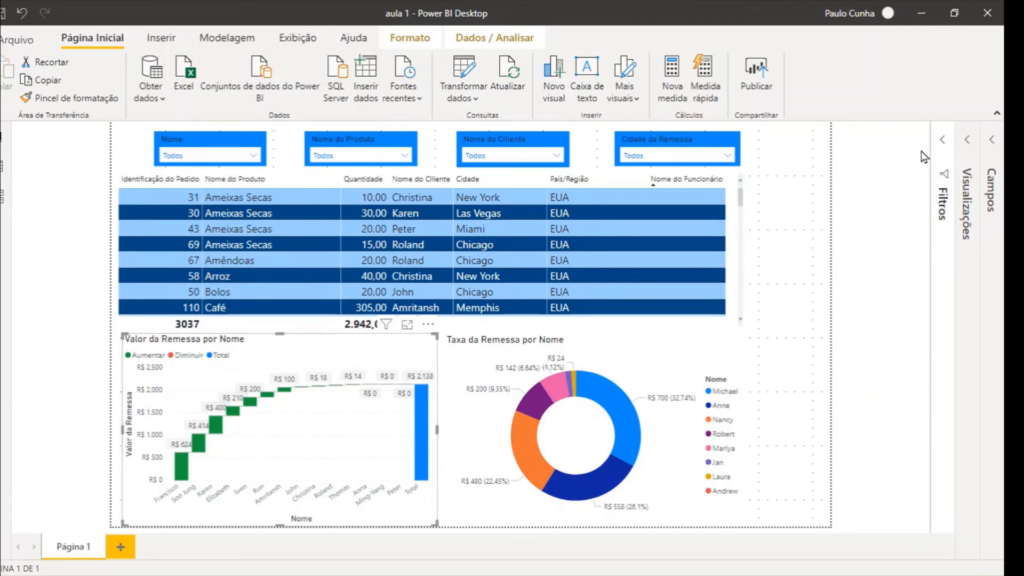
left_click(966, 141)
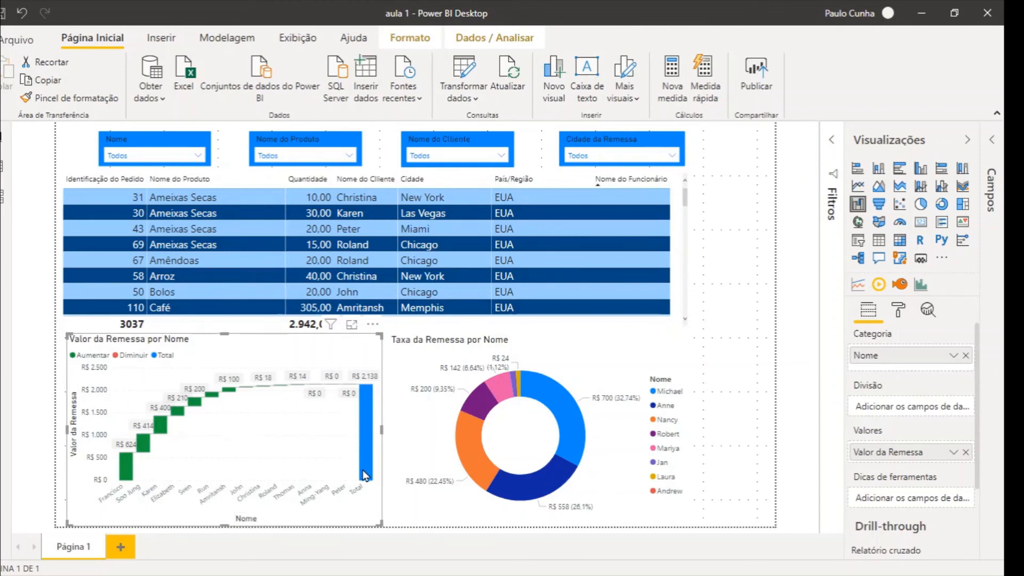
Return to the untitled report and insert a waterfall chart with the Funcionários table's Nome field as its category
mouse_move(365, 475)
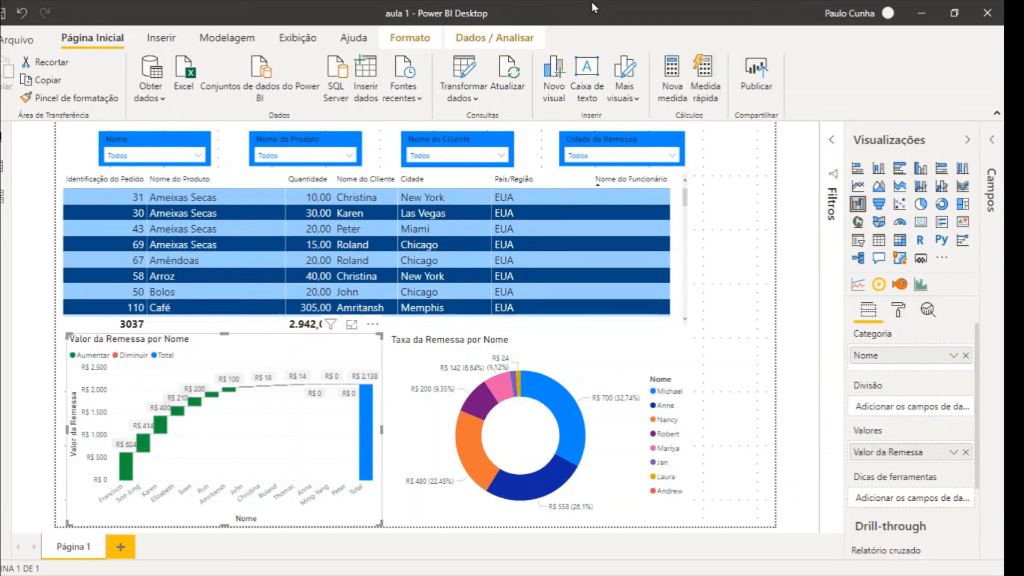
left_click_drag(590, 7, 1004, 24)
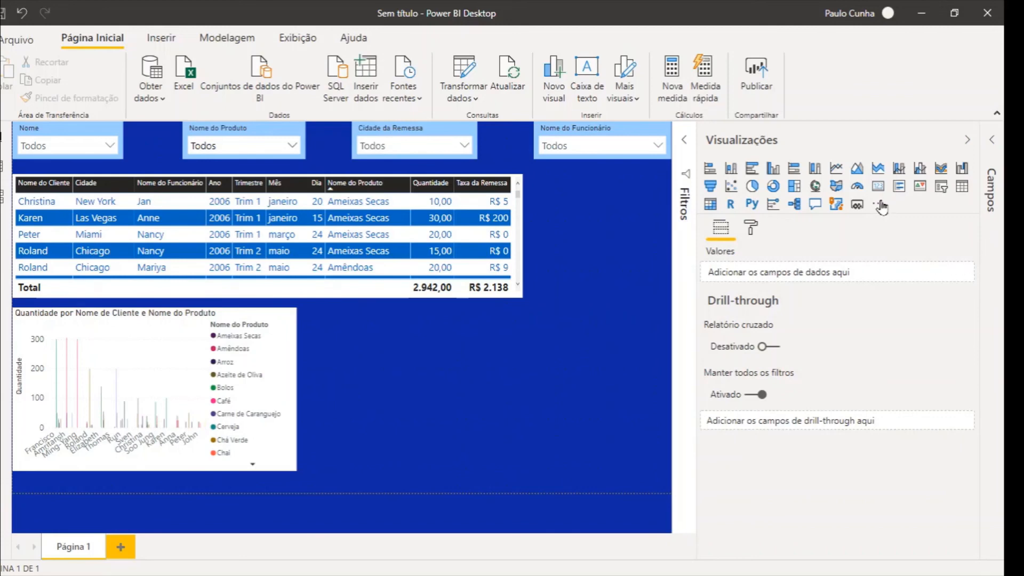
left_click(962, 170)
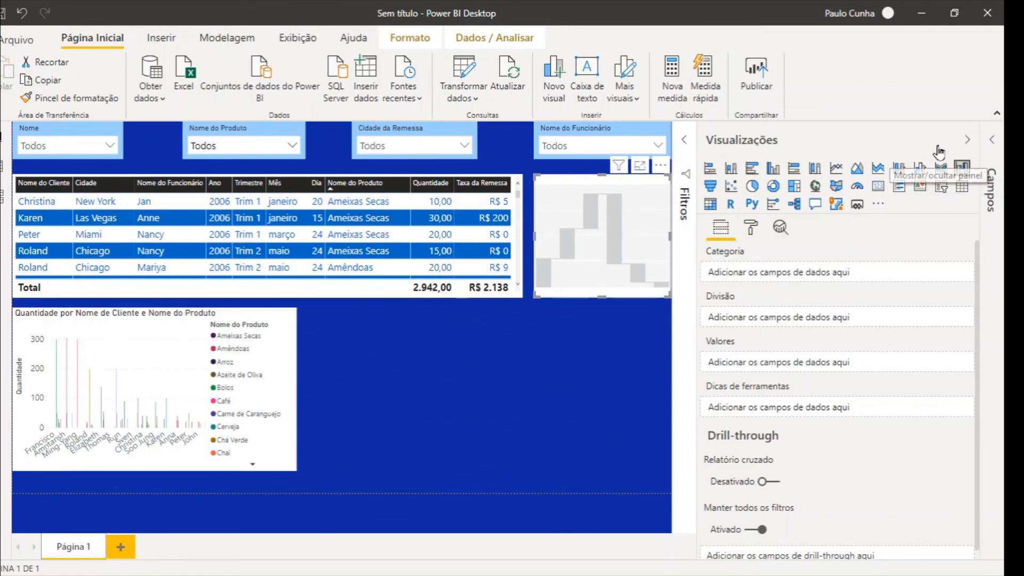
left_click(995, 143)
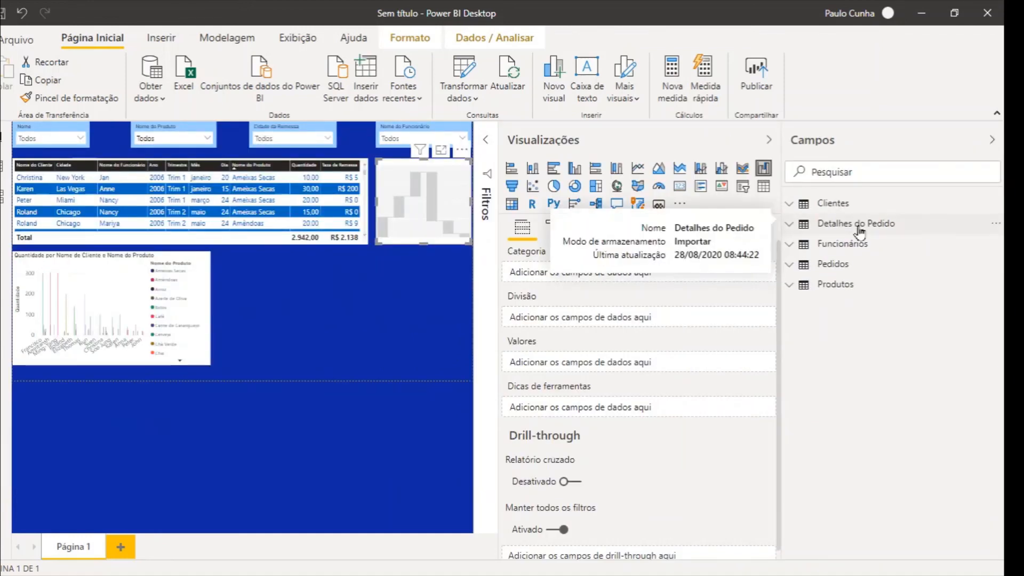
left_click(789, 245)
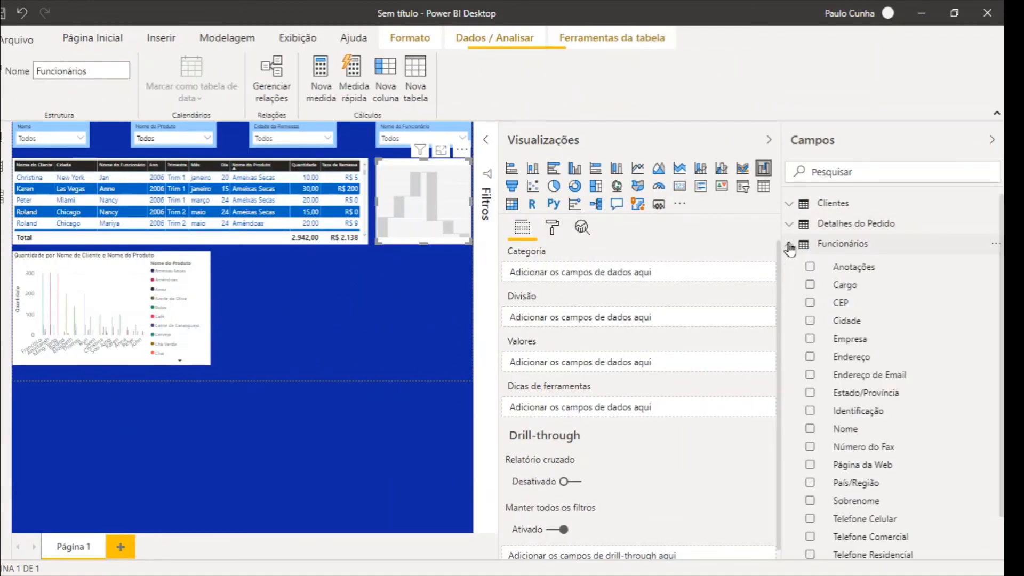
left_click(811, 430)
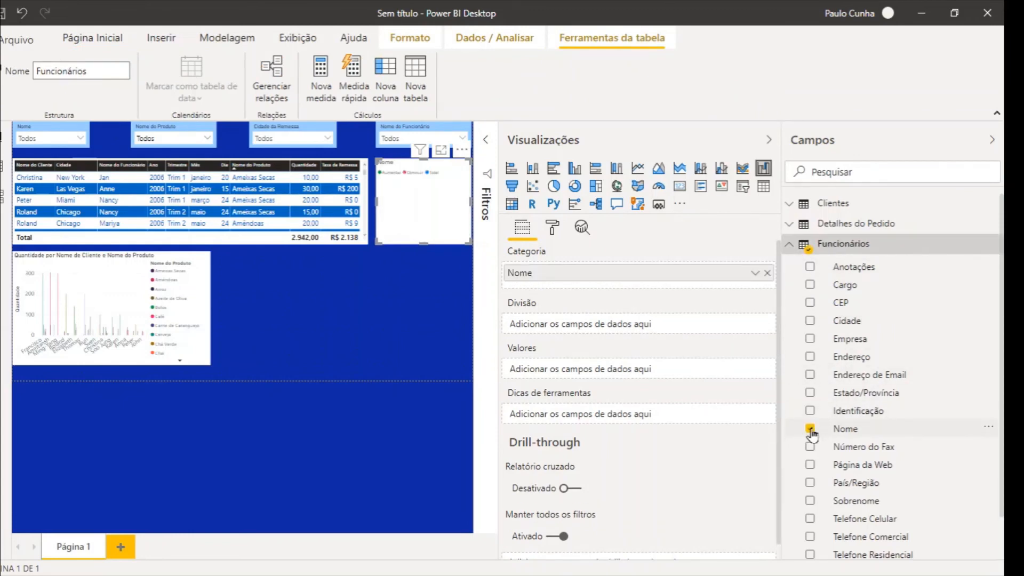
Rename the waterfall chart's category field to "Nome do Funcionário"
left_click(543, 277)
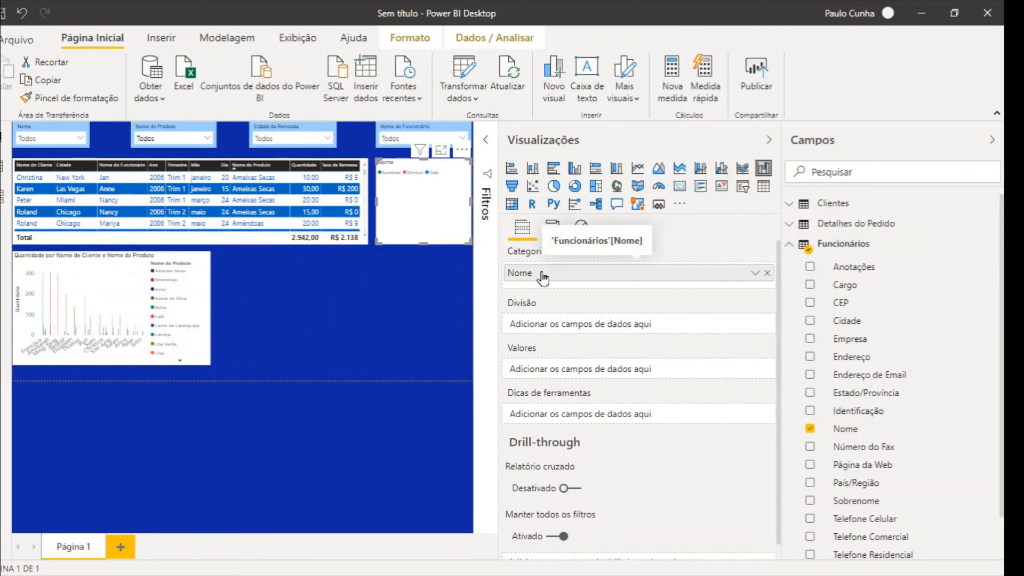
double_click(542, 274)
left_click(542, 272)
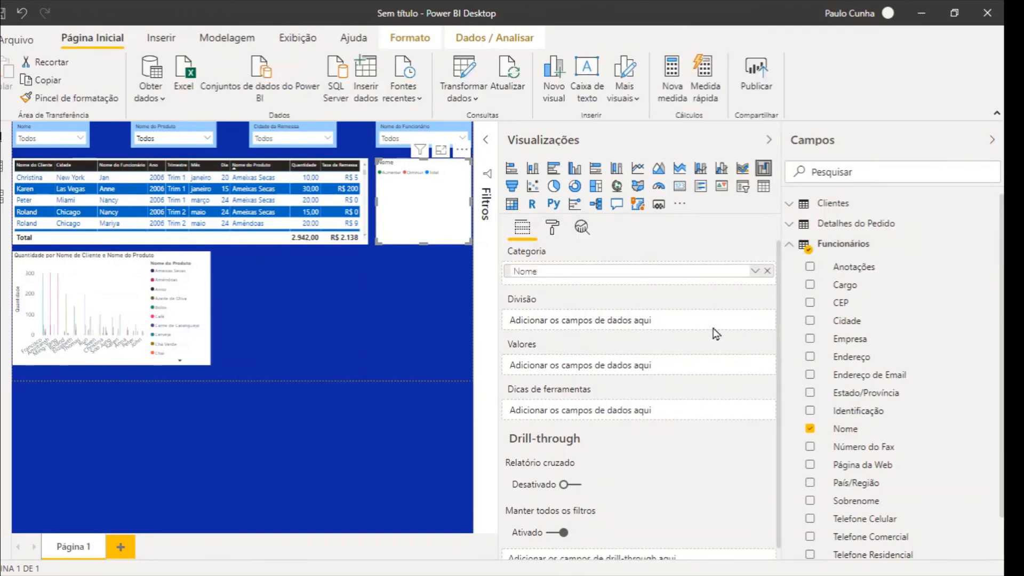
type("do Funcionário")
key("Return")
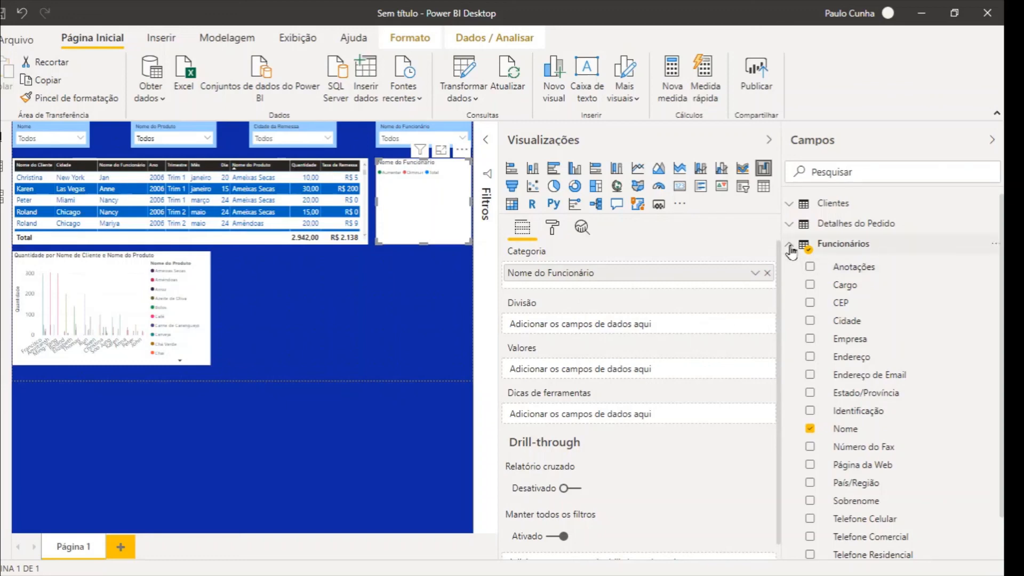
Add Taxa da Remessa from the Pedidos table as the waterfall chart's values
left_click(790, 245)
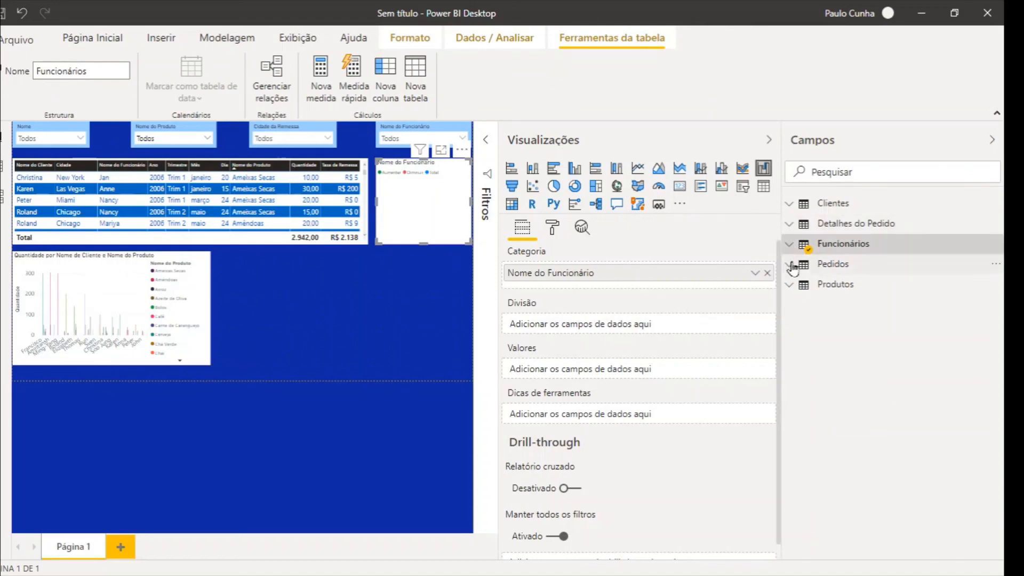
left_click(789, 265)
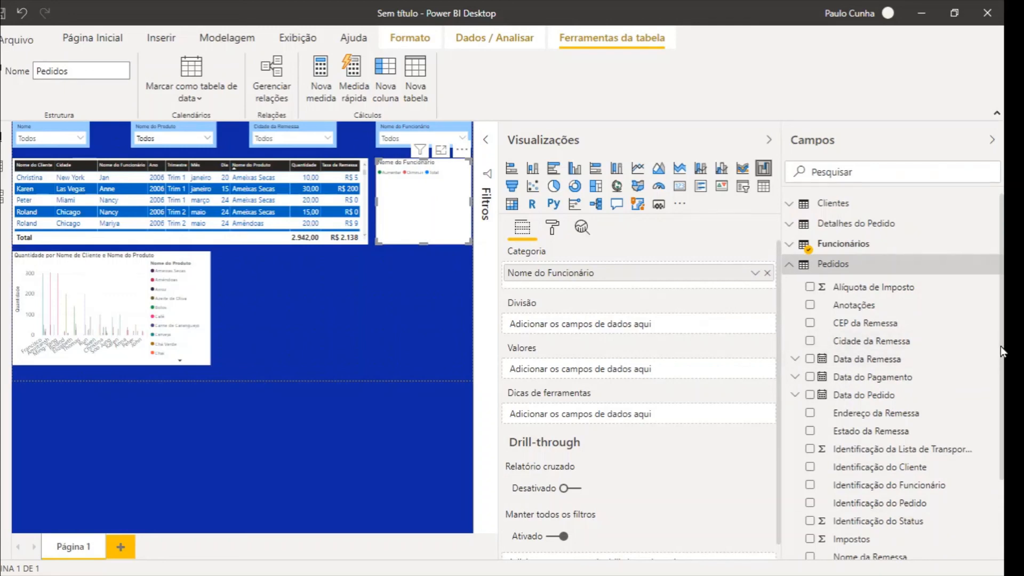
scroll(1002, 352, "down", 4)
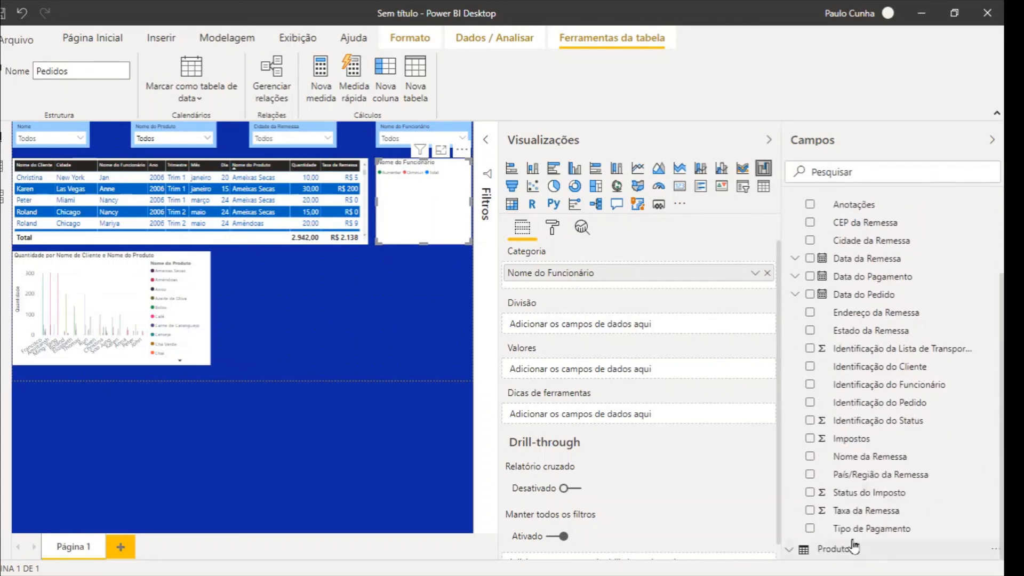
left_click(811, 511)
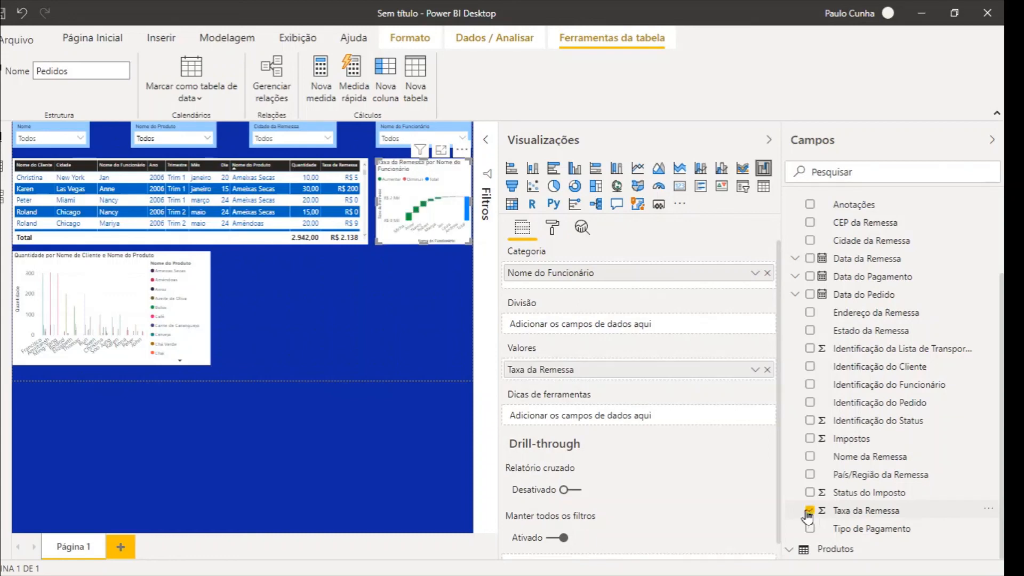
Stretch the waterfall chart down to about the column chart's lower edge and shift it slightly downward
left_click(767, 142)
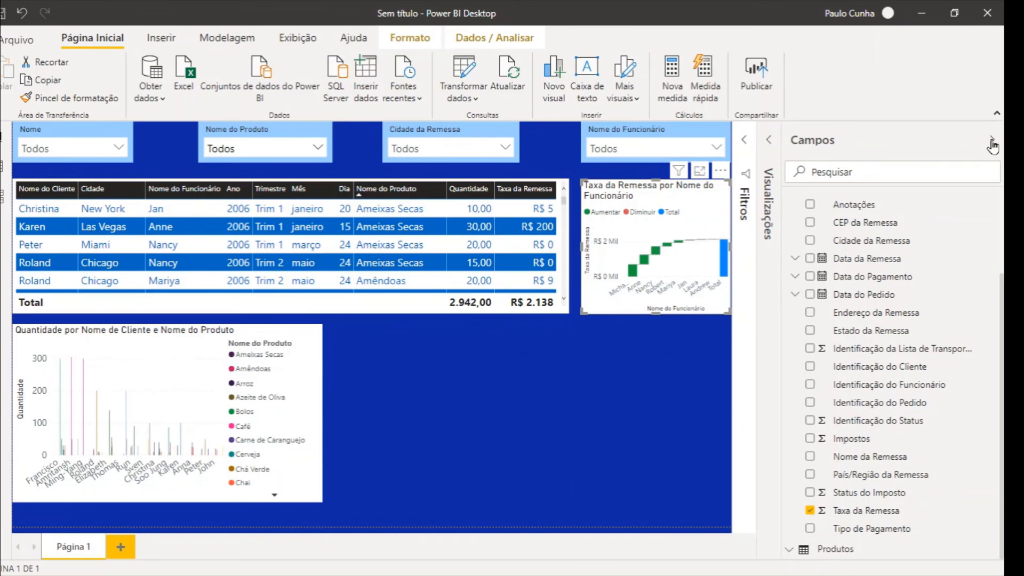
left_click(992, 142)
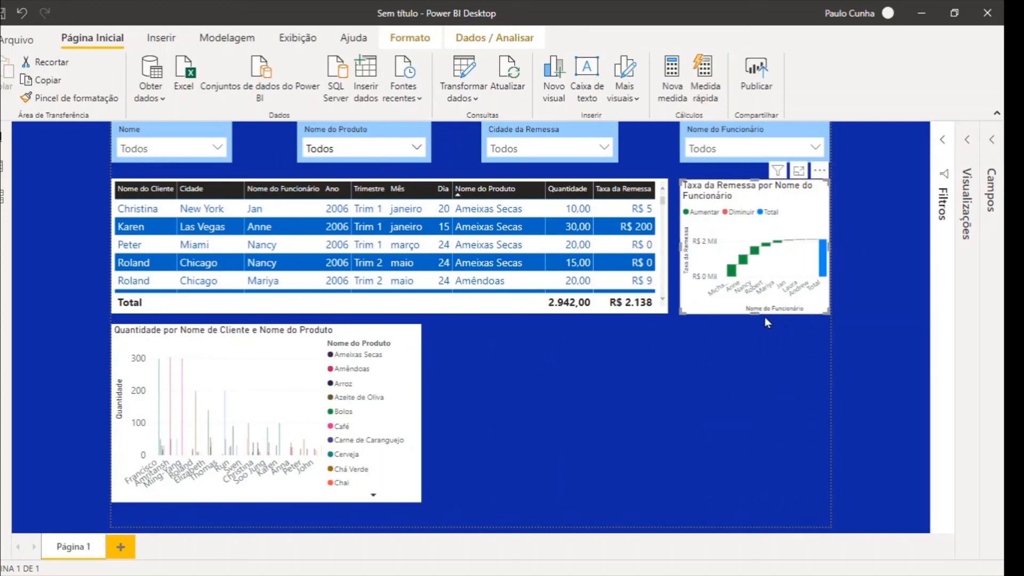
left_click_drag(753, 309, 770, 491)
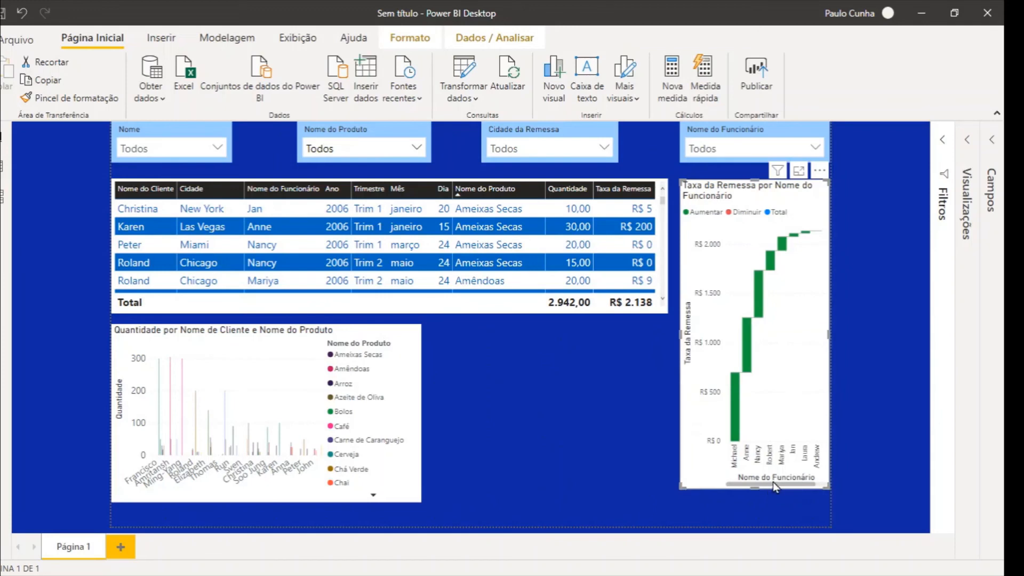
left_click_drag(773, 483, 798, 495)
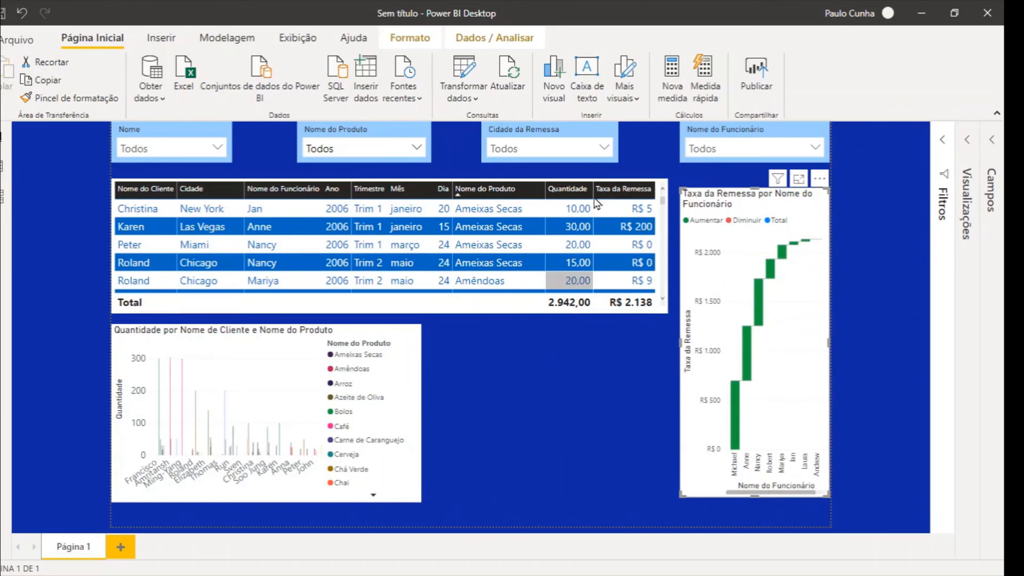
Narrow the order table and its Nome do Produto column, and widen the waterfall chart toward the table until its Total bar fits
left_click_drag(543, 188, 536, 188)
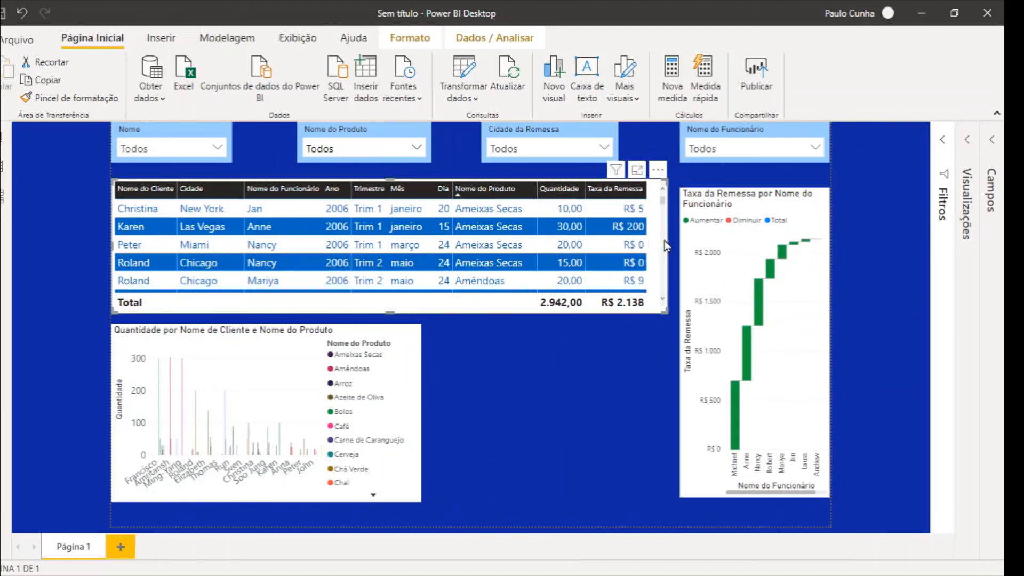
left_click_drag(666, 246, 657, 255)
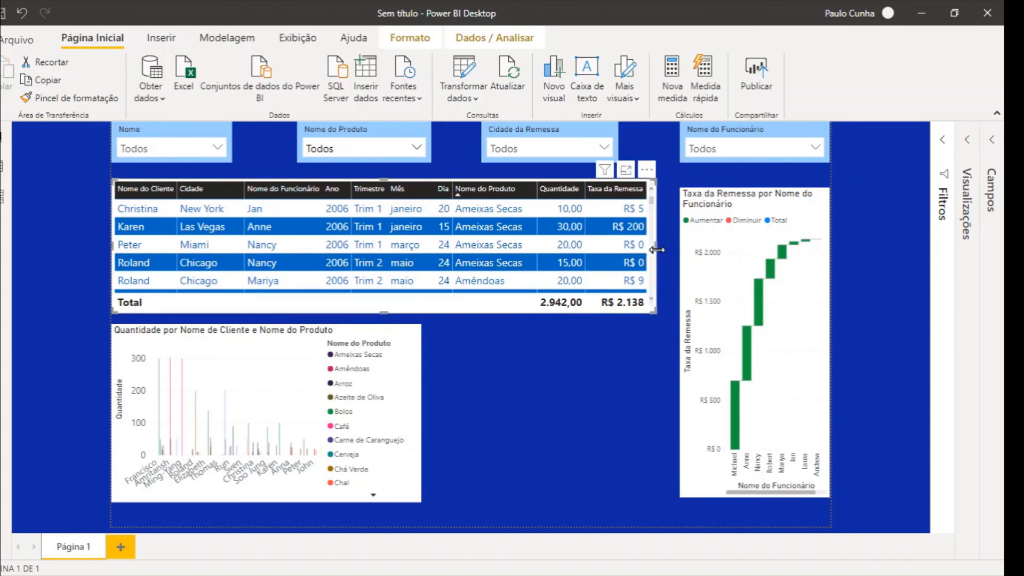
left_click(689, 258)
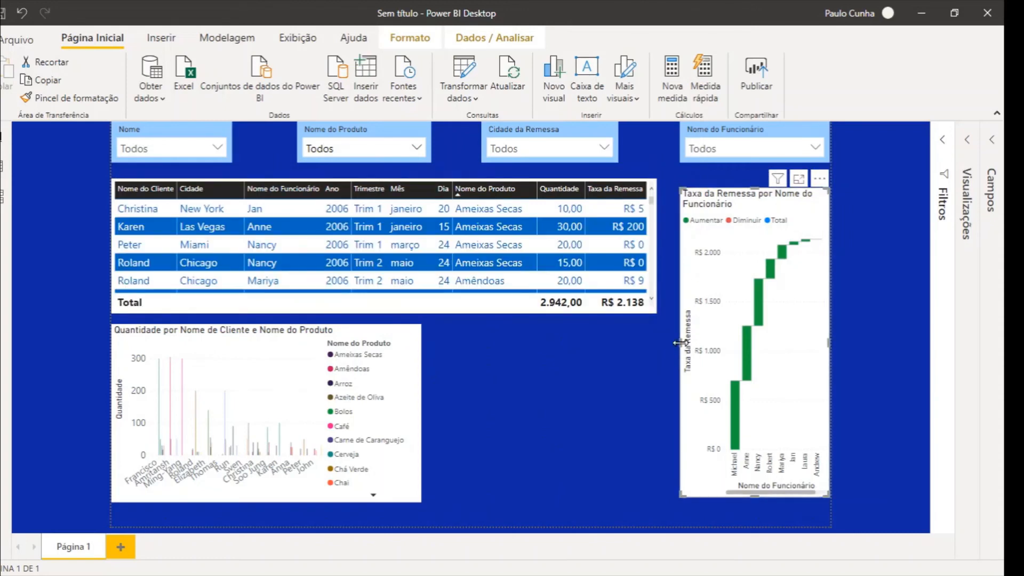
left_click_drag(681, 343, 671, 346)
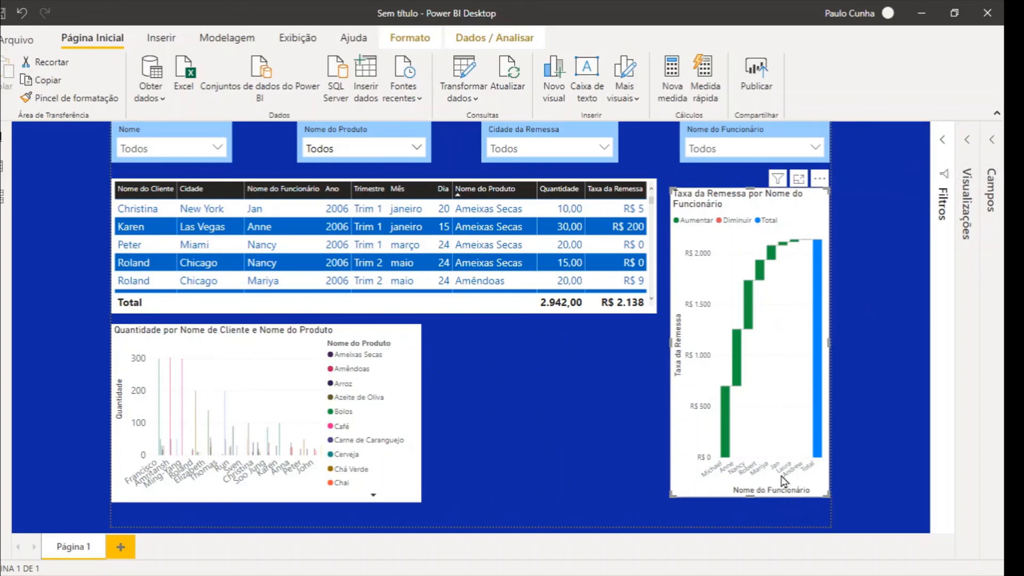
Set the text size of the waterfall chart's X axis to 14 pt
left_click(968, 141)
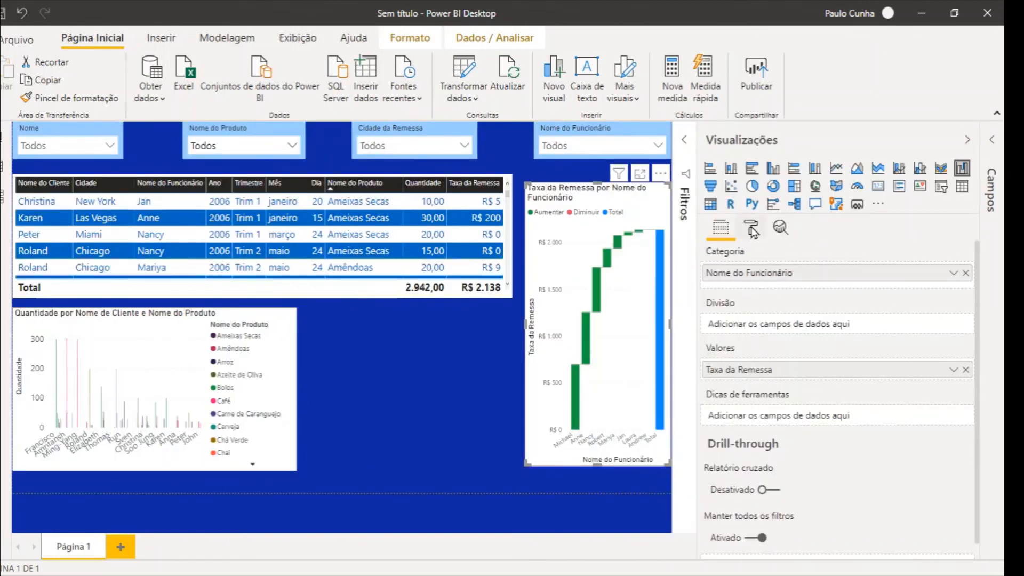
left_click(752, 229)
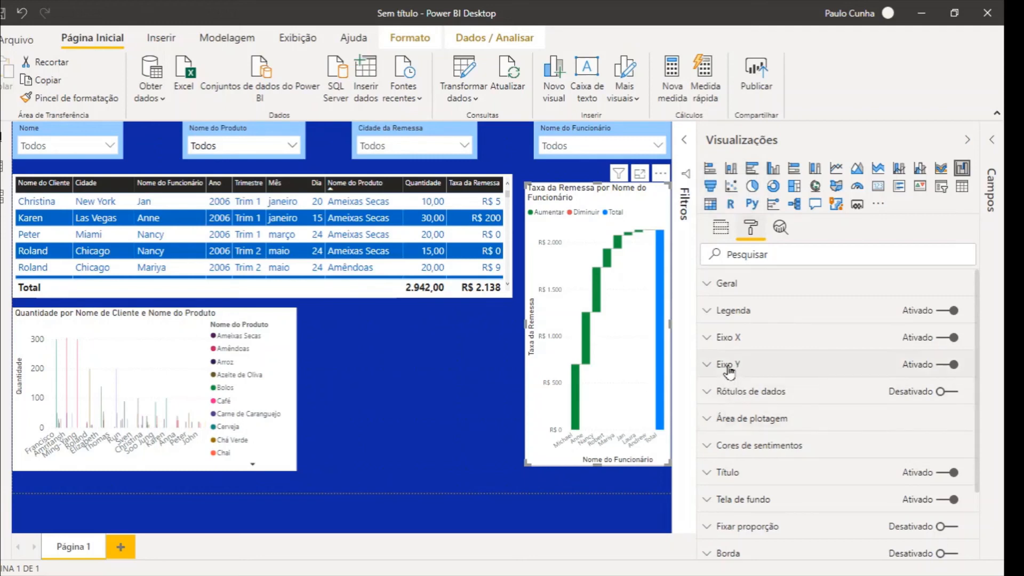
left_click(717, 339)
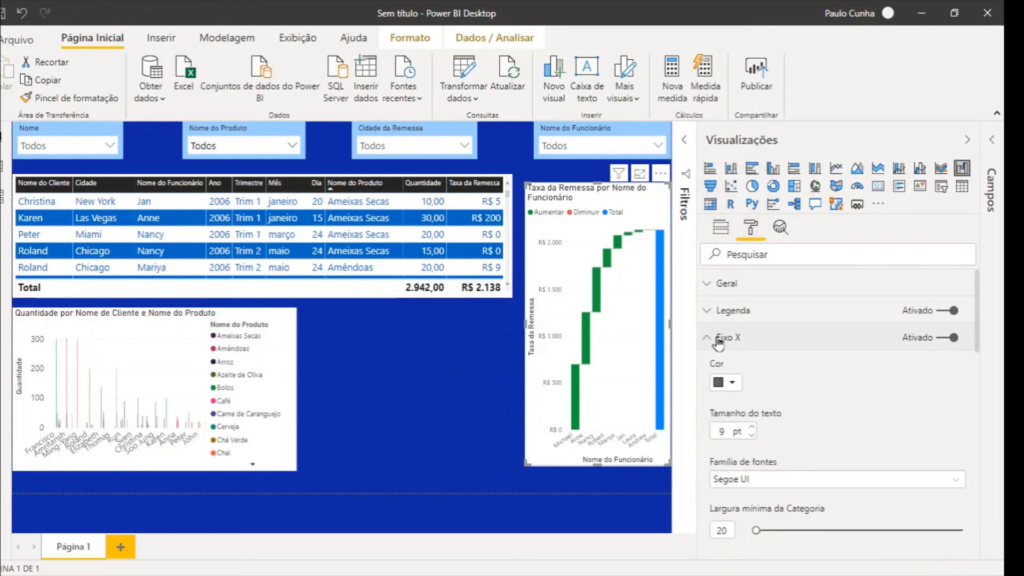
left_click(752, 427)
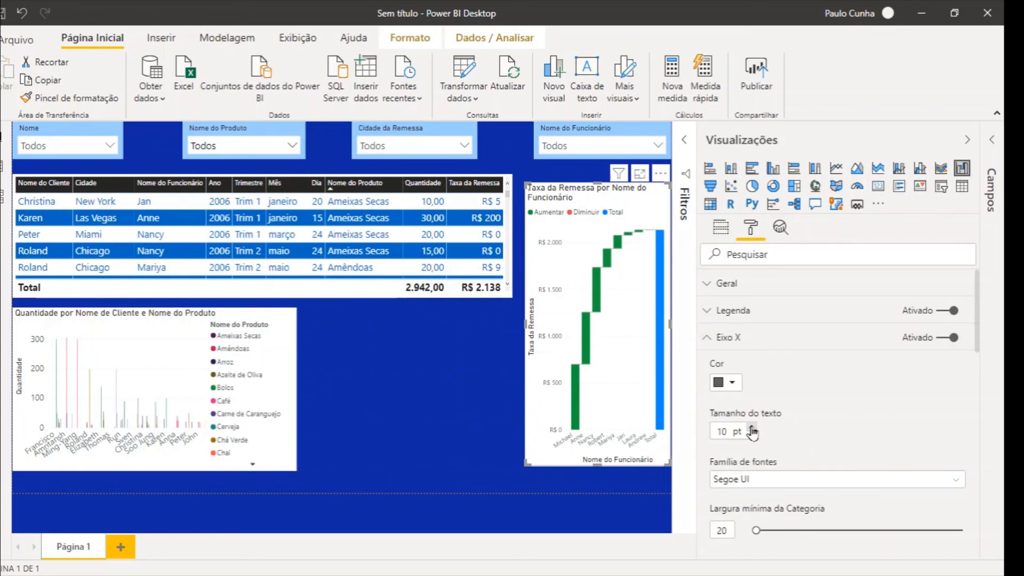
left_click(752, 428)
left_click(752, 429)
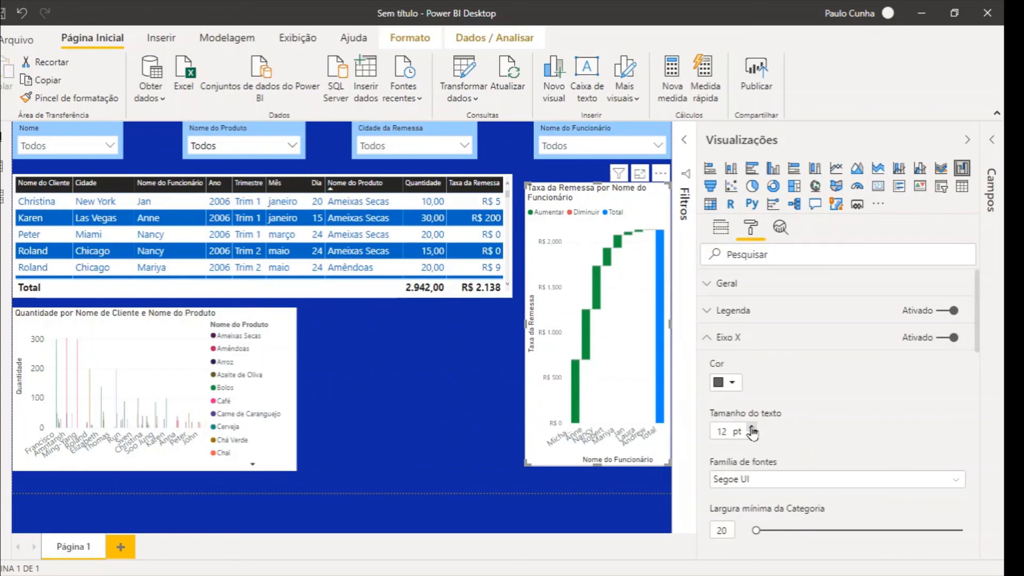
left_click(751, 428)
left_click(752, 429)
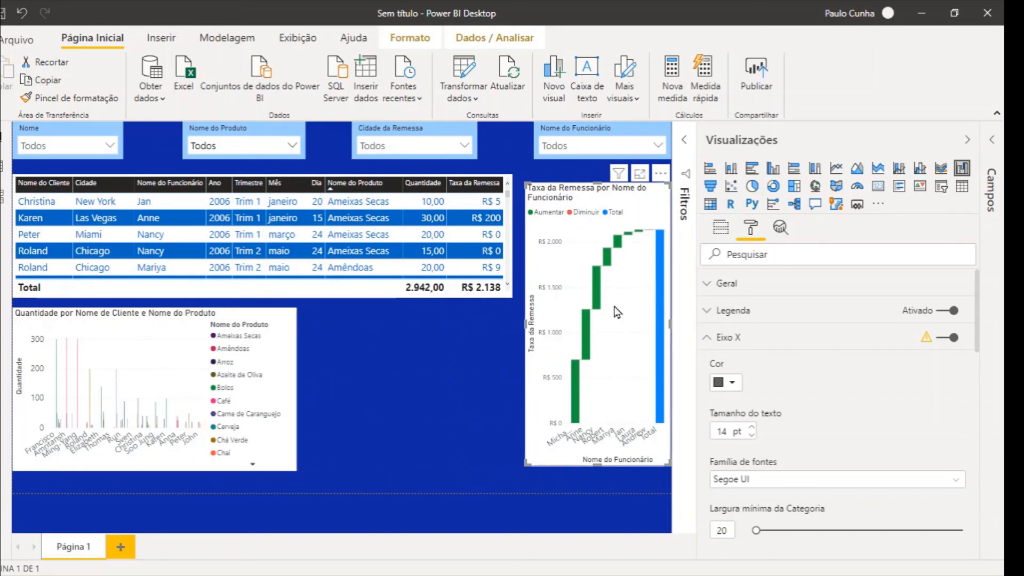
Move the waterfall chart up so its upper edge lines up with the order table's
left_click(454, 354)
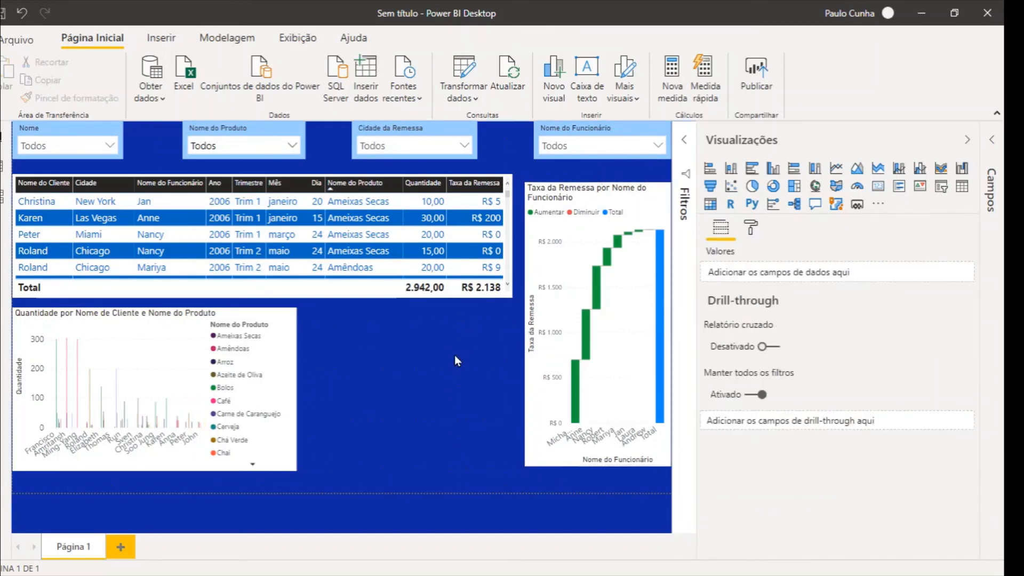
left_click(585, 230)
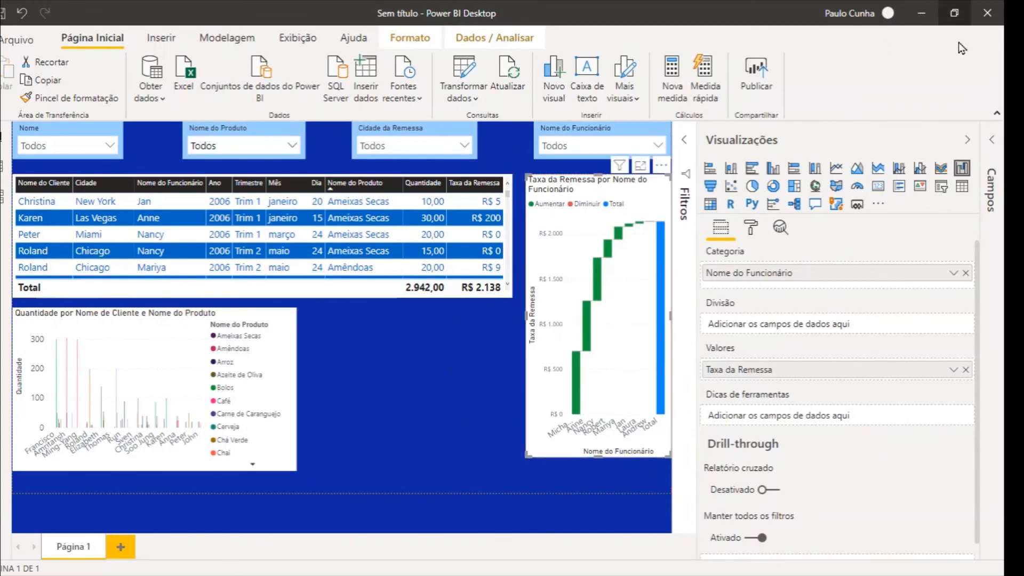
left_click(967, 140)
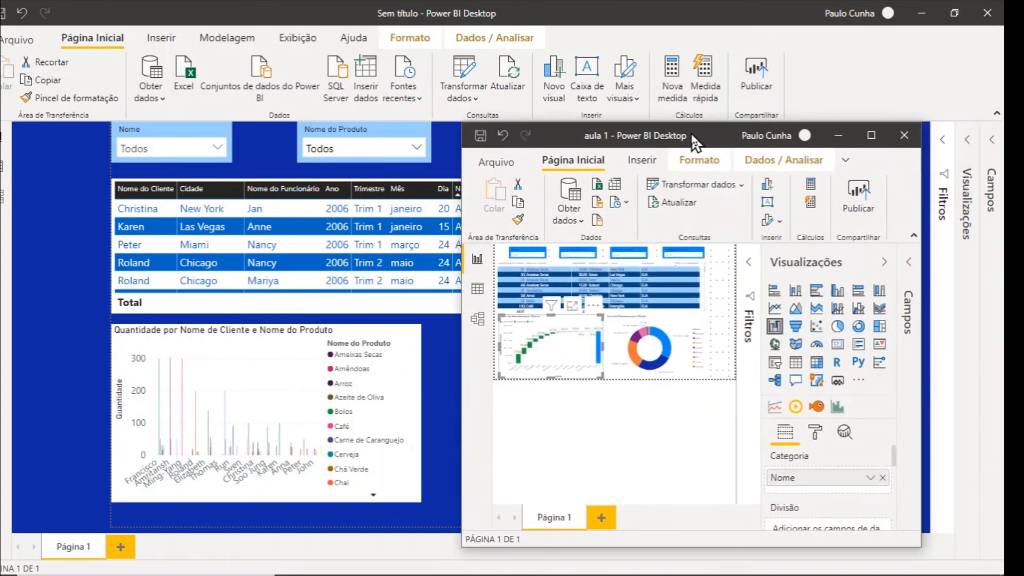
Switch to the aula 1 report and examine the chart type and fields of its Taxa da Remessa por Nome donut chart
left_click_drag(692, 137, 608, 108)
double_click(609, 108)
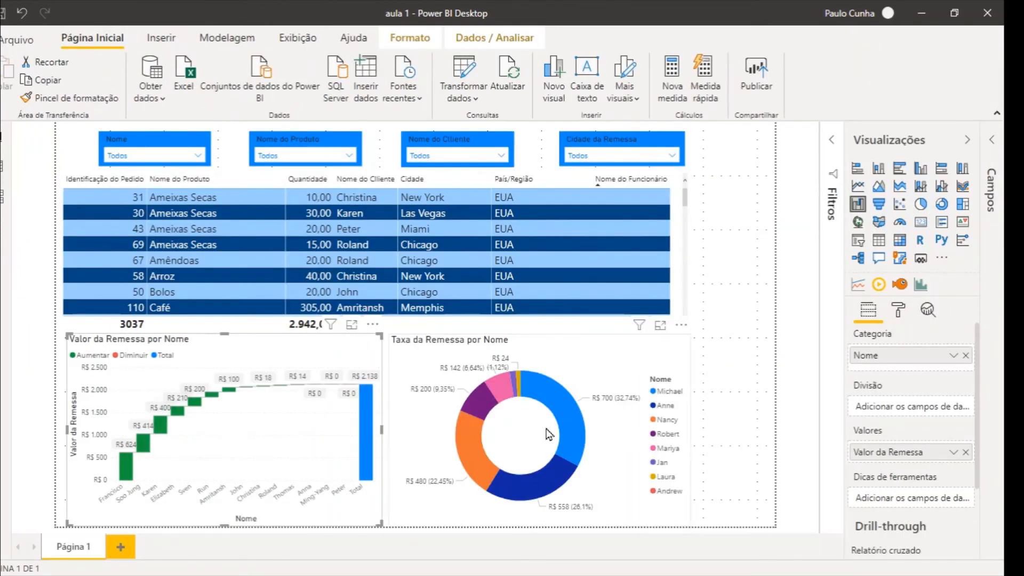
left_click(528, 430)
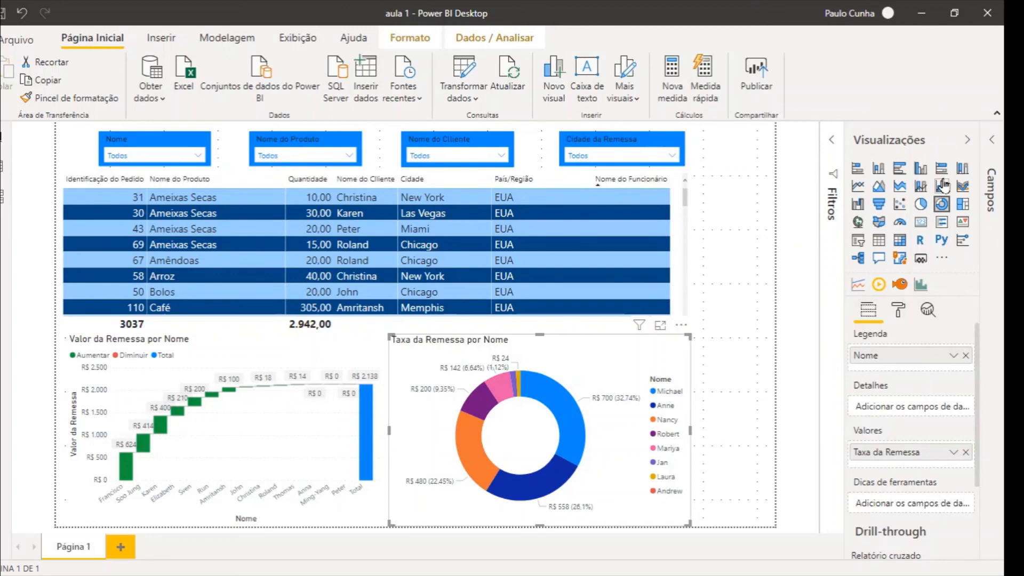
left_click(991, 142)
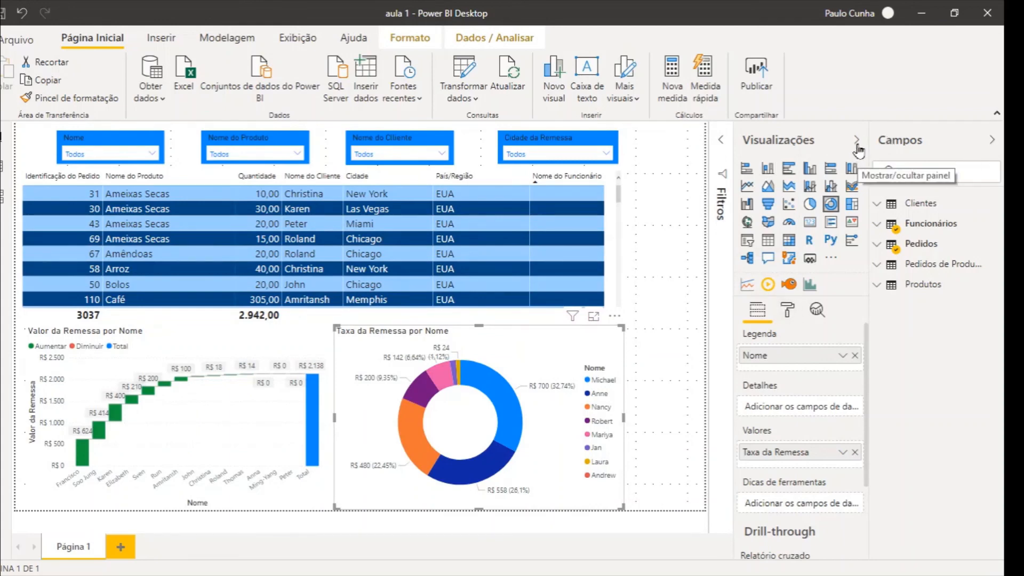
left_click(856, 142)
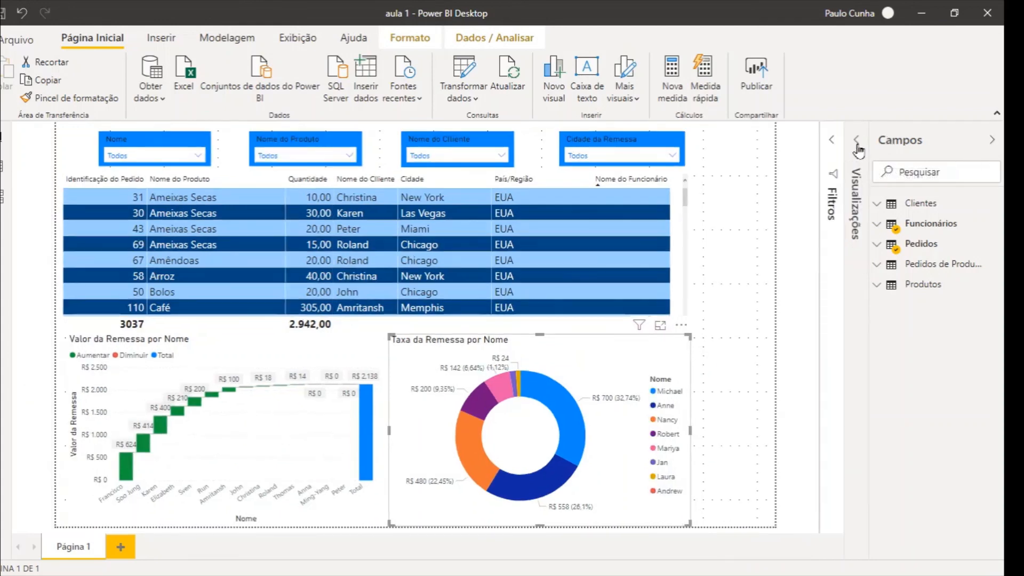
left_click(993, 142)
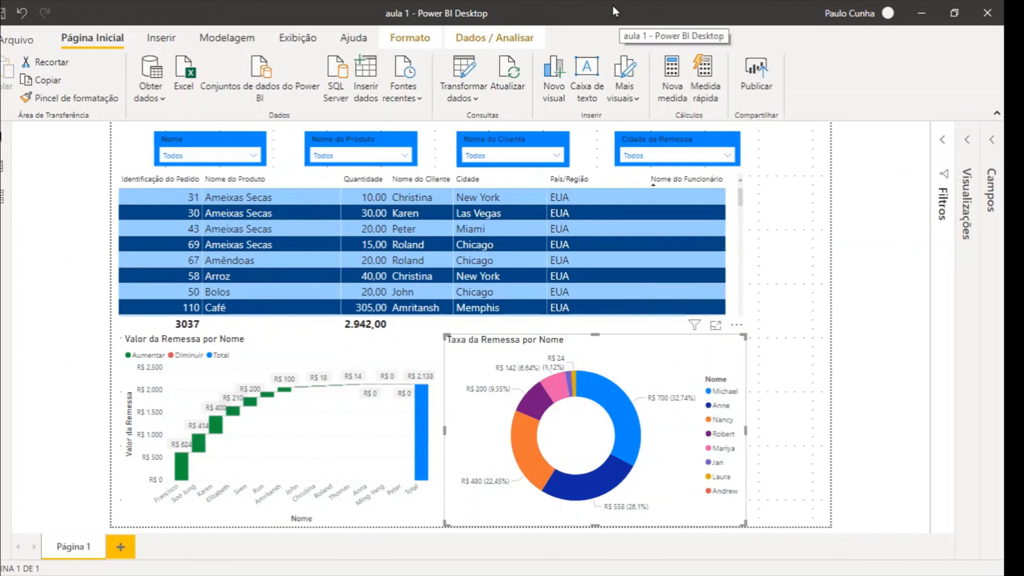
Switch back to the untitled report and insert an empty donut chart between the quantity column chart and the waterfall chart
left_click_drag(613, 5, 1023, 37)
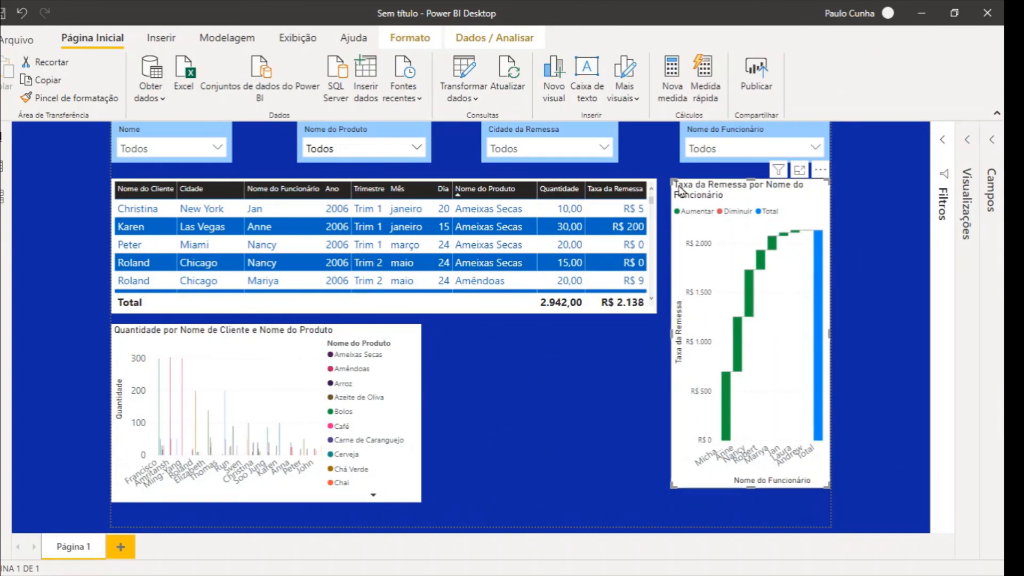
left_click(968, 141)
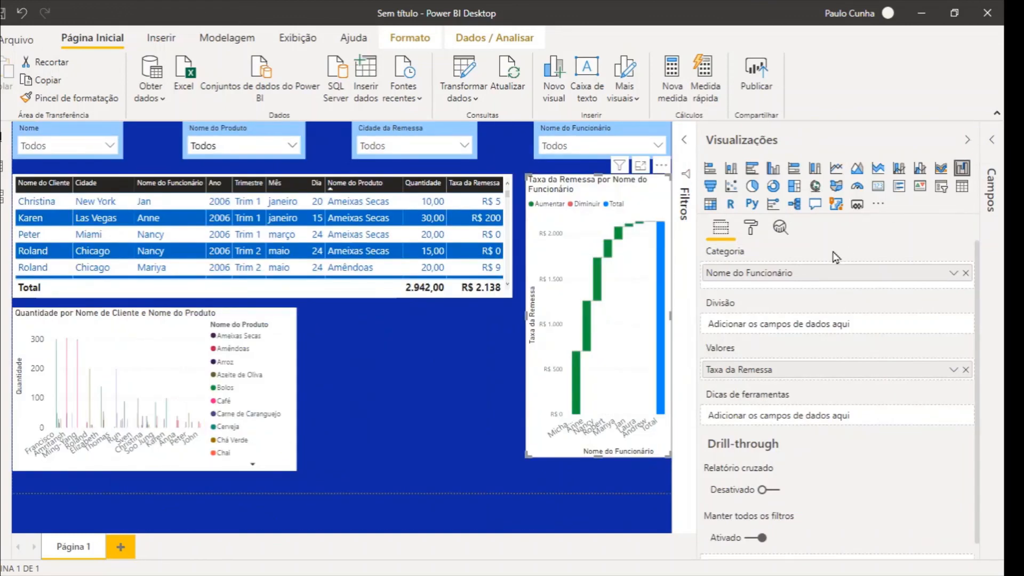
left_click(778, 189)
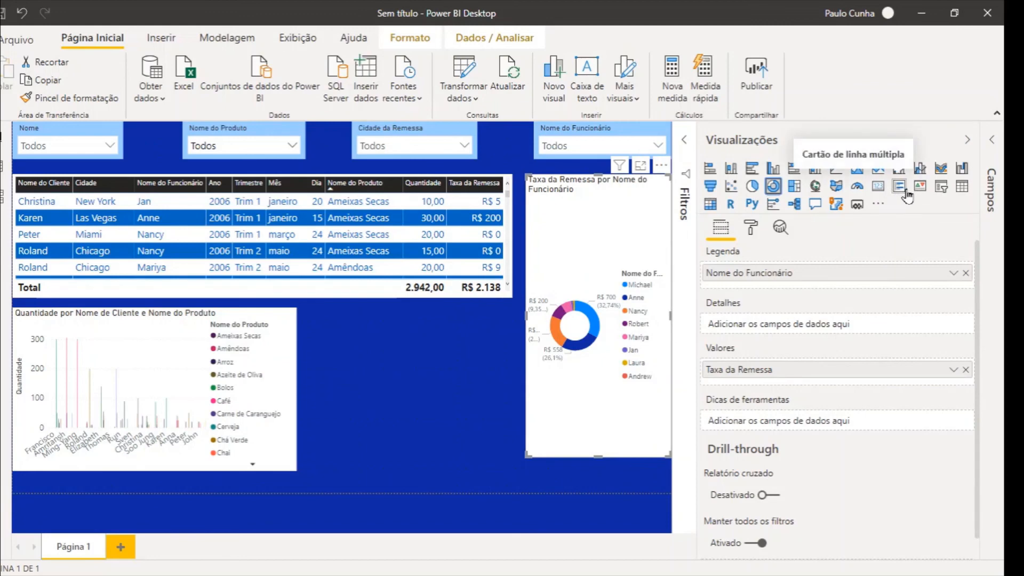
left_click(960, 172)
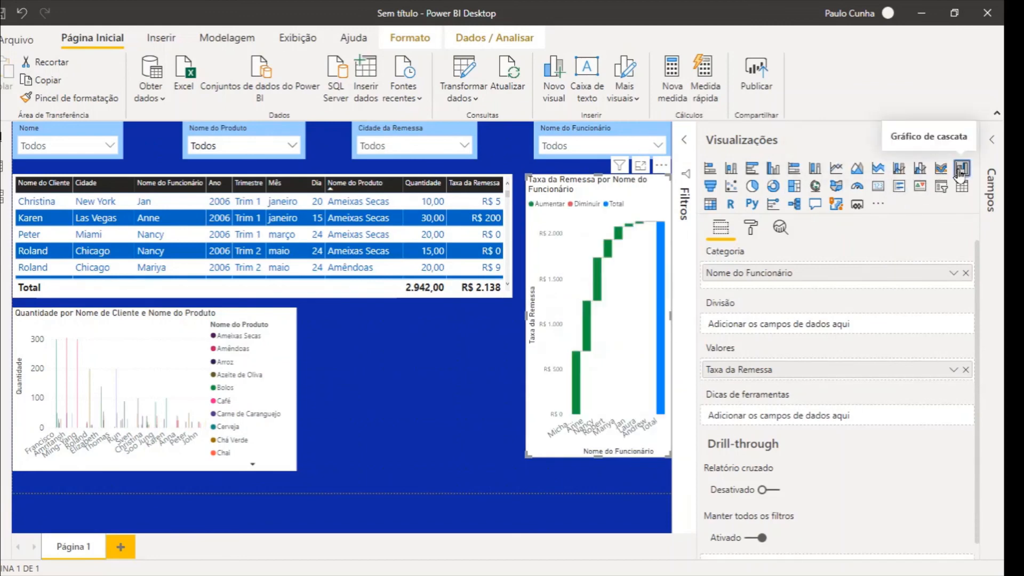
left_click(407, 370)
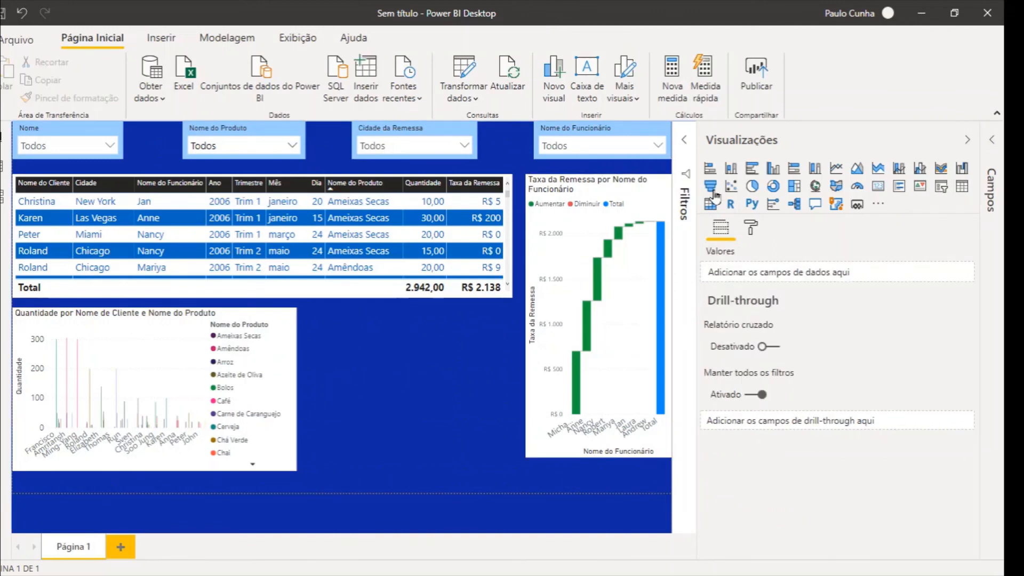
left_click(773, 186)
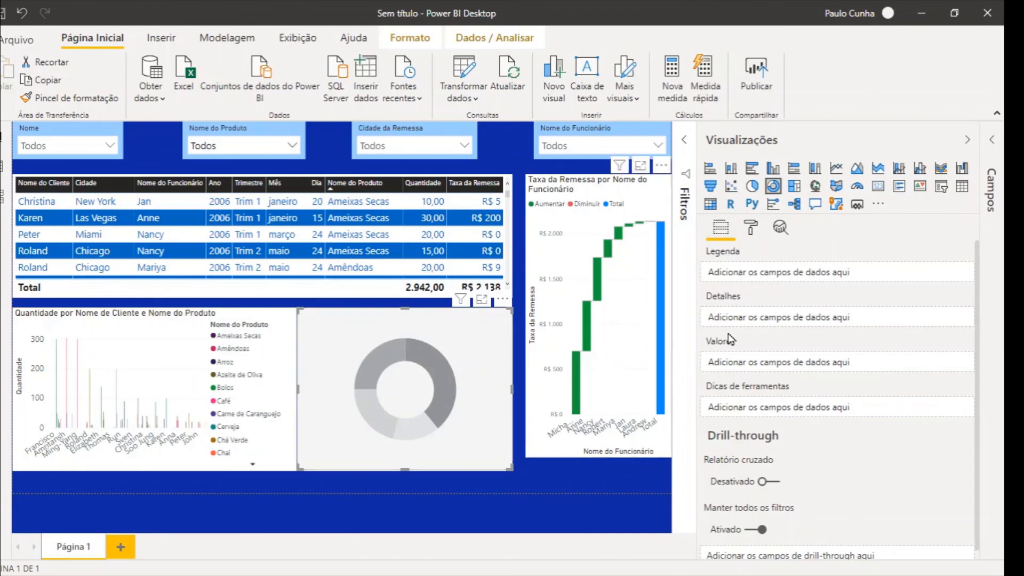
Add the Nome field from the Funcionários table as the donut chart's legend and rename it Nome do Funcionário for this visual
left_click(991, 155)
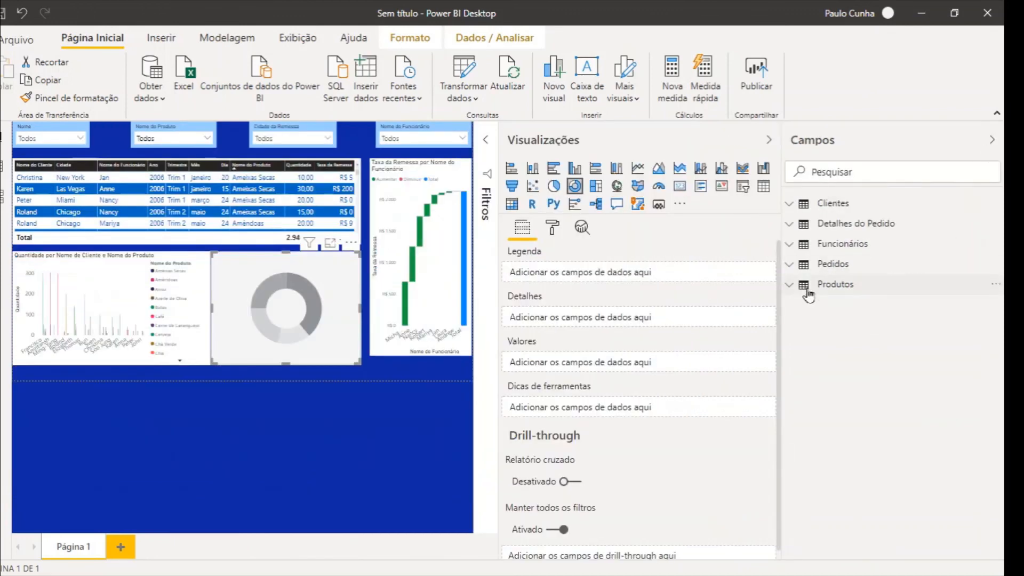
left_click(791, 244)
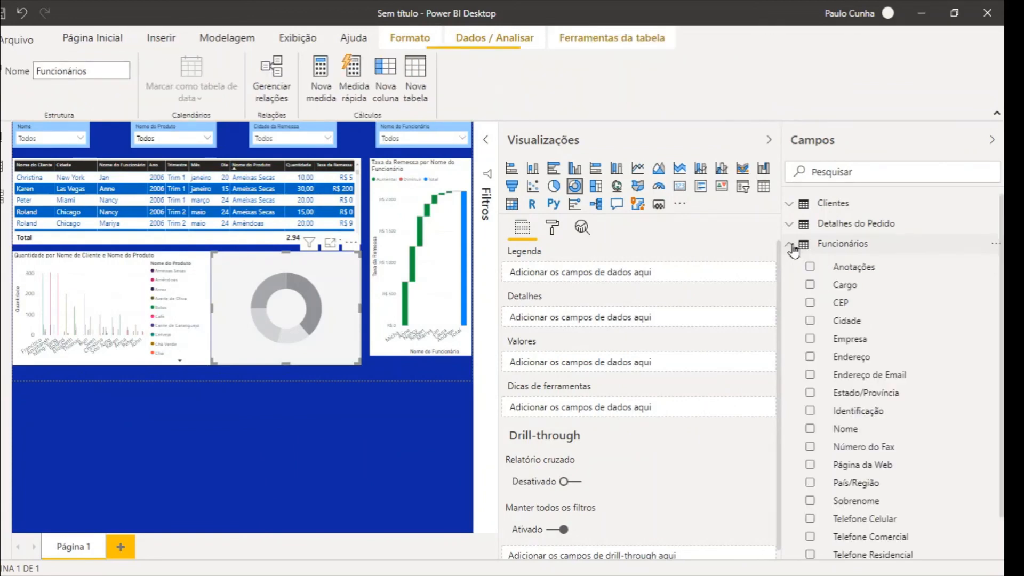
left_click(842, 436)
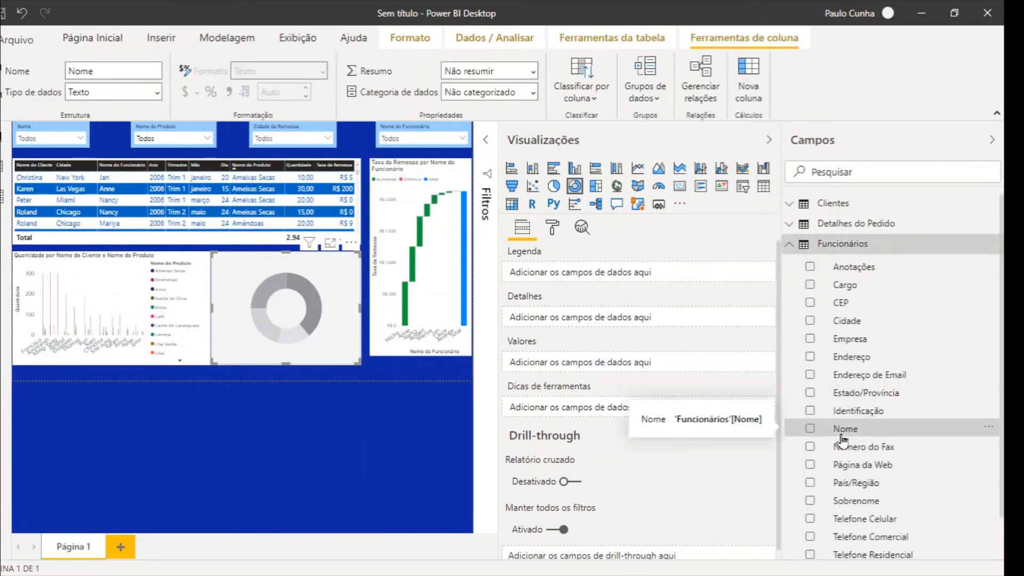
left_click(809, 431)
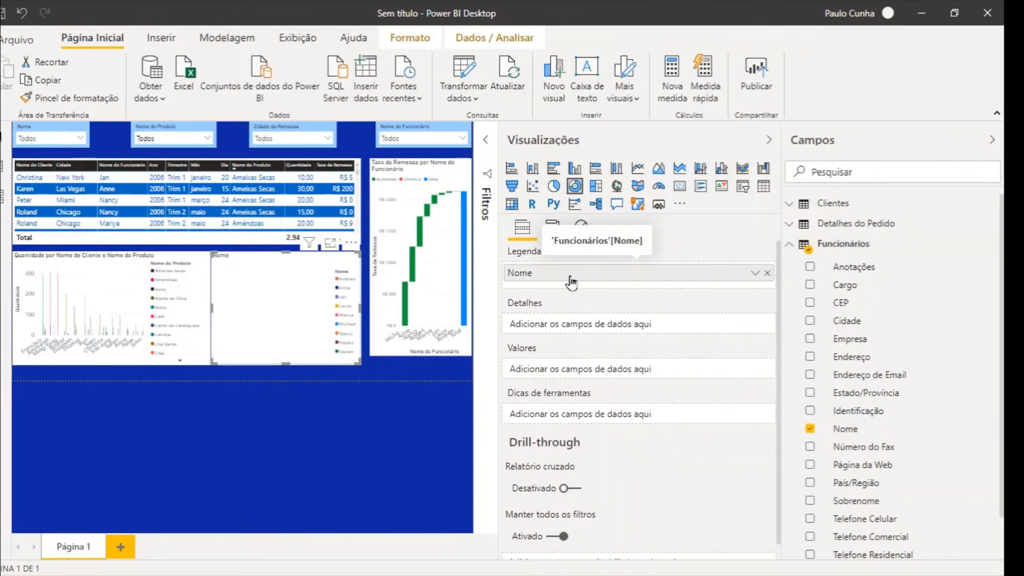
double_click(570, 276)
type("N")
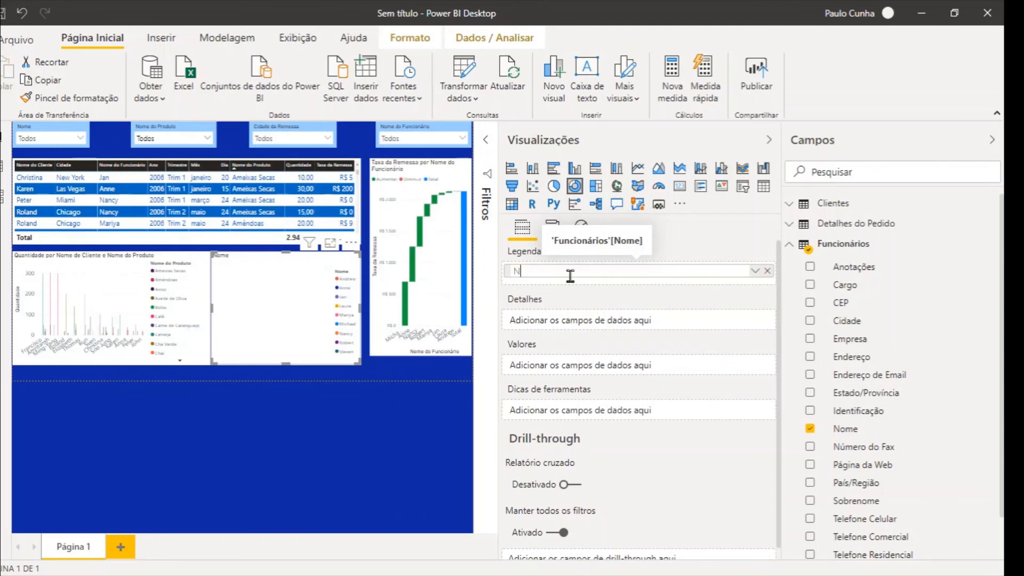
type("ome do Funcionário")
key("Return")
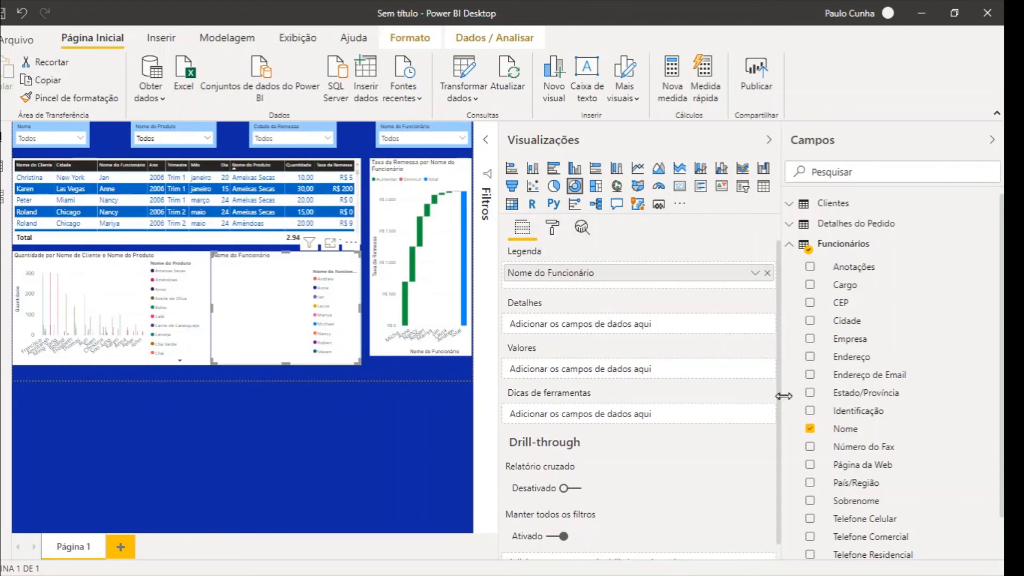
Add Taxa da Remessa from the Pedidos table as the donut chart's values
left_click(794, 250)
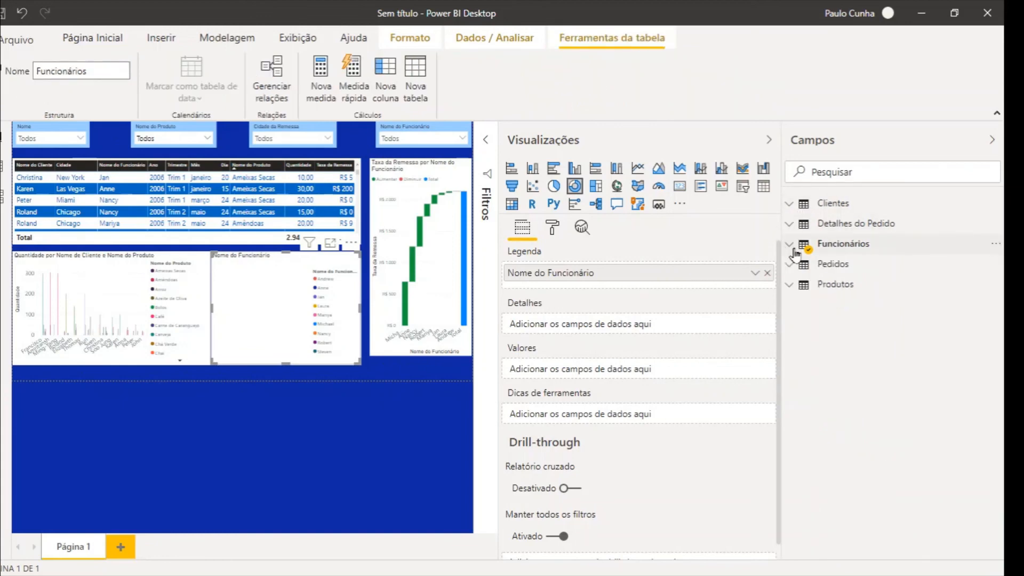
left_click(831, 272)
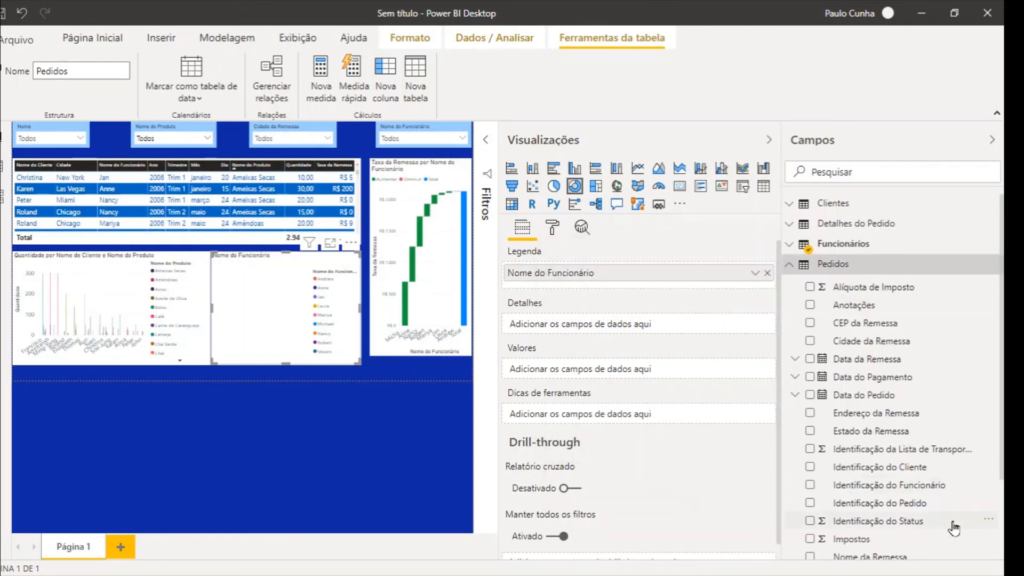
left_click_drag(1001, 487, 1001, 531)
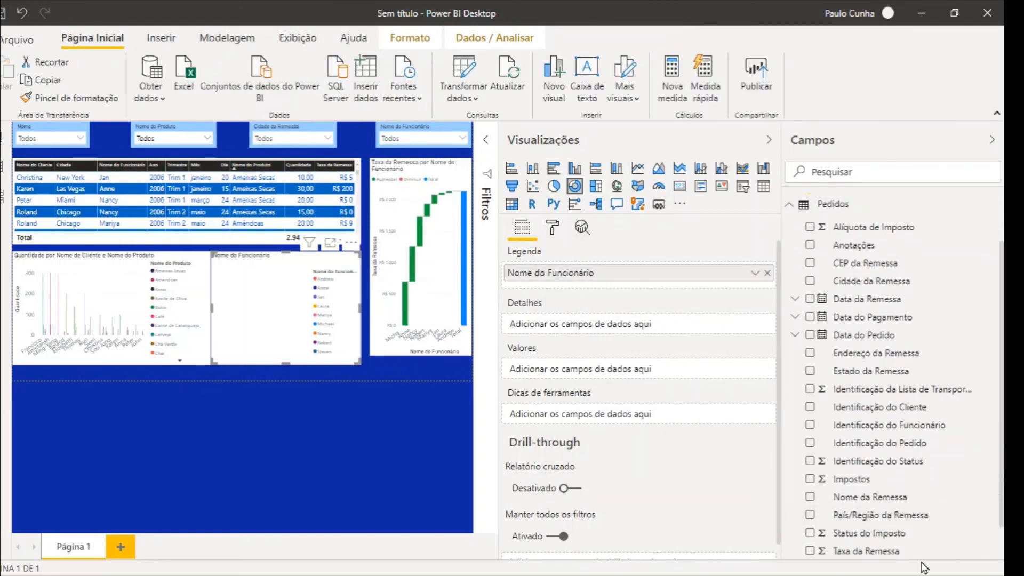
left_click(810, 552)
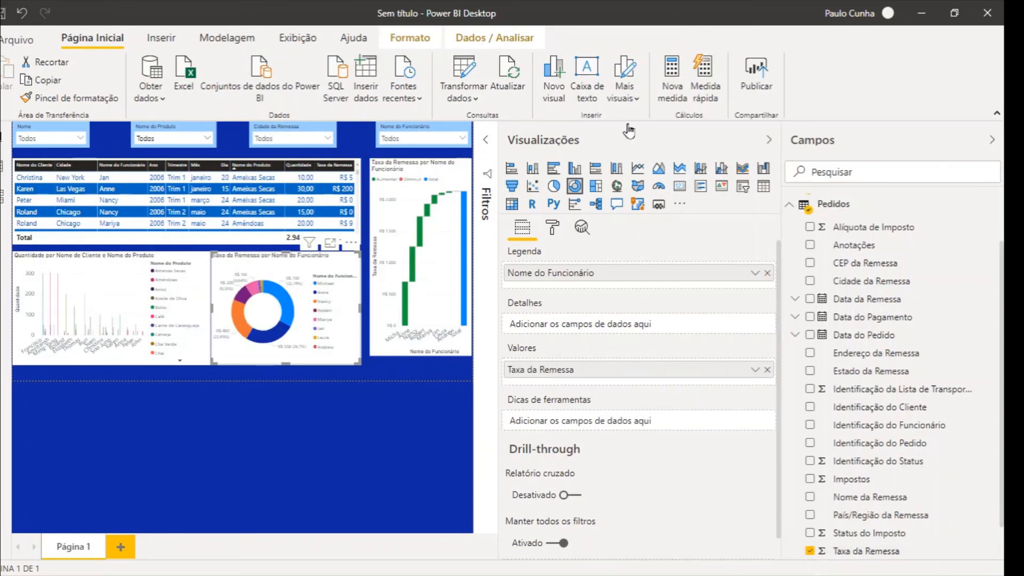
left_click(771, 141)
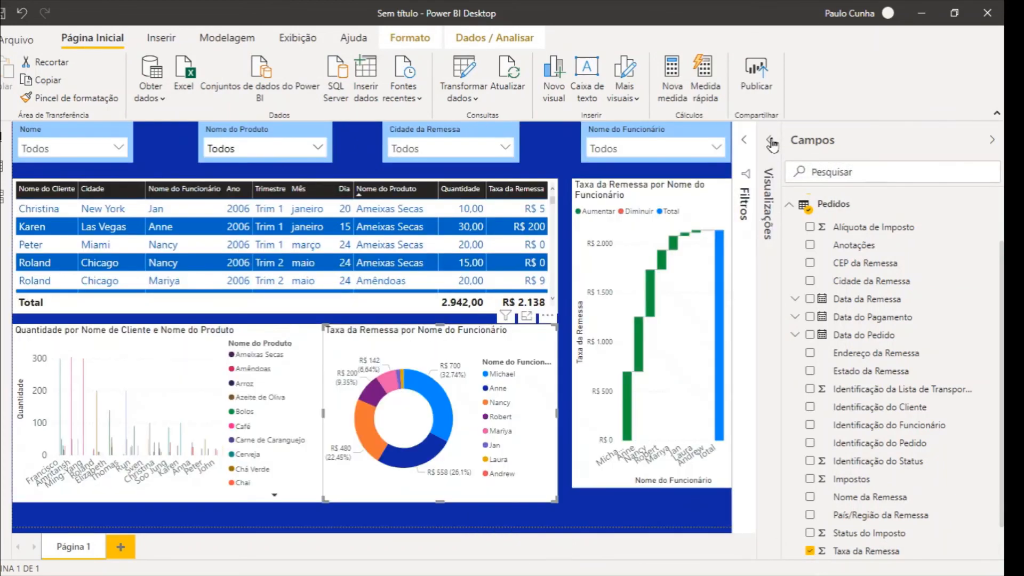
left_click(992, 142)
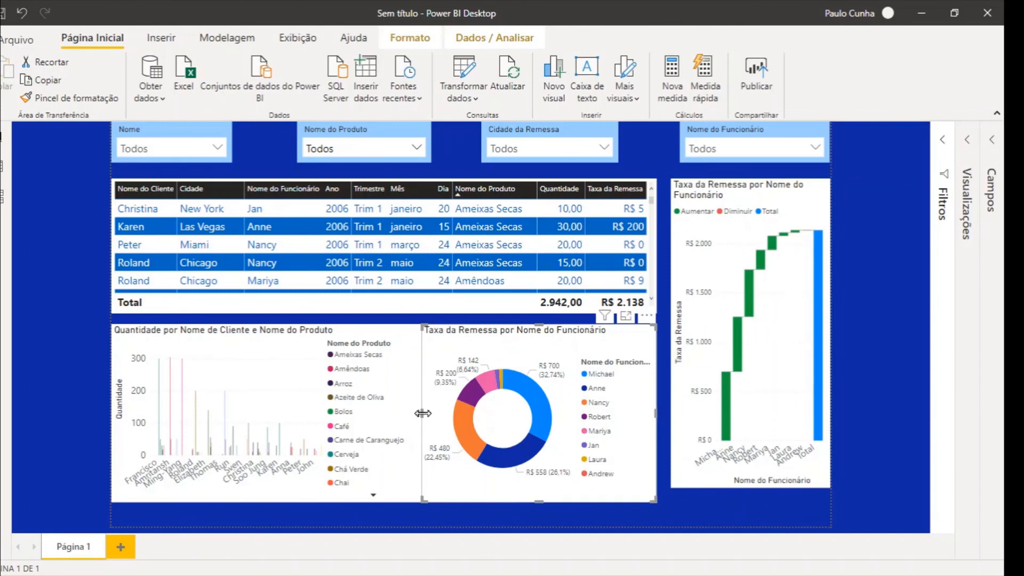
Narrow the donut chart to leave a gap beside the column chart, and extend the waterfall chart down to the donut's lower edge
left_click_drag(423, 414, 433, 412)
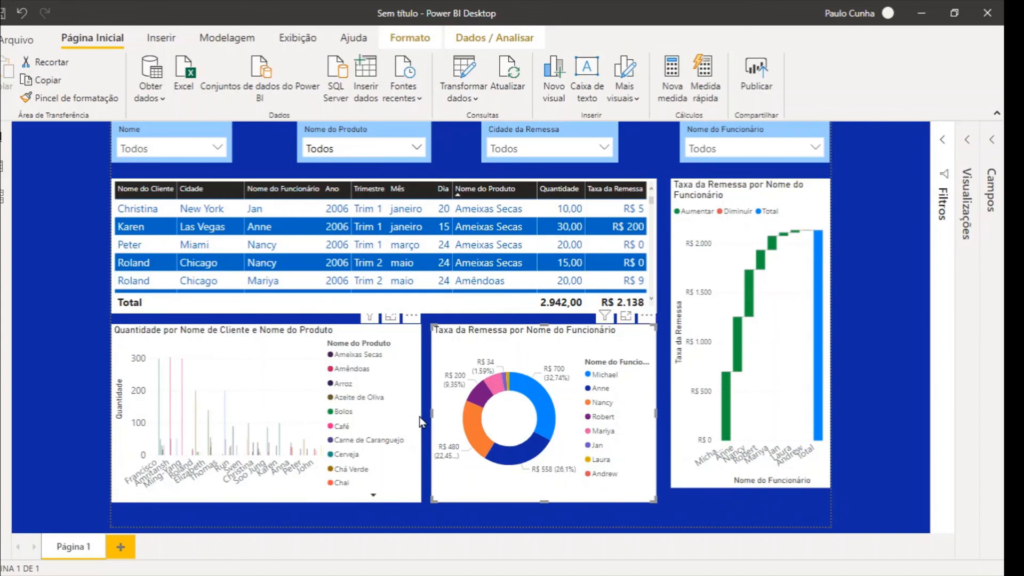
left_click(732, 472)
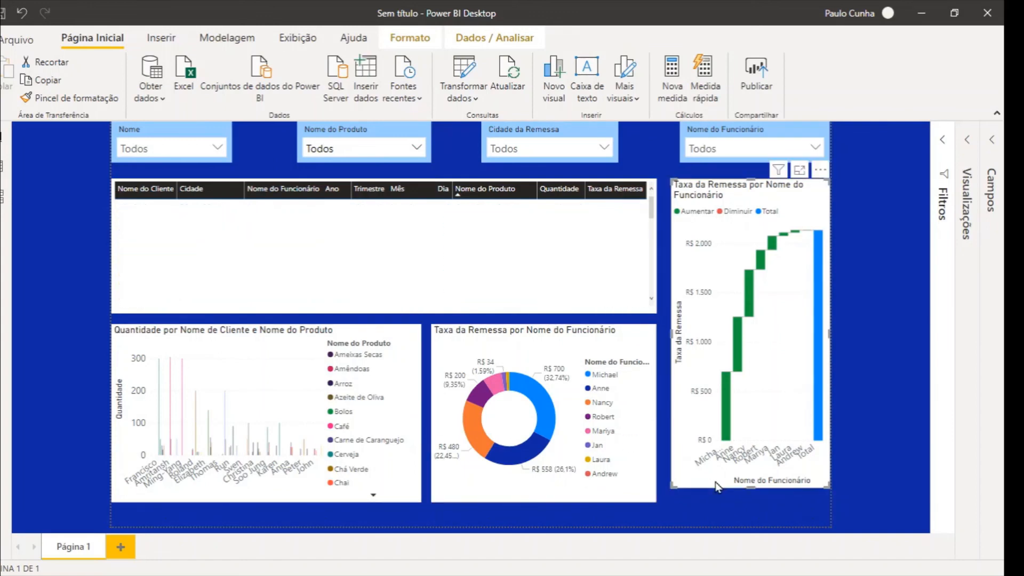
left_click_drag(755, 489, 755, 502)
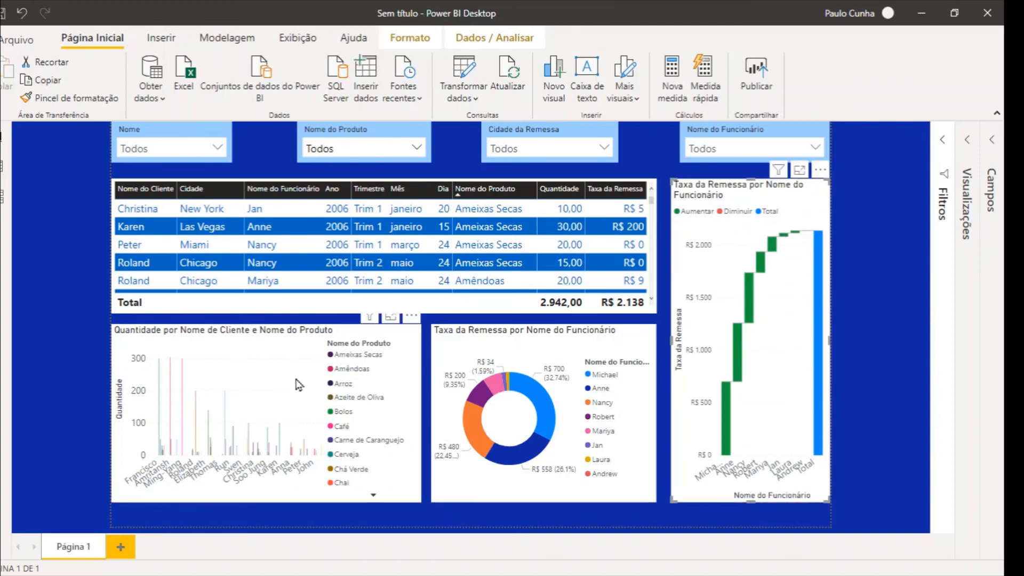
Move the quantity column chart and the donut chart down to the page's lower edge, and lower the order table slightly
left_click_drag(298, 384, 295, 400)
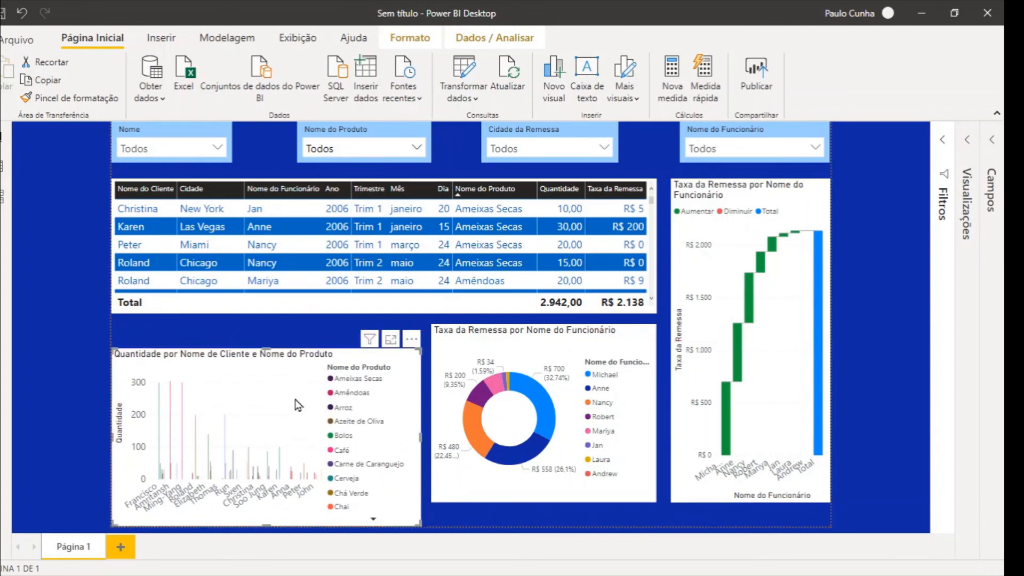
left_click_drag(450, 346, 454, 368)
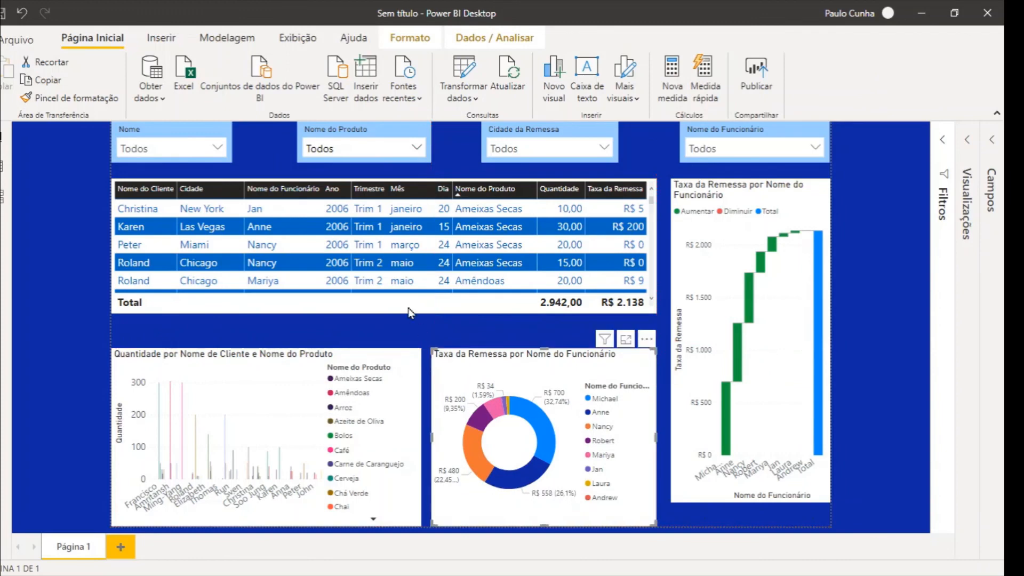
left_click(396, 262)
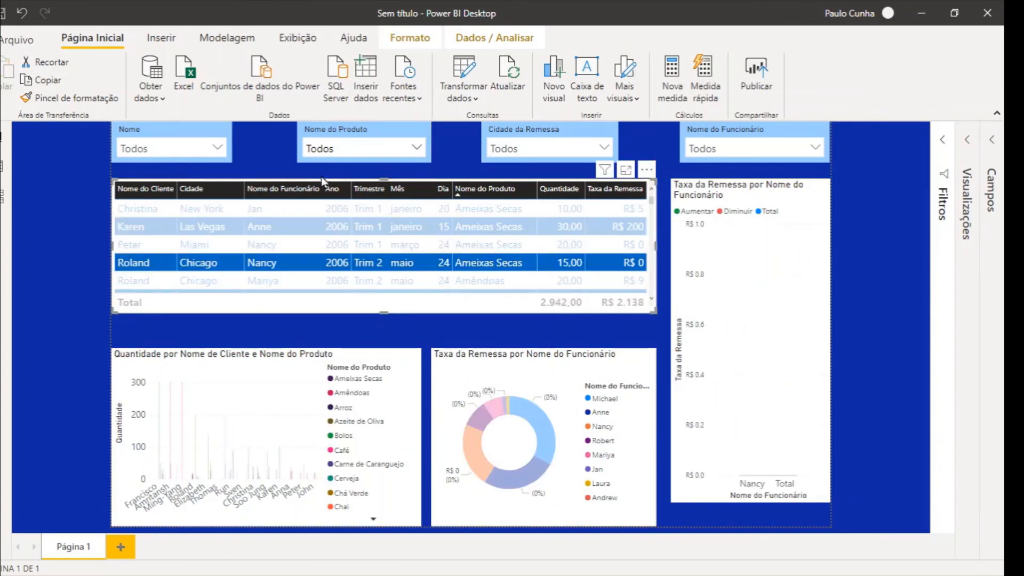
left_click(322, 177)
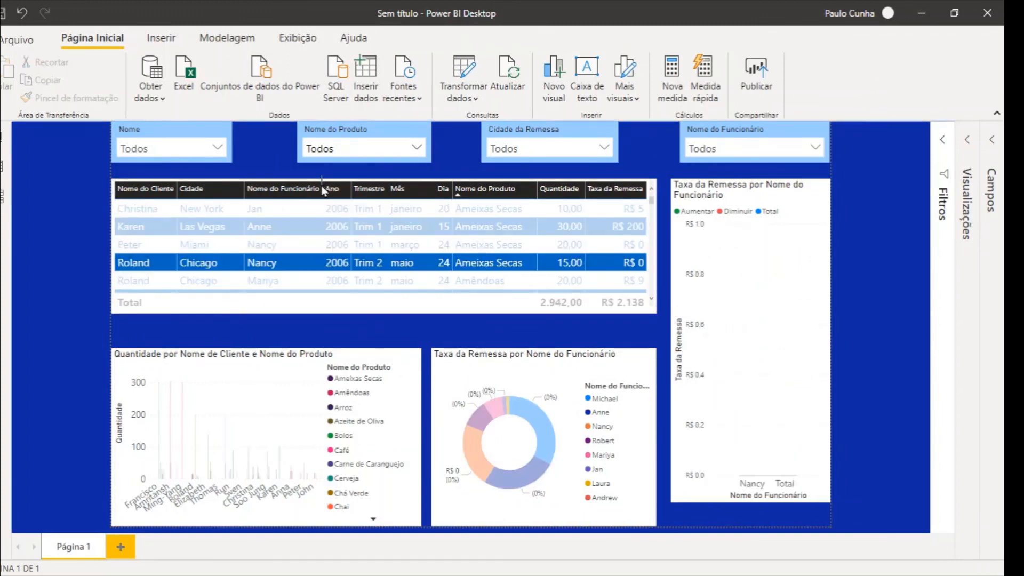
left_click_drag(322, 186, 323, 189)
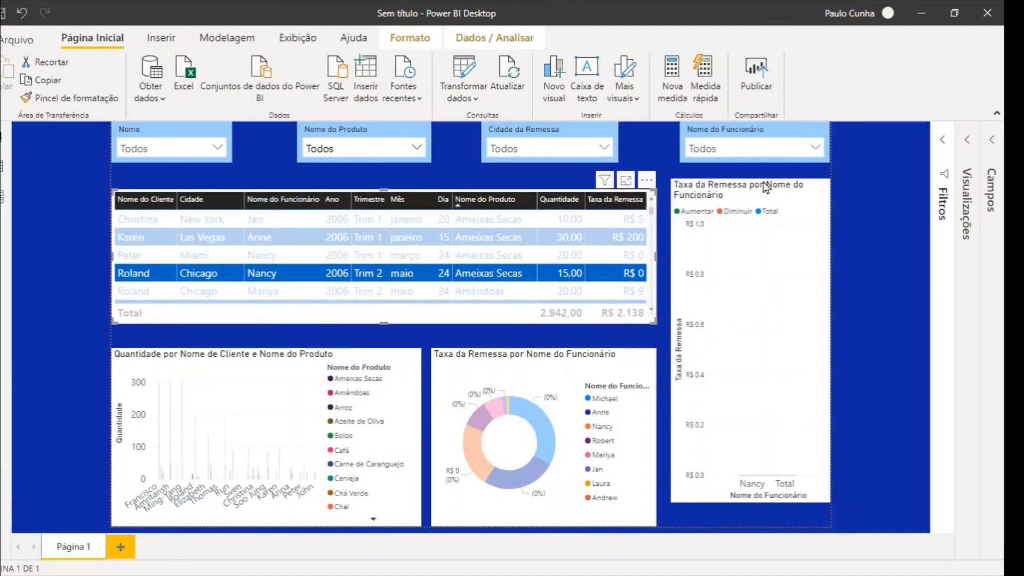
Move the waterfall chart down slightly and extend it to the page's lower edge
left_click_drag(781, 193, 783, 202)
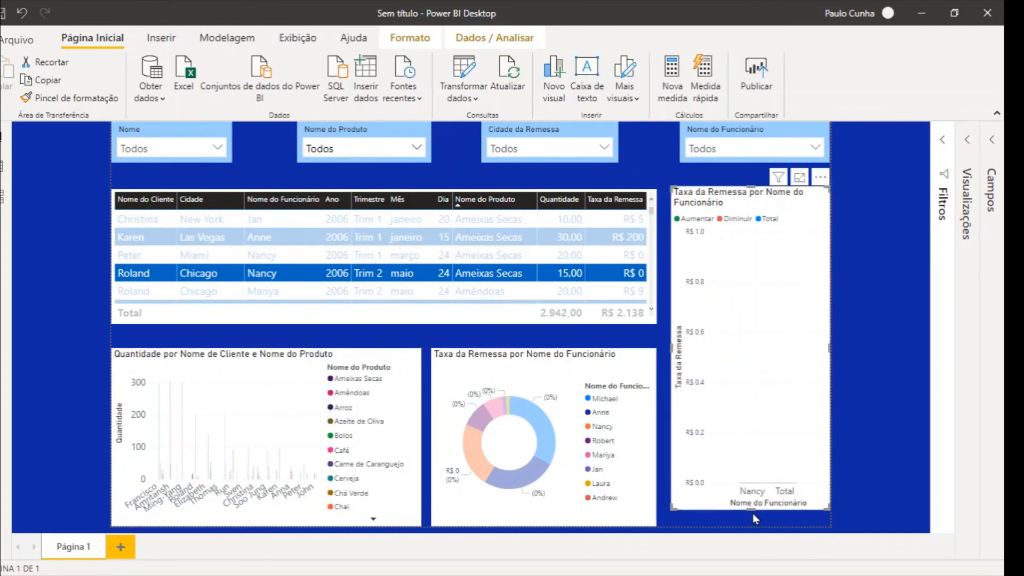
left_click_drag(754, 515, 751, 527)
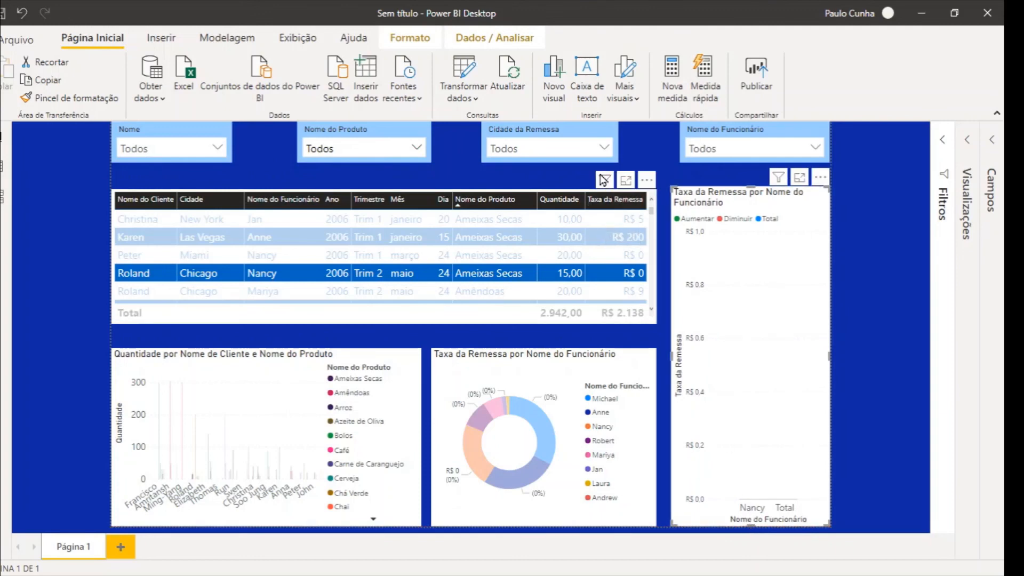
Sort the order table by Cidade
left_click(604, 180)
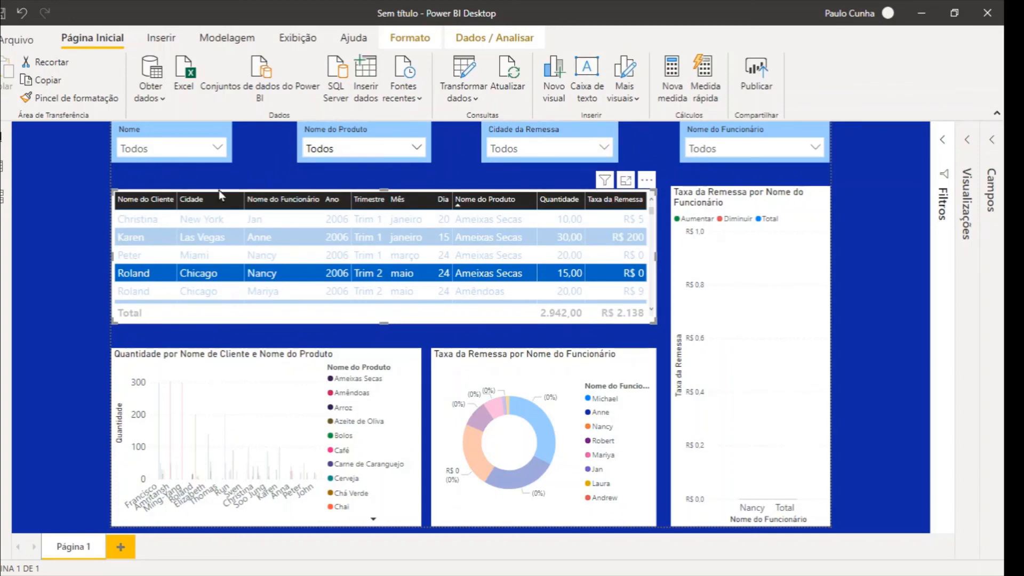
left_click(239, 205)
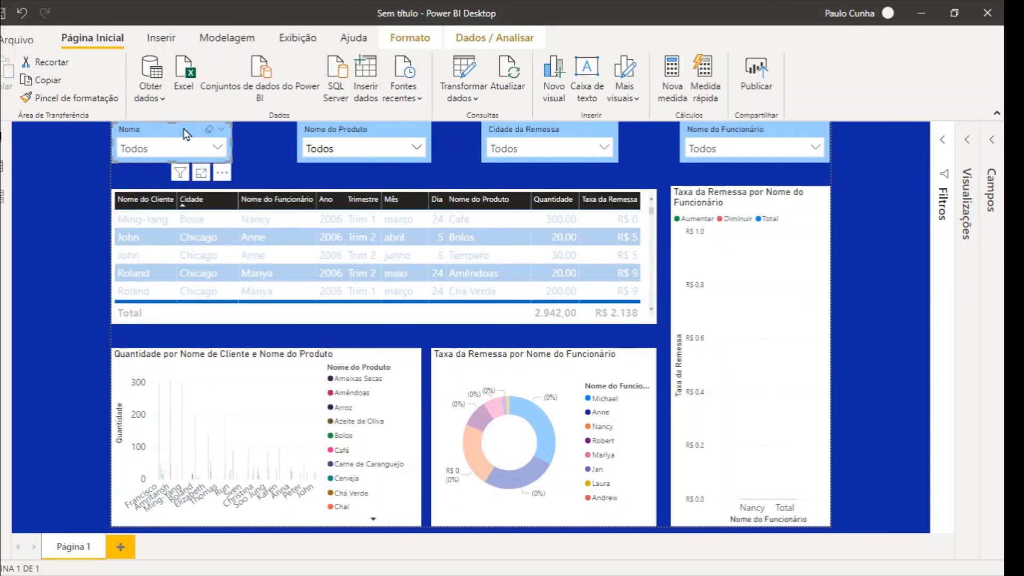
Select all entries in the Nome slicer and close its list
left_click(218, 149)
left_click(193, 170)
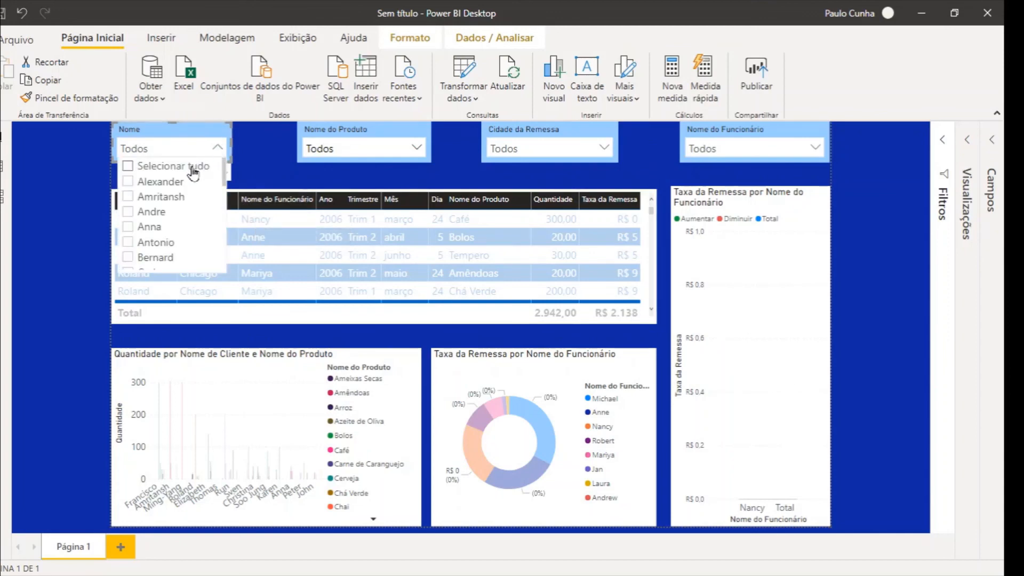
left_click(132, 171)
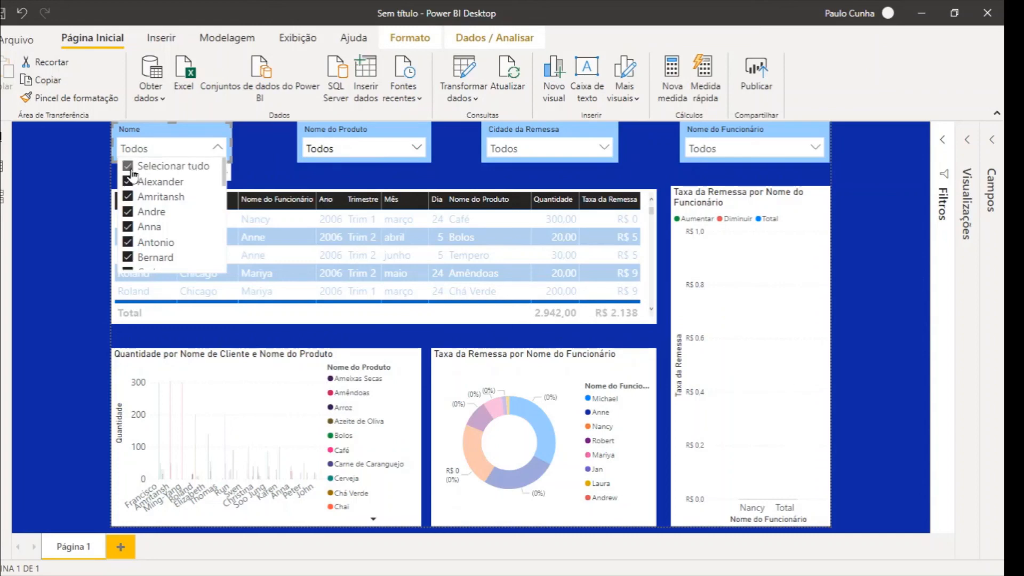
left_click(261, 182)
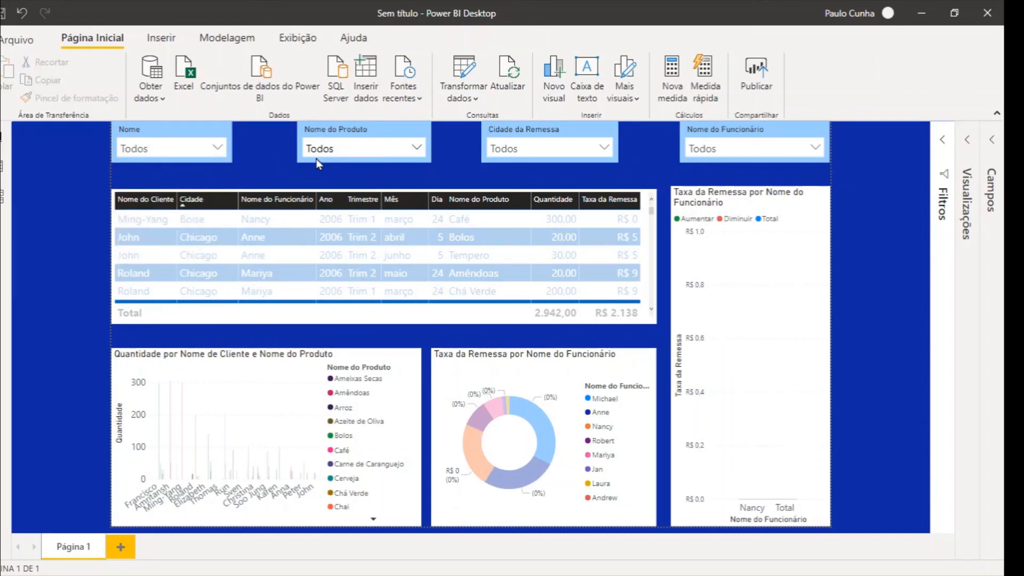
Clear the order table's row highlight and cross-filter the charts by the Amêndoas order with quantity 20,00
left_click(679, 255)
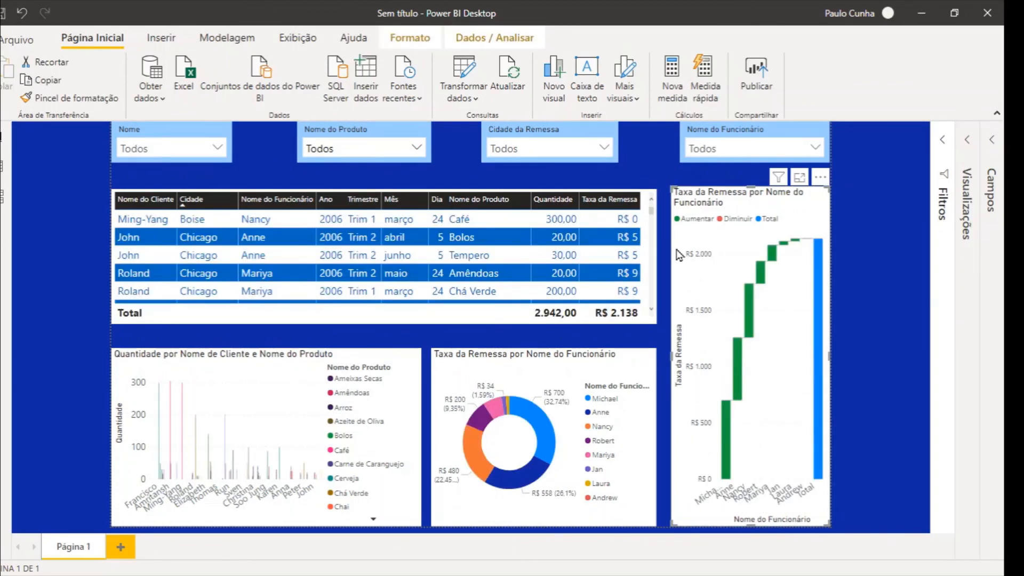
left_click(458, 275)
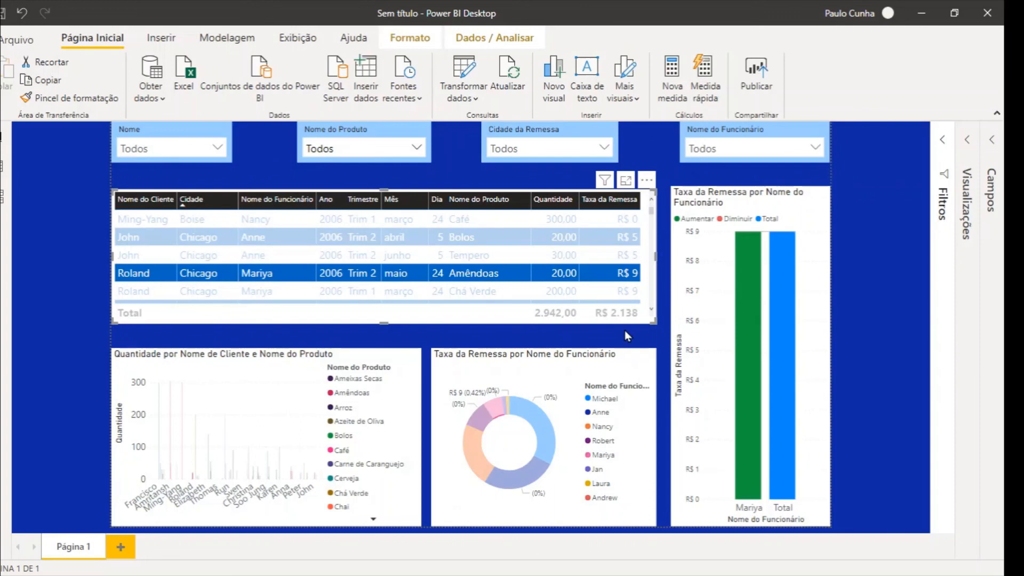
Clear the Amêndoas order's cross-filter from the charts and select the chart of quantity by customer and product
left_click(602, 377)
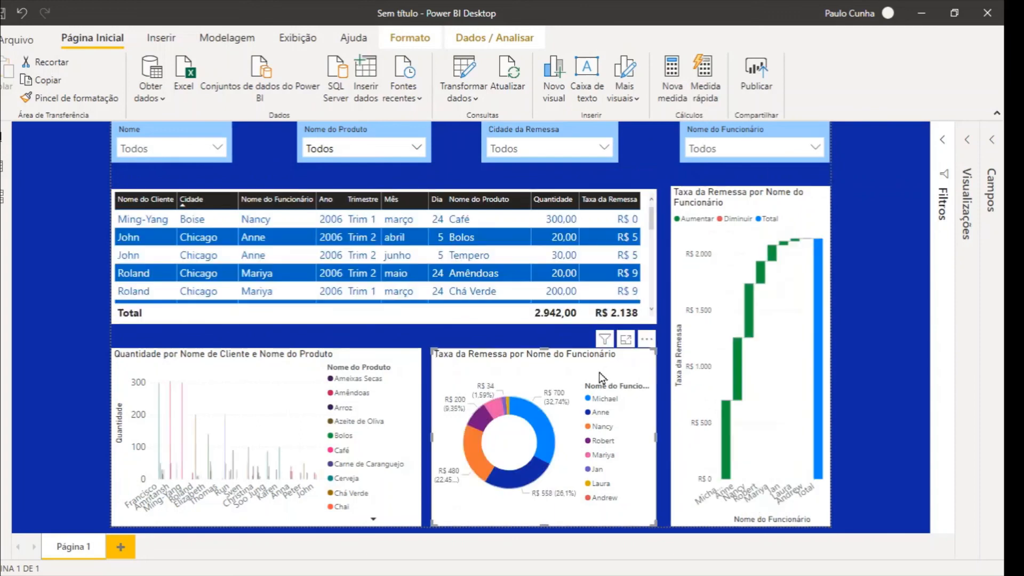
left_click(404, 366)
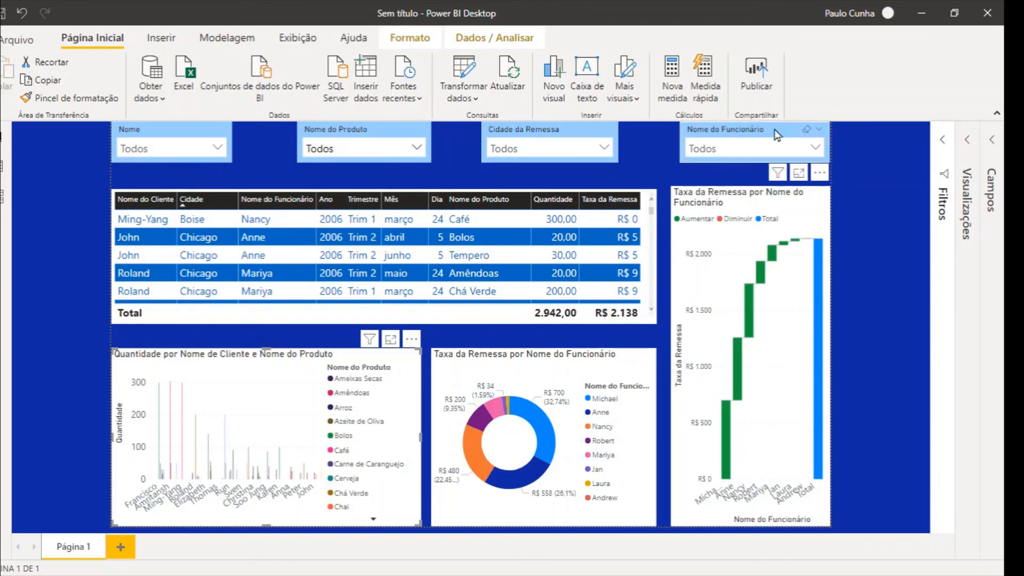
Examine the quantity column chart's field assignments and formatting options, with the list of data tables displayed alongside
left_click(969, 143)
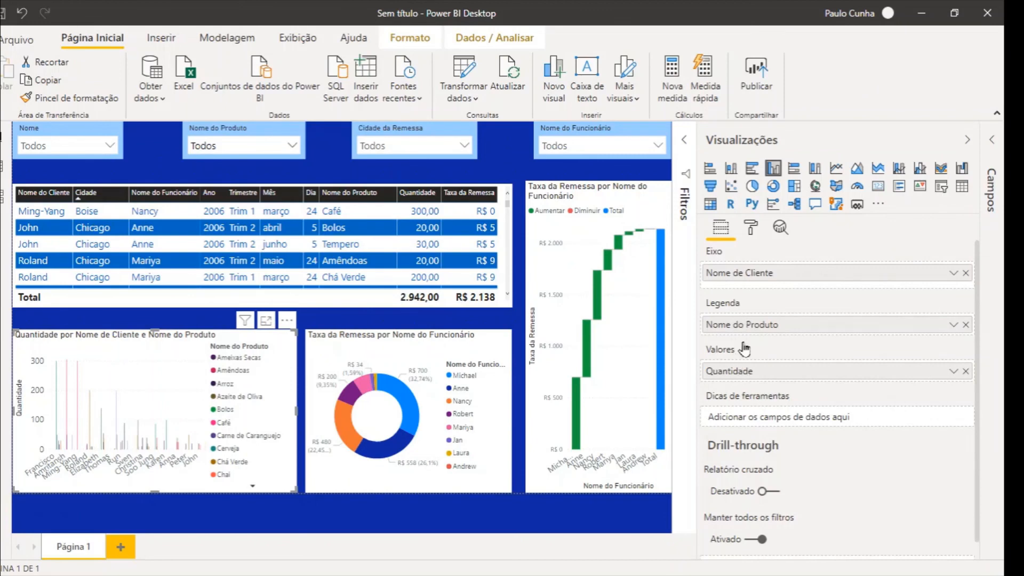
left_click(750, 228)
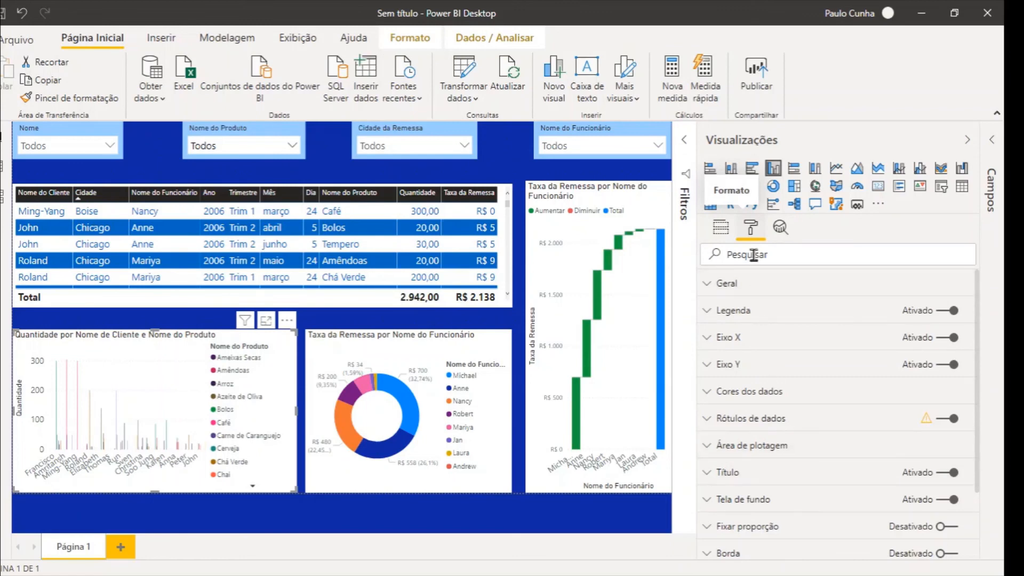
left_click(992, 141)
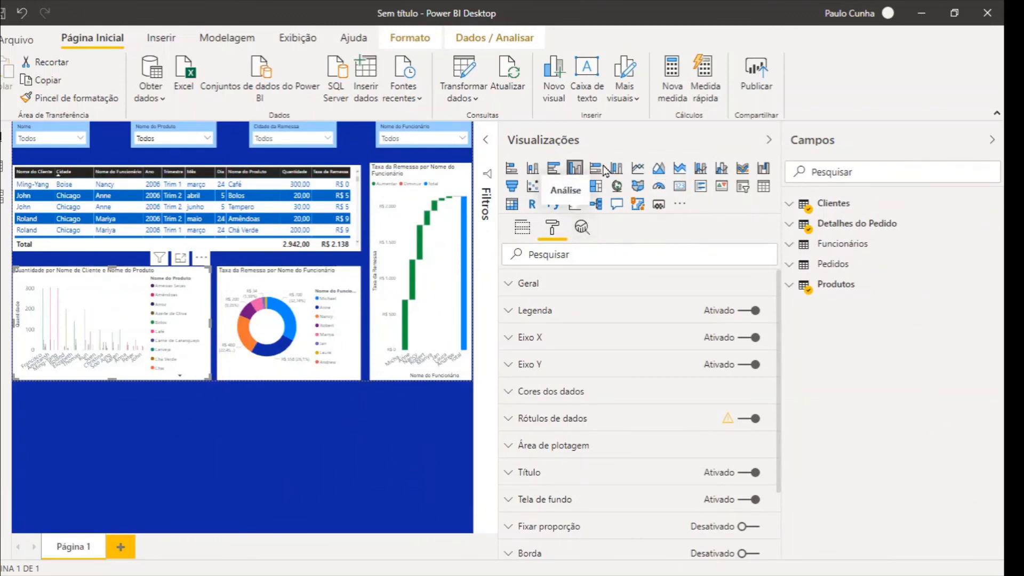
left_click(522, 228)
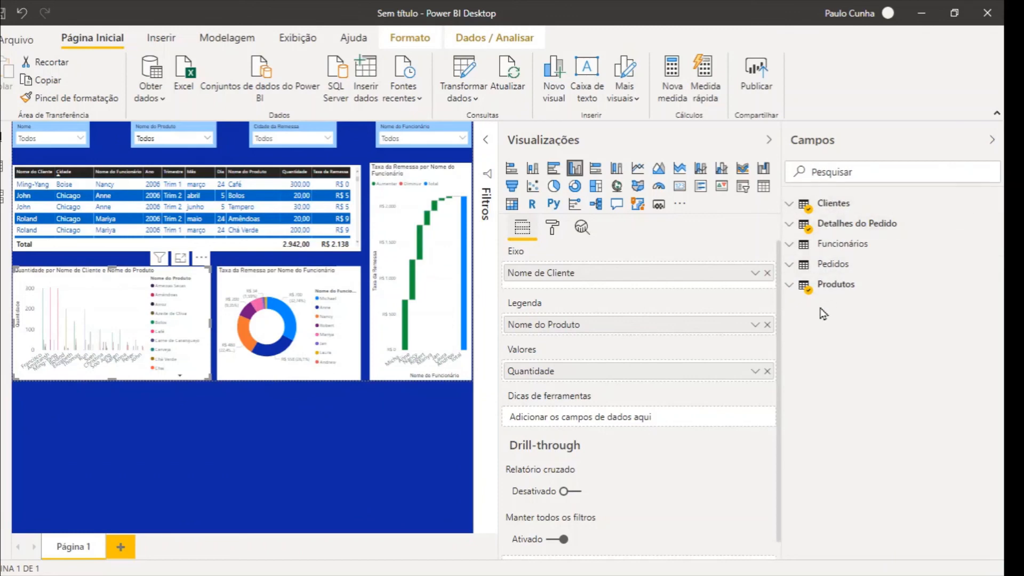
left_click(553, 230)
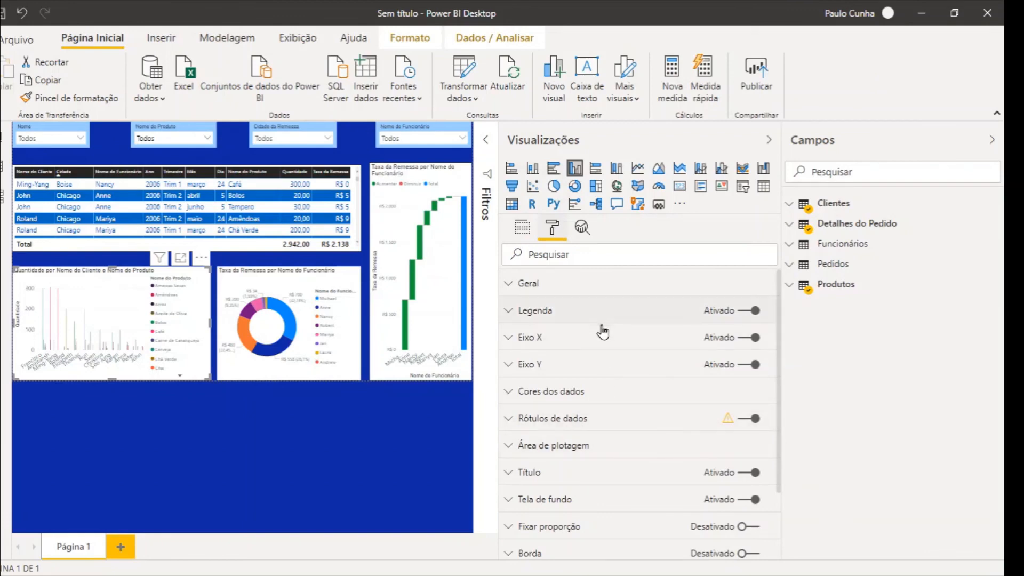